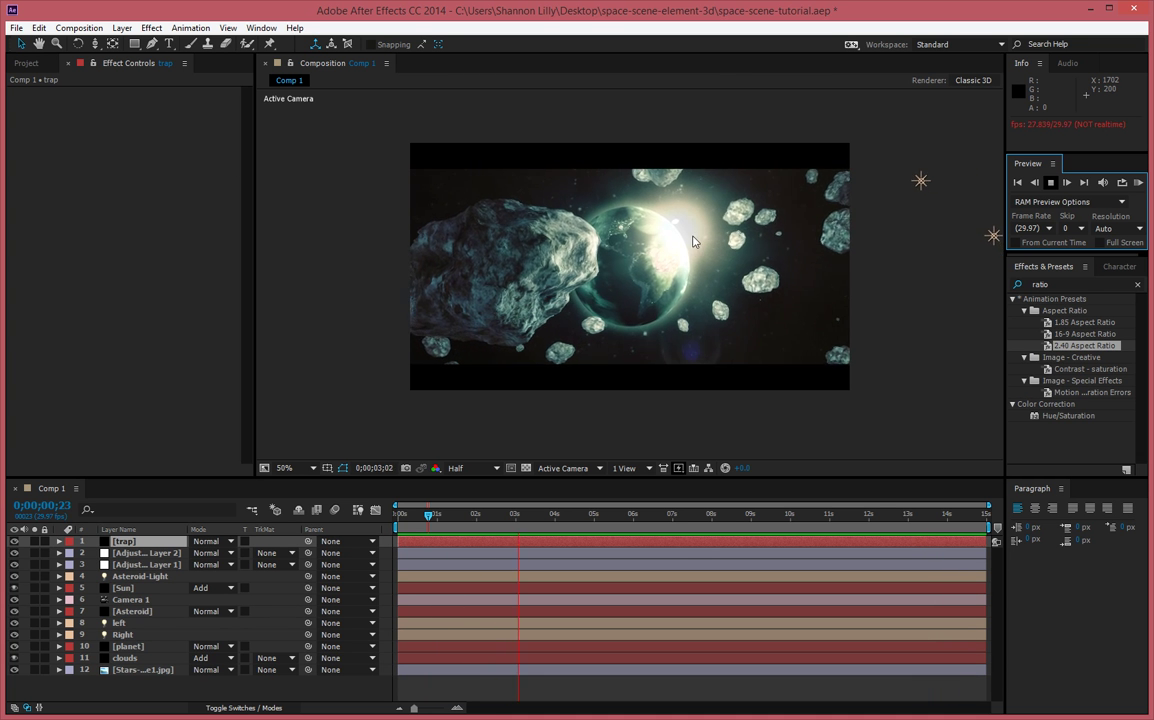
Stop the running preview and create a new composition named space-scene.
key("space")
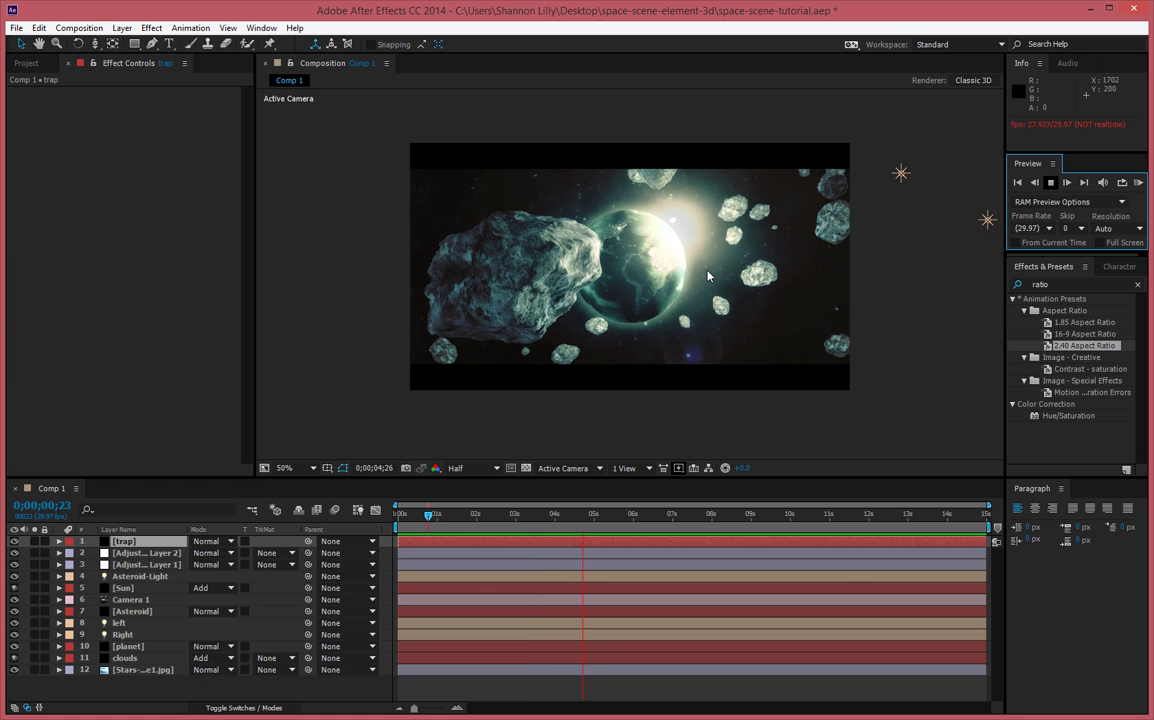
left_click(18, 28)
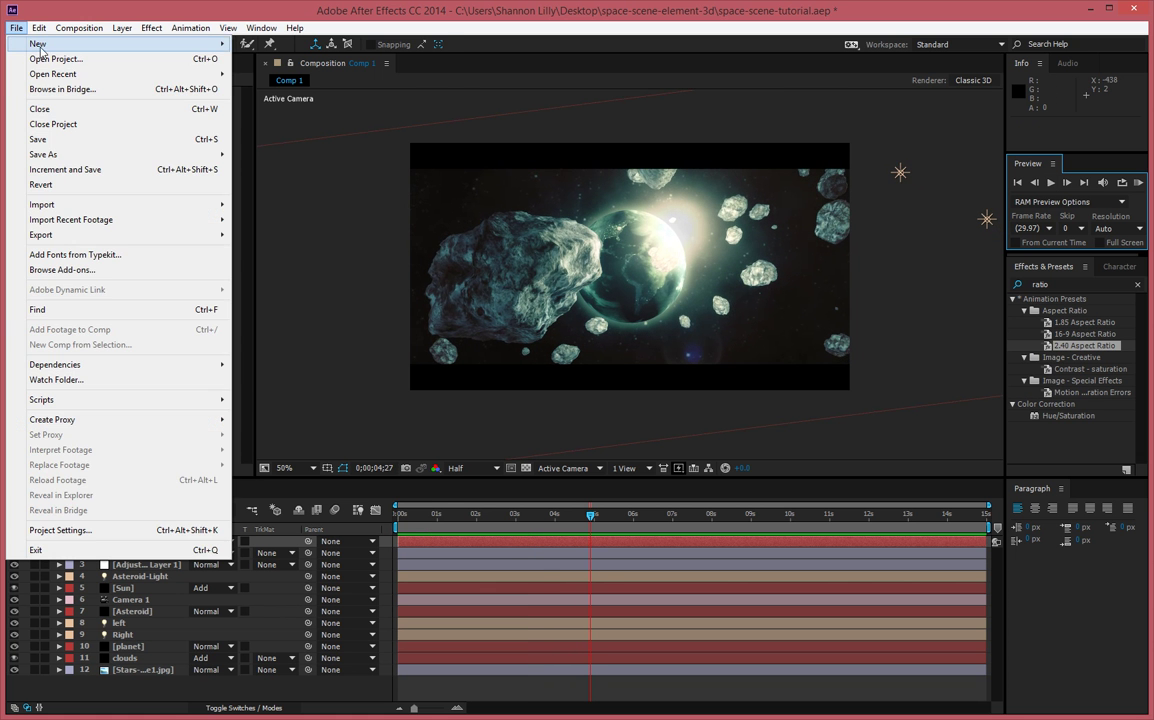
mouse_move(63, 45)
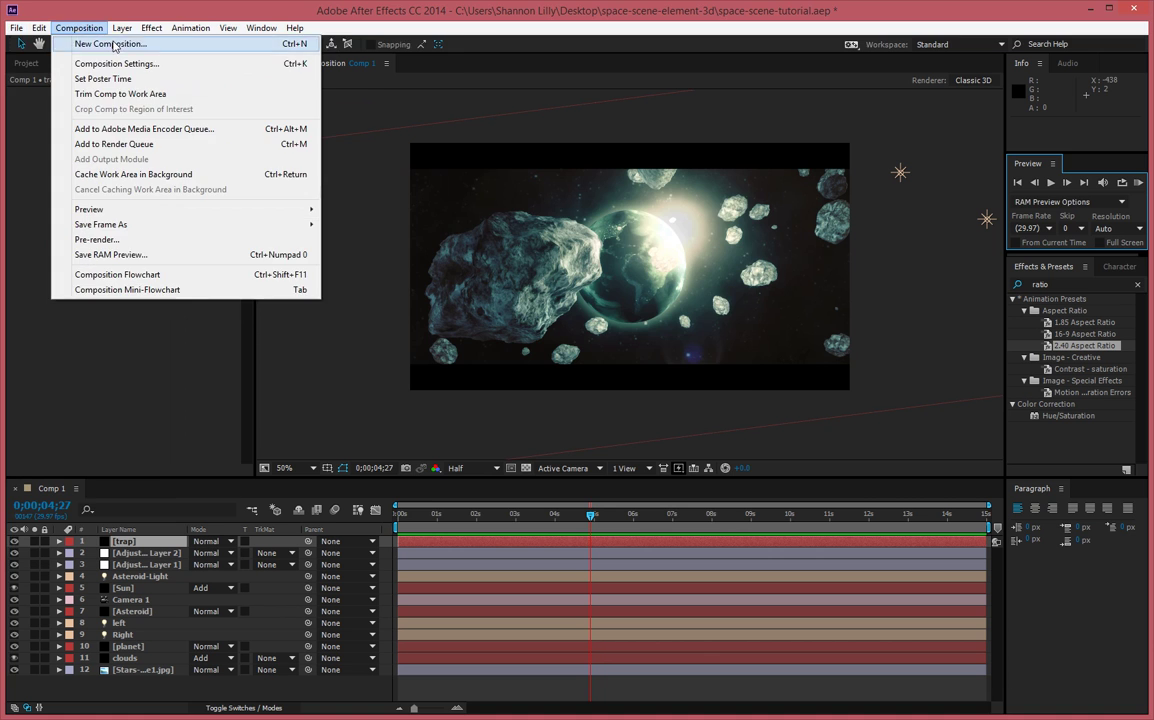
left_click(100, 43)
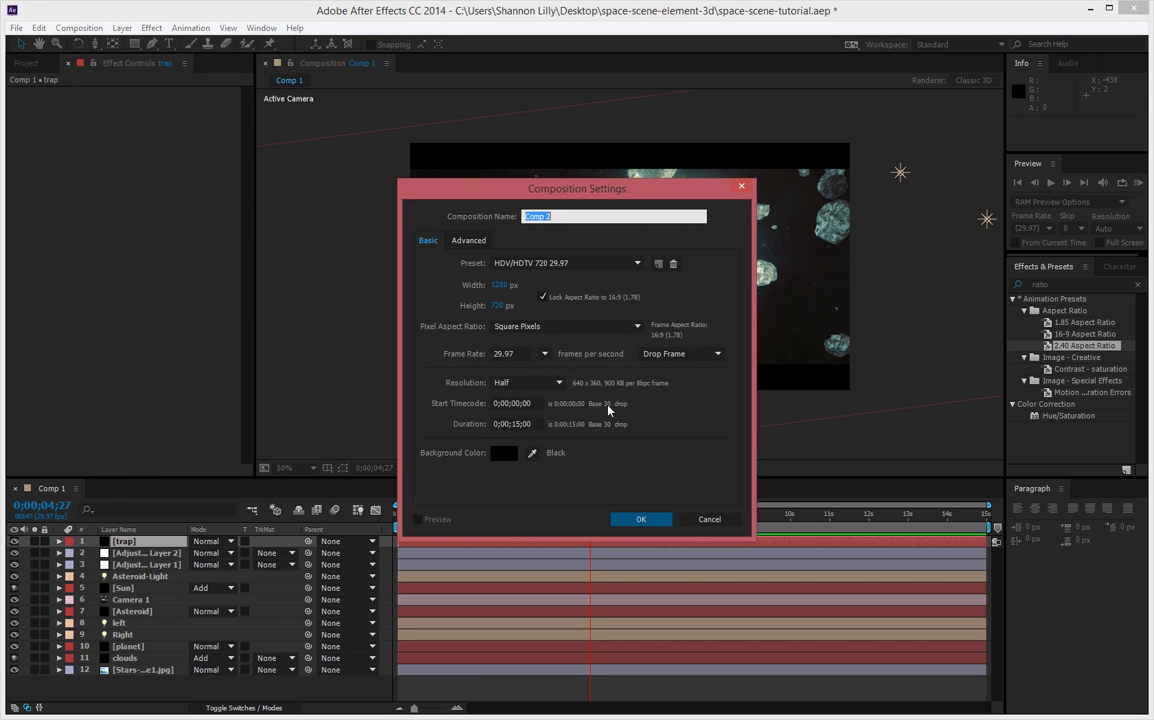
type("space-scene")
key("Return")
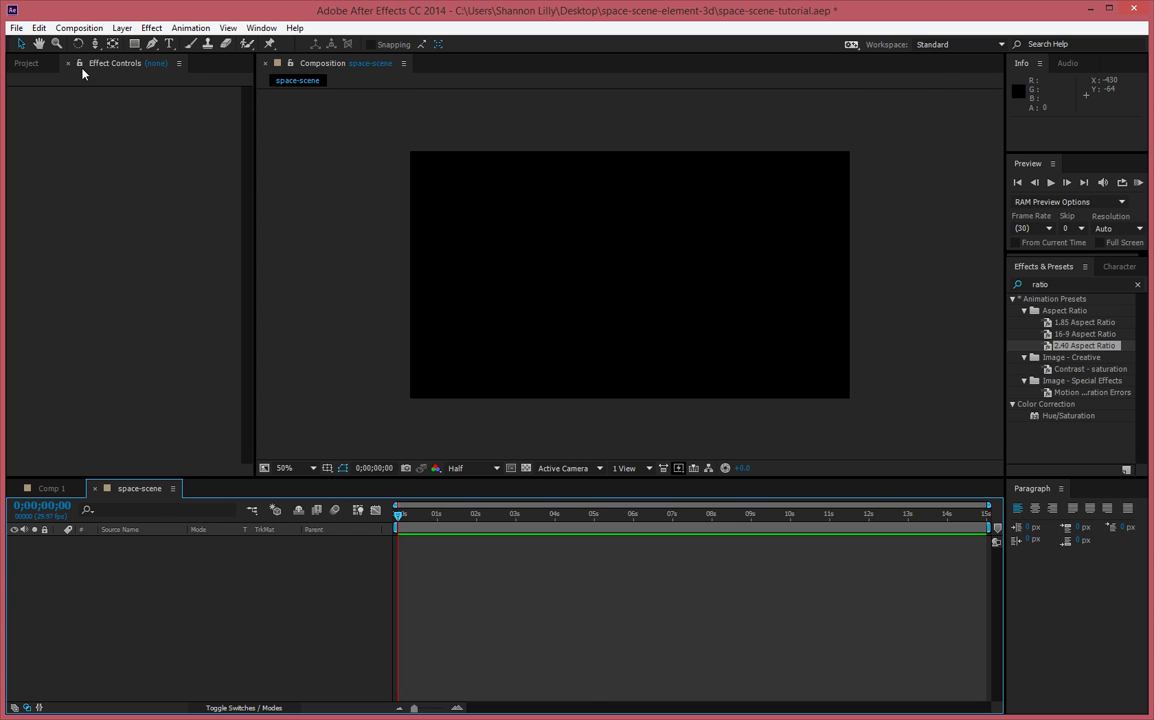
Save the project and close the finished Comp 1 composition.
left_click(50, 489)
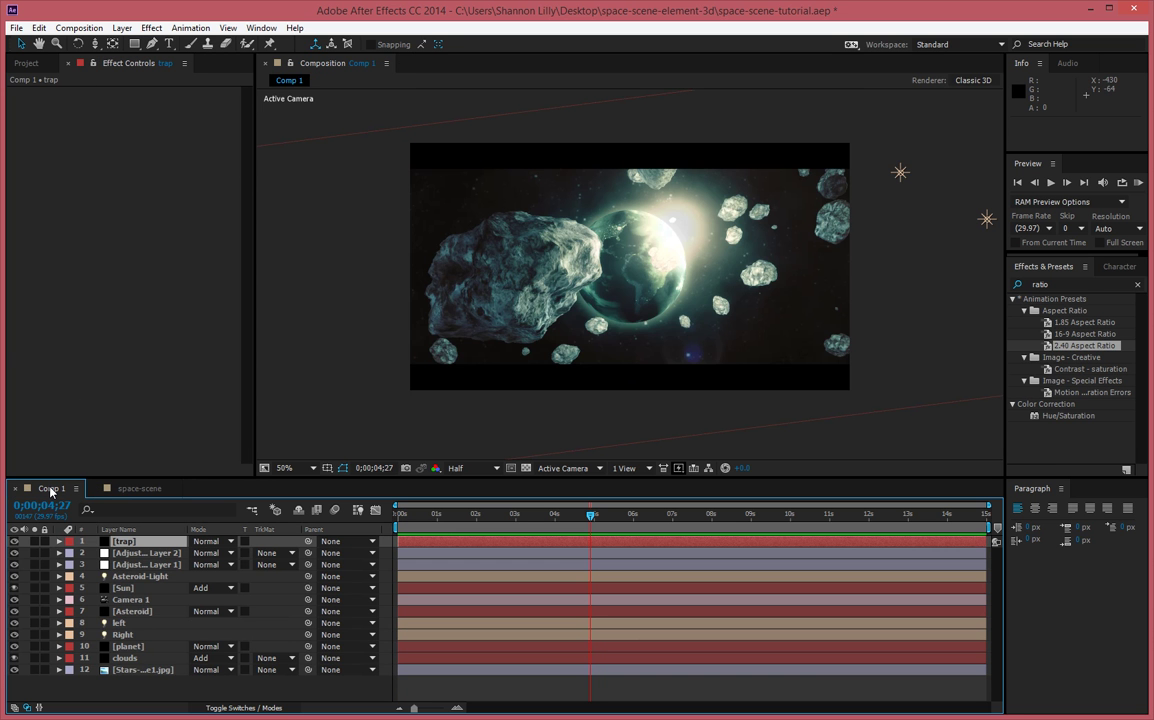
key("ctrl+s")
key("ctrl+w")
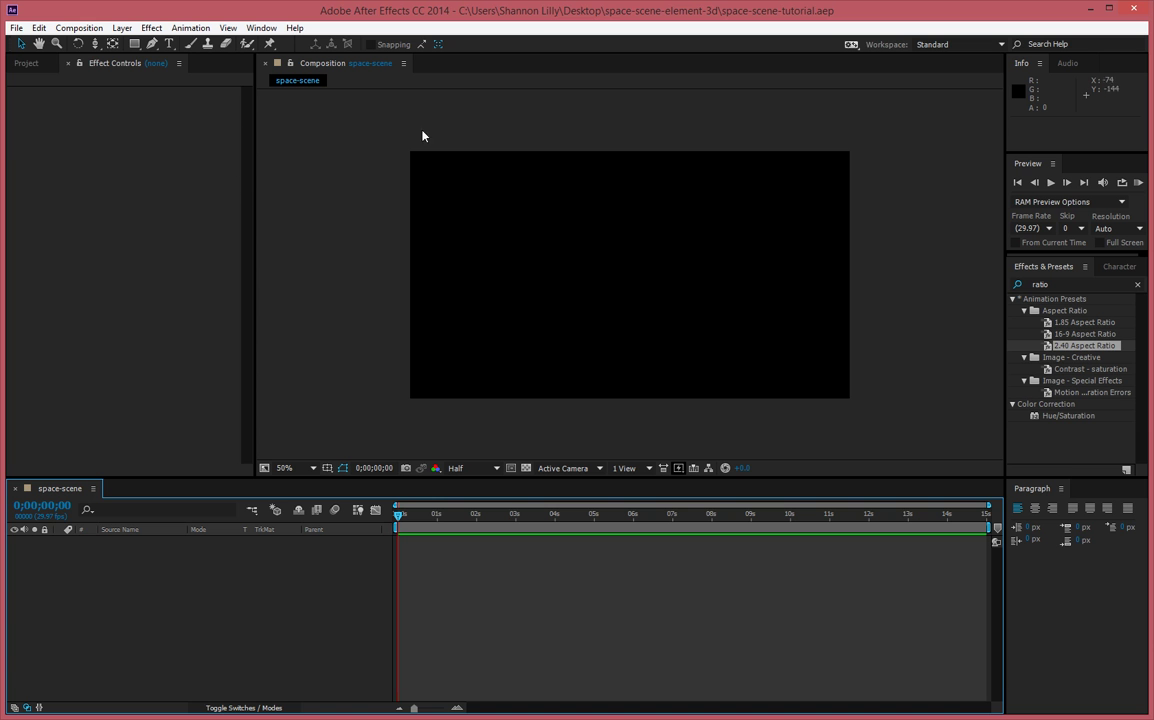
Add the Stars-Space1.jpg footage from the project to the space-scene composition as its first layer.
left_click(28, 63)
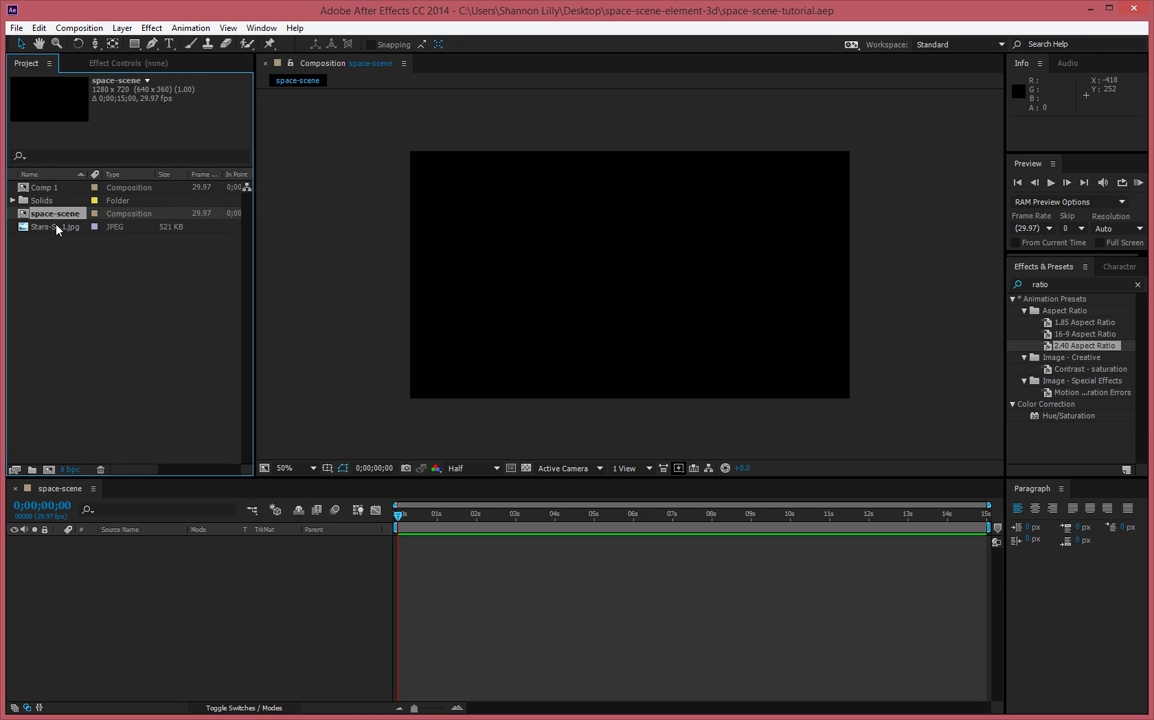
left_click(54, 227)
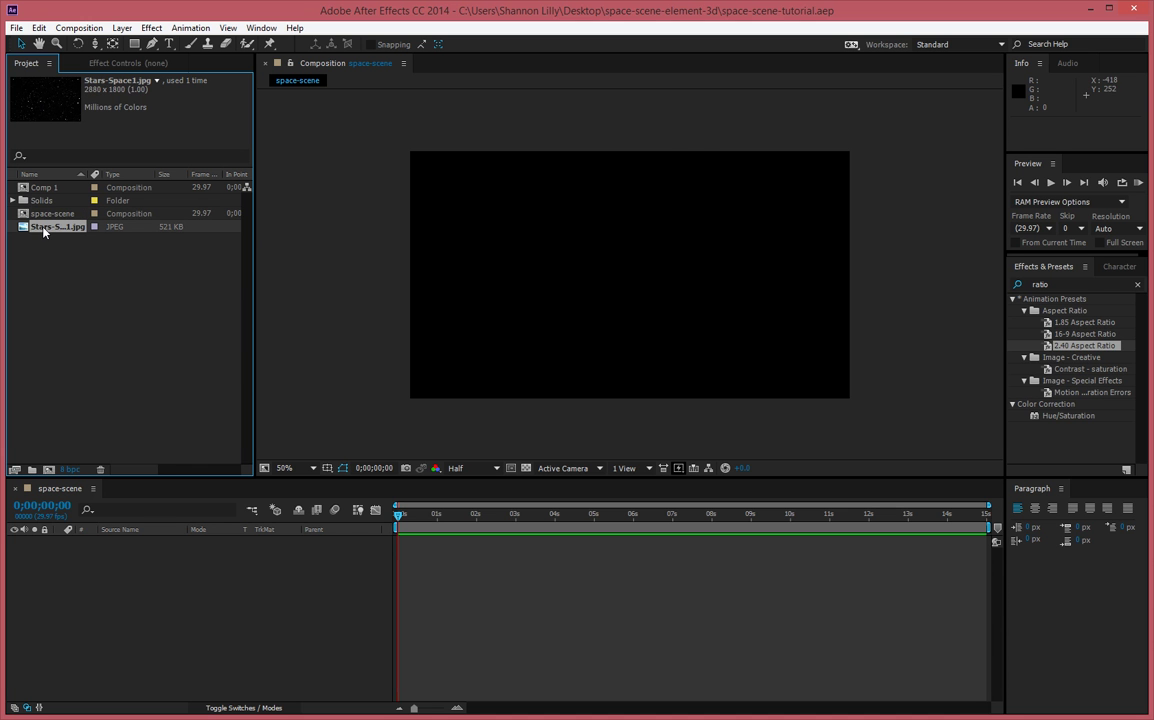
left_click_drag(44, 232, 92, 565)
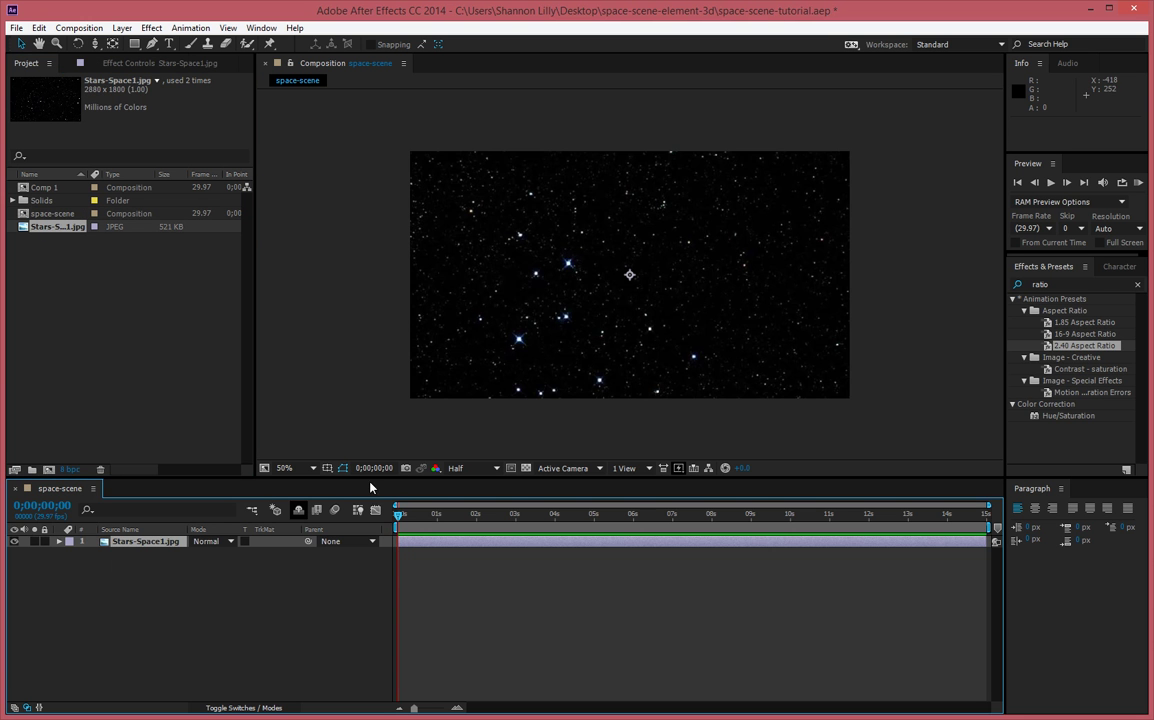
Make the Stars-Space1.jpg layer 3D and push it back to a Z position of 13720.
scroll(645, 285, "down", 4)
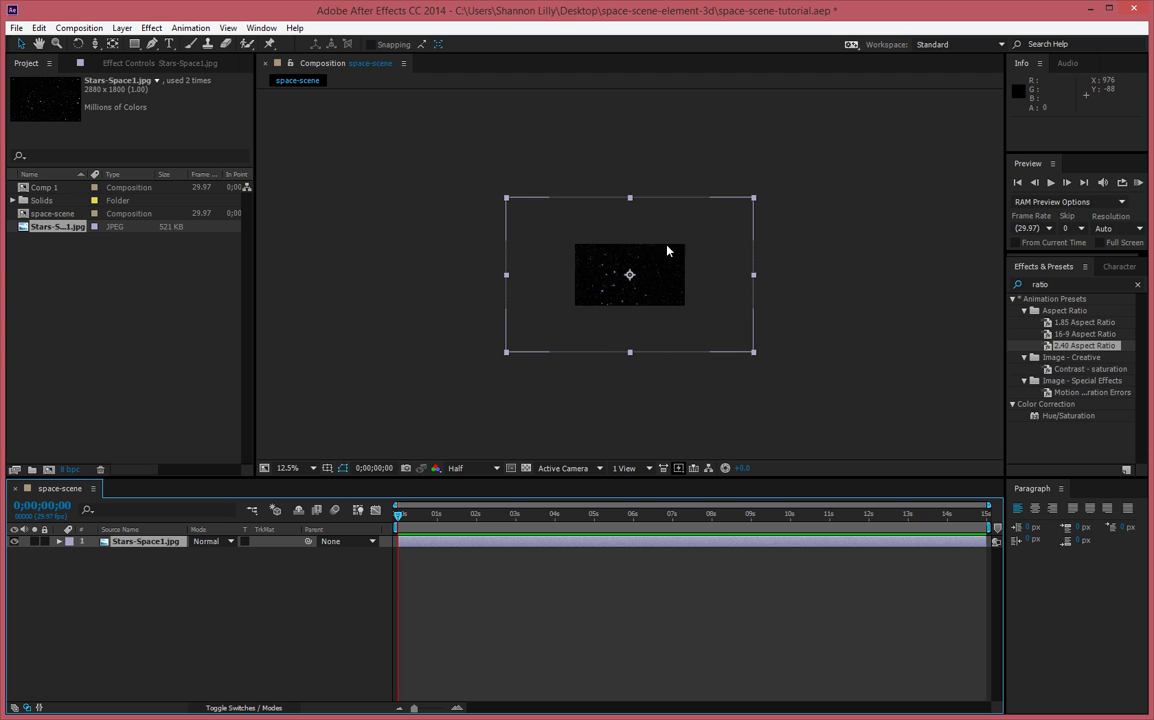
key("F4")
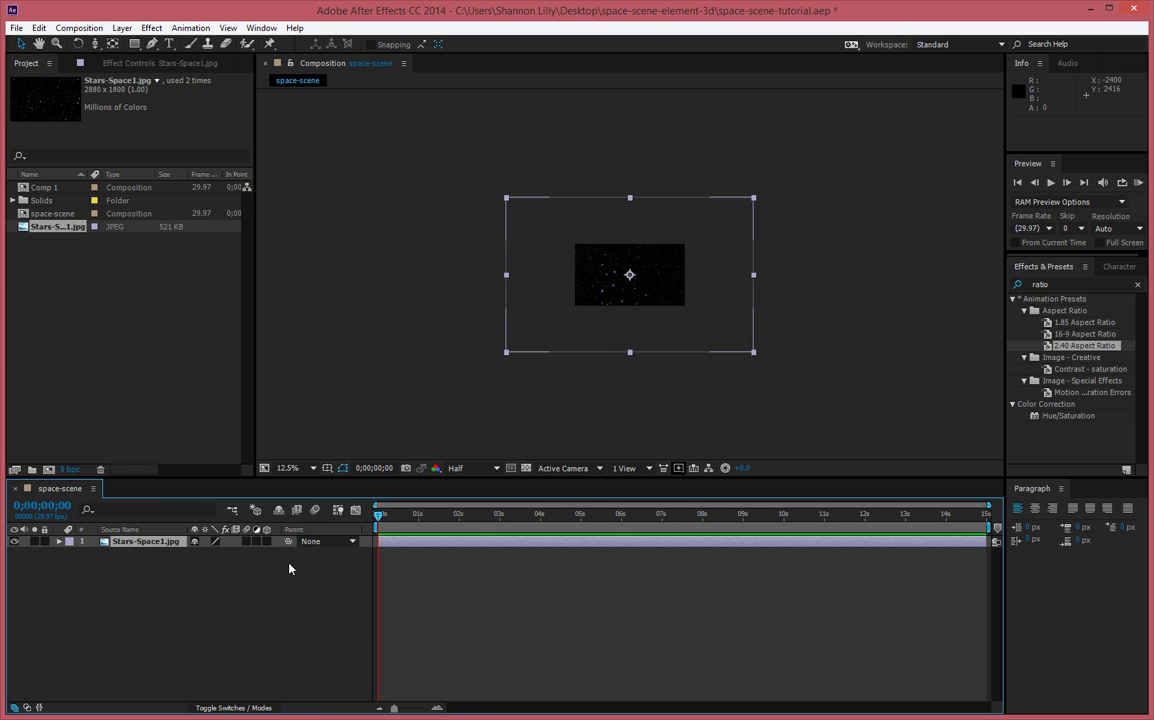
left_click(266, 542)
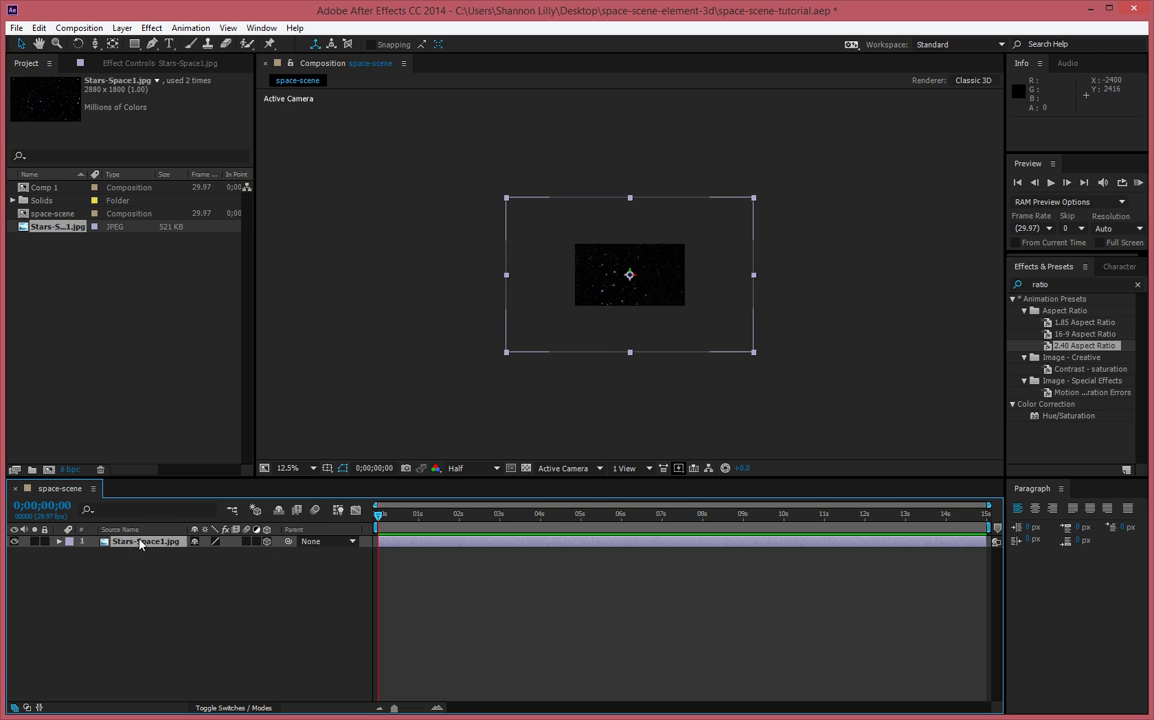
left_click(60, 542)
left_click(71, 553)
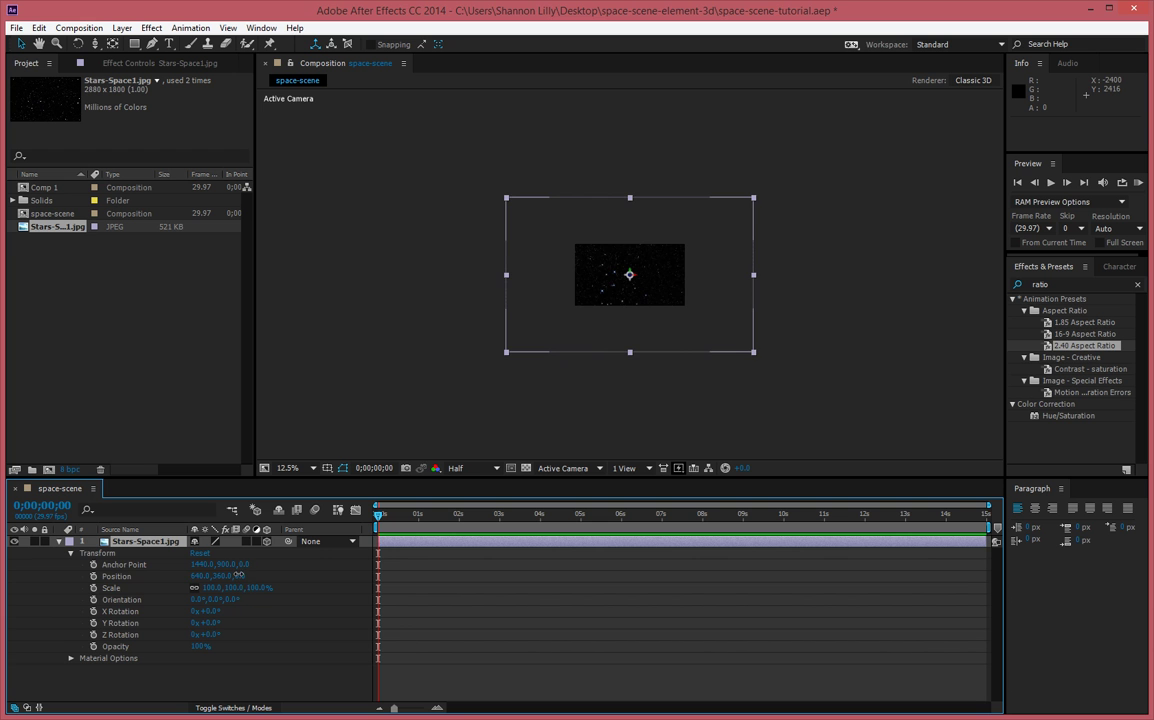
left_click_drag(238, 575, 473, 598)
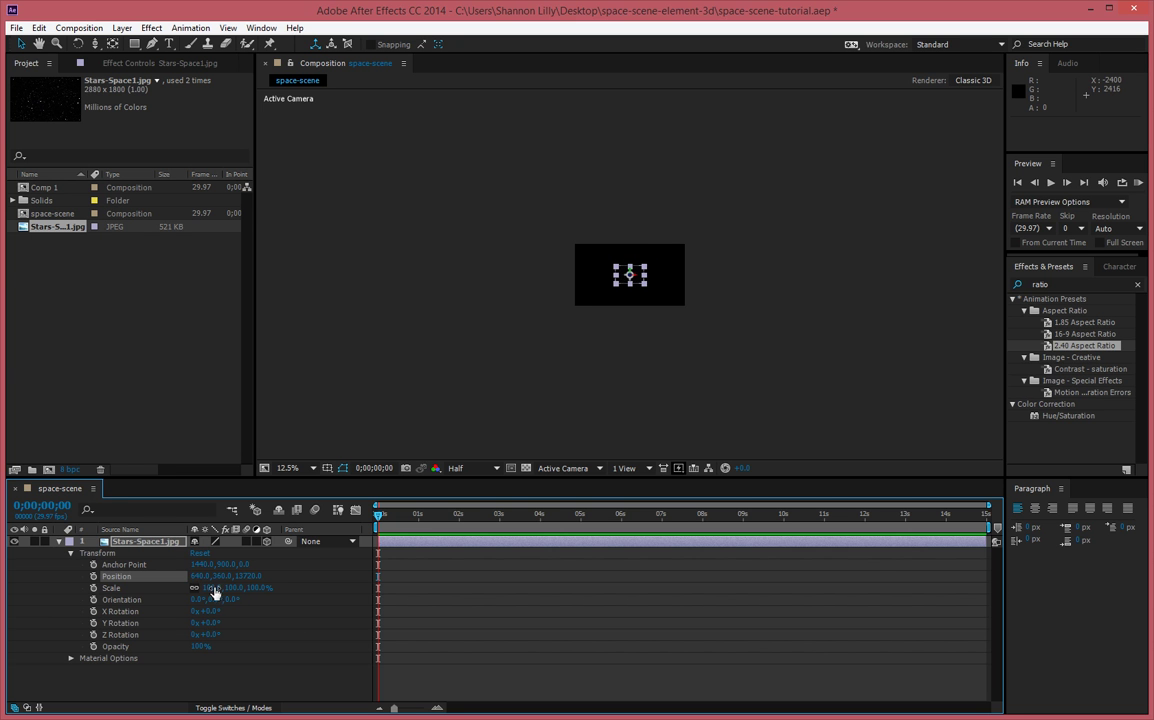
Scale the Stars-Space1.jpg layer uniformly to 430% and collapse its properties.
left_click_drag(219, 590, 239, 588)
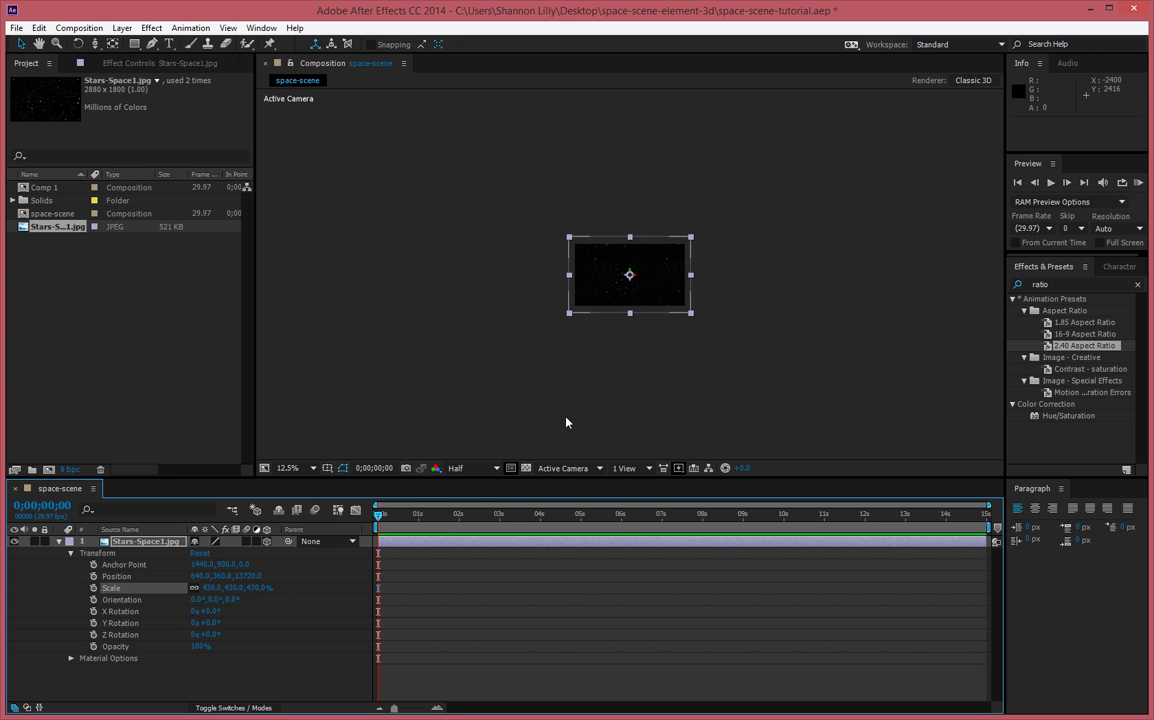
scroll(630, 305, "up", 4)
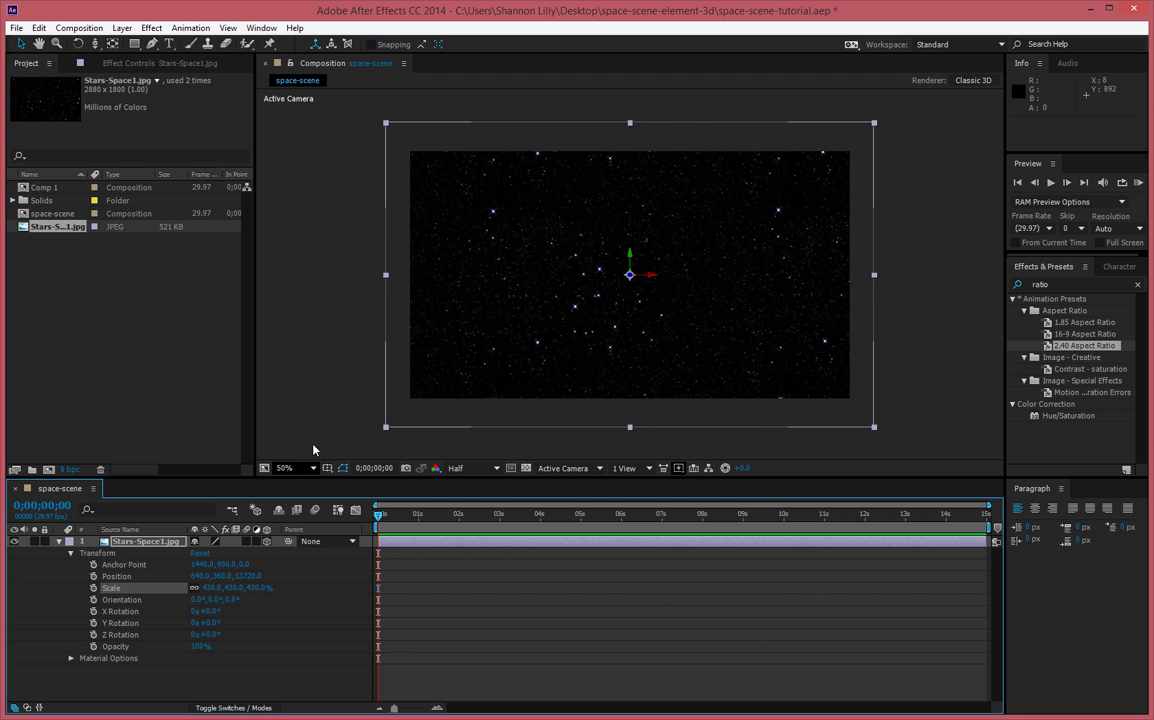
left_click(57, 546)
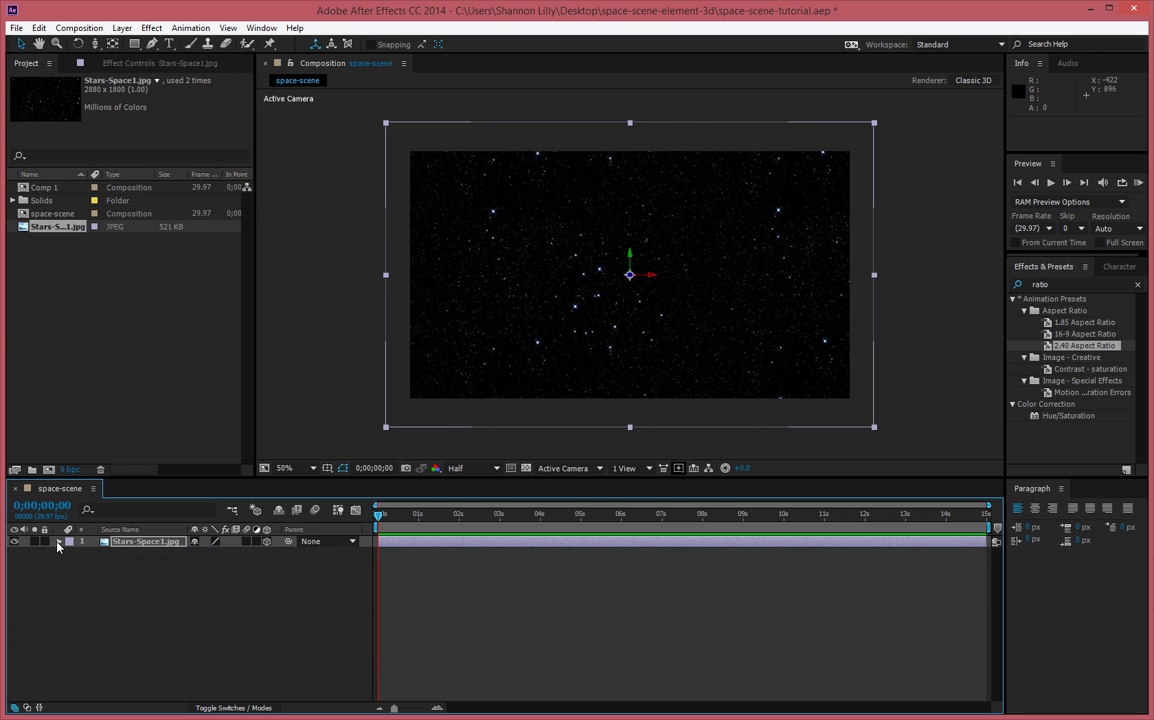
Create a new black solid layer named planet above the star background.
left_click(121, 577)
right_click(121, 577)
mouse_move(195, 437)
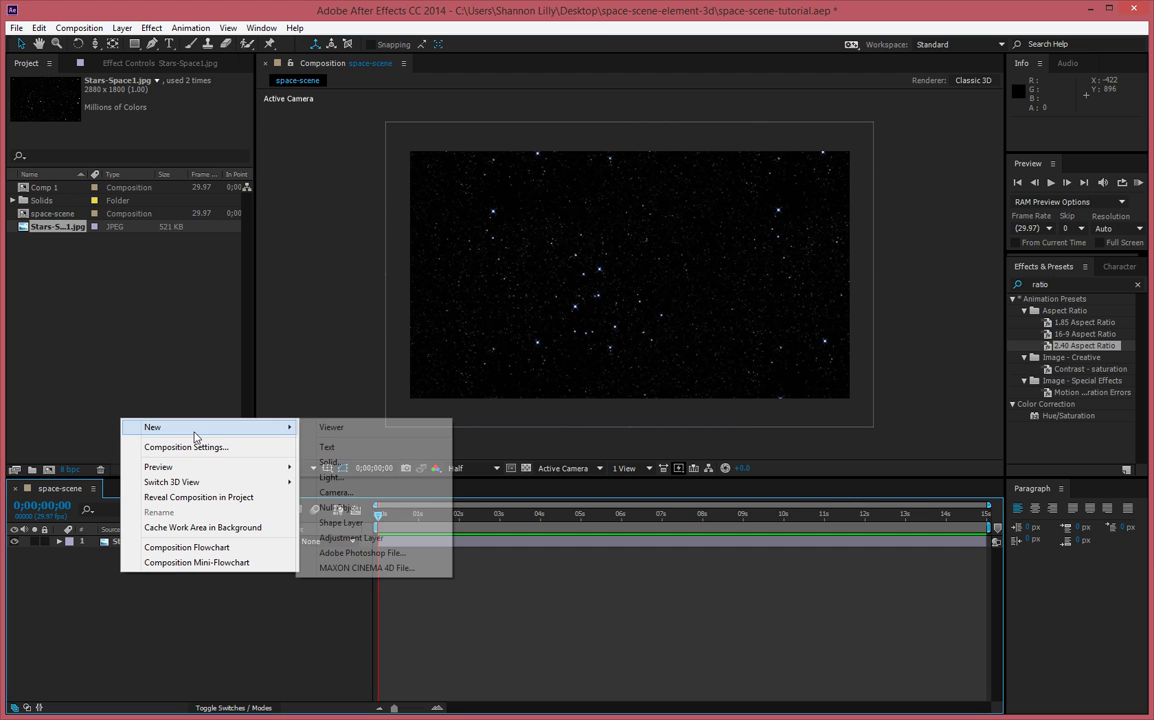
left_click(331, 462)
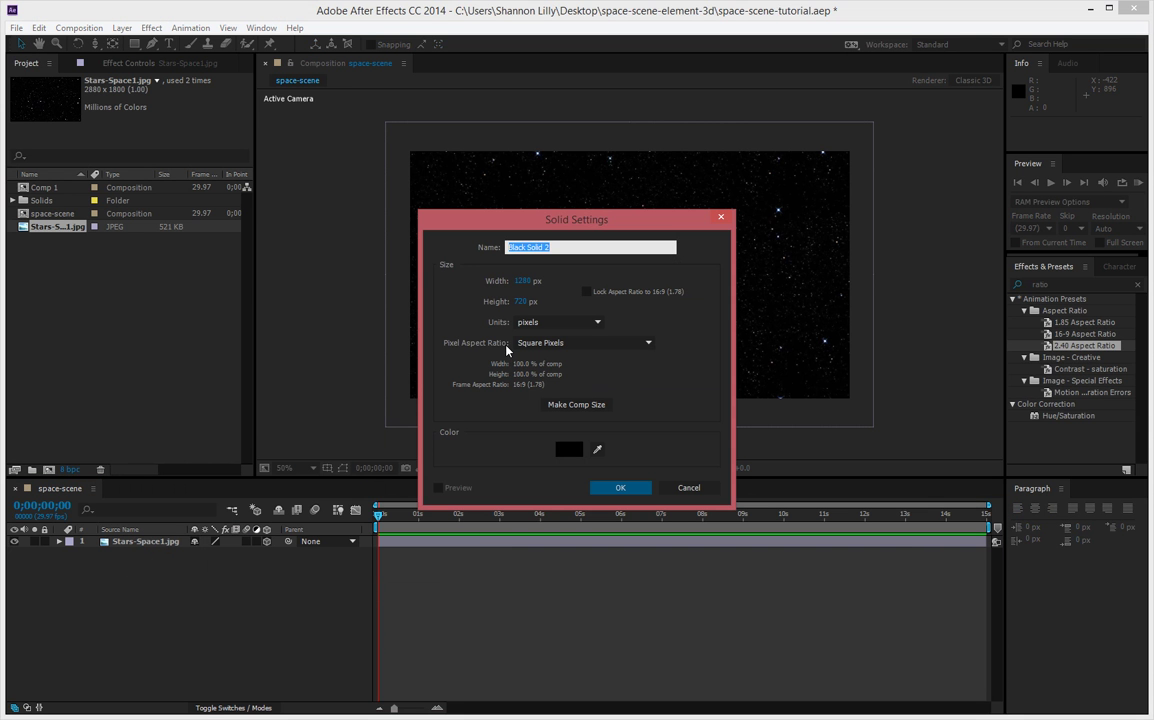
type("plane")
key("Return")
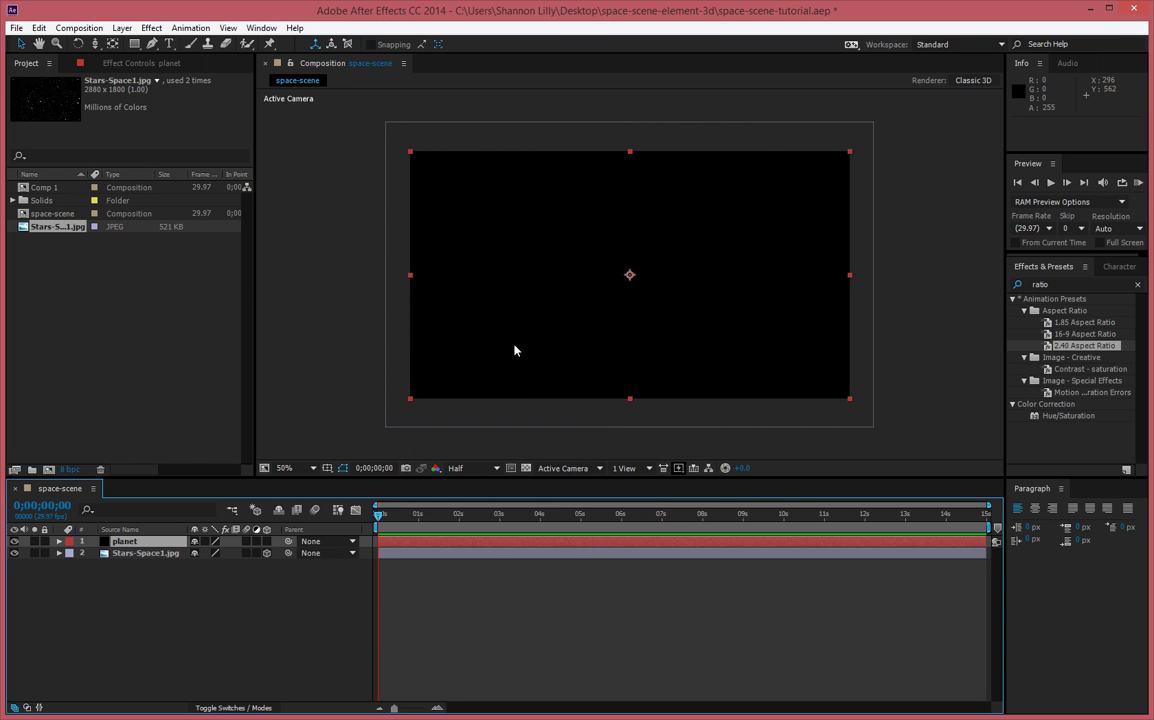
Apply the Video Copilot Element effect to the planet layer and open its Scene Setup.
right_click(131, 545)
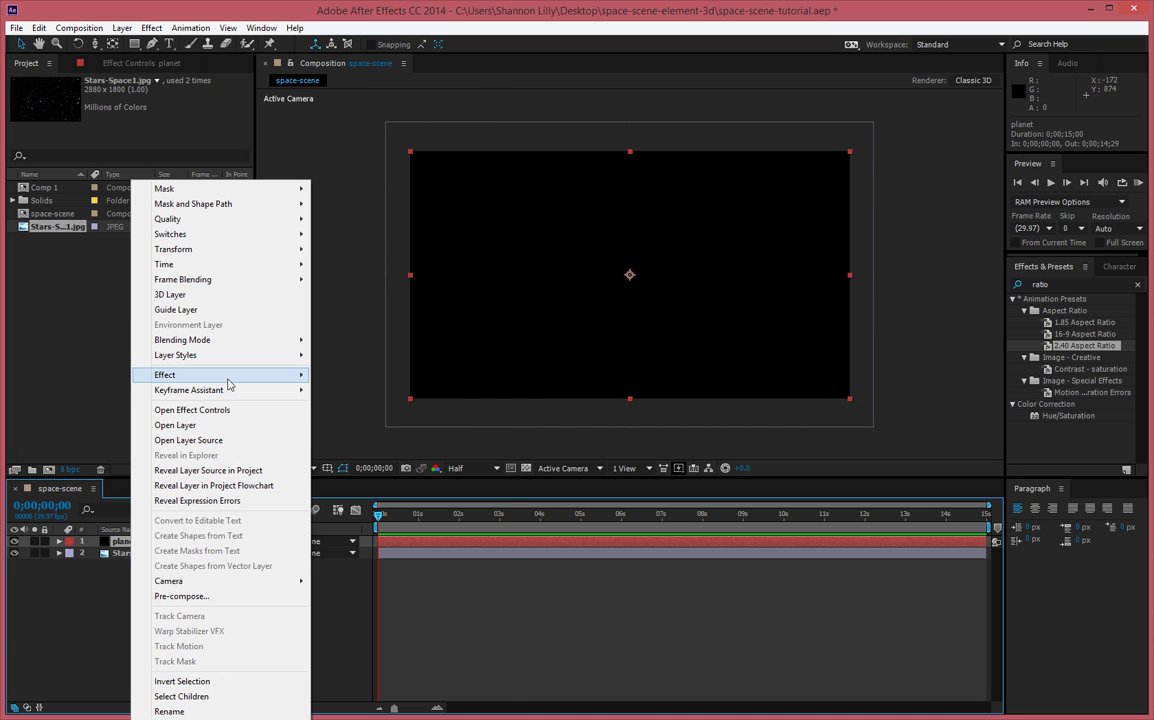
mouse_move(200, 374)
mouse_move(470, 711)
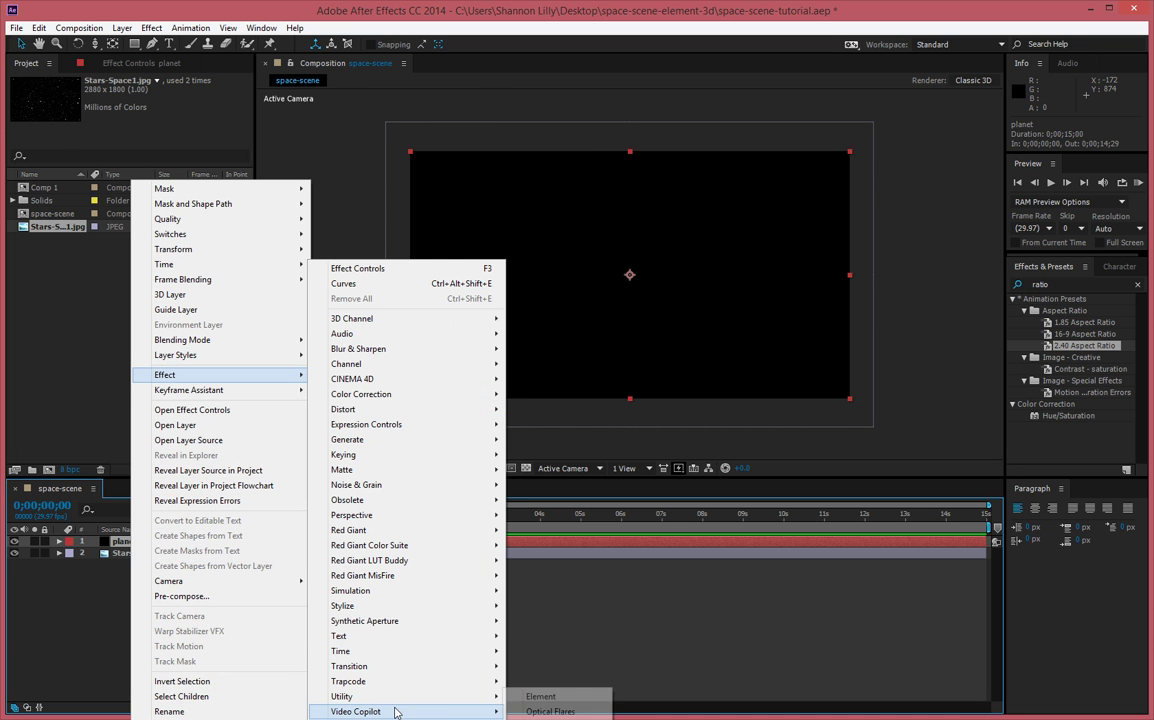
left_click(535, 627)
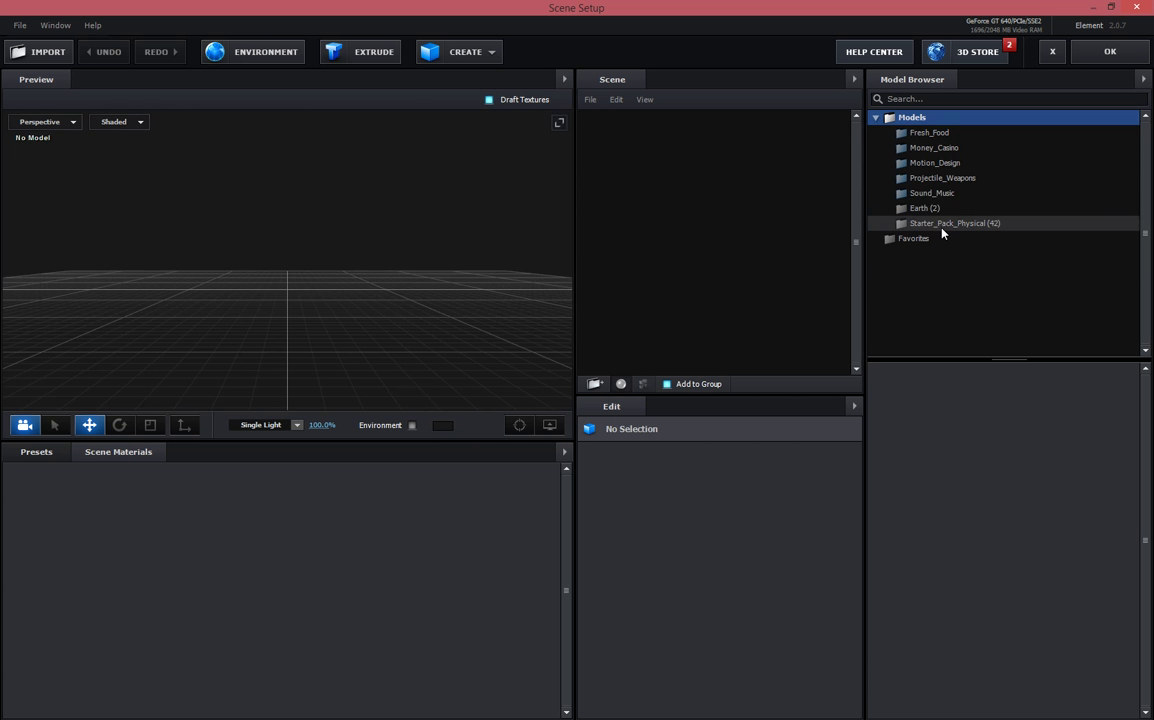
Add the earth model from the Earth model folder to the Element scene and accept the scene.
left_click(926, 208)
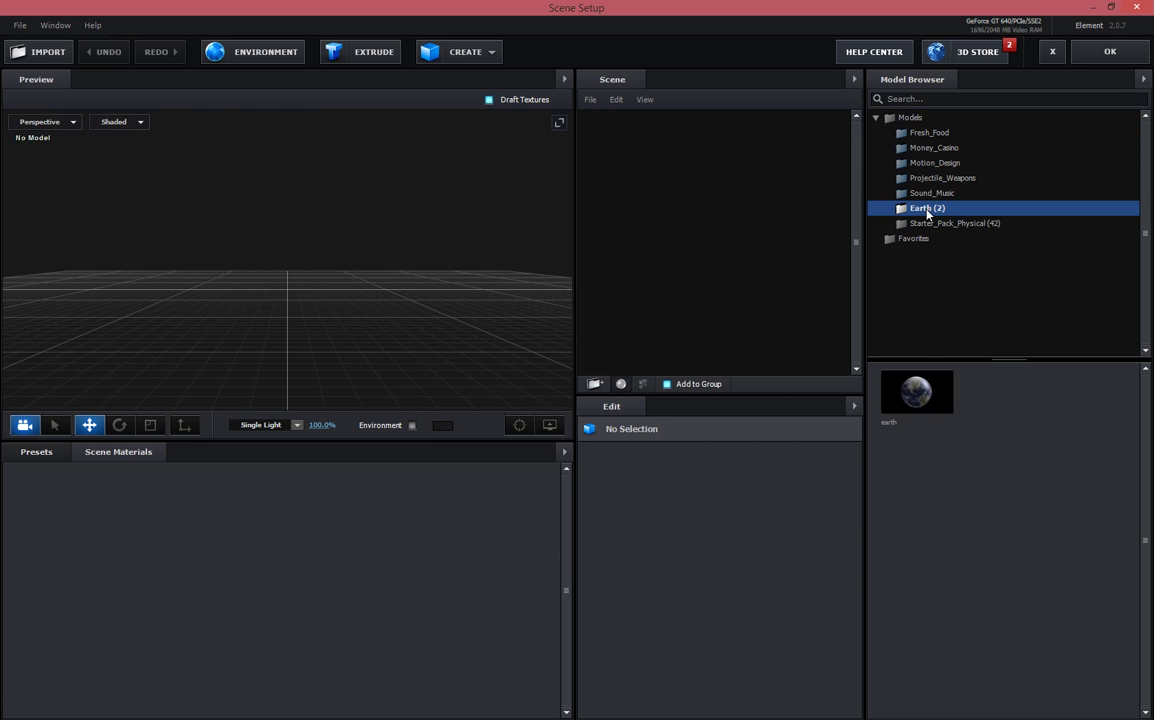
left_click(917, 392)
left_click_drag(429, 242, 307, 221)
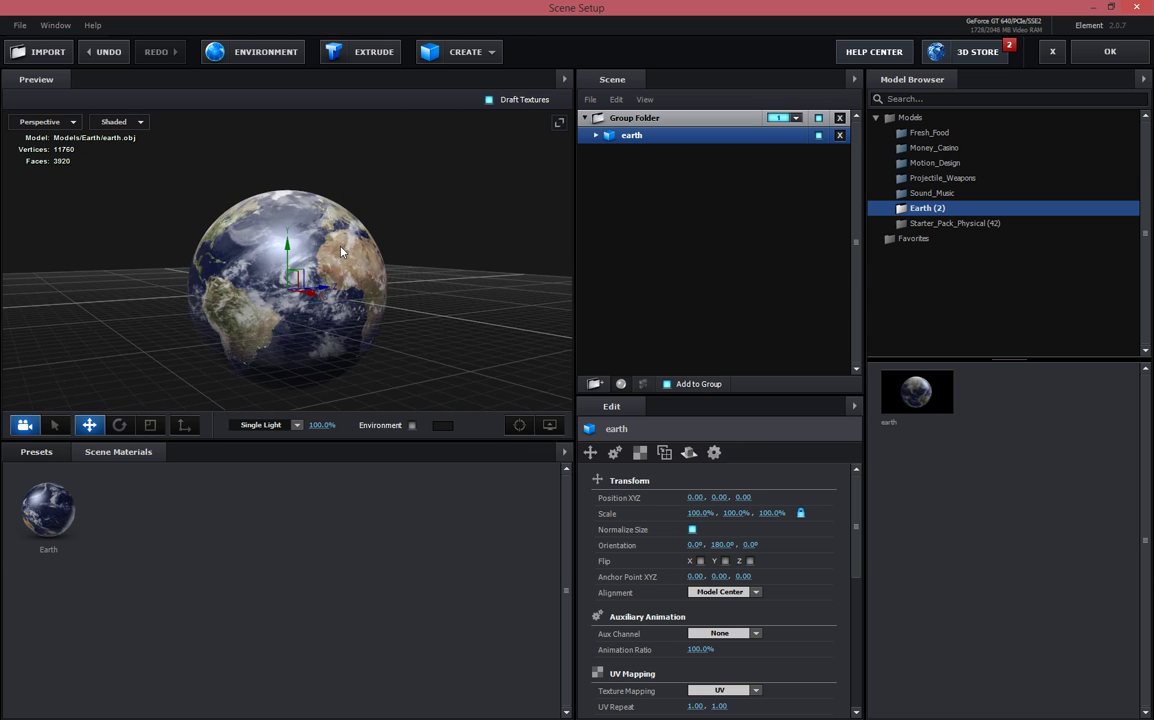
left_click(1095, 59)
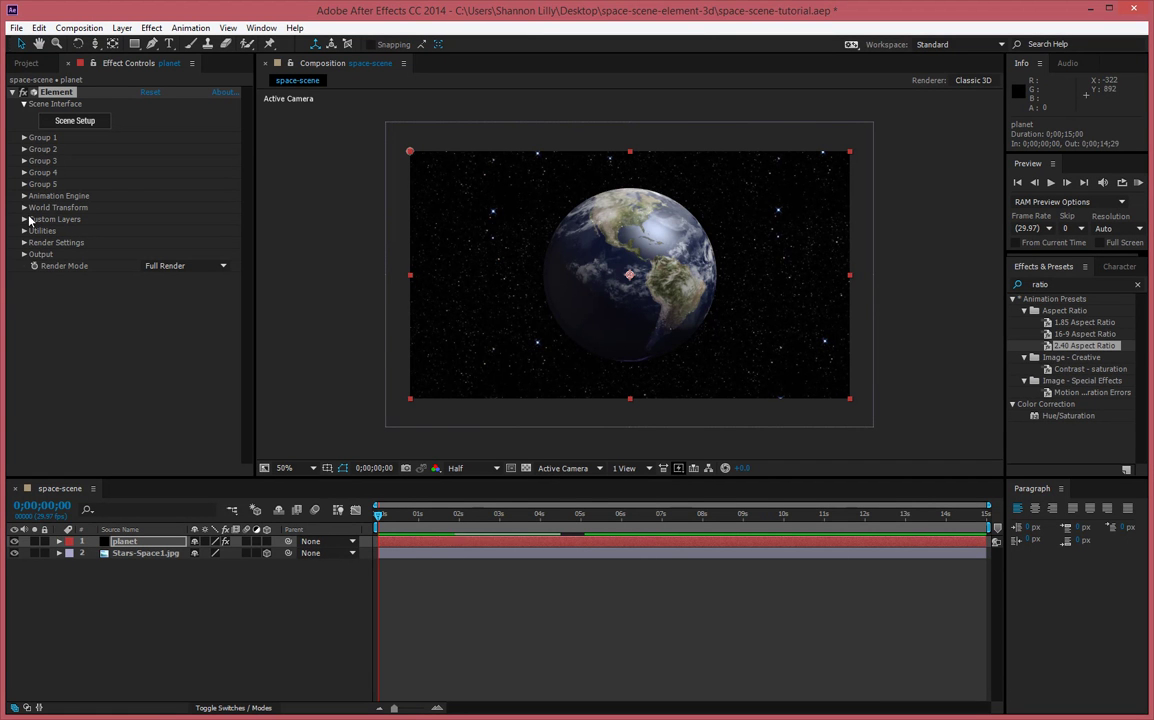
In the planet's World Transform settings, set World Position Z to about 9100 and World Scale to 4.00.
left_click(24, 138)
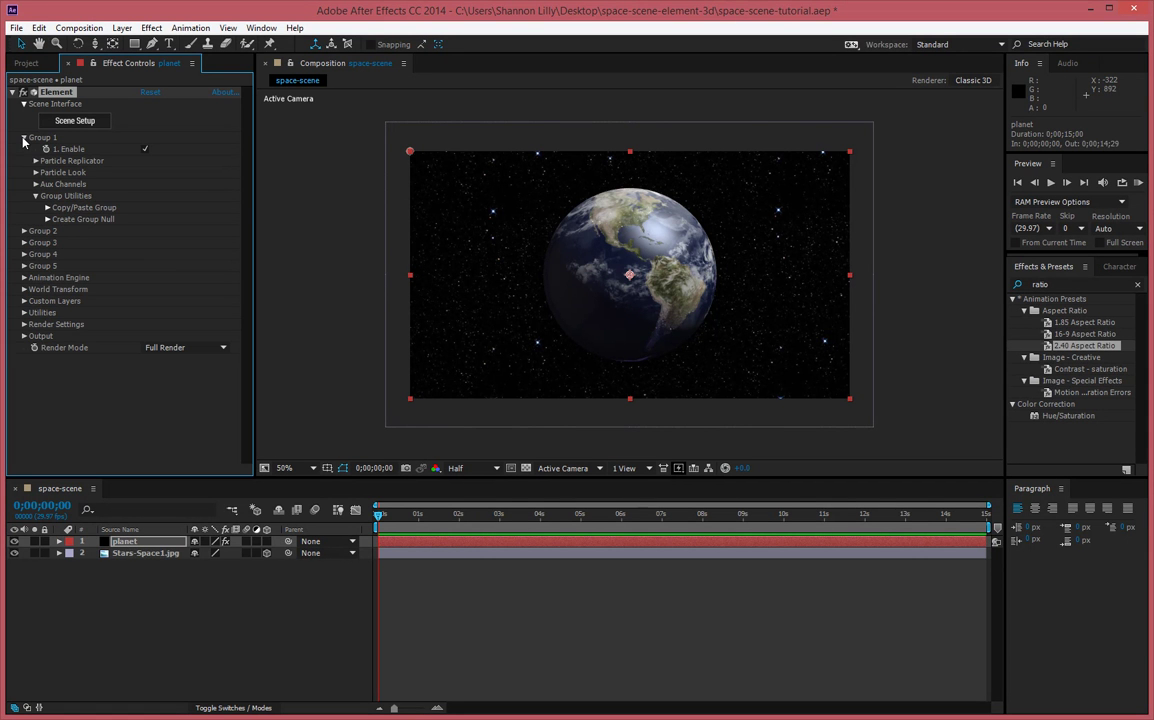
left_click(24, 138)
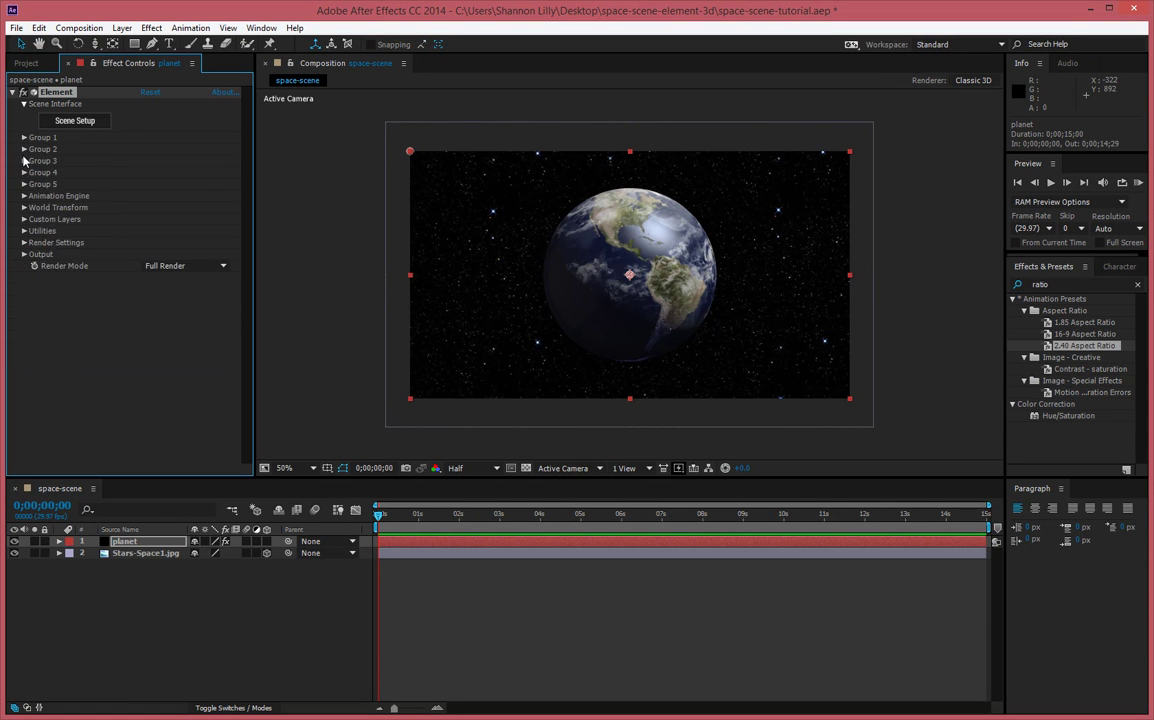
left_click(24, 207)
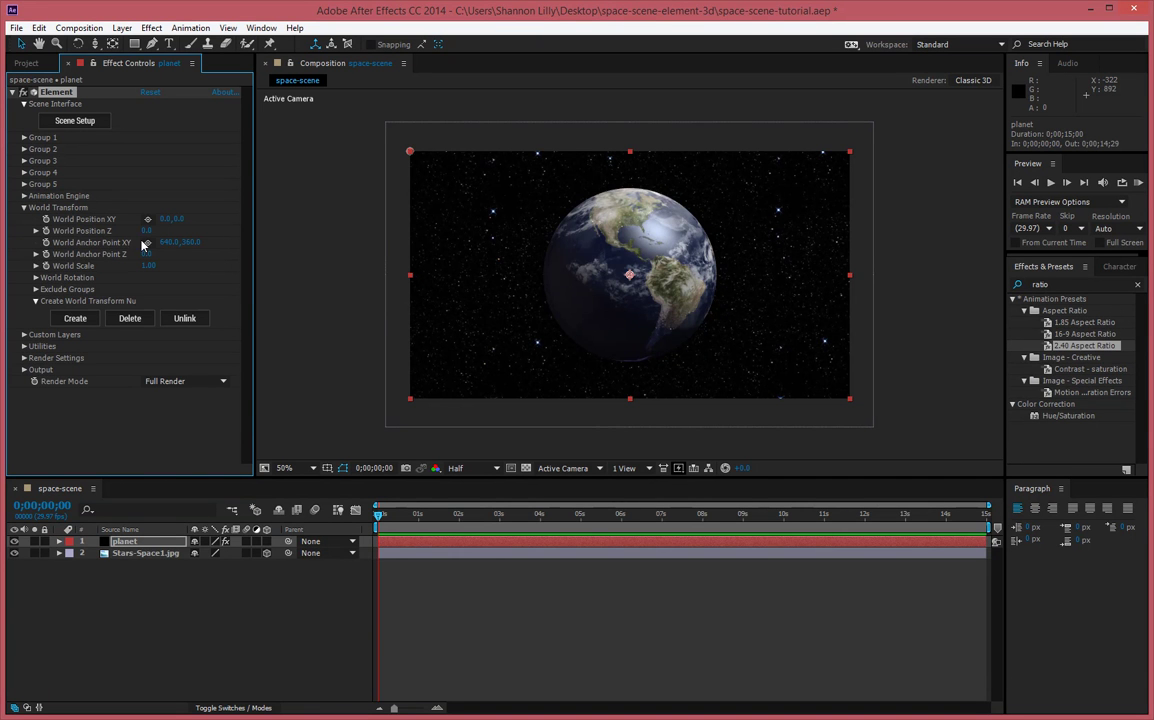
left_click_drag(150, 232, 215, 240)
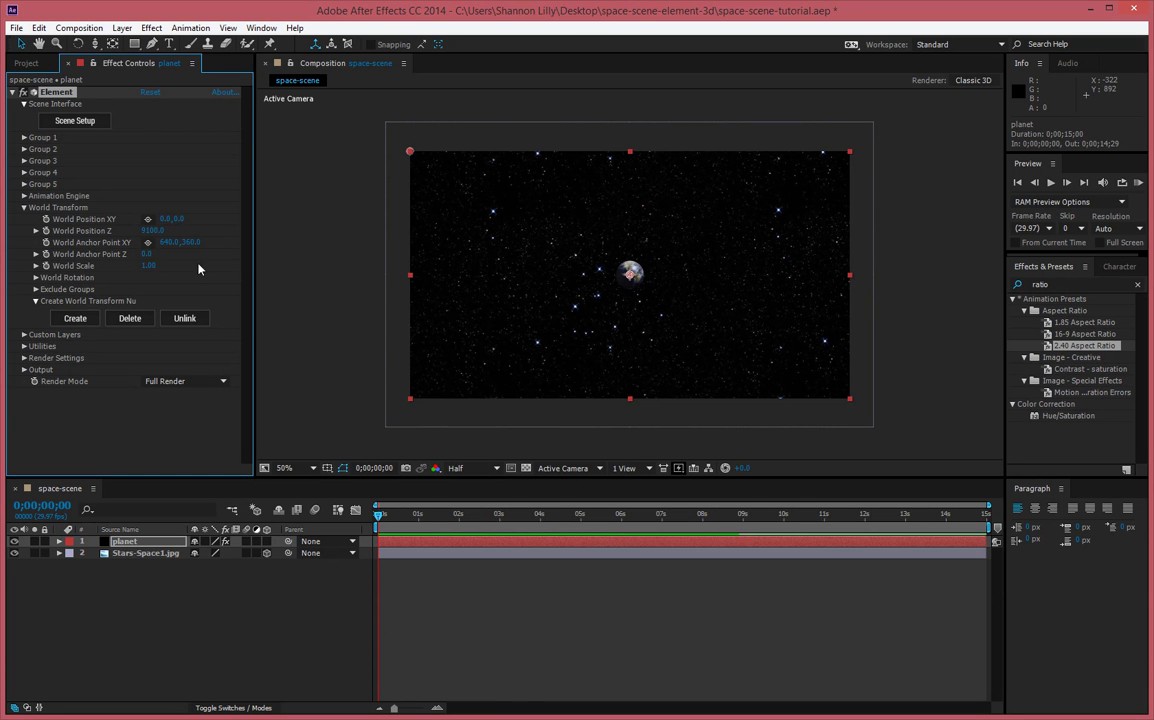
left_click_drag(157, 268, 171, 265)
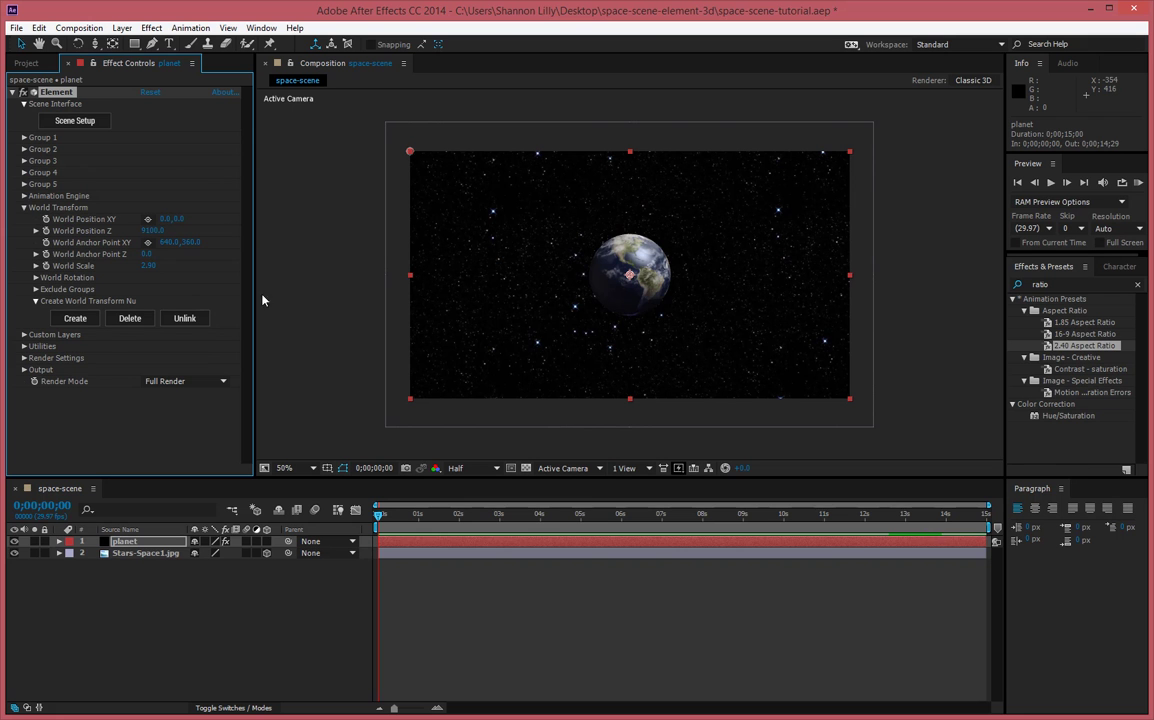
left_click_drag(155, 268, 163, 270)
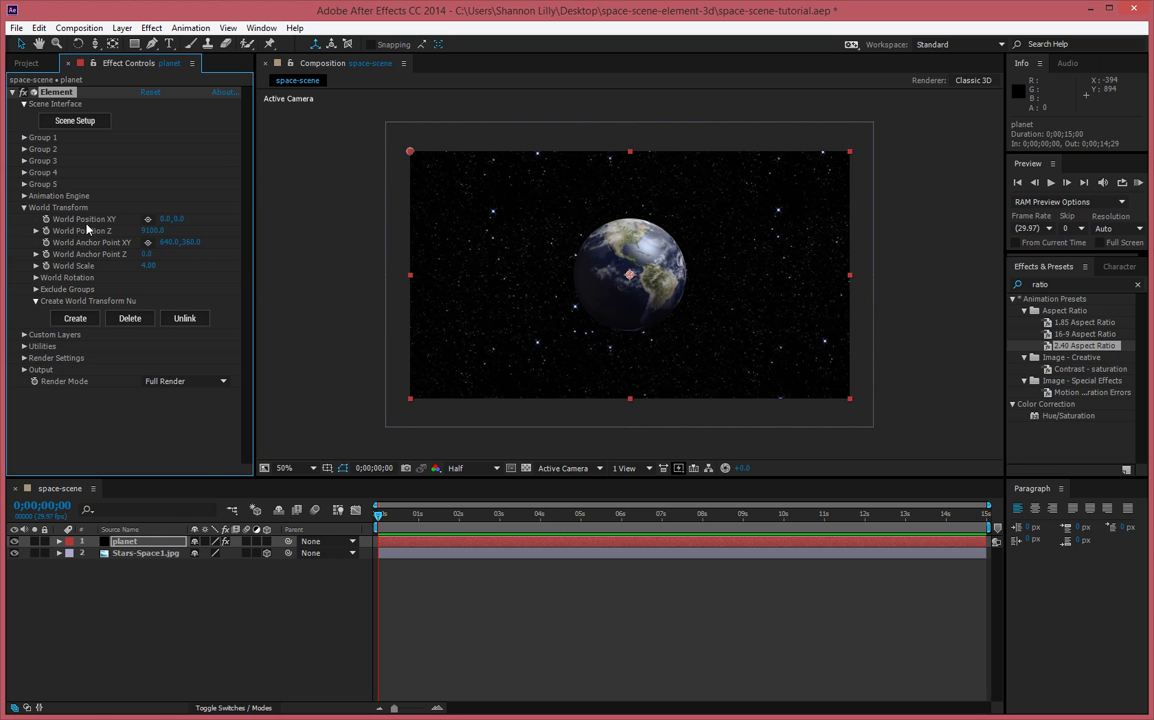
Start a new point light named Right-planet with its intensity set to 90%.
right_click(135, 596)
mouse_move(290, 453)
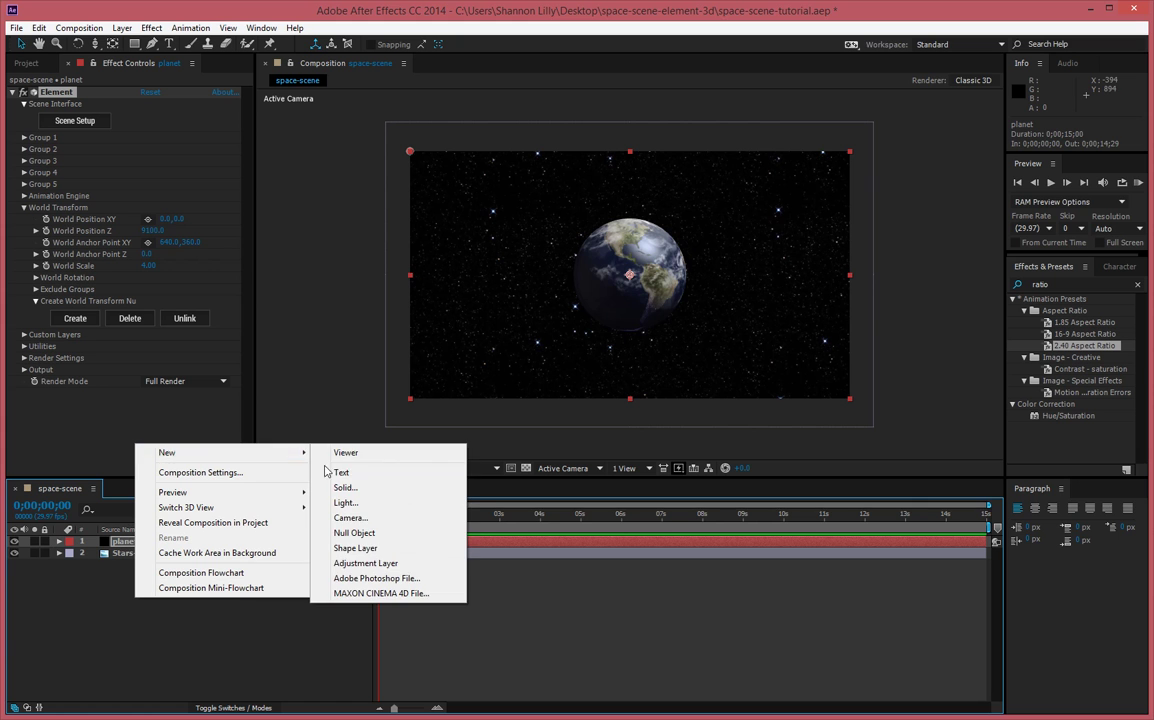
left_click(345, 502)
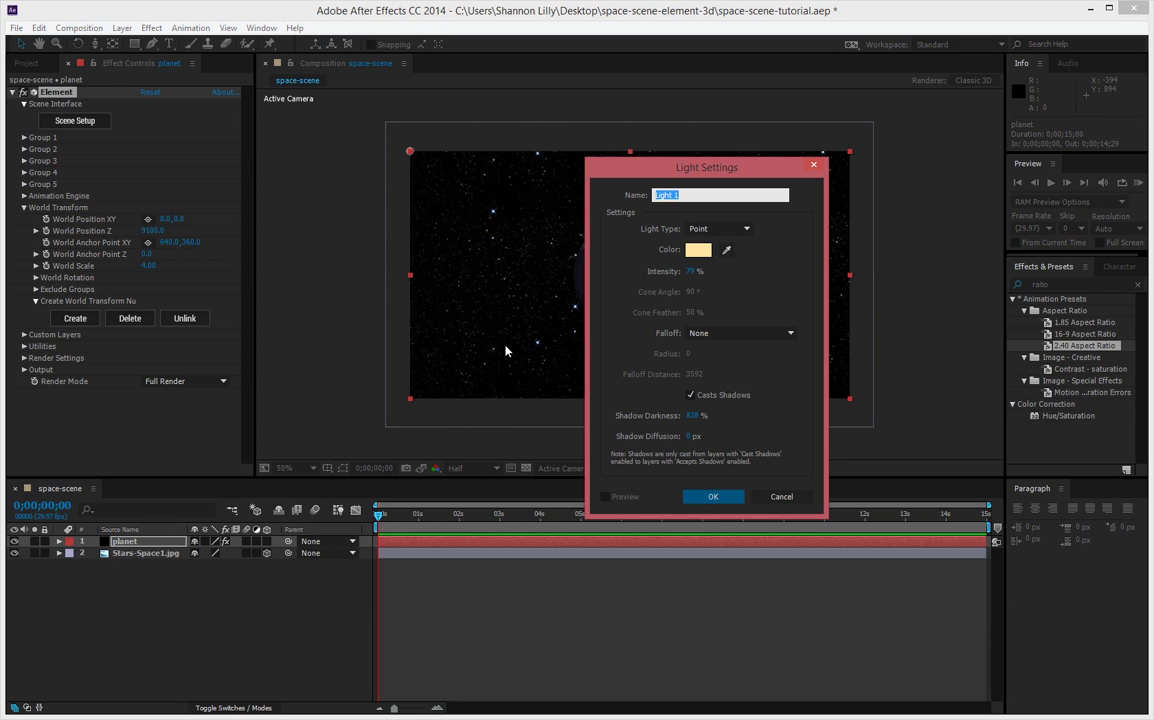
type("Ri")
left_click(689, 270)
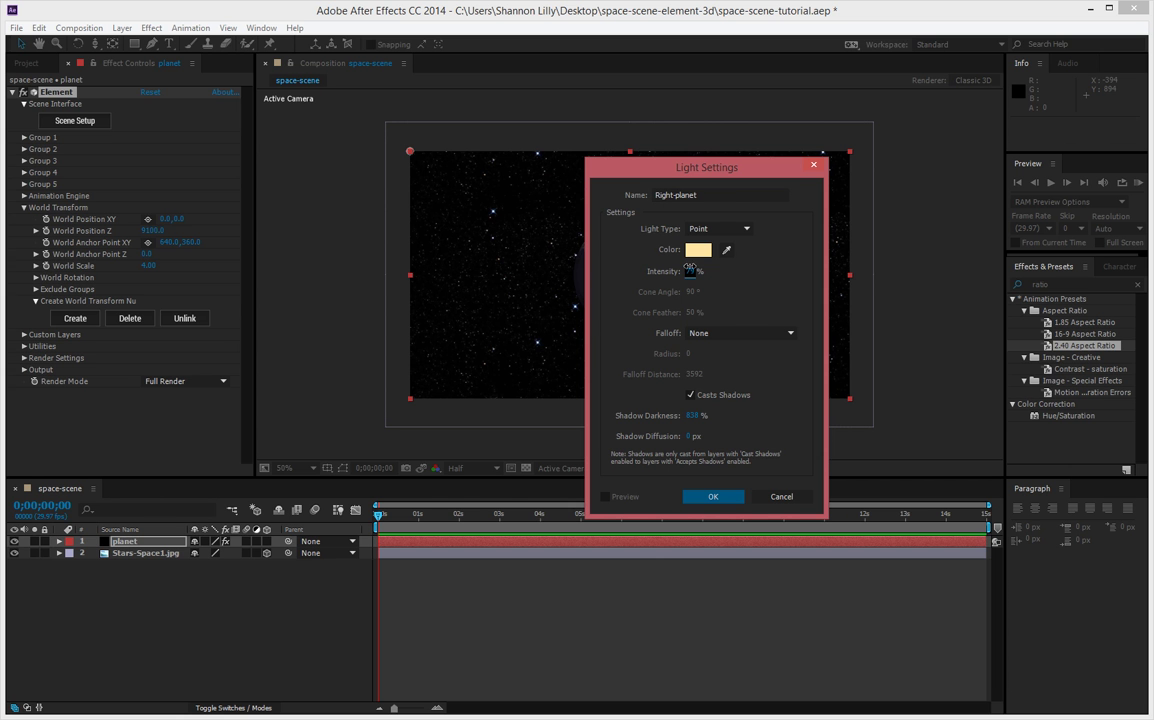
type("90")
Give the new light a pale purple color (E0A4FF) and accept the light settings.
left_click(702, 253)
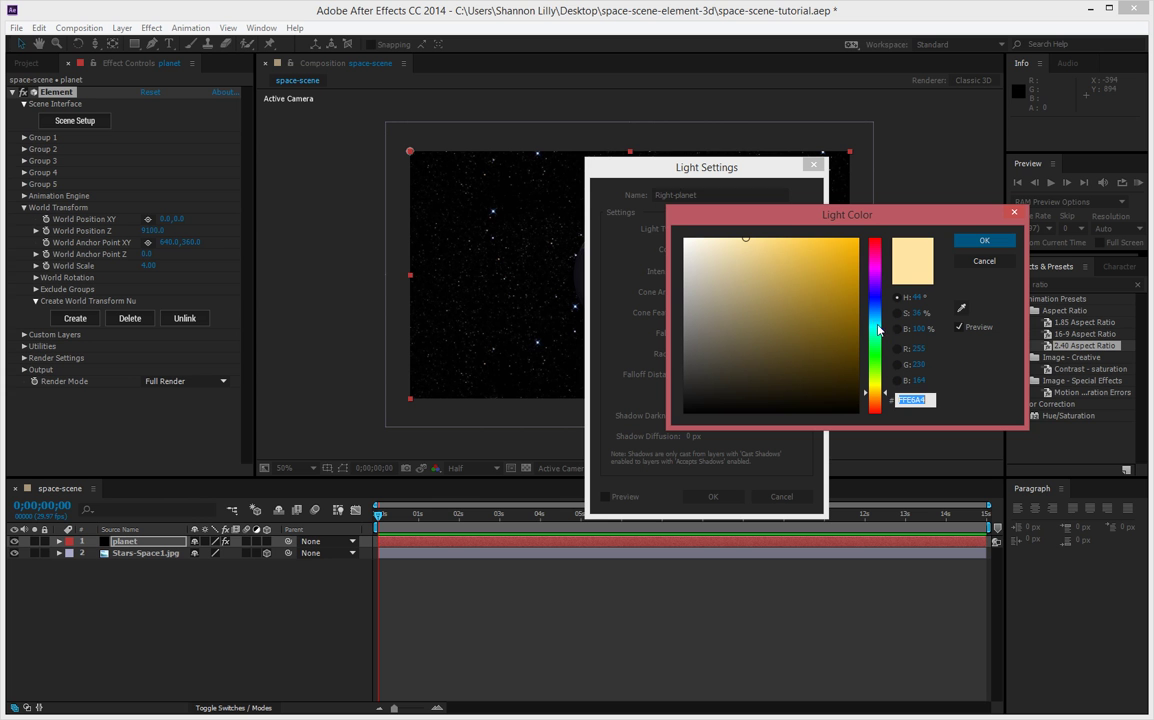
left_click(875, 284)
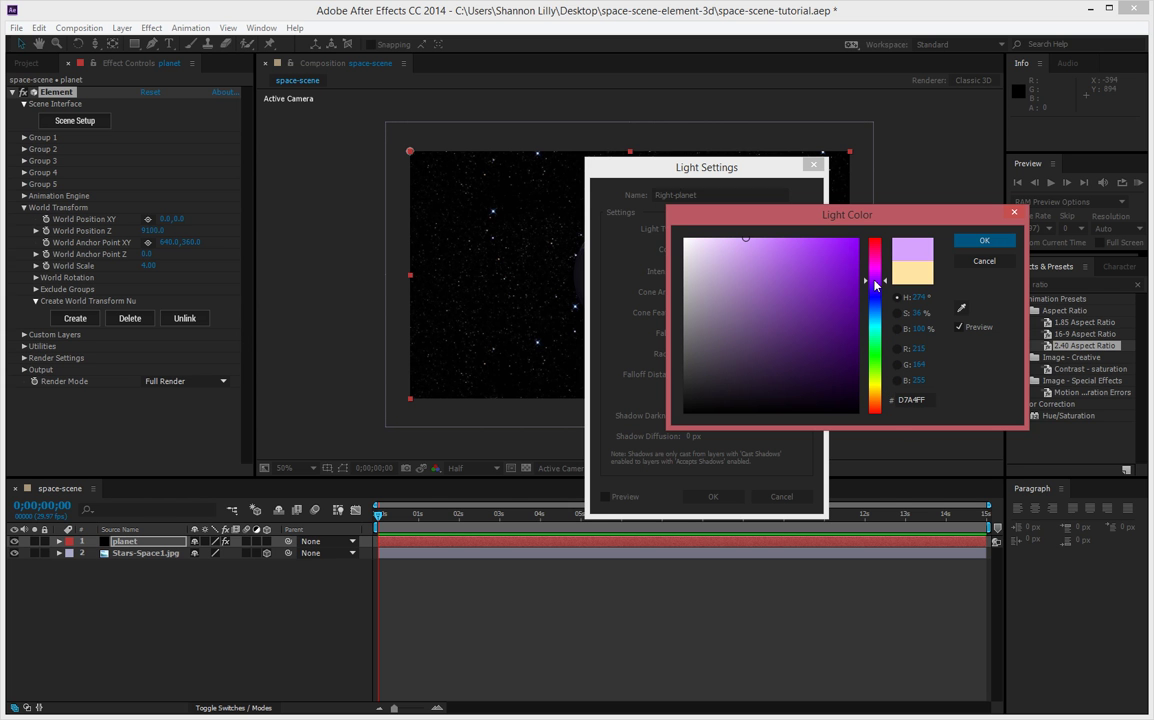
left_click_drag(875, 285, 875, 280)
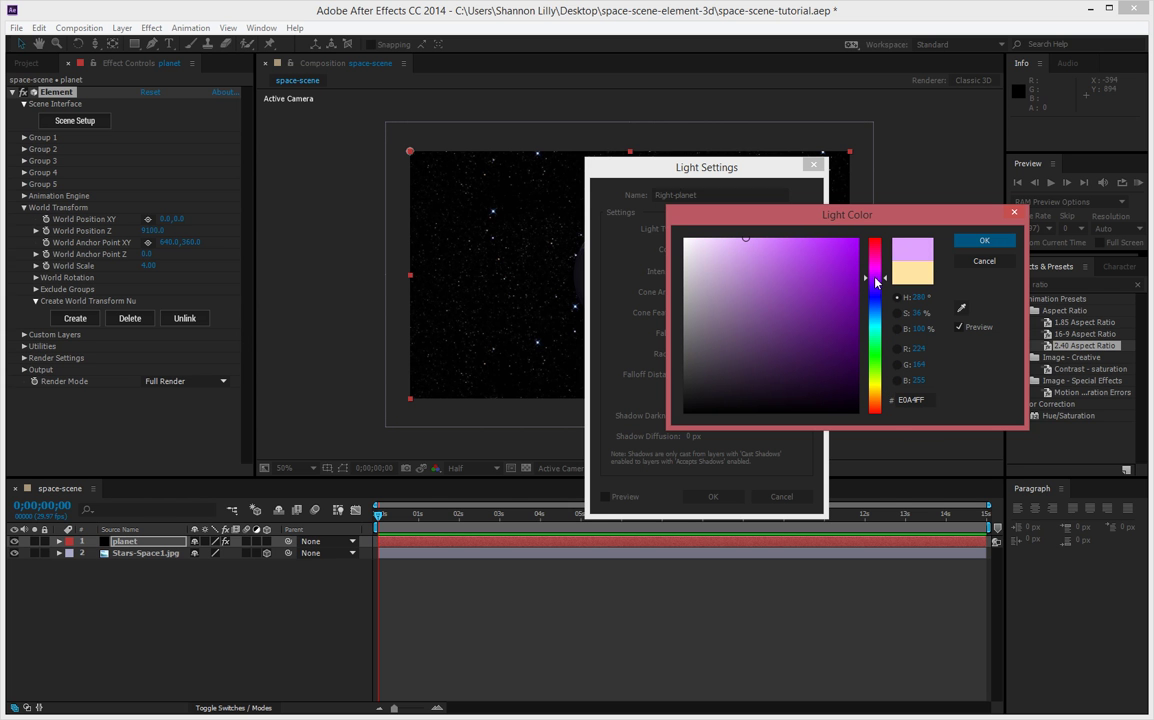
left_click(983, 245)
left_click(710, 496)
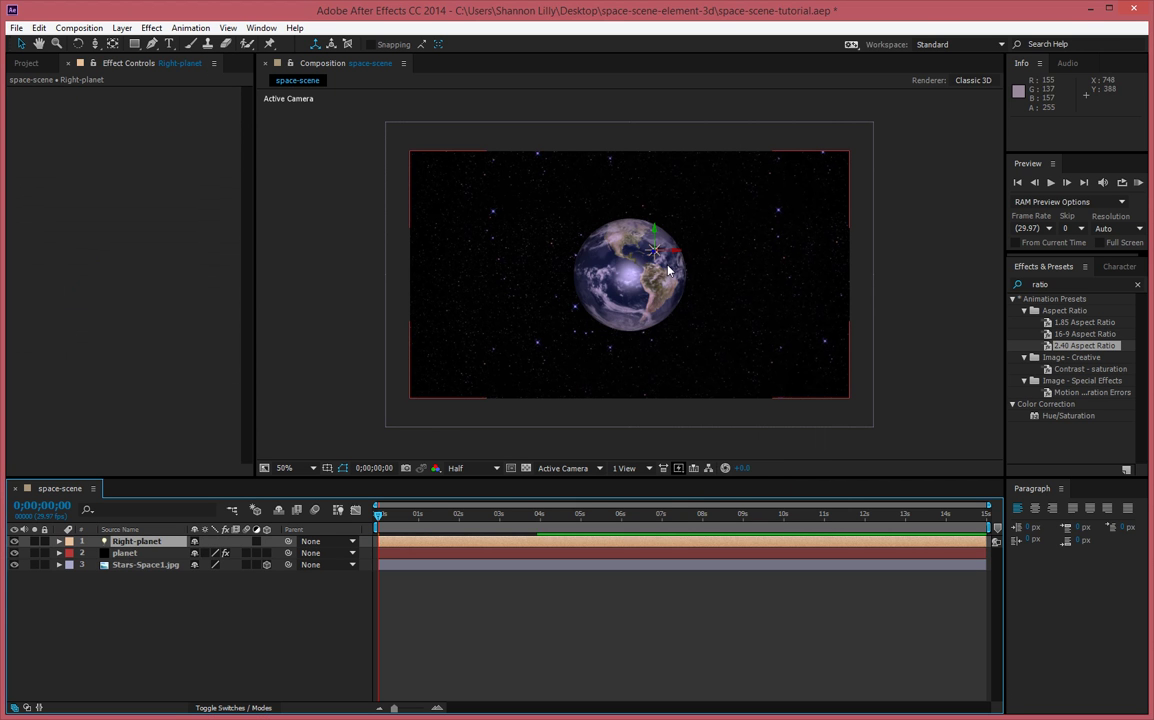
Shift the Right-planet light far out along X, to a position value of about 64634.
left_click(58, 542)
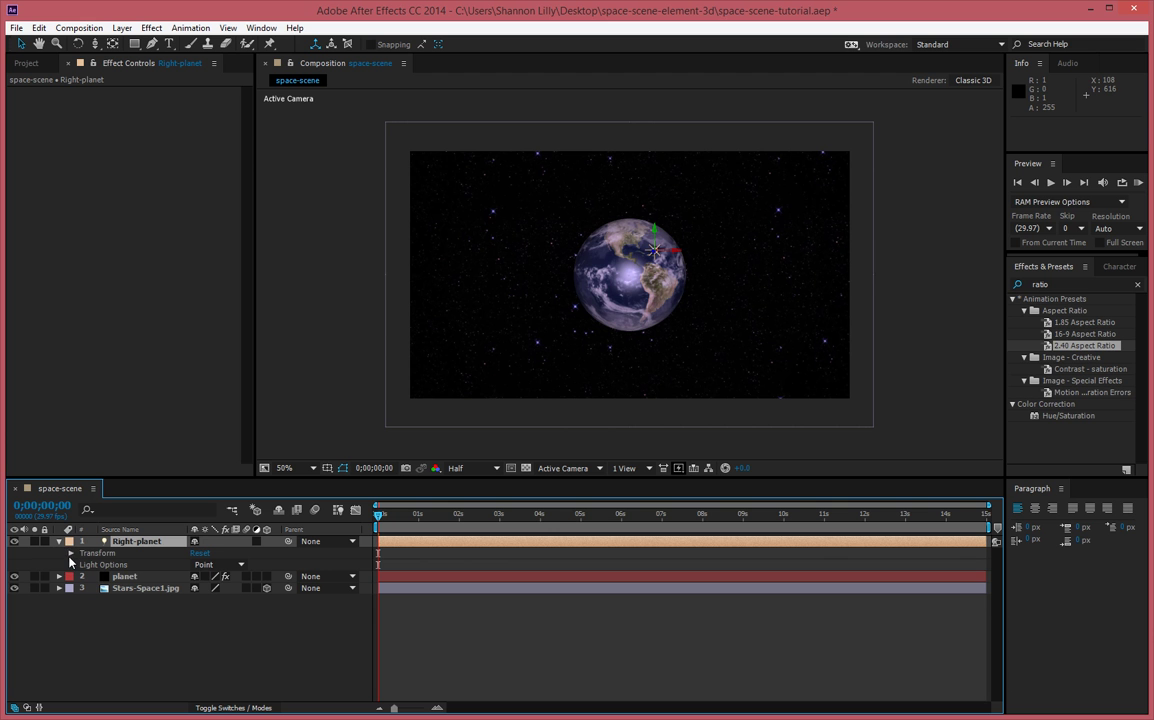
left_click(70, 554)
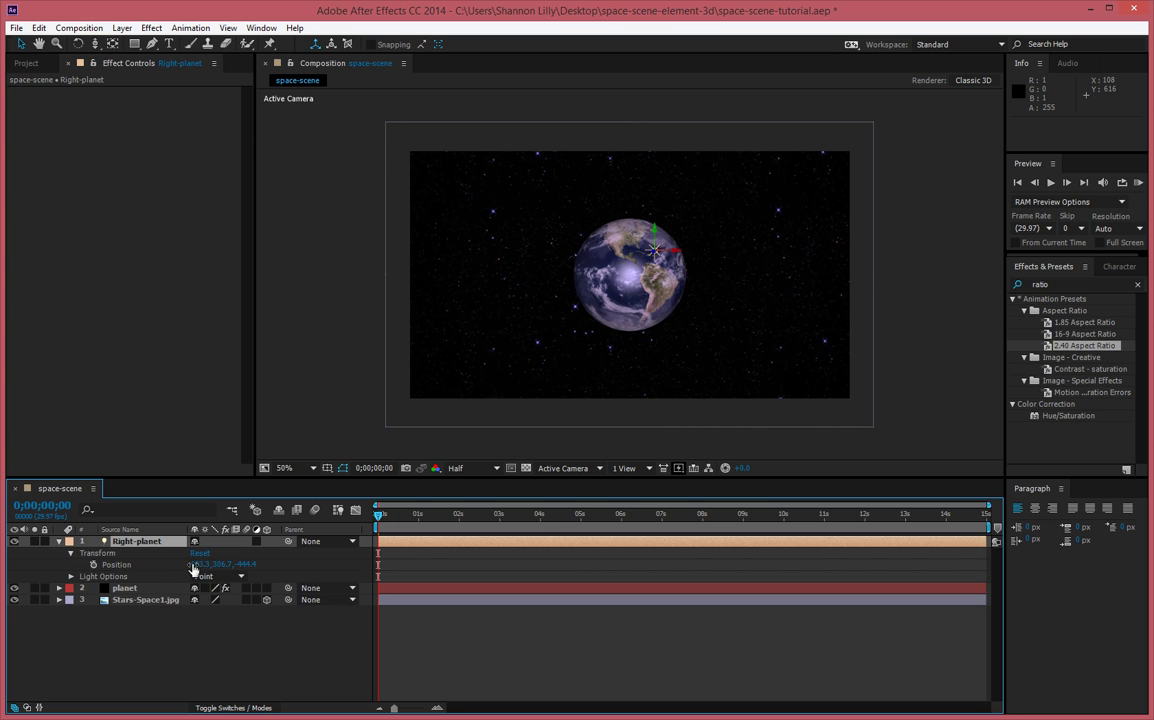
mouse_move(200, 564)
left_mouse_down()
mouse_move(450, 564)
mouse_move(47, 518)
mouse_move(210, 485)
mouse_move(180, 470)
mouse_move(110, 488)
mouse_move(220, 565)
mouse_move(1080, 532)
left_mouse_up()
key("ctrl+z")
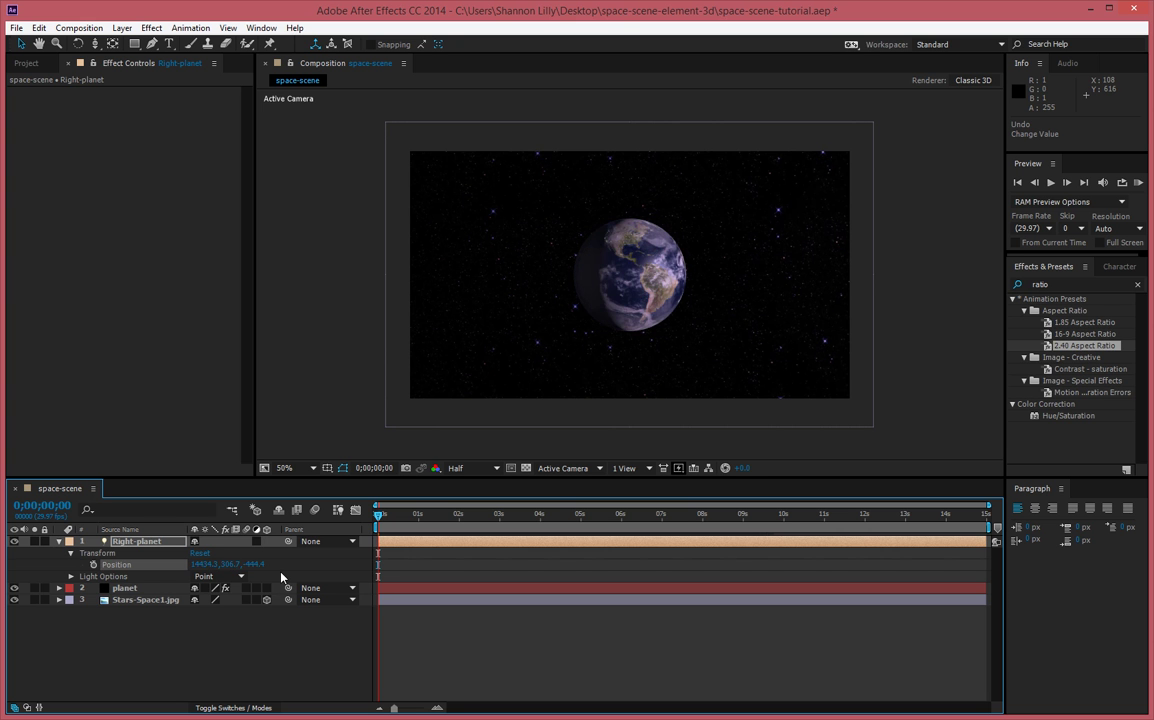
mouse_move(281, 576)
left_mouse_down()
mouse_move(1060, 560)
mouse_move(298, 569)
left_mouse_up()
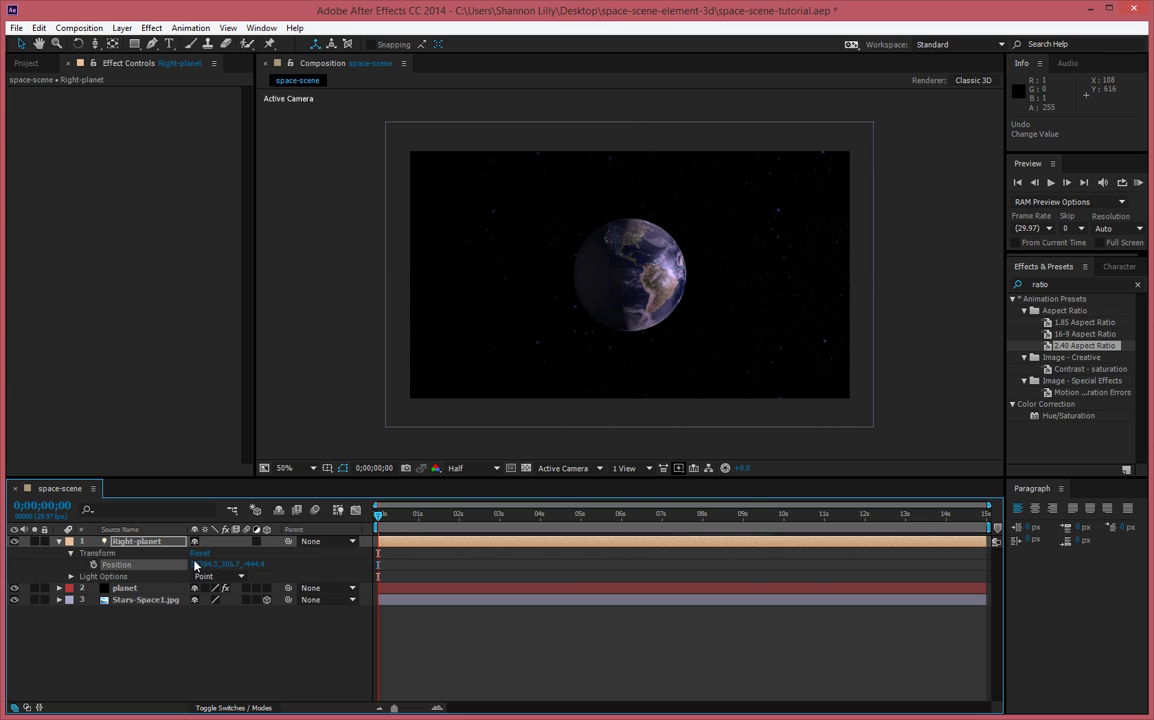
left_click_drag(809, 585, 850, 585)
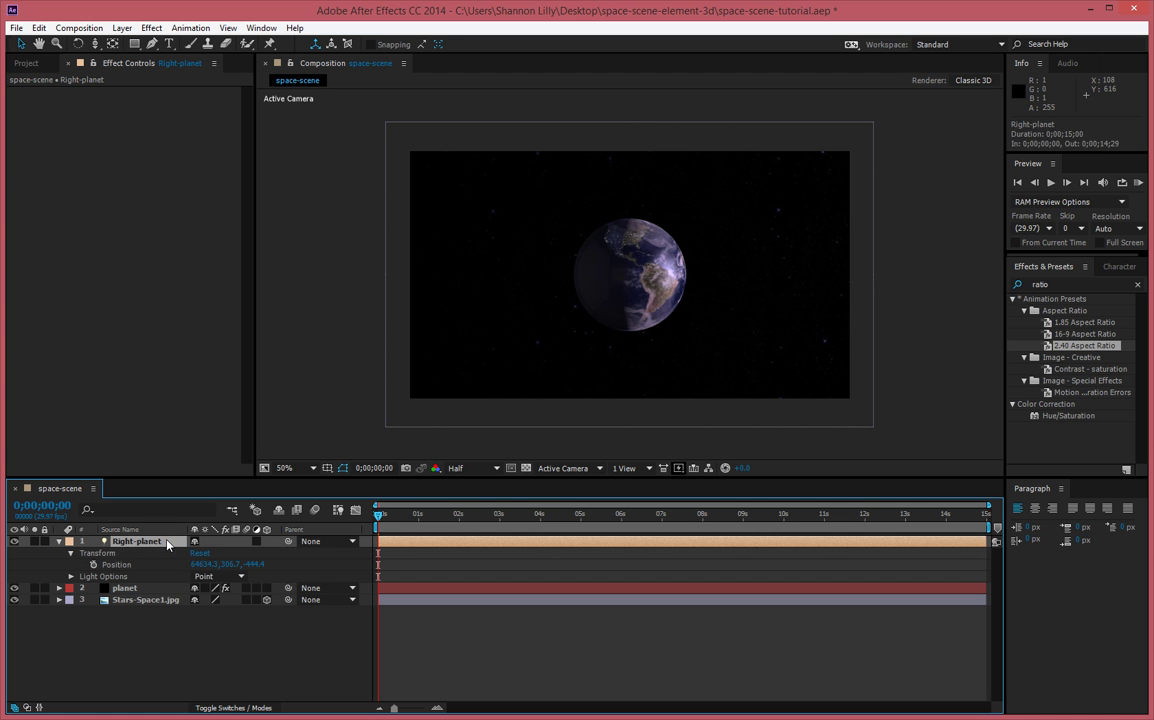
Duplicate the Right-planet light layer and rename the copy Left-light.
key("ctrl+v")
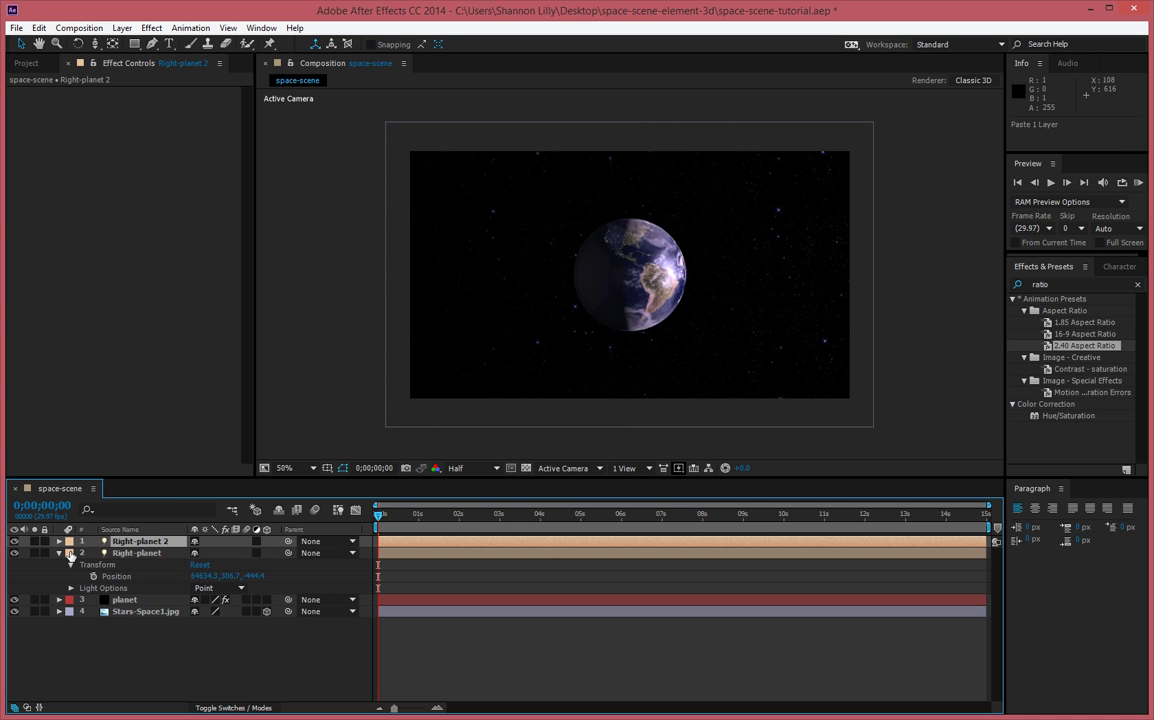
right_click(122, 545)
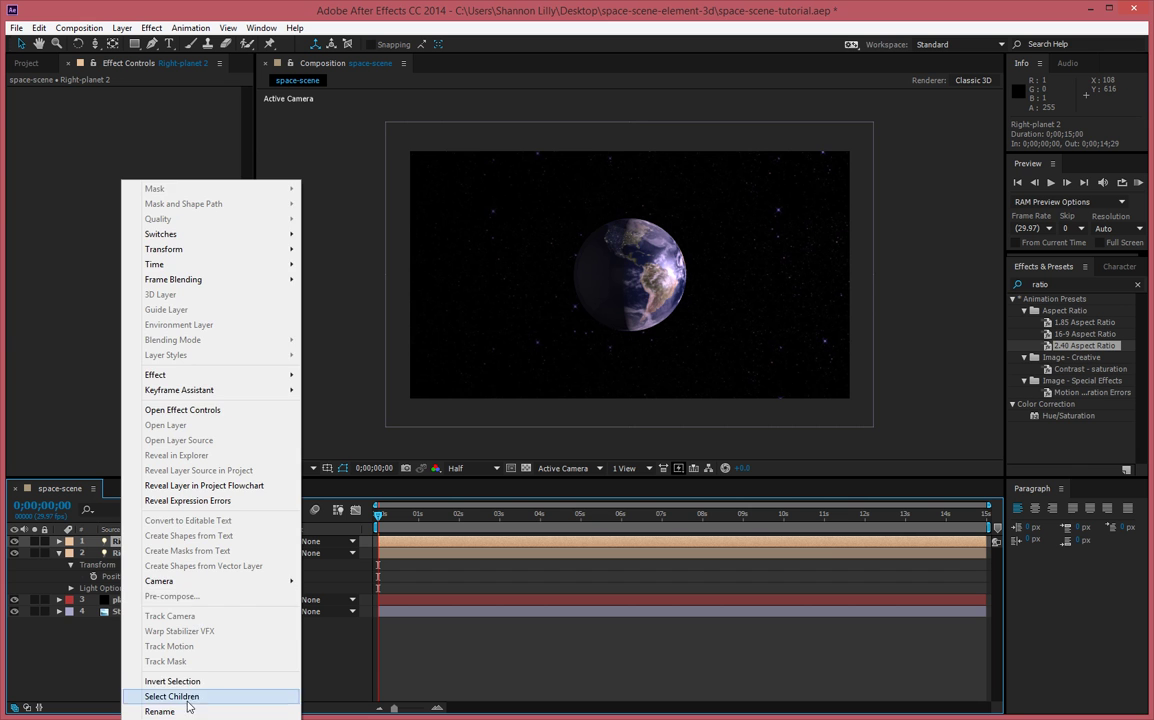
left_click(270, 703)
type("Left")
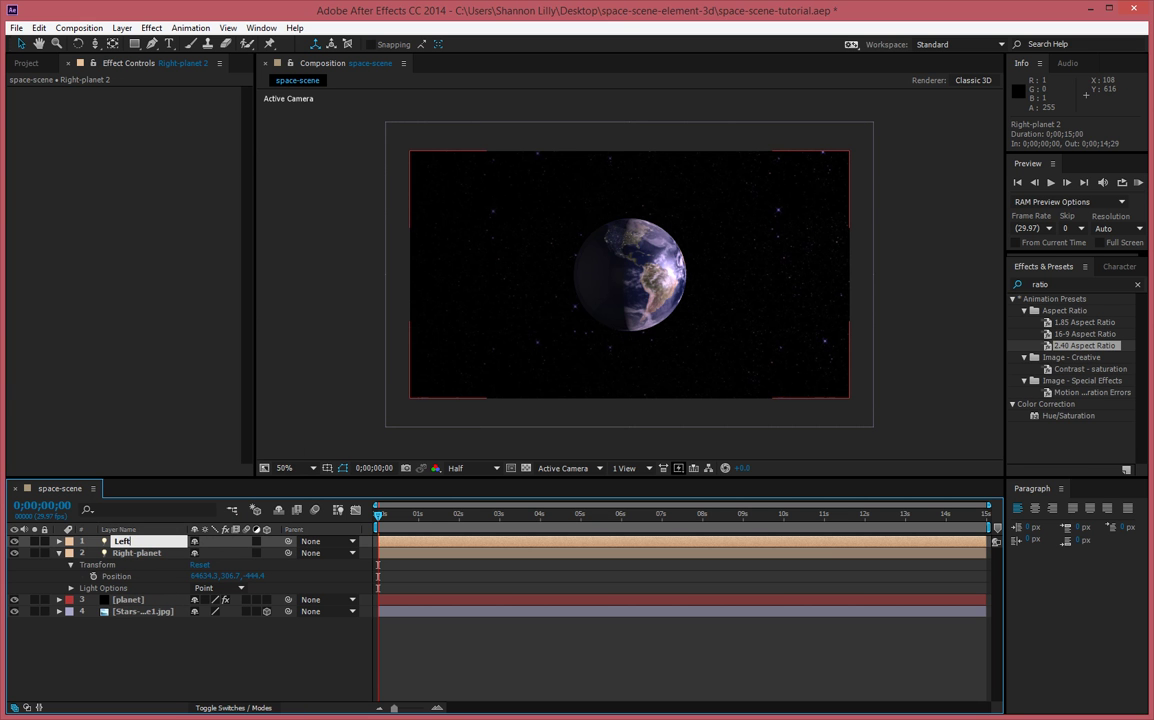
type("-light")
key("Return")
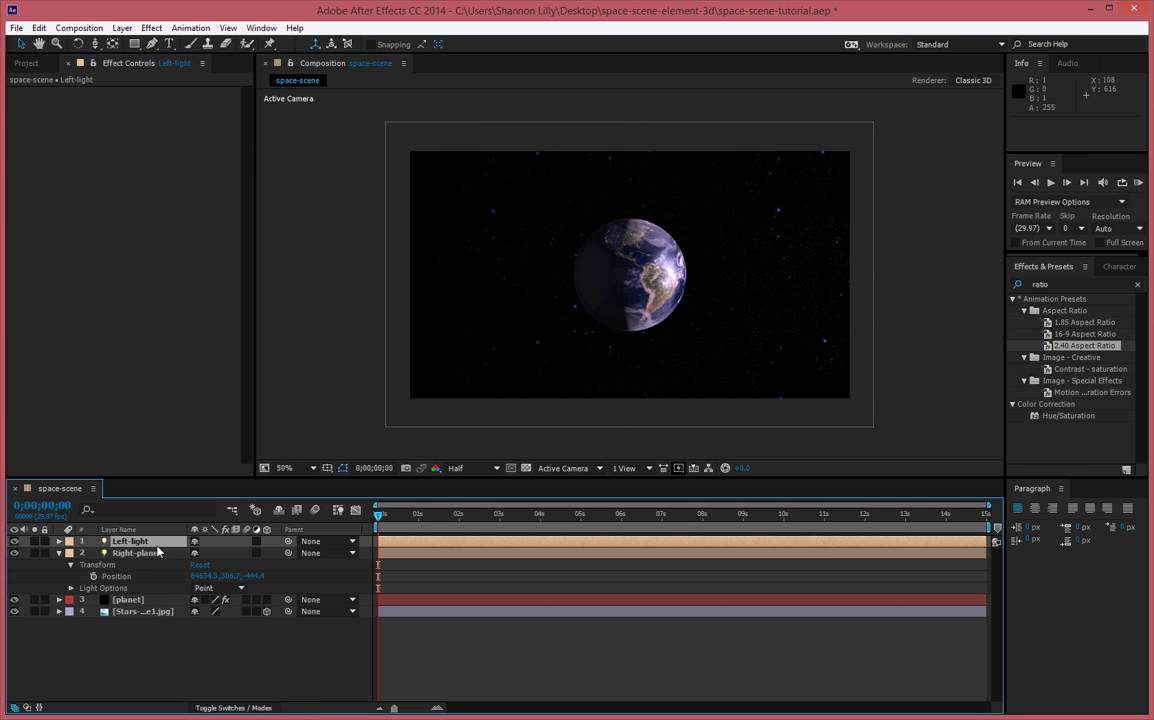
Reset the Left-light's X position to 0 and shift it out to about -19840.
left_click(59, 541)
left_click(72, 553)
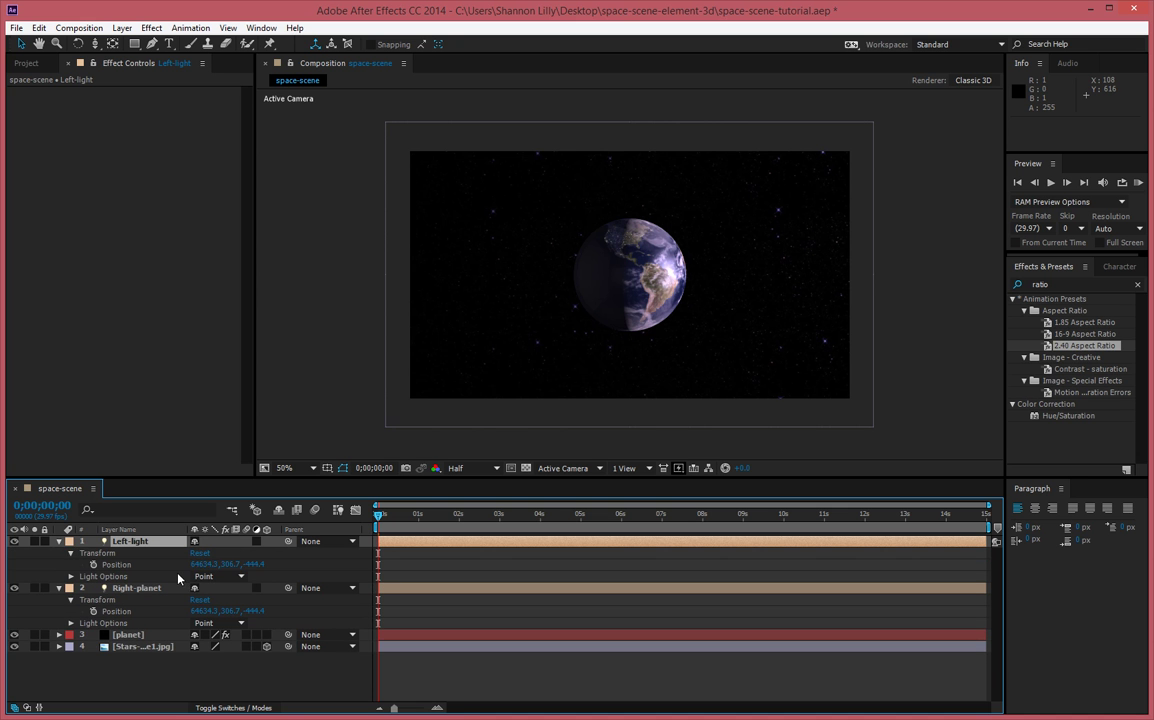
left_click(210, 564)
type("0")
key("Tab")
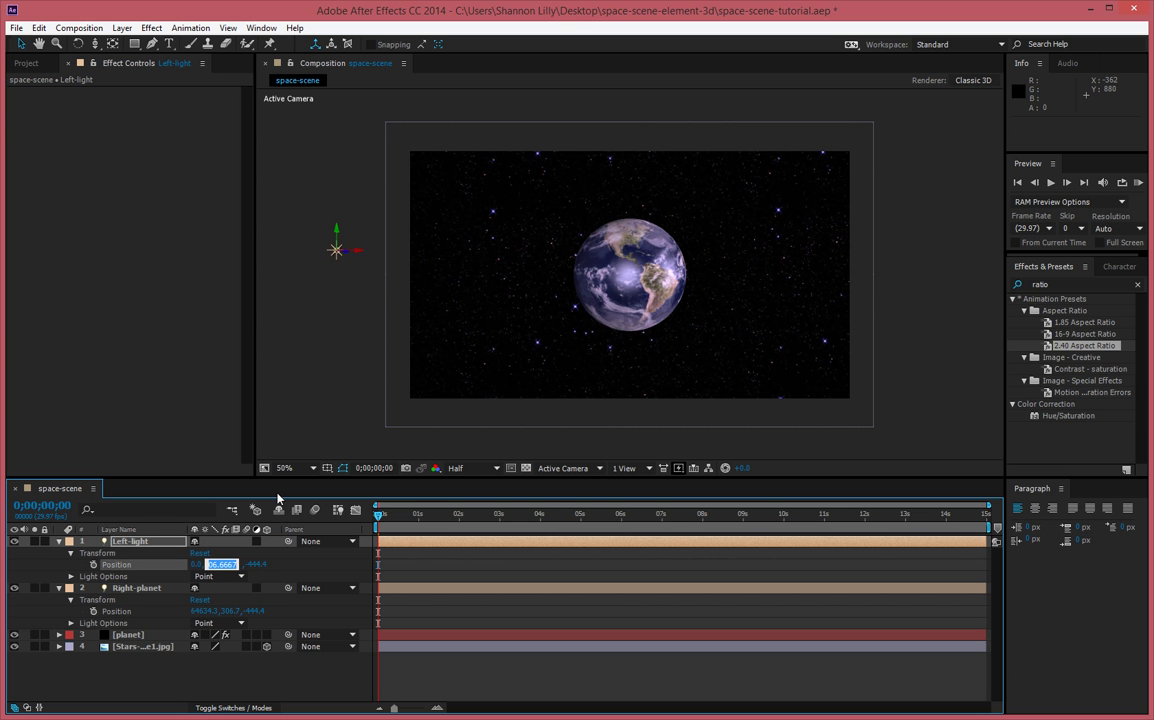
left_click(200, 564)
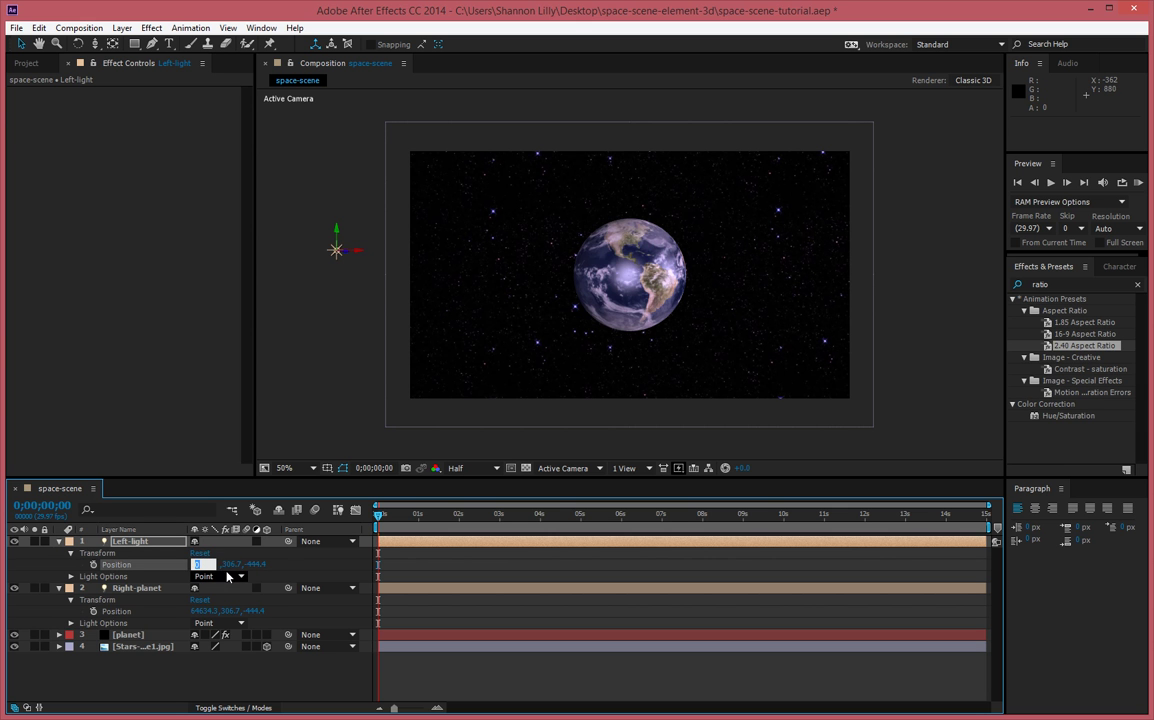
left_click(307, 568)
left_click_drag(198, 565, 112, 561)
left_click_drag(200, 568, 107, 563)
left_click_drag(201, 564, 5, 557)
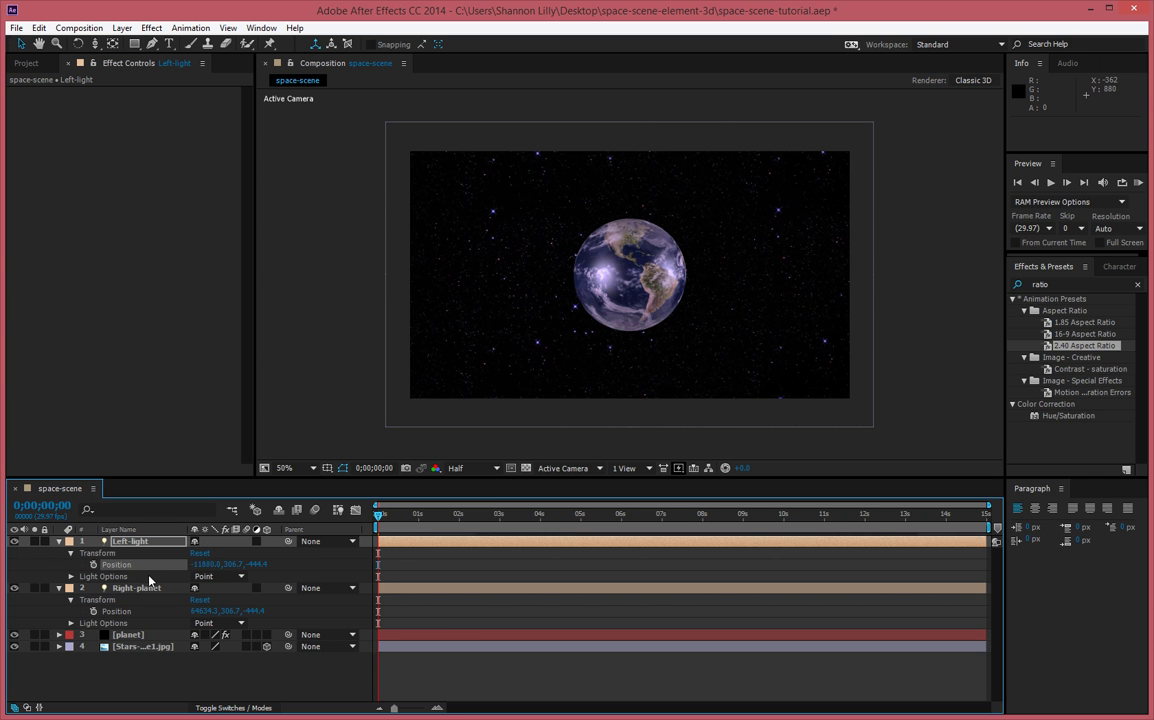
left_click_drag(203, 566, 100, 566)
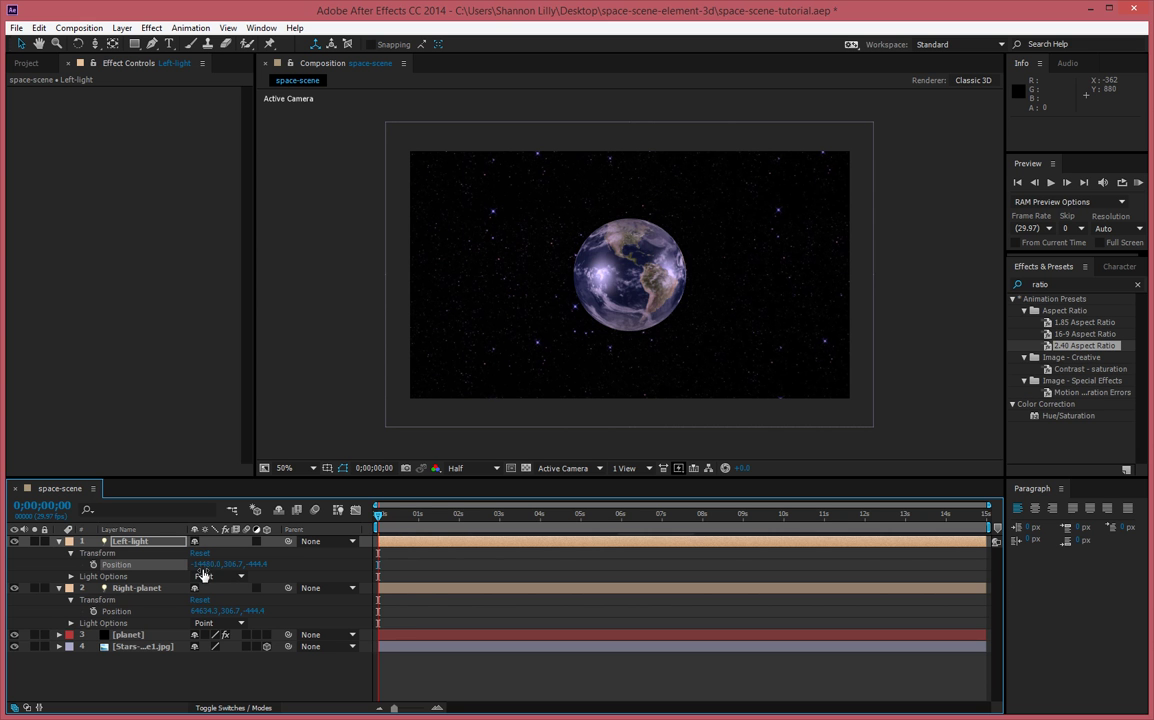
left_click_drag(203, 566, 100, 566)
left_click_drag(203, 573, 8, 564)
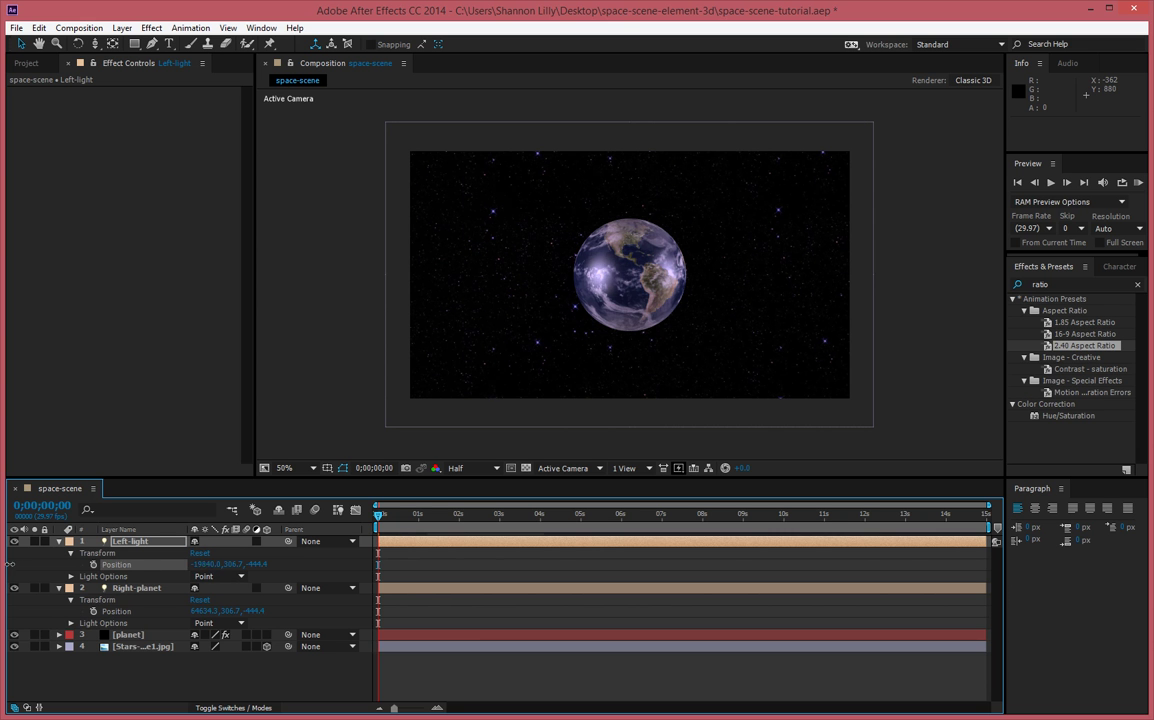
Add Right-planet to the selection and move the Left-light back along Z to about 41676.
left_click(124, 590, "shift")
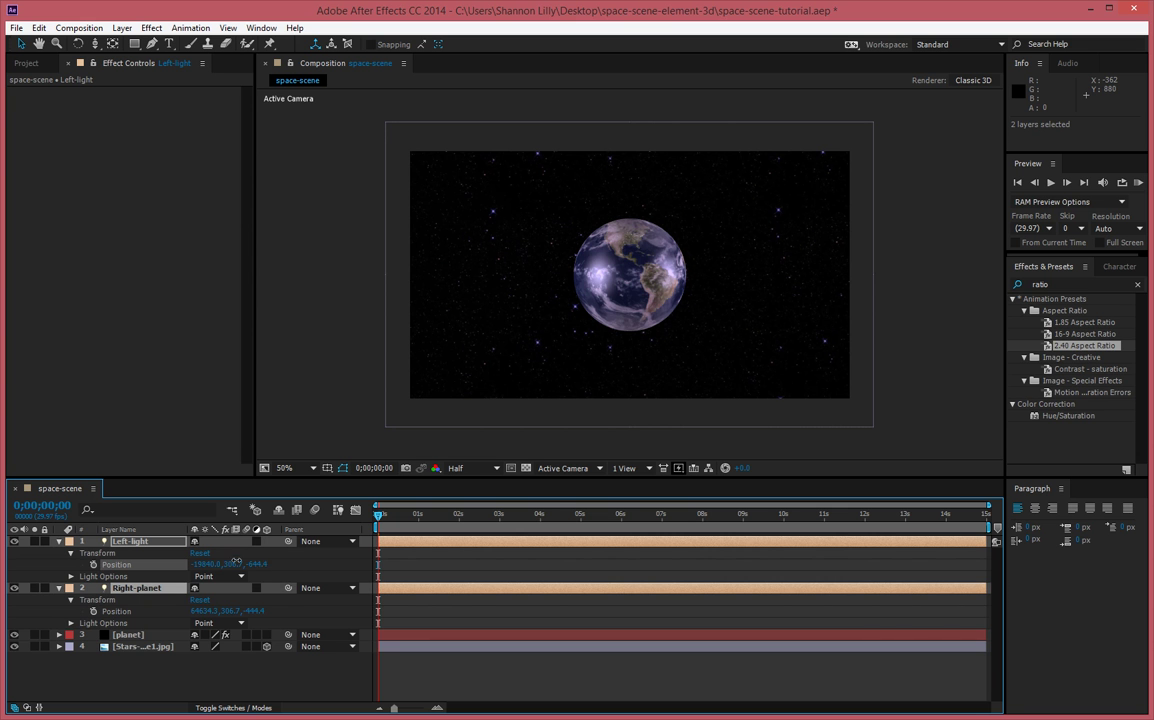
left_click_drag(236, 562, 605, 578)
left_click_drag(920, 578, 1150, 568)
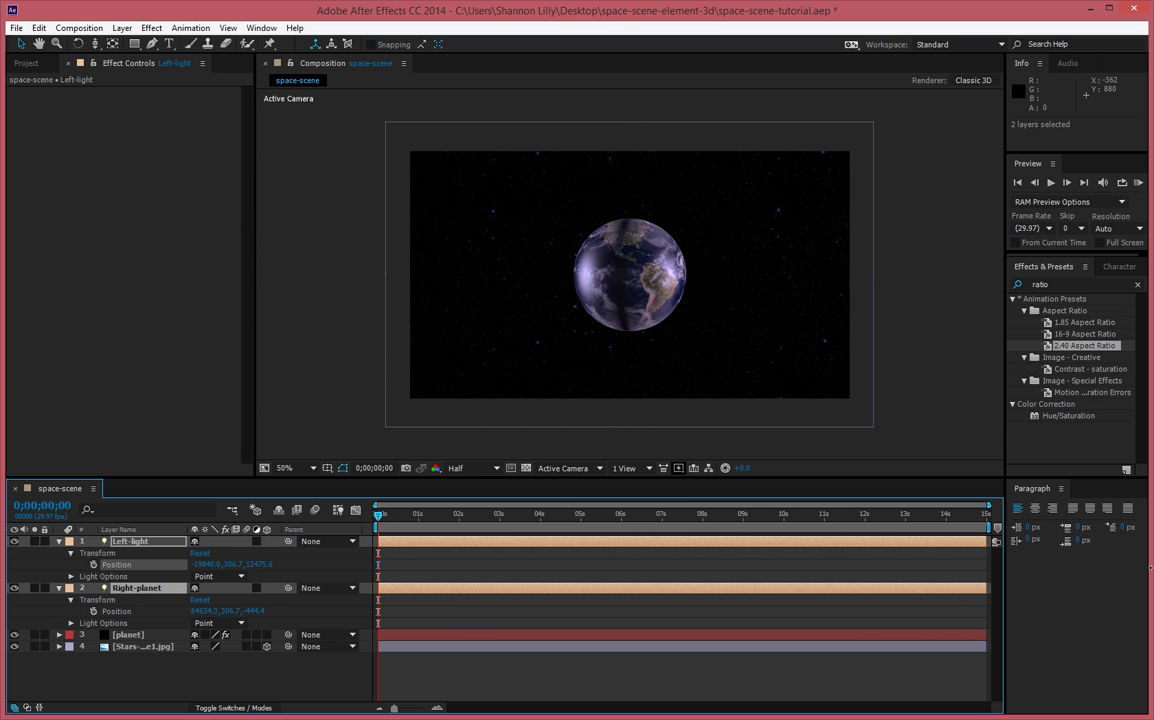
left_click_drag(263, 565, 1150, 490)
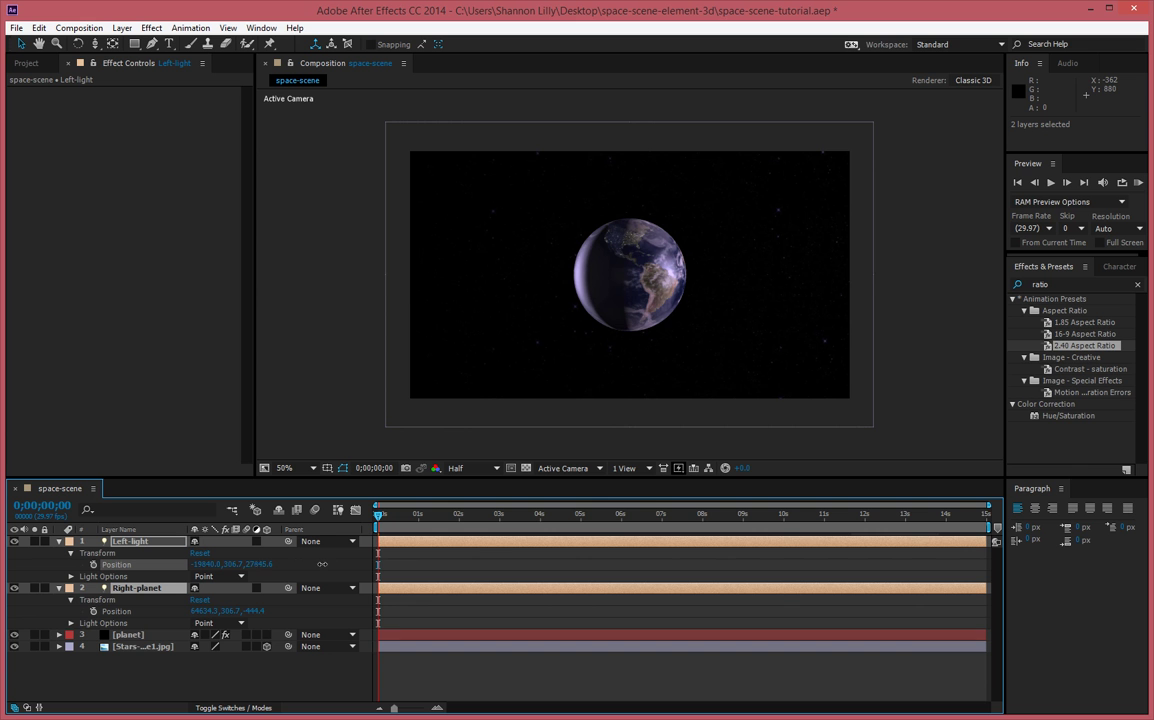
left_click_drag(322, 564, 1148, 512)
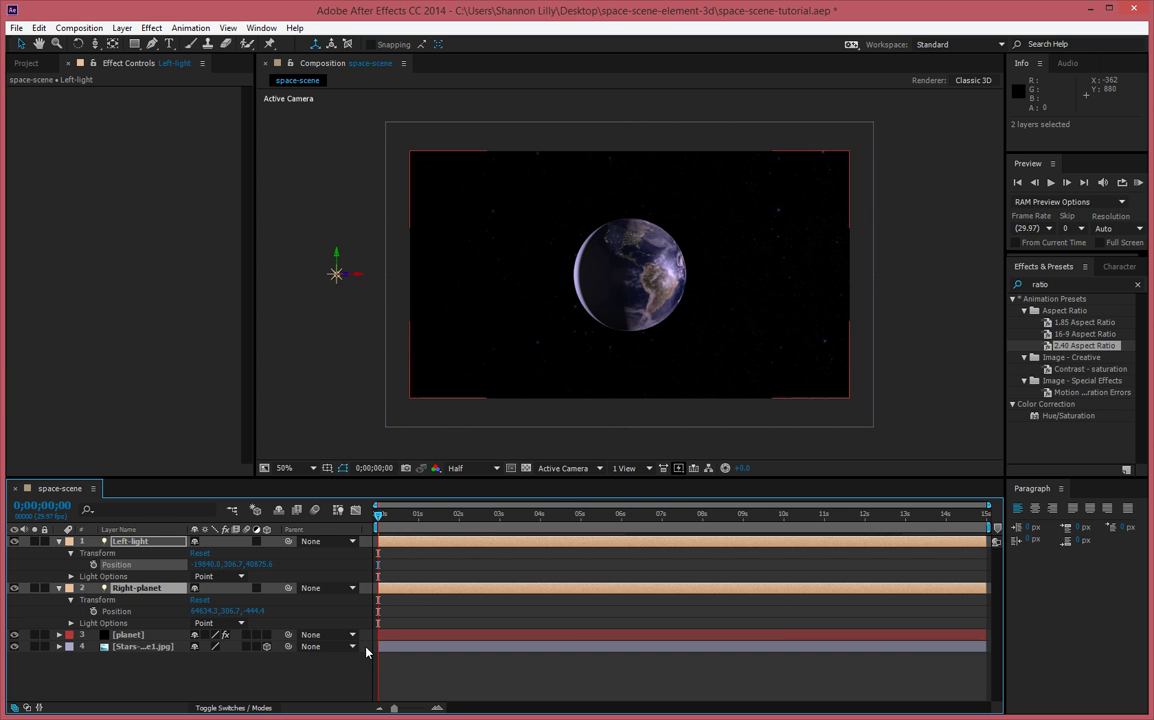
left_click_drag(263, 566, 309, 562)
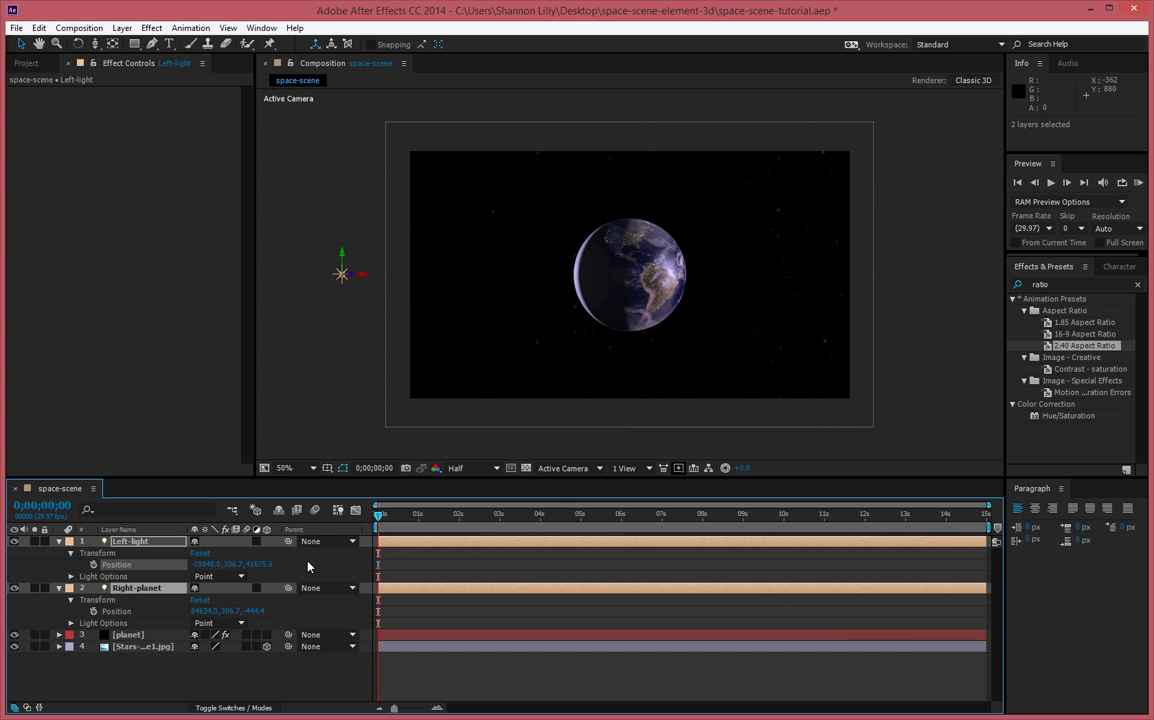
Move both lights farther back in Z, bringing Left-light to about 55206, and push Right-planet alone on to about 28576.
left_click_drag(262, 614, 613, 644)
mouse_move(246, 613)
left_mouse_down()
mouse_move(321, 614)
mouse_move(207, 614)
mouse_move(237, 614)
left_mouse_up()
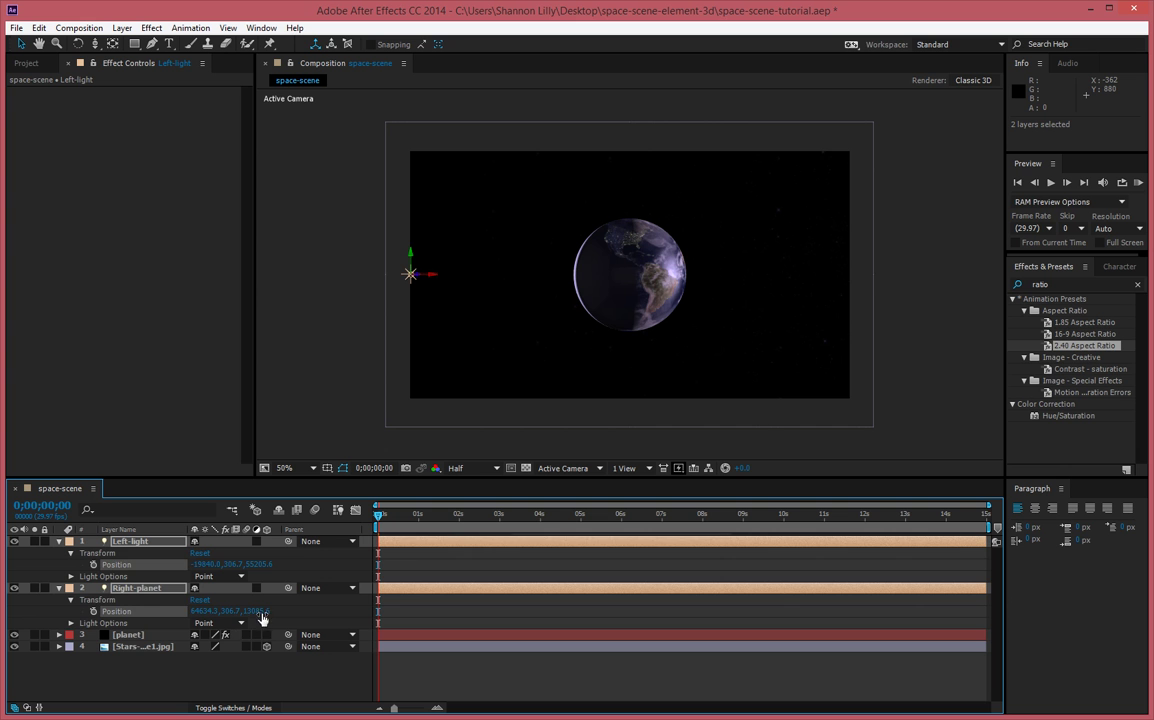
left_click(128, 590)
left_click(181, 673)
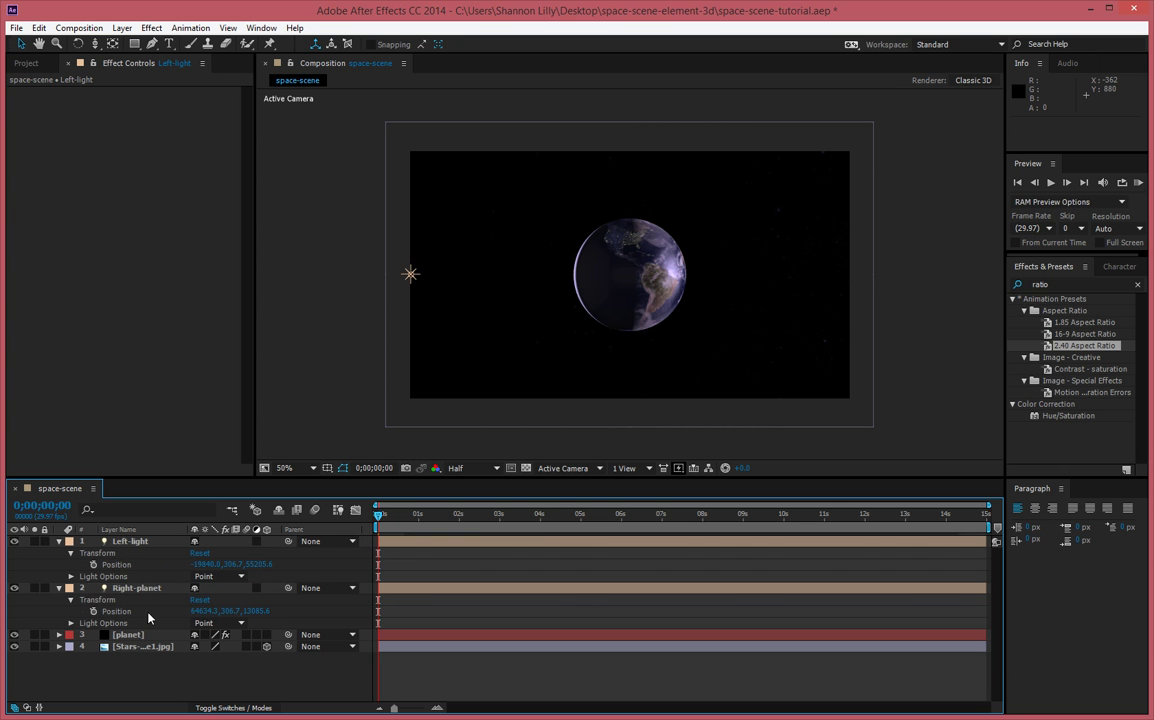
left_click(136, 590)
left_click_drag(256, 611, 447, 579)
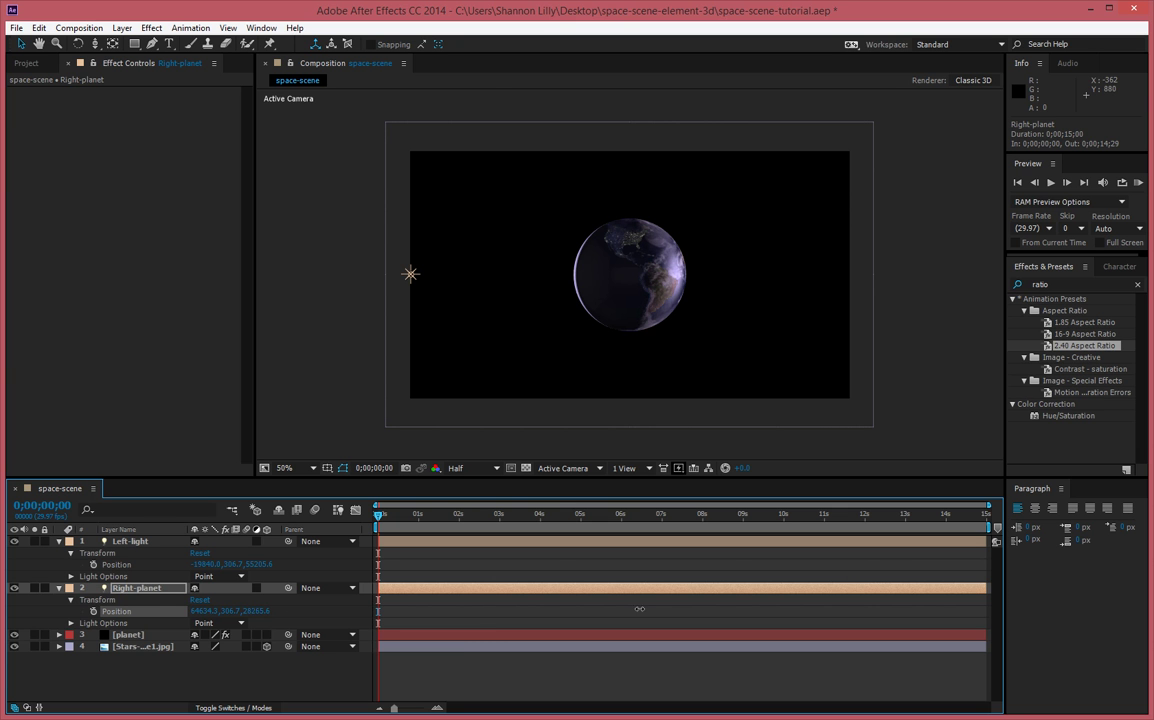
Set the Left-light's intensity to 25% in its light settings and accept.
left_click(129, 541)
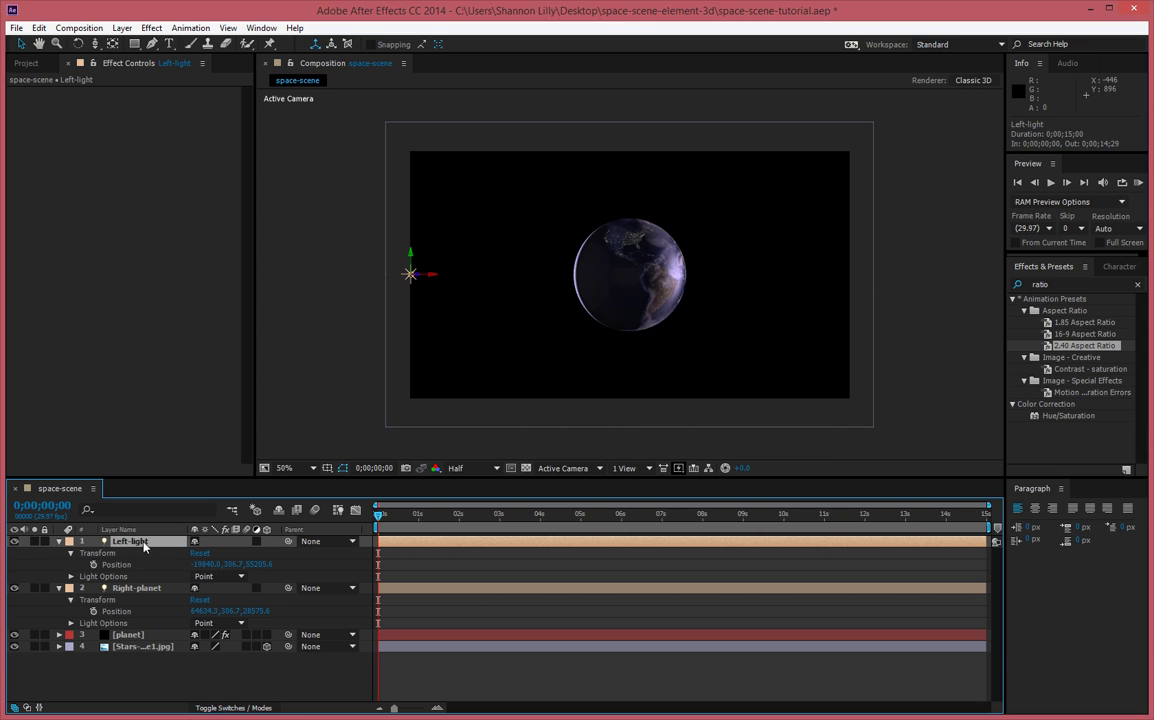
double_click(143, 545)
left_click(692, 272)
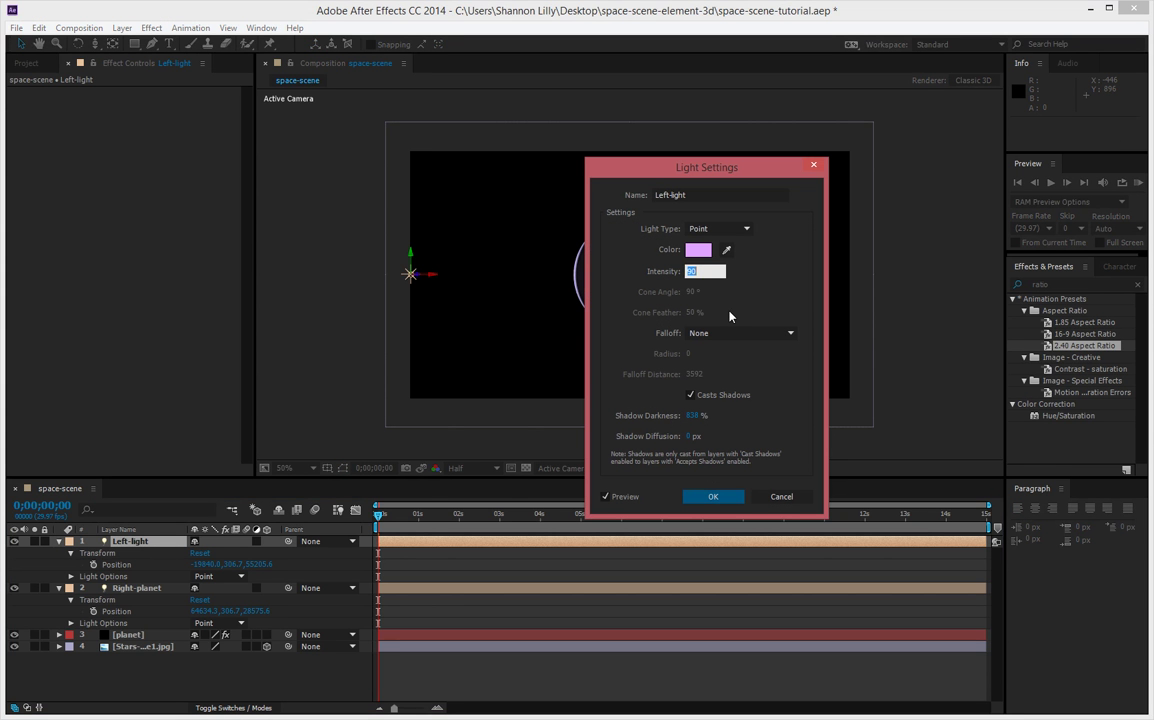
key("Tab")
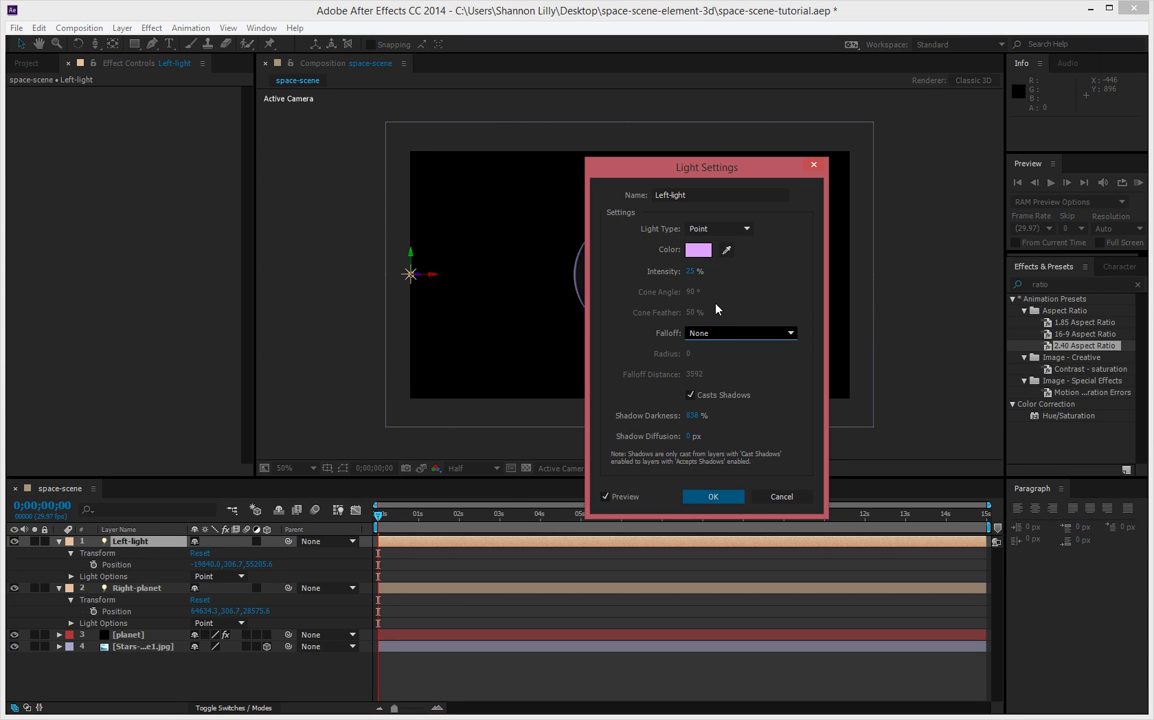
left_click(712, 496)
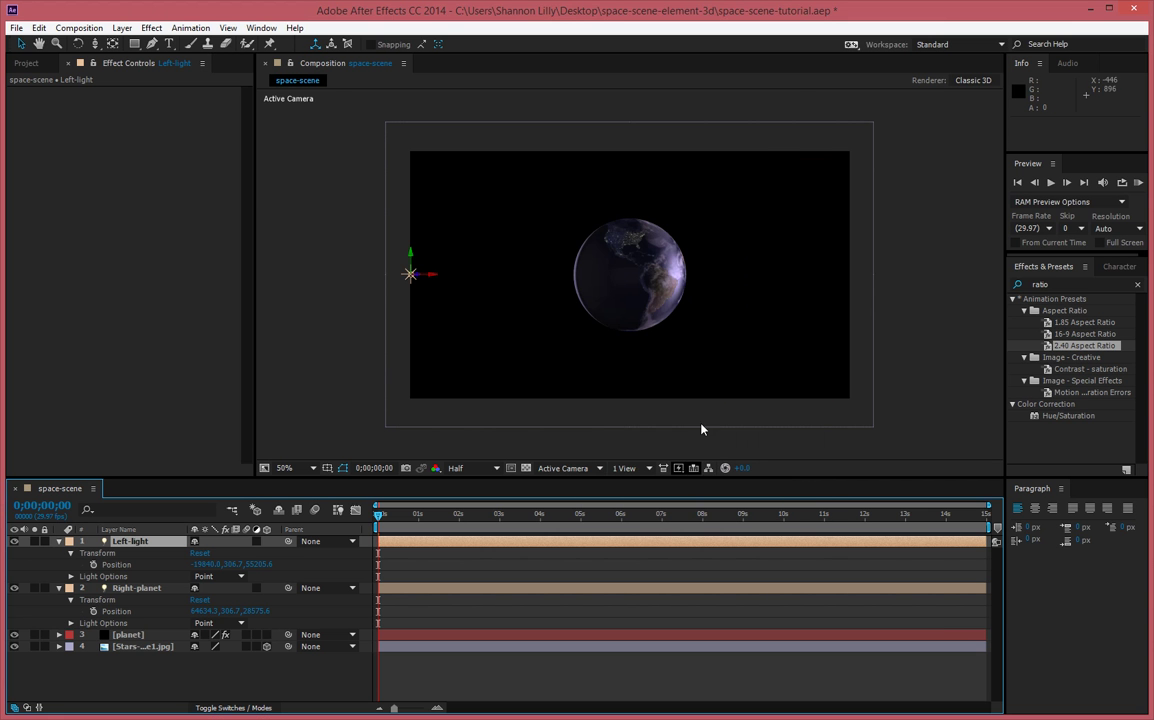
Set the Right-planet light's intensity to 70% in its light settings and accept.
double_click(133, 592)
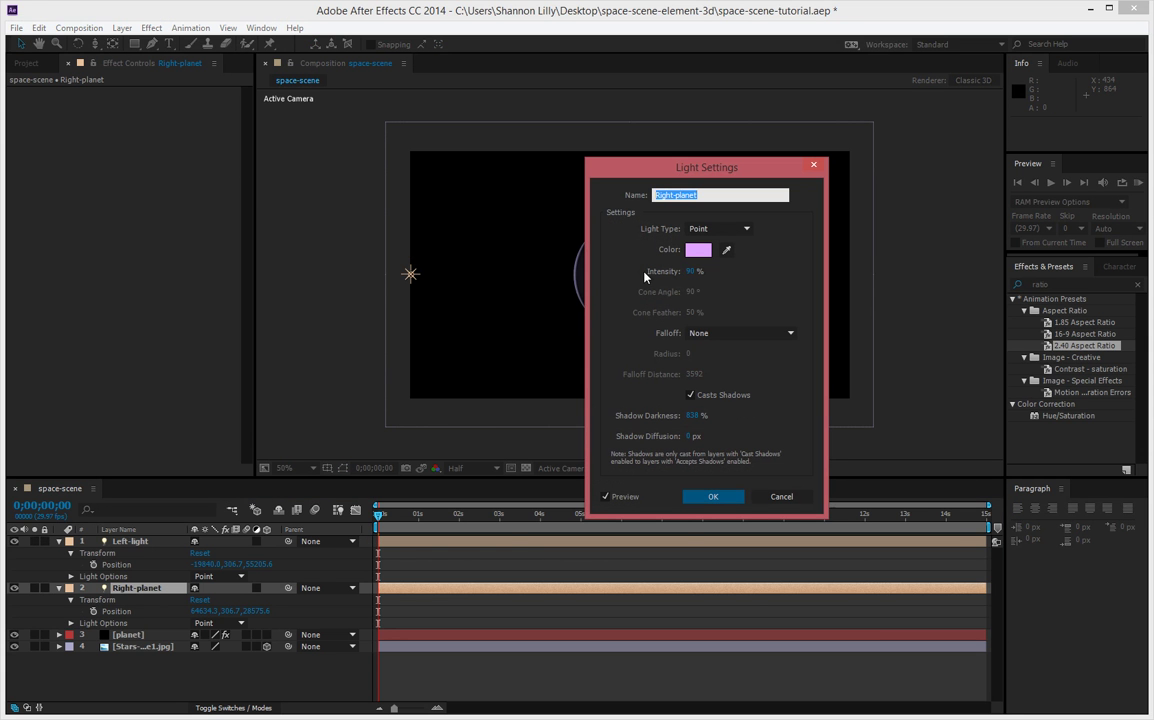
left_click(688, 270)
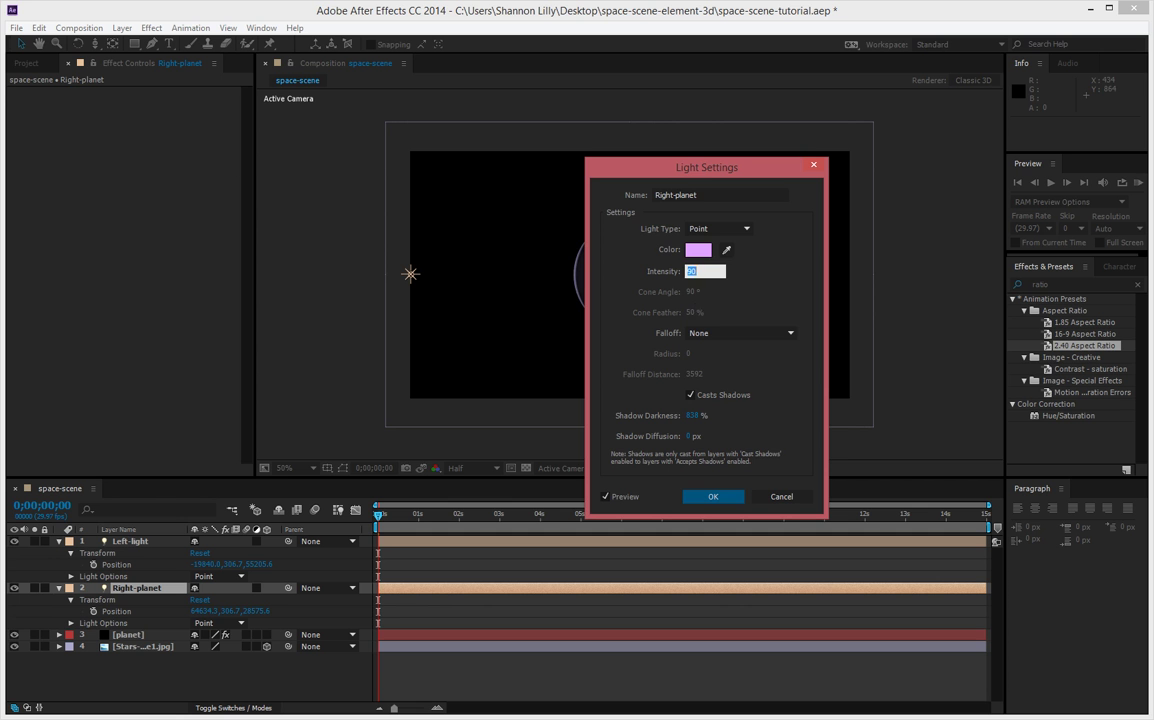
type("70")
left_click(712, 496)
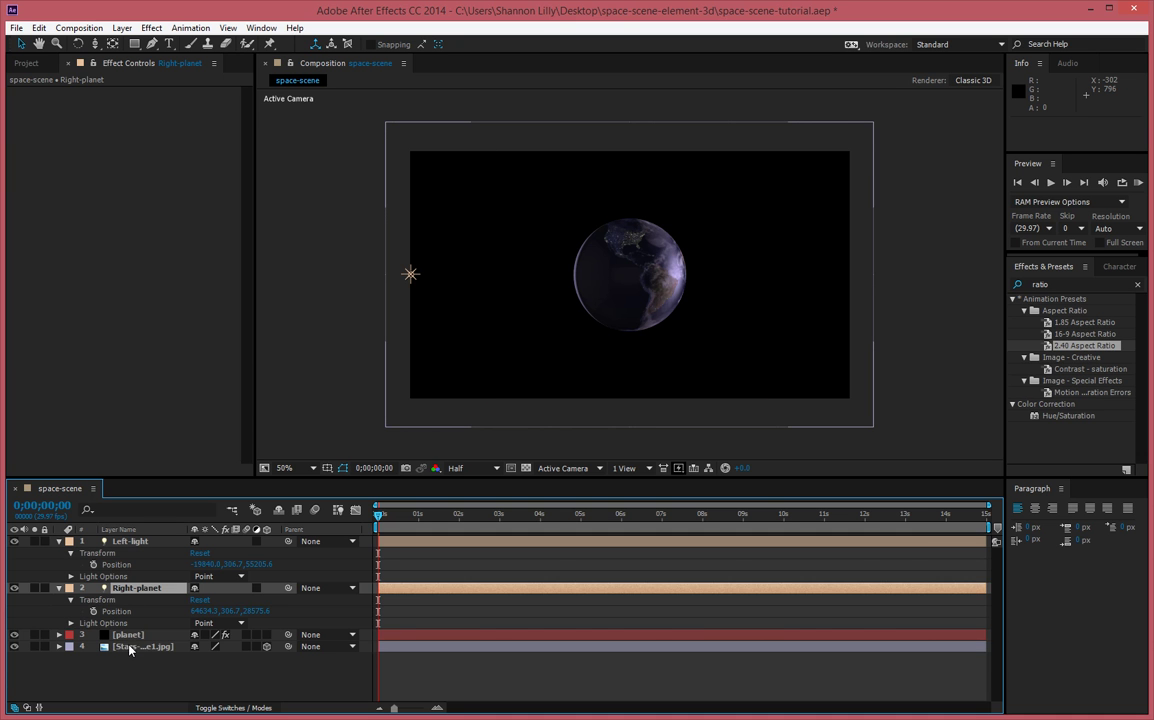
Turn off Accepts Lights in the material options of the Stars-Space1.jpg background layer.
left_click(73, 648)
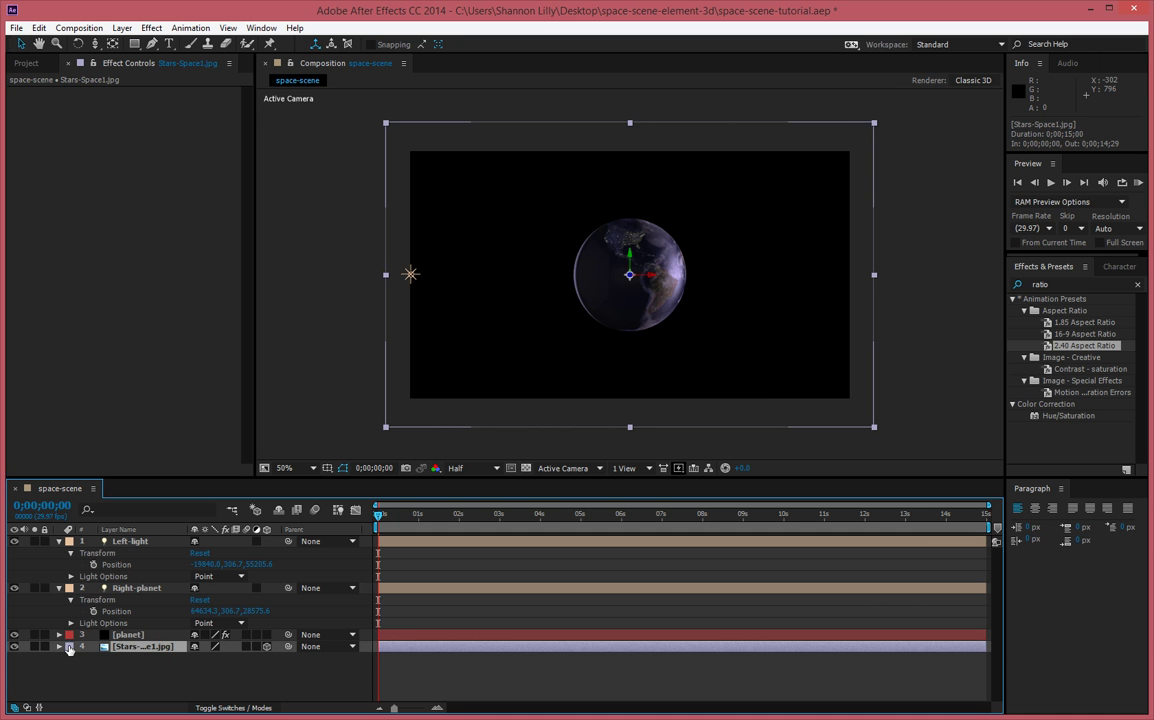
key("a")
key("a")
scroll(192, 674, "down", 1)
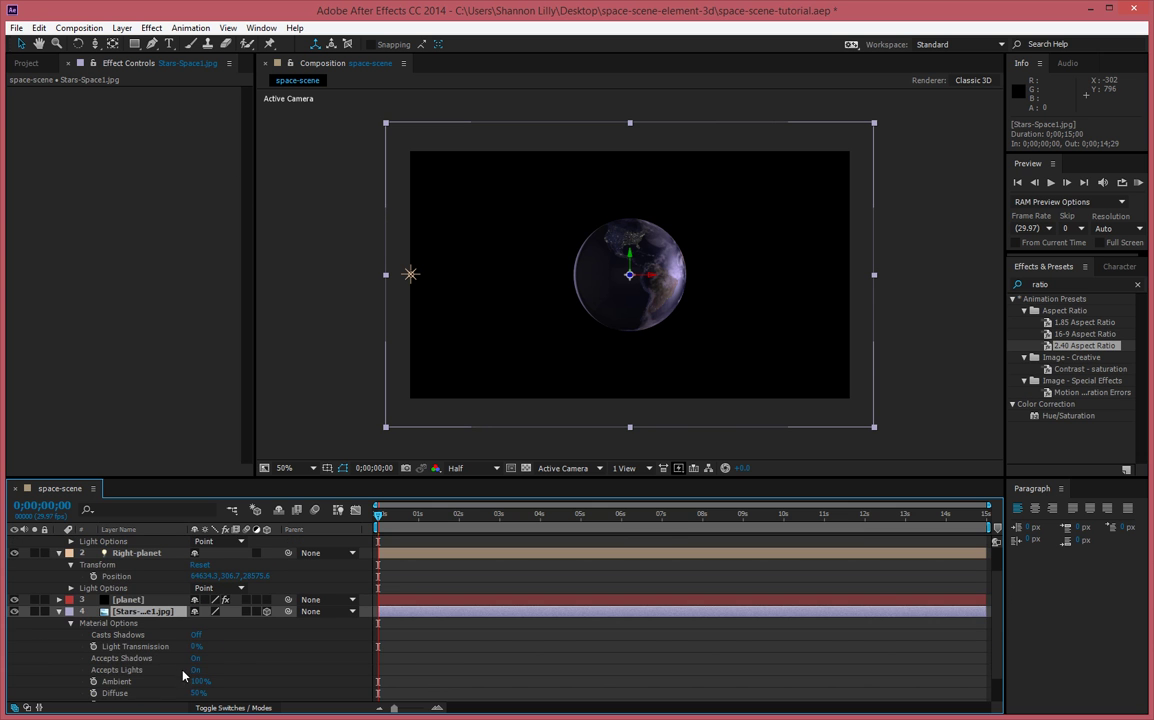
left_click(195, 669)
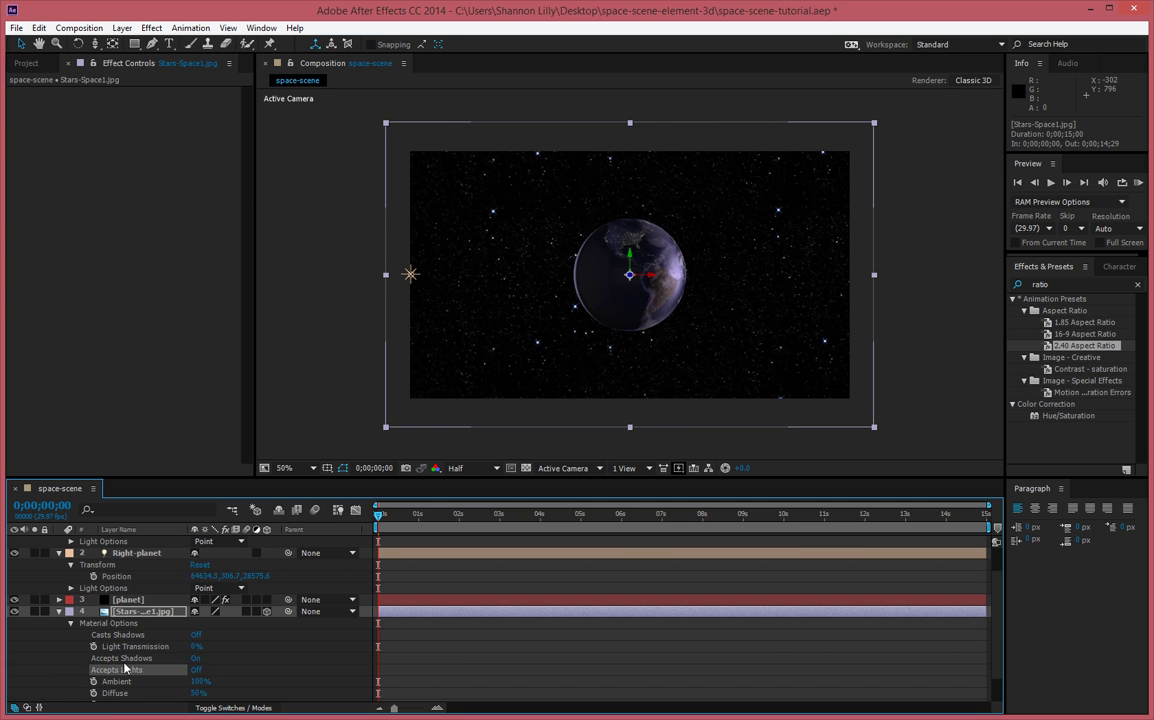
Collapse the Stars, Right-planet and Left-light layers, and expand the World Rotation settings of the planet layer's Element effect.
left_click(60, 613)
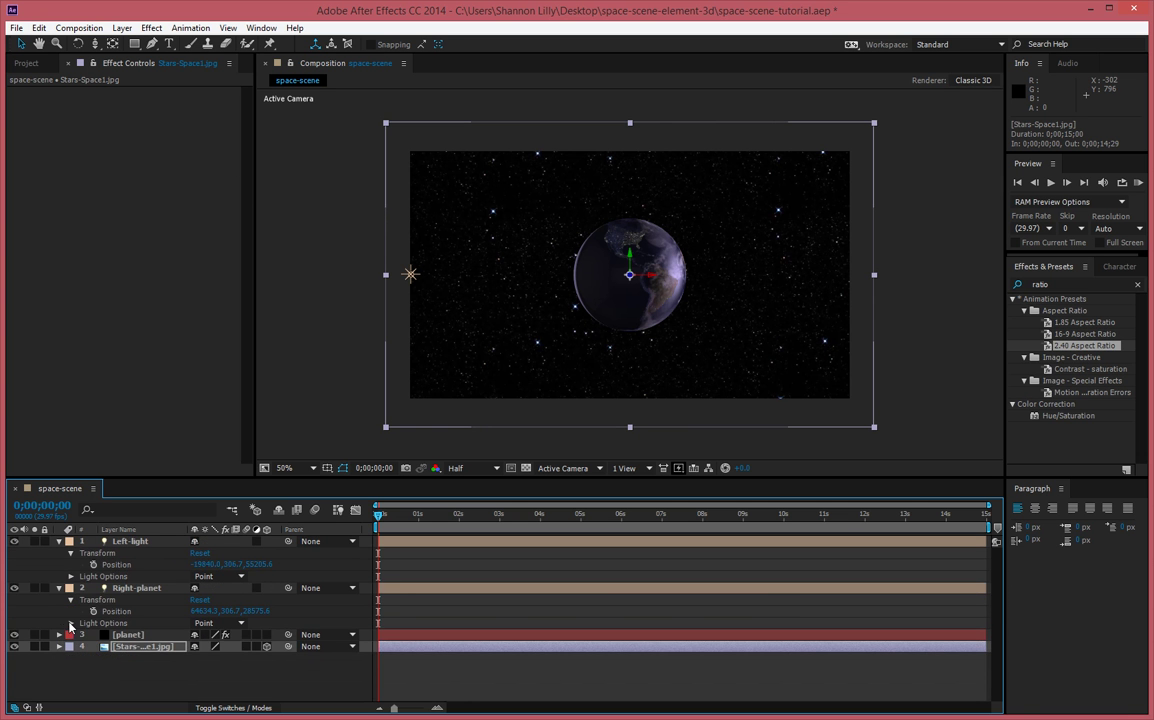
left_click(59, 588)
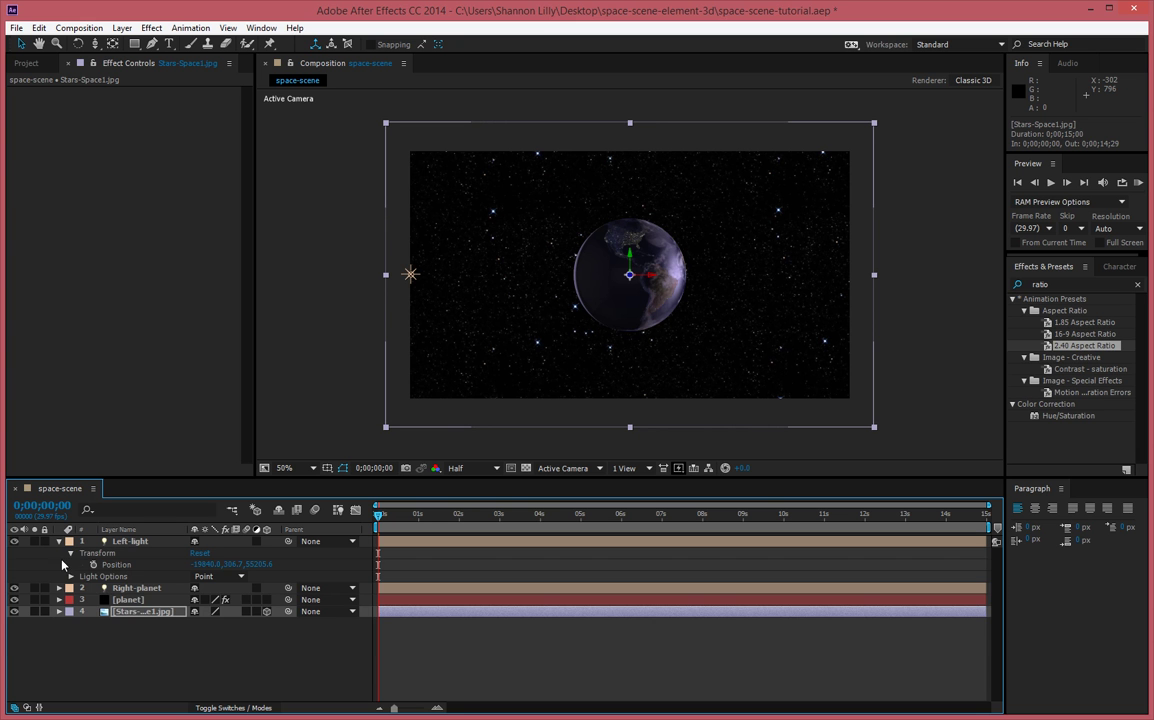
left_click(57, 541)
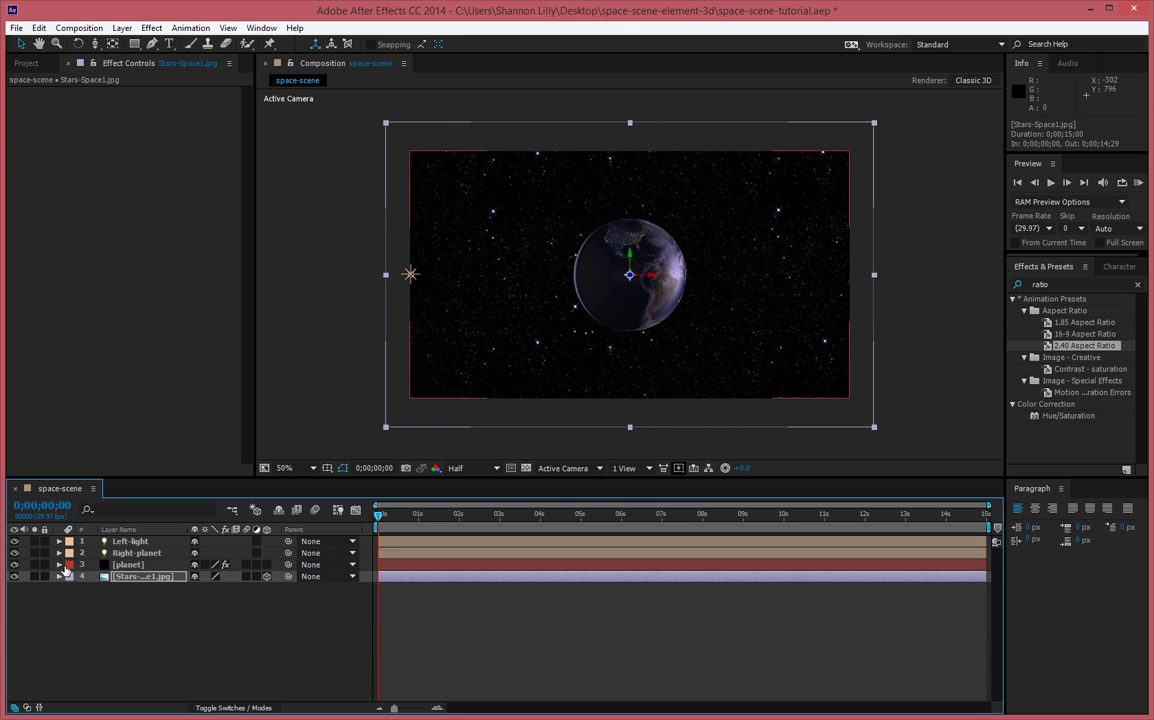
left_click(127, 564)
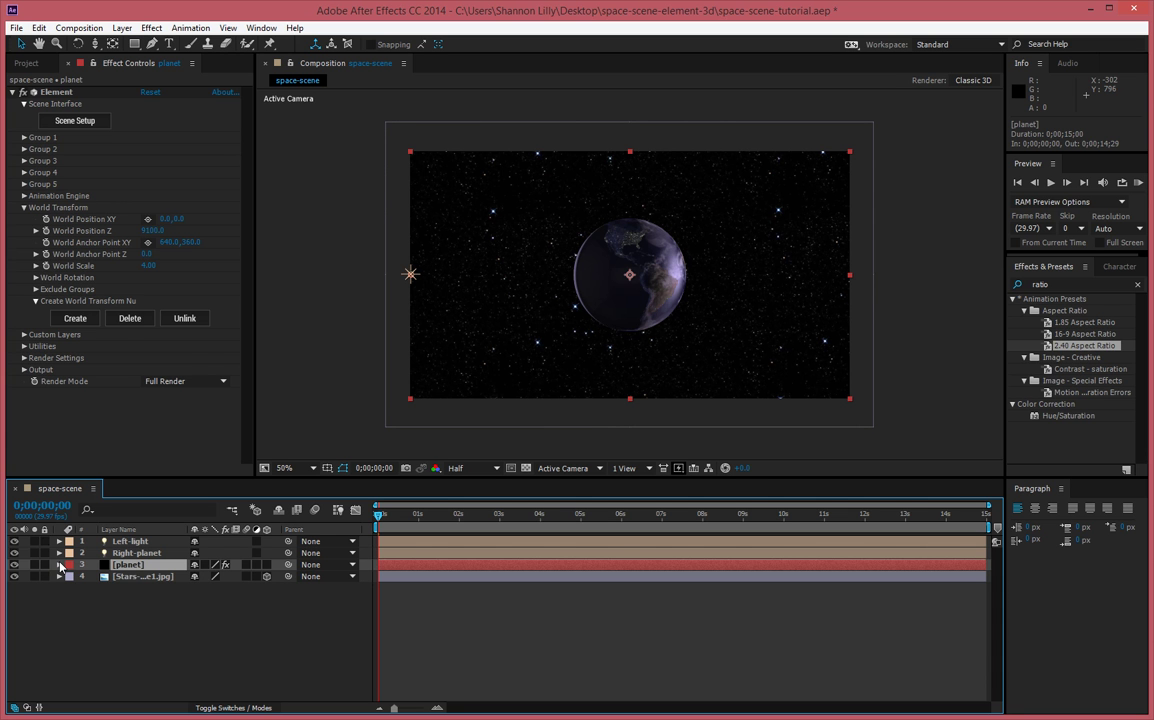
left_click(36, 278)
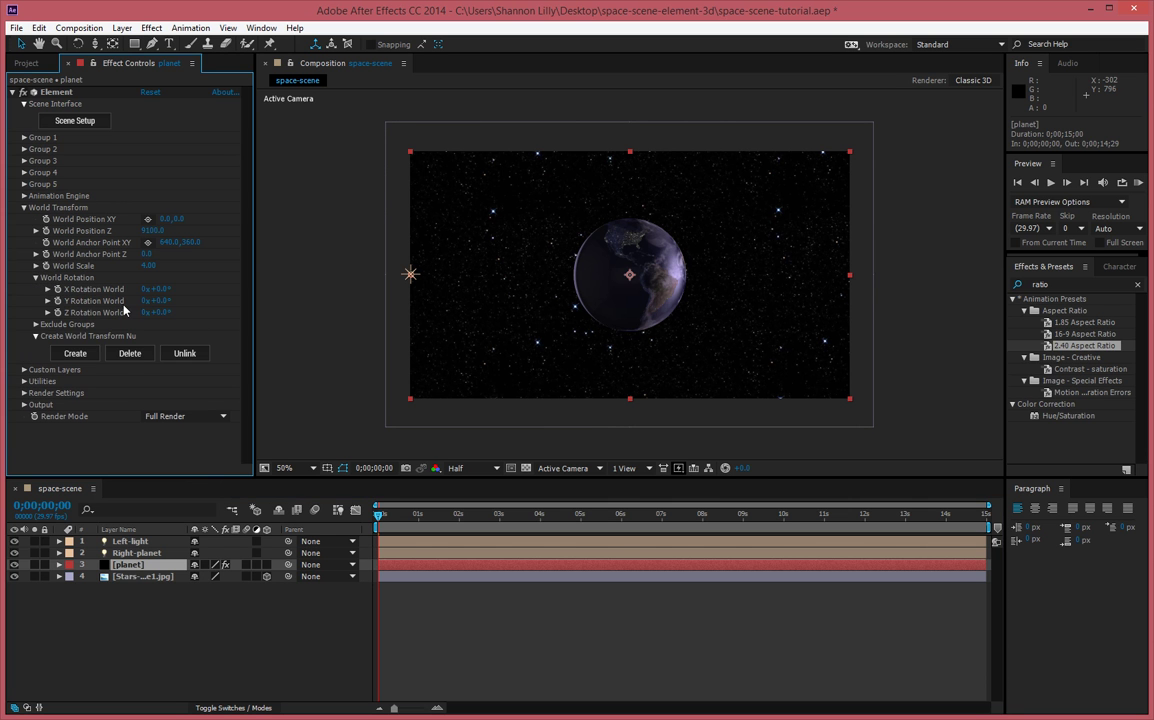
left_click_drag(150, 289, 167, 307)
key("ctrl+z")
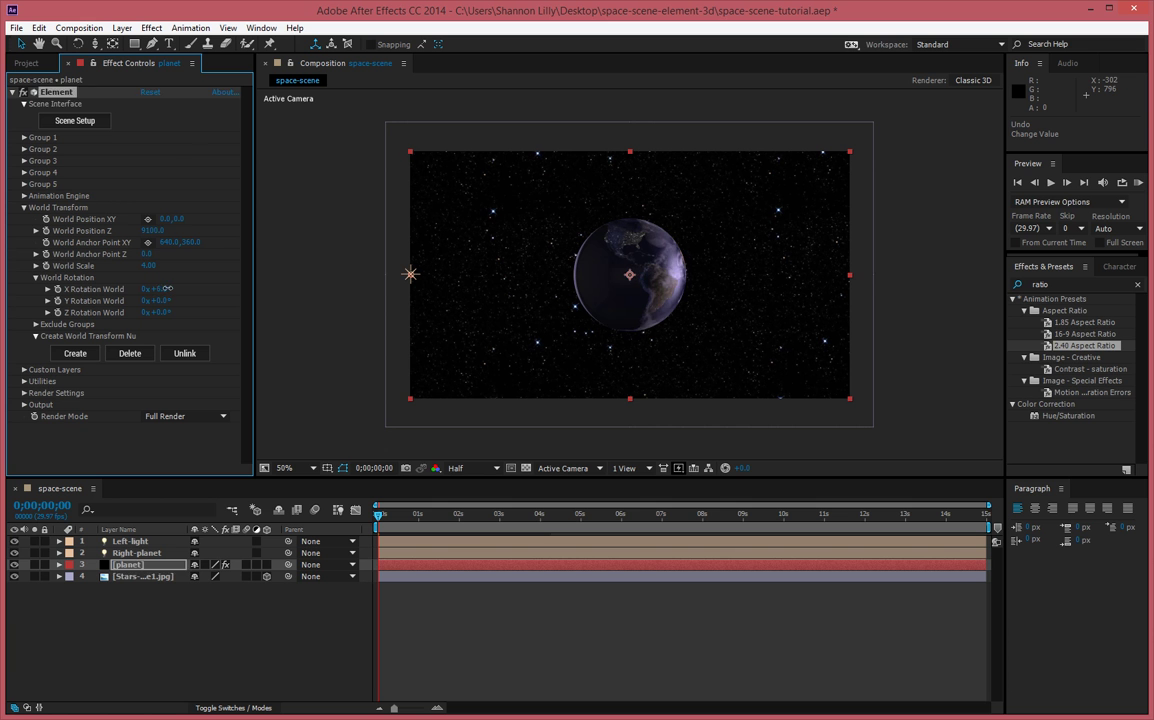
key("ctrl+z")
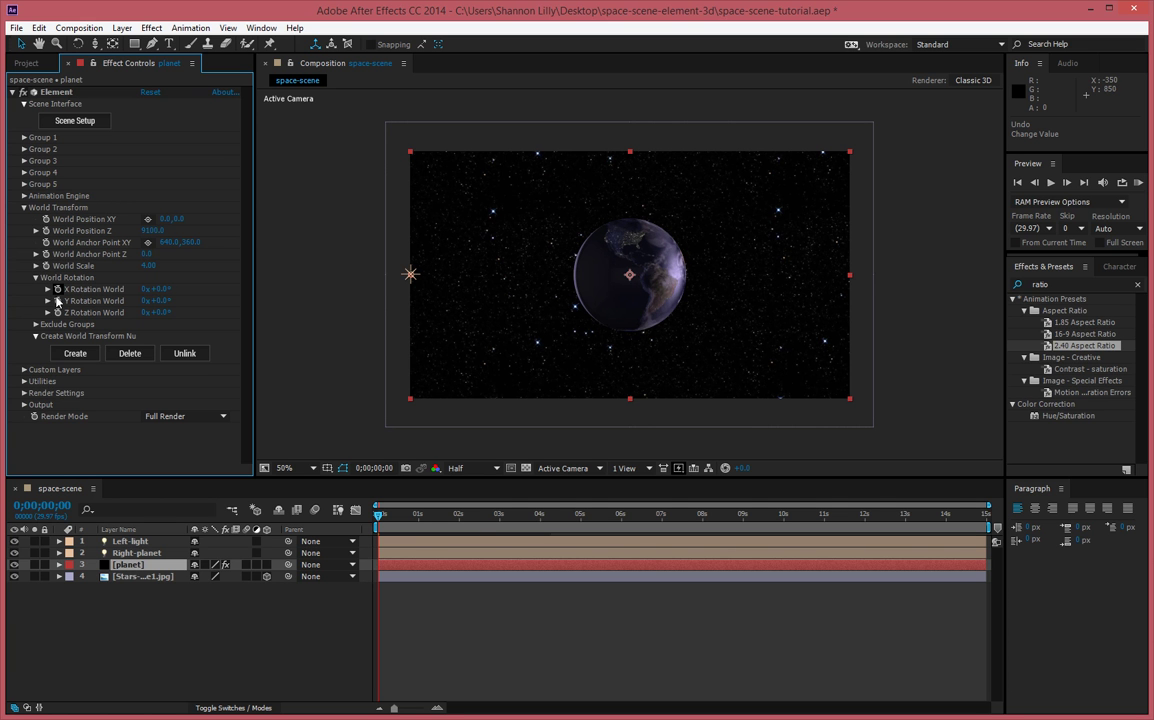
Keyframe the planet's world rotation from 0° at the first frame to about 27° in X and 65° in Y at 0;00;14;29.
left_click(58, 289)
left_click(58, 301)
left_click(58, 312)
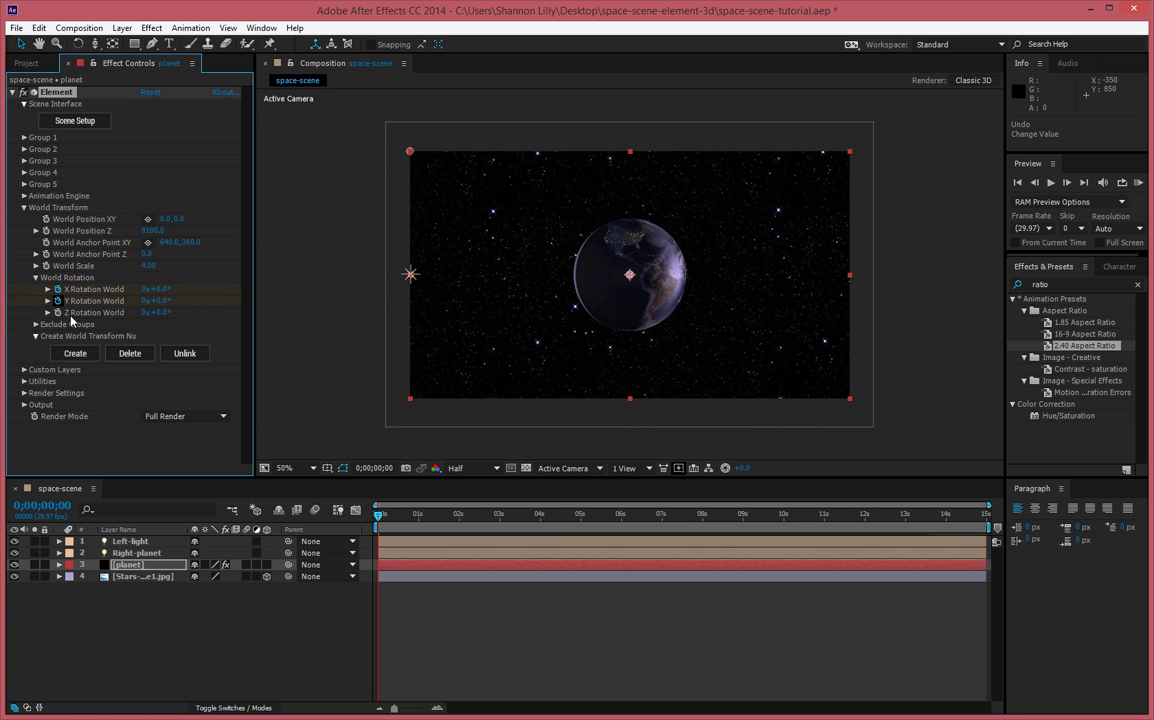
left_click_drag(478, 514, 985, 465)
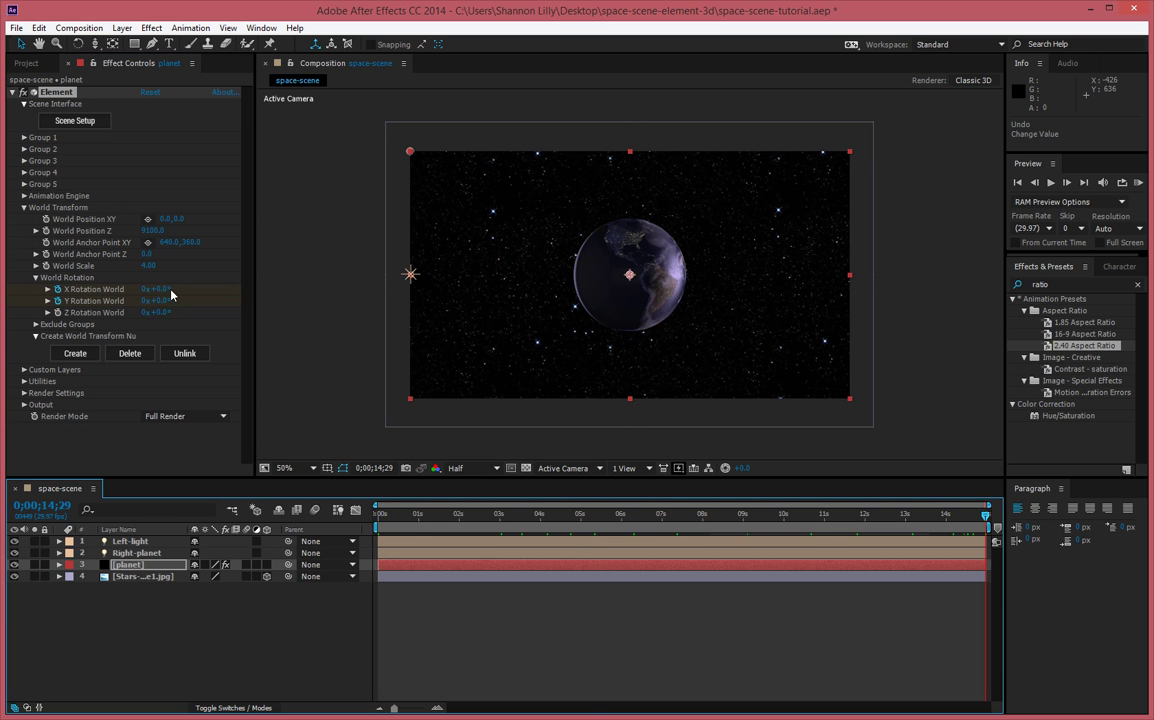
left_click_drag(168, 289, 208, 303)
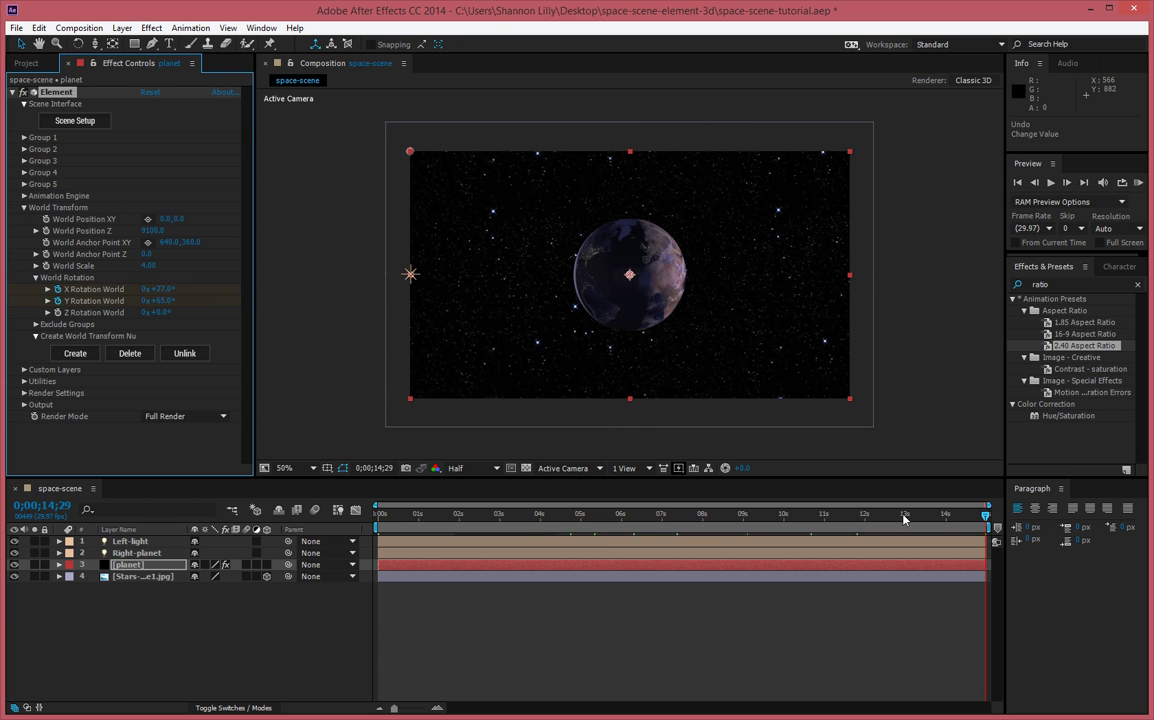
Scrub back to the first frame, collapse the planet's World Rotation and World Transform settings, and deselect all layers.
left_click_drag(917, 517, 328, 560)
left_click(182, 639)
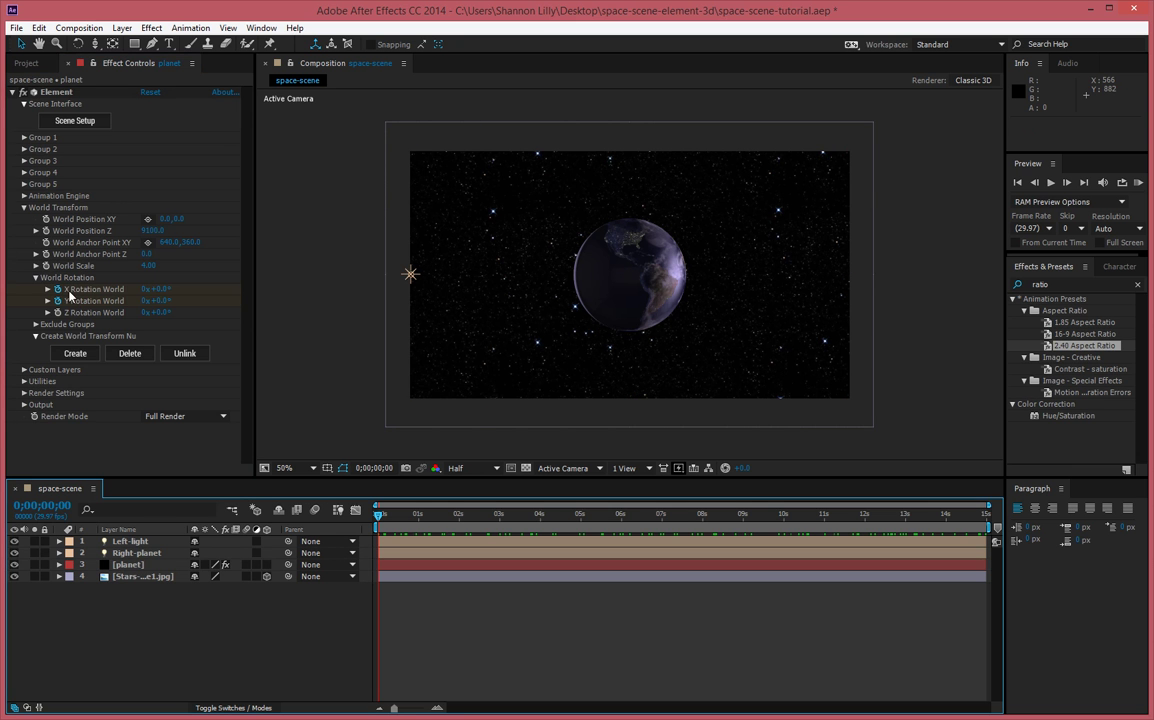
left_click(36, 278)
left_click(140, 565)
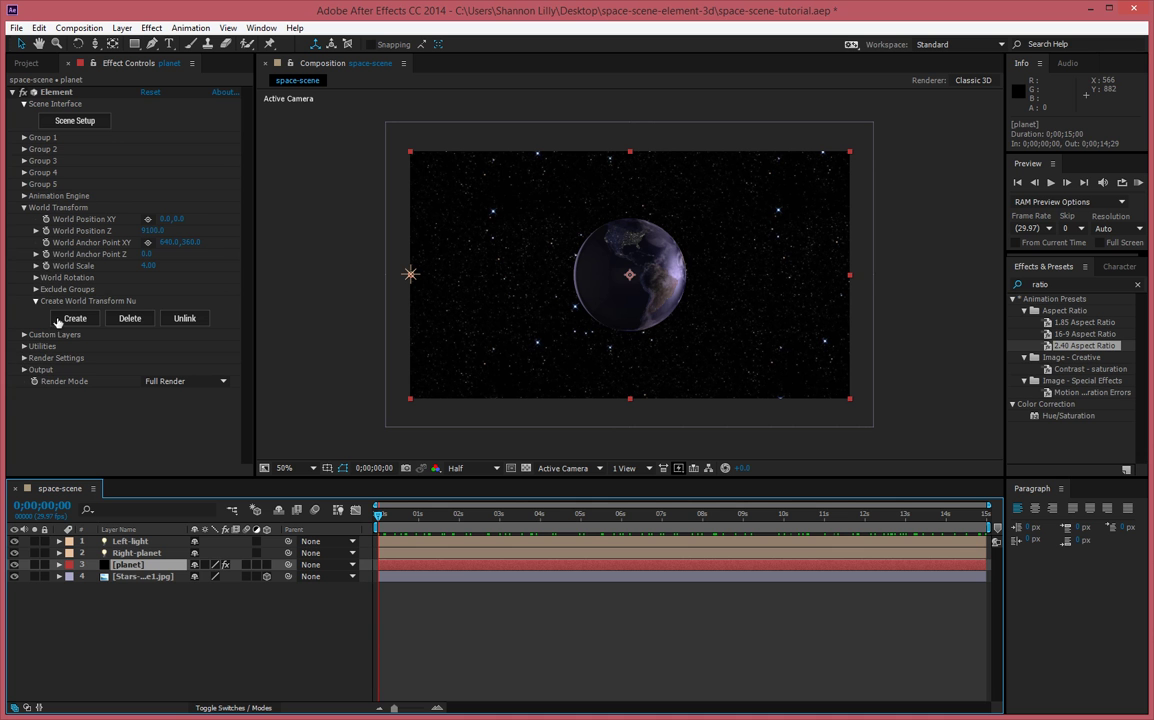
left_click(24, 208)
left_click(137, 623)
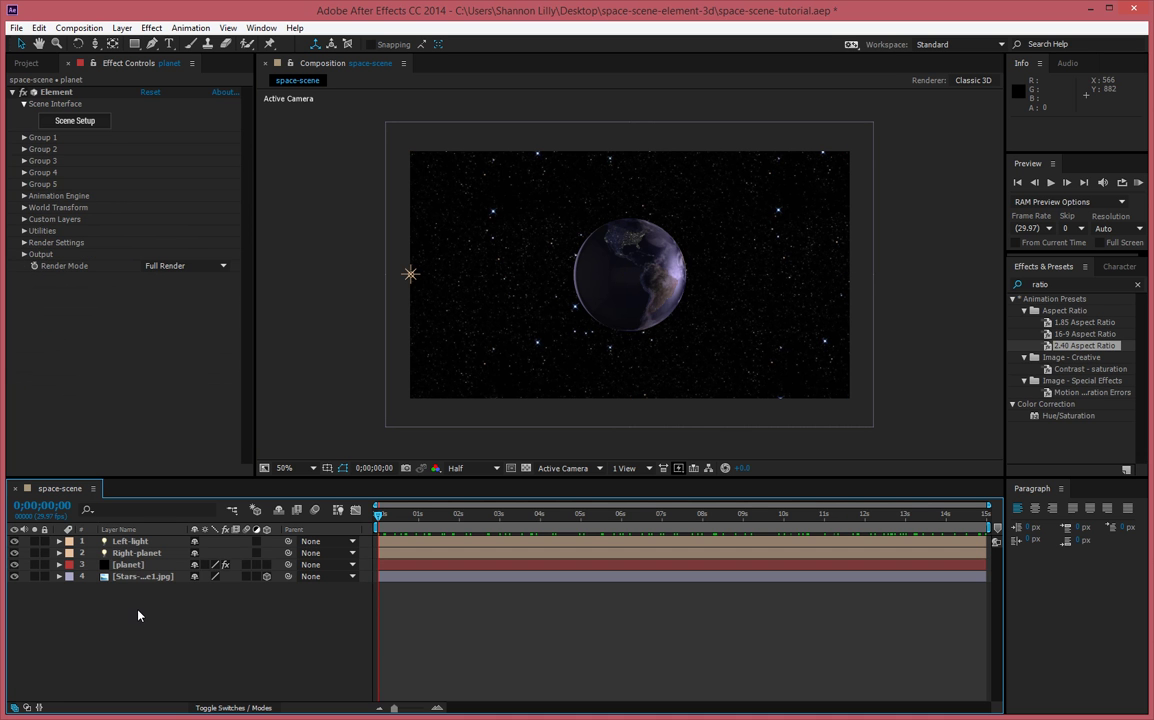
Create a new black solid layer named mist at the composition's size.
right_click(140, 617)
mouse_move(227, 481)
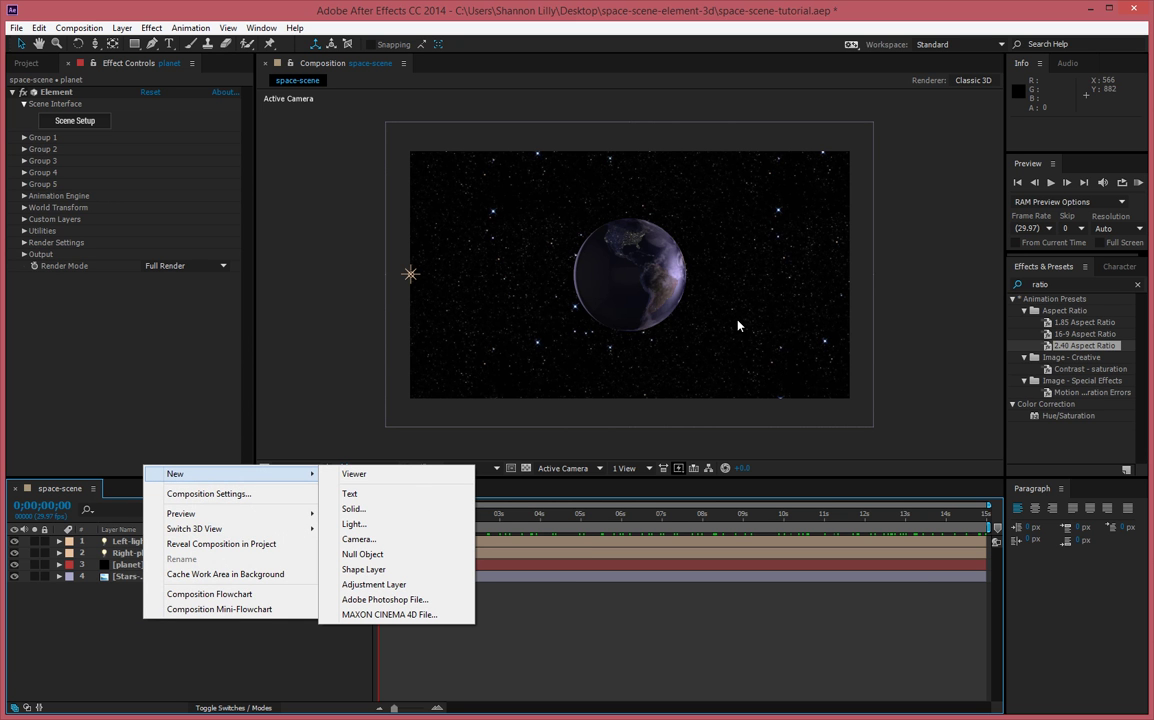
left_click(360, 509)
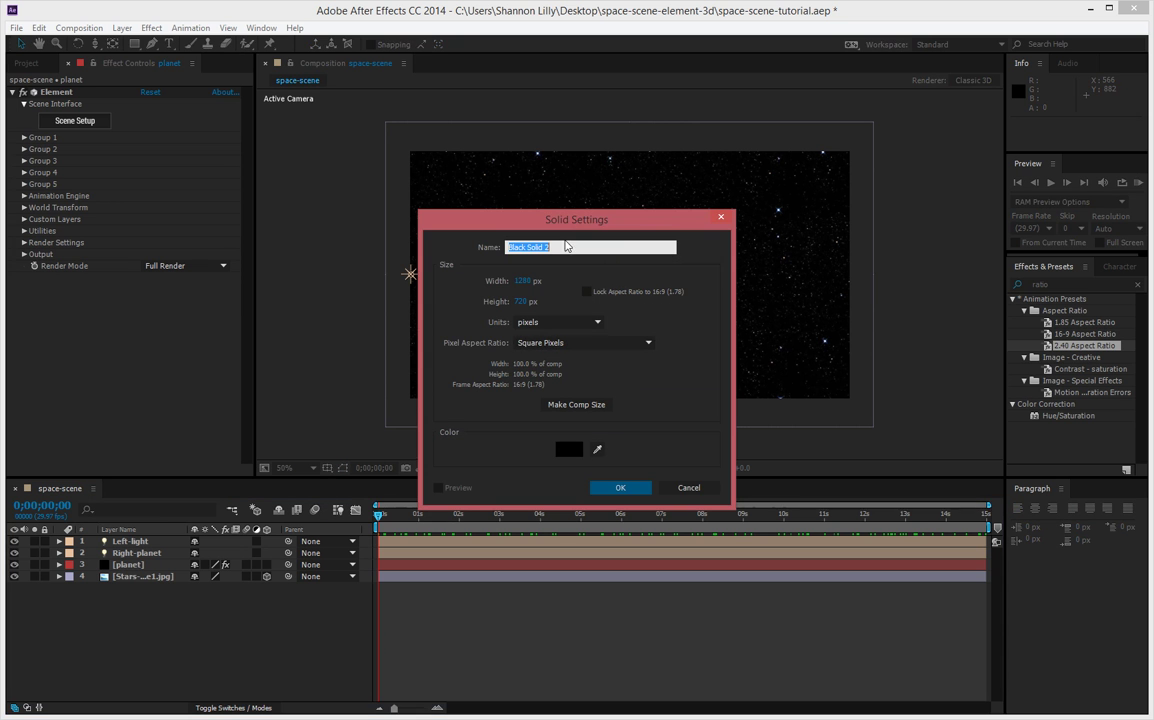
type("mist")
key("Return")
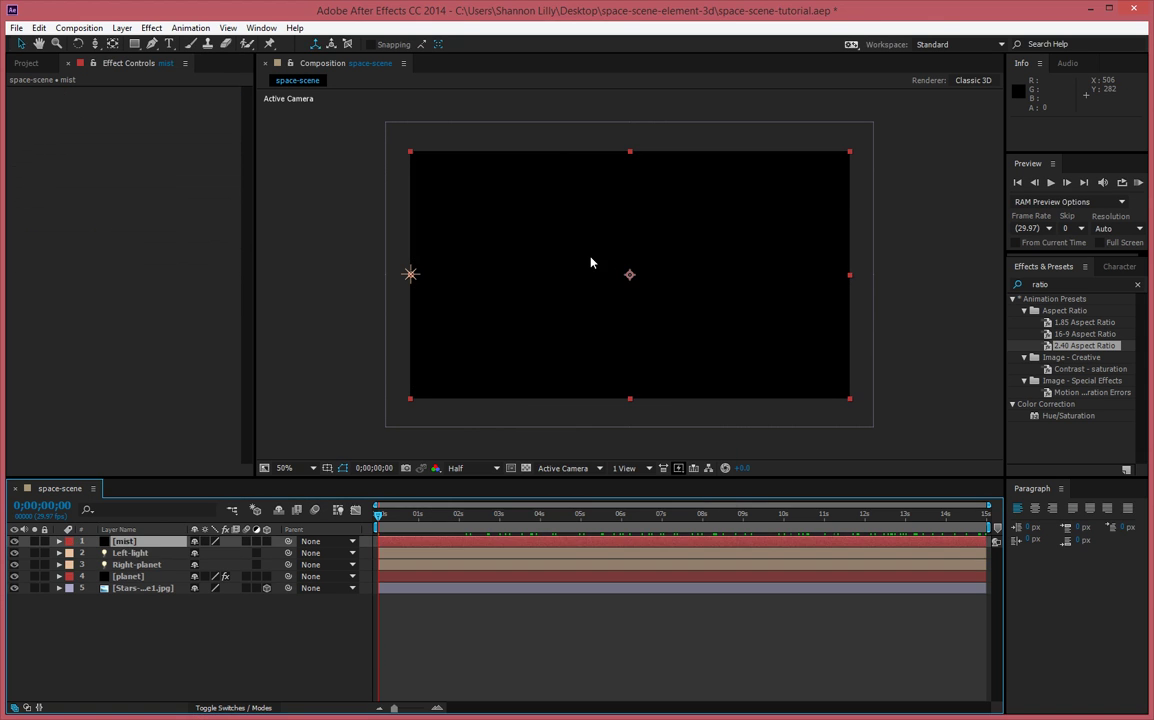
Search the effects for "fract" and apply Fractal Noise to the mist layer.
key("ctrl+7")
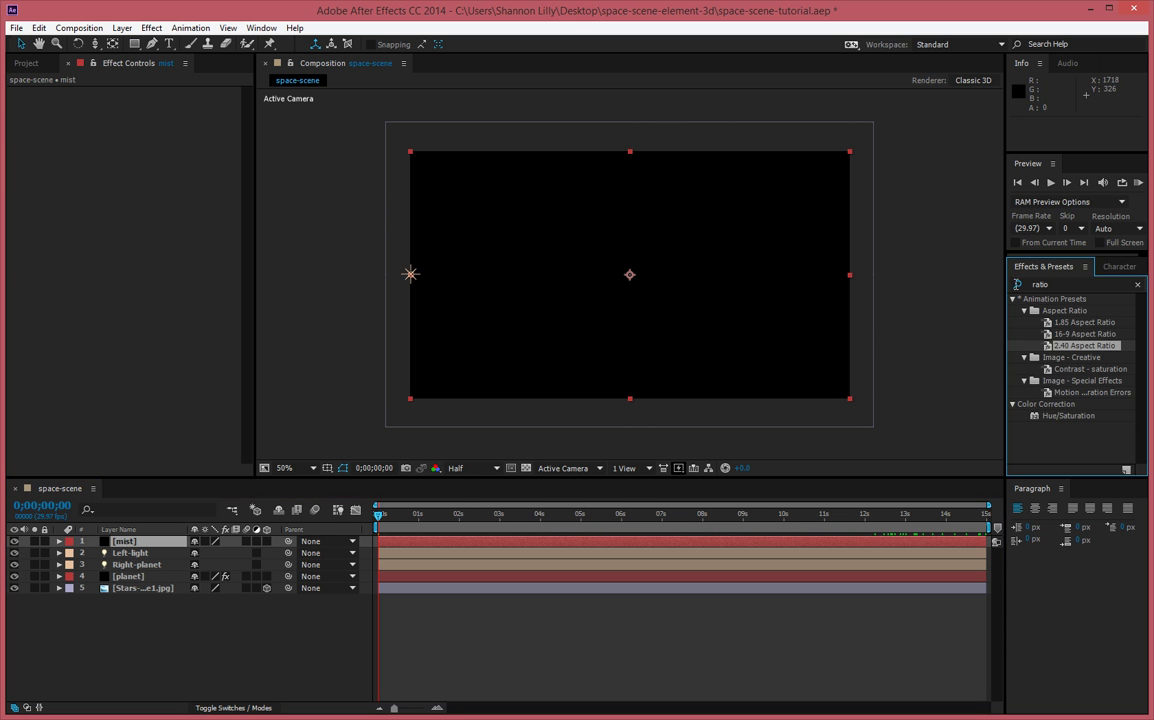
type("fract")
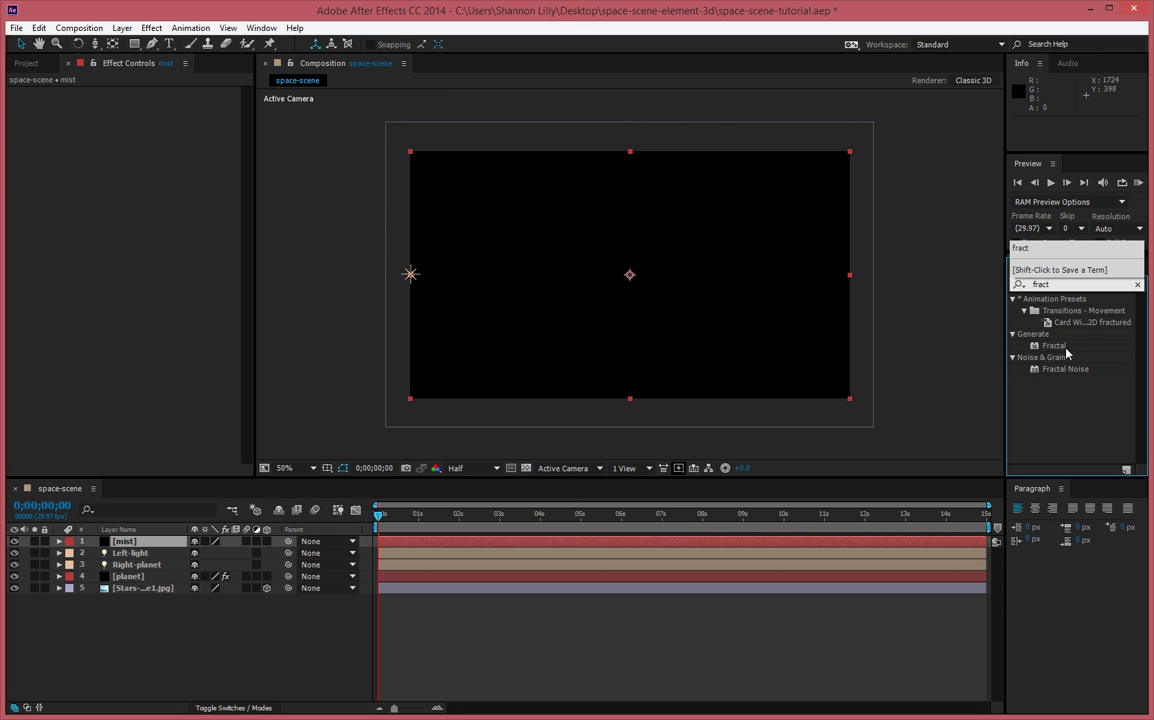
left_click_drag(1062, 371, 145, 547)
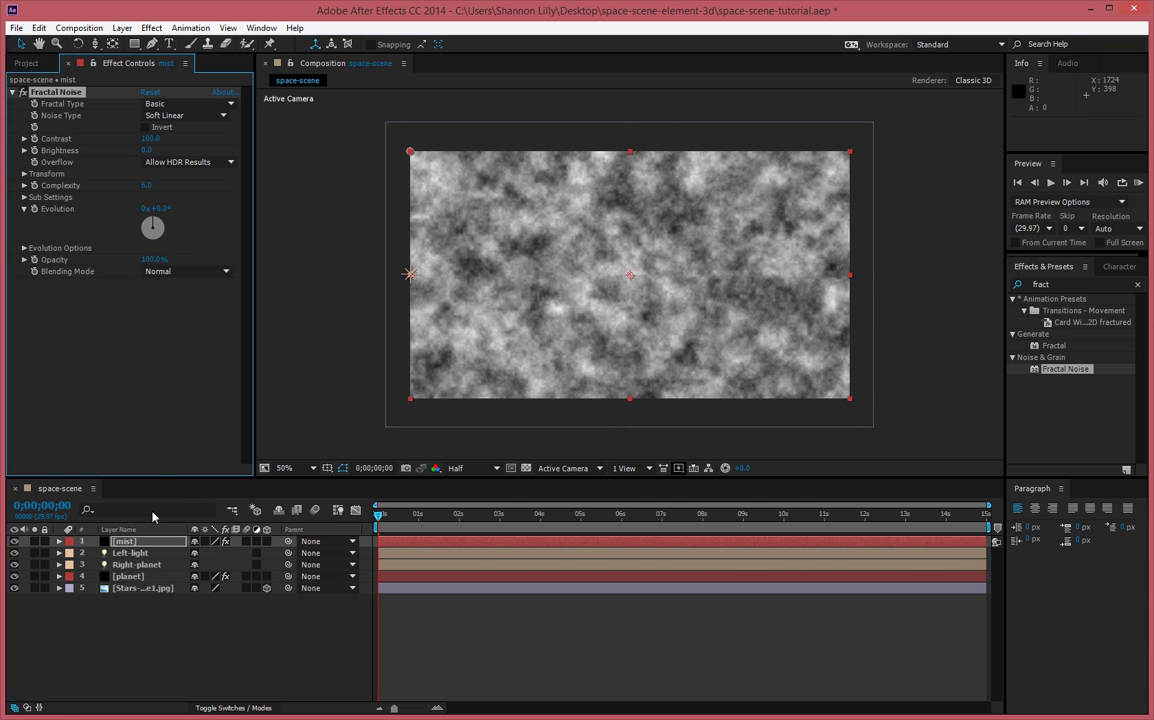
Invert the mist's Fractal Noise and set contrast to about 164, brightness 28, complexity 10.2 and opacity 76%.
left_click(145, 128)
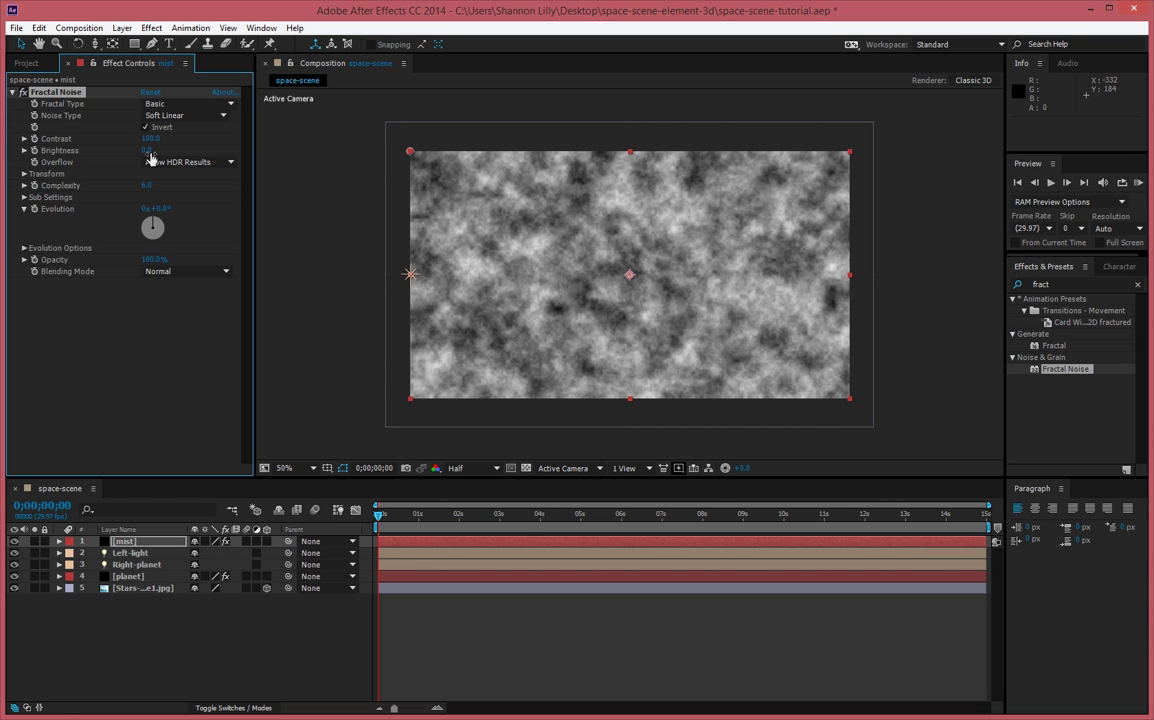
left_click_drag(148, 152, 197, 144)
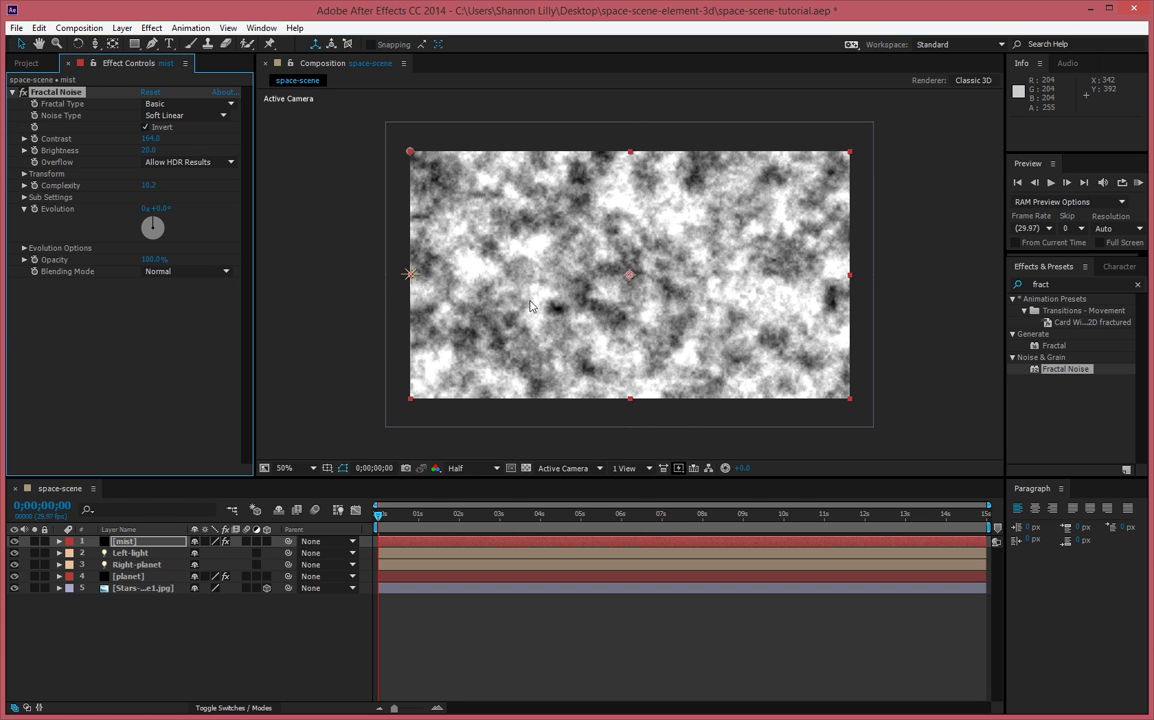
left_click_drag(155, 261, 140, 258)
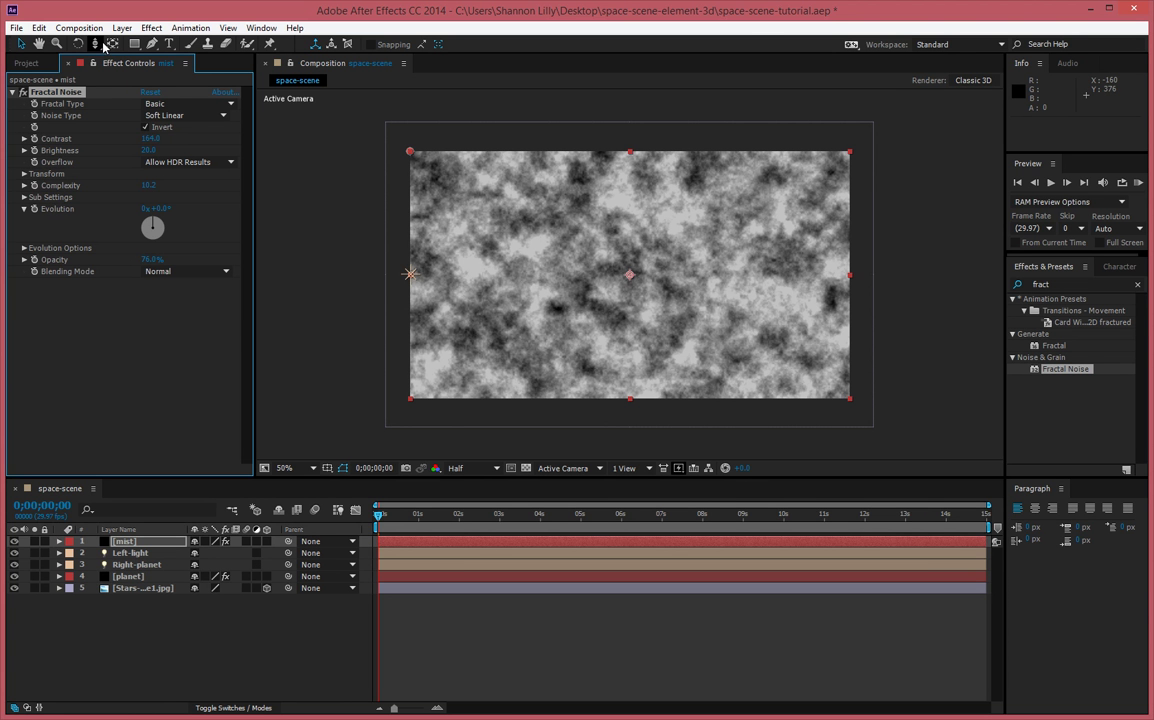
Add an elliptical mask filling the whole mist layer with the Ellipse tool.
left_click(136, 44)
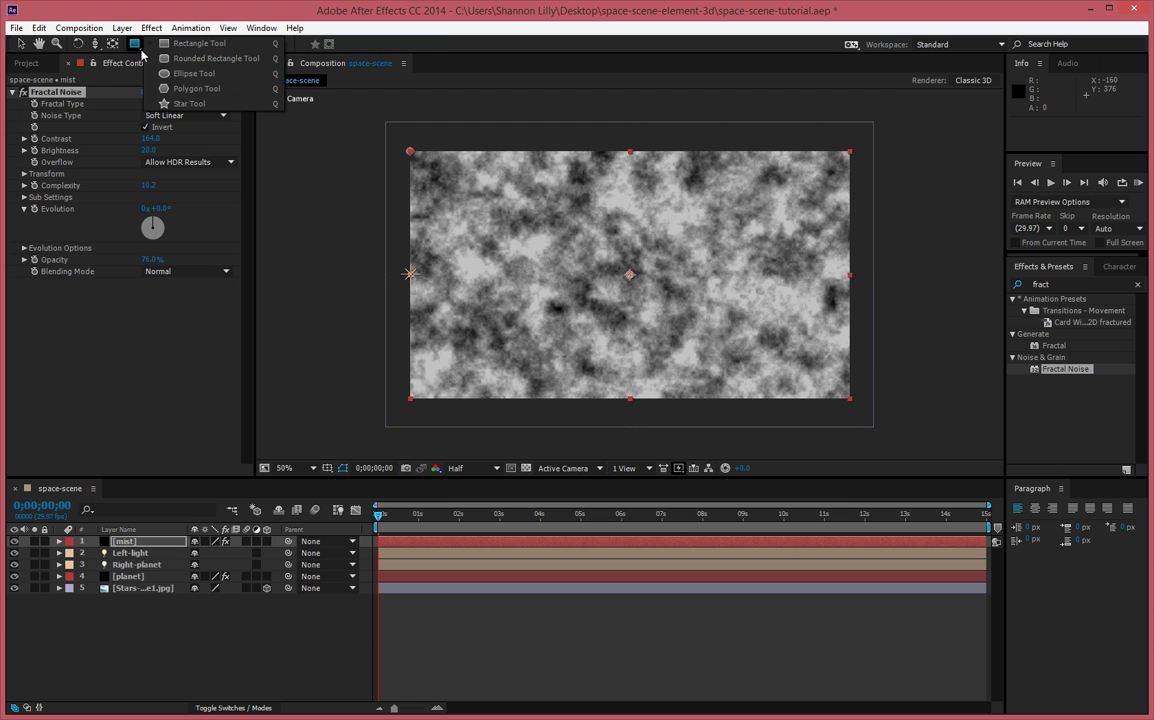
left_click(200, 74)
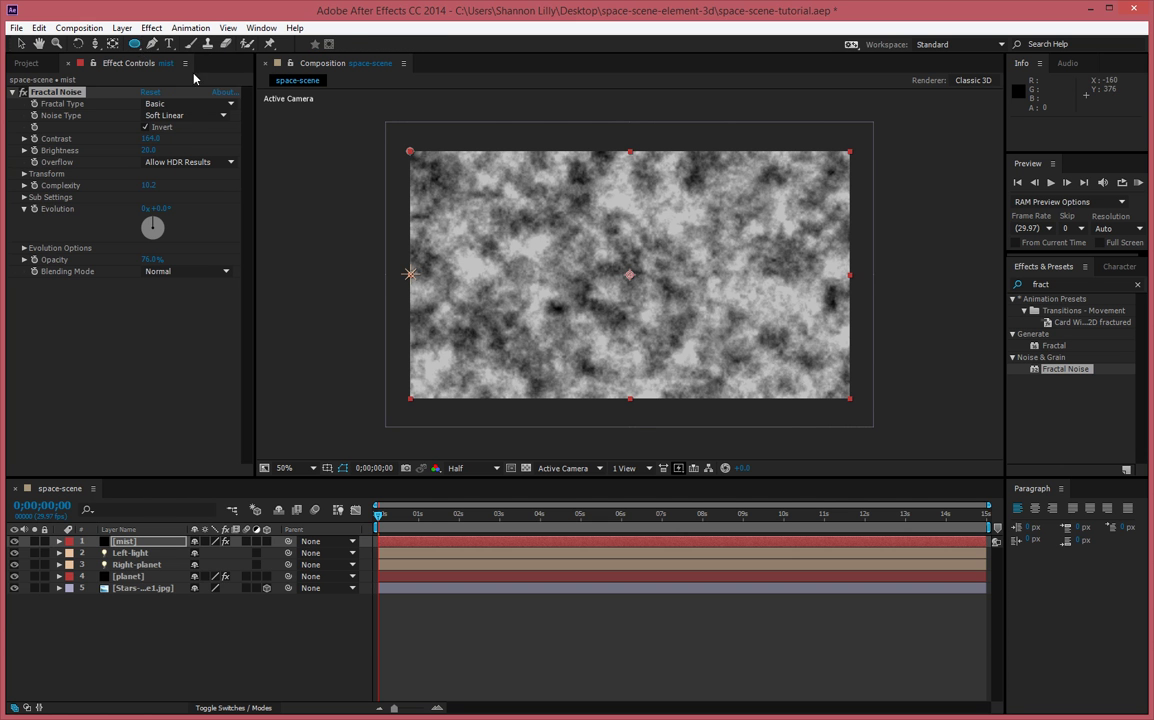
double_click(136, 44)
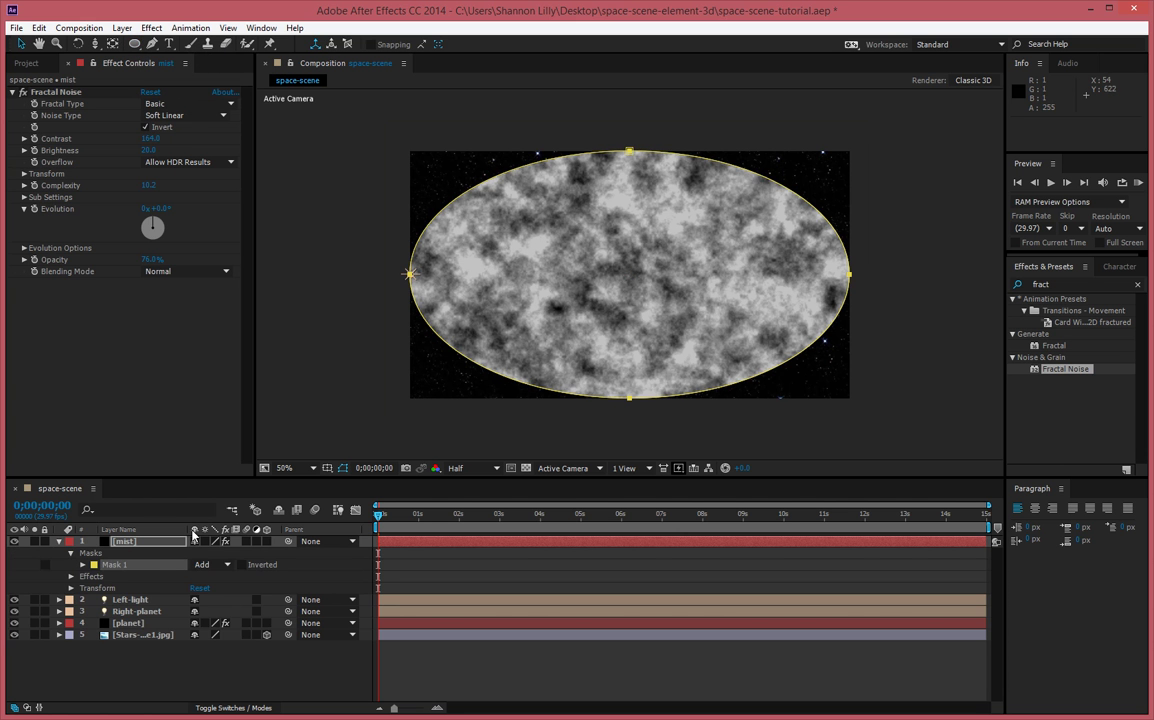
Set the mist mask's expansion to about -105 pixels and its feather to about 347 pixels.
left_click(82, 565)
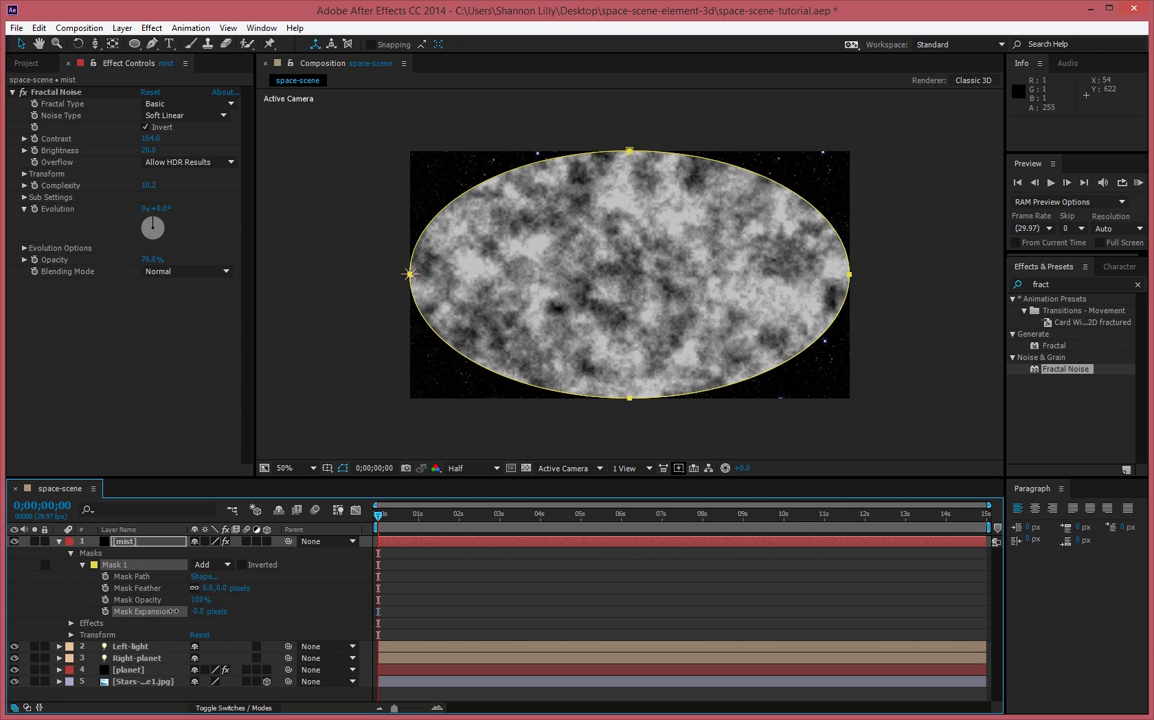
left_click_drag(196, 611, 112, 600)
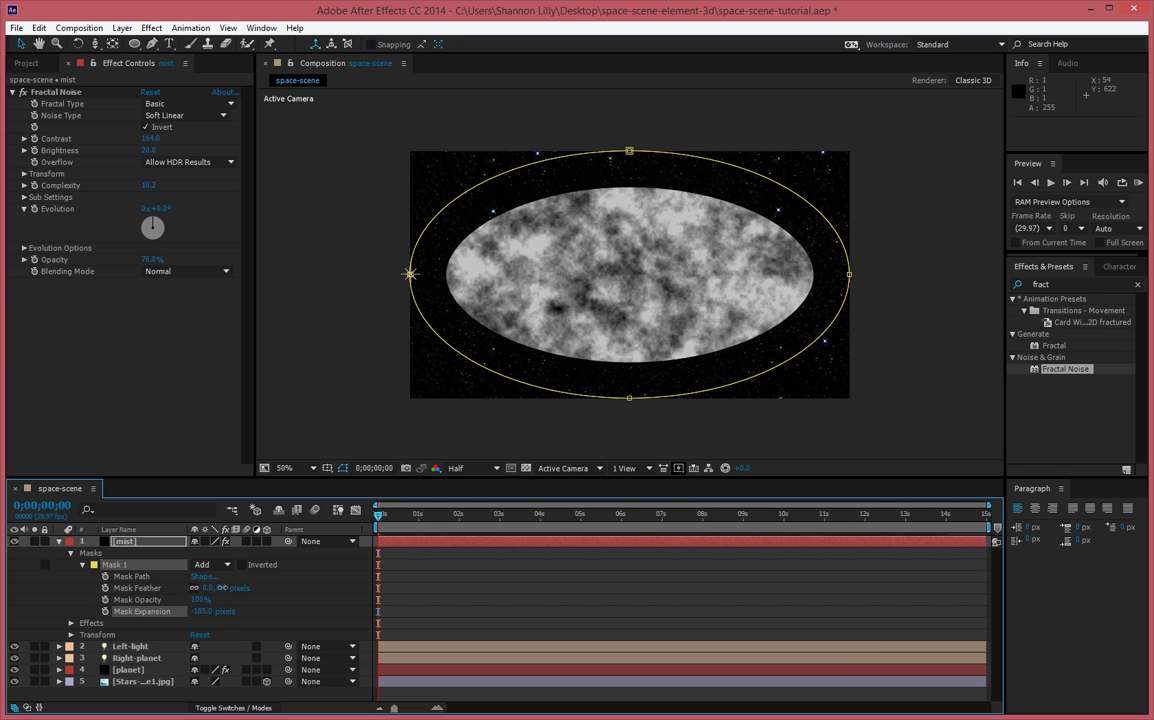
left_click_drag(212, 588, 437, 559)
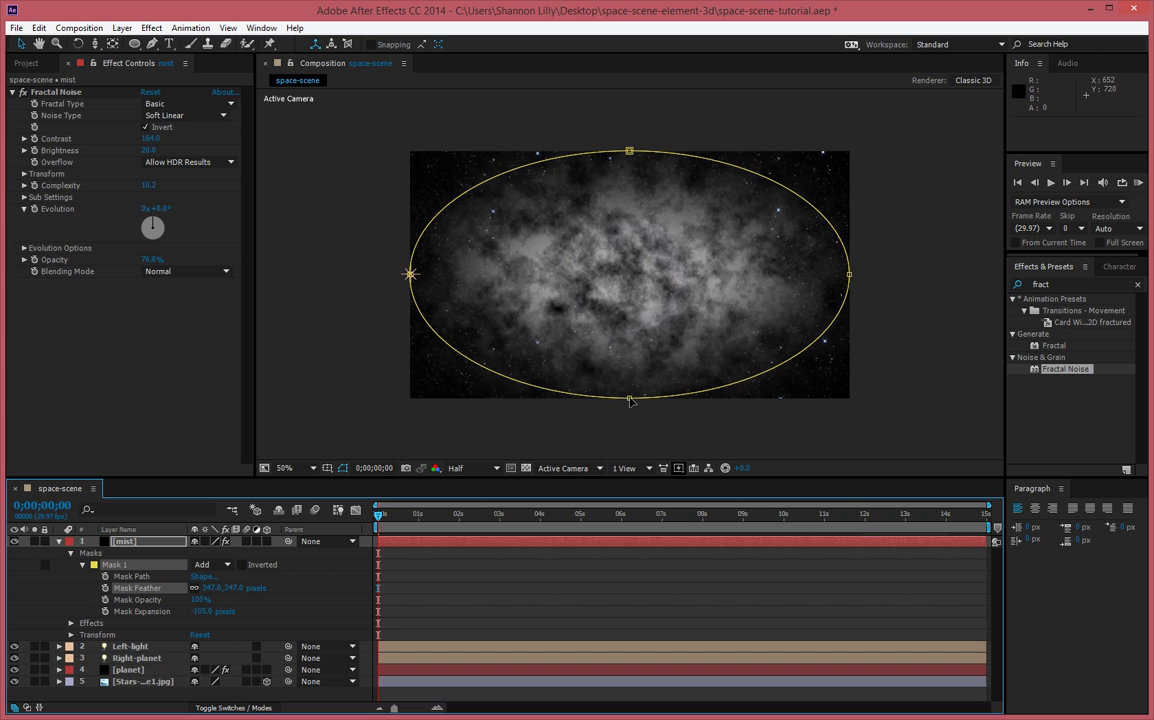
Reshape the mist mask by pulling its top and bottom points inward, its left point inward and down, and its right point inward and up.
left_click_drag(630, 399, 629, 363)
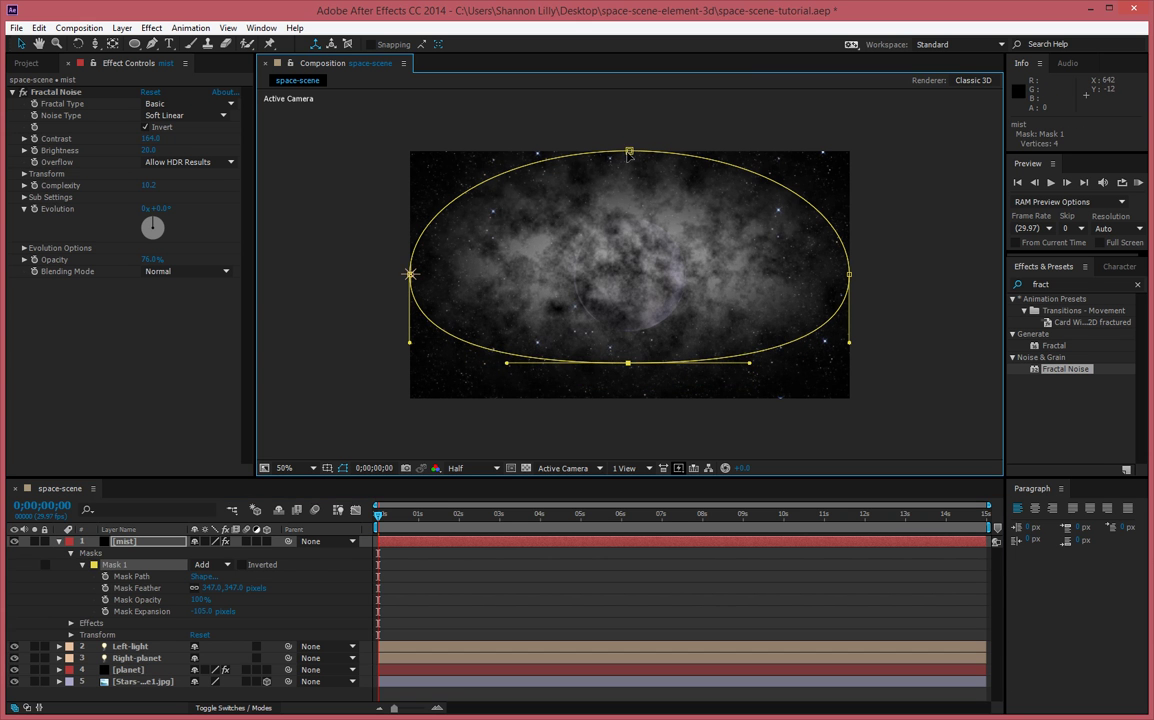
left_click_drag(629, 153, 624, 190)
left_click_drag(410, 273, 474, 328)
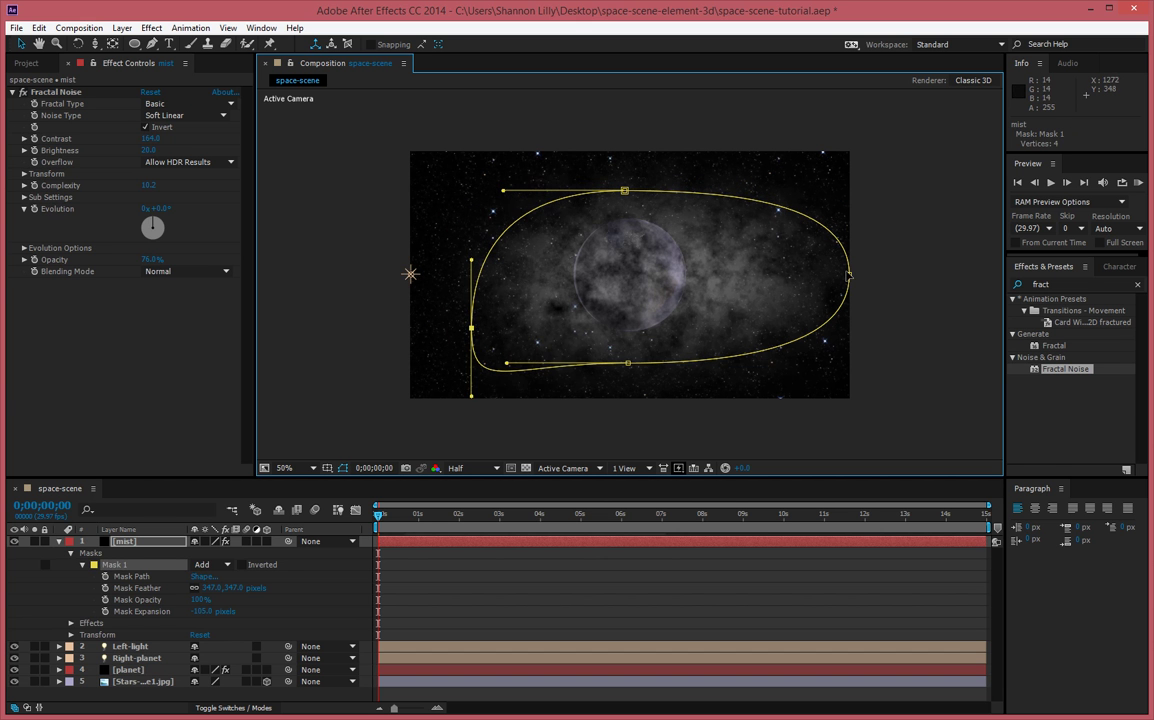
left_click_drag(848, 273, 800, 228)
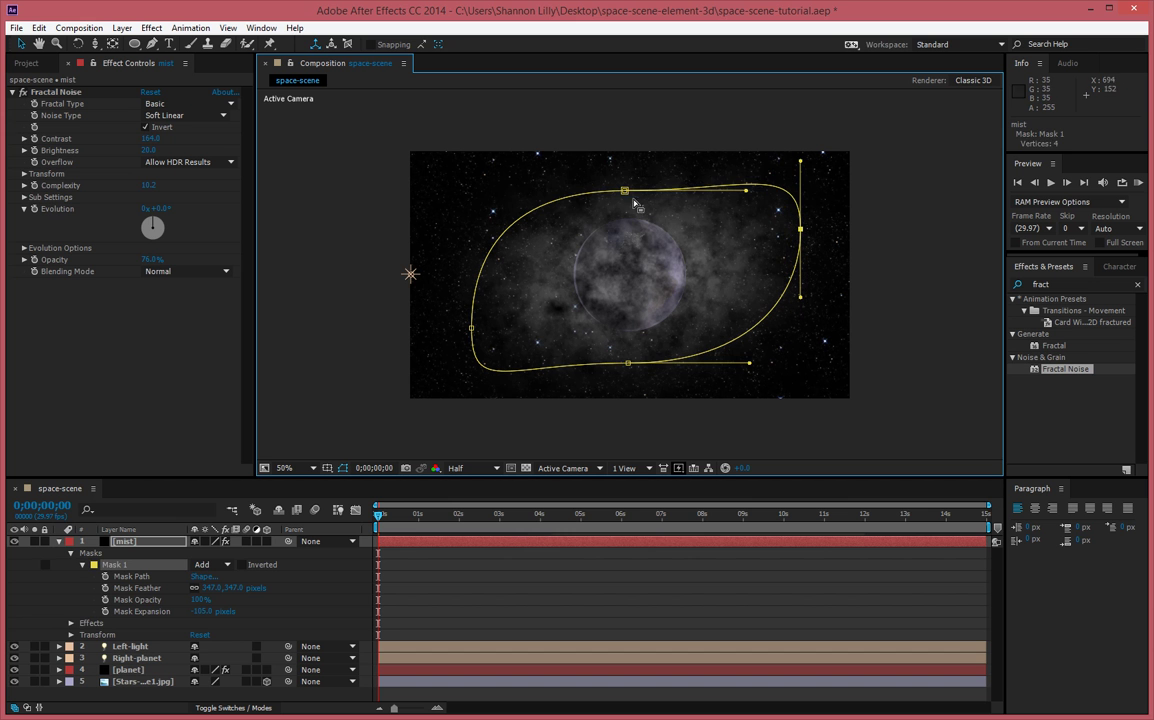
left_click_drag(624, 190, 618, 200)
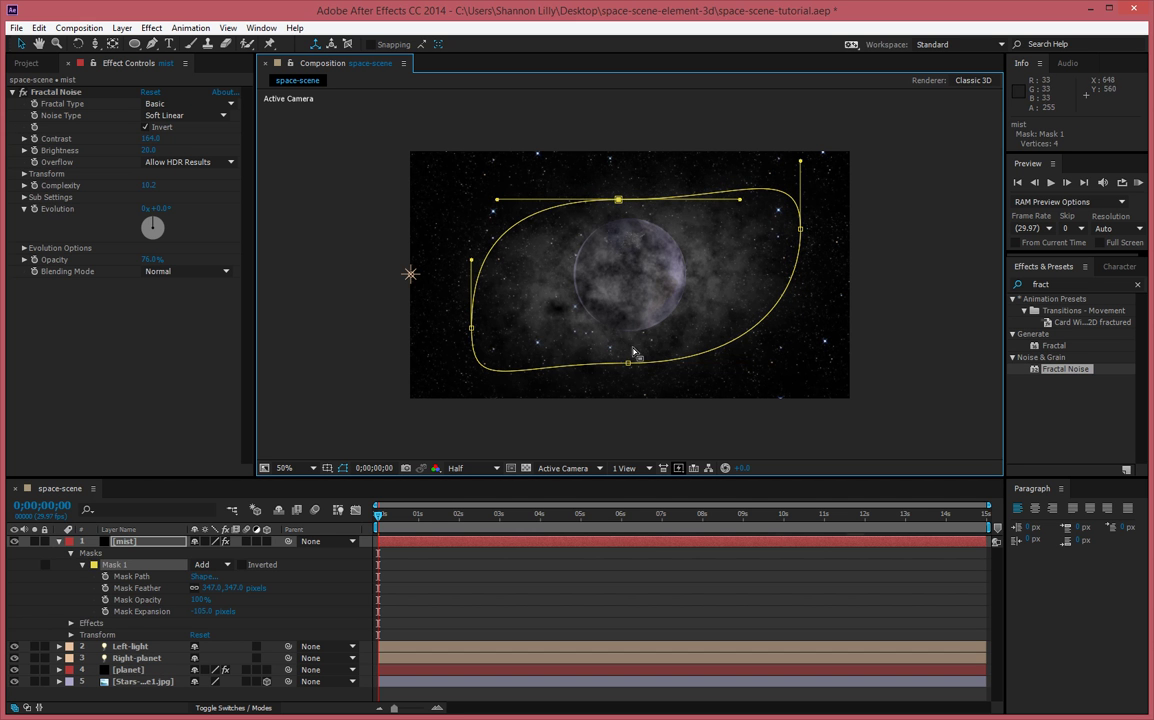
Move the mist layer below the planet layer, just above the Stars-Space1.jpg layer, and collapse its properties.
left_click_drag(125, 541, 160, 672)
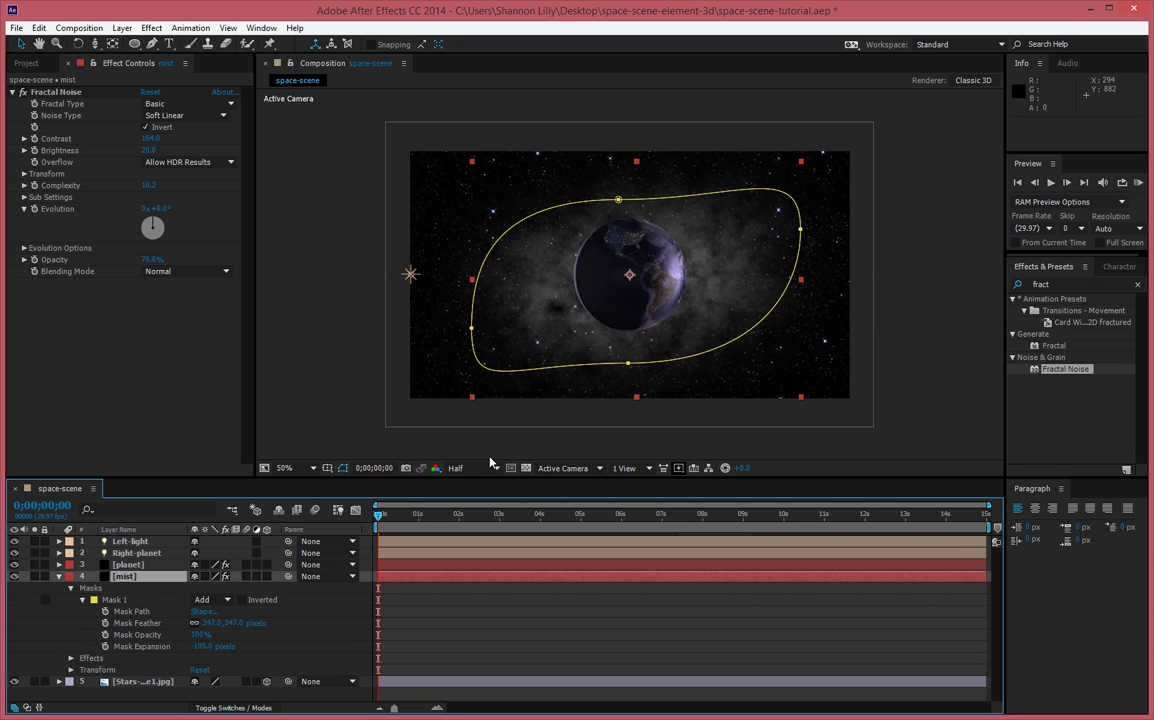
left_click(59, 577)
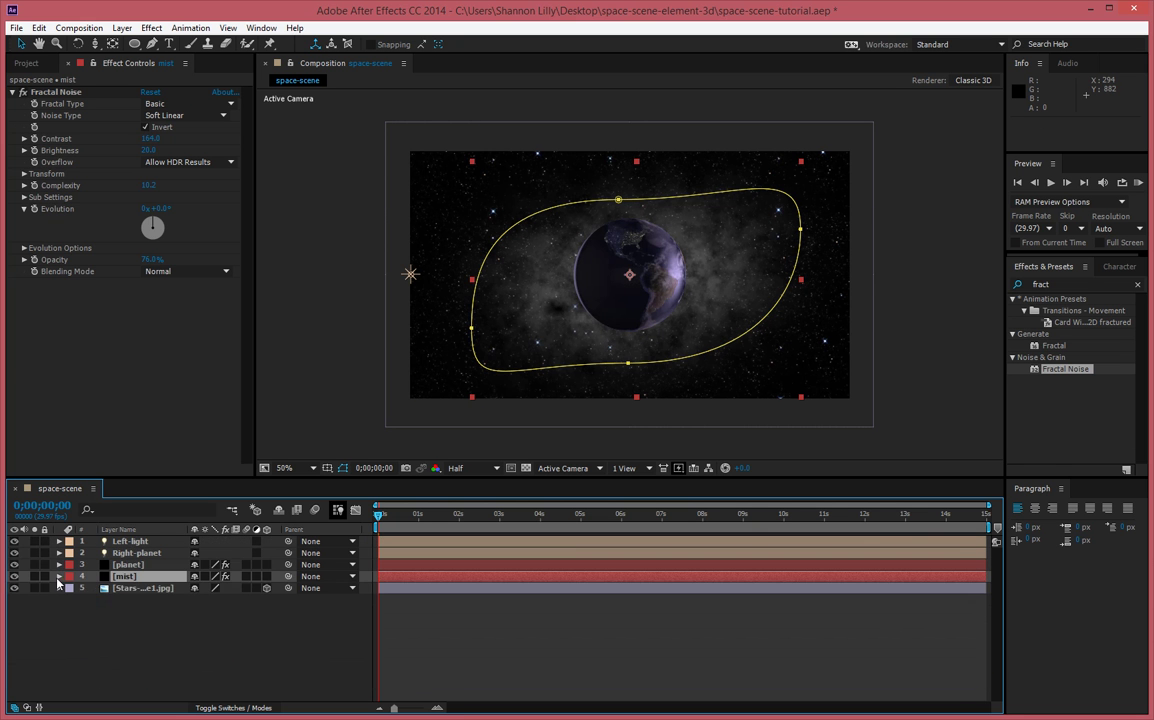
left_click(124, 588)
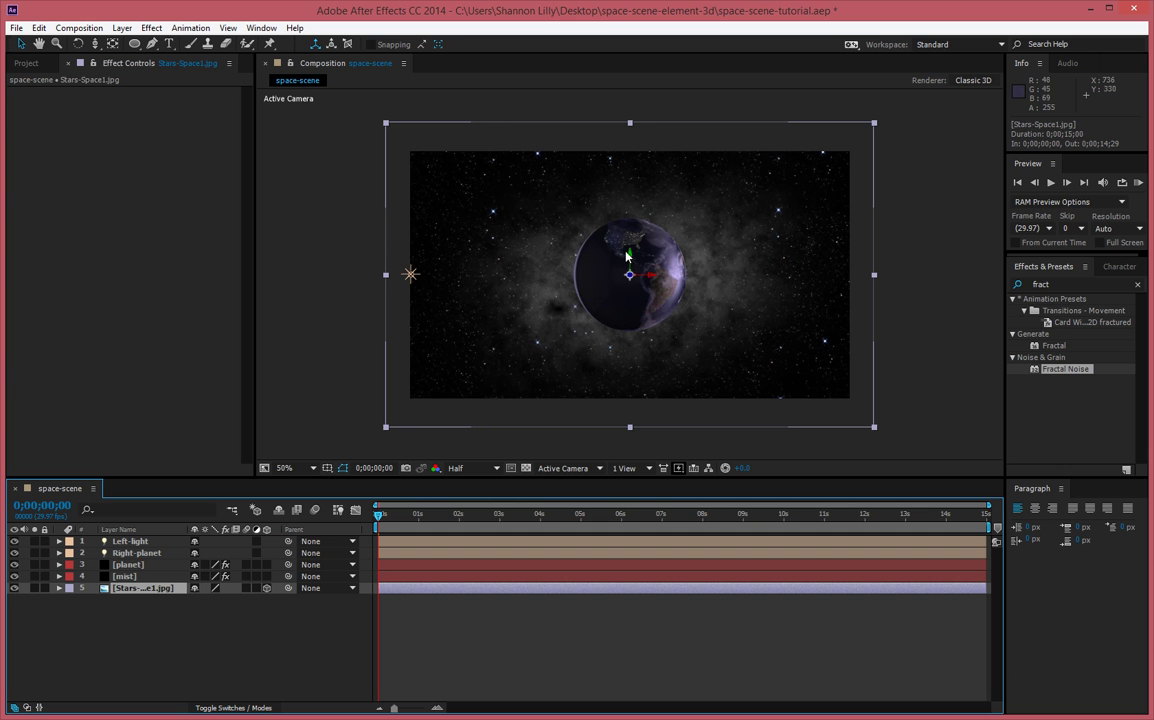
left_click(132, 565)
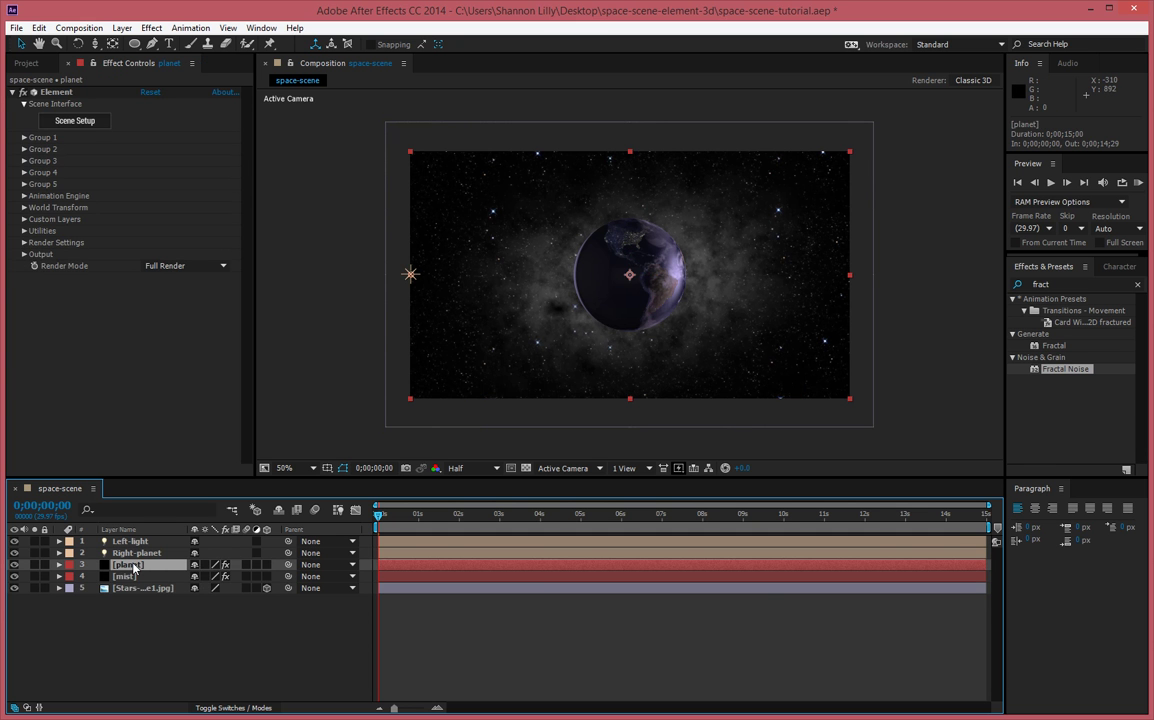
Search the effects for "curves", apply Curves to the mist layer, and bend the RGB curve with raised shadows and lowered highlights.
left_click(127, 577)
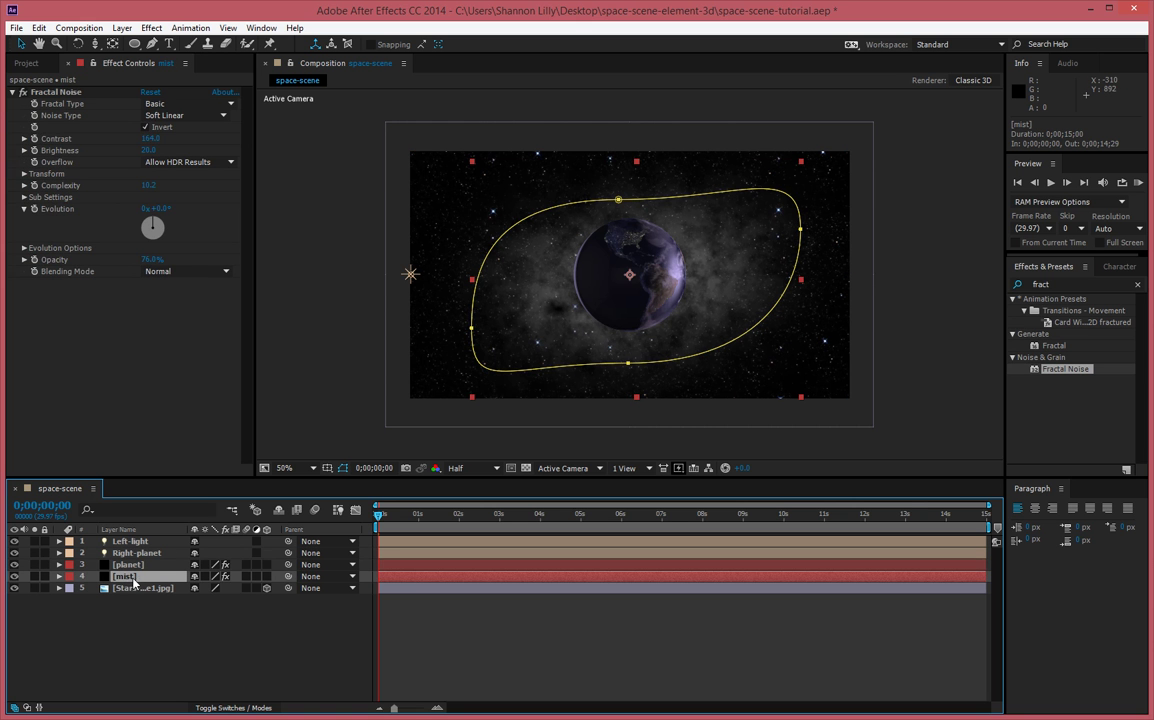
double_click(1061, 285)
type("curves")
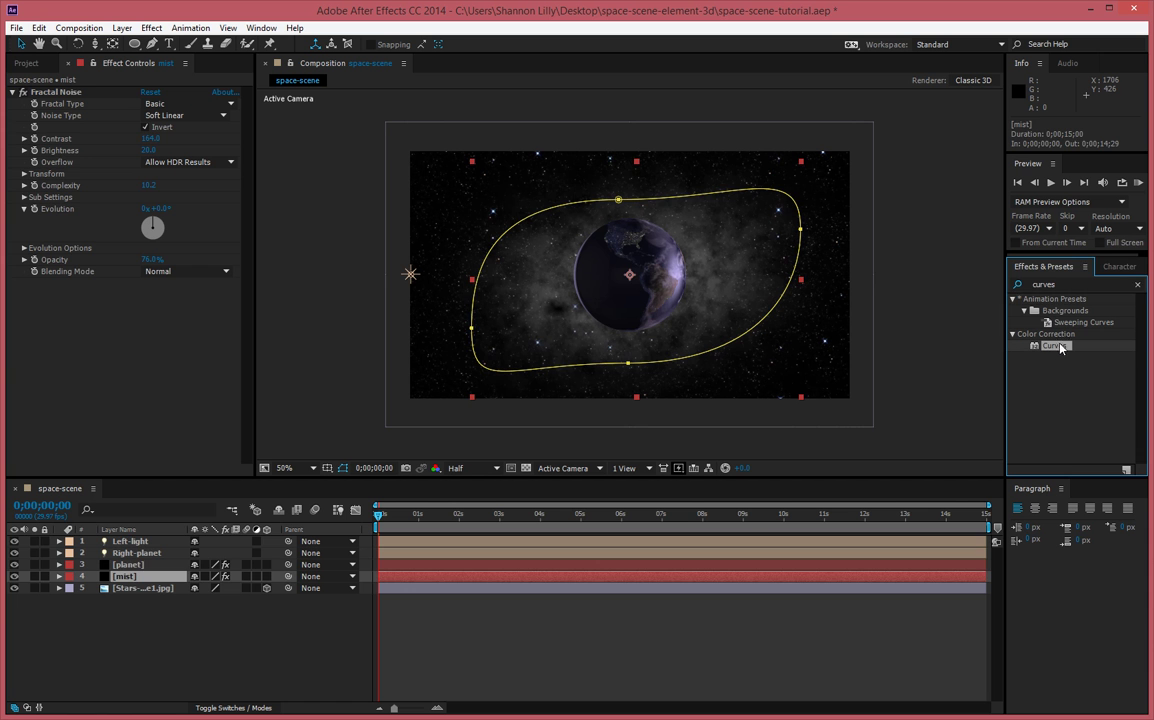
left_click_drag(1055, 345, 160, 578)
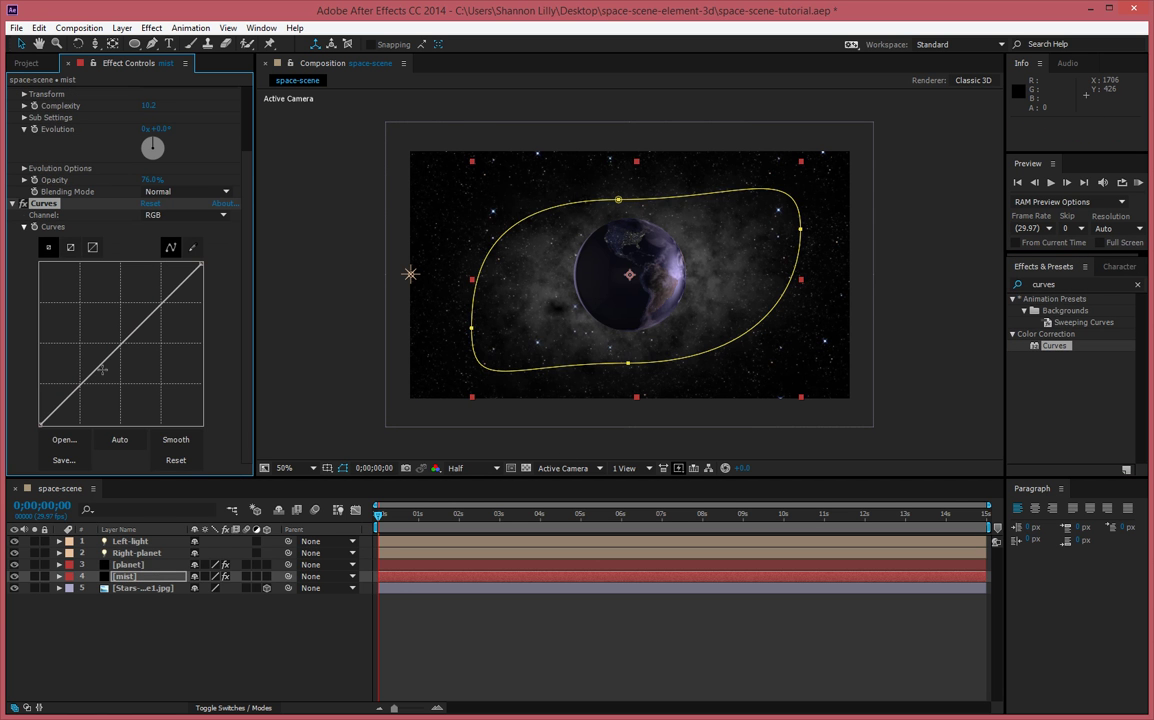
mouse_move(83, 370)
left_mouse_down()
mouse_move(80, 358)
mouse_move(82, 376)
left_mouse_up()
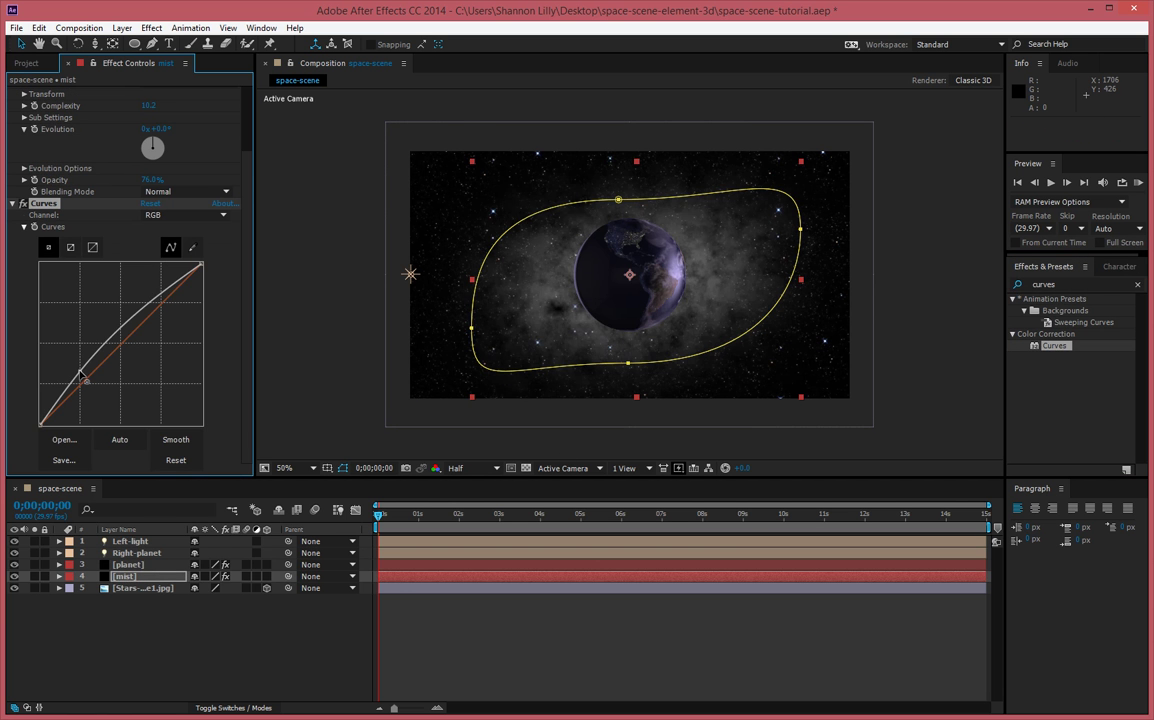
left_click_drag(141, 315, 111, 353)
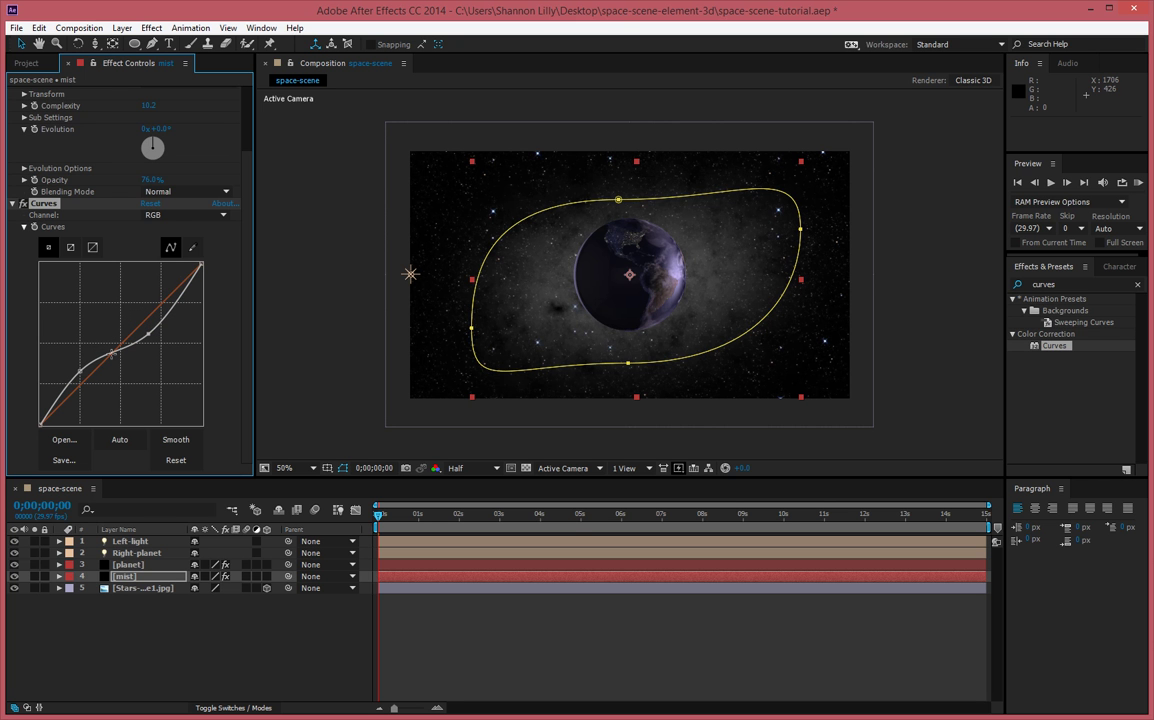
left_click(168, 215)
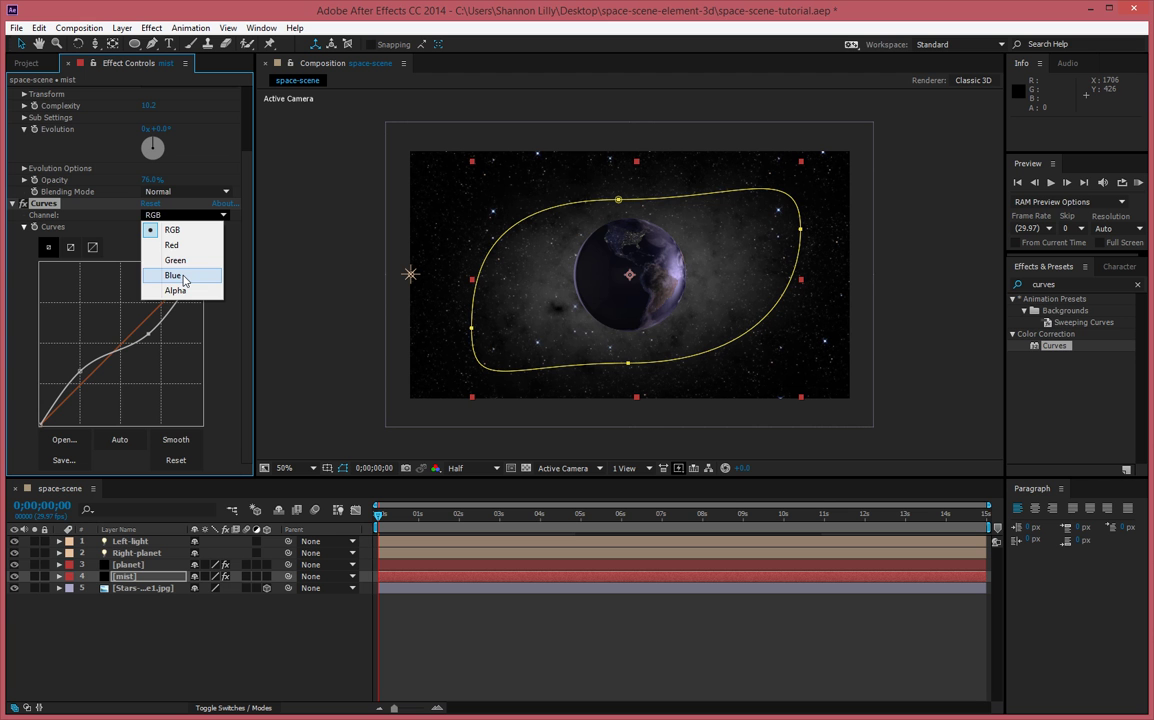
left_click(184, 278)
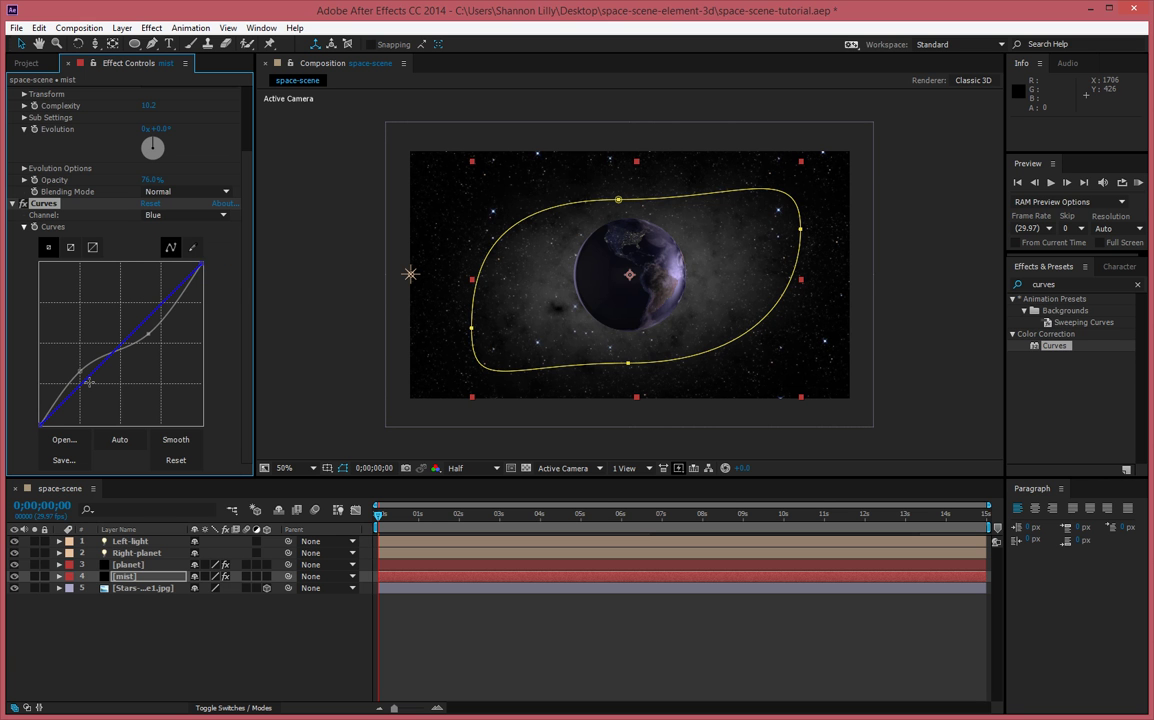
key("ctrl+z")
left_click_drag(71, 372, 67, 373)
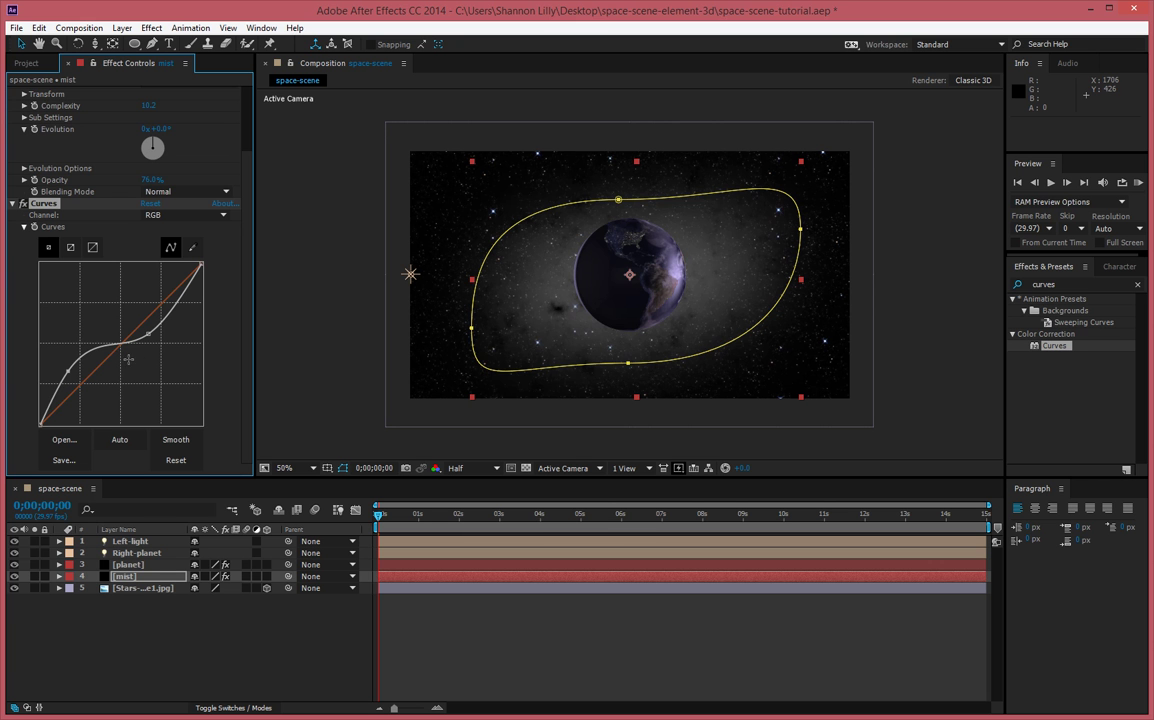
key("ctrl+z")
left_click(91, 387)
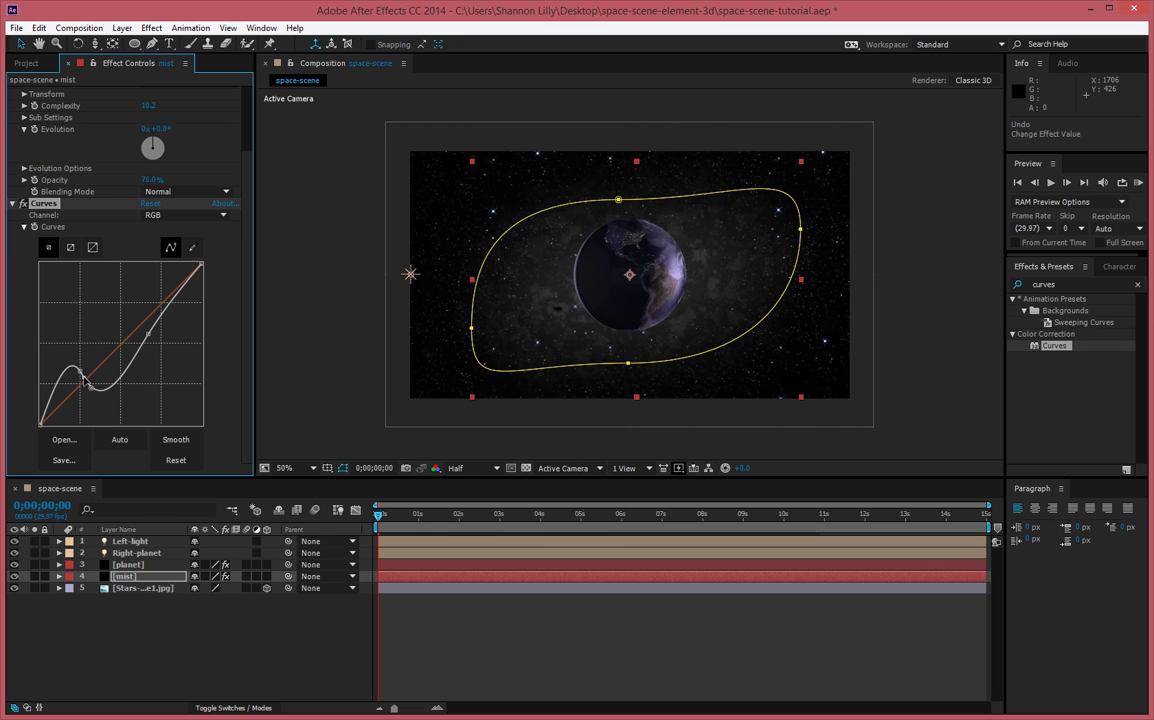
key("ctrl+z")
Raise the Blue channel of the mist's Curves above the diagonal, with one shadow point and one highlight point.
left_click(170, 214)
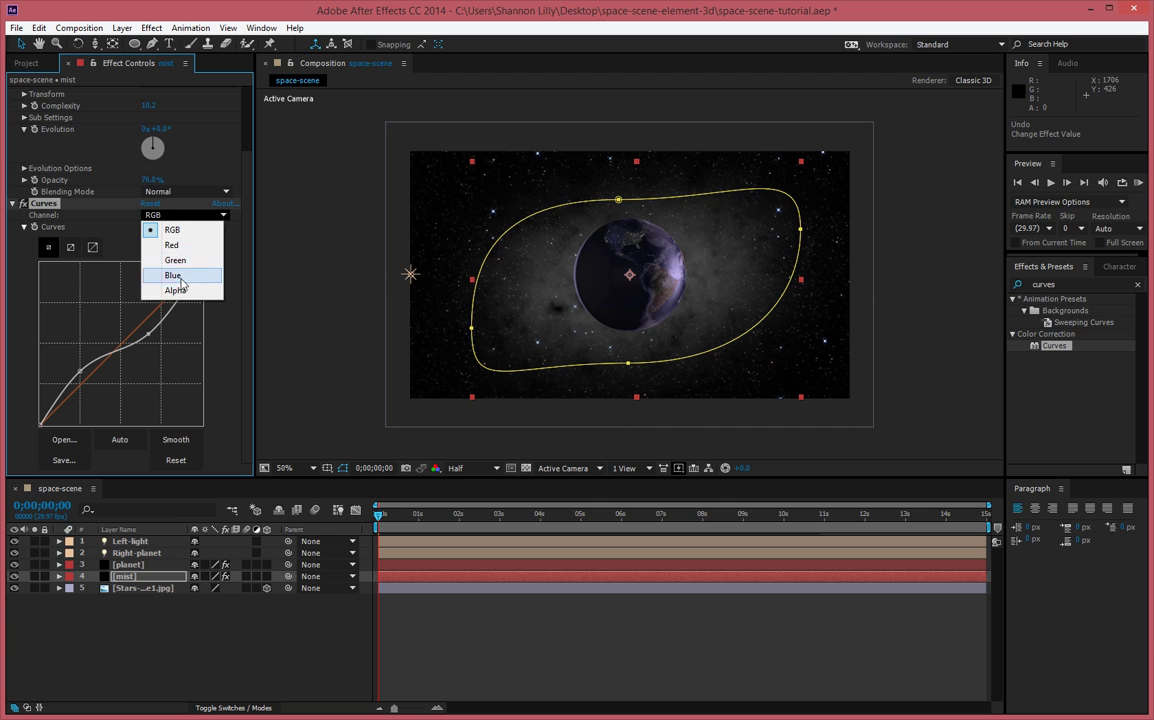
left_click(174, 275)
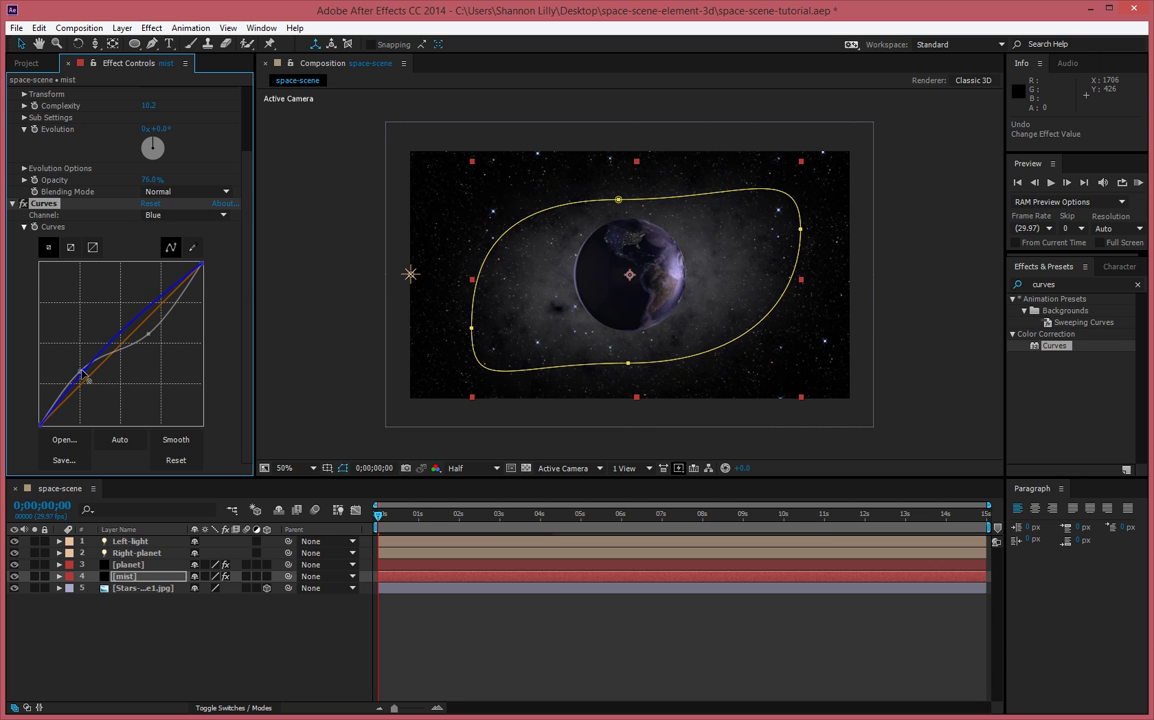
left_click_drag(82, 340, 73, 373)
mouse_move(142, 297)
left_mouse_down()
mouse_move(148, 309)
mouse_move(138, 307)
left_mouse_up()
Lift the shadows of the mist's Green channel curve slightly and pull its highlight point just below the diagonal.
left_click(175, 216)
left_click(174, 259)
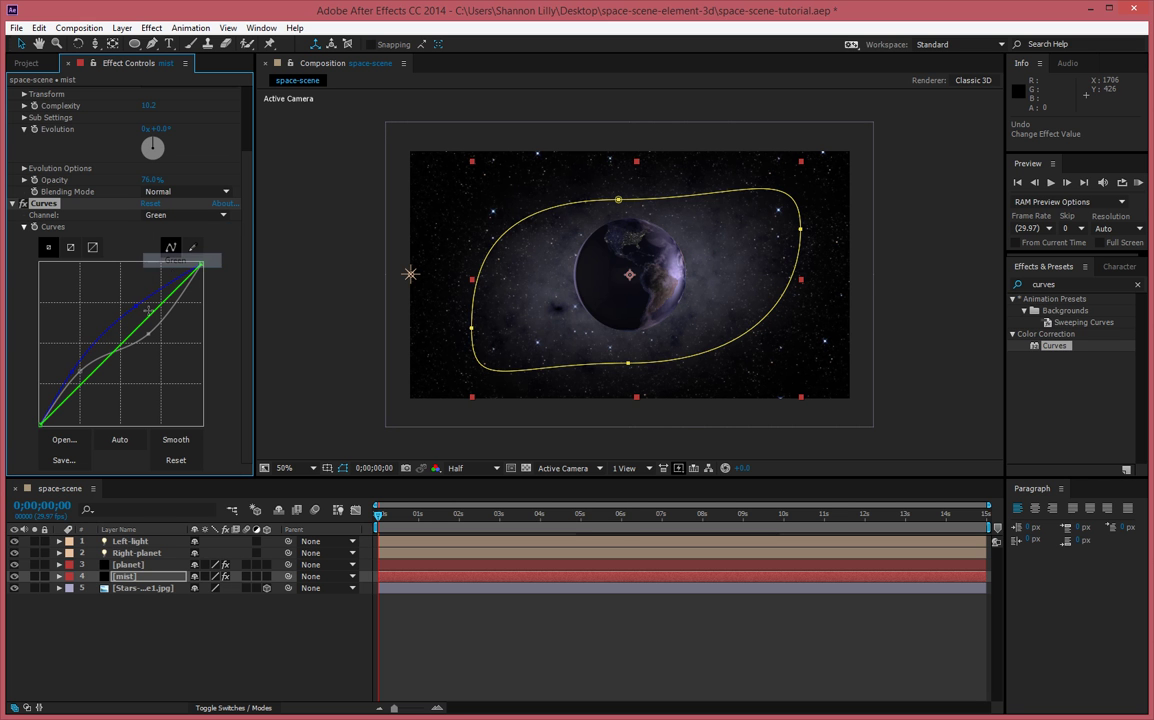
left_click_drag(85, 337, 87, 370)
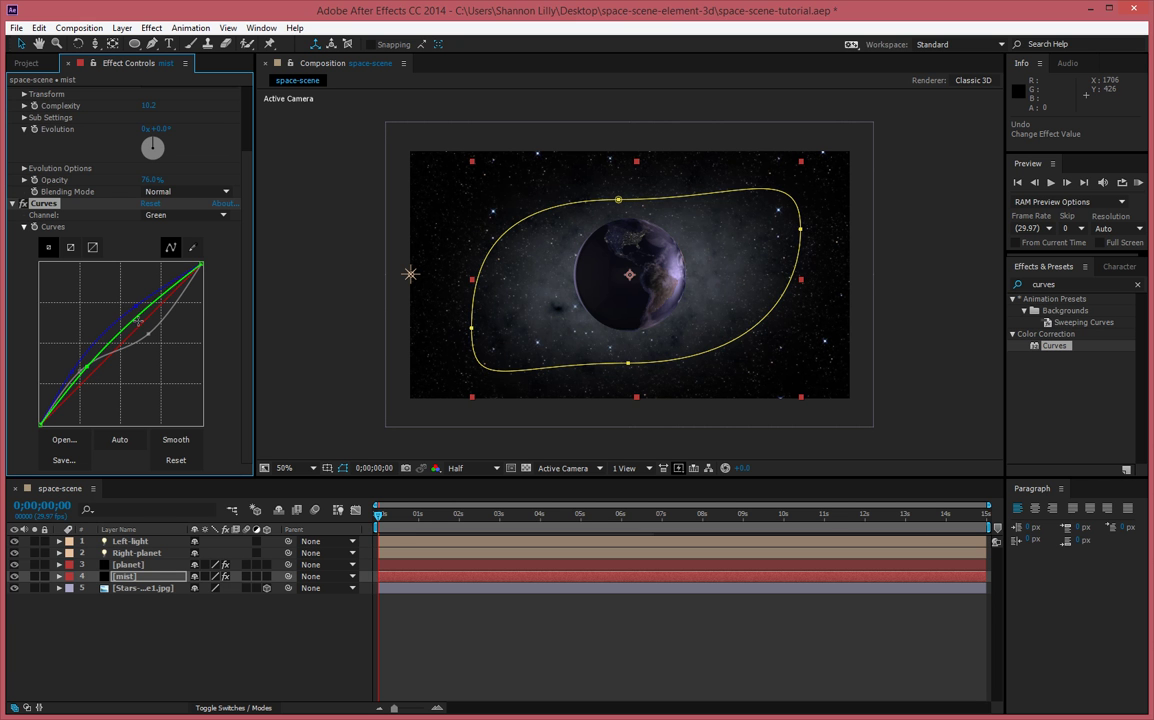
left_click_drag(139, 321, 142, 328)
Raise the mist's Red channel curve in the shadows and add a highlight point slightly above the diagonal.
left_click(170, 215)
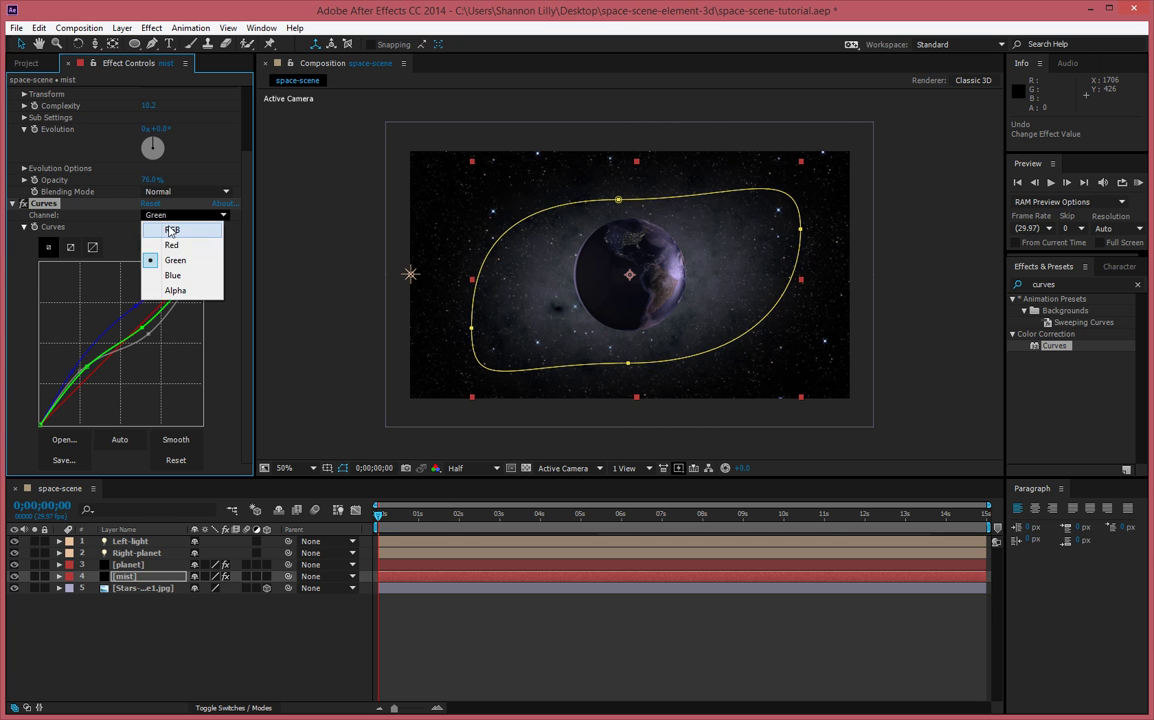
left_click(170, 244)
left_click_drag(90, 374, 79, 362)
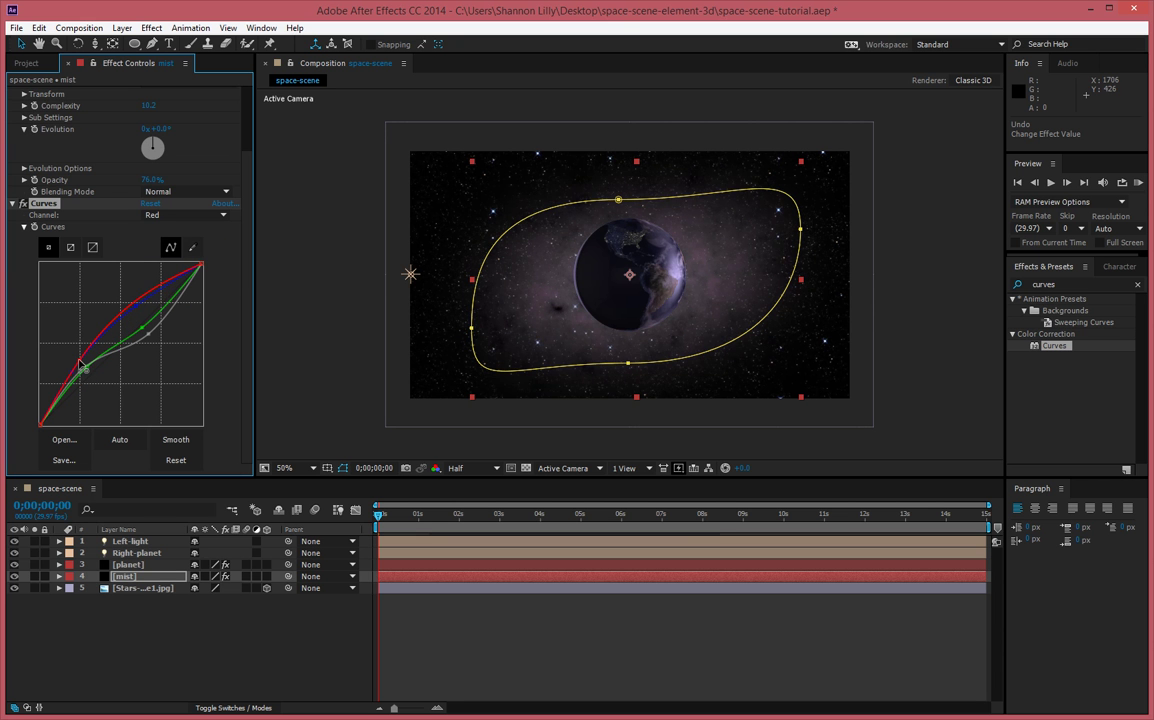
left_click_drag(145, 292, 144, 304)
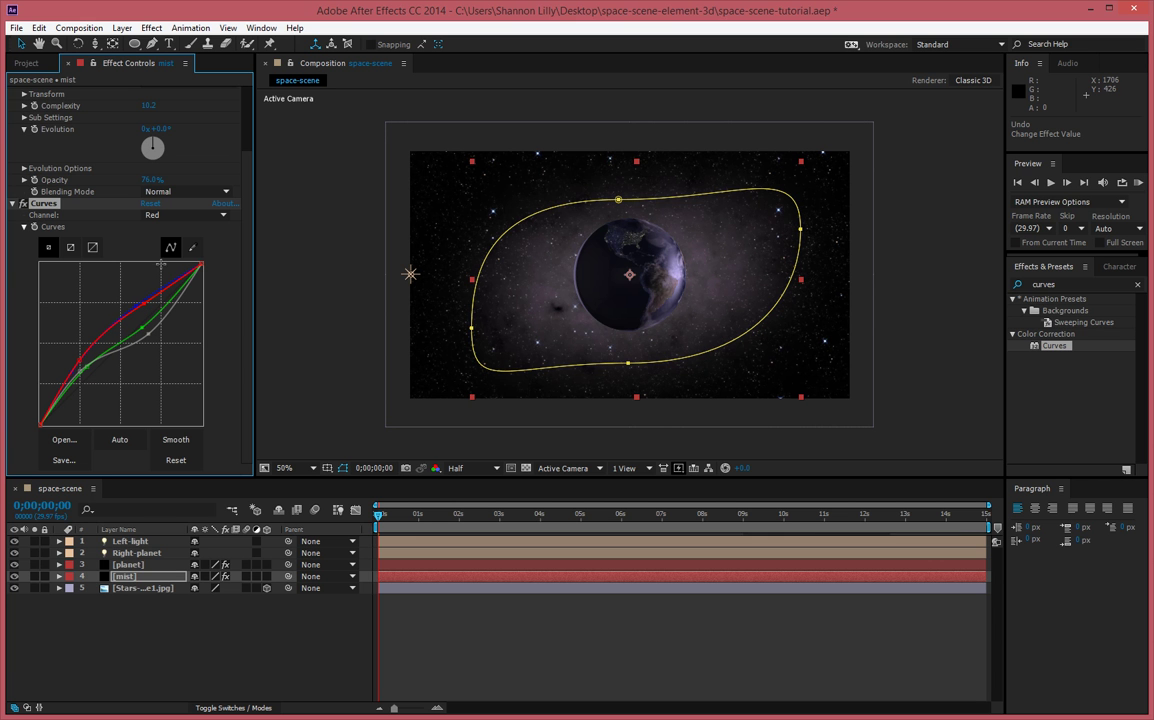
Search the effects for "tint" and apply the Tint effect to the mist layer.
left_click(133, 583)
key("ctrl+5")
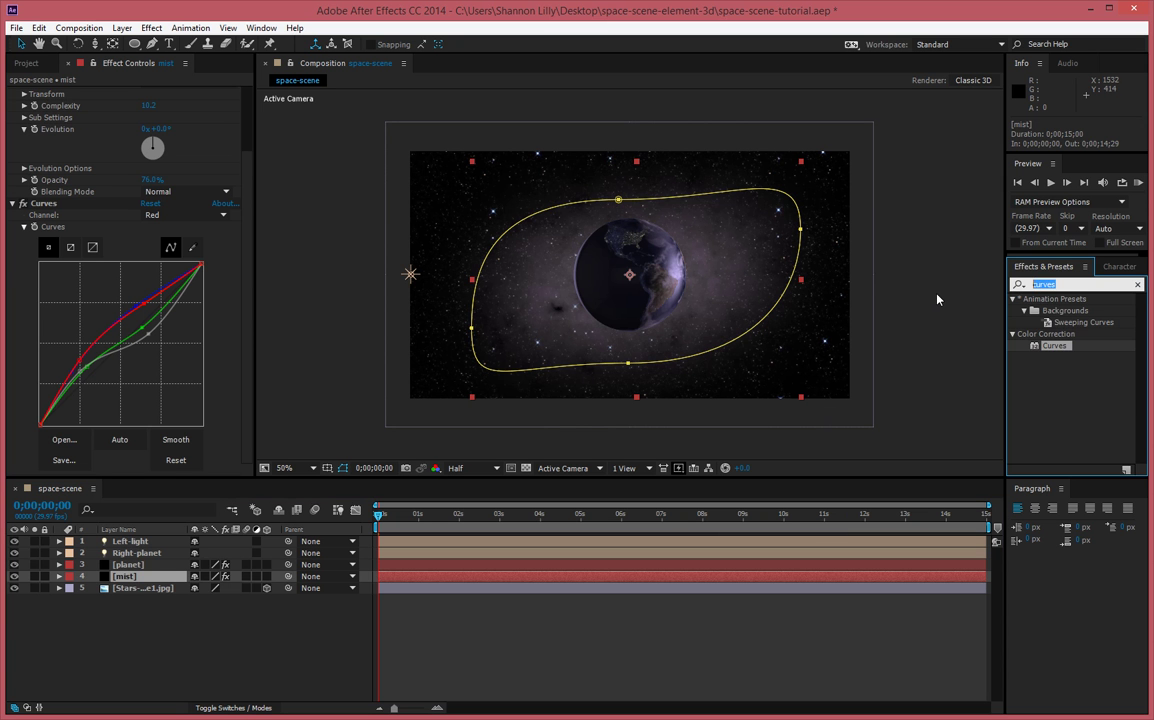
type("tint")
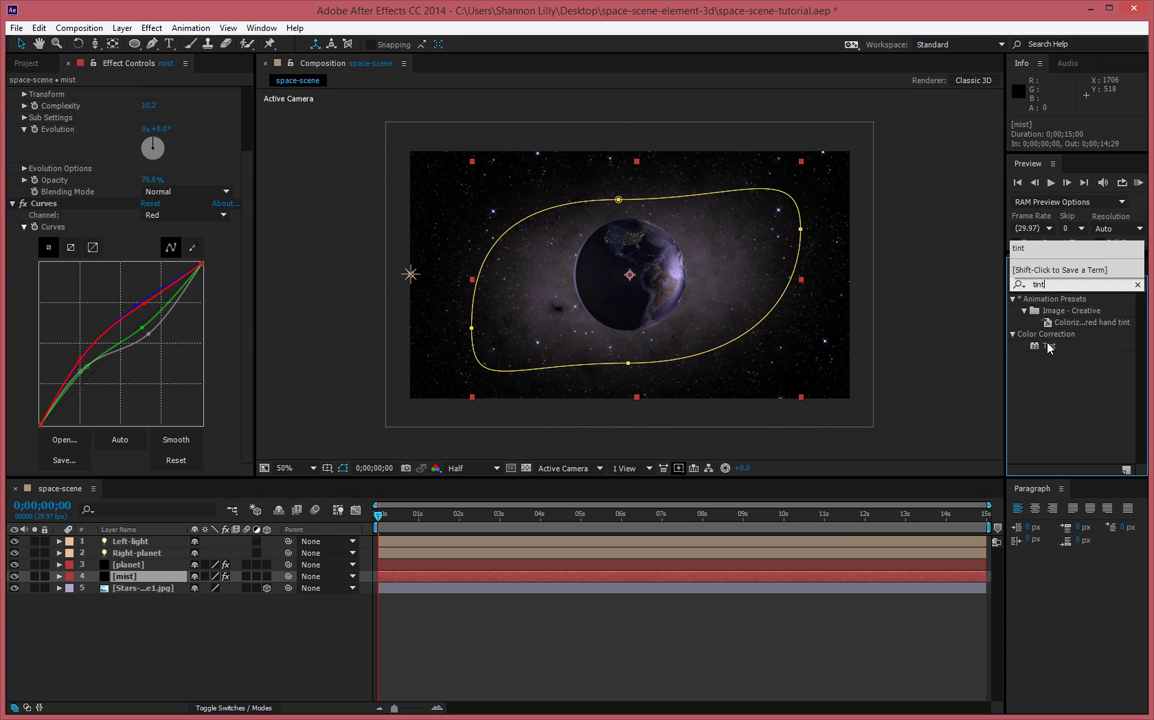
left_click_drag(1048, 347, 138, 572)
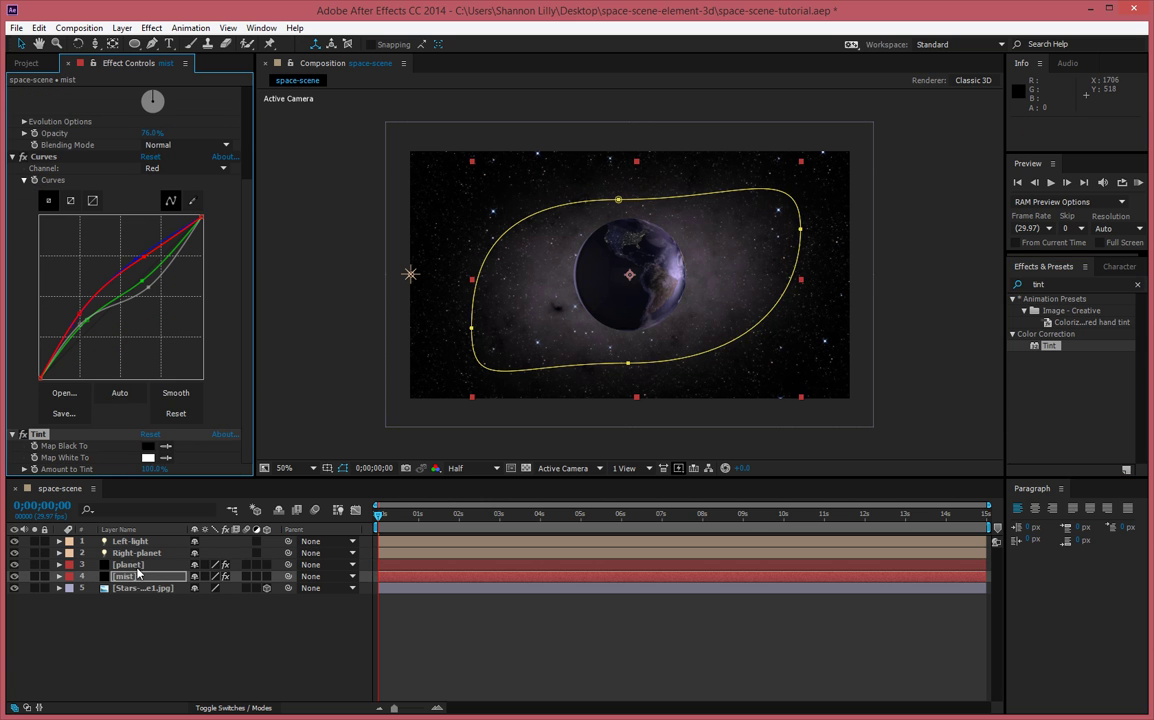
Set the Tint effect's Map White To color to light purple AB8ADD.
left_click(148, 457)
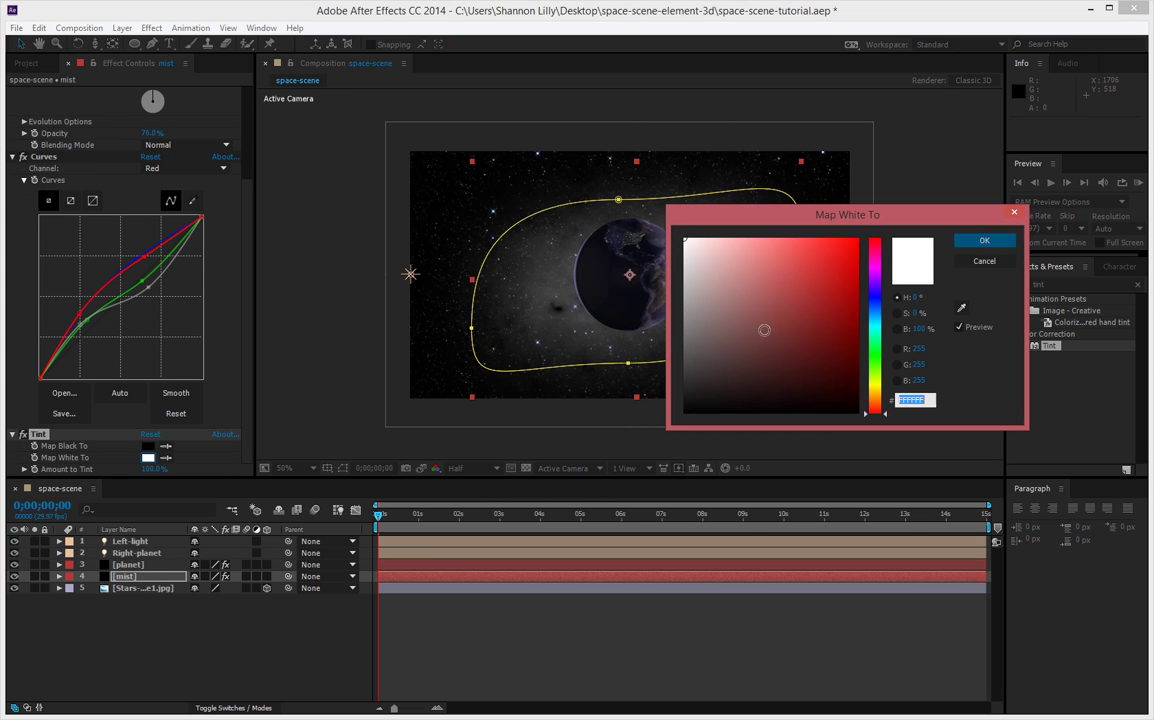
left_click(875, 286)
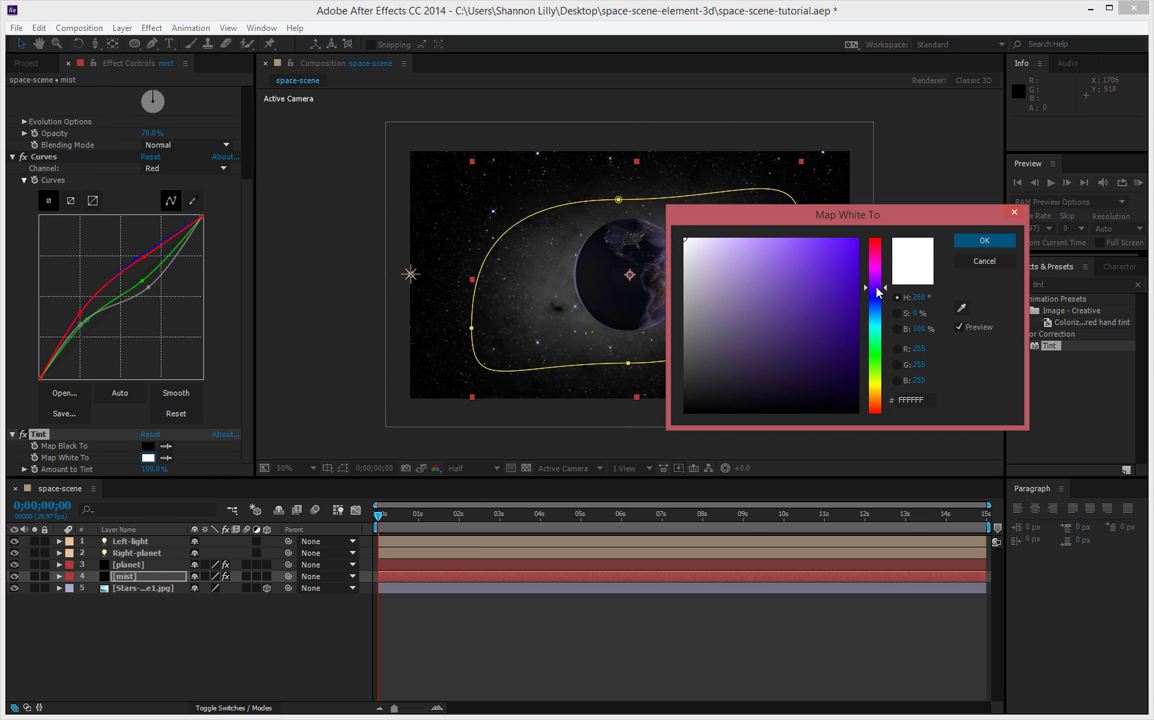
mouse_move(754, 247)
left_mouse_down()
mouse_move(693, 228)
mouse_move(748, 270)
mouse_move(759, 264)
mouse_move(749, 261)
left_mouse_up()
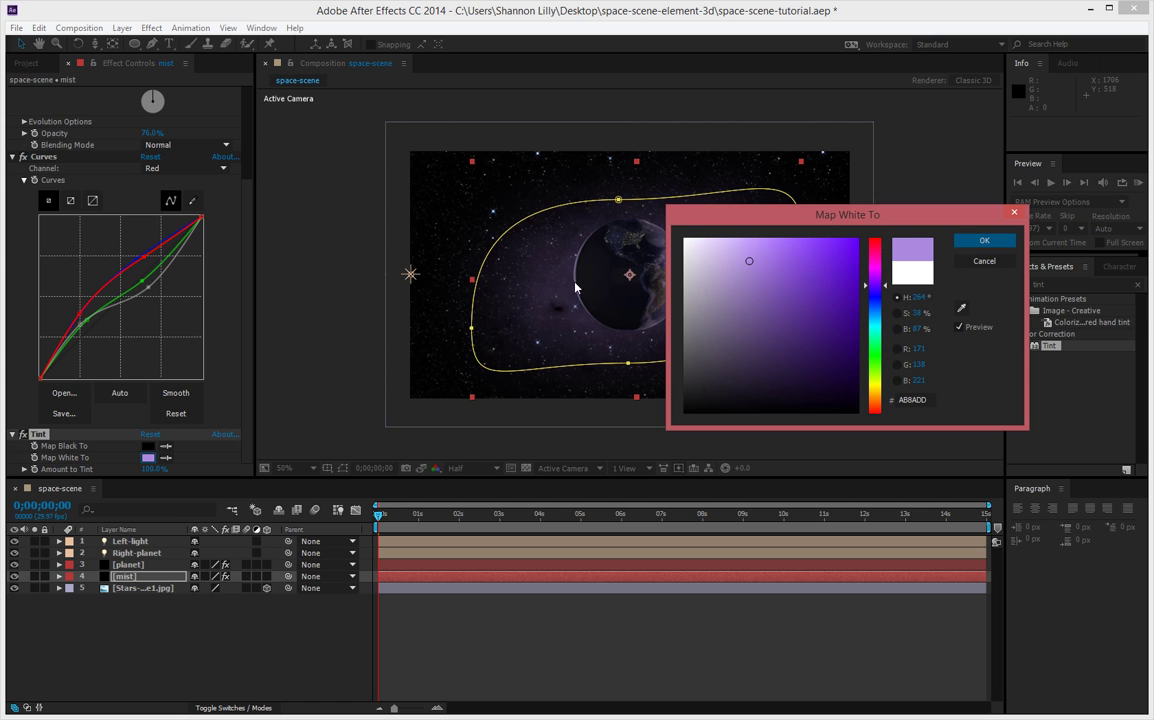
left_click(978, 241)
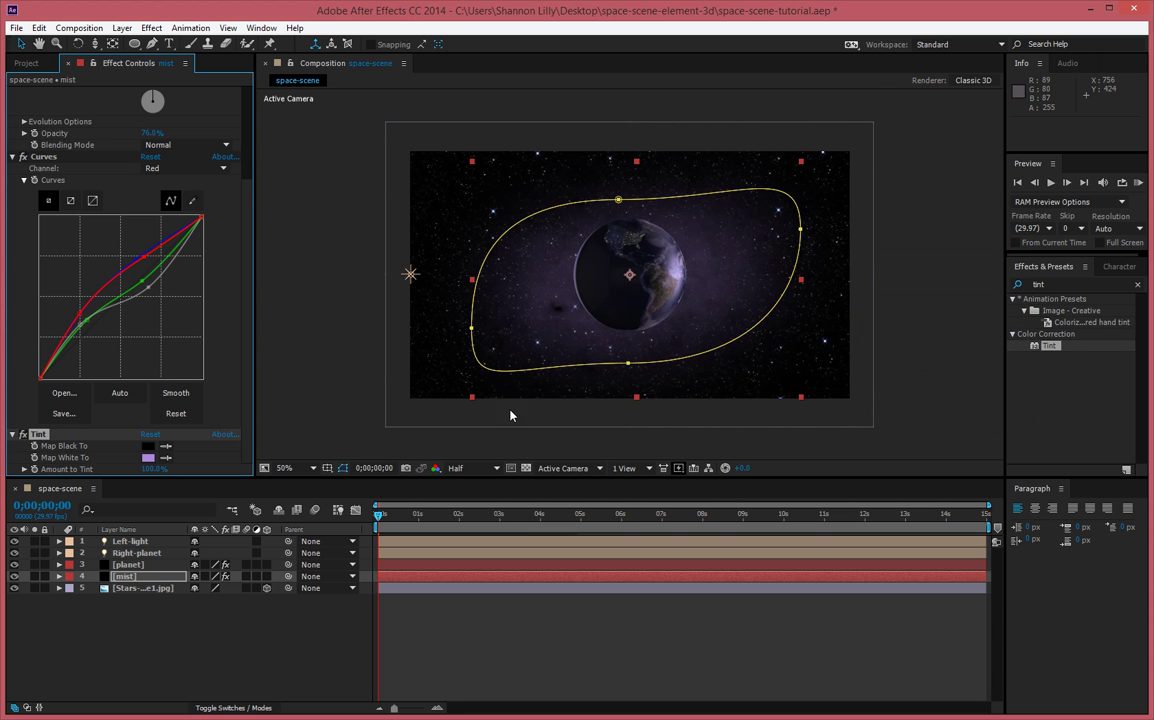
Add an Outer Glow layer style to the planet layer.
left_click(123, 566)
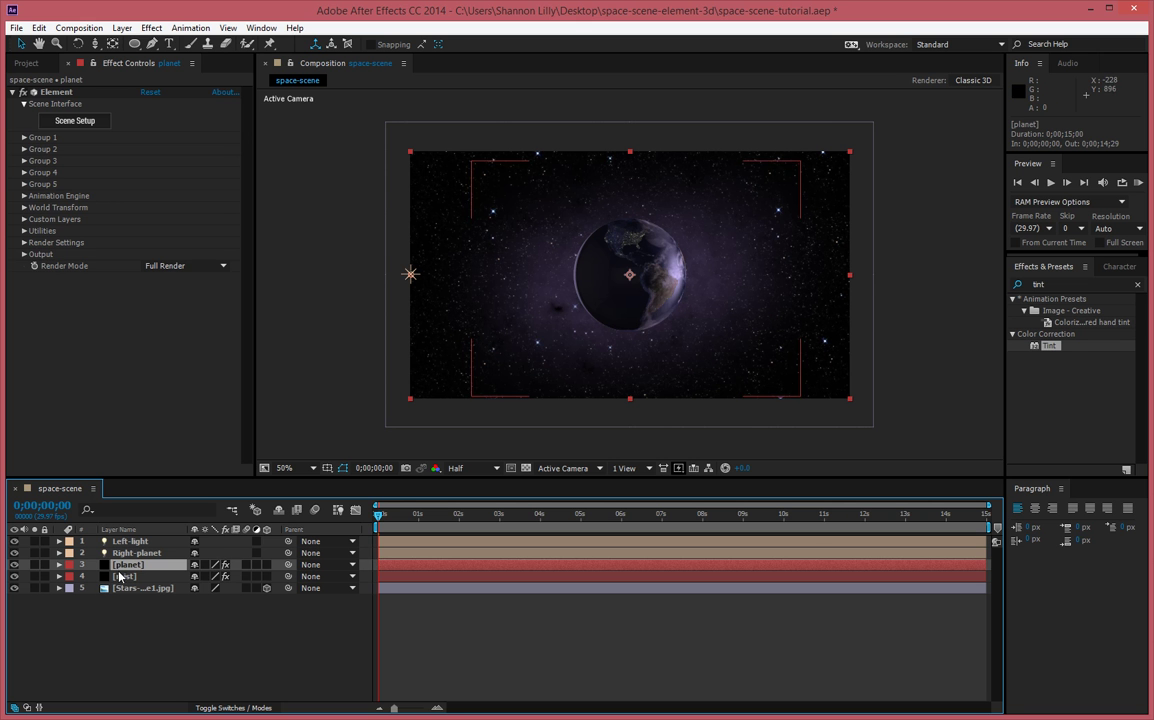
left_click(121, 27)
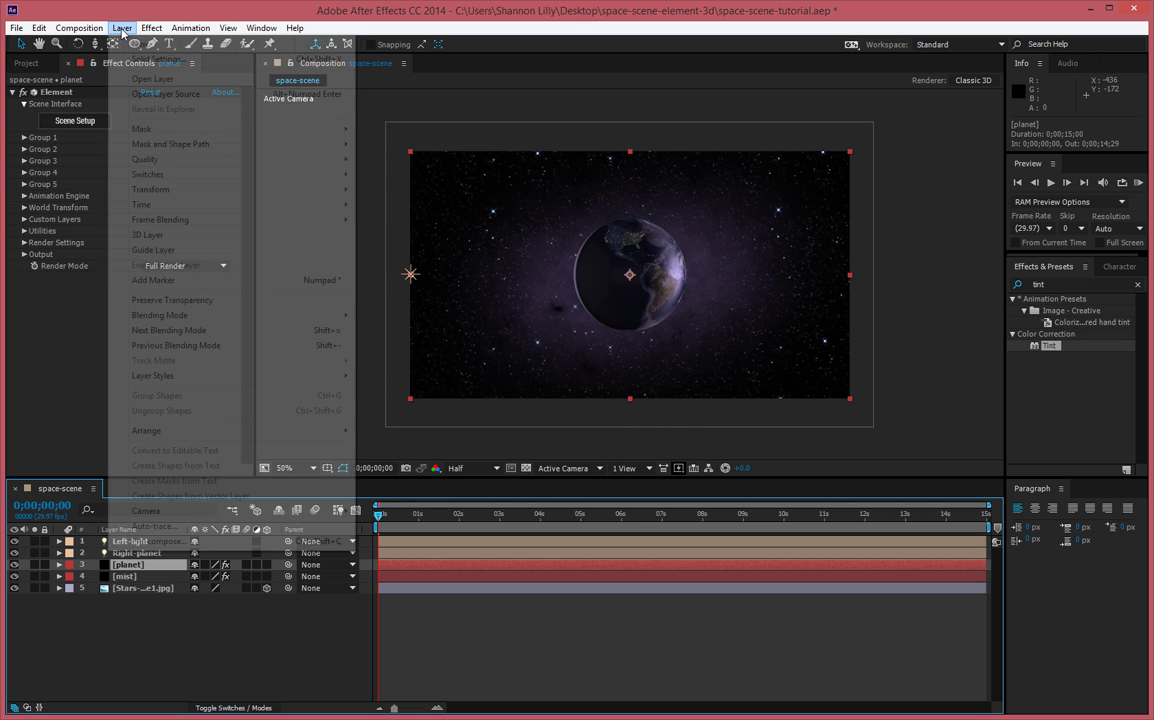
mouse_move(220, 377)
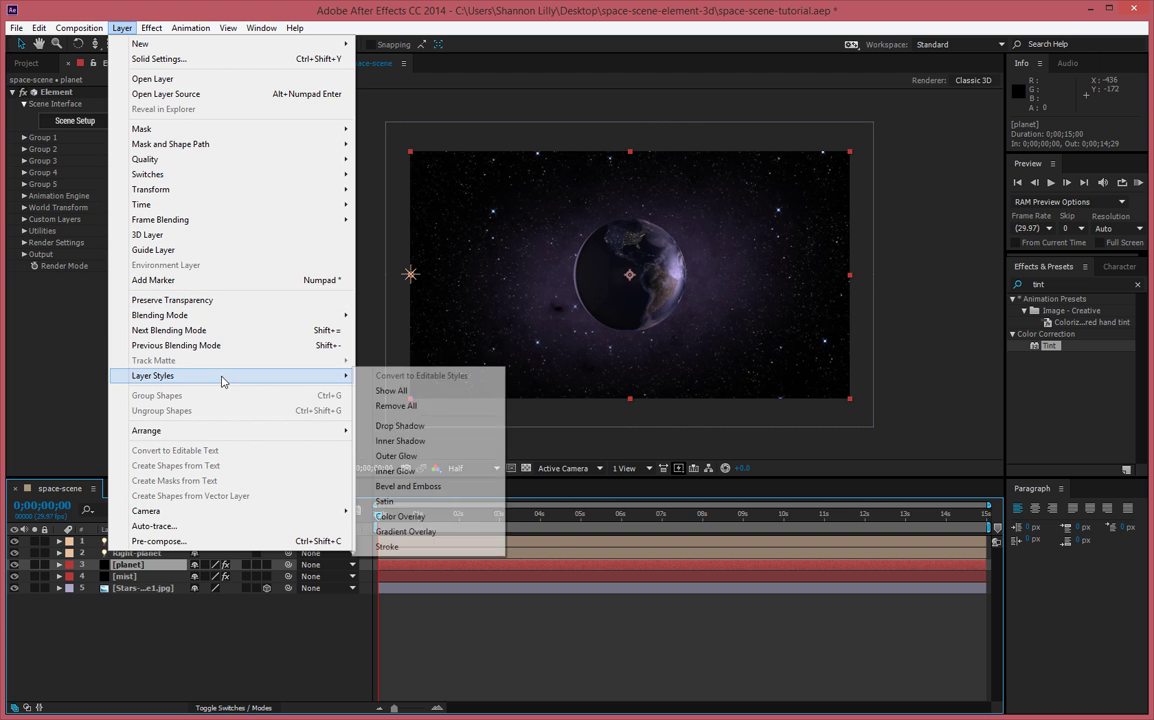
left_click(400, 456)
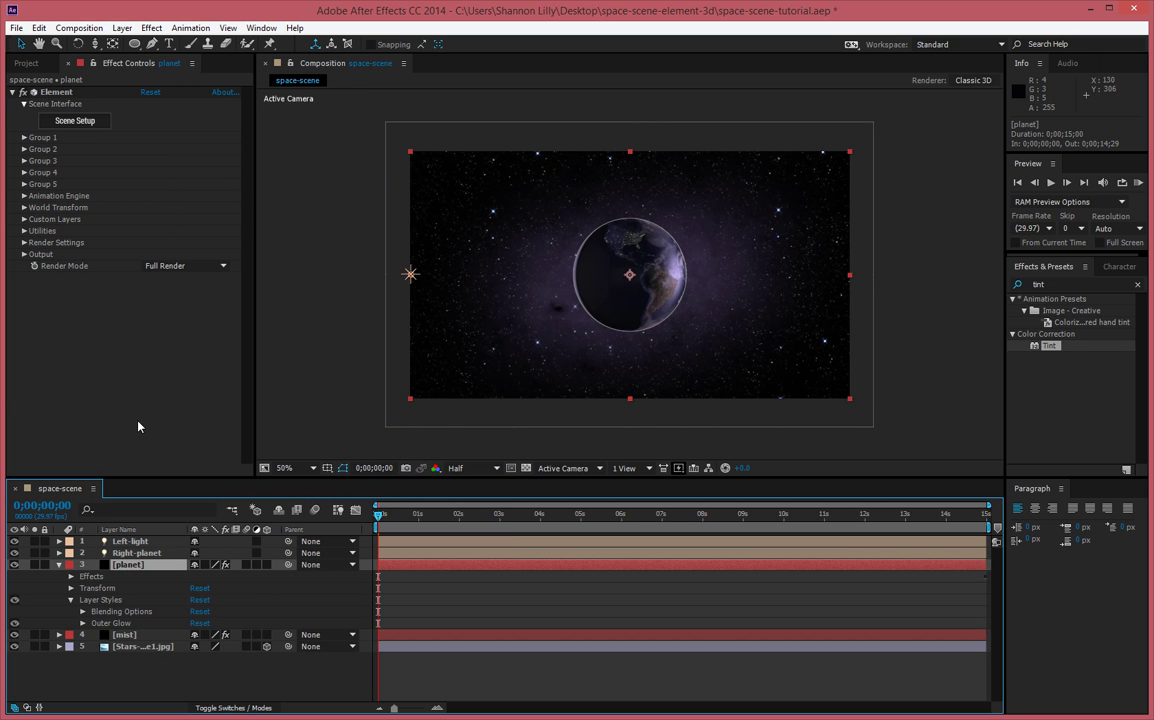
Set the planet's Outer Glow color to light purple E9BEFF.
left_click(95, 601)
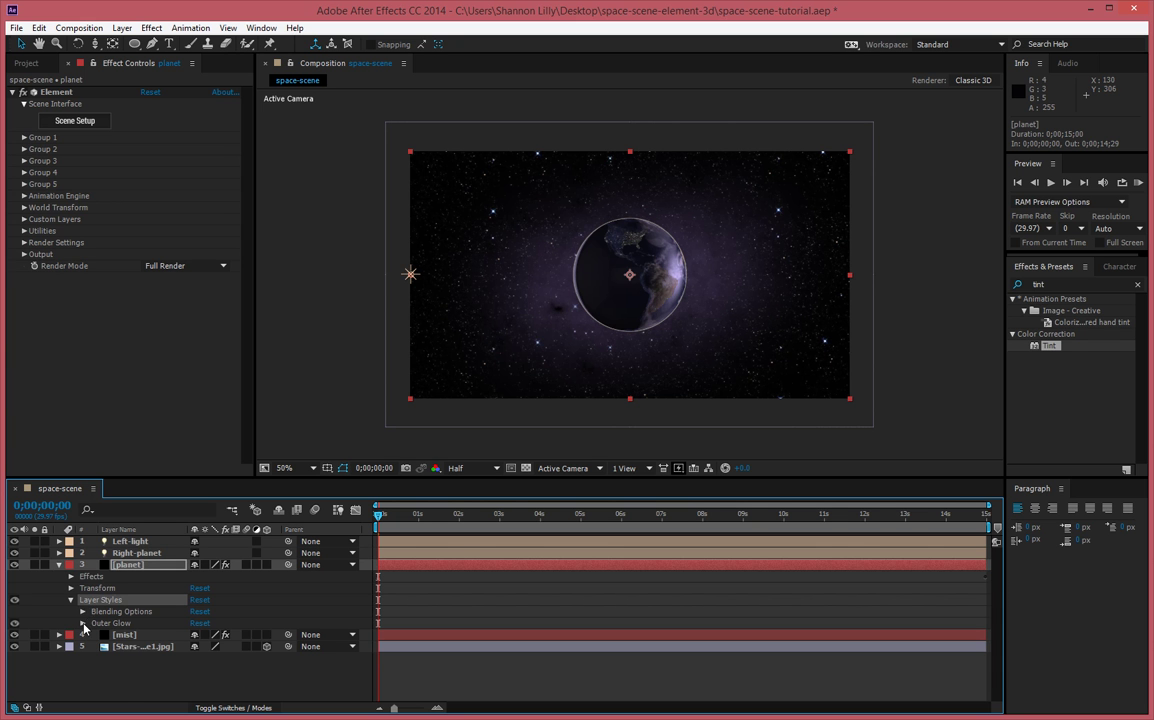
left_click(83, 623)
scroll(153, 623, "down", 1)
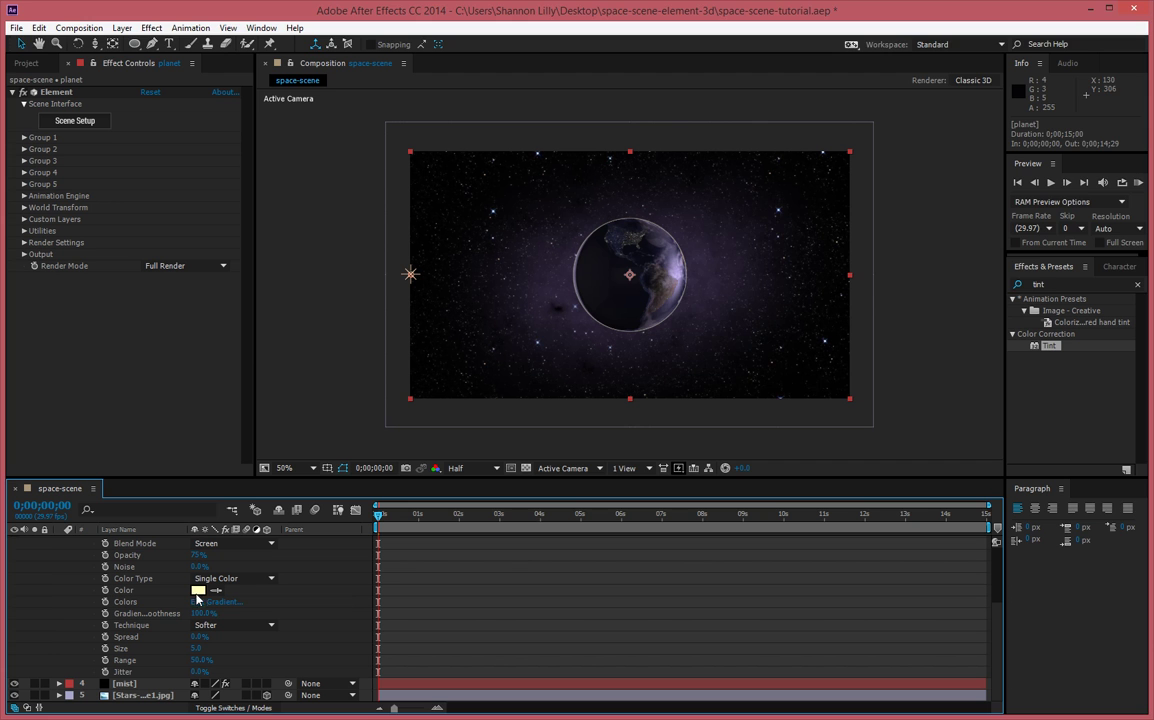
left_click(198, 590)
left_click(876, 279)
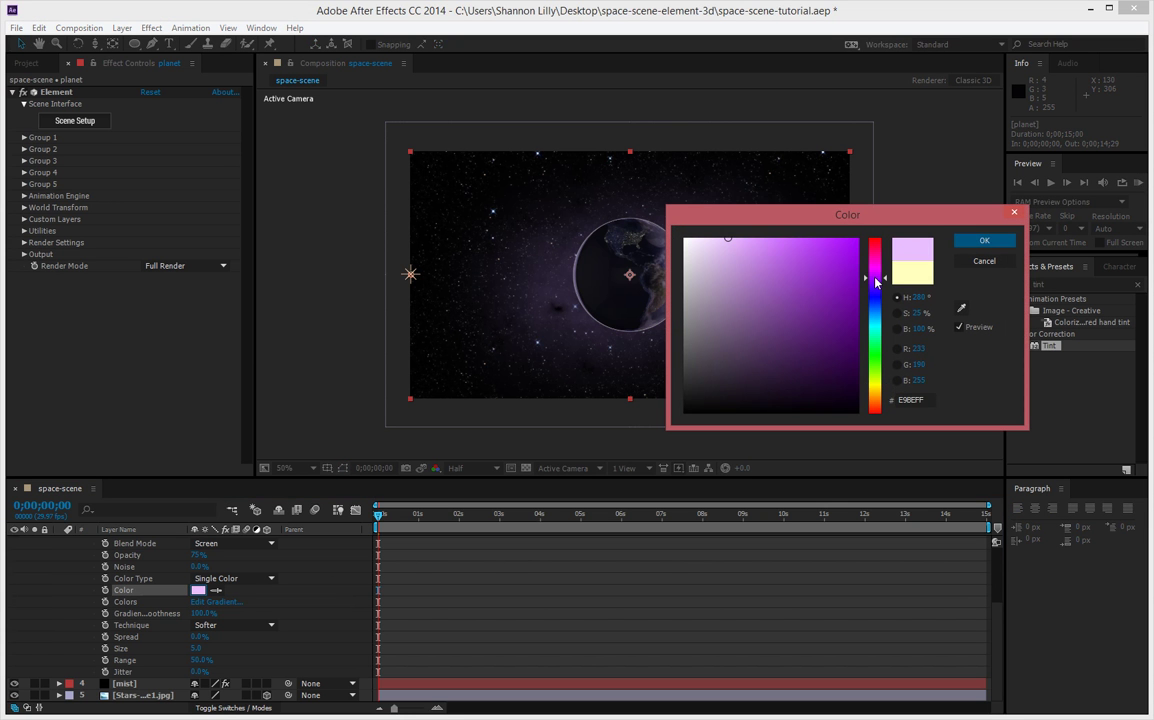
left_click(955, 243)
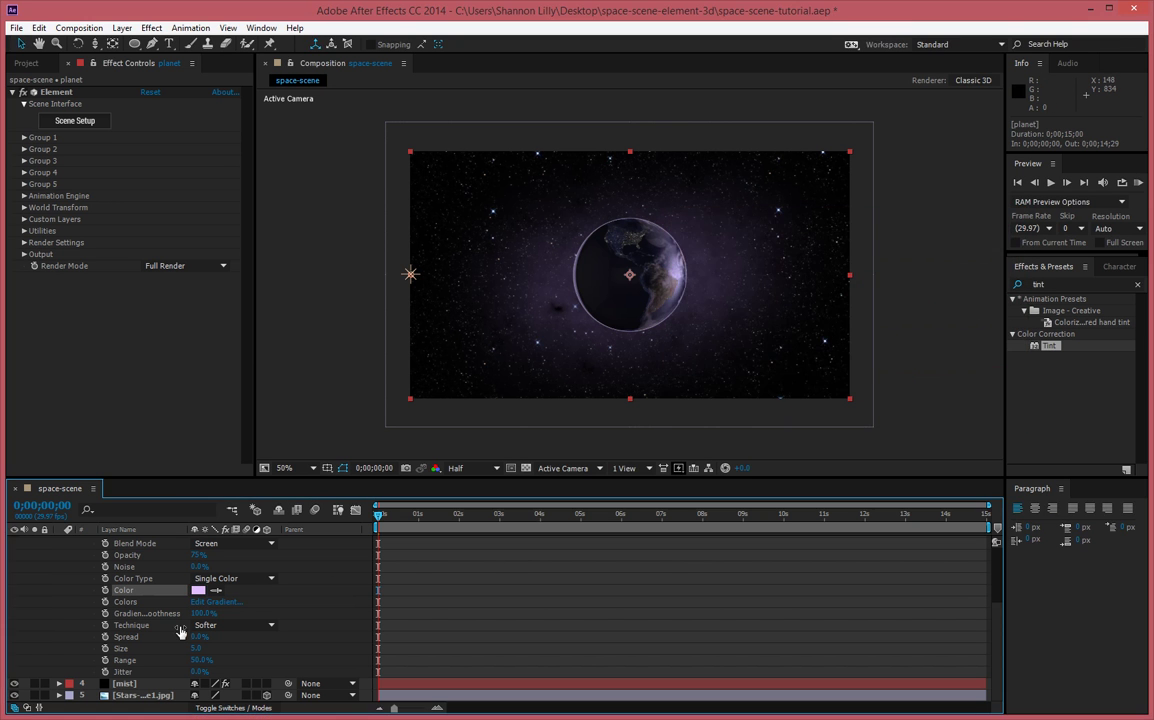
Set the planet's Outer Glow size to 52 and its opacity to 50%.
left_click_drag(195, 648, 214, 638)
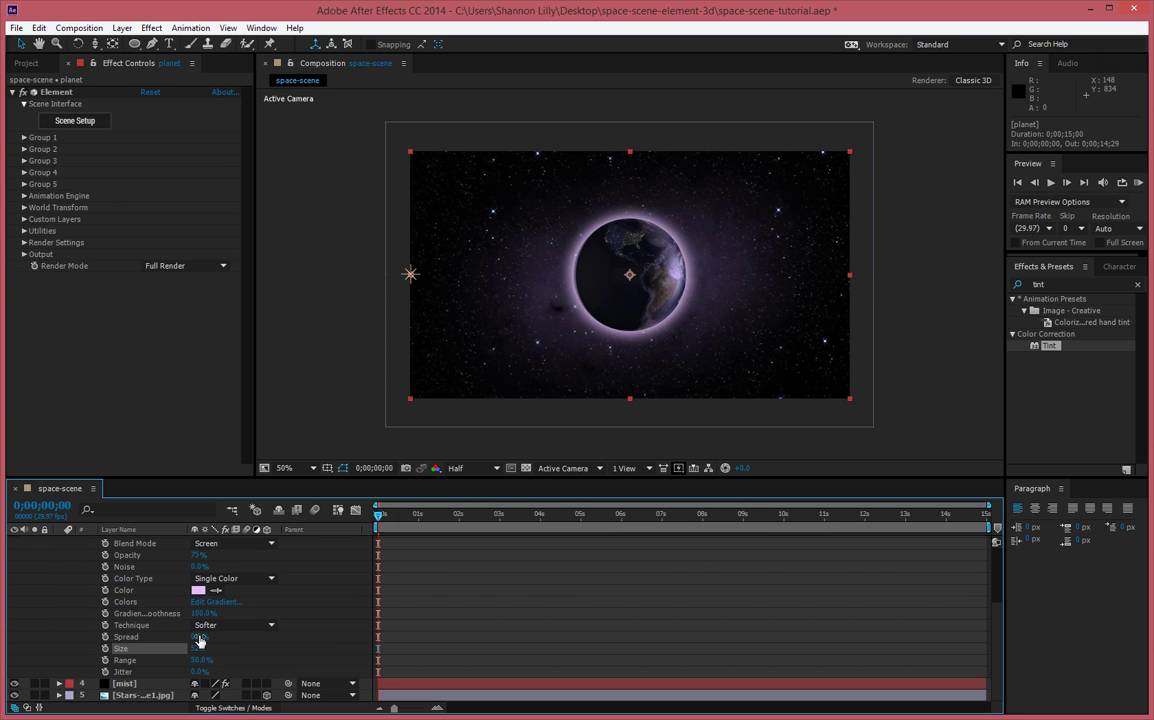
scroll(185, 590, "up", 1)
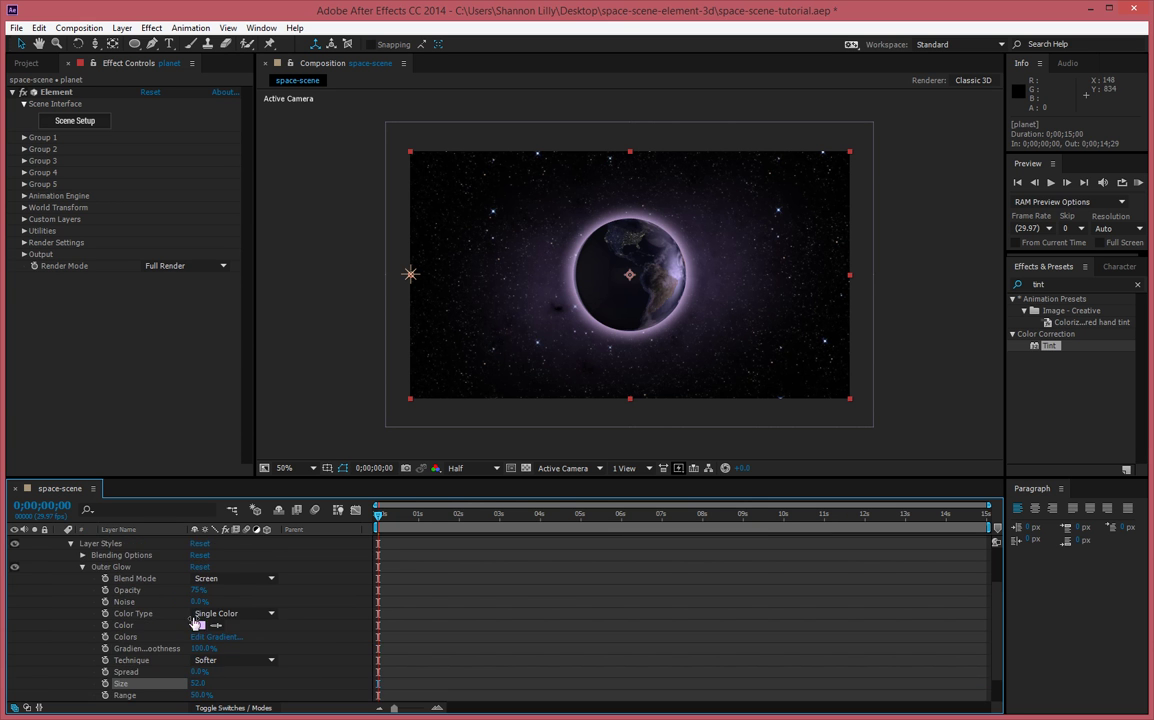
left_click_drag(199, 593, 181, 590)
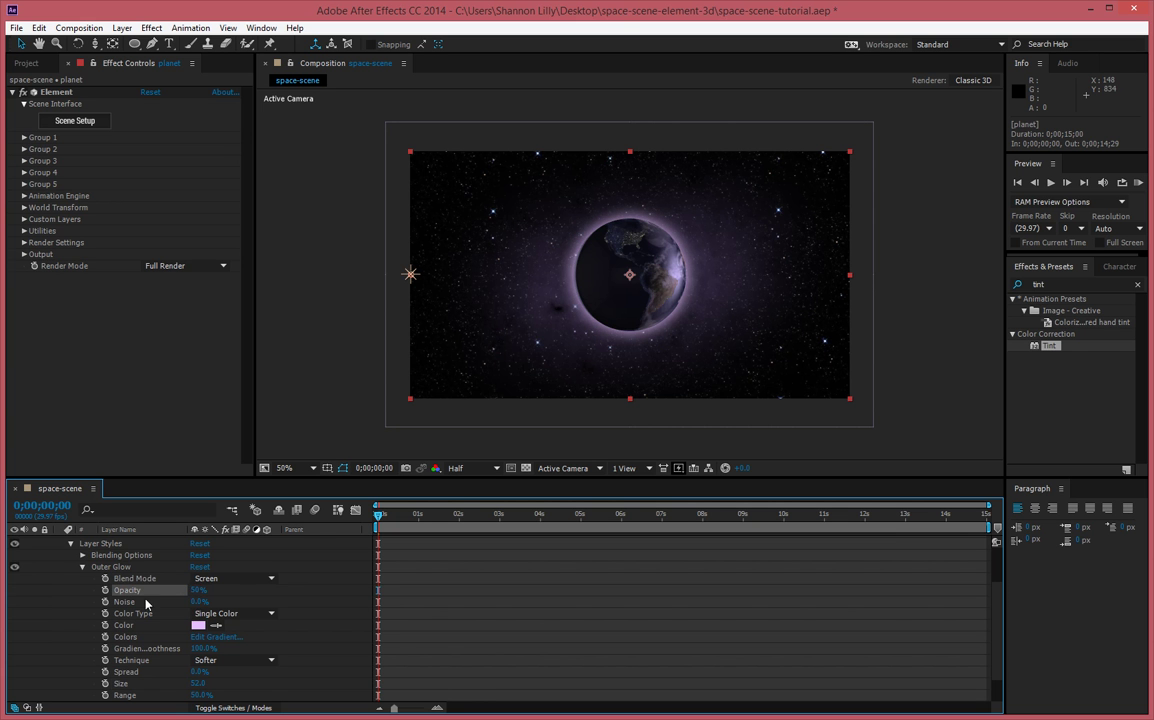
left_click(83, 567)
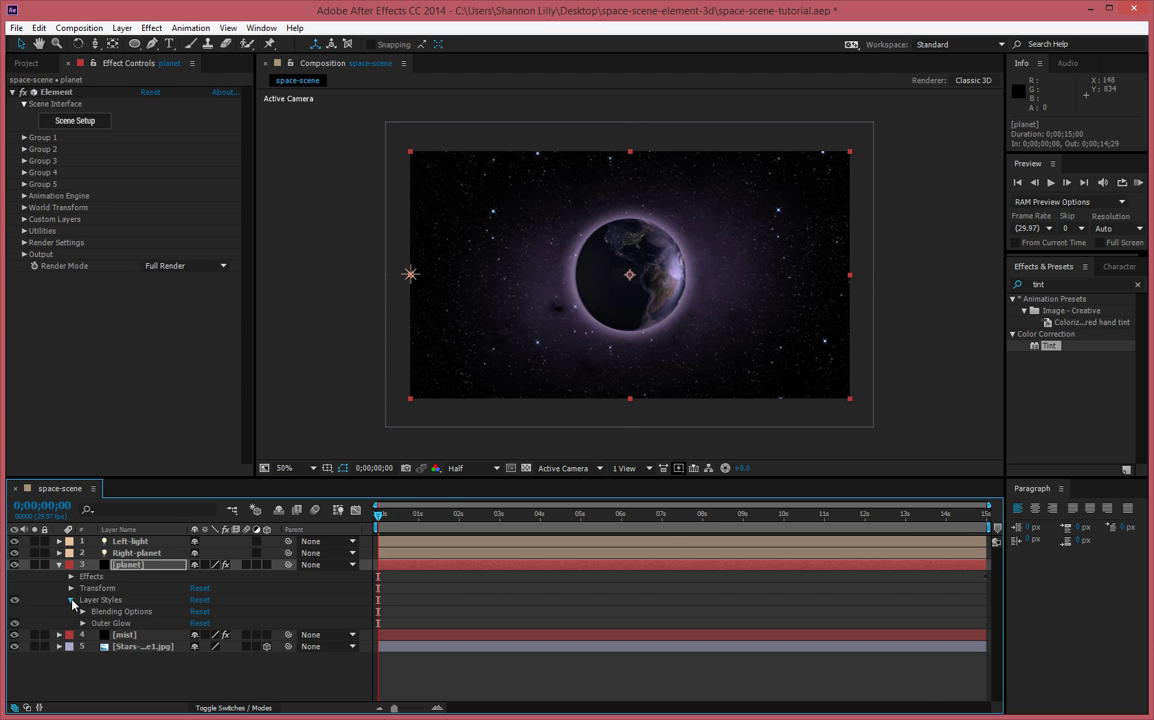
left_click(71, 600)
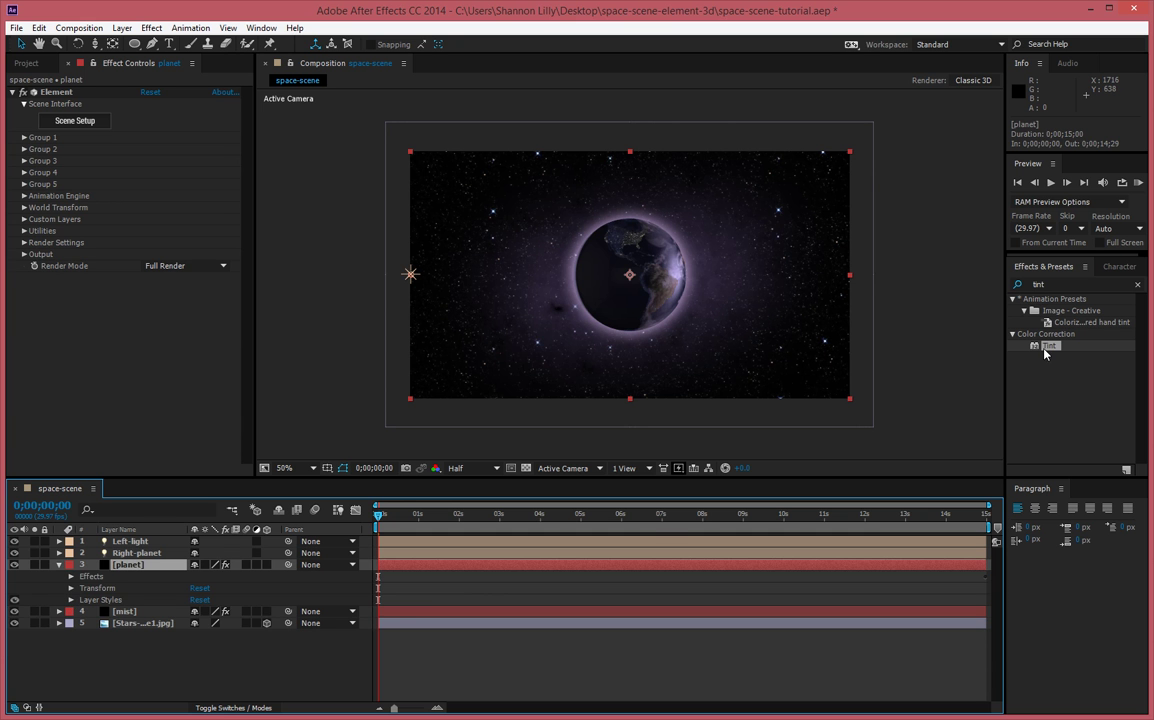
Apply the Tint effect to the planet layer, mapping white to light purple with a 48% tint amount.
left_click_drag(1045, 352, 128, 568)
left_click(148, 300)
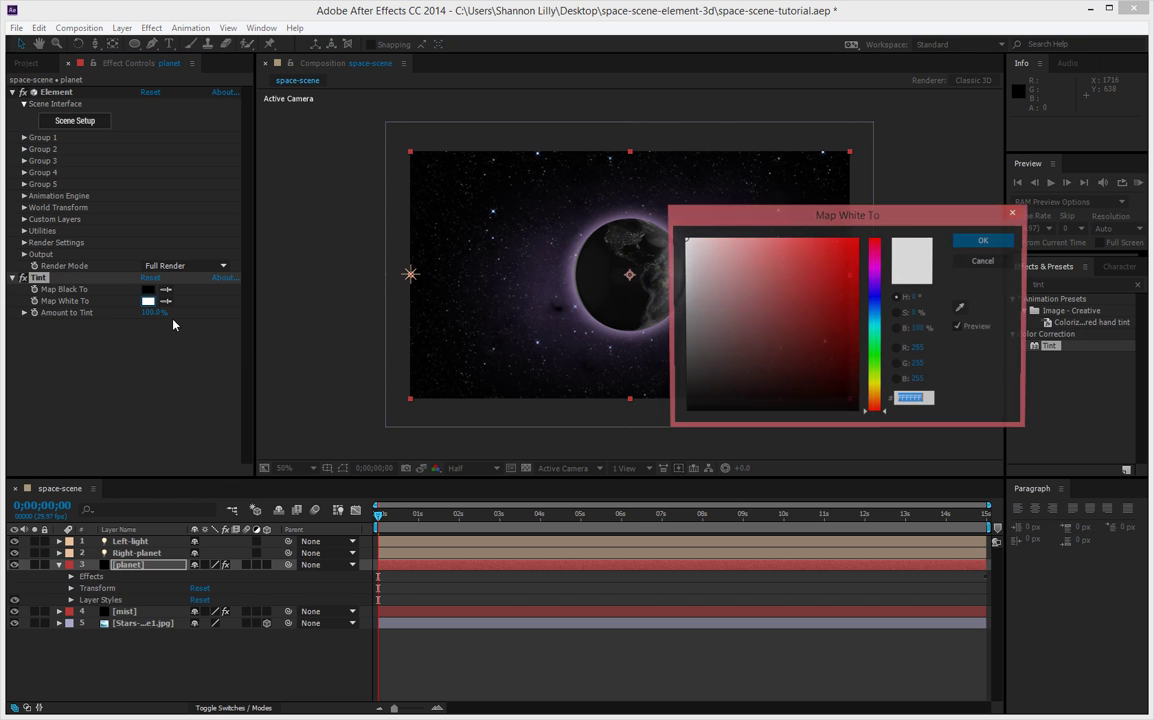
left_click(876, 285)
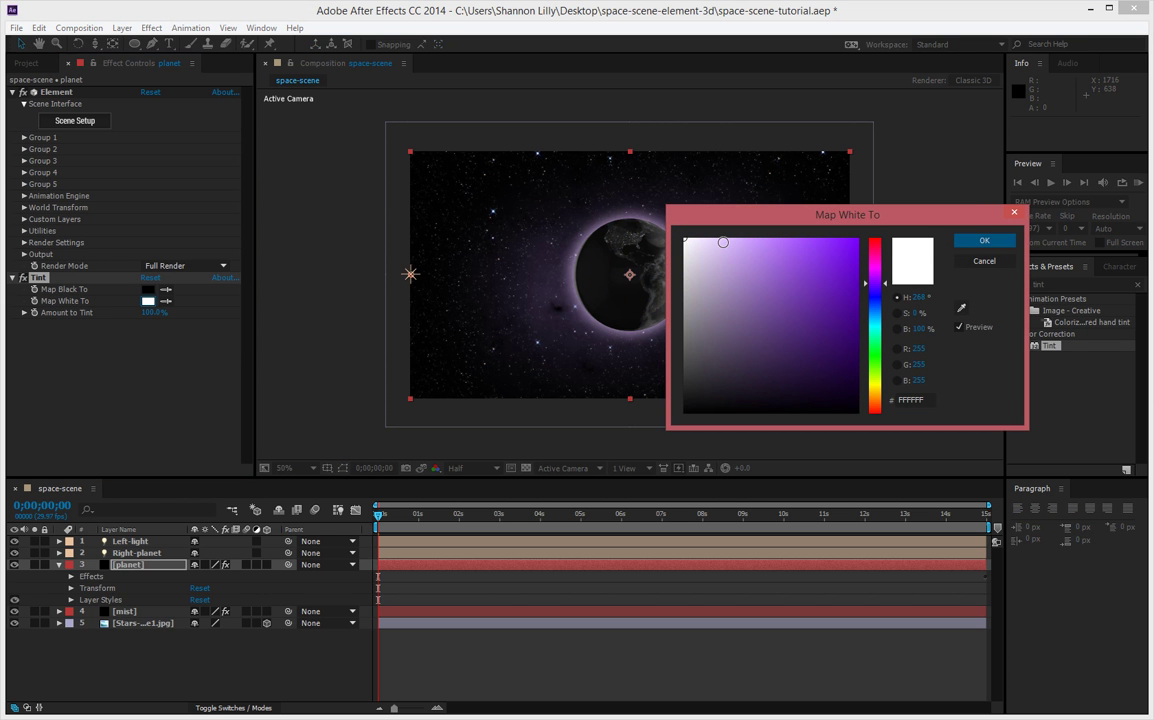
left_click(717, 242)
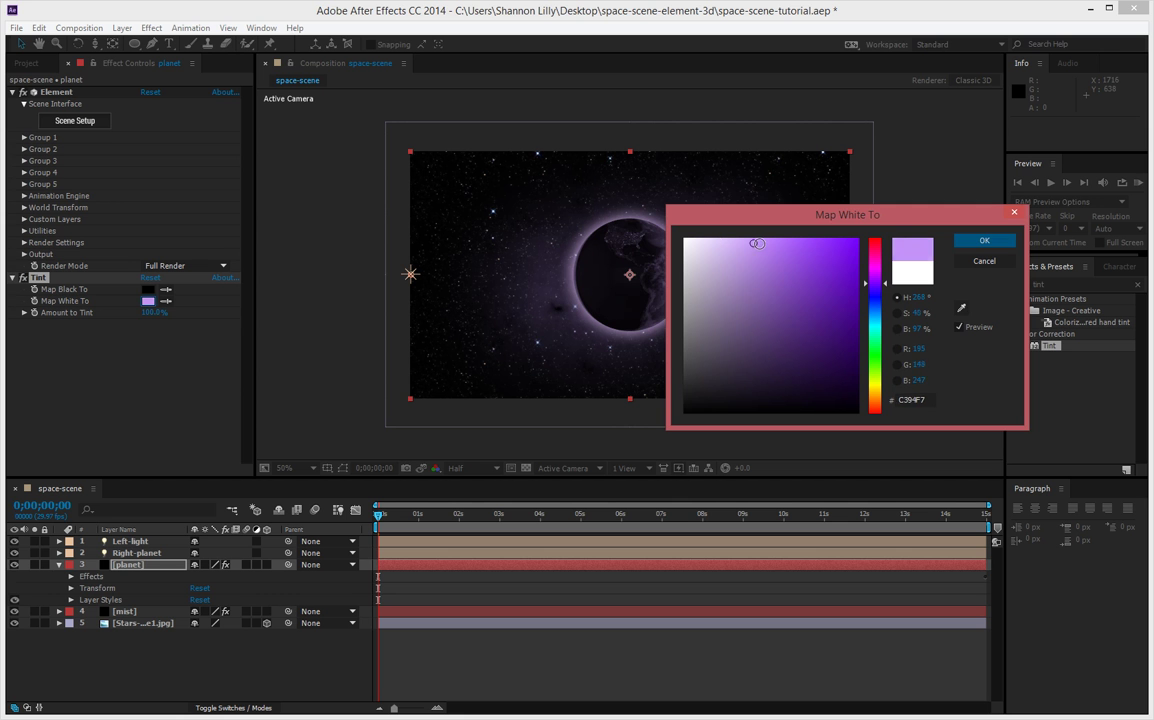
left_click(762, 243)
left_click(1000, 240)
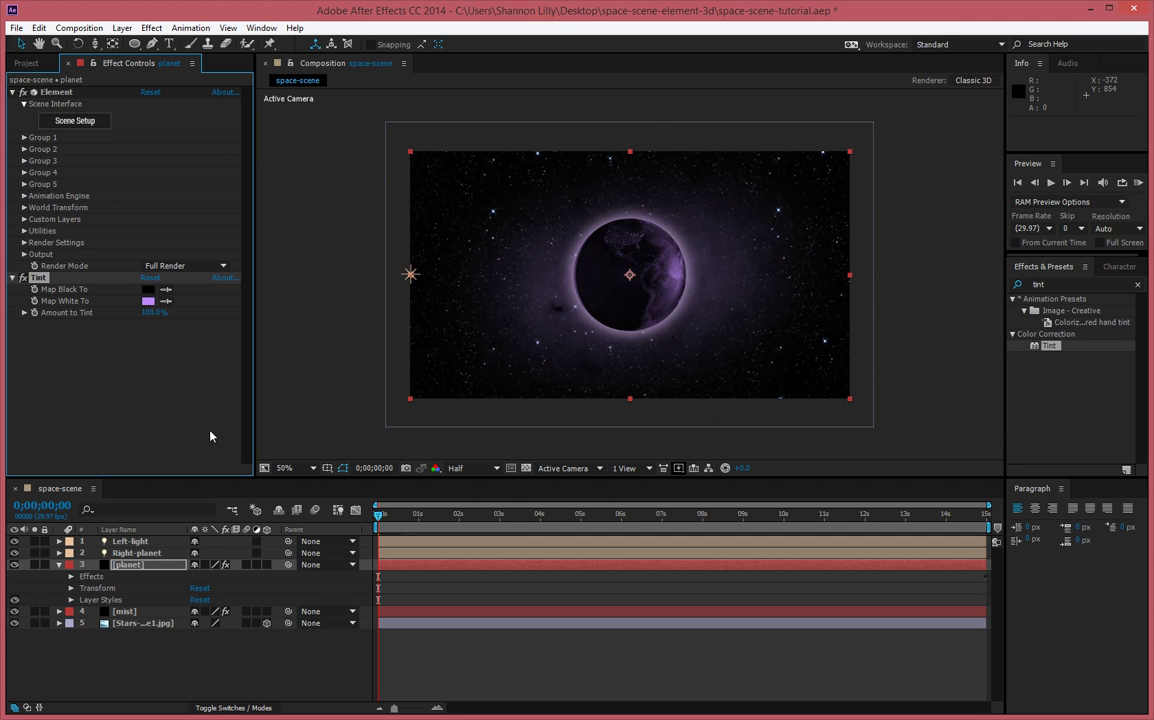
left_click_drag(158, 312, 100, 321)
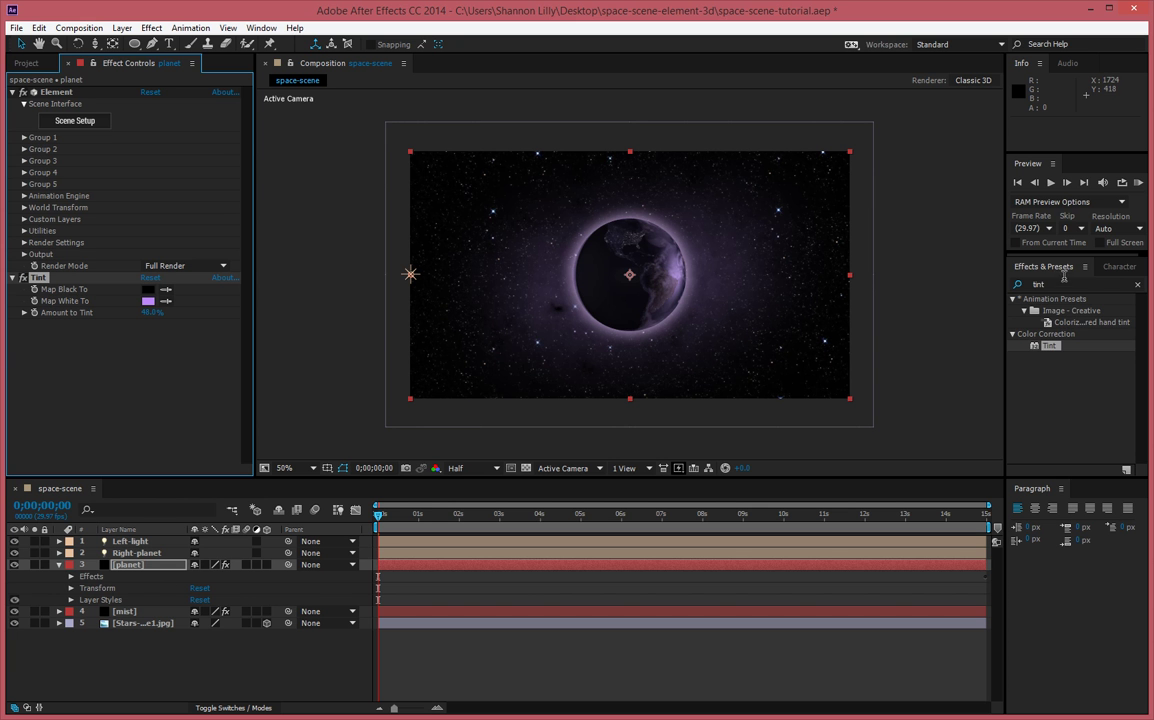
Search the effects for "curves" and apply the Curves effect to the planet layer.
key("ctrl+5")
type("curves")
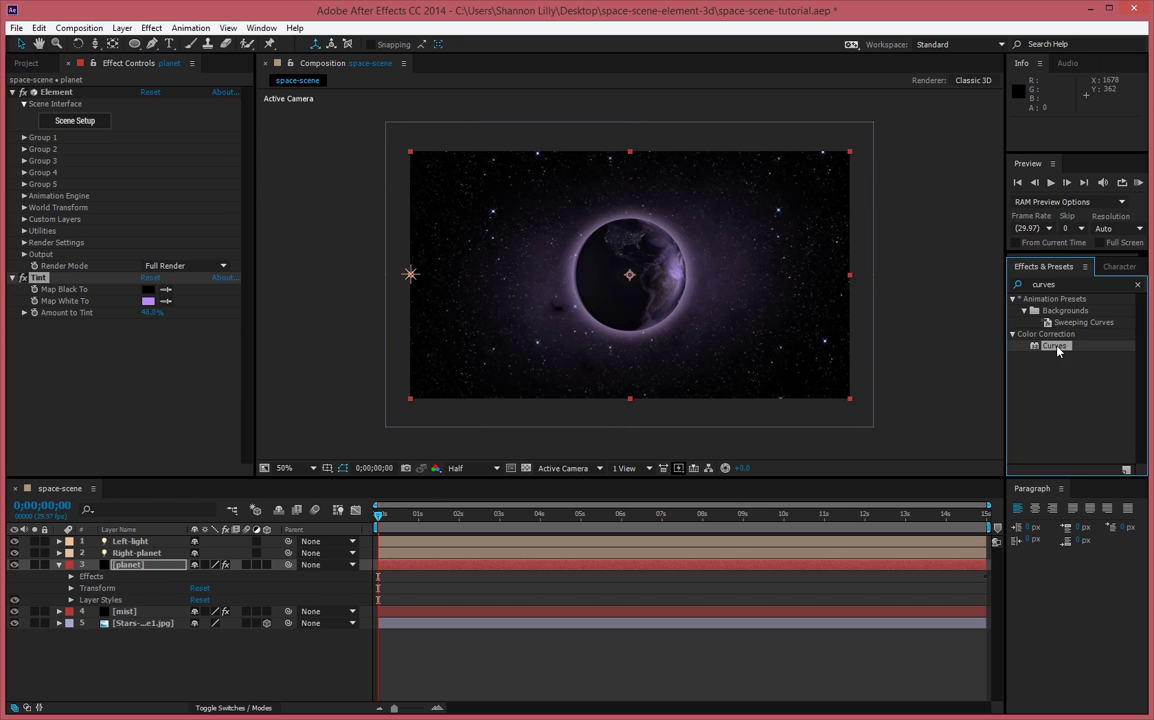
left_click_drag(1055, 346, 110, 280)
Raise the planet's RGB curve in the shadows and lower its Red channel curve slightly in the highlights.
left_click_drag(88, 378, 116, 354)
left_click_drag(155, 310, 160, 314)
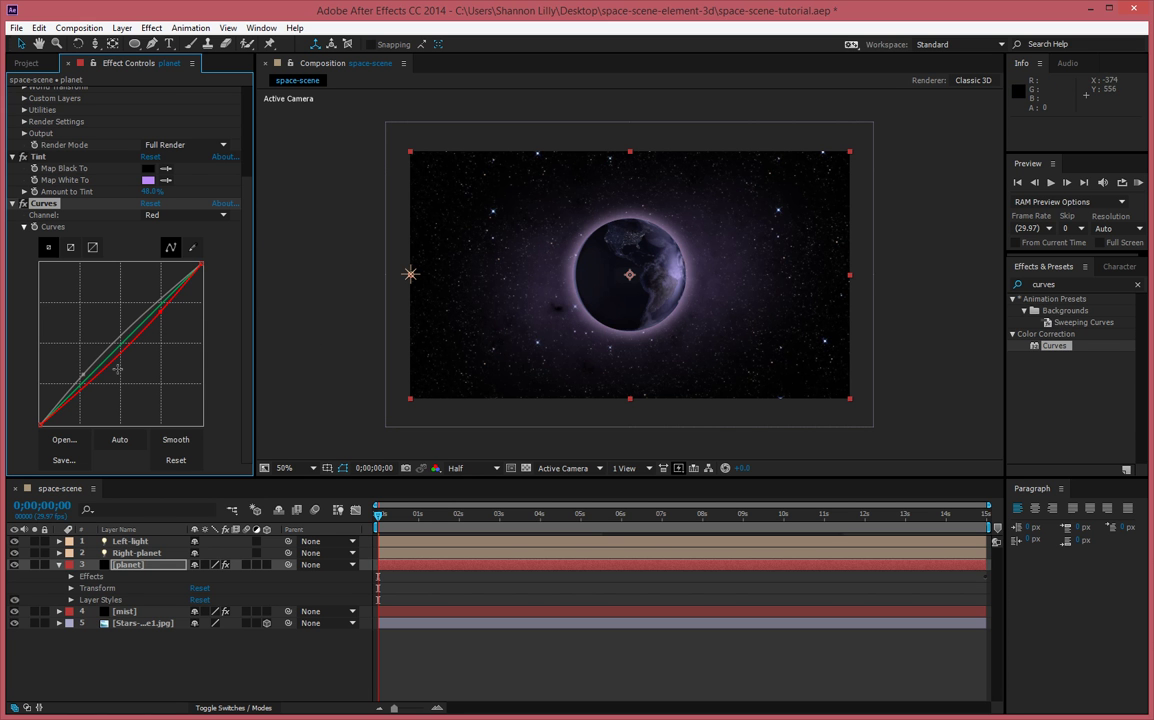
left_click_drag(84, 374, 86, 367)
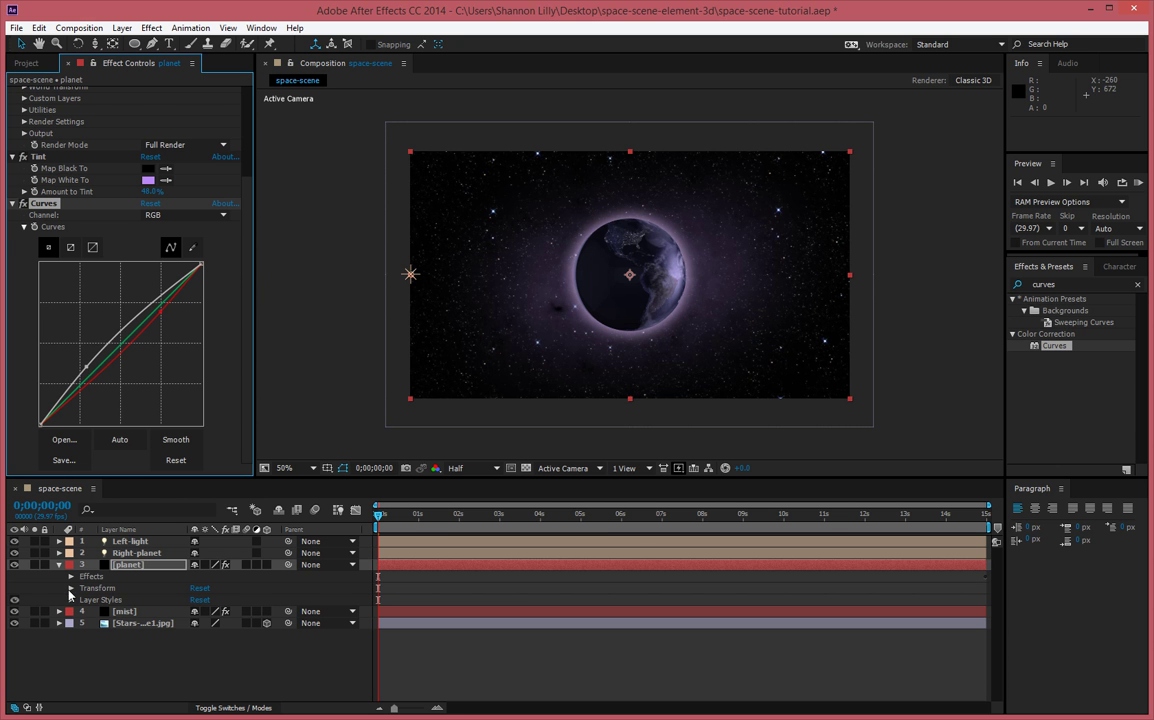
Raise the highlight point of the mist layer's RGB curve closer to the diagonal.
left_click(125, 612)
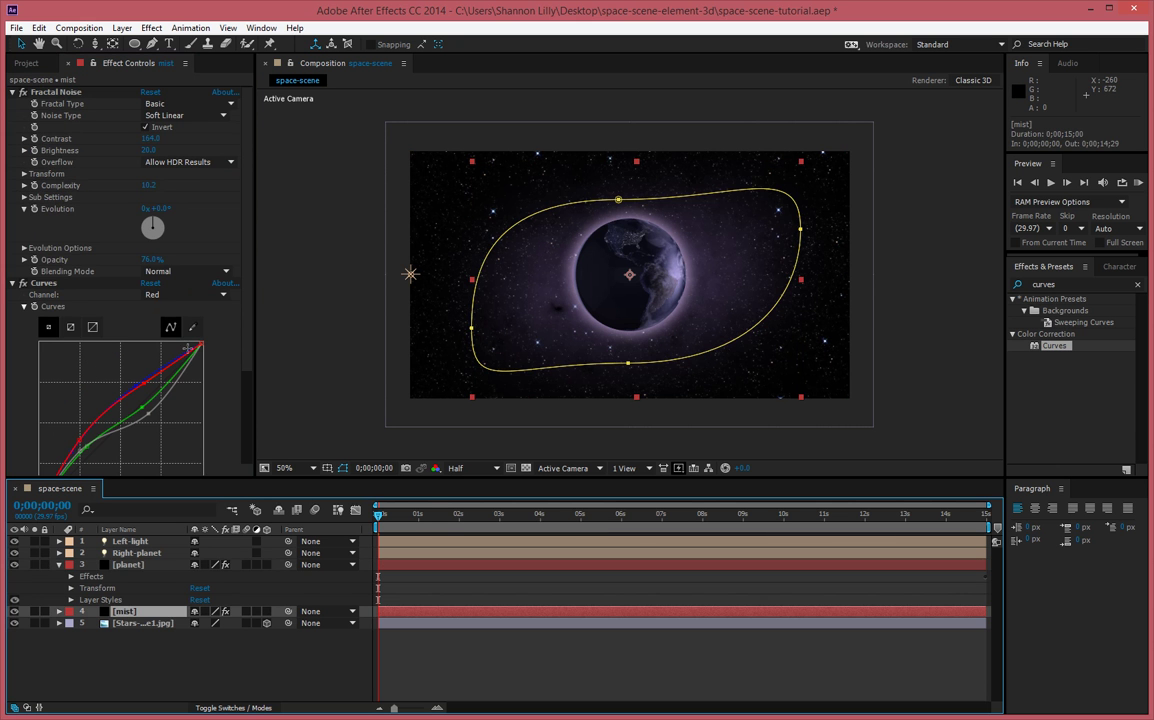
left_click(183, 294)
left_click(178, 309)
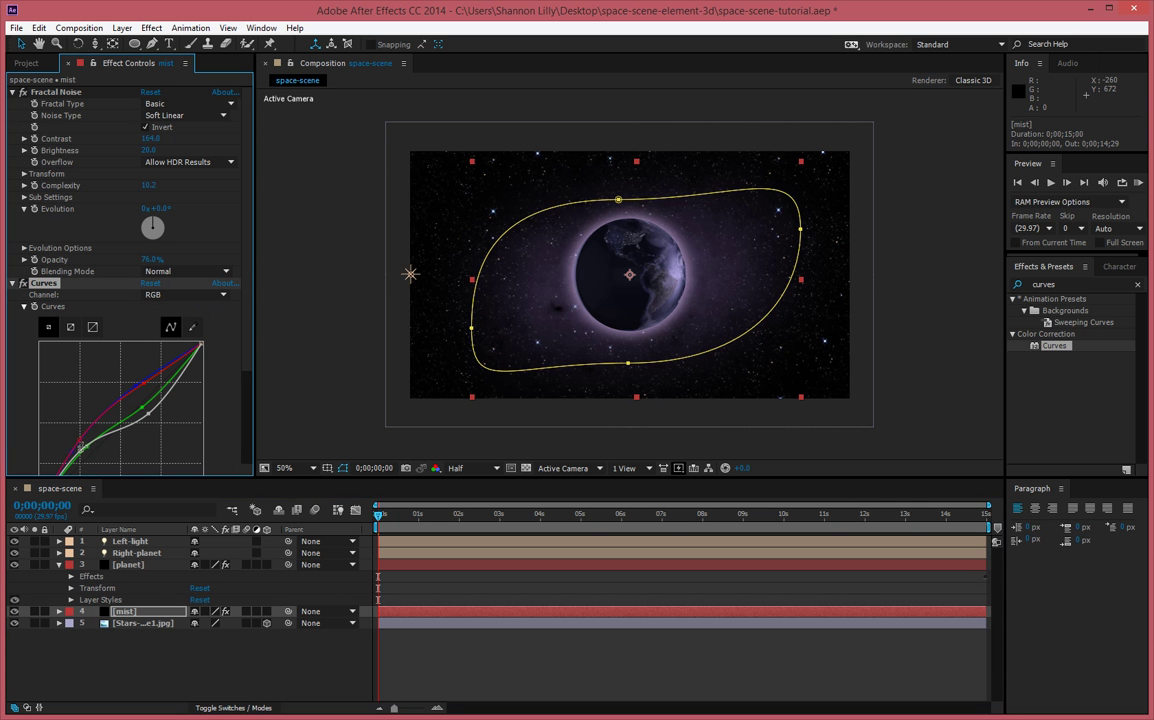
left_click_drag(84, 447, 135, 412)
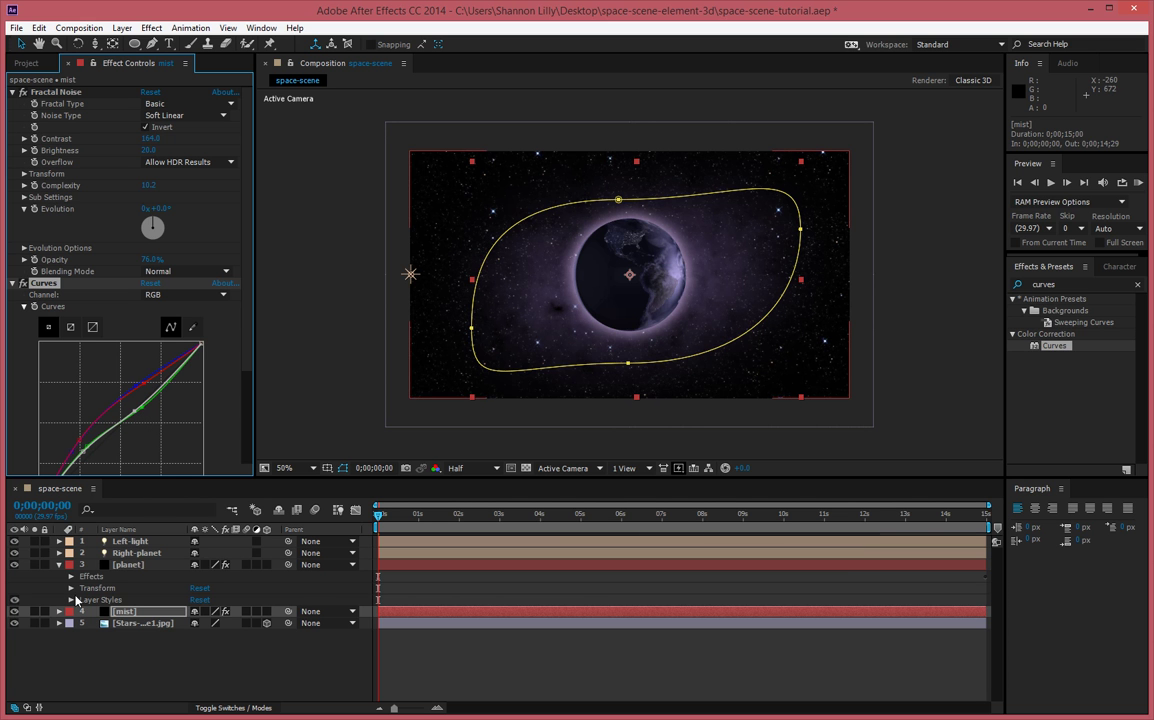
Lower the planet's Outer Glow opacity to 32% and deselect the layer.
left_click(72, 600)
left_click(104, 623)
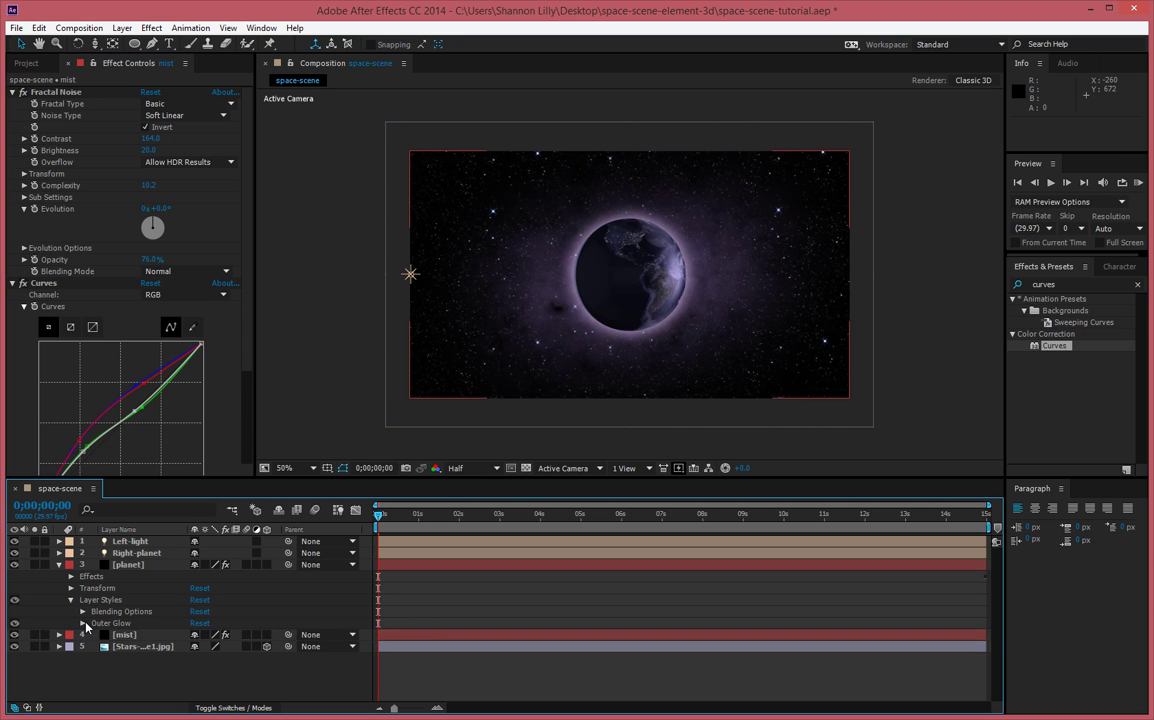
left_click(187, 578)
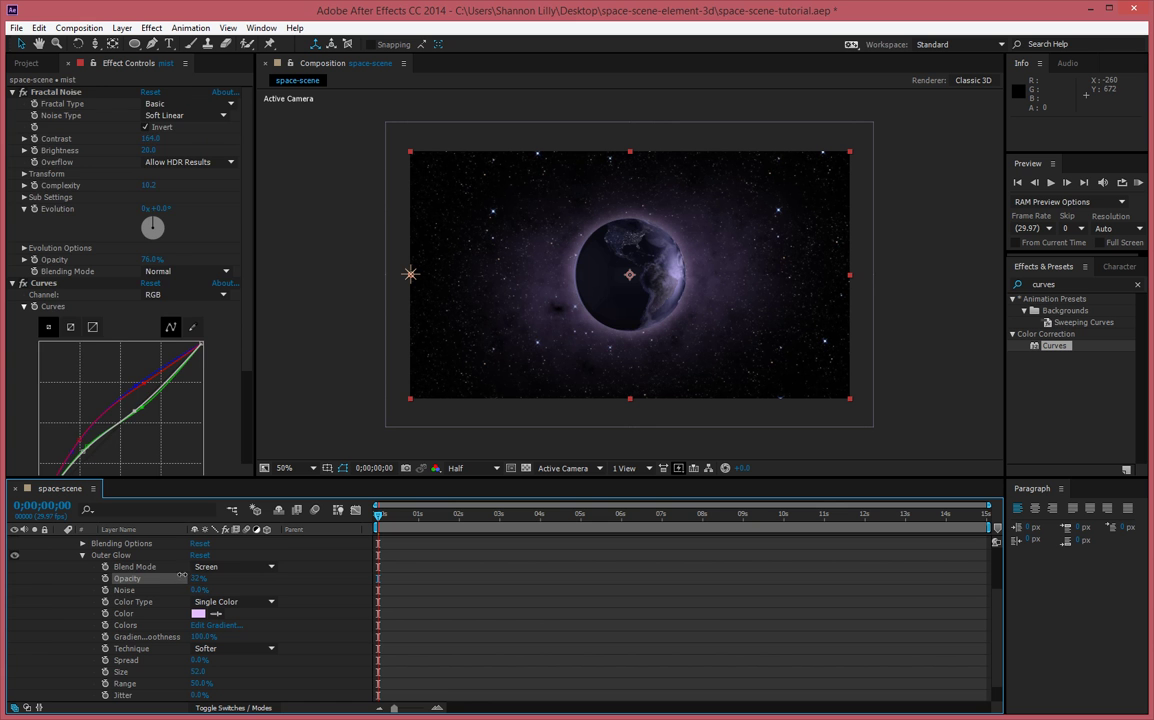
left_click(84, 556)
left_click(60, 566)
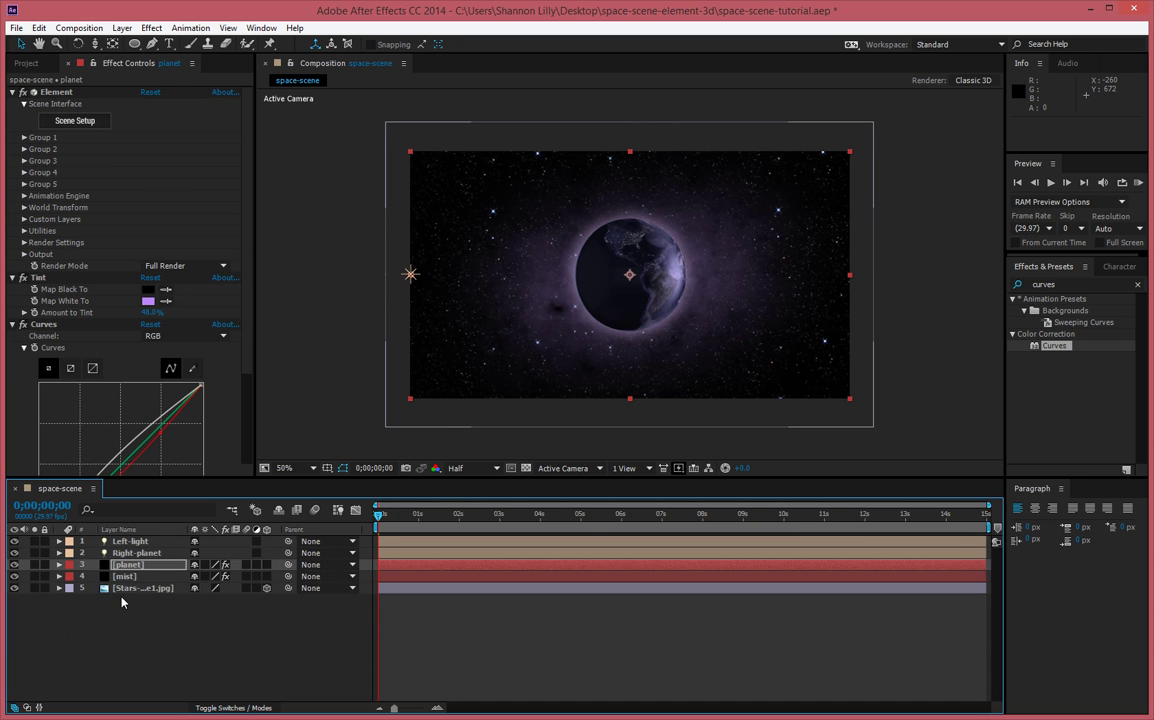
left_click(245, 630)
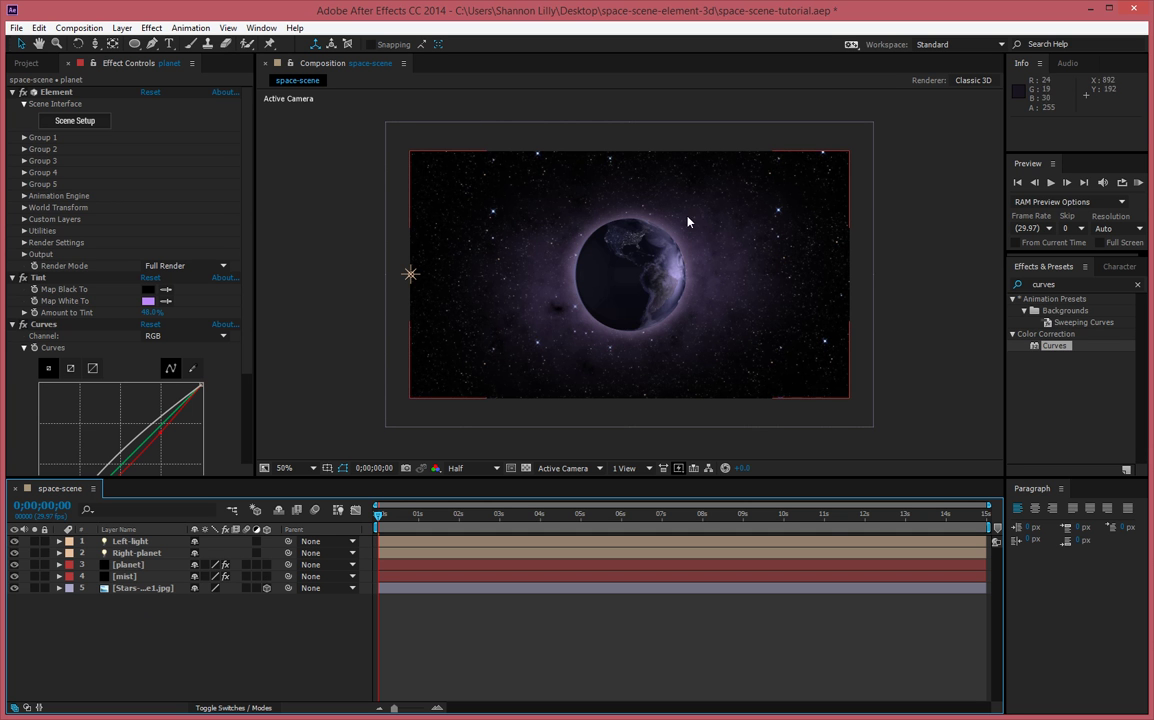
Move Left-light farther left and up to about X -24480, Y -4853 and save the project.
left_click(126, 542)
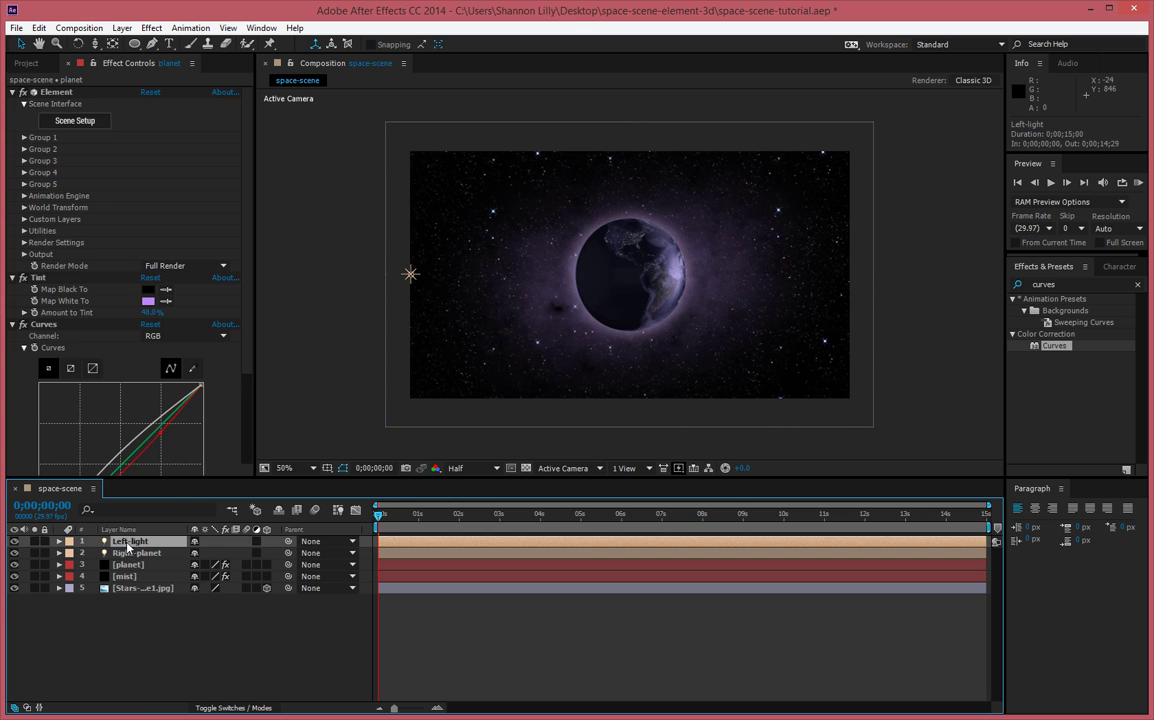
left_click(446, 281)
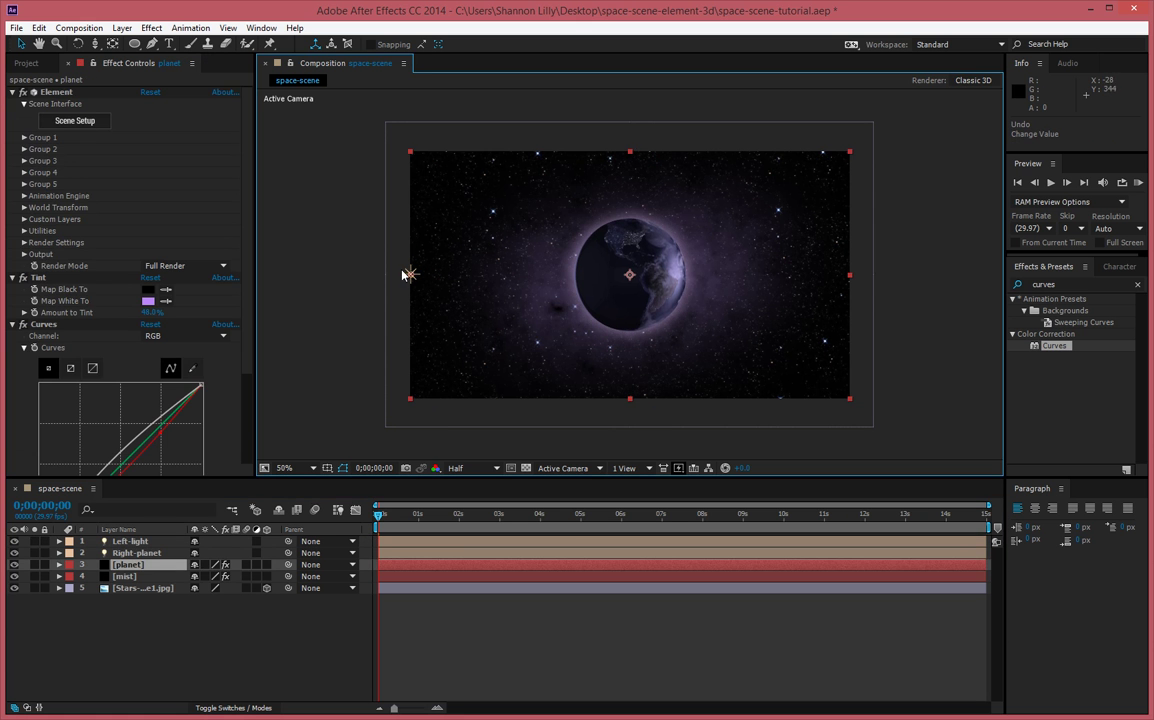
left_click(410, 275)
left_click_drag(436, 282, 270, 297)
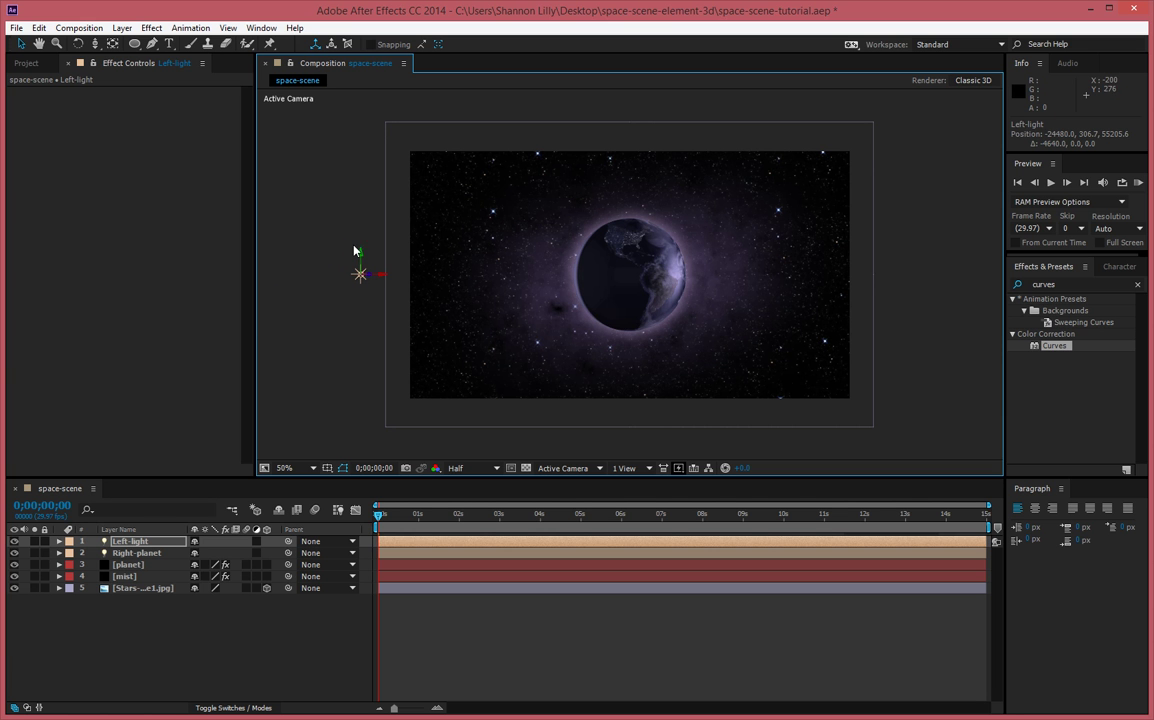
left_click_drag(362, 258, 362, 195)
left_click_drag(398, 68, 420, 95)
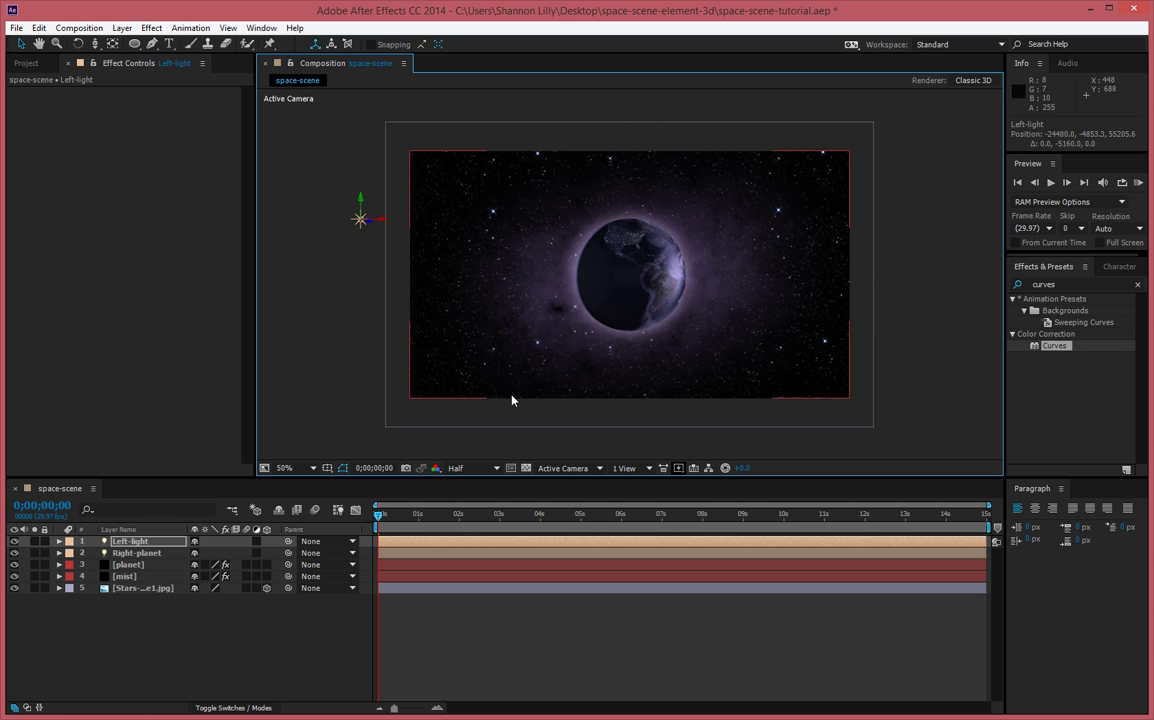
left_click(320, 413)
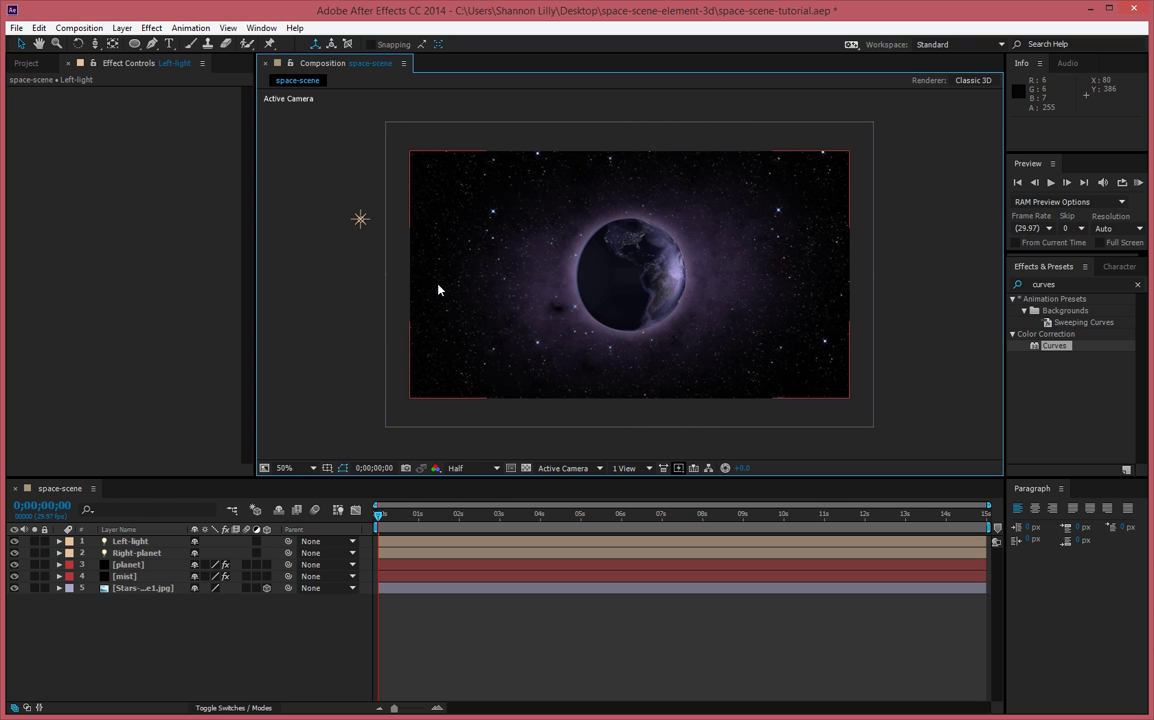
key("ctrl+s")
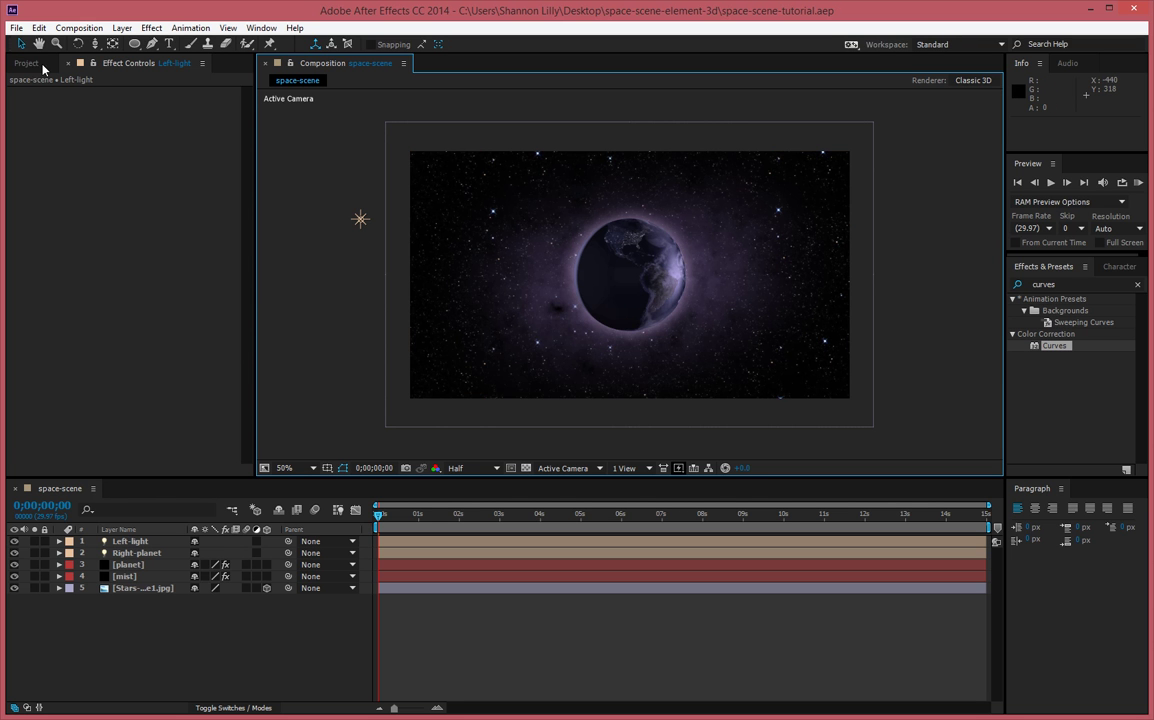
Create a new black 1280 x 720 px solid layer named "asteroid".
left_click(133, 589)
left_click(151, 635)
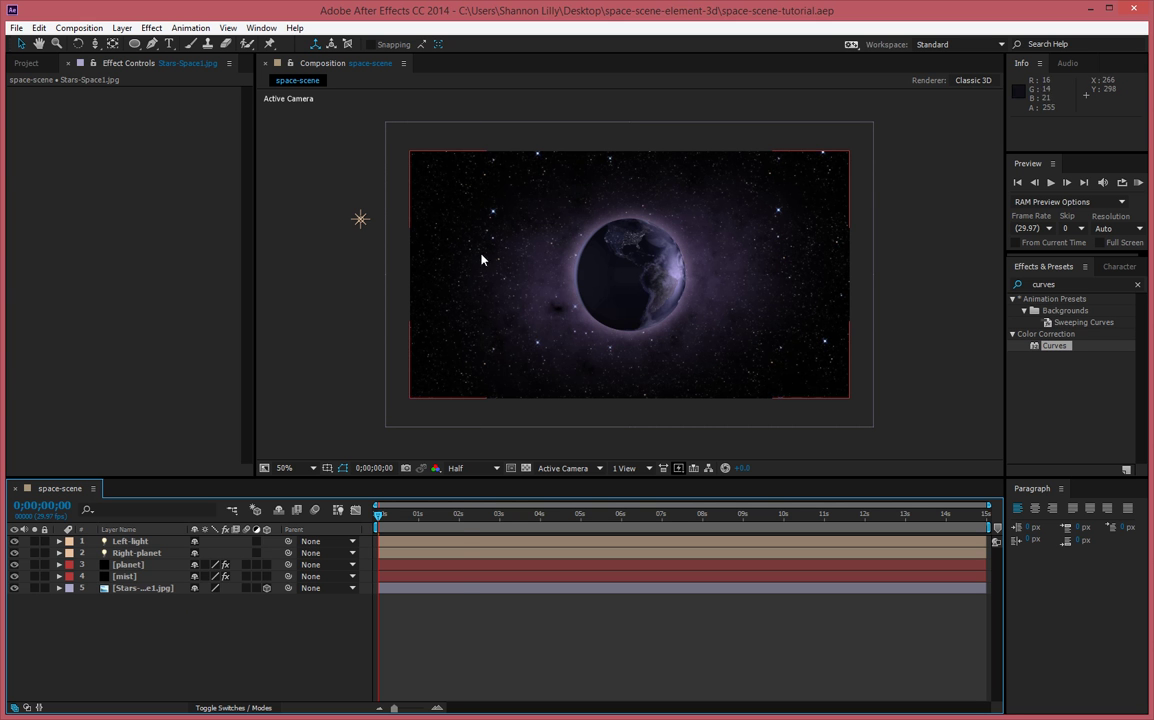
right_click(140, 632)
mouse_move(214, 492)
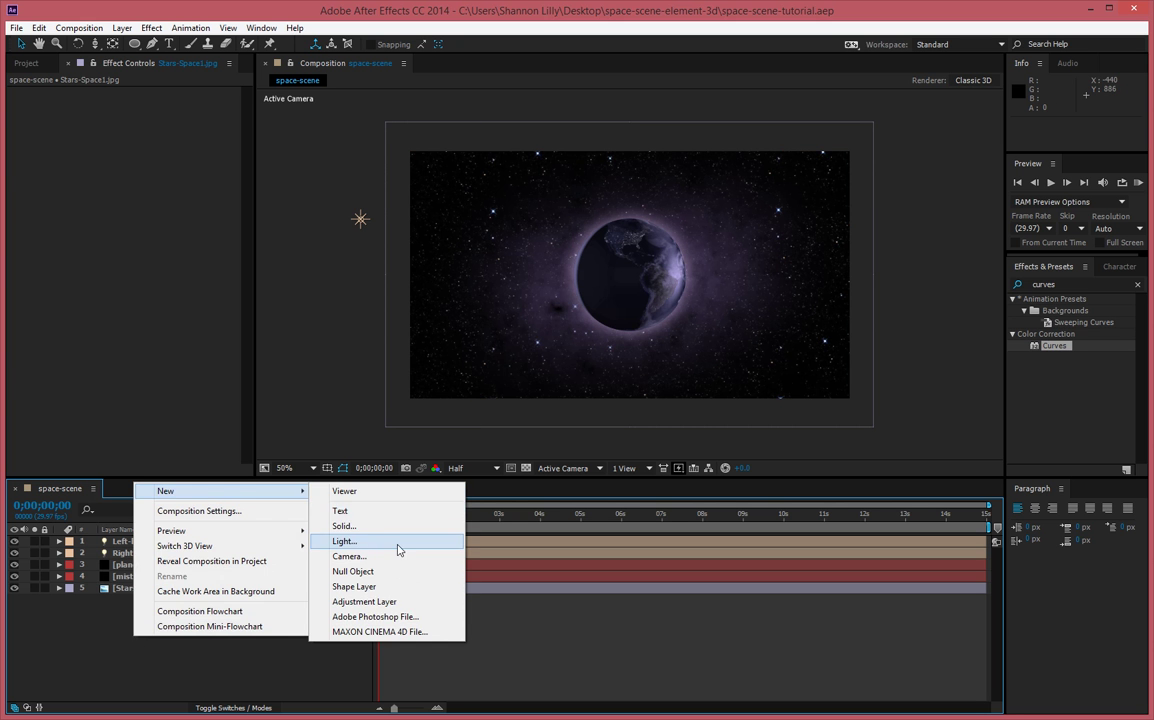
left_click(376, 526)
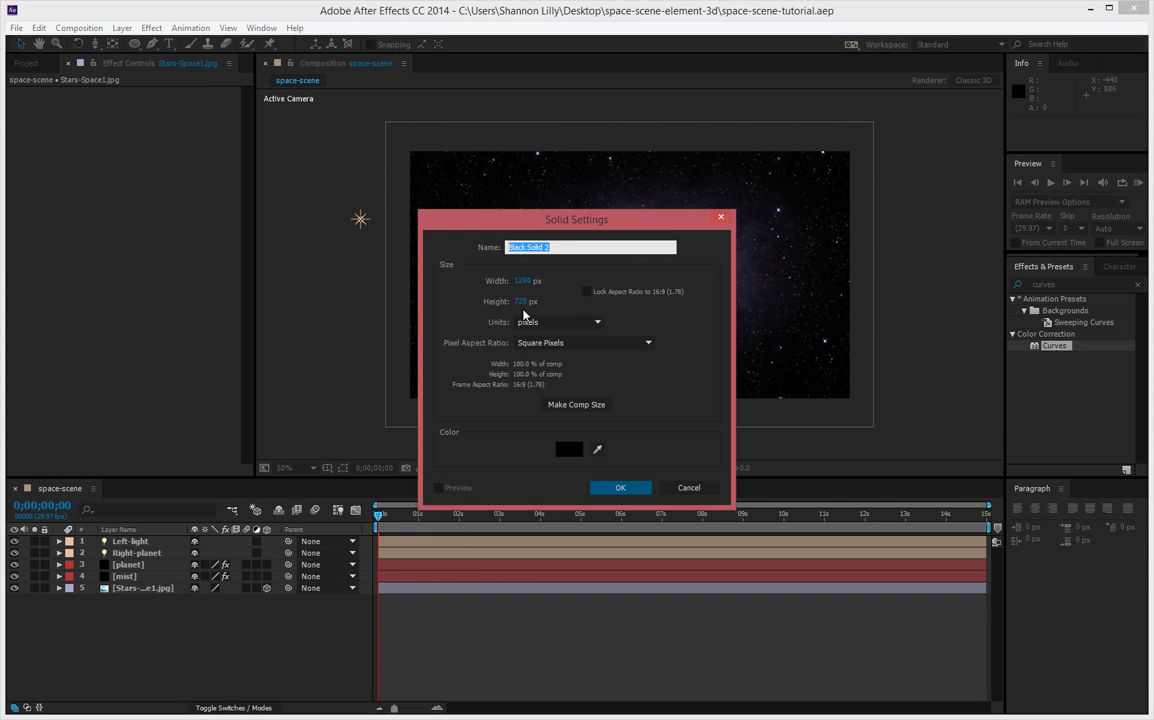
type("asteroid")
key("Return")
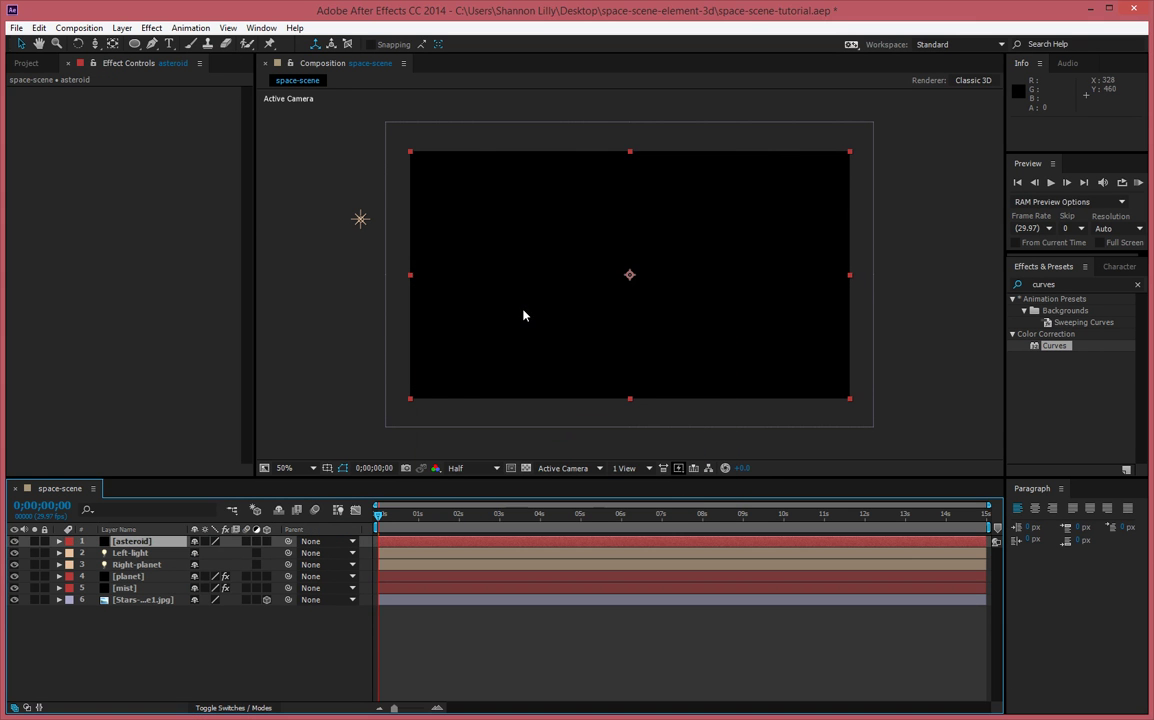
Apply the Video Copilot Element effect to the asteroid layer and open its scene setup.
right_click(121, 545)
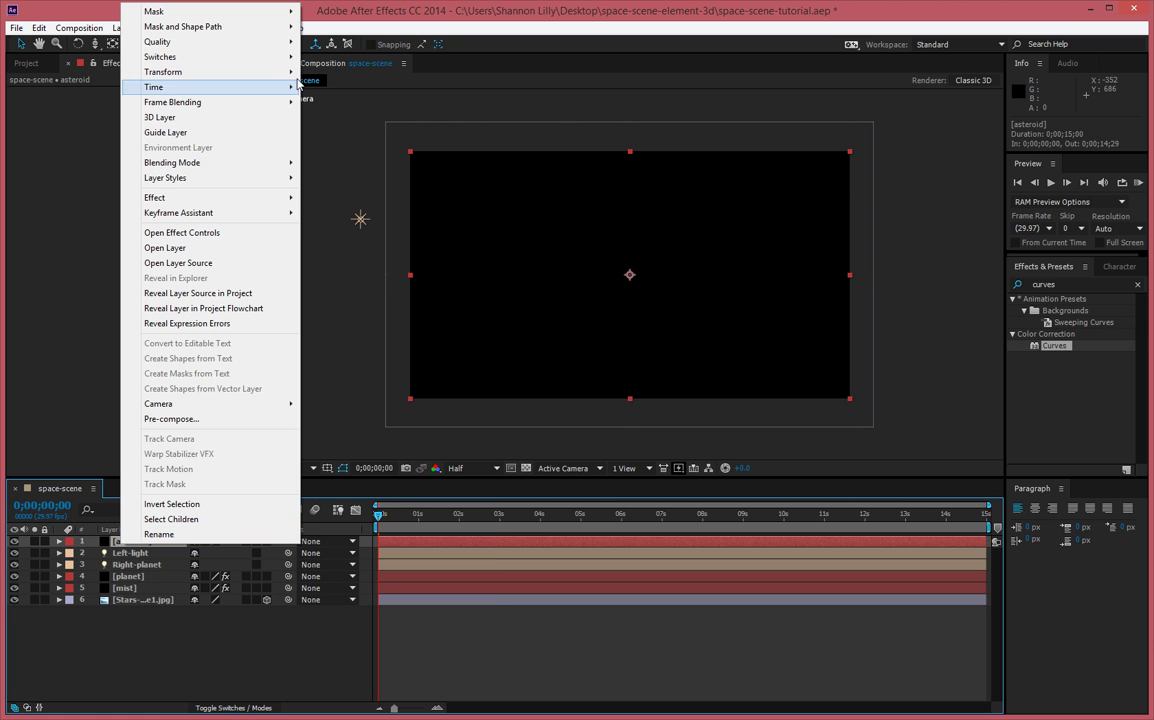
mouse_move(228, 204)
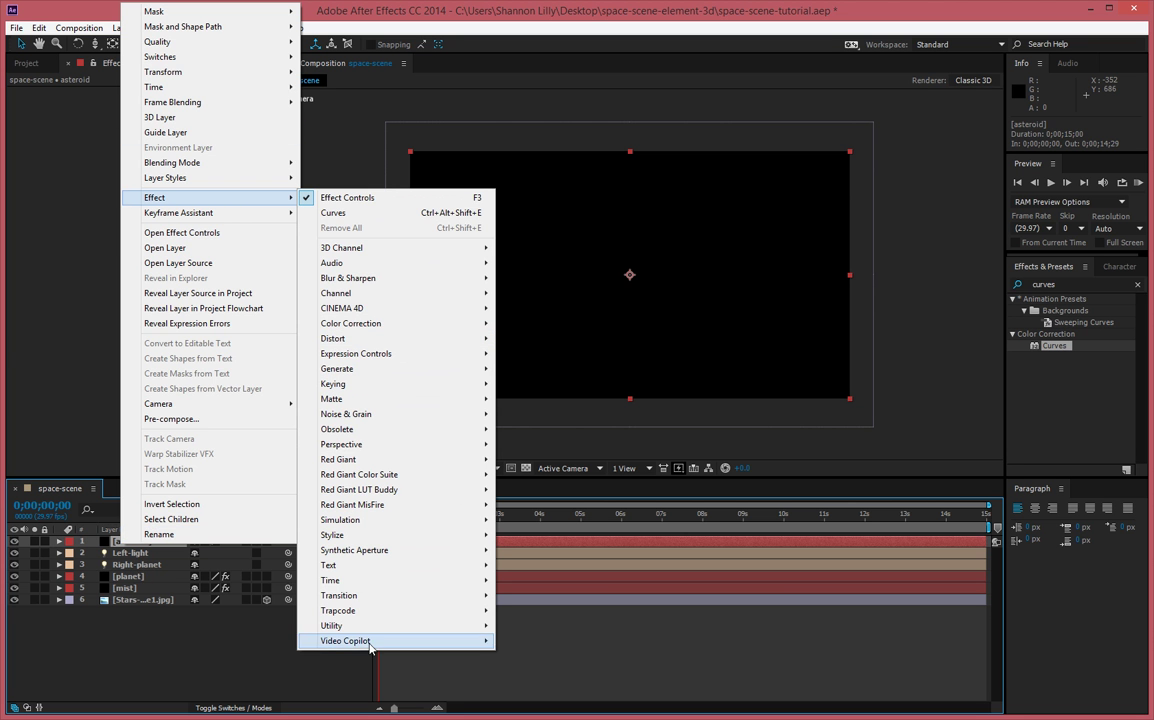
mouse_move(390, 650)
left_click_drag(516, 650, 516, 650)
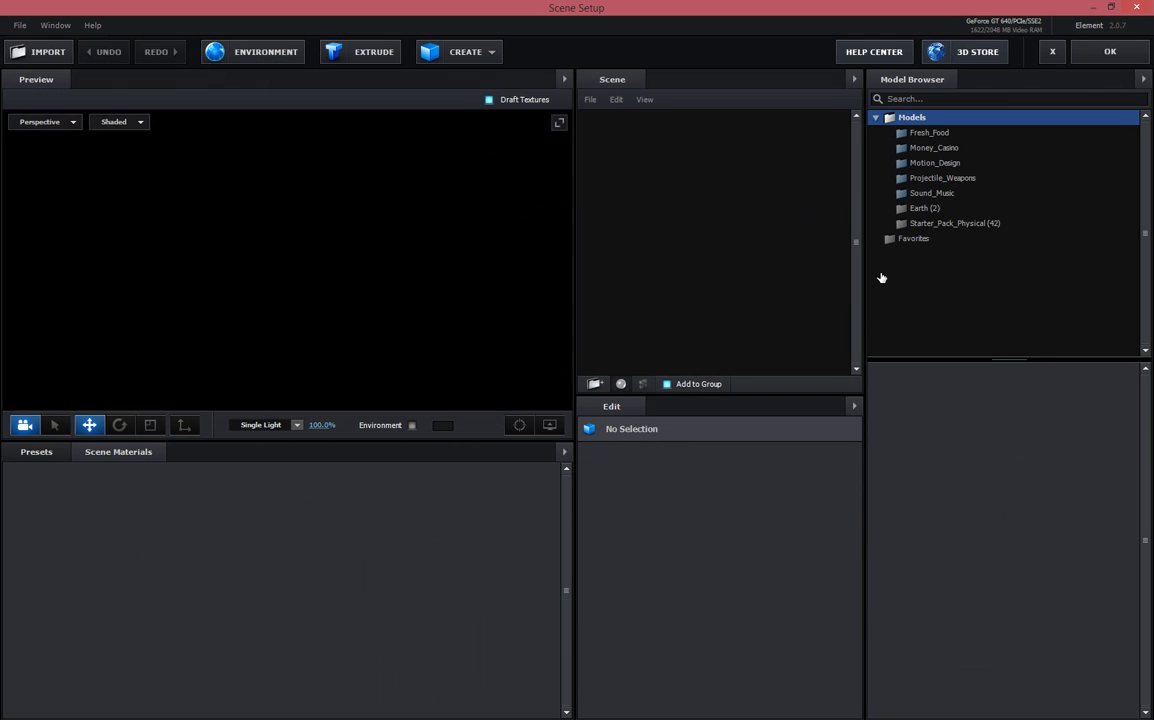
Compare rock_02 and rock_01 from Starter_Pack_Physical in the preview, load a rock model, and accept the scene.
left_click(940, 223)
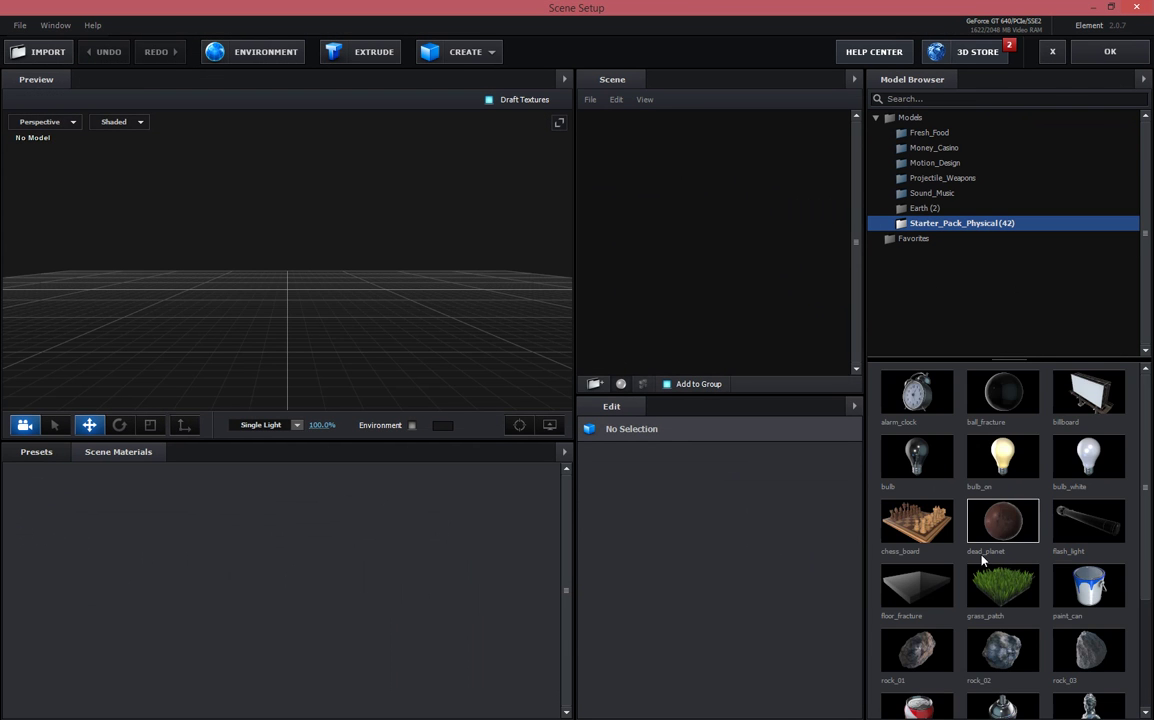
scroll(958, 577, "down", 3)
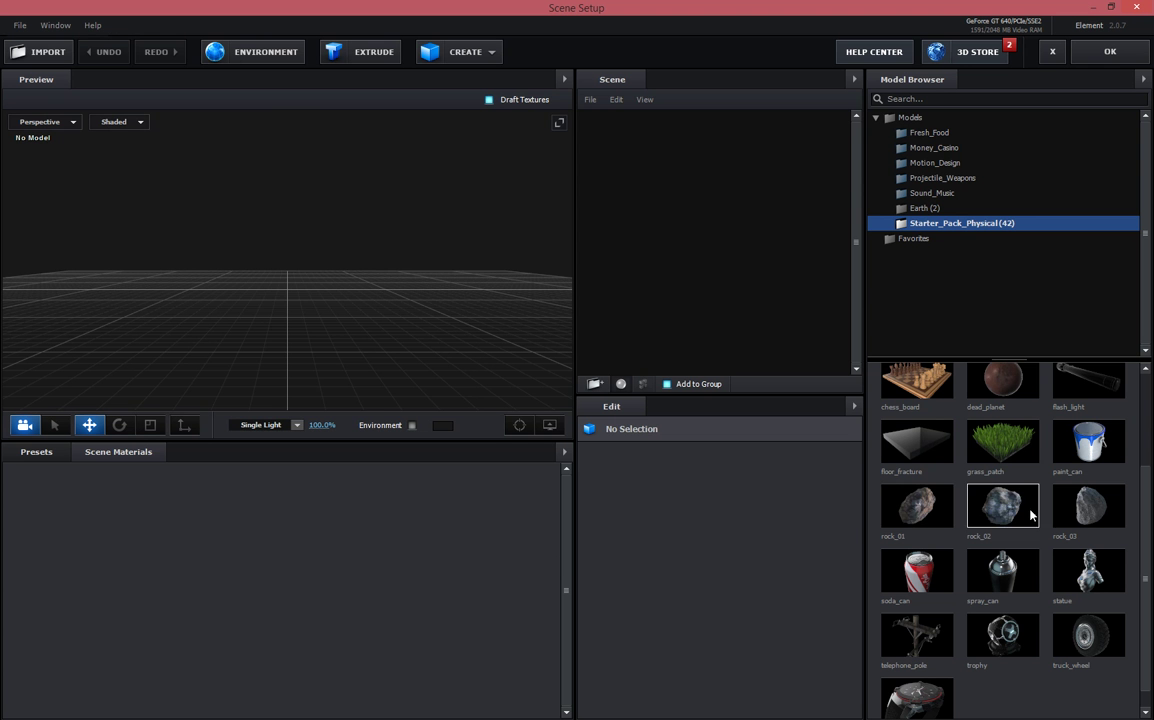
left_click(993, 520)
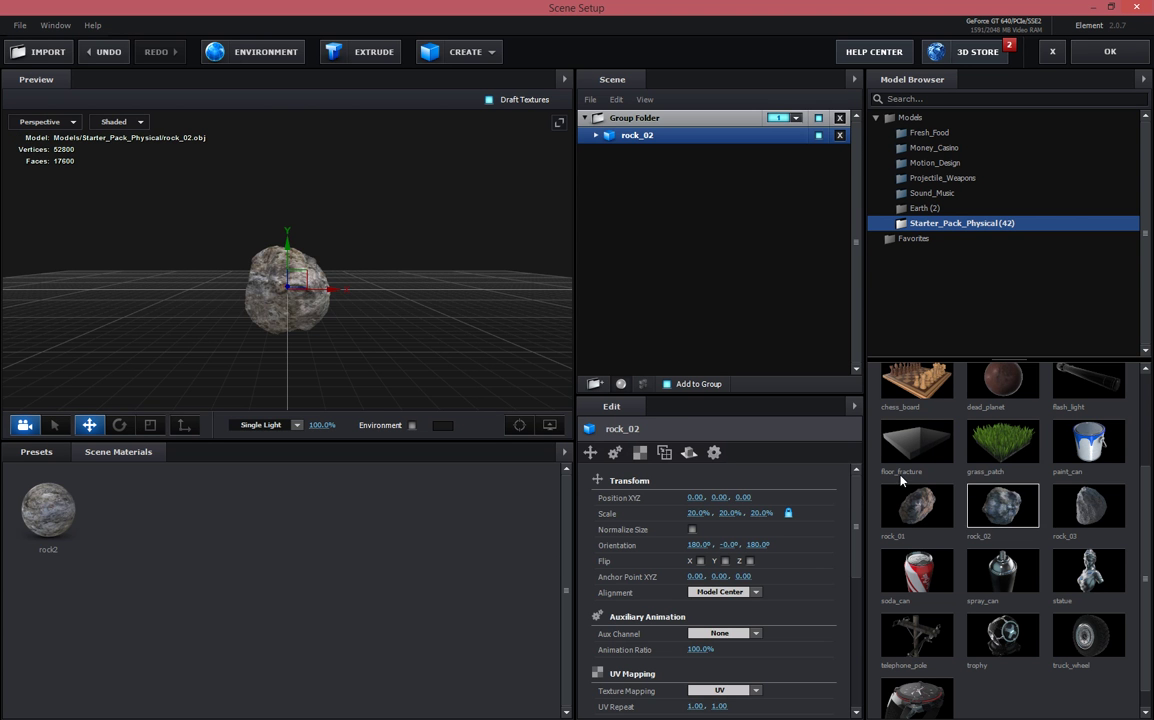
left_click_drag(395, 325, 280, 355)
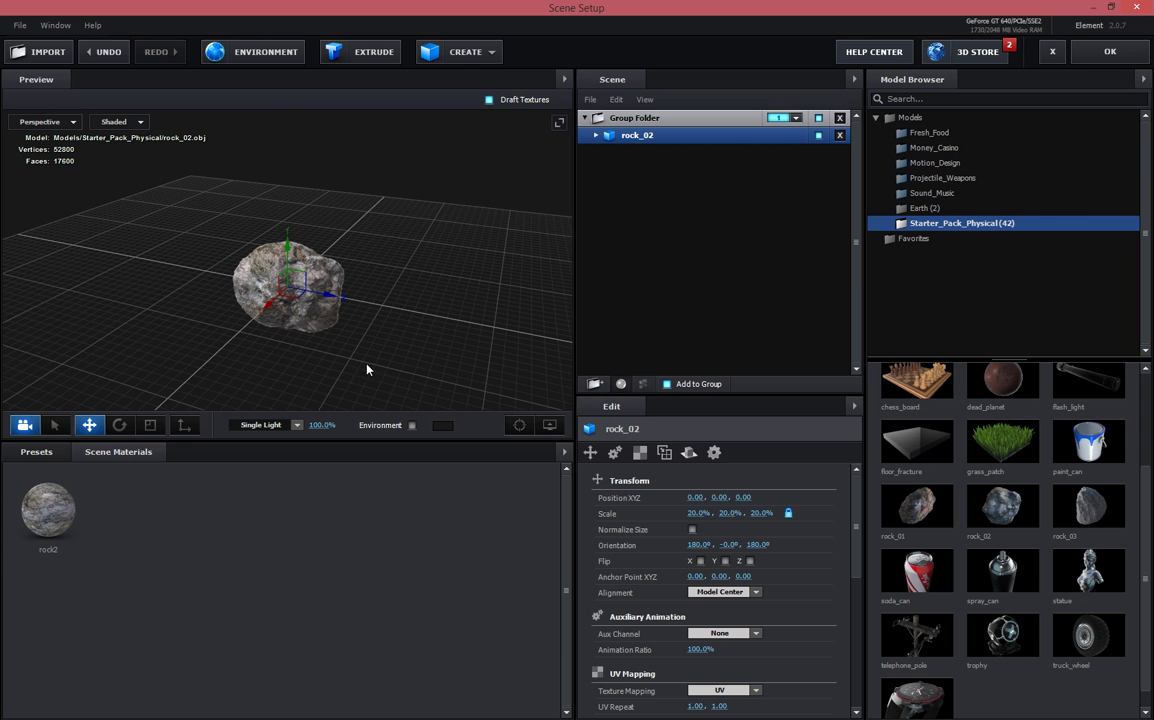
left_click(916, 505)
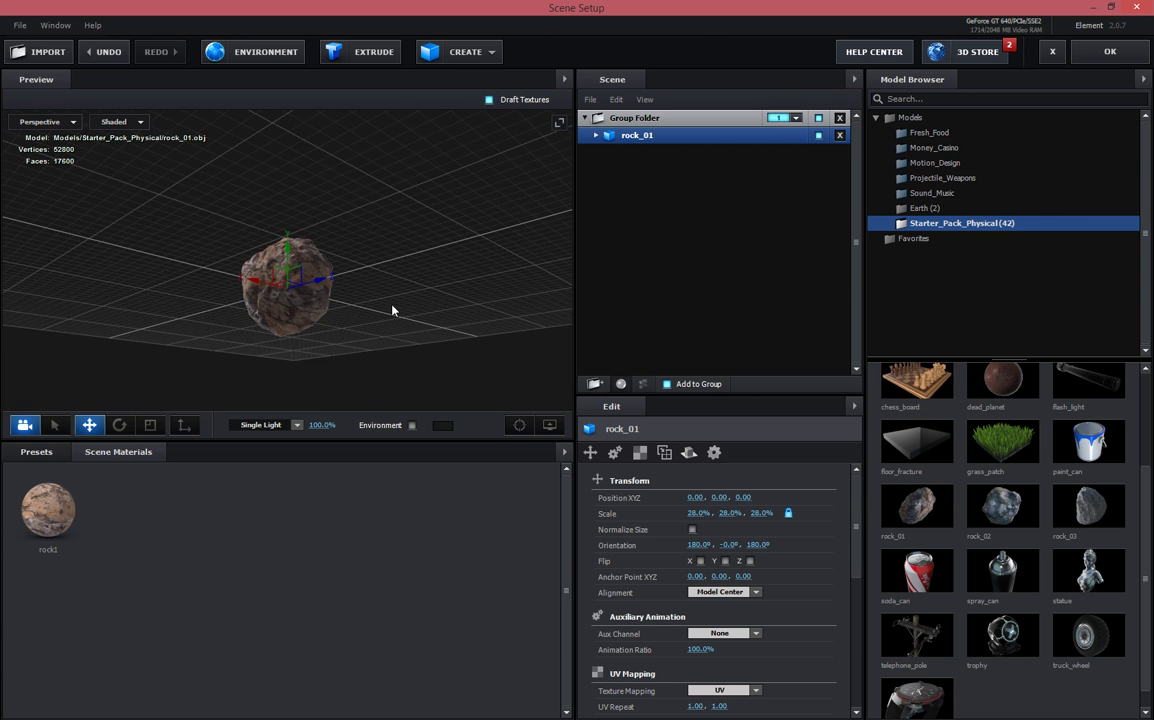
left_click_drag(394, 312, 580, 346)
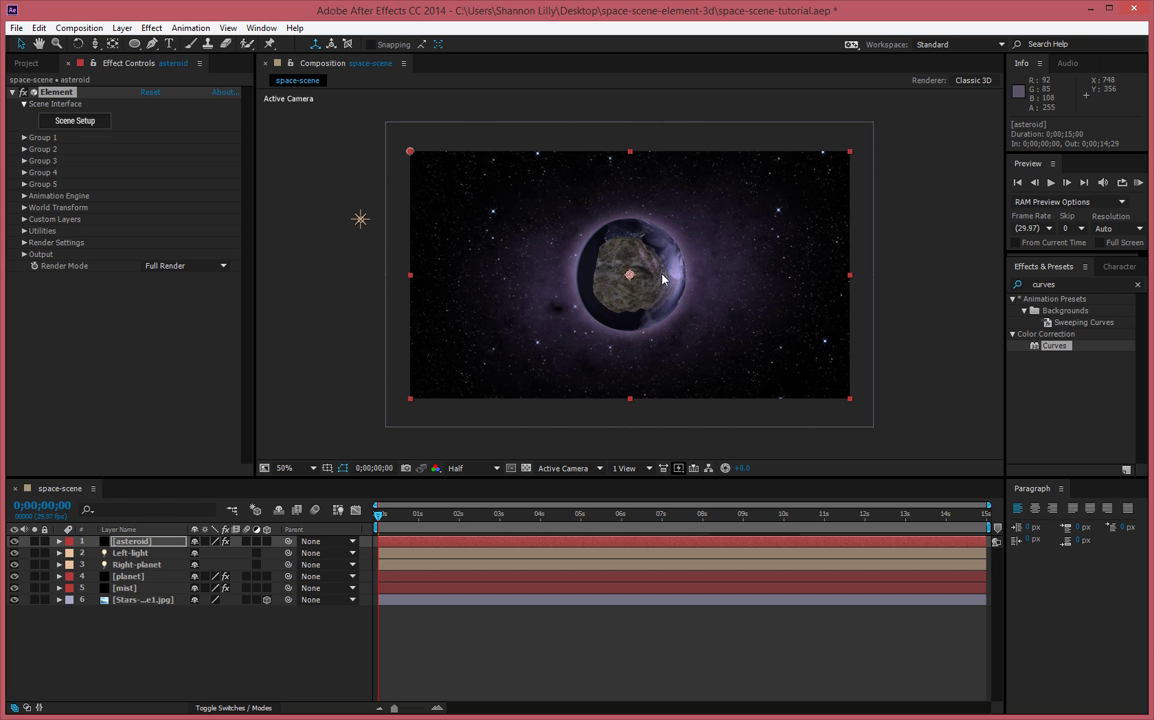
Push the asteroid's World Position Z back to about 7490 and enlarge its World Scale to about 3.40.
left_click(24, 207)
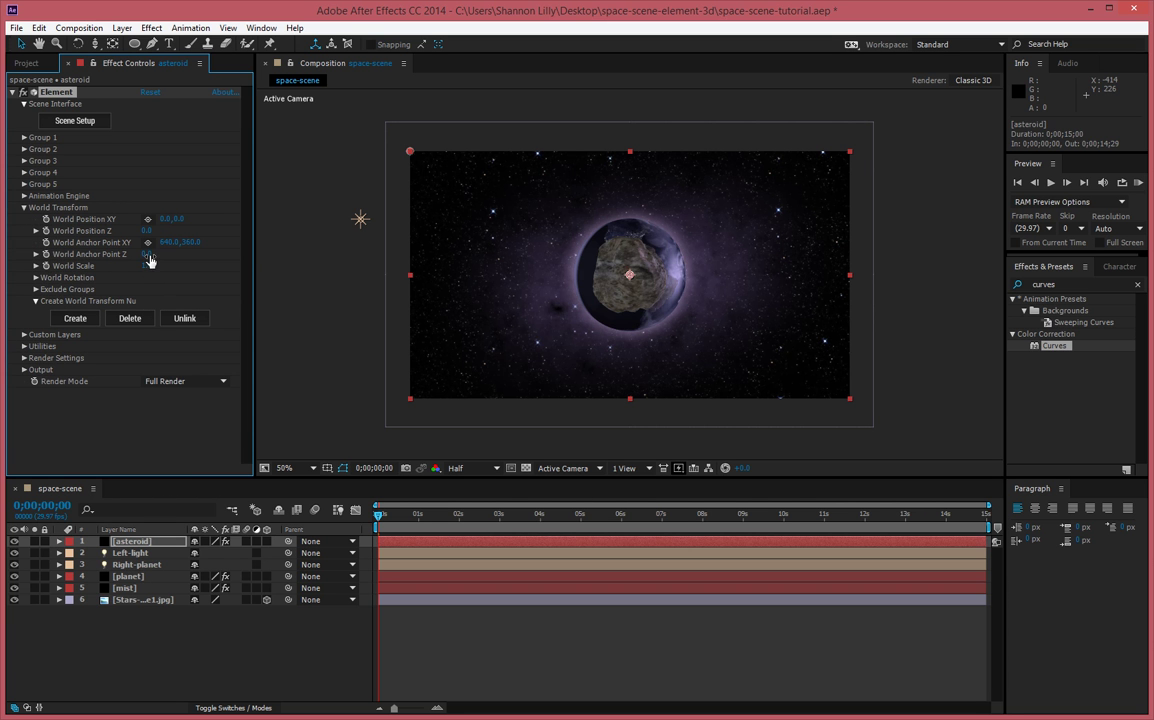
left_click_drag(148, 254, 170, 254)
key("ctrl+z")
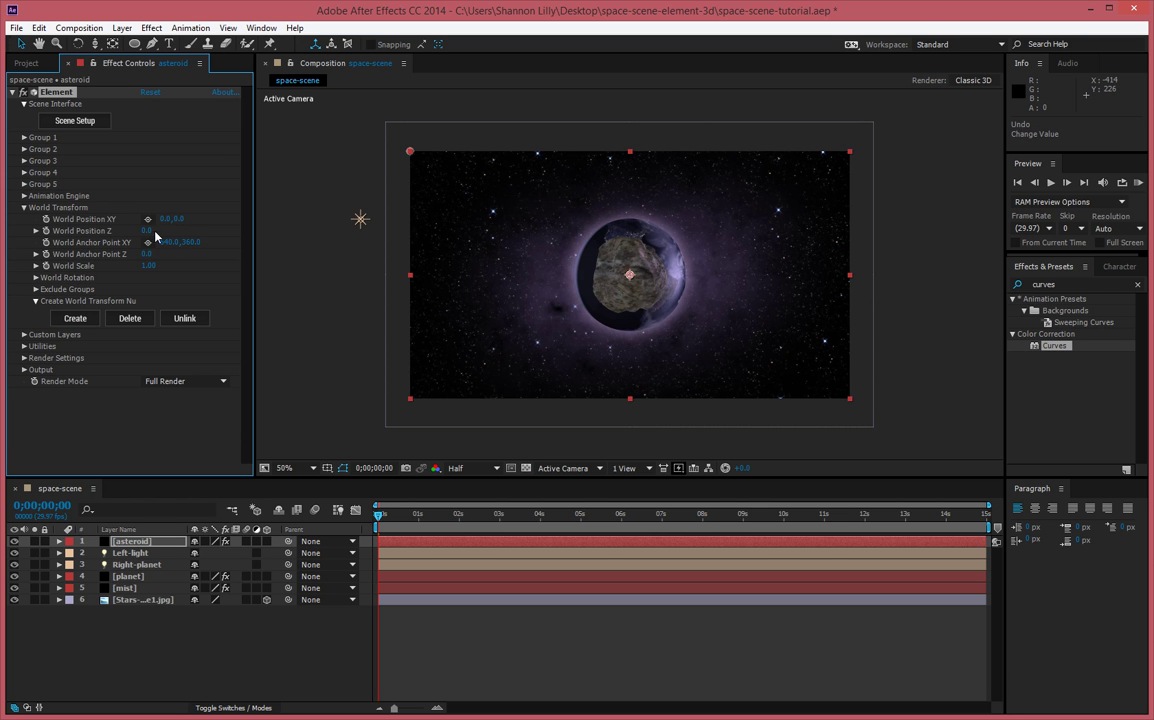
left_click_drag(147, 230, 201, 228)
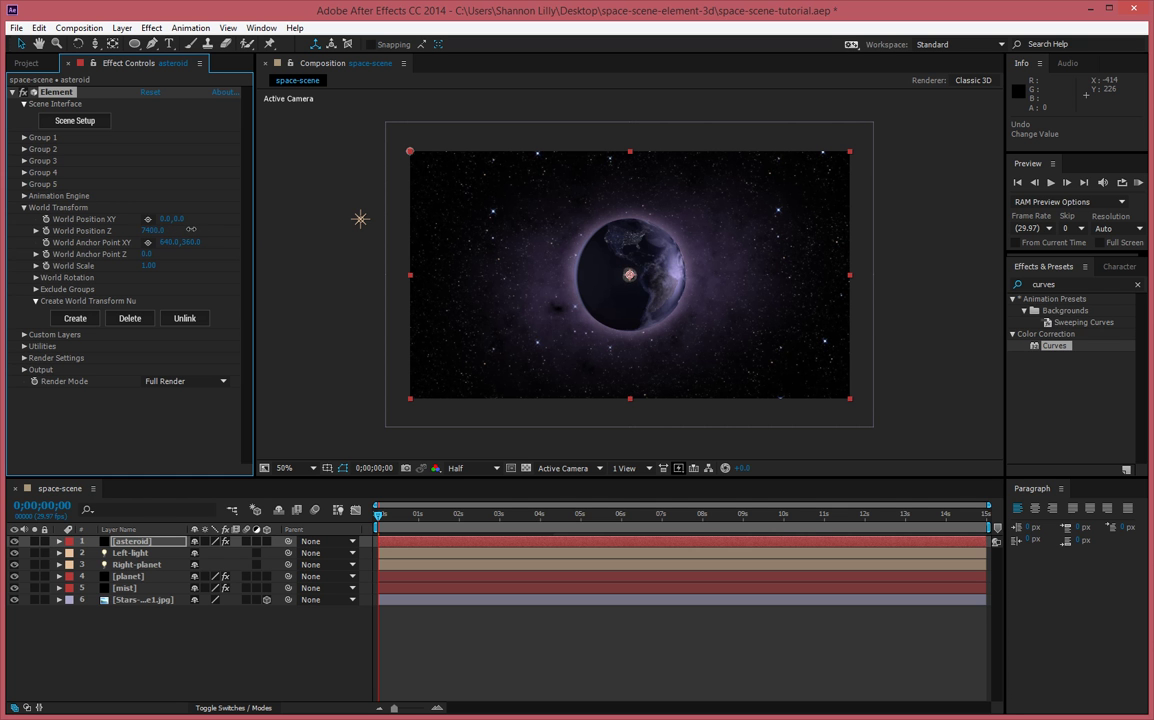
left_click_drag(148, 266, 161, 260)
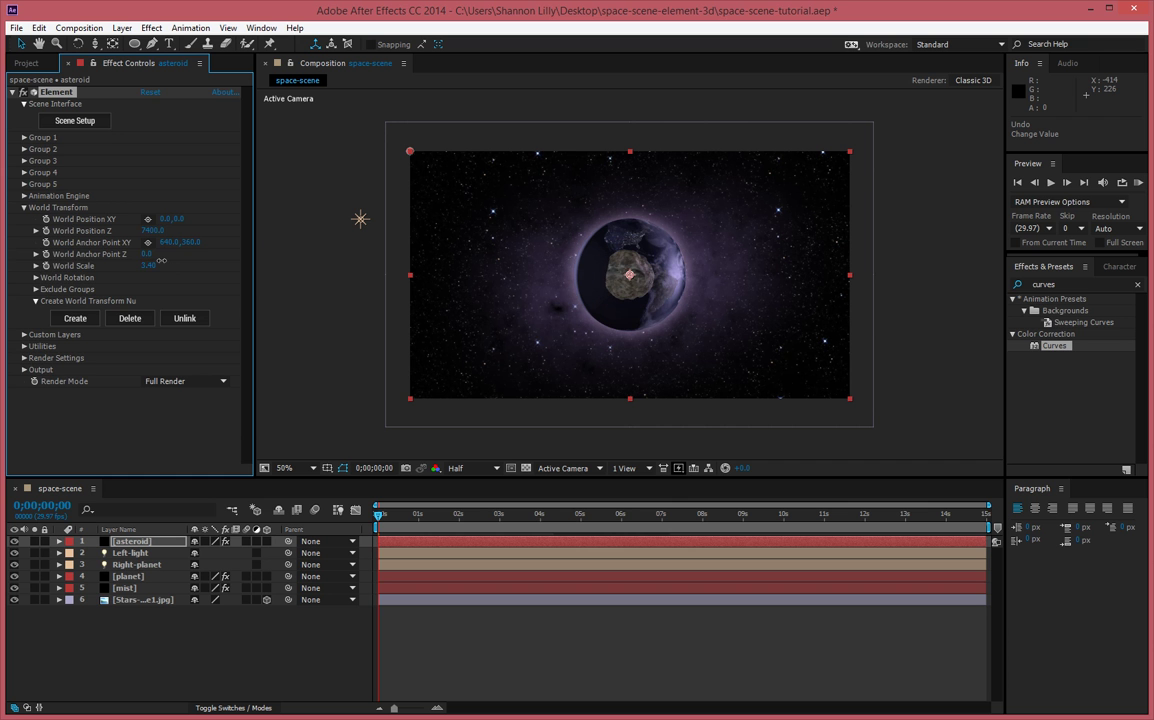
left_click(23, 208)
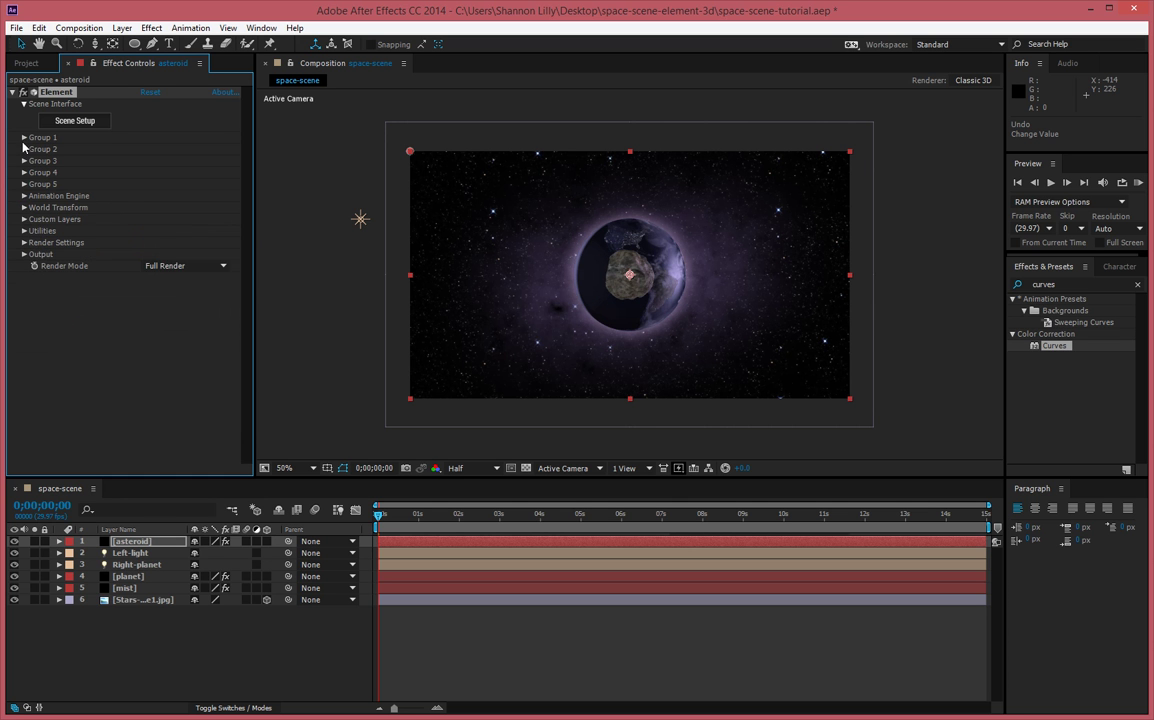
Set Group 1's replicator shape to 3D Grid and spread it to X scale 6.40, Y scale 4.70 and Z scale 14.10.
left_click(22, 139)
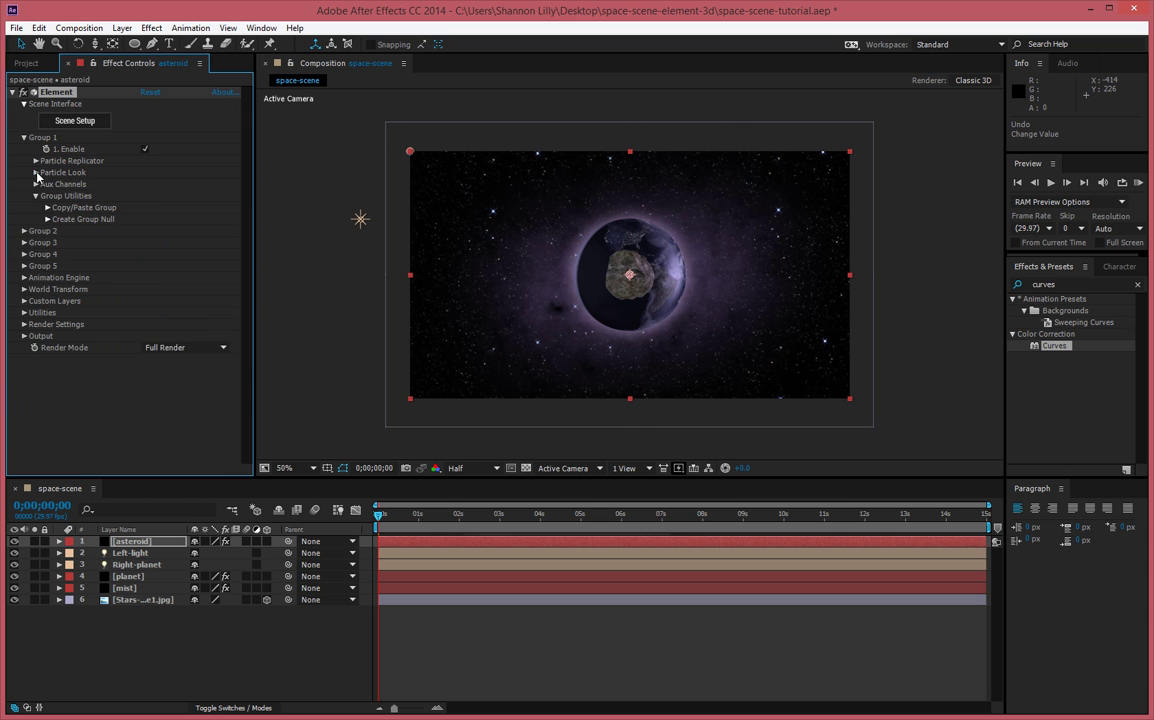
left_click(36, 173)
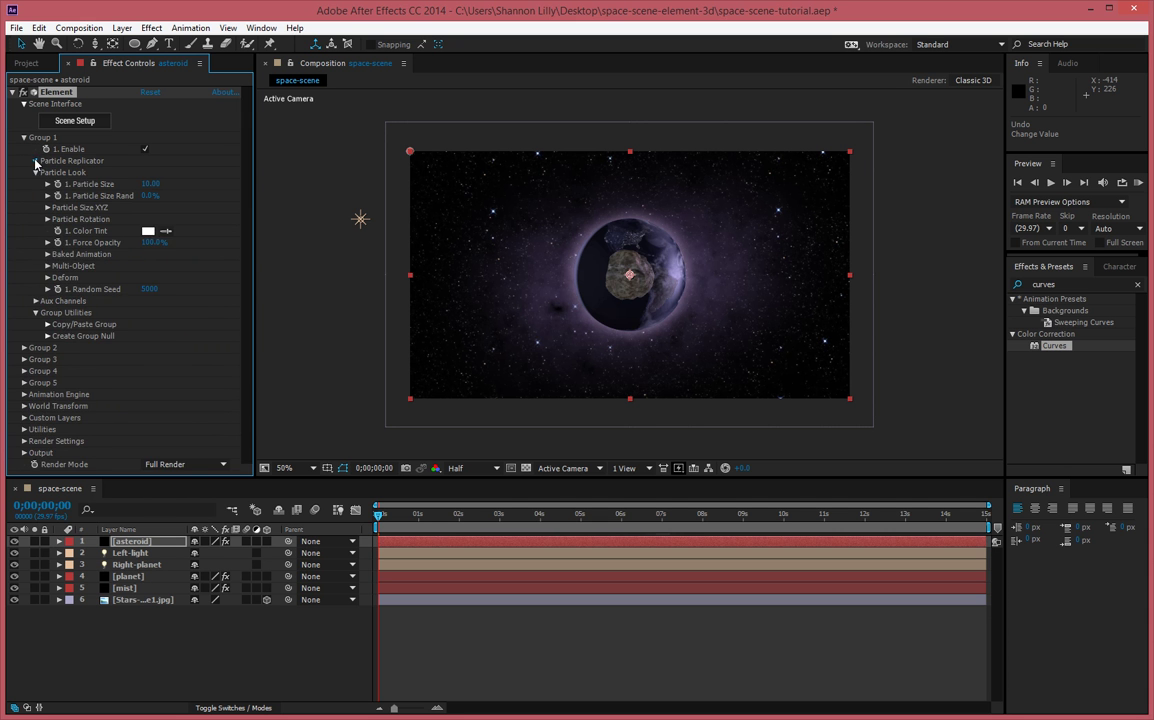
left_click(36, 162)
left_click(180, 186)
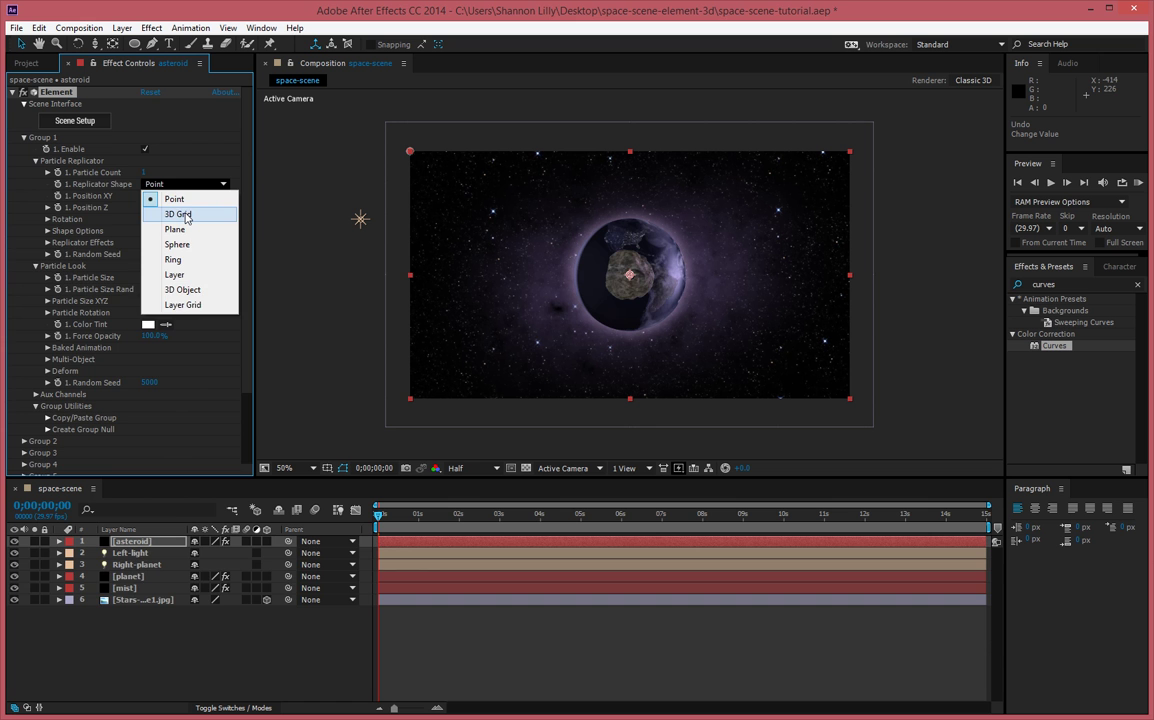
left_click(178, 214)
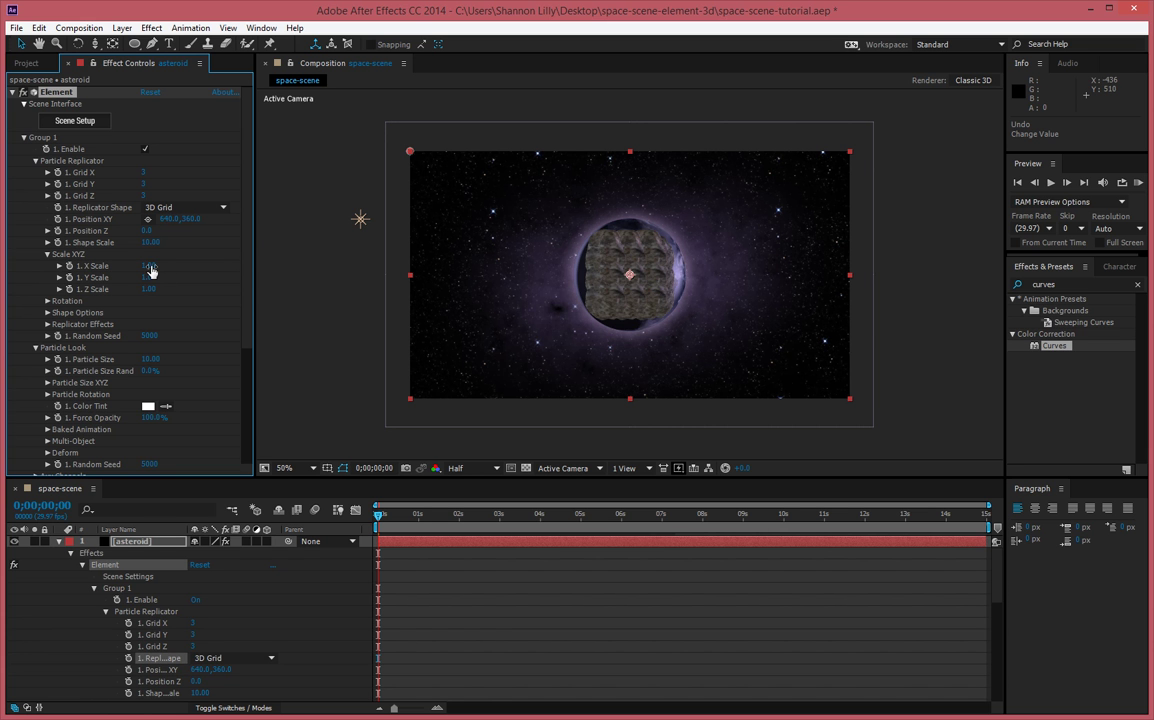
left_click_drag(150, 268, 238, 287)
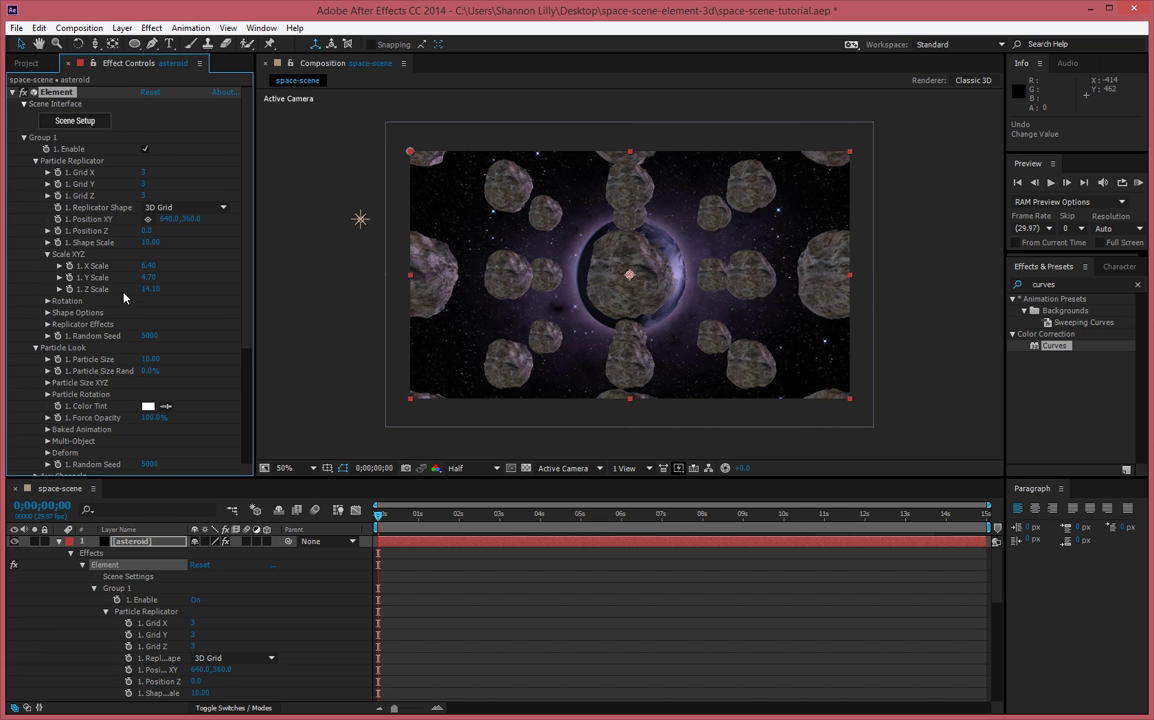
Set Group 1's overall replicator Scatter to 25 to break up the asteroid grid.
scroll(124, 297, "down", 4)
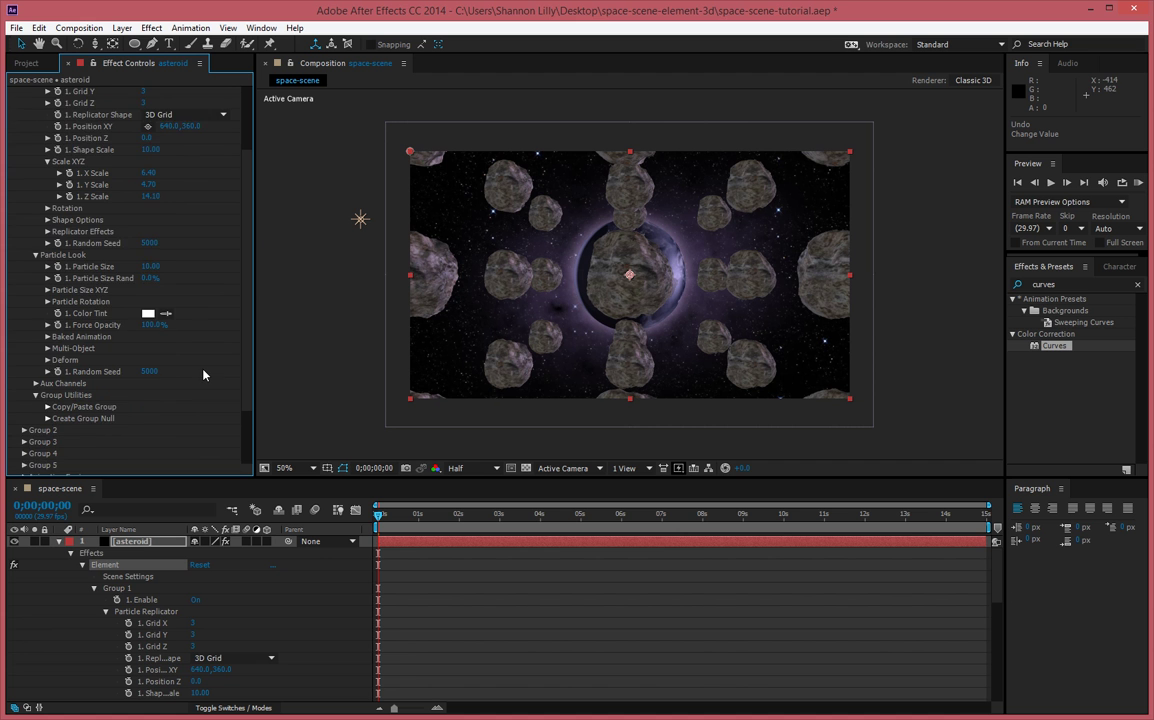
scroll(203, 374, "up", 1)
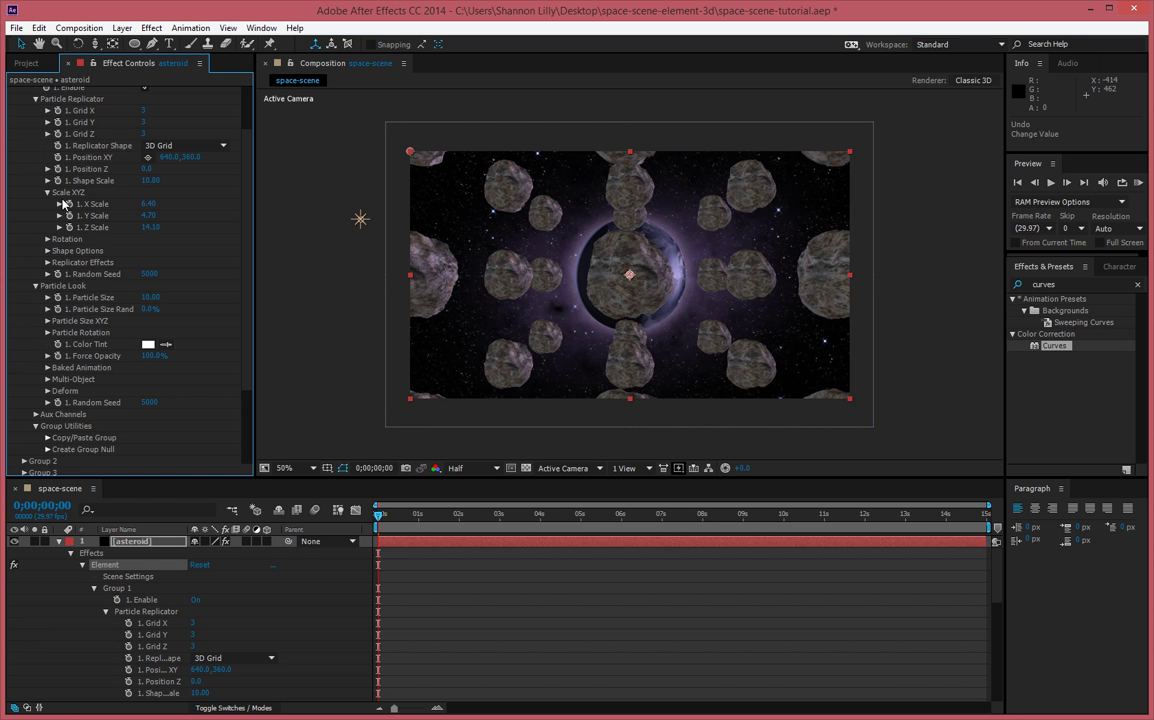
left_click(47, 251)
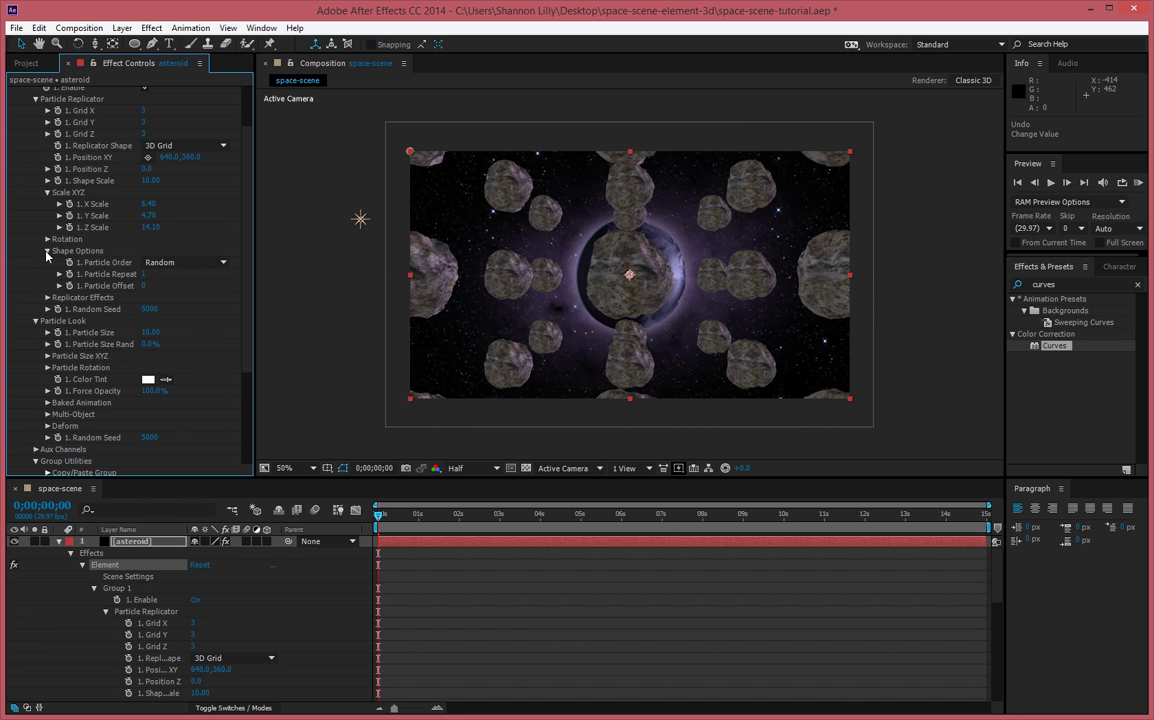
left_click(47, 251)
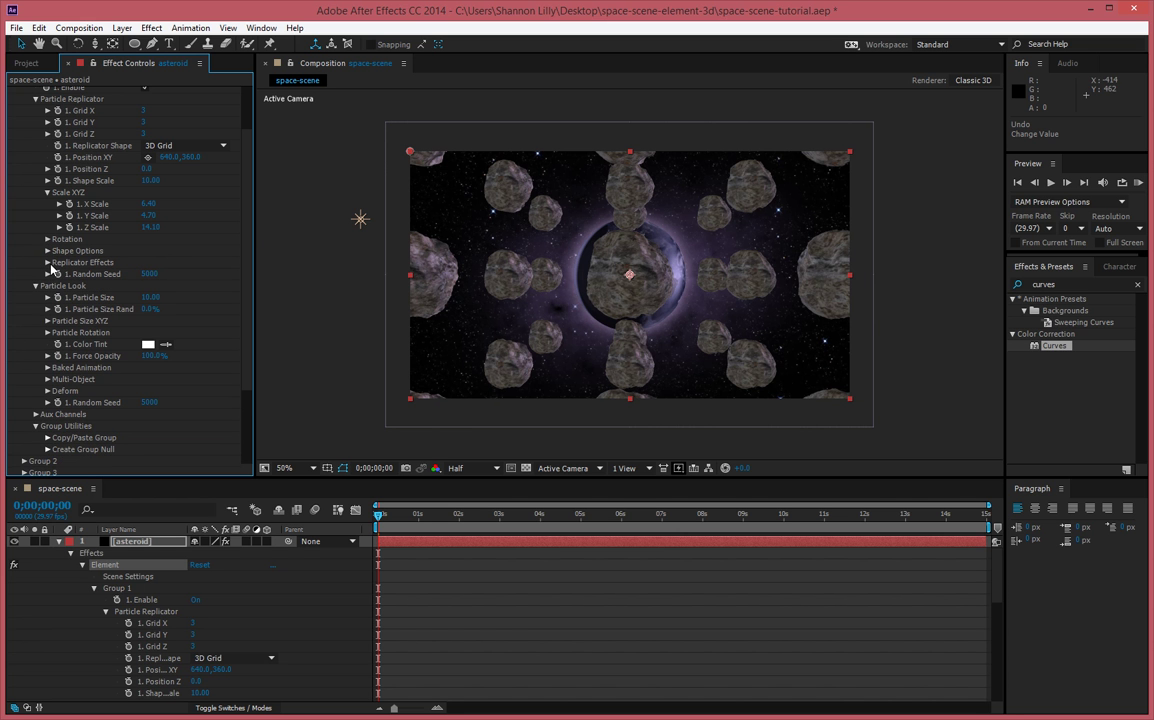
left_click(47, 263)
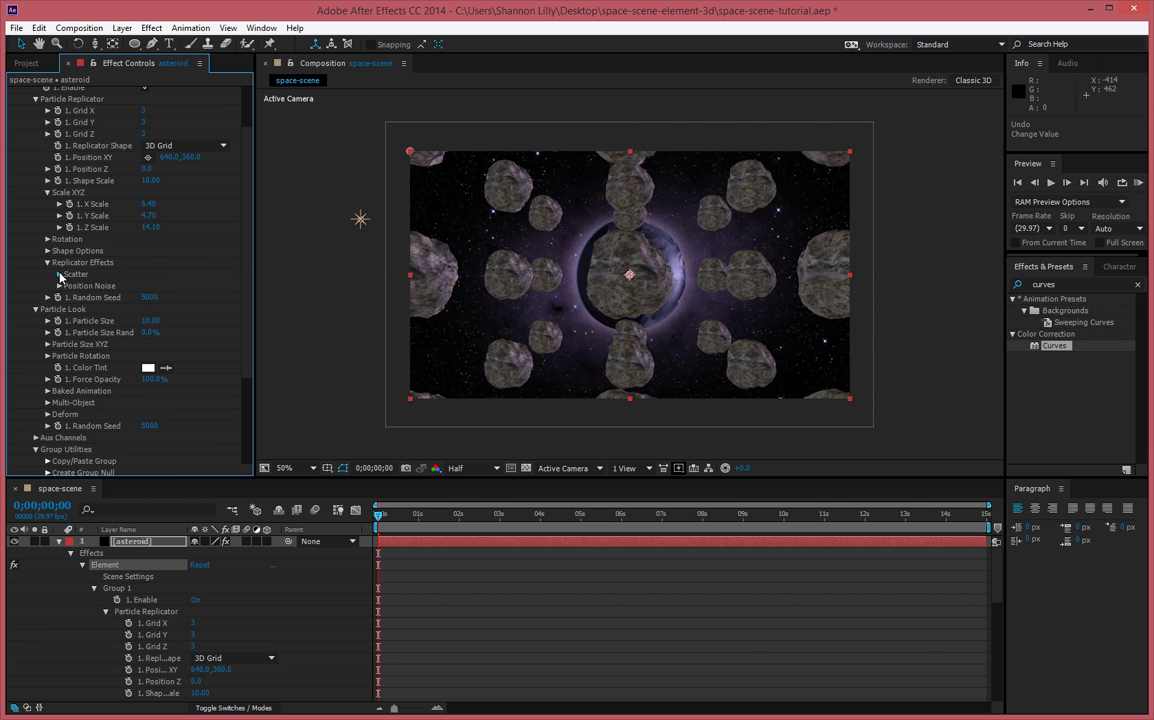
left_click(59, 274)
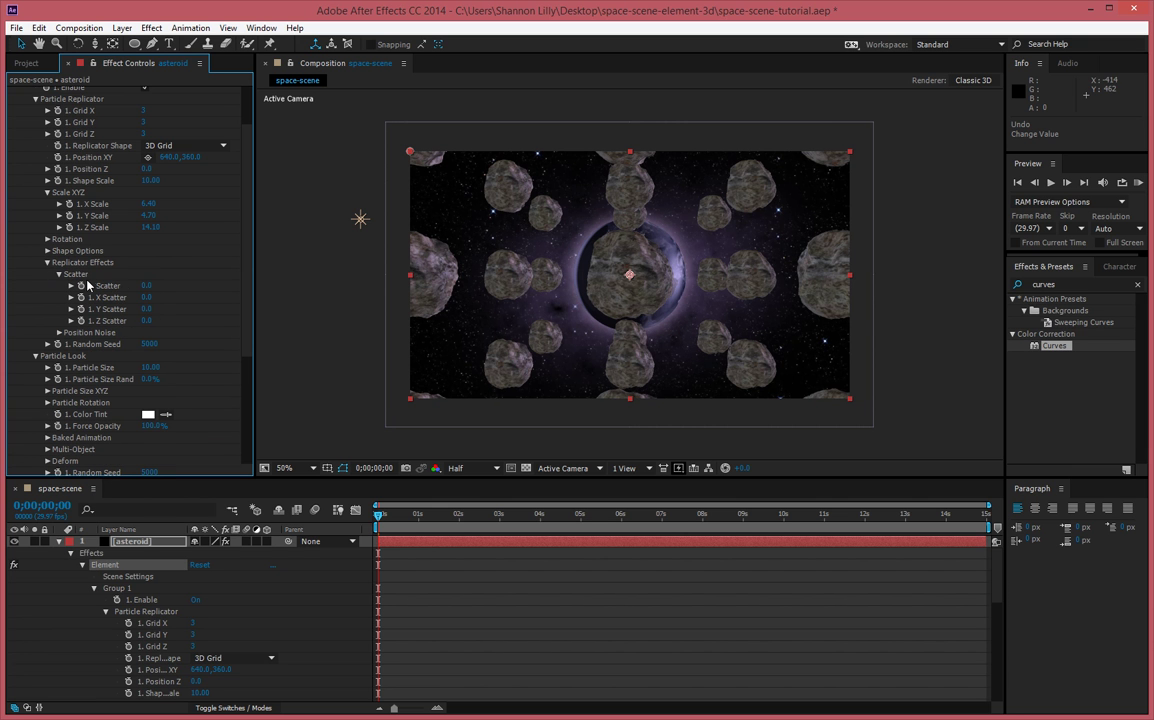
left_click(145, 286)
left_click_drag(146, 286, 1150, 290)
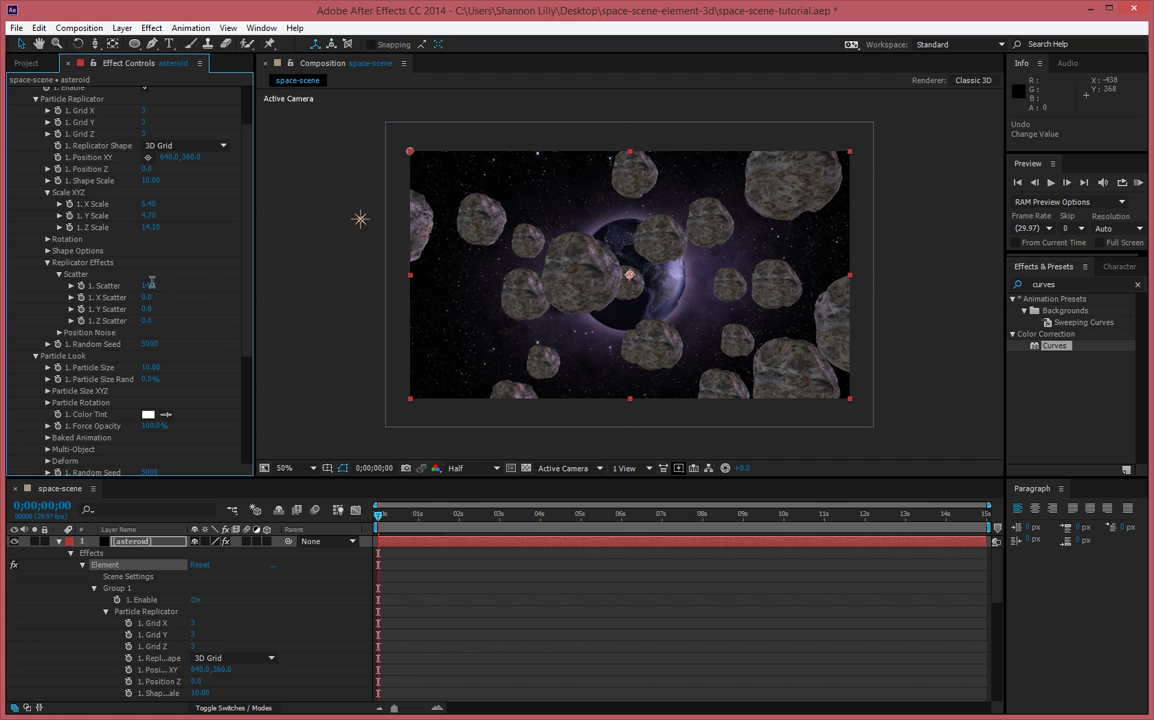
left_click(154, 286)
type("25")
key("Tab")
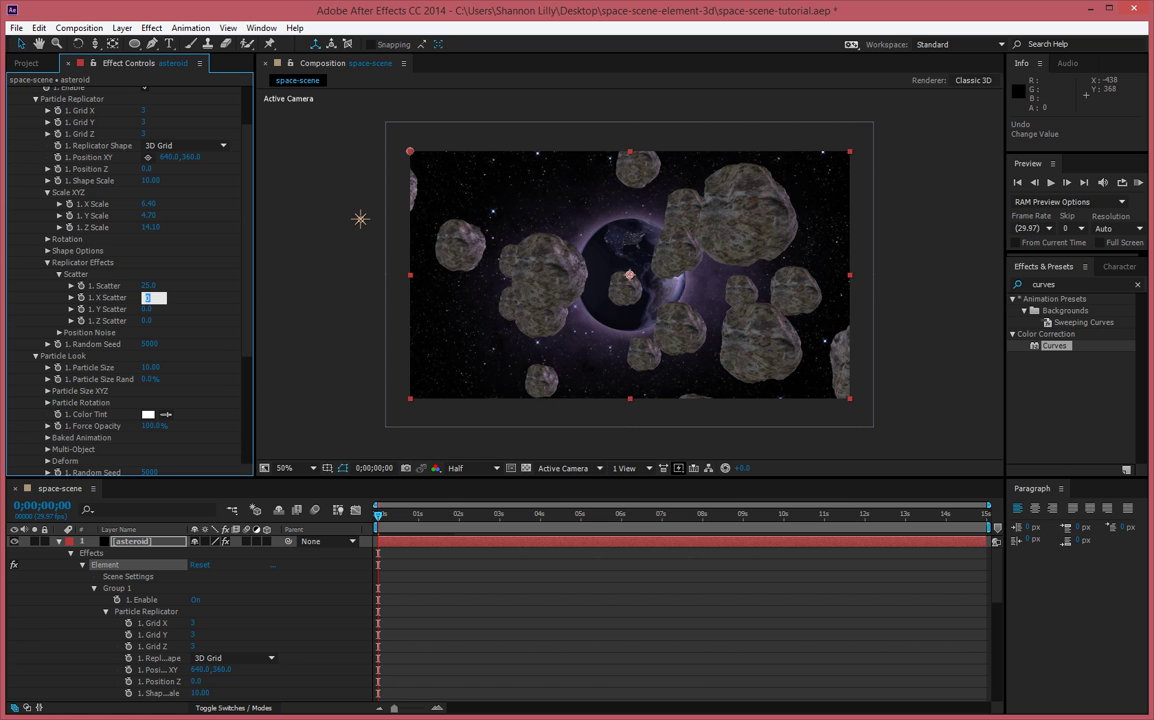
Set Group 1's X Scatter to 15, Y Scatter to 10 and Z Scatter to 30.
type("15")
key("Tab")
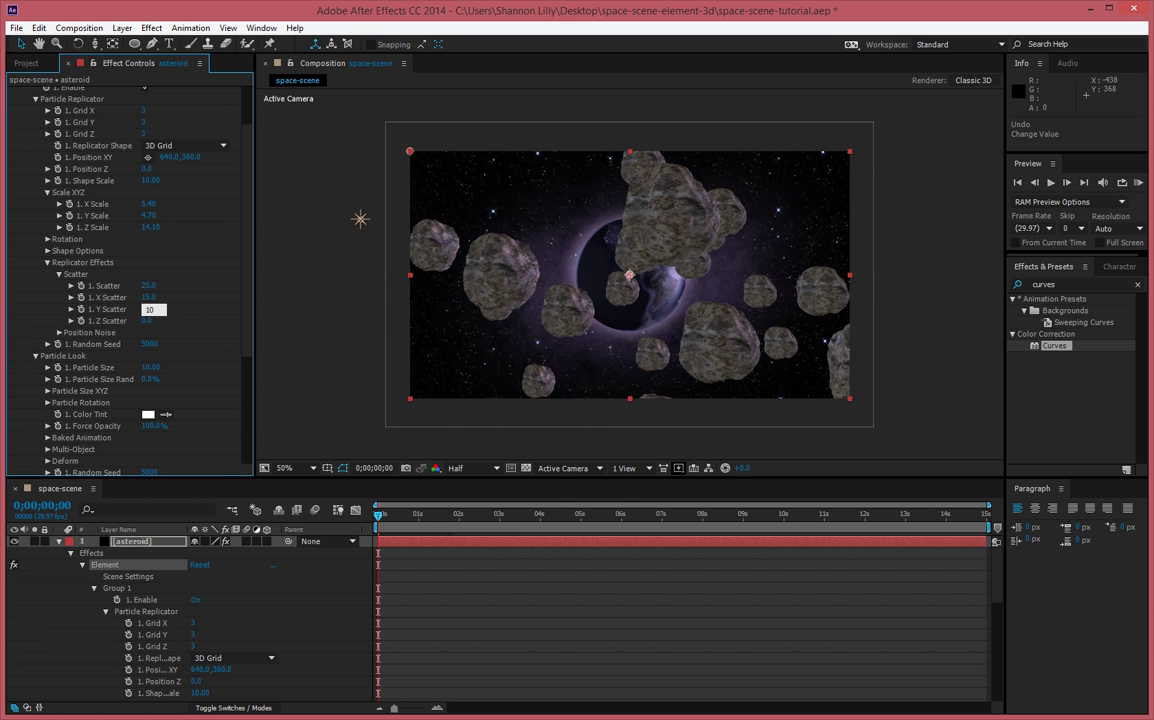
key("Tab")
type("3")
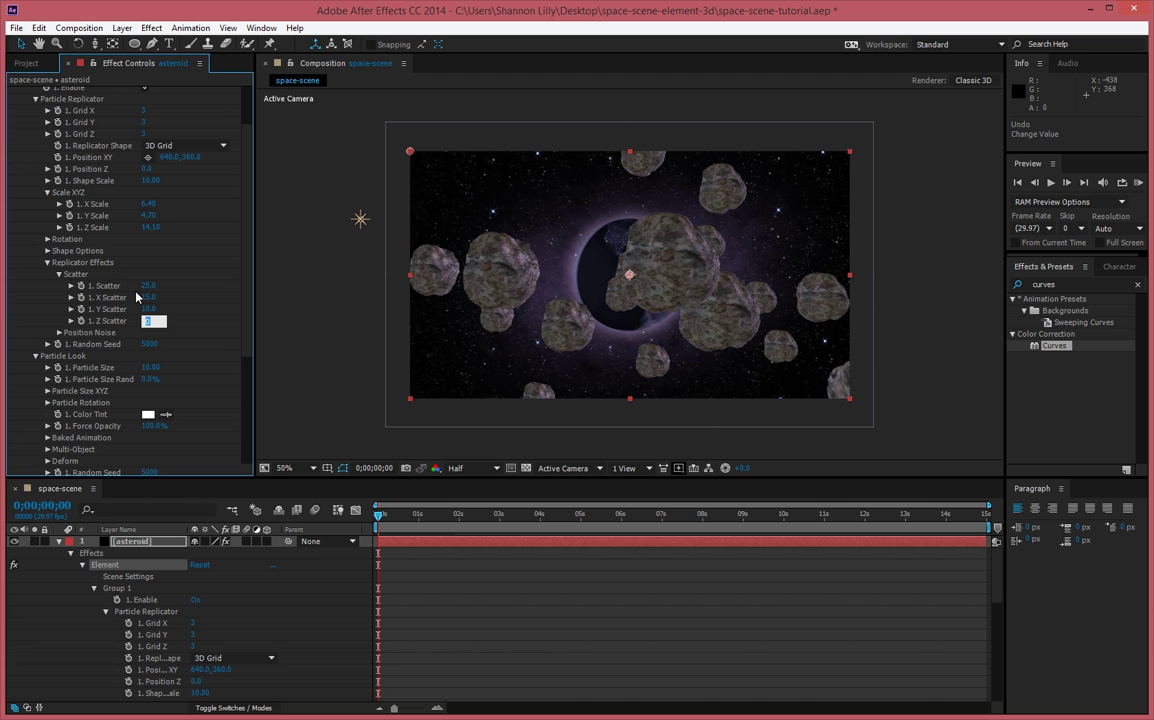
type("0")
key("Tab")
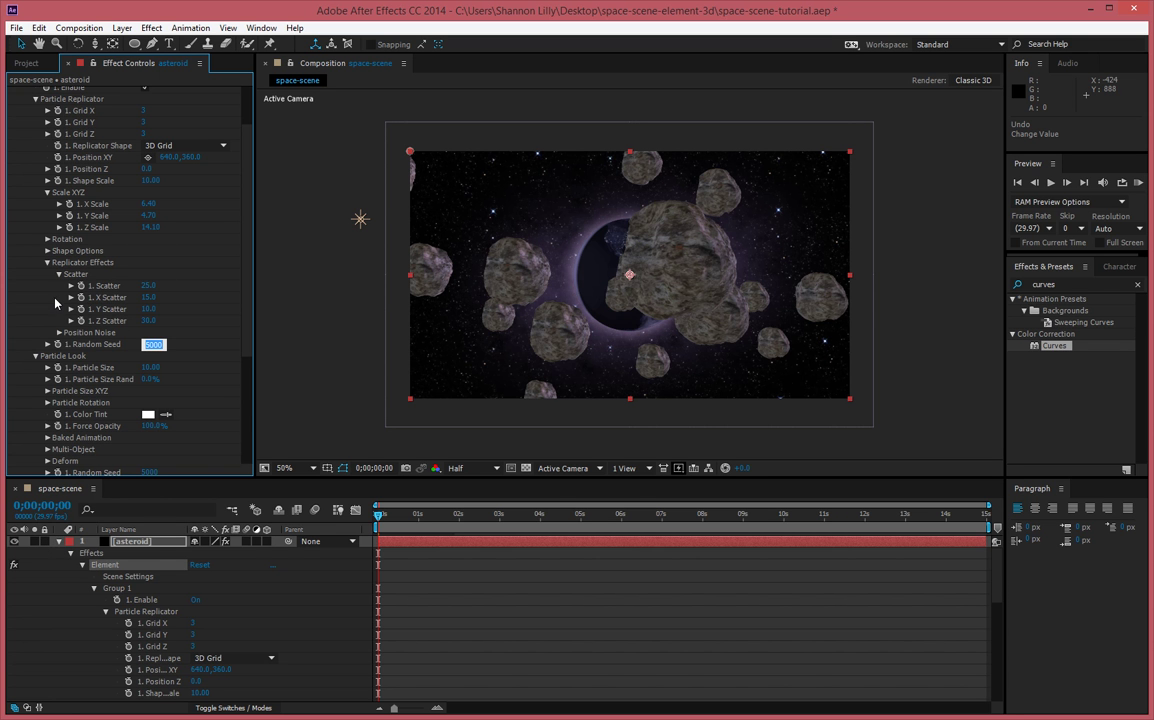
key("Return")
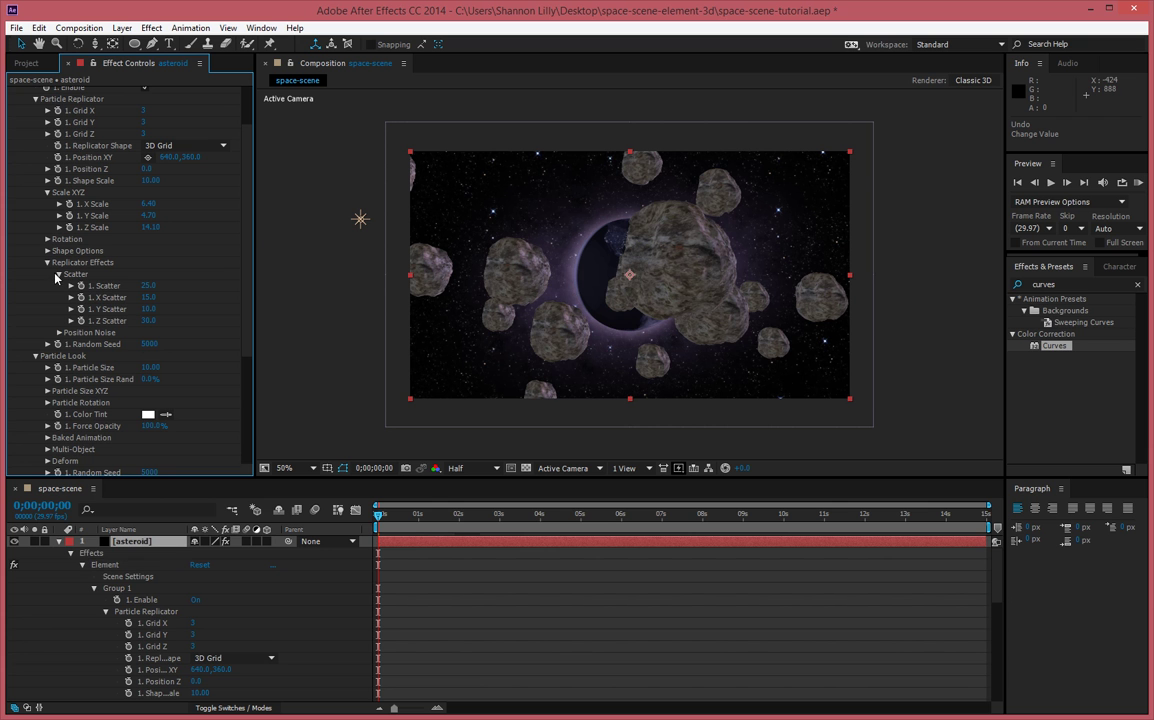
left_click(60, 274)
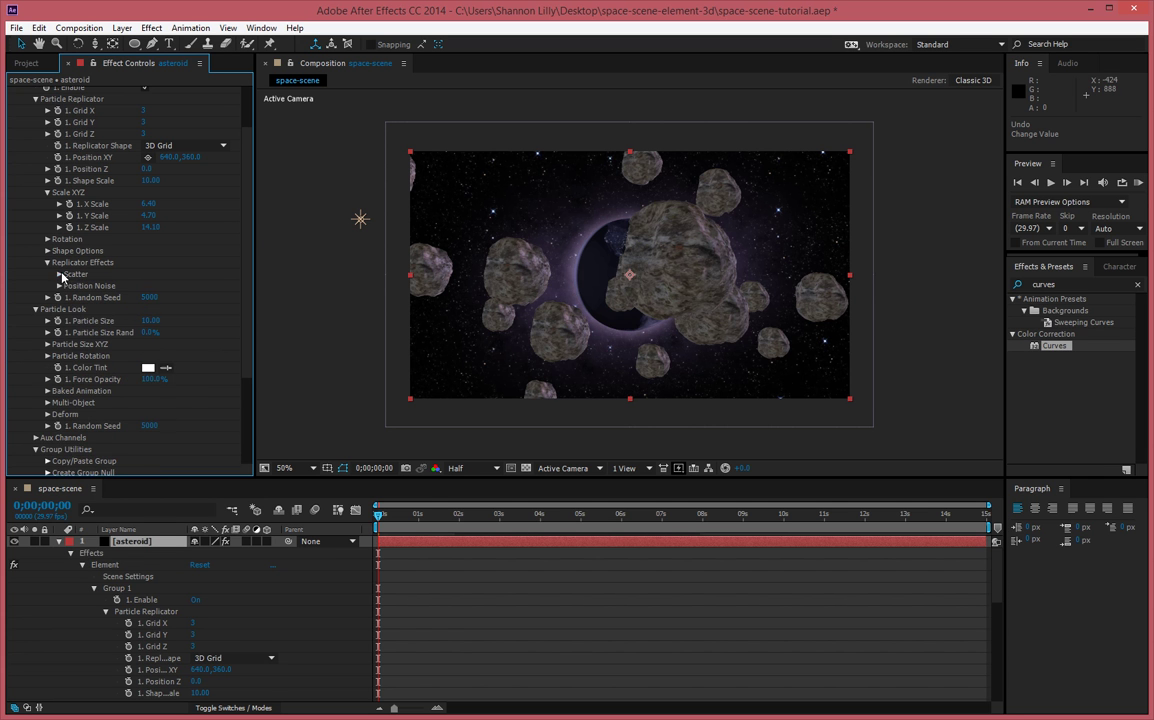
Randomize the asteroid particles' rotation to about 91° on X, 85° on Y and 194° on Z.
left_click(48, 356)
scroll(90, 336, "down", 1)
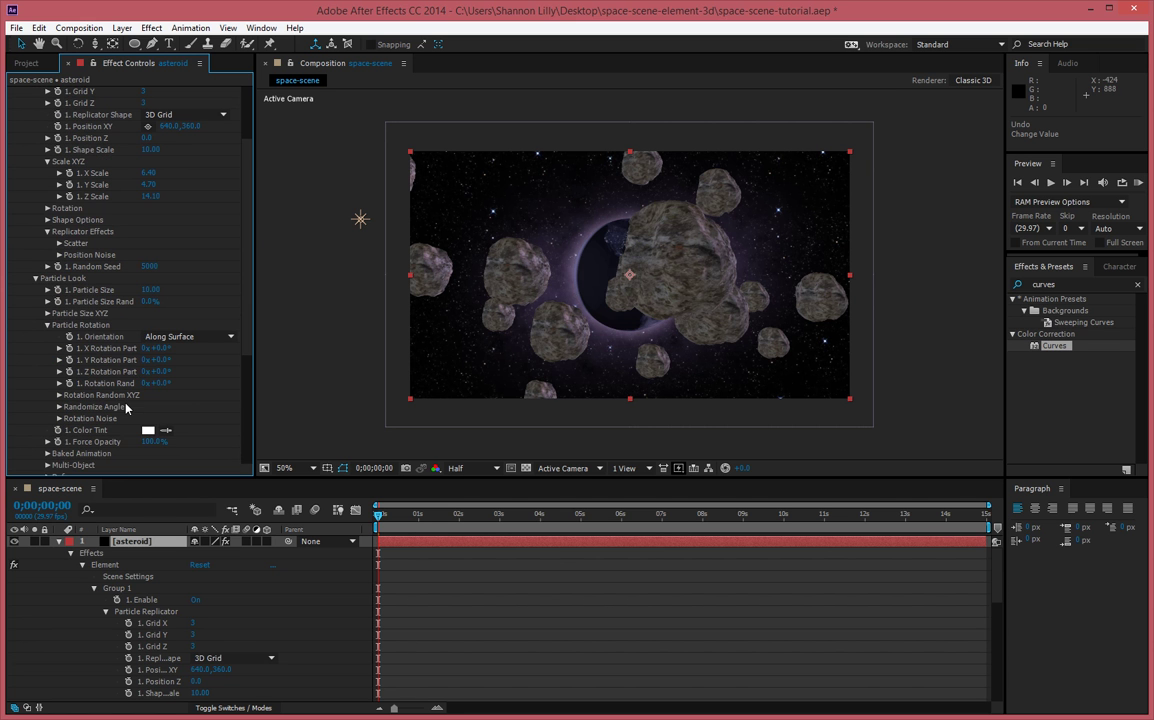
left_click(59, 395)
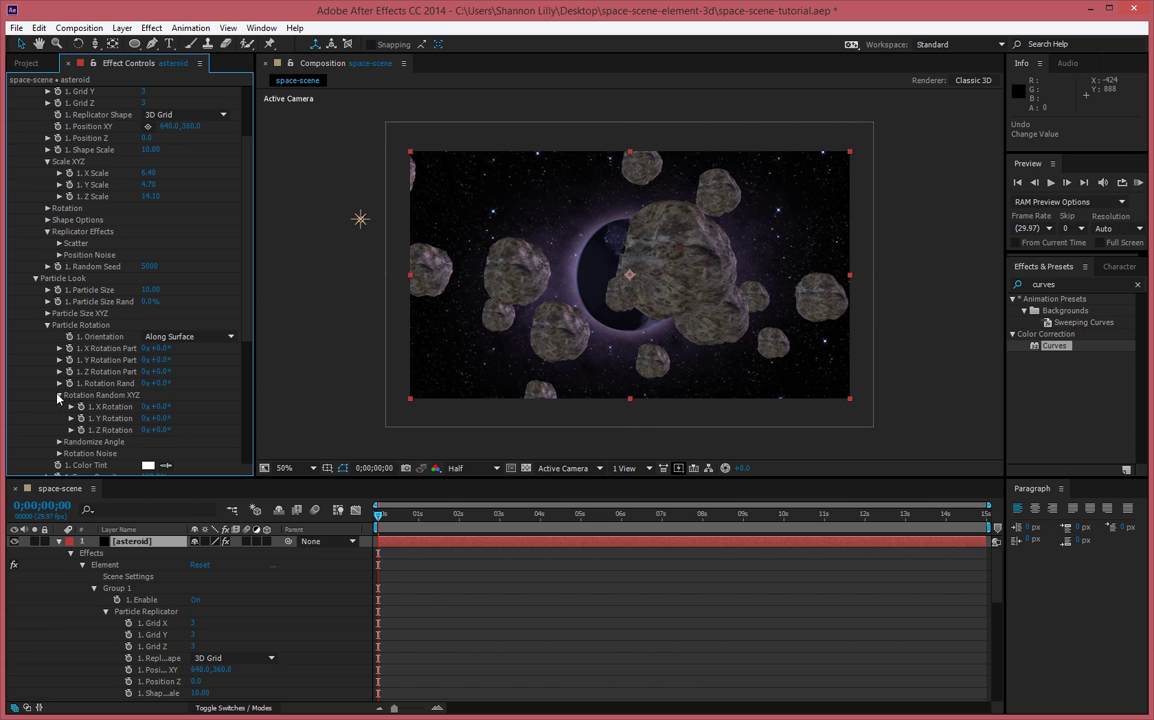
left_click_drag(152, 407, 294, 428)
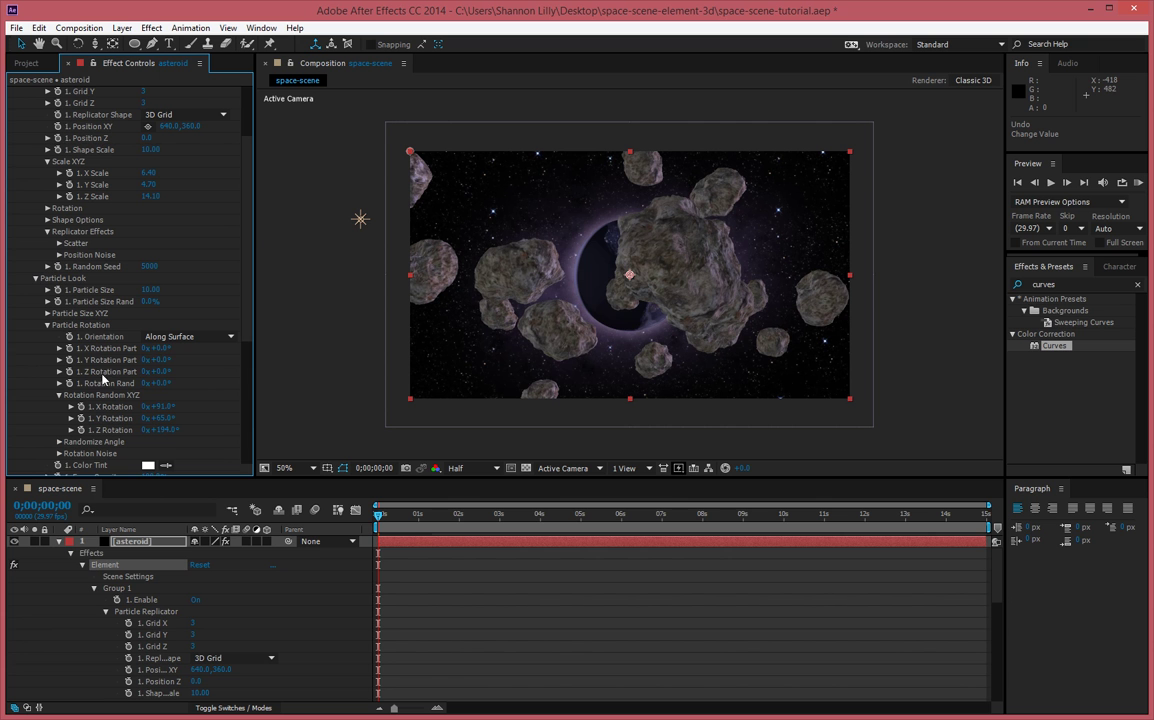
Animate the asteroids' random X, Y and Z rotation with keyframes at the first frame and at 0;00;14;29, raising each end value.
left_click(81, 406)
left_click(81, 429)
left_click_drag(760, 527, 986, 520)
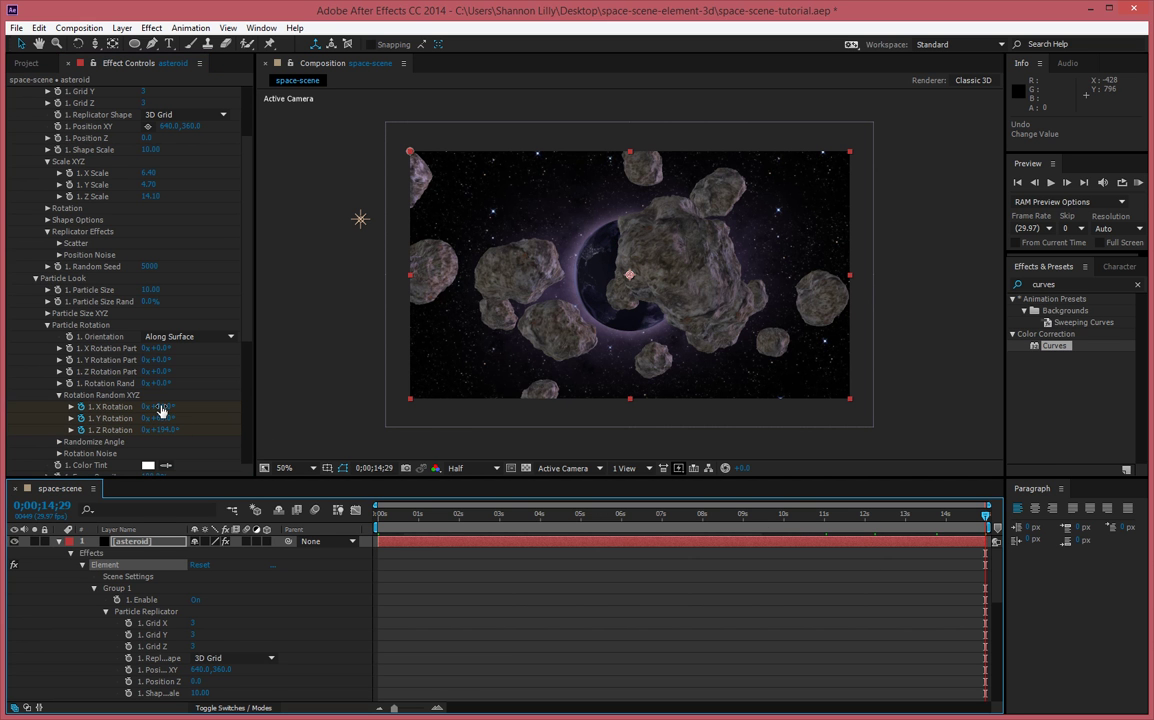
left_click(160, 408)
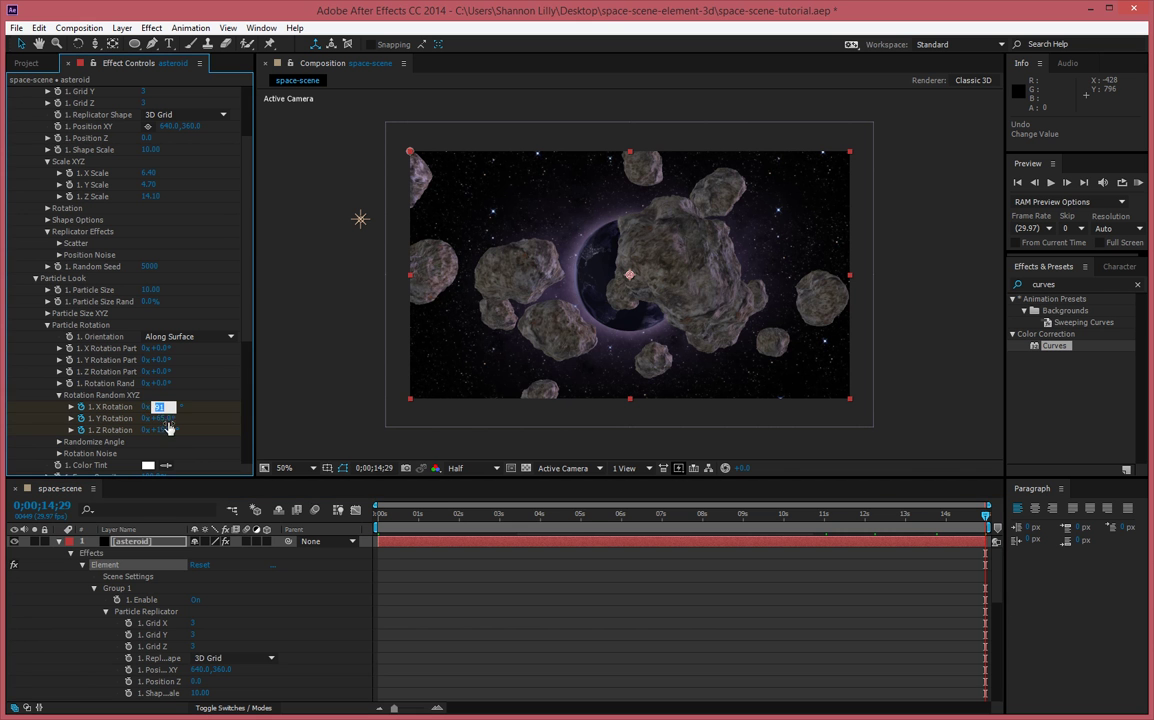
type("124")
key("Return")
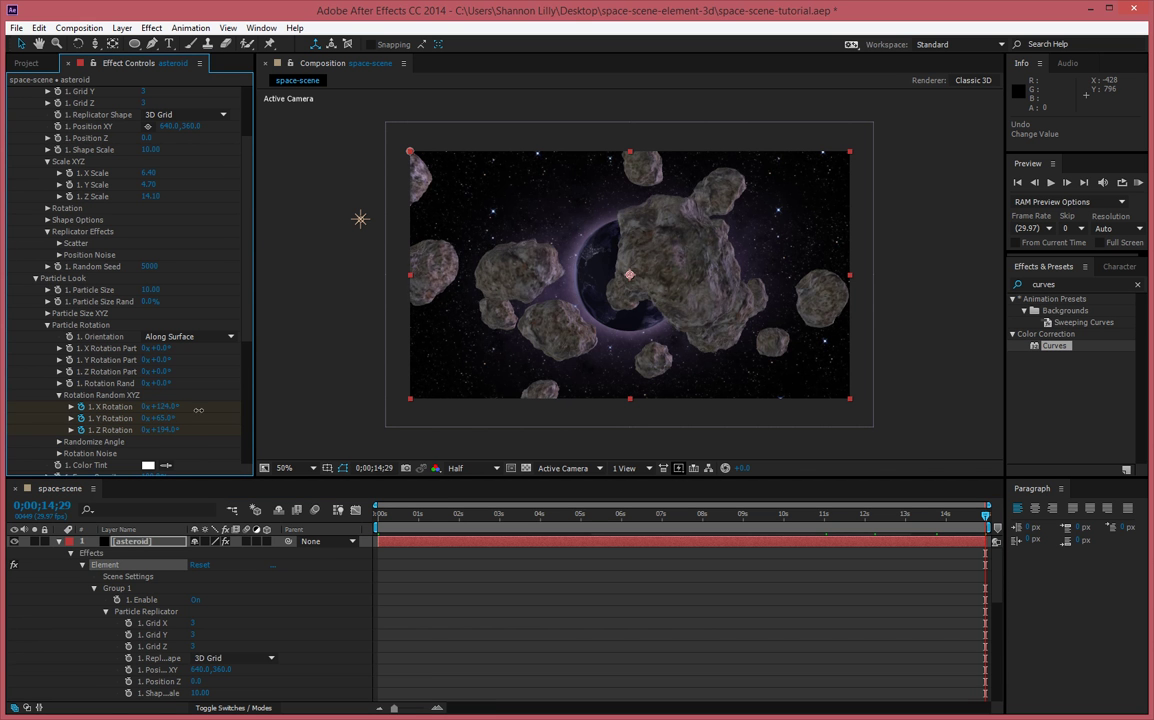
left_click_drag(199, 410, 300, 410)
left_click_drag(157, 418, 276, 418)
left_click_drag(170, 429, 290, 429)
left_click_drag(930, 516, 374, 525)
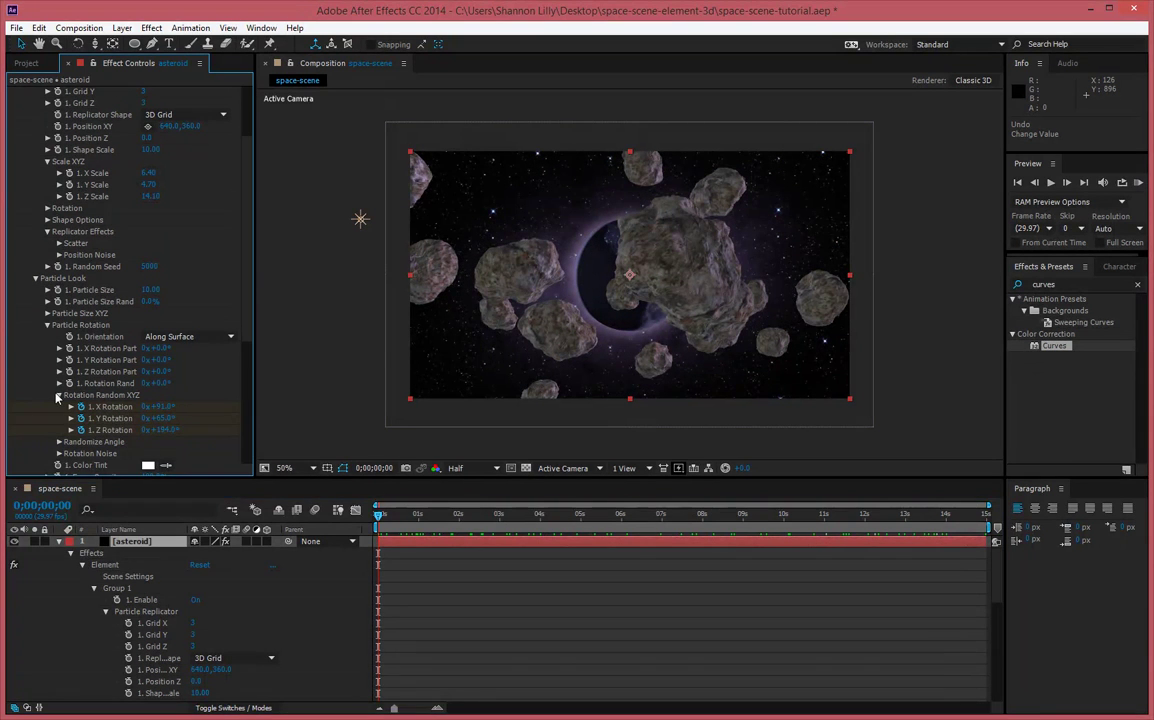
Set Group 1's Particle Size Random to 42% to vary the asteroid sizes, and collapse the asteroid layer's properties.
left_click(47, 325)
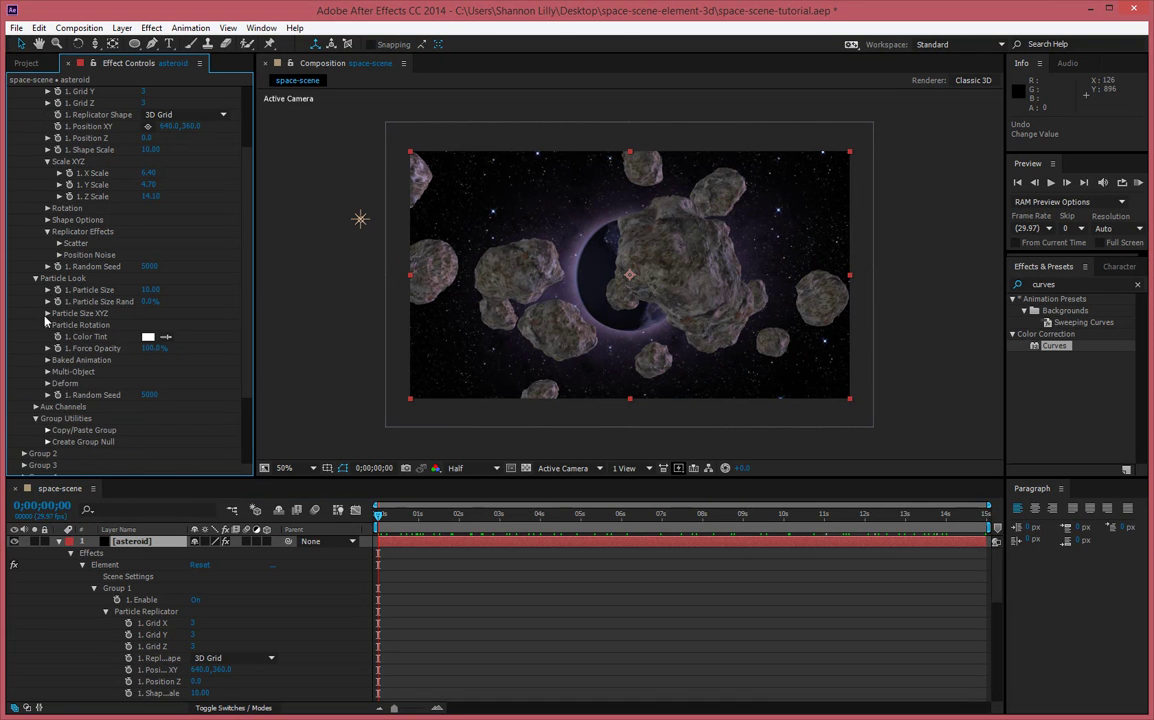
left_click(47, 313)
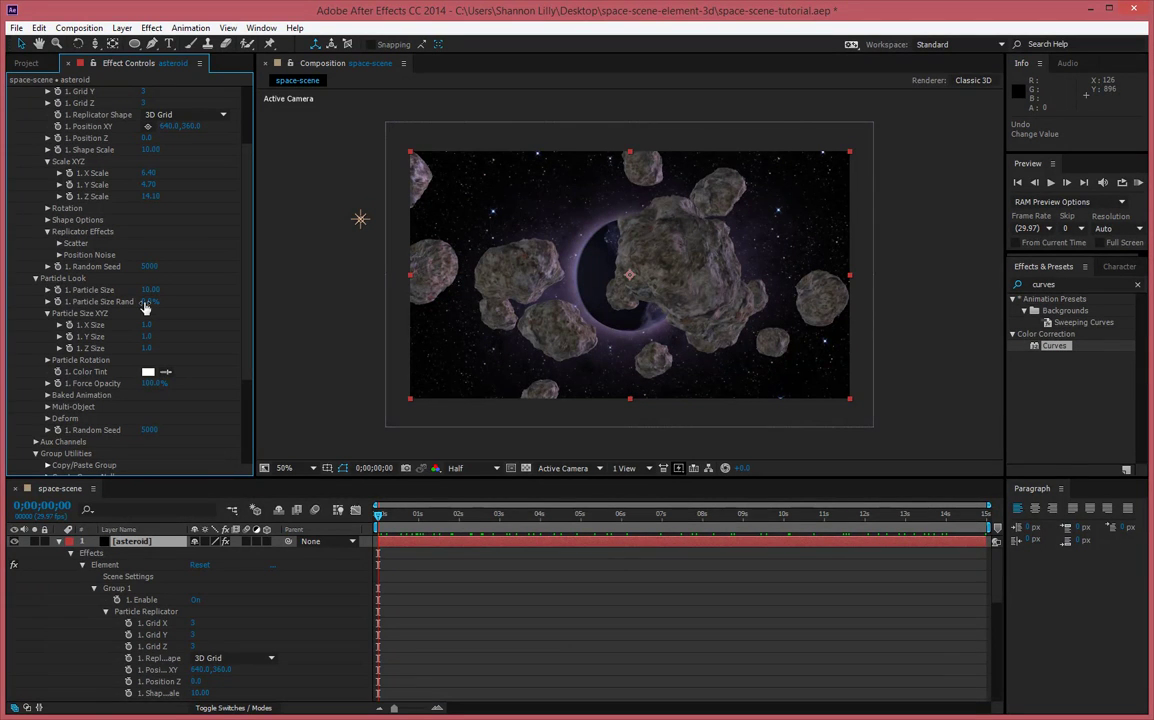
left_click_drag(148, 307, 176, 306)
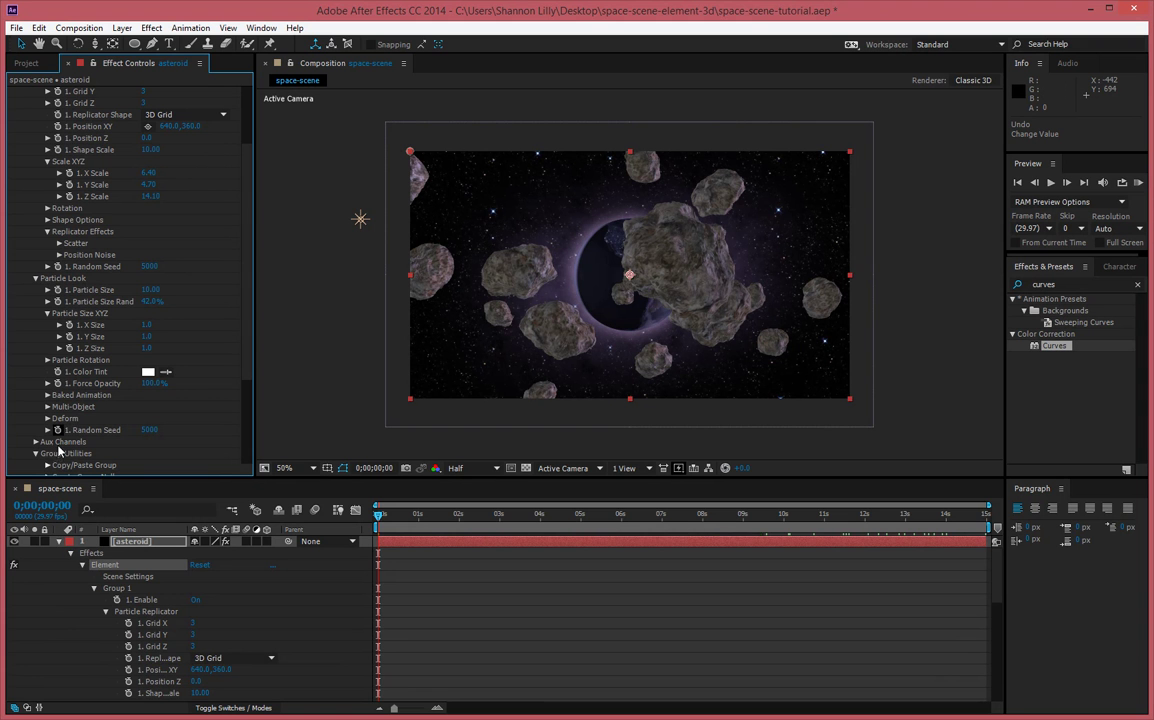
left_click(58, 541)
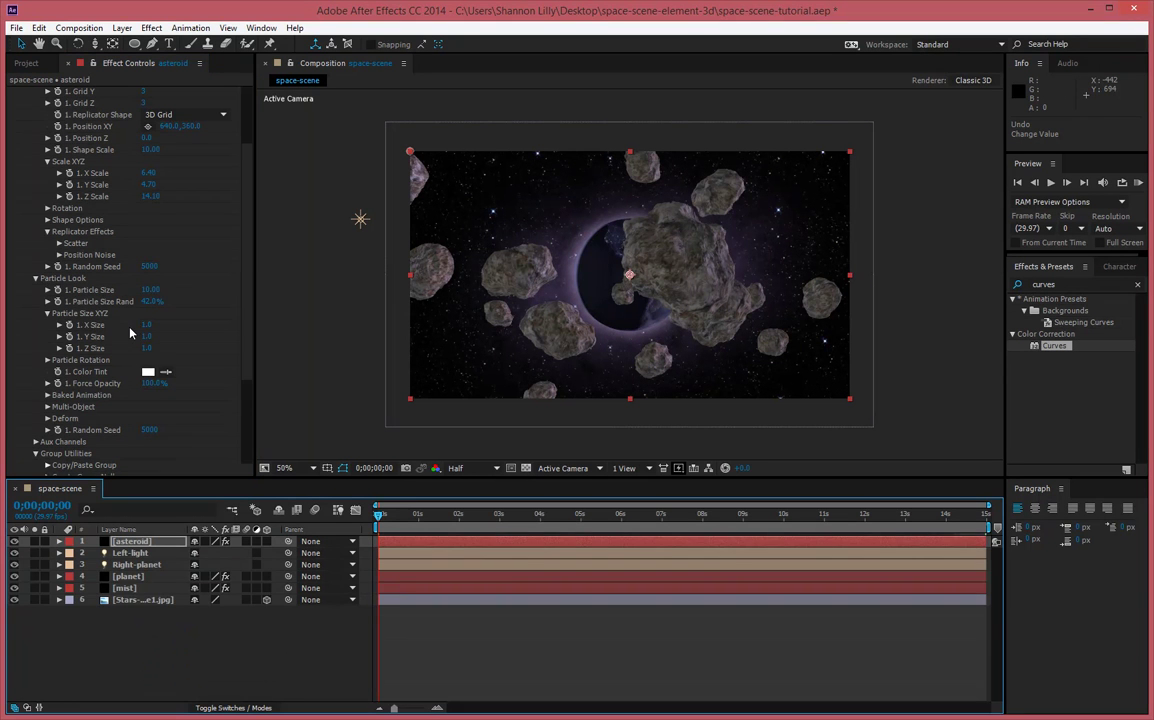
scroll(130, 333, "down", 1)
scroll(130, 330, "up", 4)
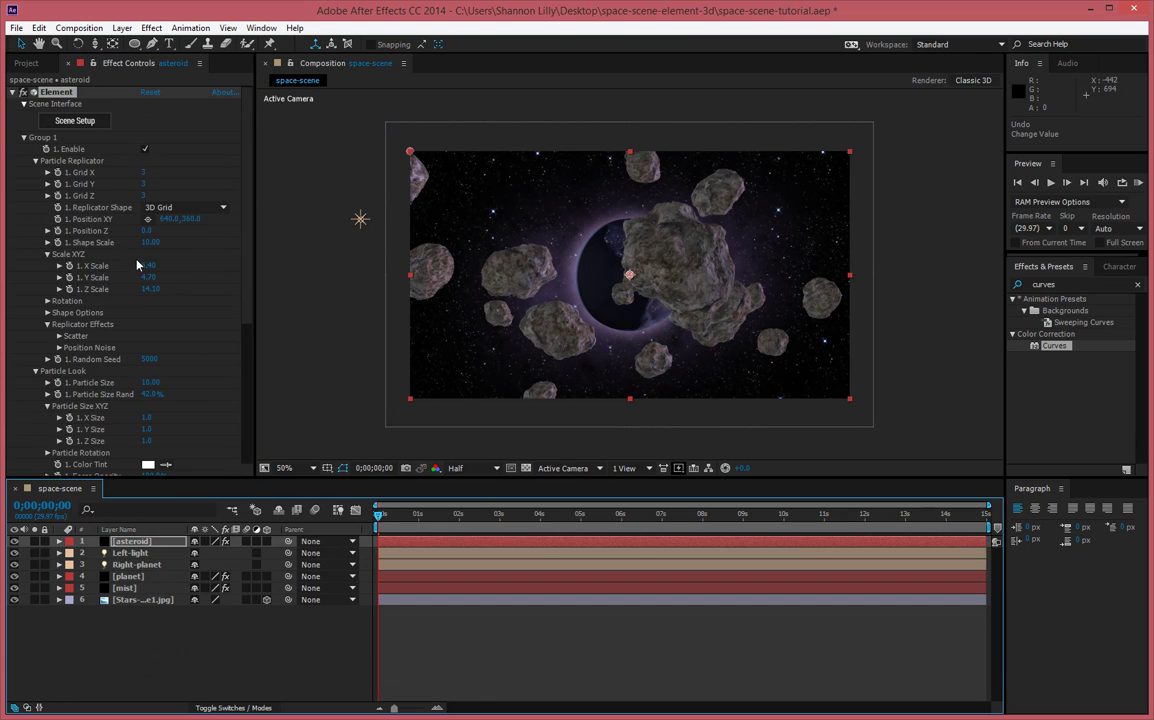
Split the composition display into two views, with the second view showing Top.
left_click(138, 554)
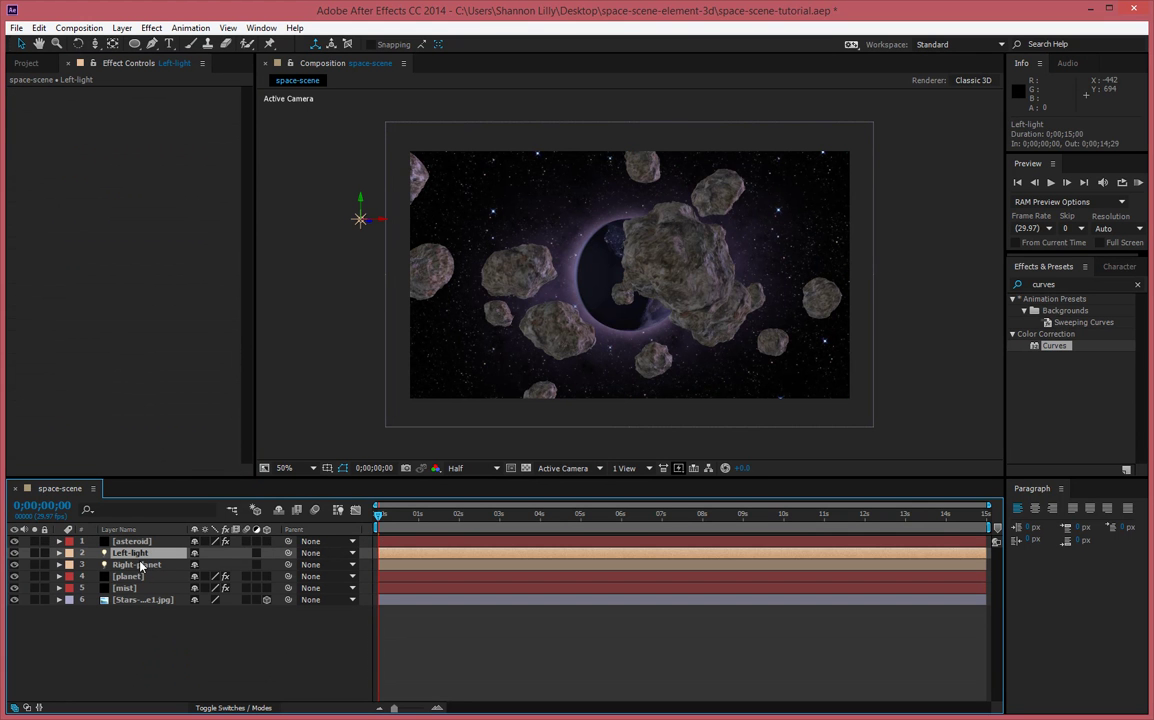
left_click(140, 566, "shift")
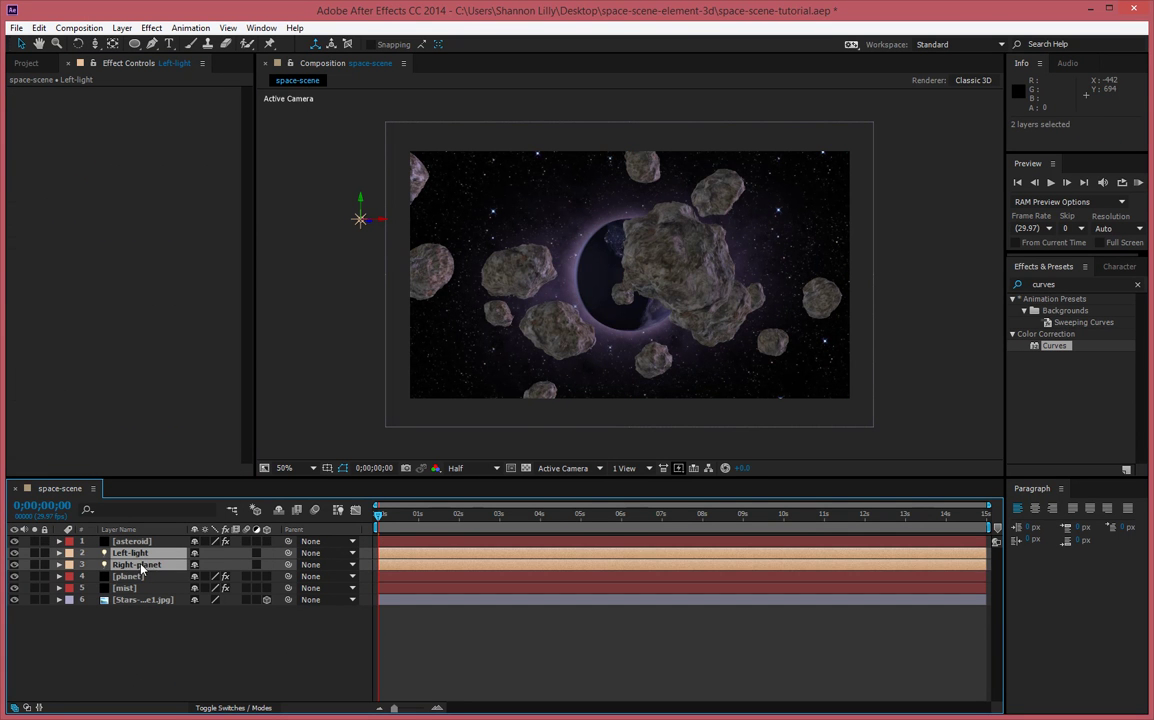
left_click(626, 468)
left_click(662, 499)
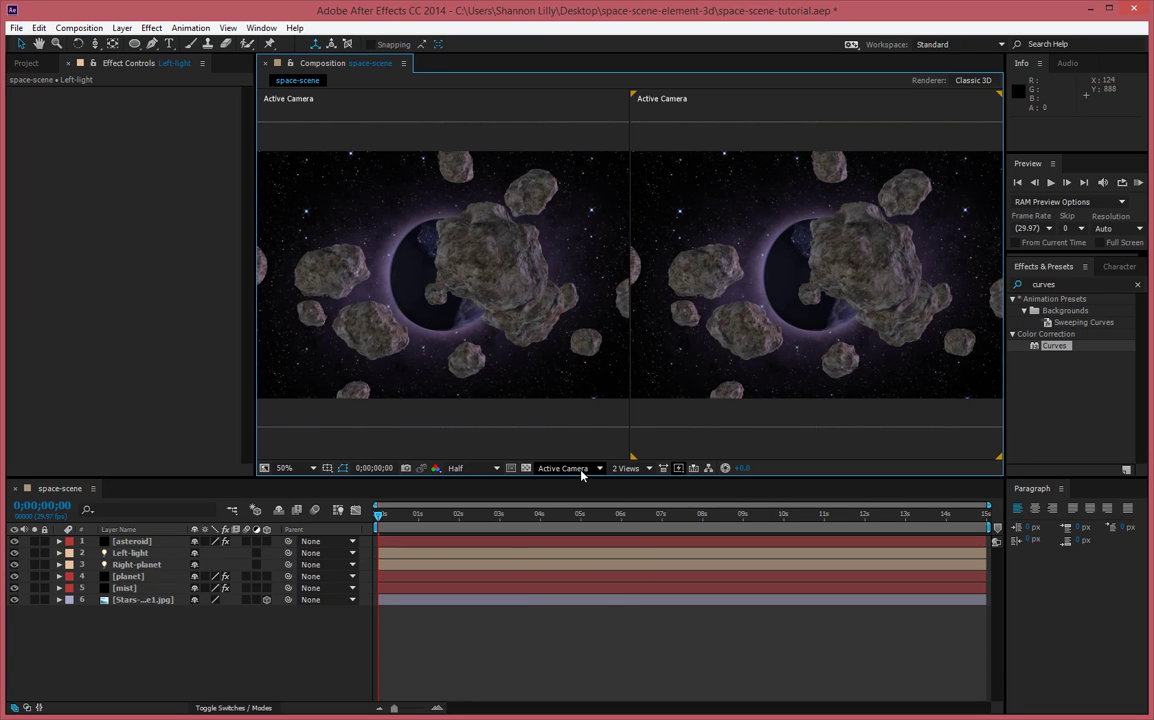
left_click(581, 470)
left_click(572, 546)
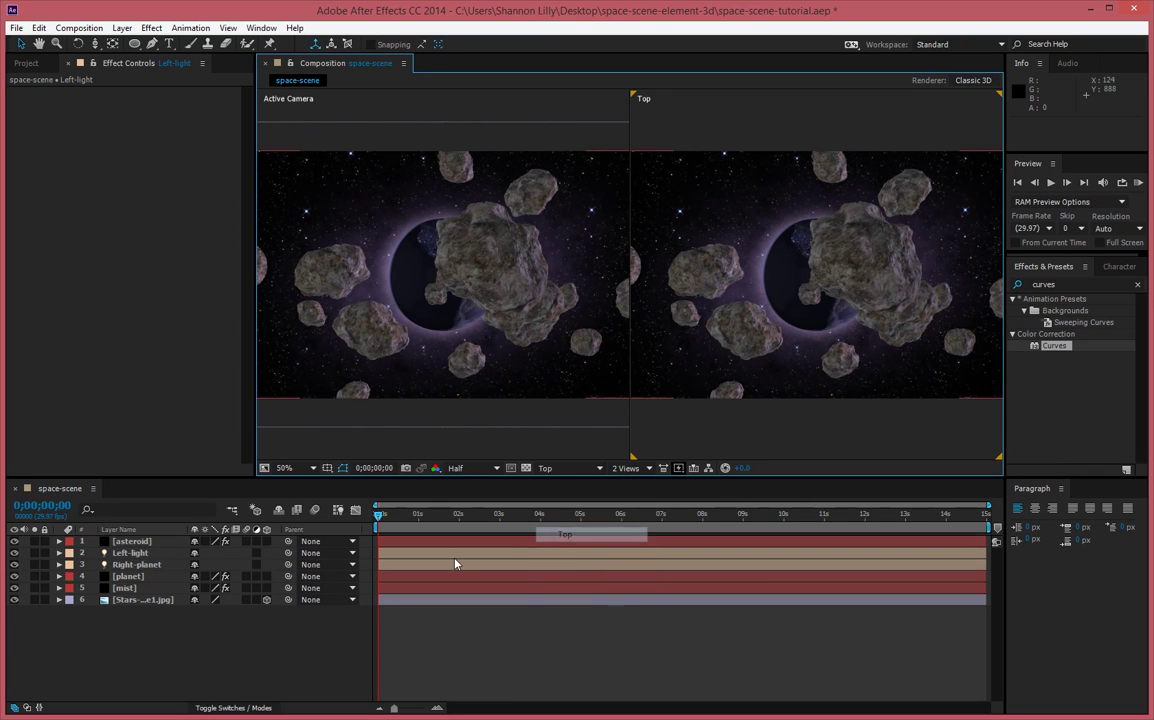
Select the Left-light and Right-planet lights and examine their placement in the Active Camera and Top views.
left_click(130, 553)
left_click(136, 565, "ctrl")
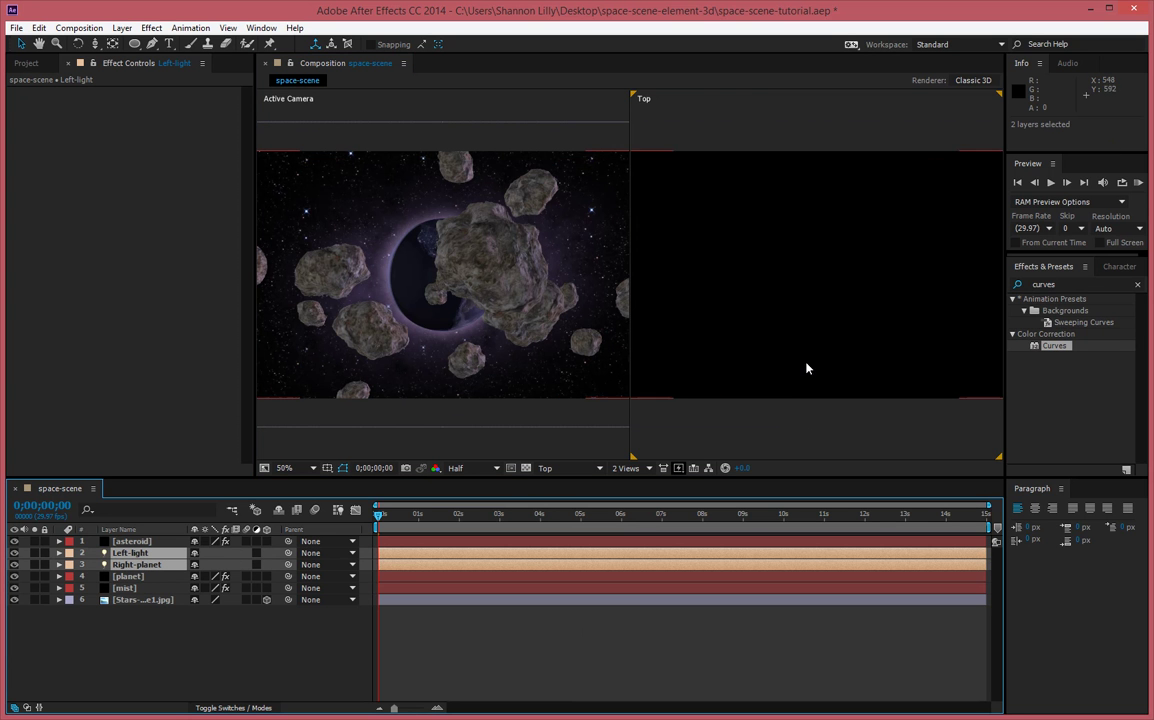
scroll(806, 368, "down", 8)
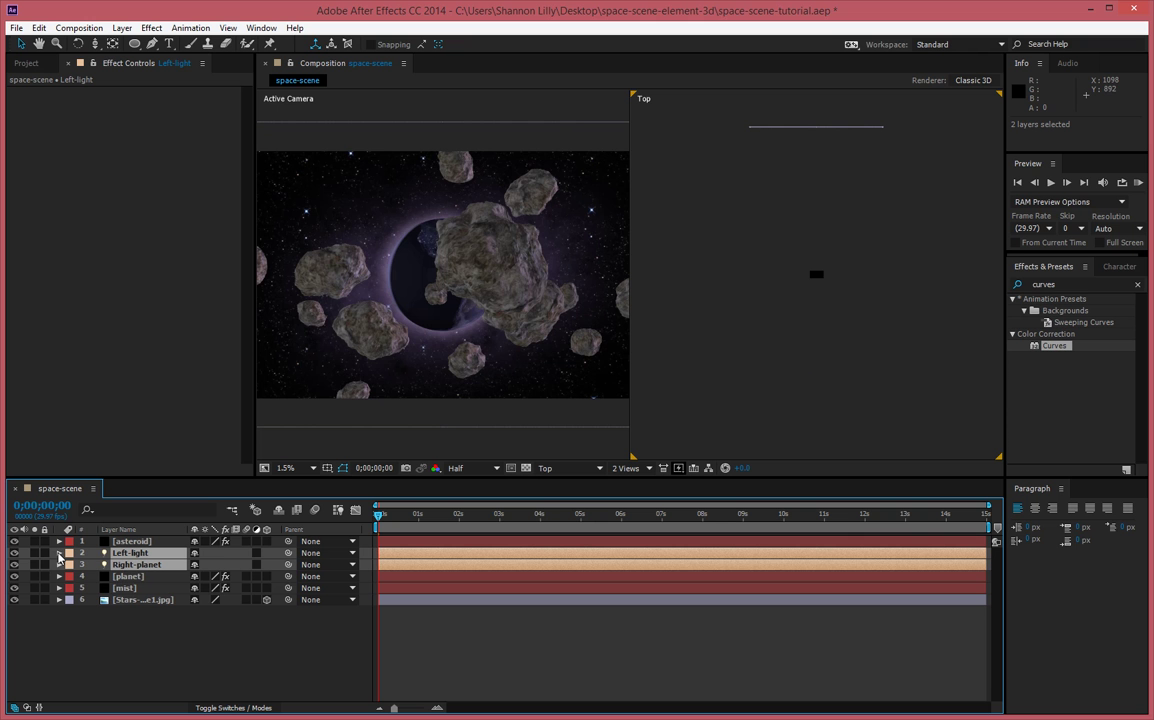
scroll(420, 334, "down", 10)
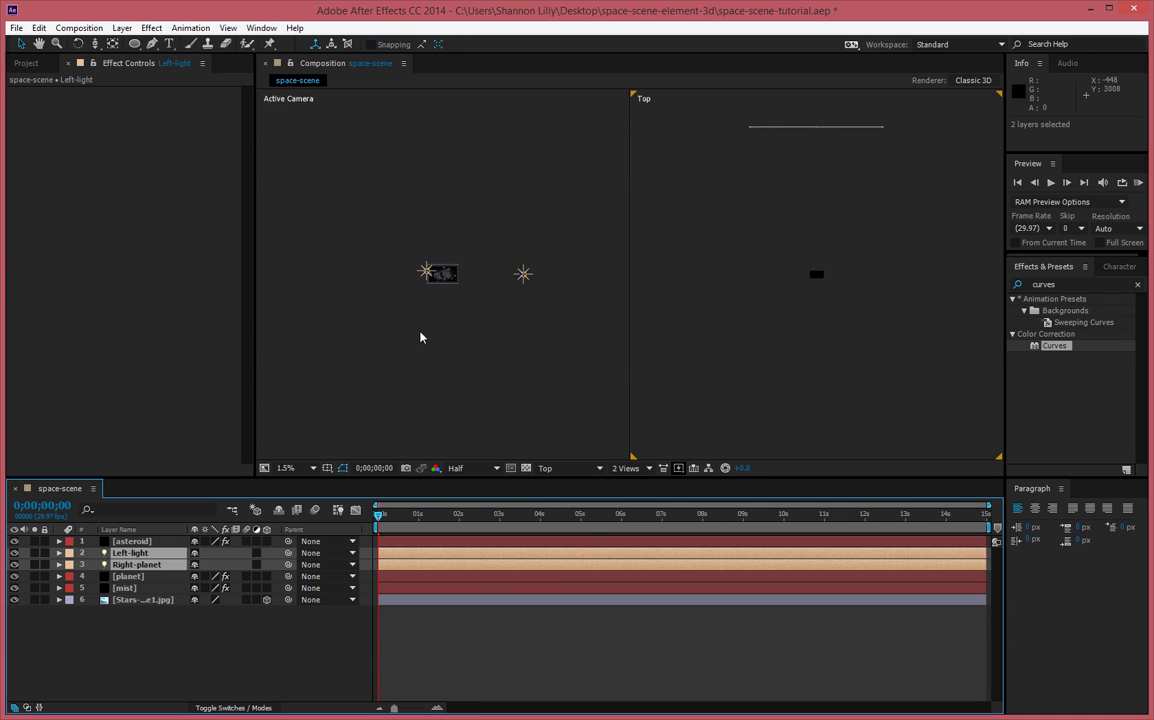
scroll(420, 344, "up", 6)
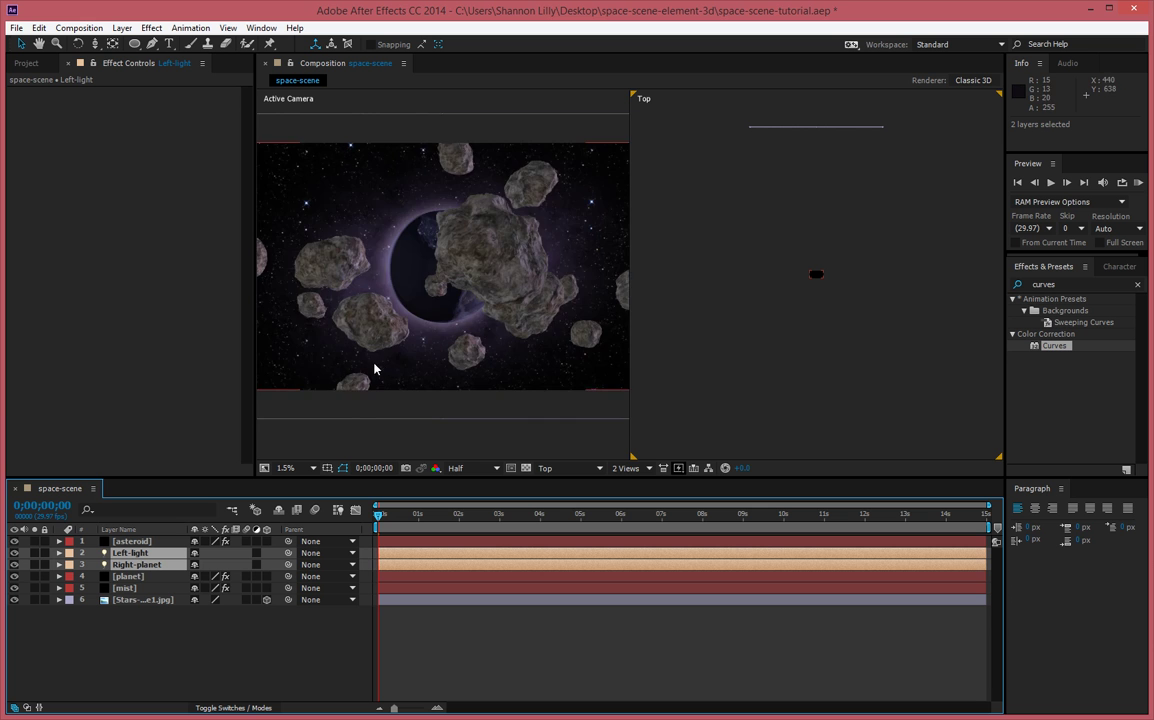
scroll(374, 368, "down", 2)
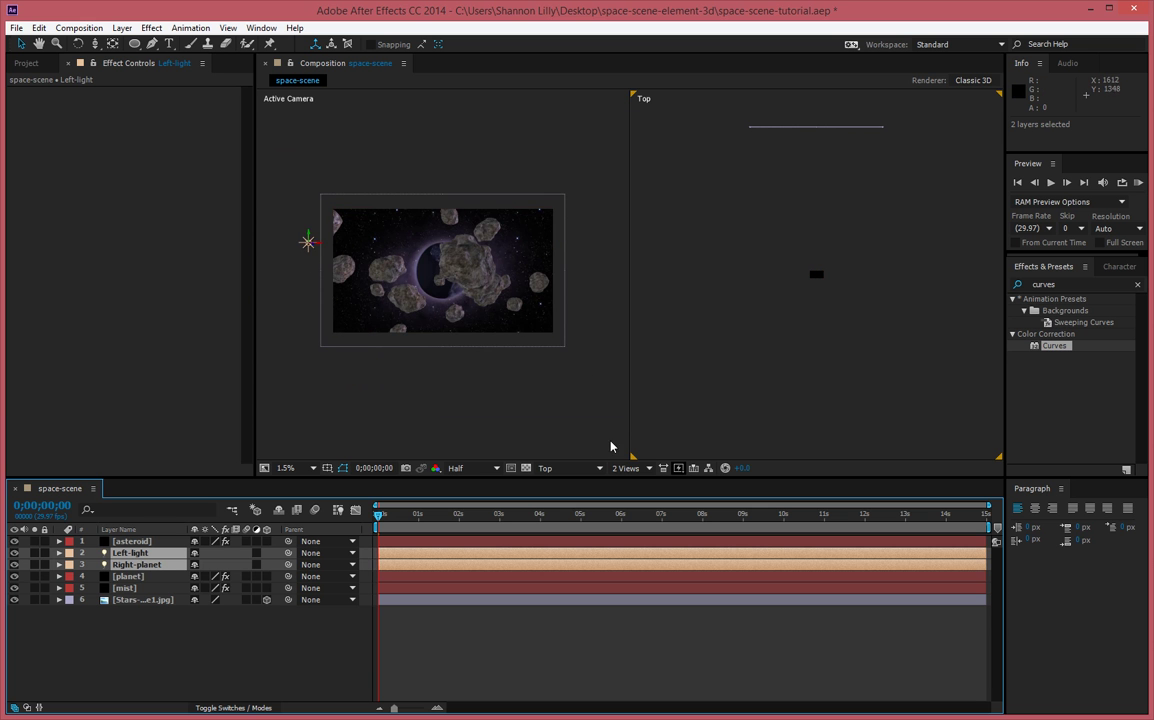
Return to a single Active Camera view and move the two selected lights by about -9182 along Z.
left_click(595, 468)
left_click(586, 484)
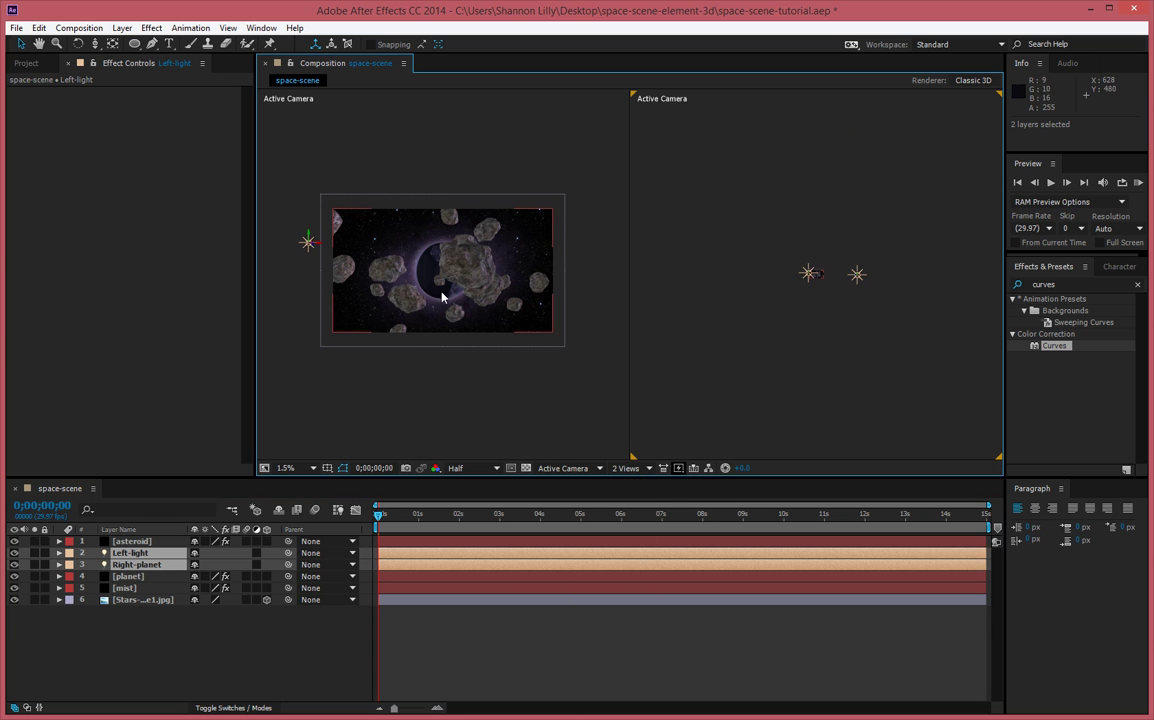
left_click(648, 468)
left_click(645, 486)
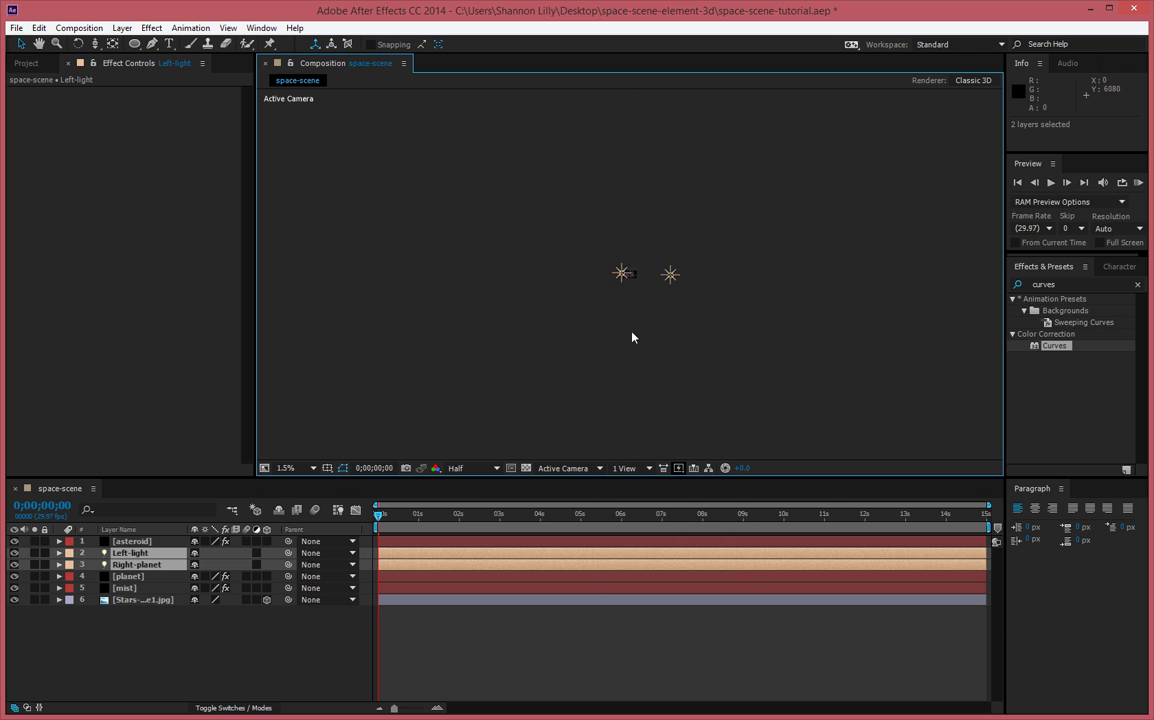
scroll(640, 315, "up", 6)
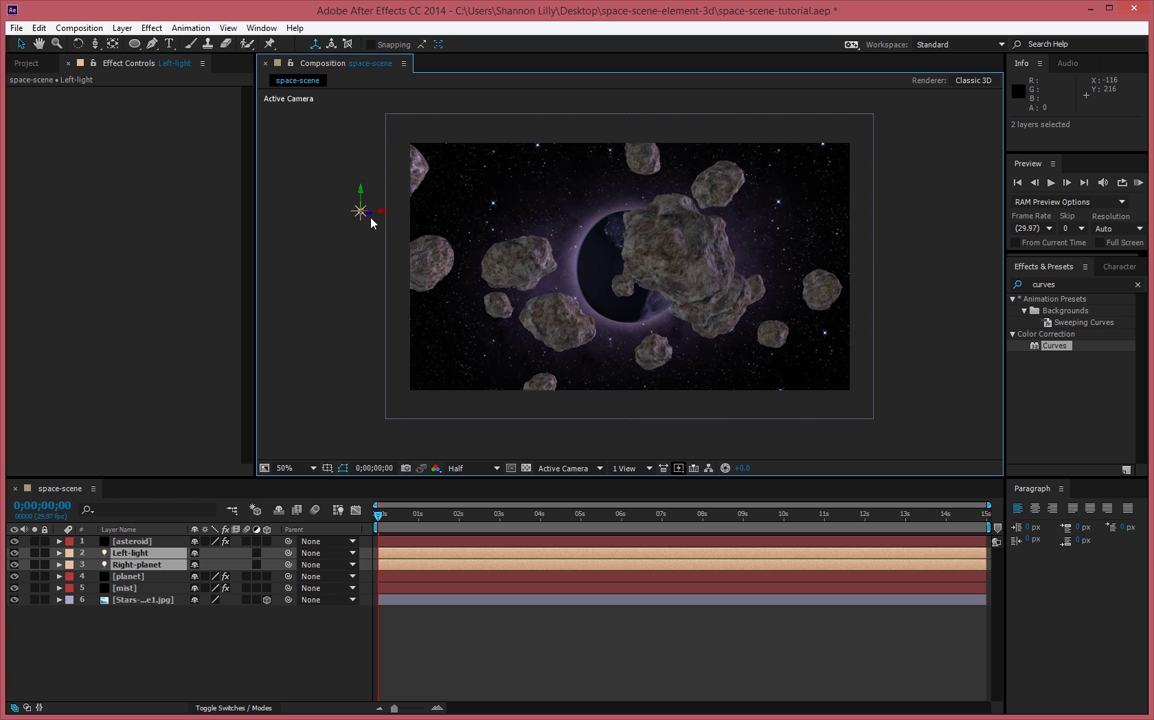
left_click_drag(371, 220, 176, 118)
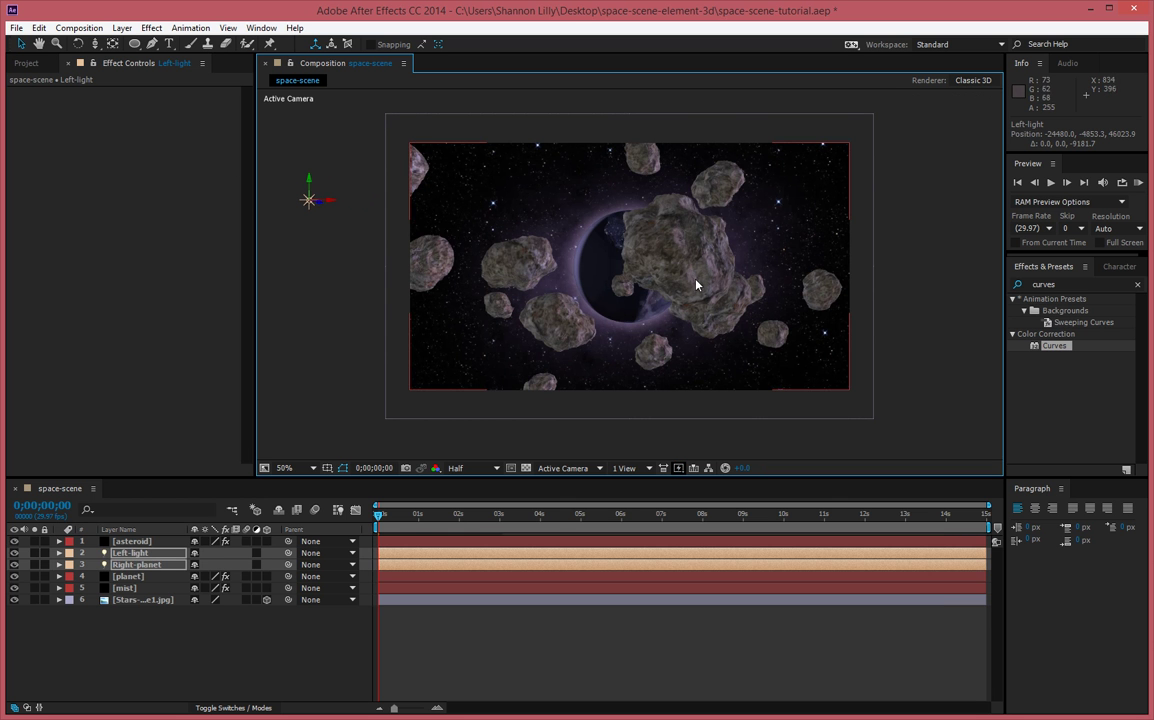
Turn off Use Comp Lights in the lighting render settings of the asteroid layer's Element effect.
left_click(131, 541)
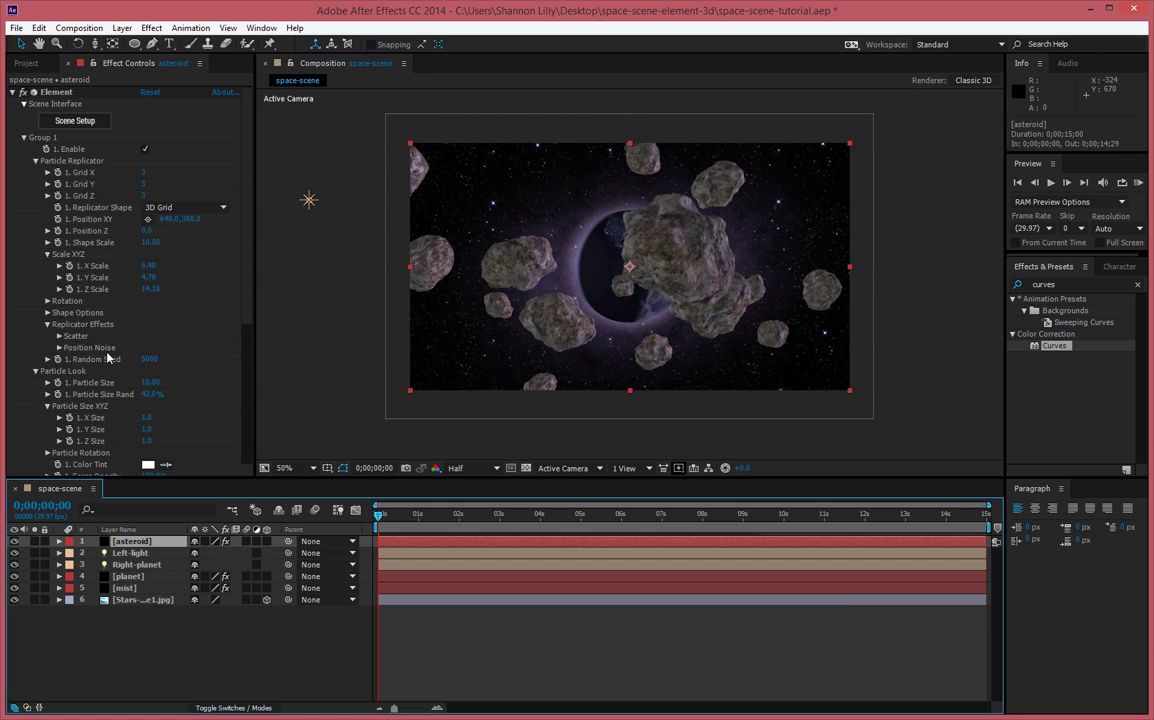
left_click(24, 139)
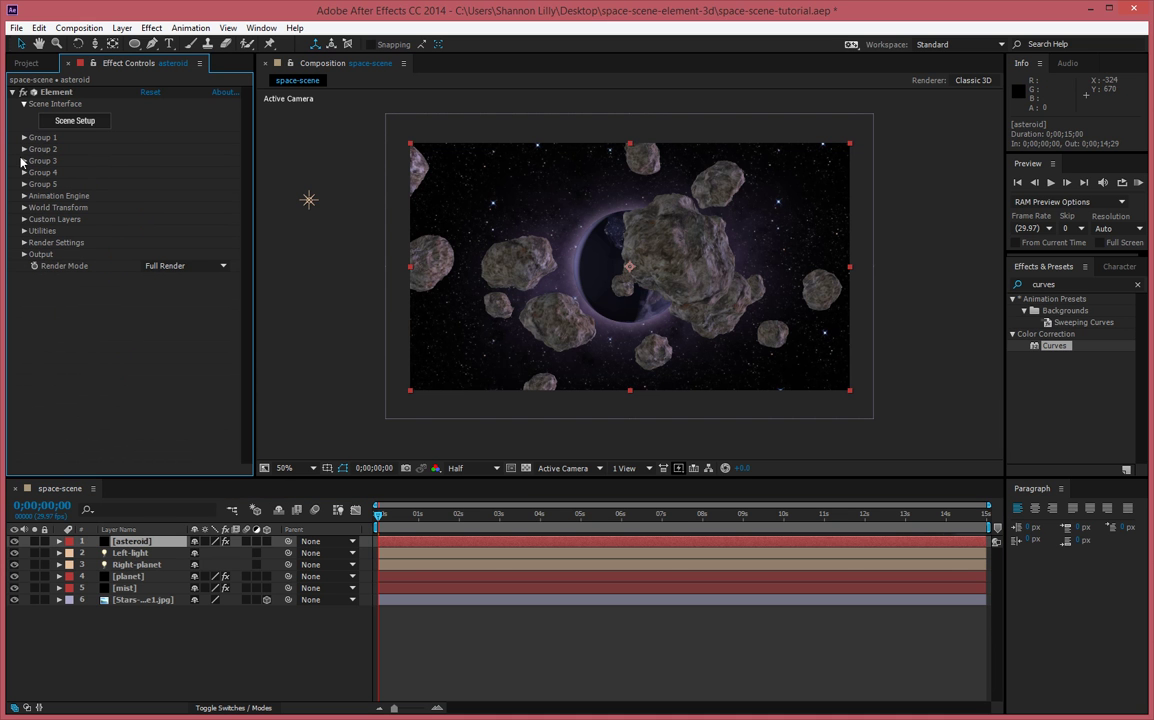
left_click(24, 243)
left_click(36, 266)
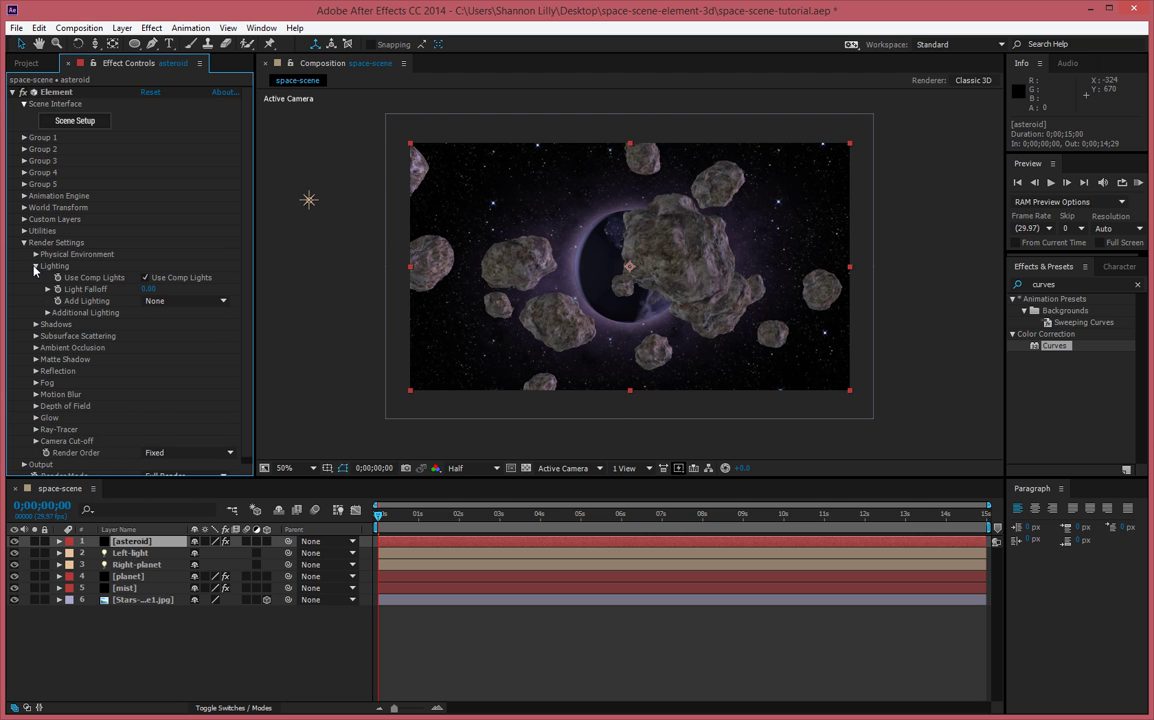
left_click(145, 279)
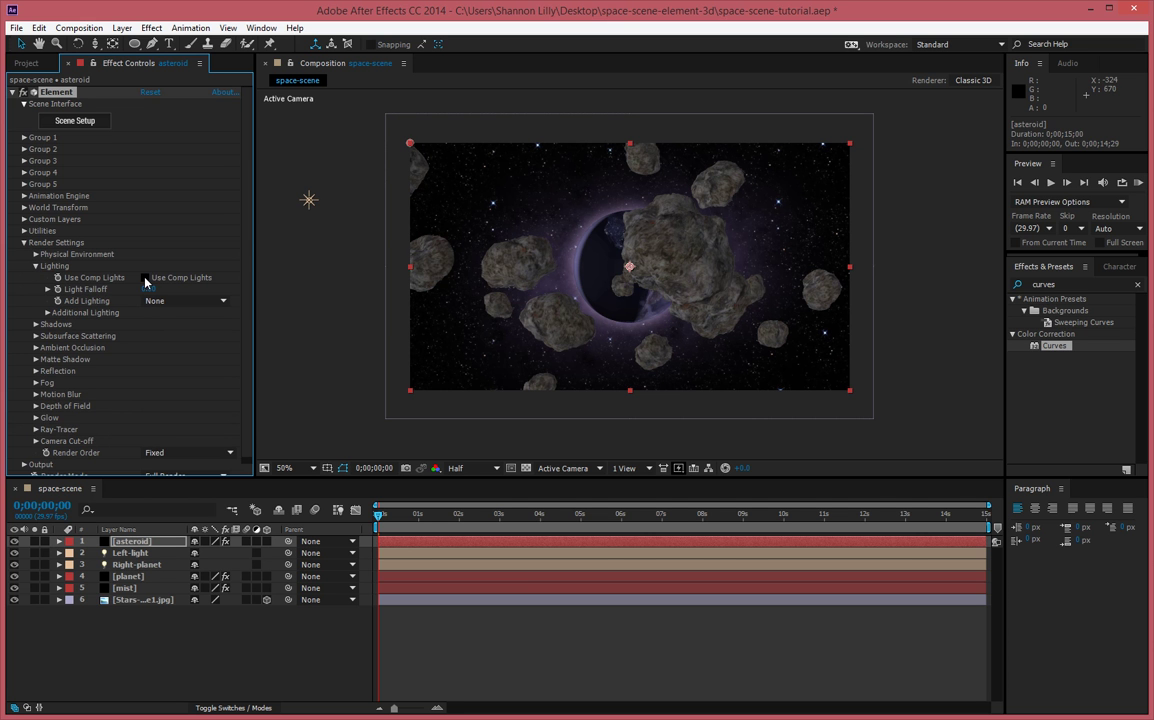
Enable ambient occlusion on the asteroids with SSAO Radius 6.1, Distribution 30 and Gamma 10.
left_click(36, 348)
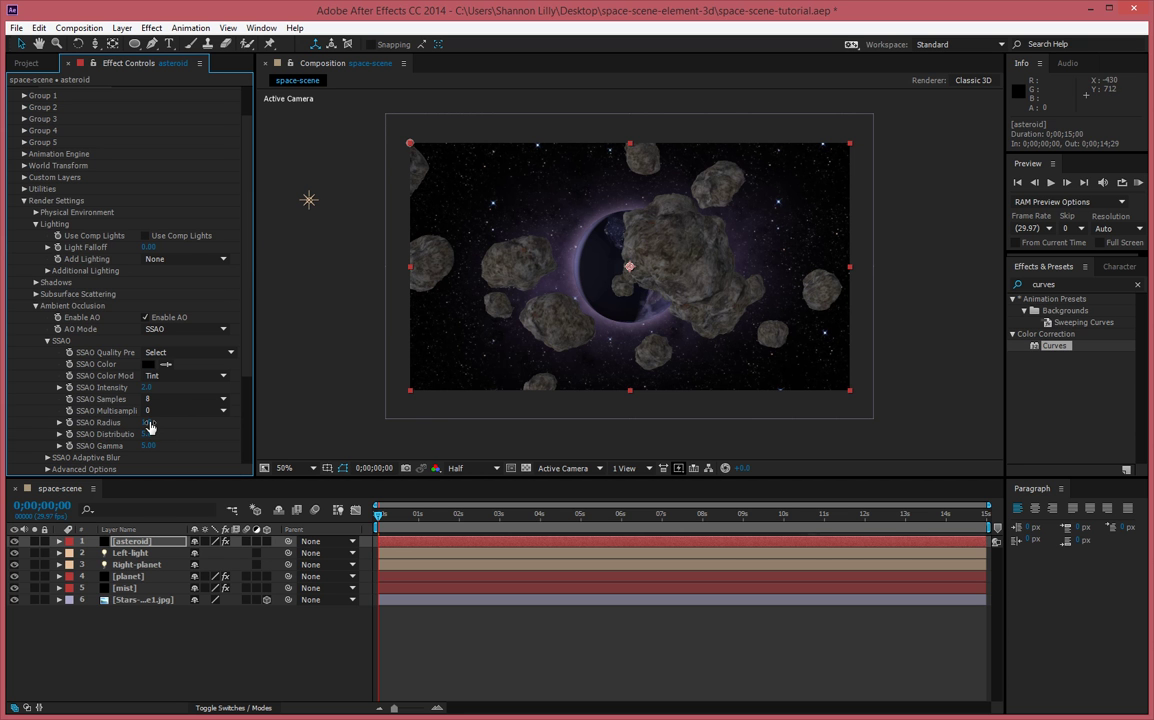
left_click_drag(148, 445, 120, 447)
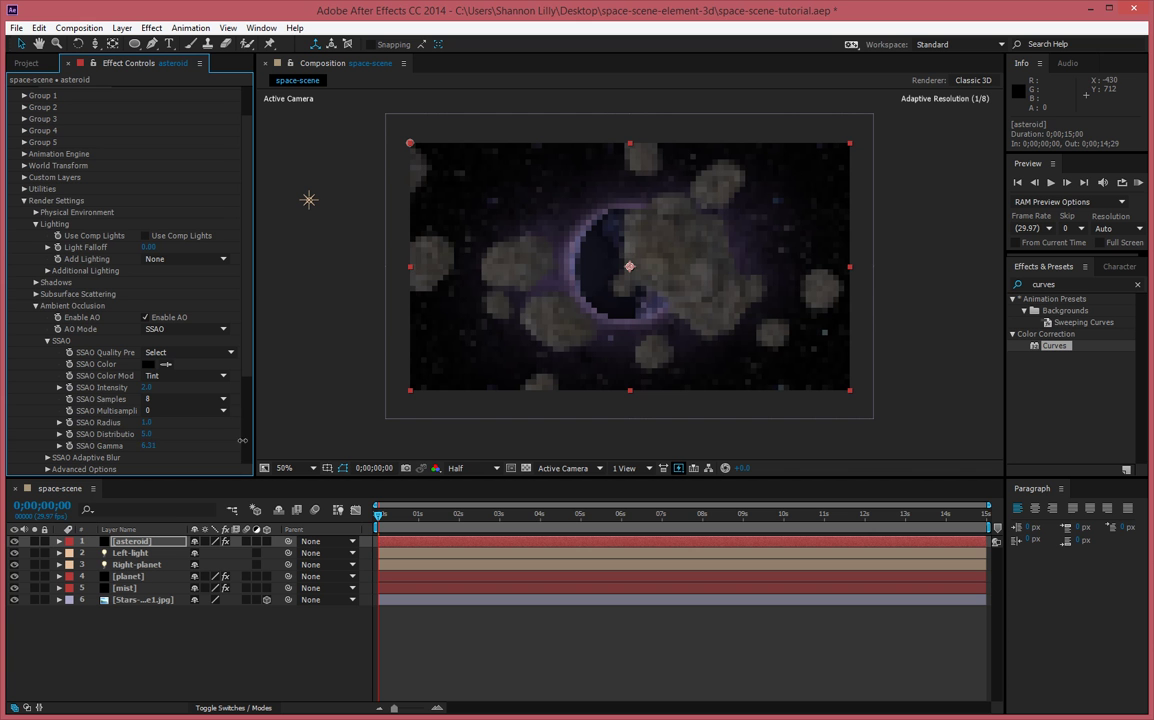
left_click_drag(491, 435, 490, 435)
left_click_drag(236, 424, 360, 424)
left_click_drag(243, 437, 270, 419)
Raise the asteroids' SSAO Intensity to 50.
left_click_drag(147, 387, 197, 390)
left_click_drag(448, 396, 448, 396)
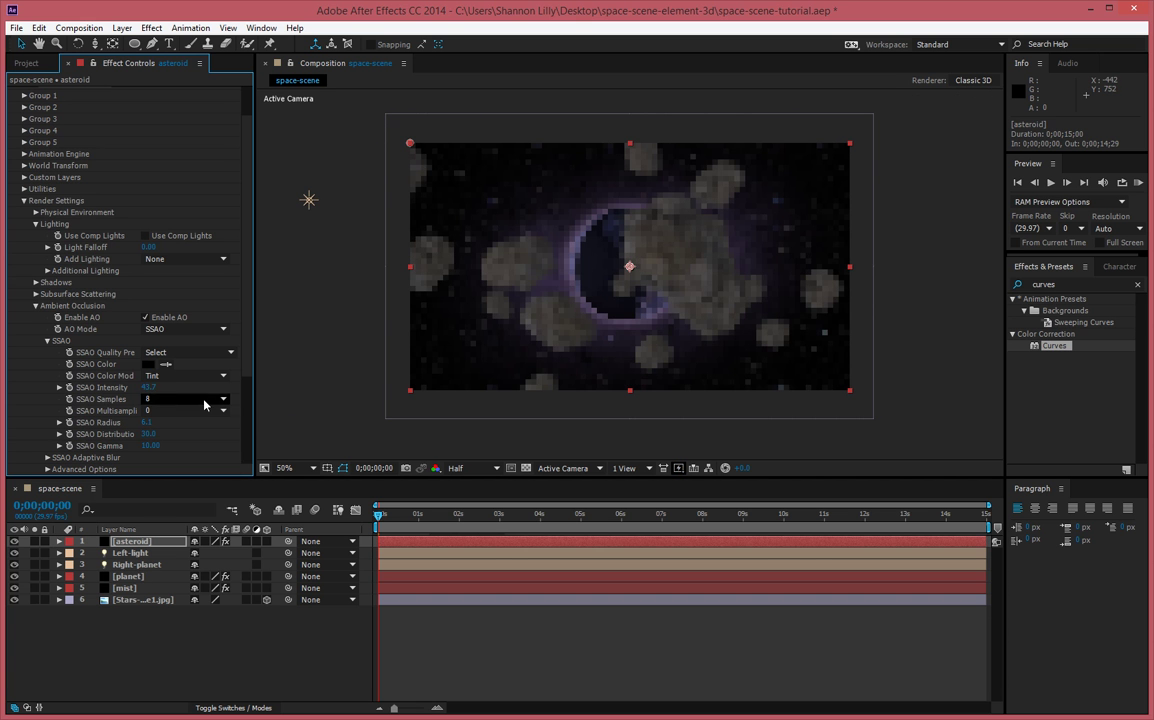
left_click_drag(199, 395, 391, 398)
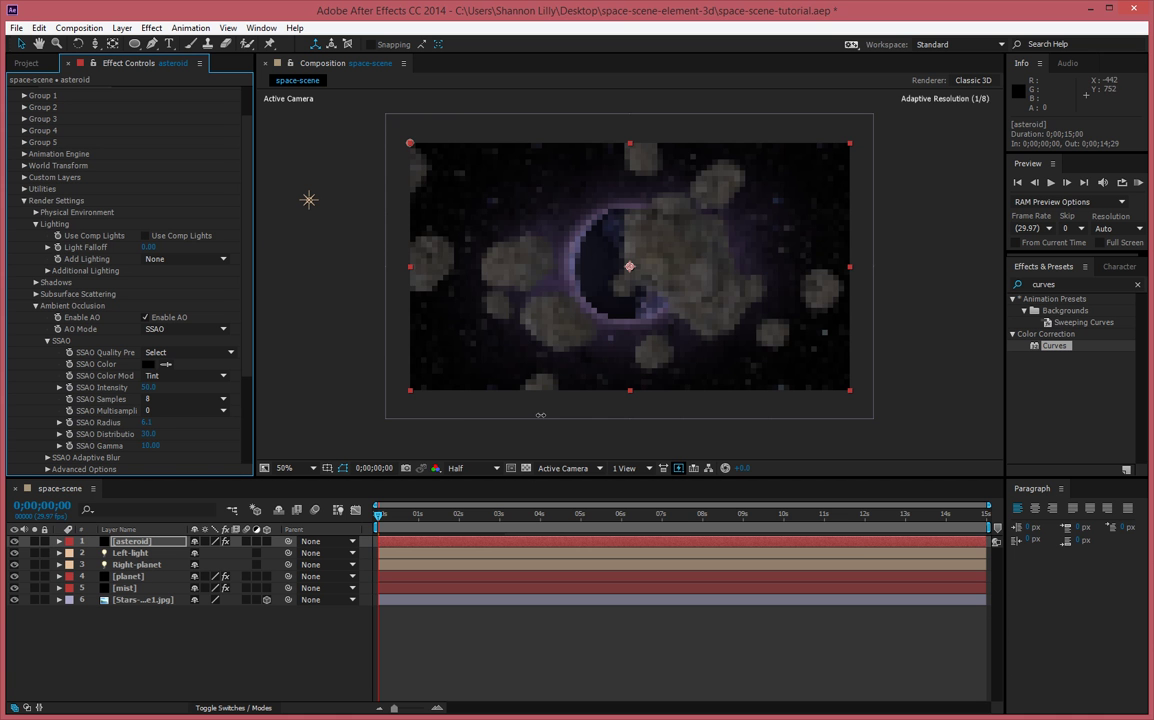
left_click_drag(540, 415, 540, 415)
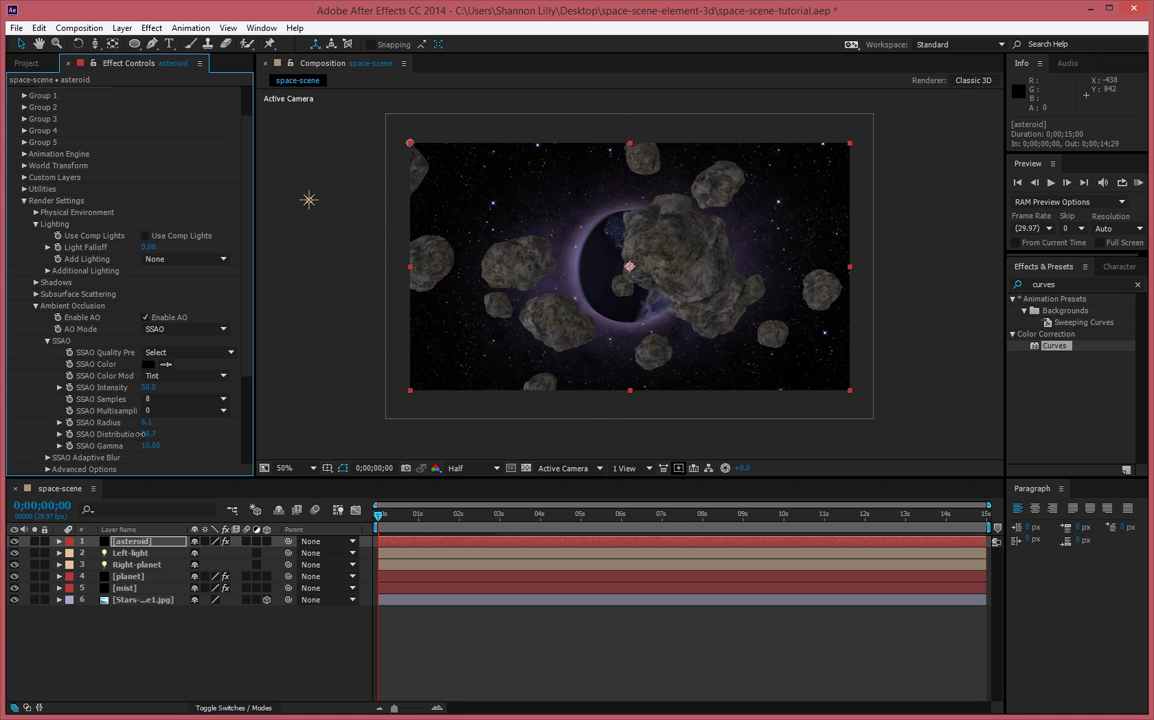
Lower the SSAO Distribution to 22.5 and Gamma to 8.63, and choose the Fast SSAO quality preset.
left_click_drag(140, 434, 378, 226)
left_click_drag(133, 445, 111, 446)
left_click(175, 353)
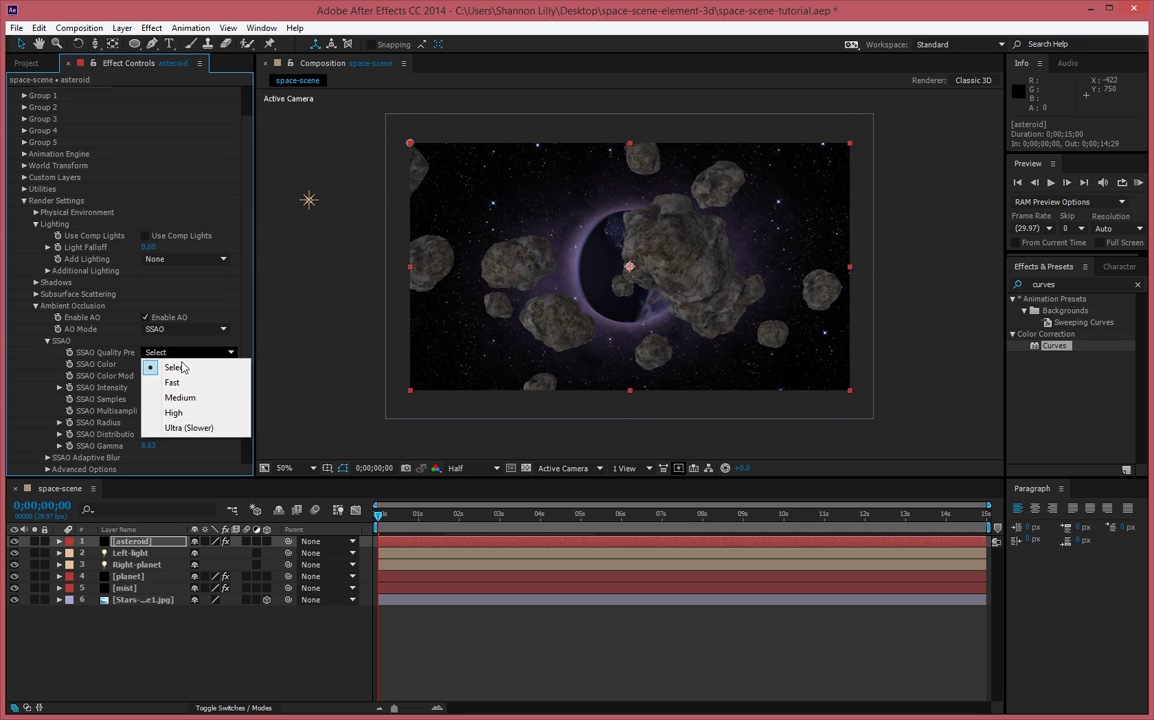
left_click(174, 382)
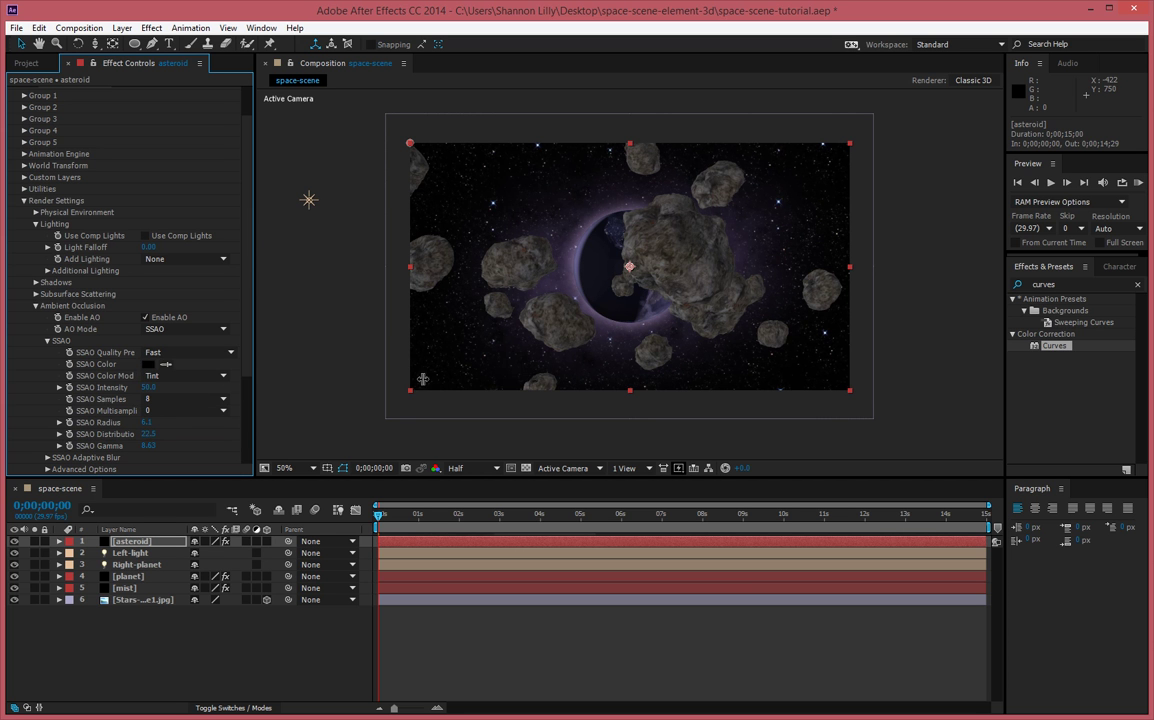
Apply the Cinema preset as the asteroids' added lighting and reopen the lighting preset choices.
left_click(185, 259)
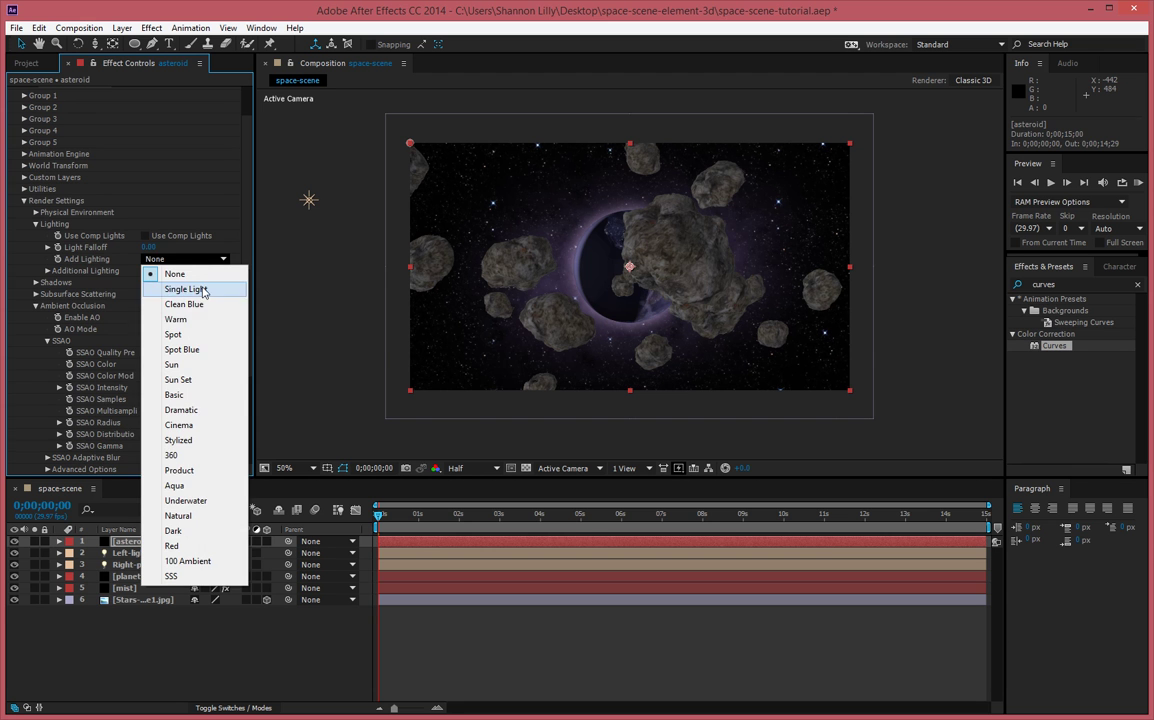
left_click(180, 425)
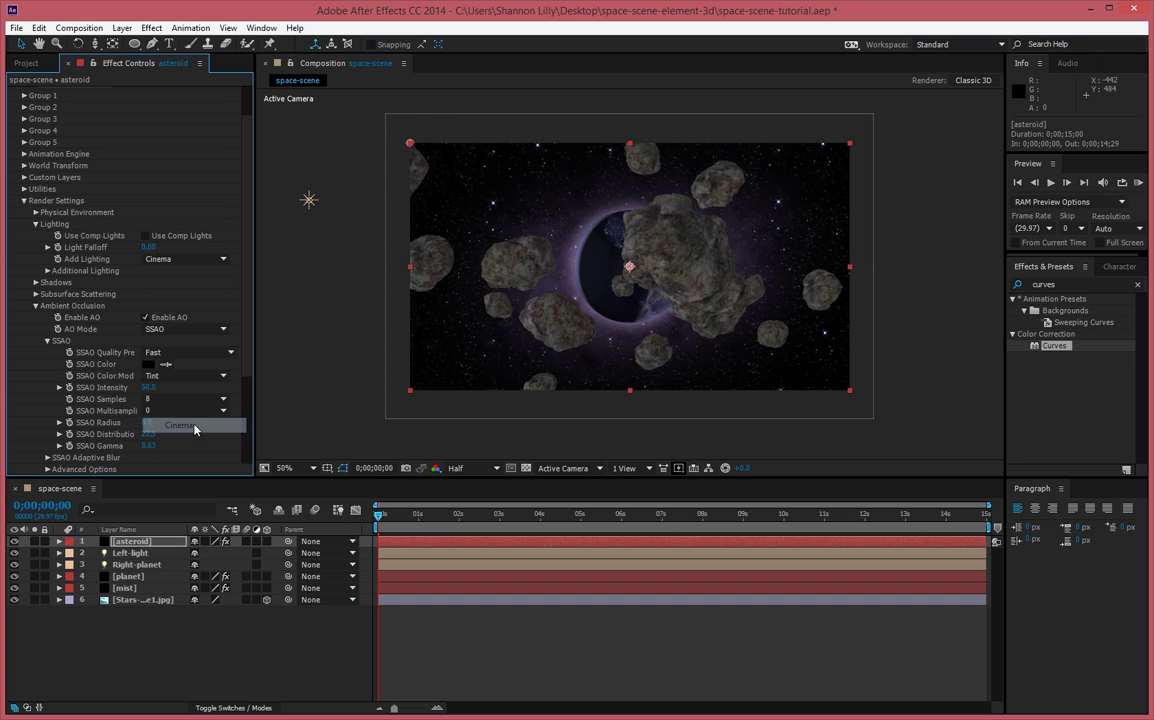
left_click(174, 259)
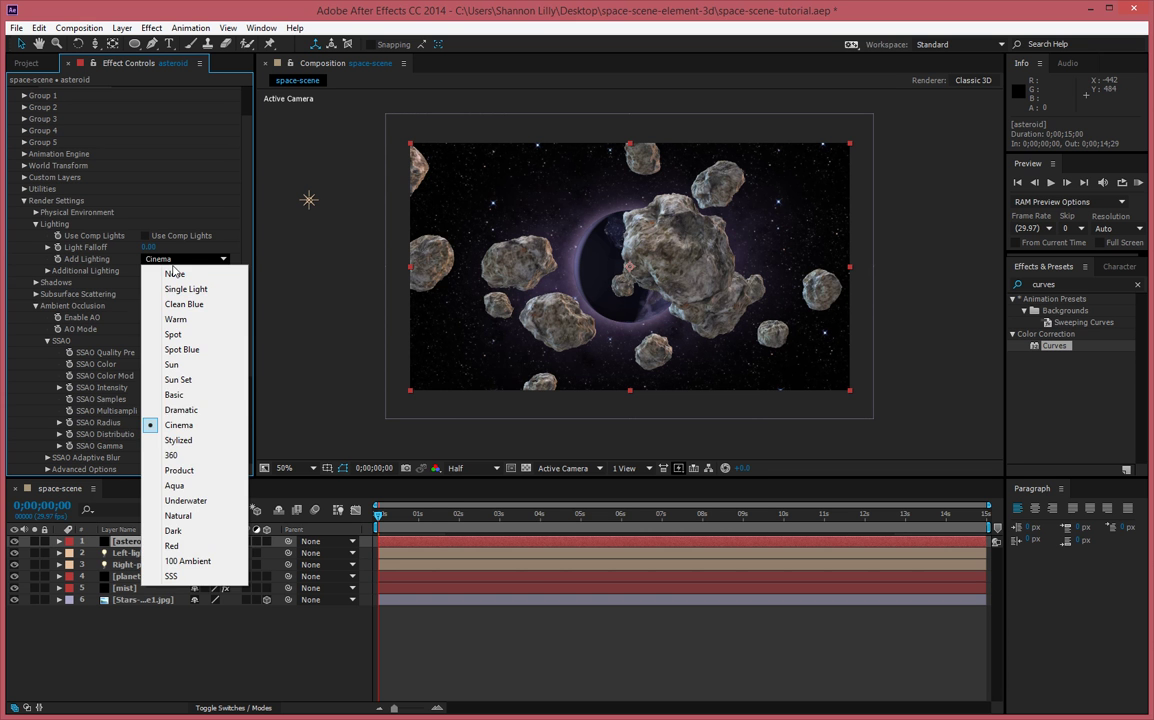
Try the Dramatic, Spot, Spot Blue, Natural and Sun lighting presets on the asteroid layer.
left_click(187, 418)
left_click(200, 260)
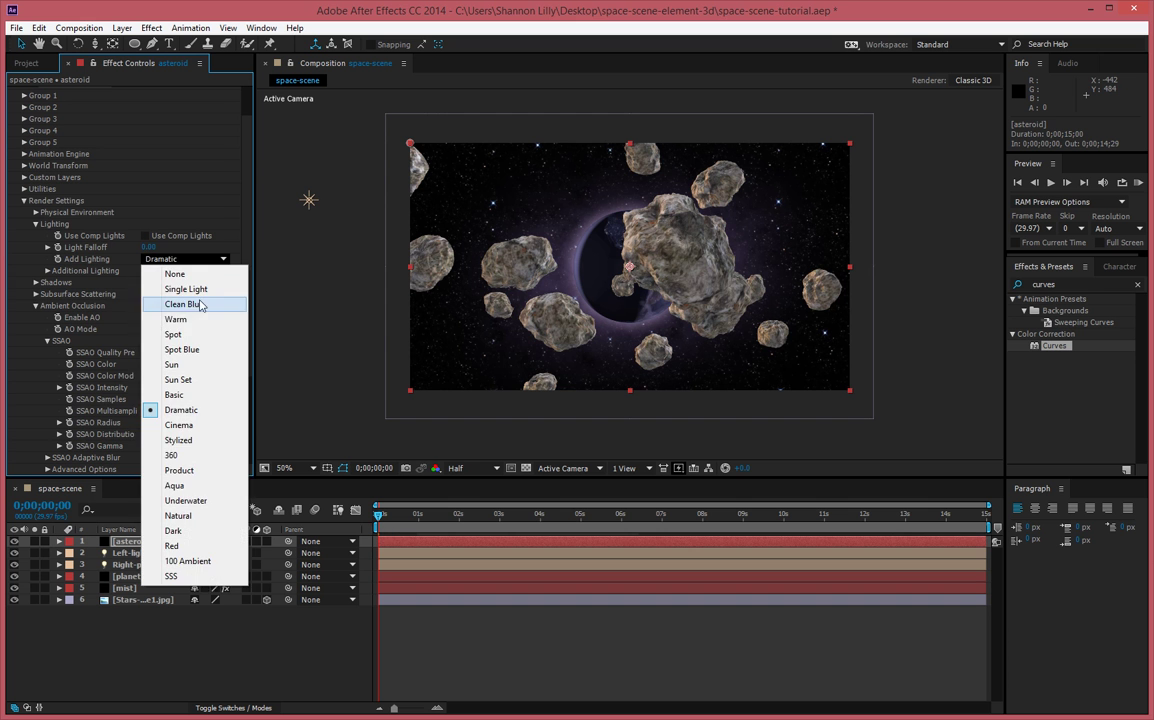
left_click(190, 335)
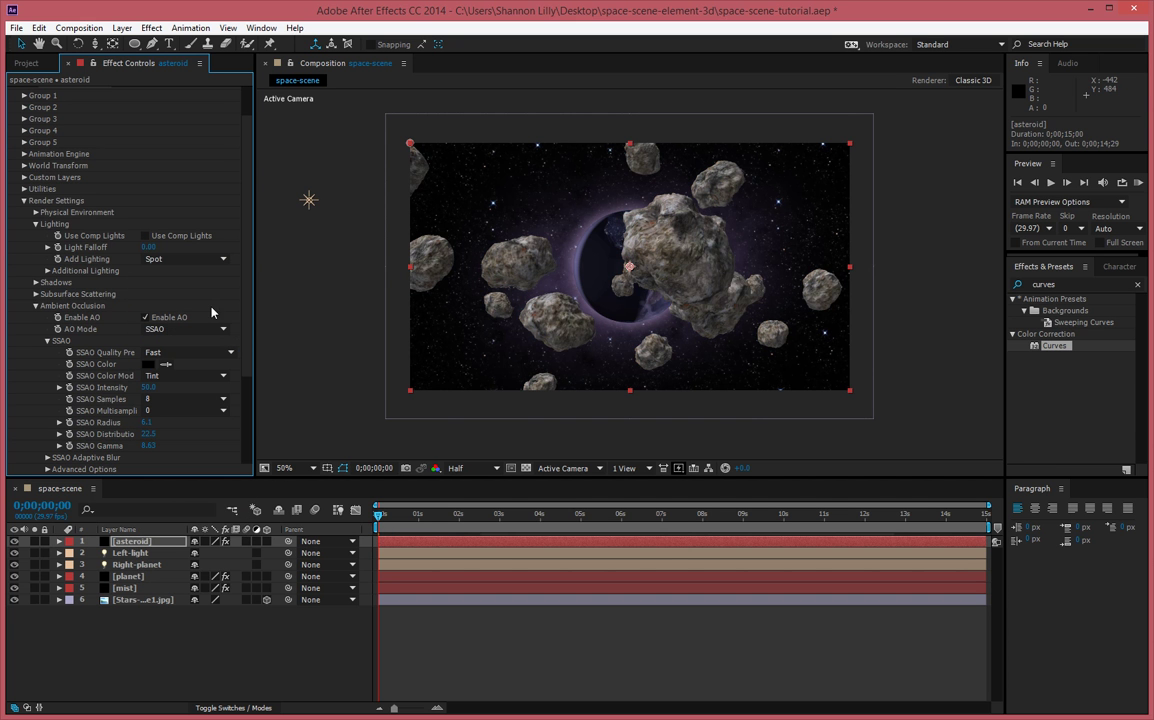
left_click(190, 259)
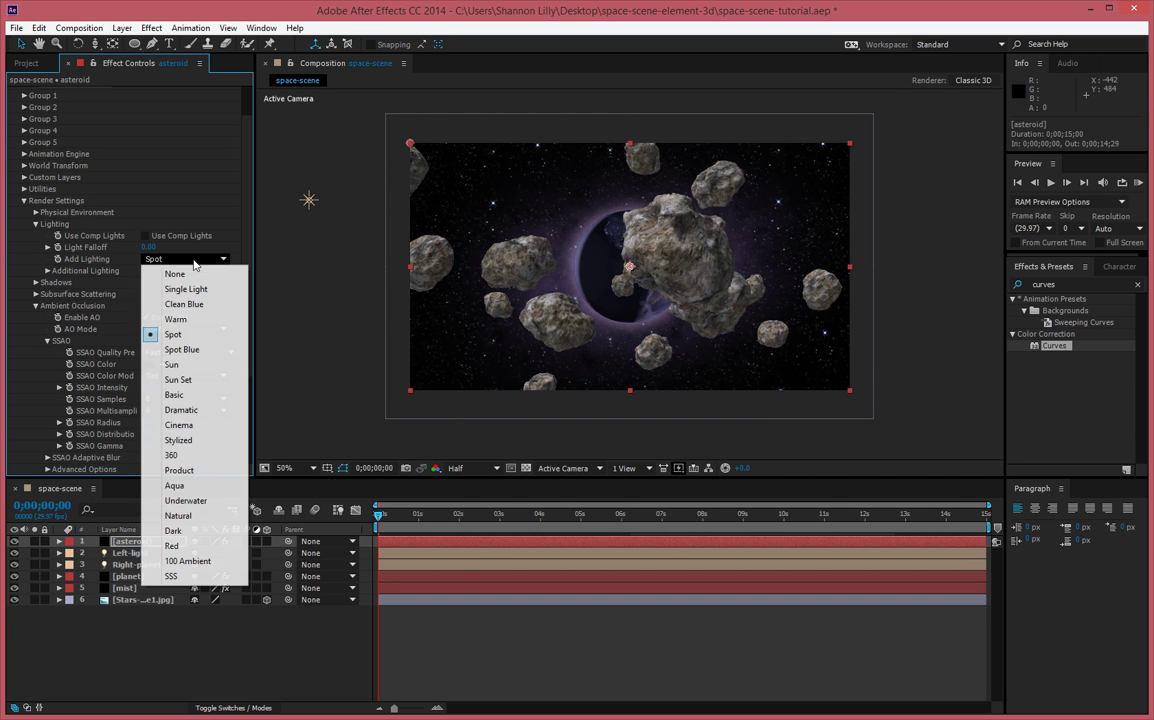
left_click(188, 350)
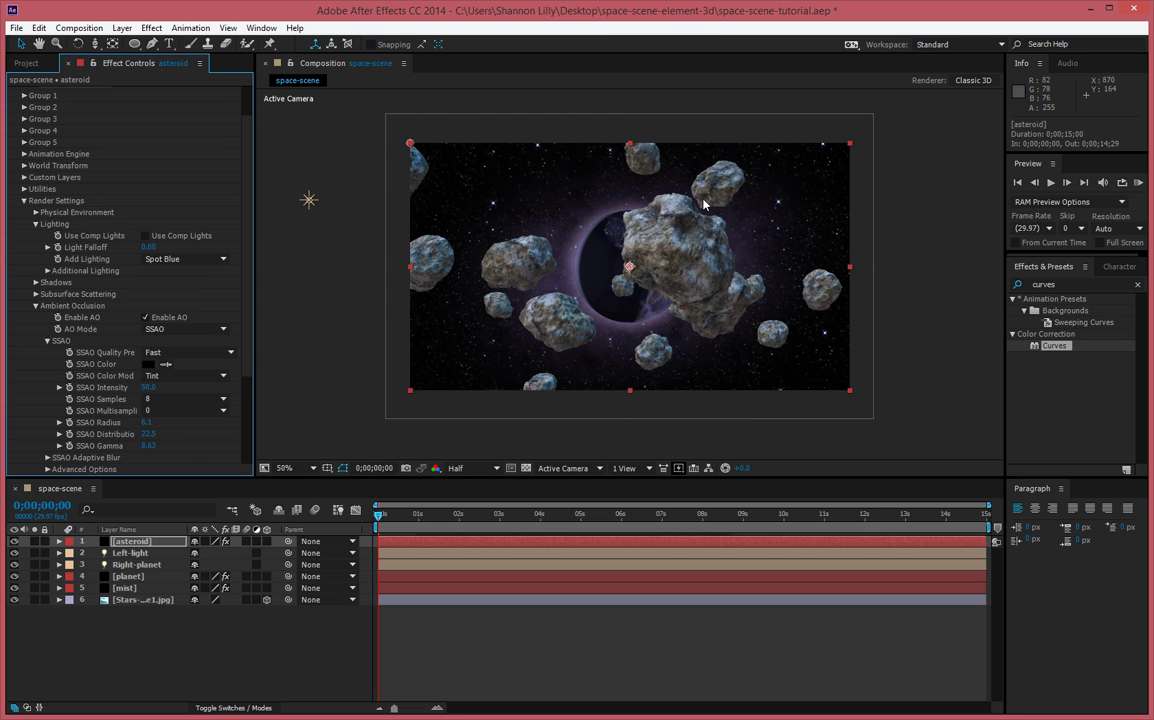
left_click(169, 261)
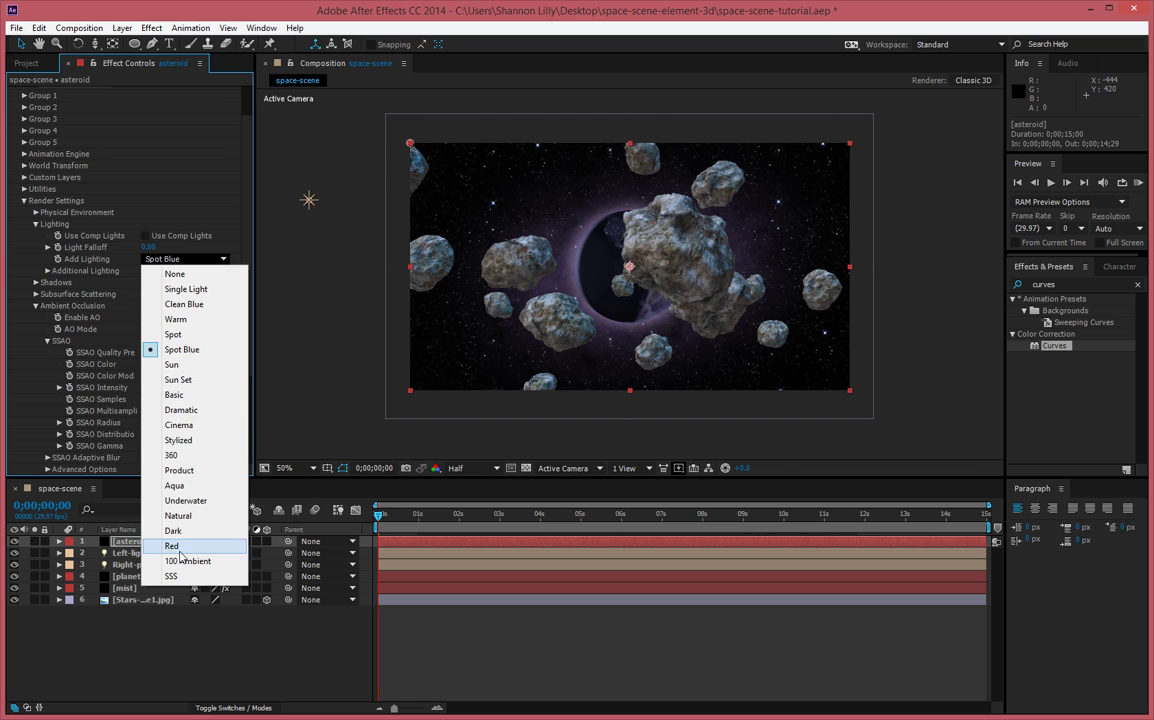
left_click(186, 515)
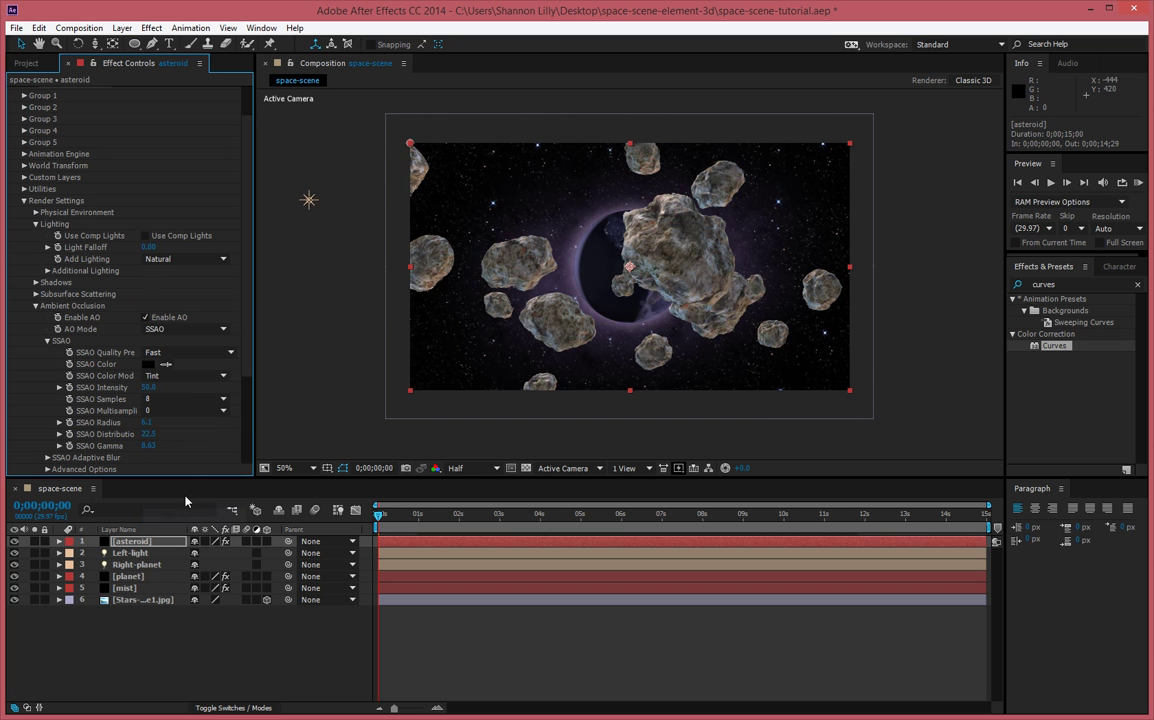
left_click(175, 259)
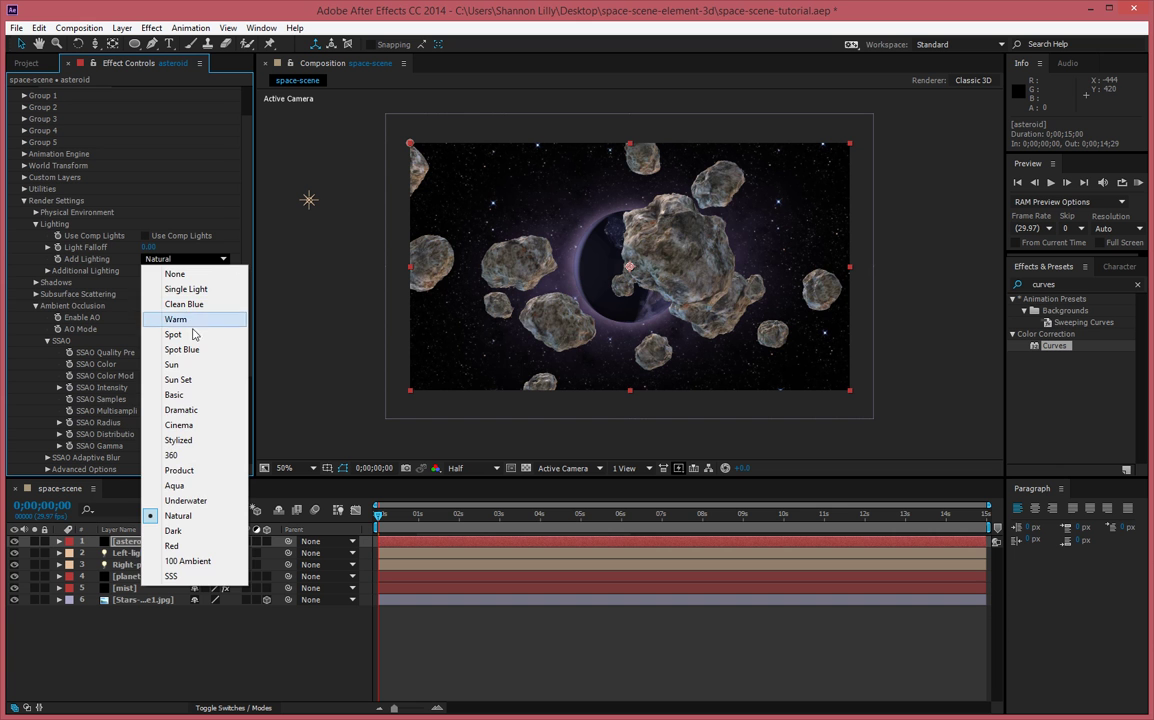
left_click(189, 365)
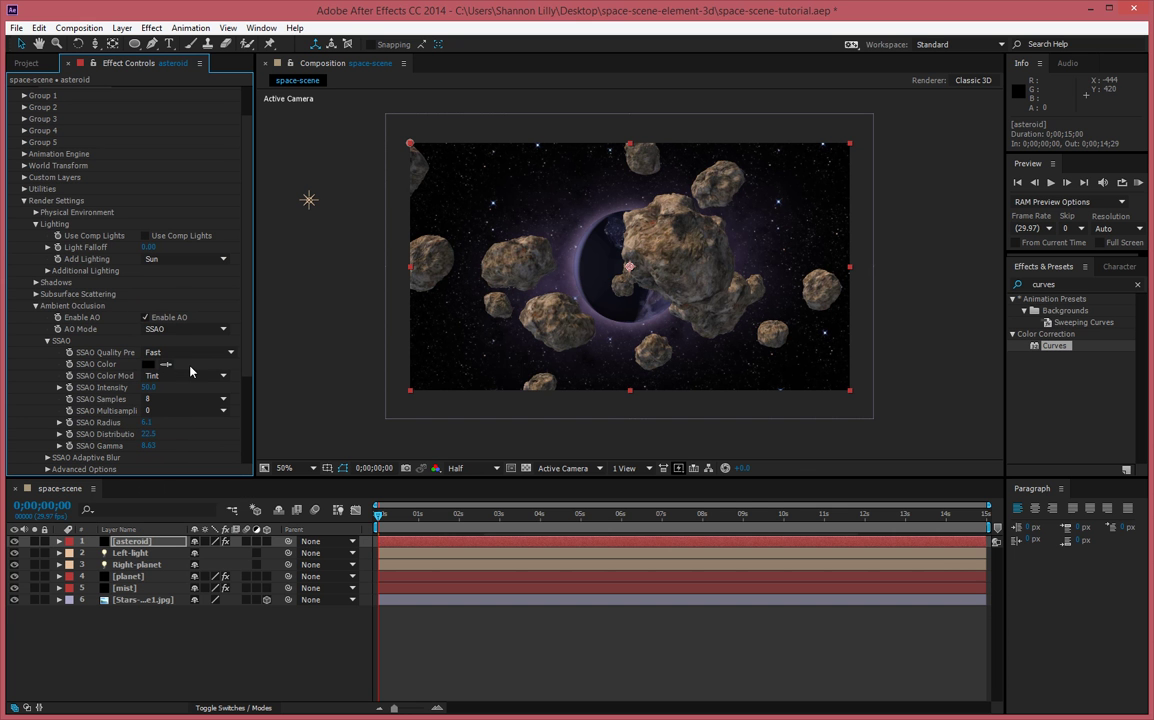
Compare the Sun Set and Sun lighting presets on the asteroid layer and settle on Spot.
left_click(172, 261)
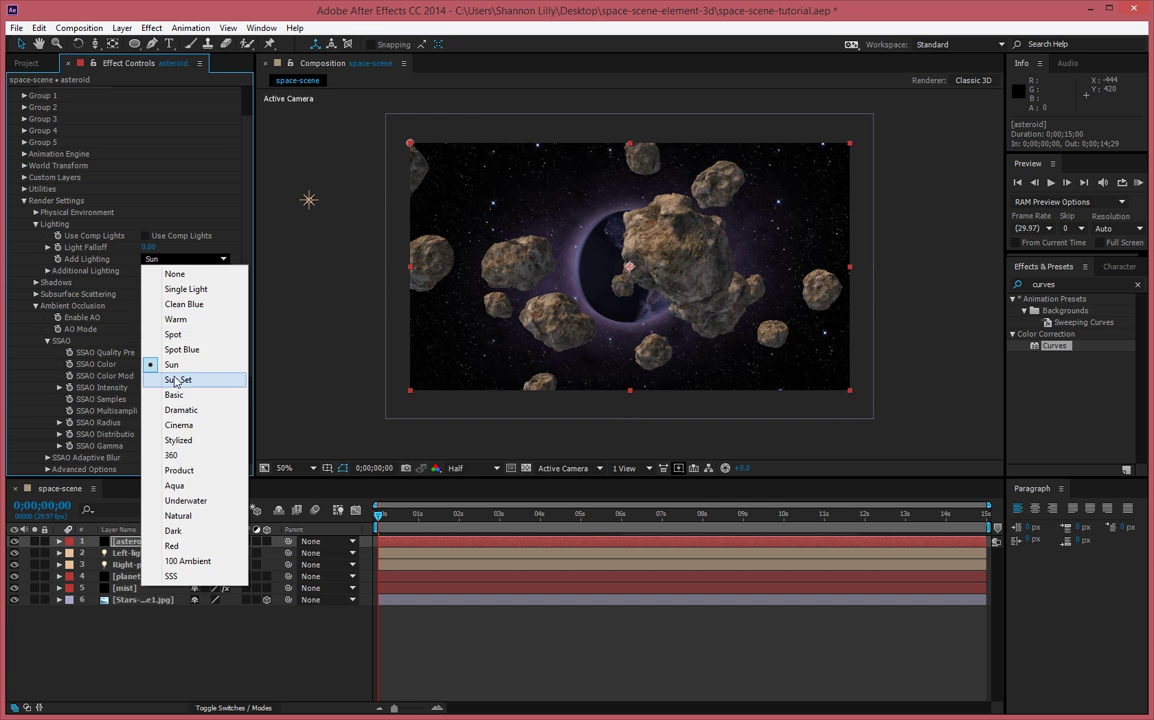
left_click(185, 377)
left_click(188, 266)
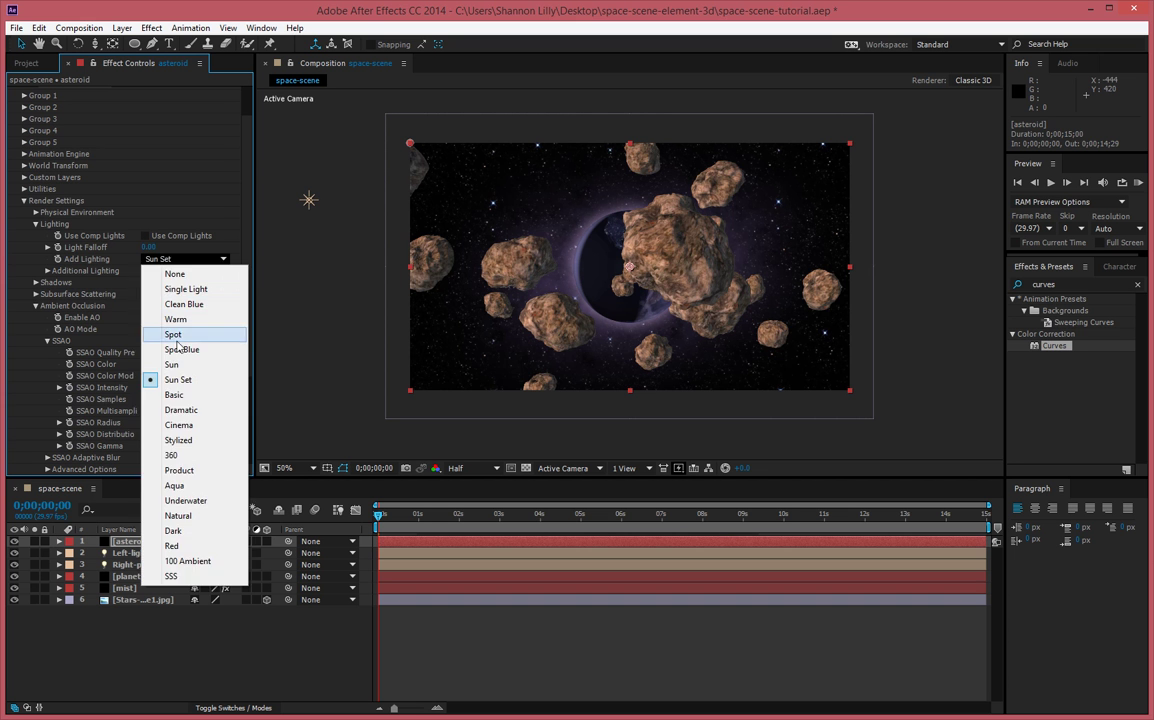
left_click(156, 365)
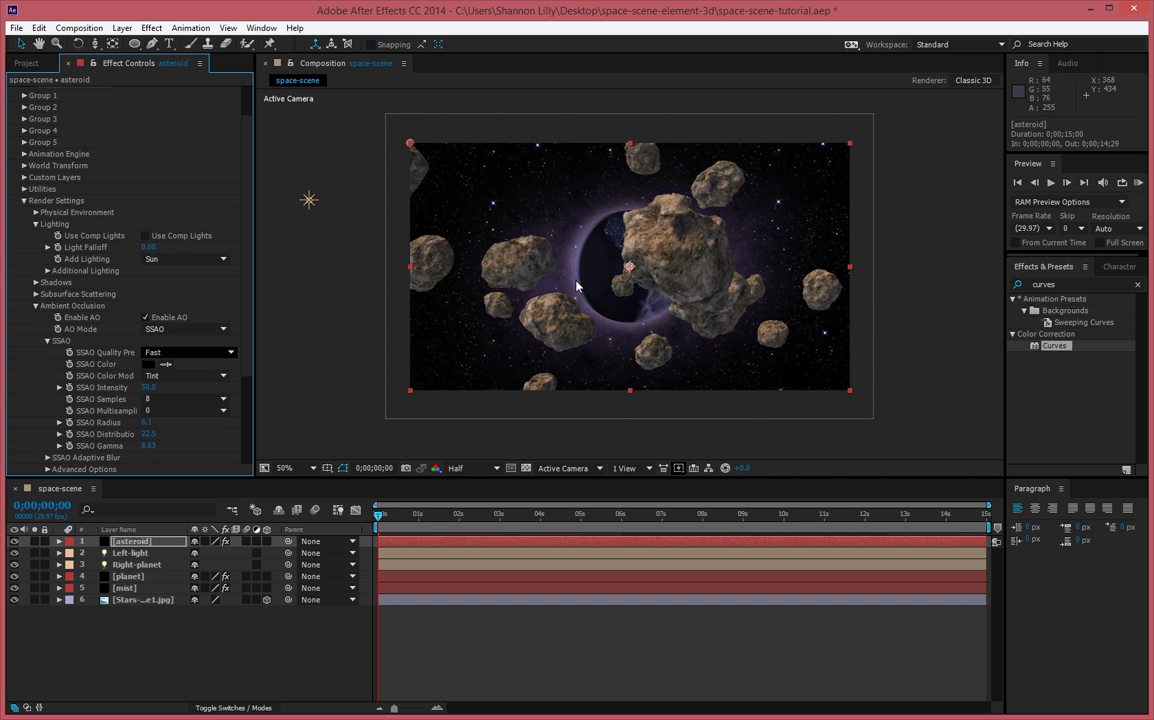
left_click(185, 259)
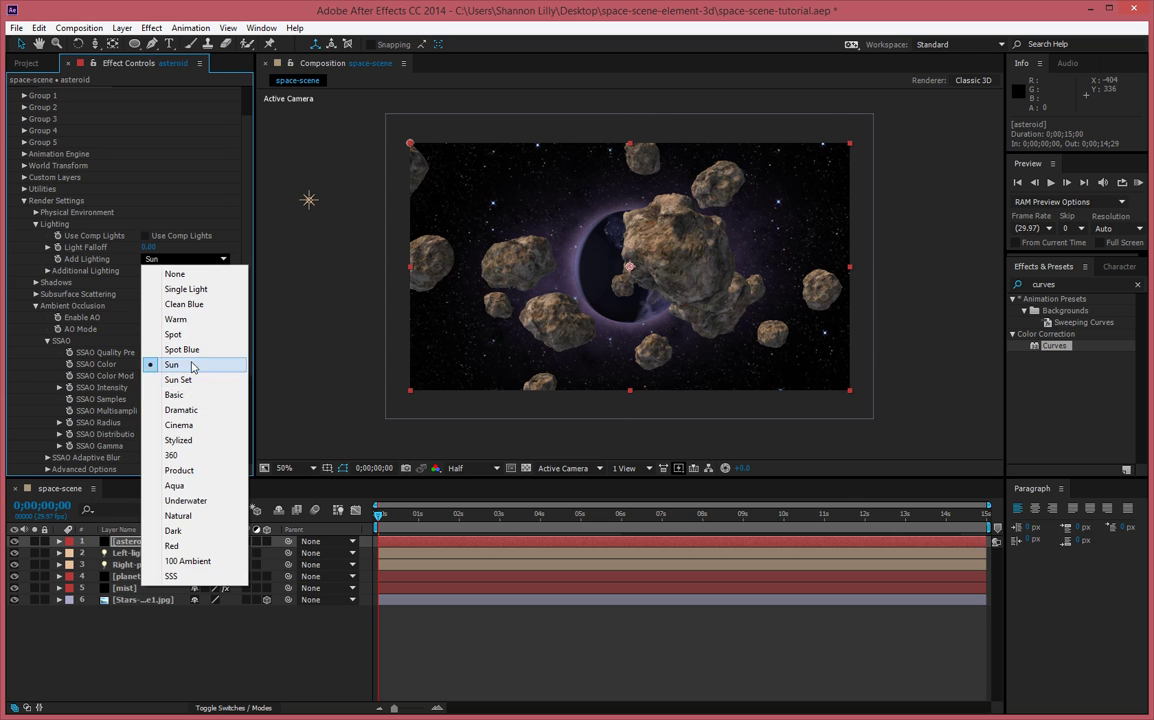
left_click(178, 335)
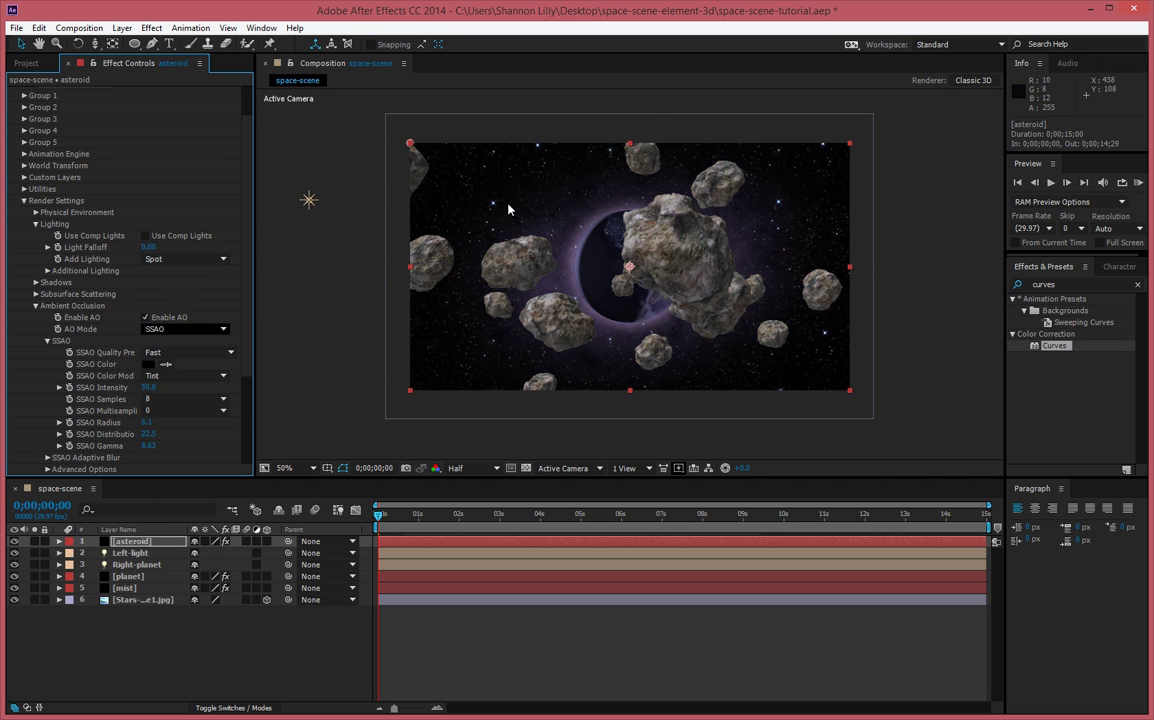
Add a two-node camera with the 35mm preset to the space-scene composition.
right_click(167, 661)
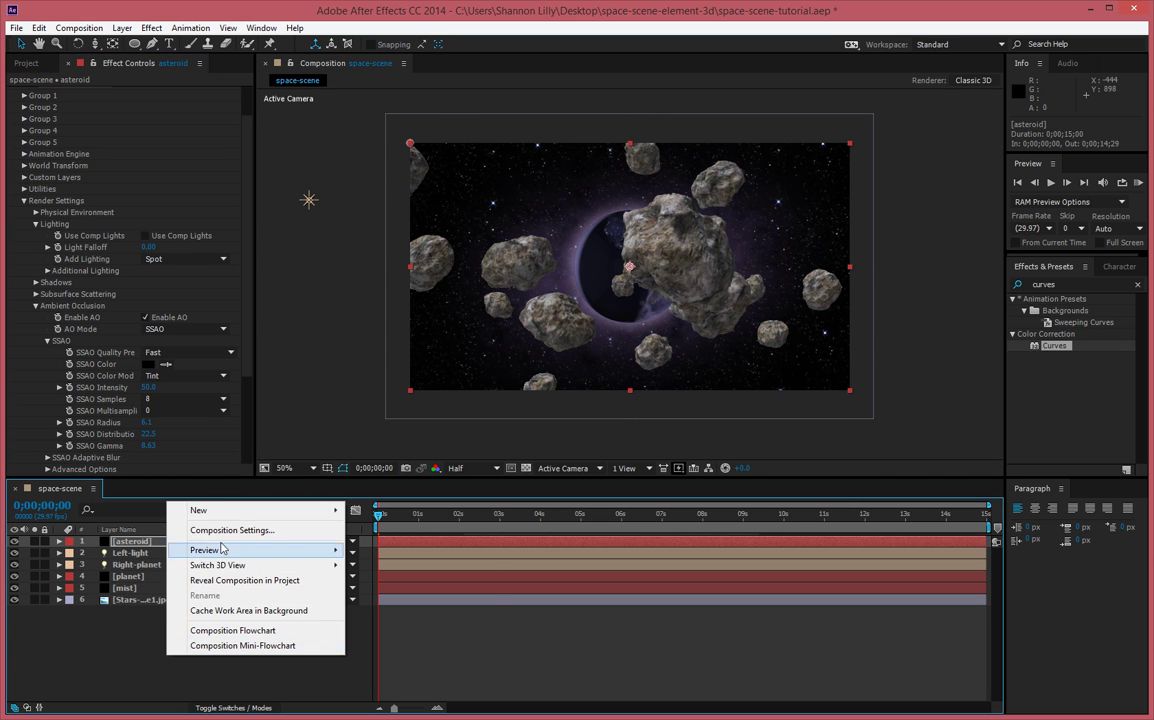
mouse_move(257, 511)
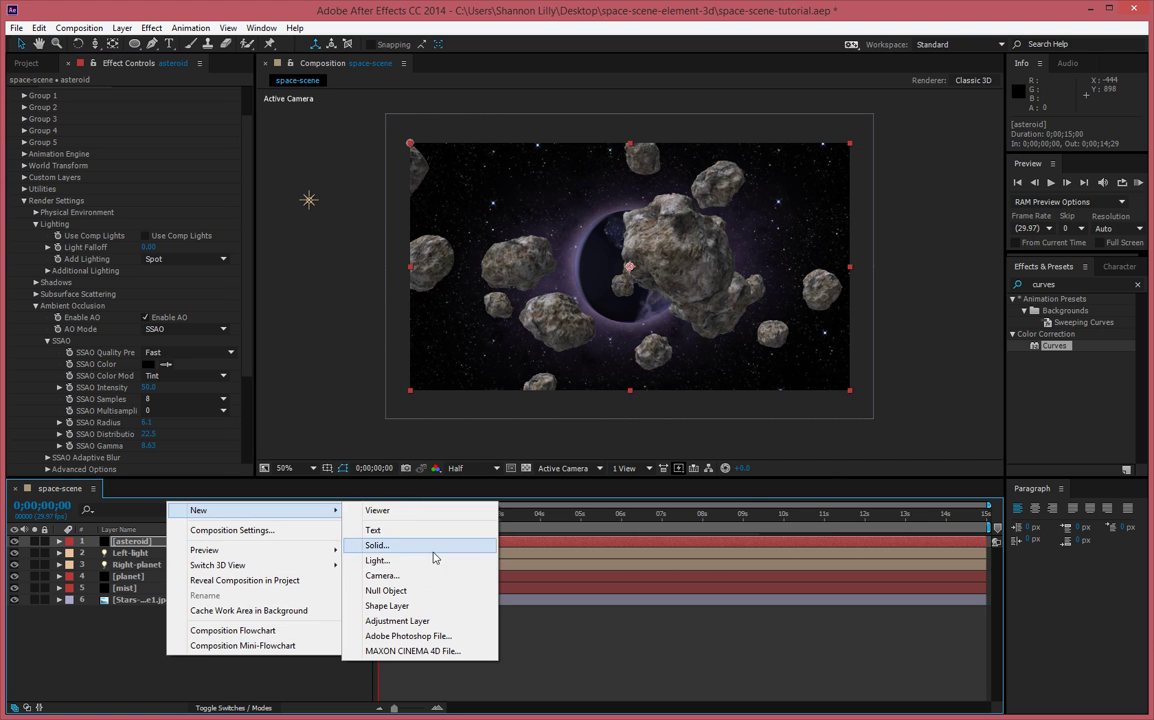
left_click(382, 576)
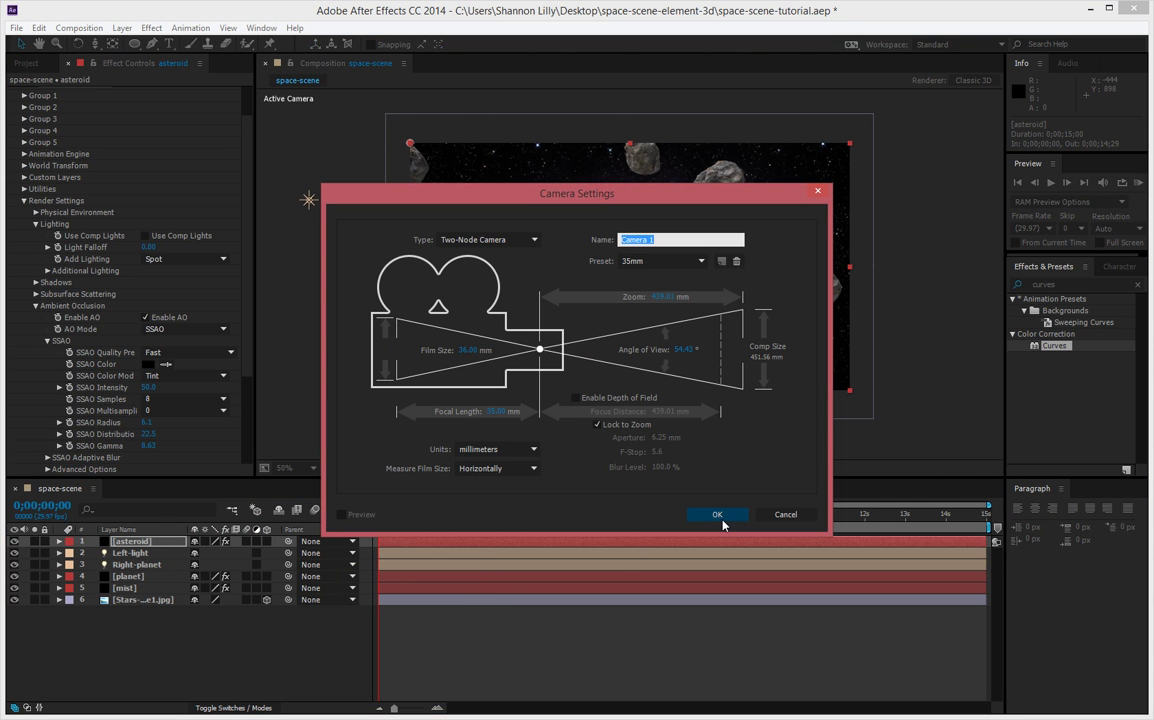
left_click(705, 514)
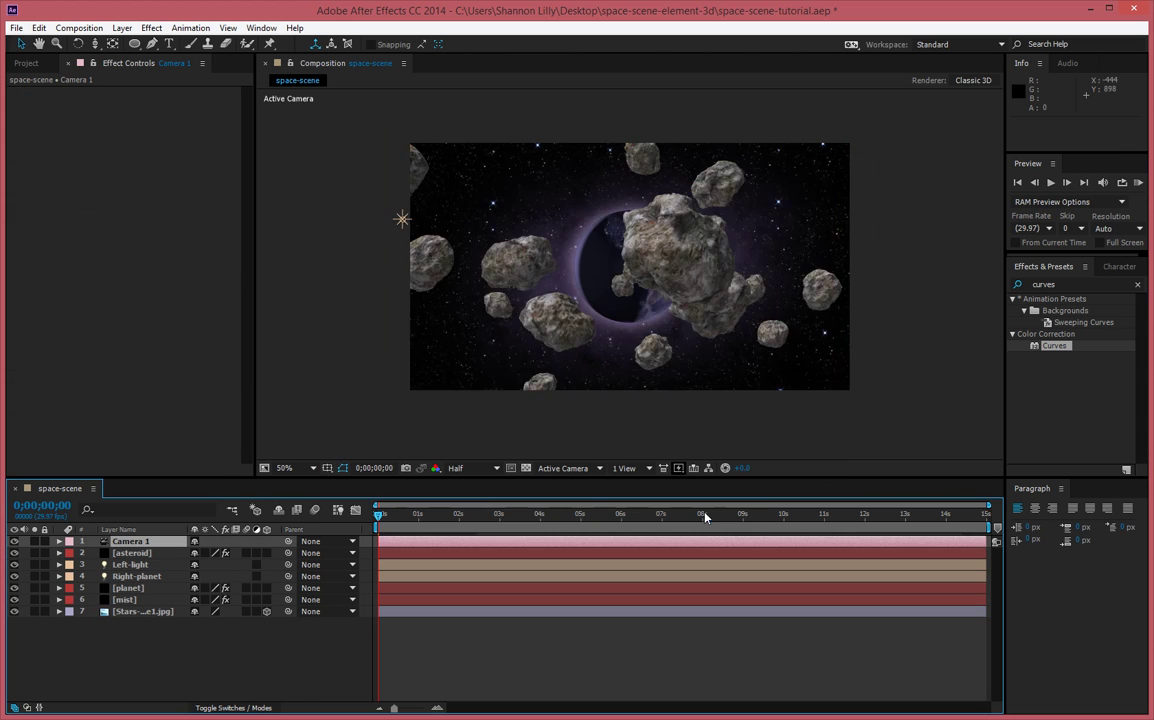
Move Camera 1 forward through the asteroids toward the planet with the Track Z Camera tool, to a Z position of about 5180.
scroll(541, 235, "up", 2)
scroll(601, 267, "down", 2)
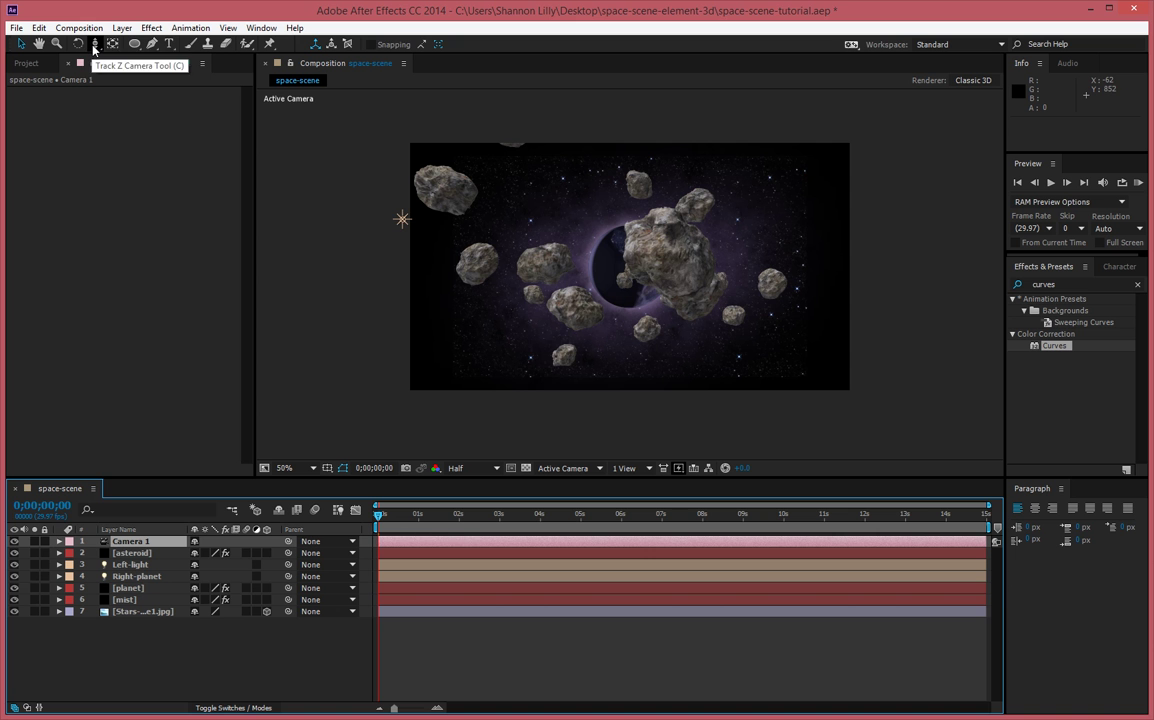
left_click(94, 44)
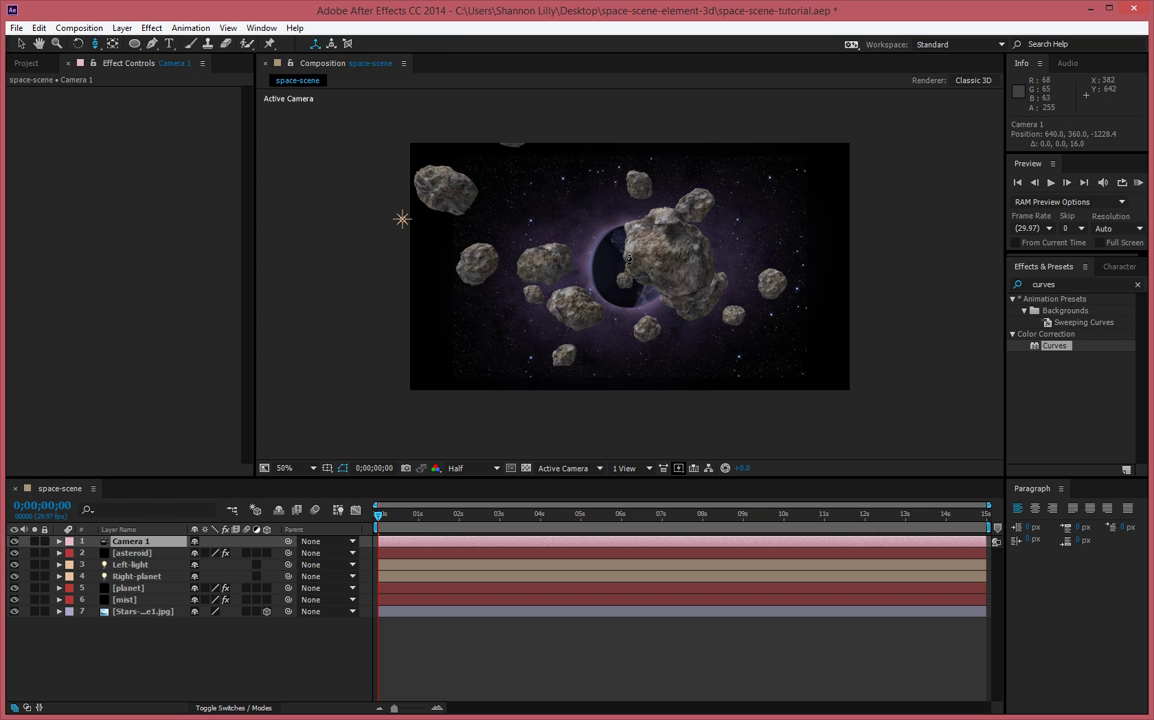
left_click_drag(565, 233, 626, 244)
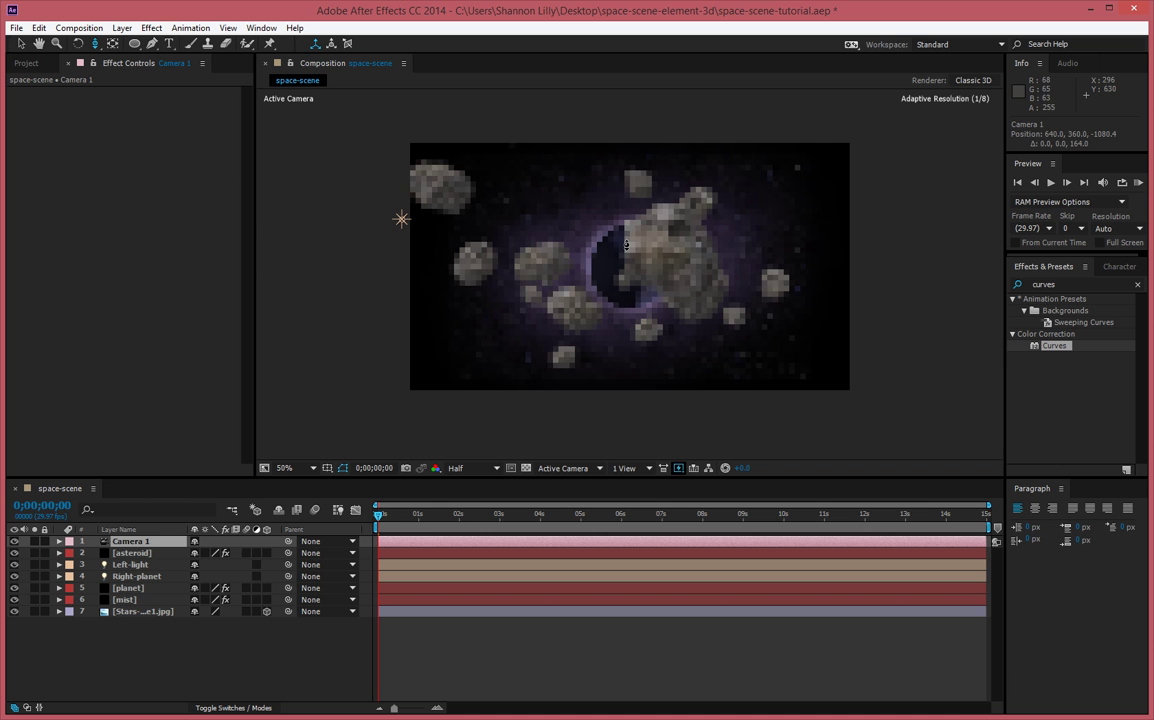
key("space")
left_click_drag(352, 522, 351, 522)
left_click_drag(590, 300, 601, 30)
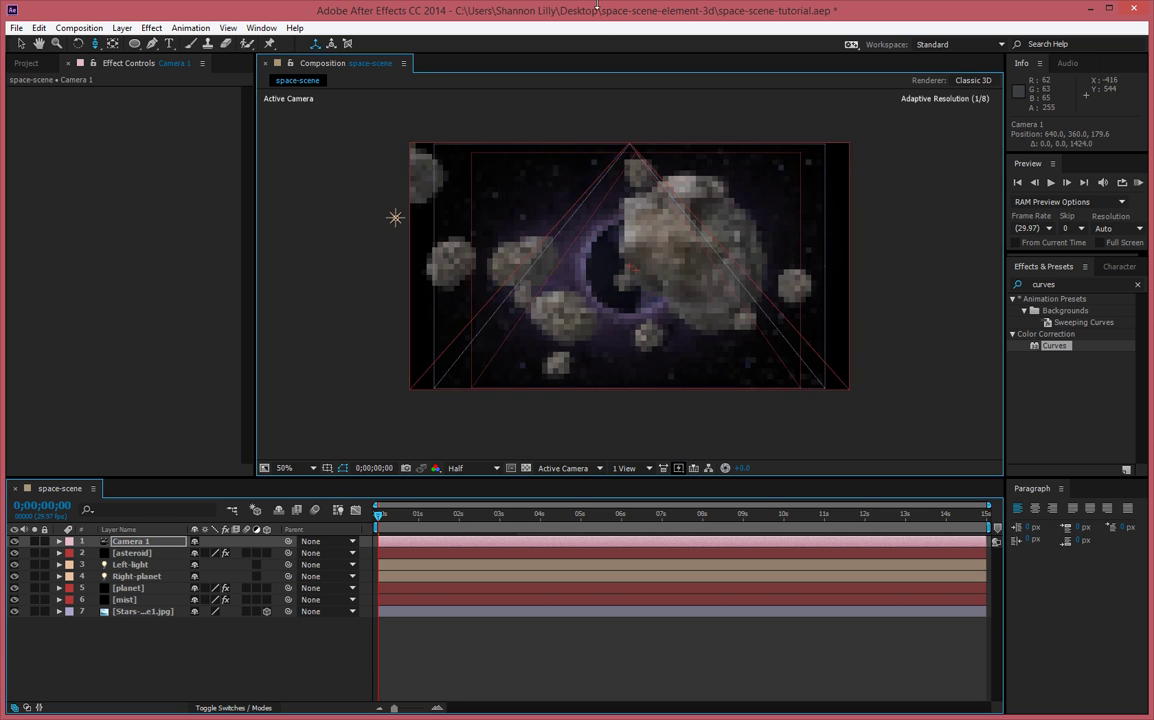
left_click_drag(640, 330, 544, 391)
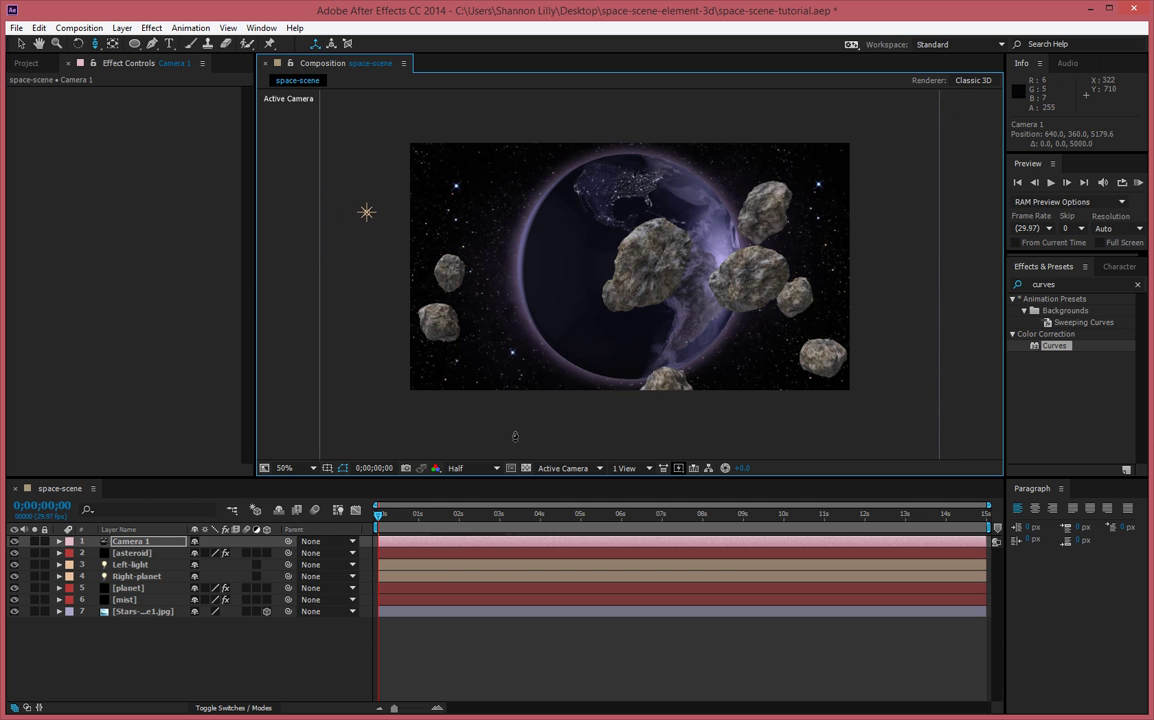
Start keyframing Camera 1's Point of Interest and Position at 0;00;00;00.
left_click(232, 510)
left_click(59, 541)
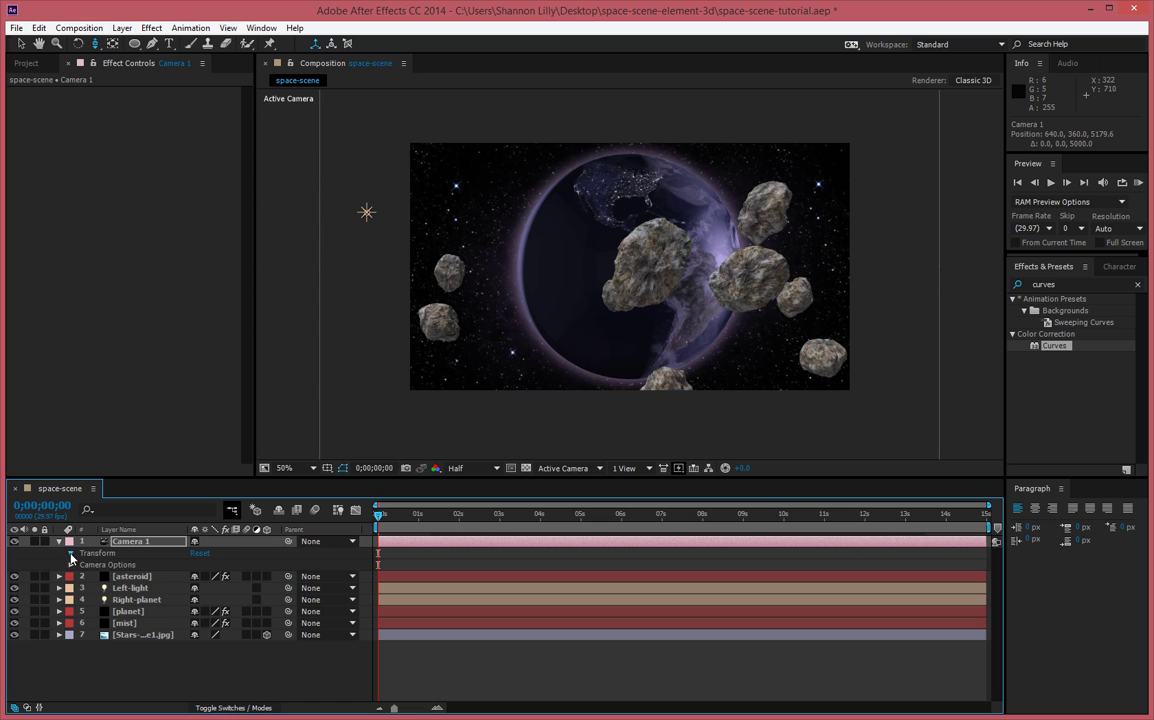
left_click(71, 554)
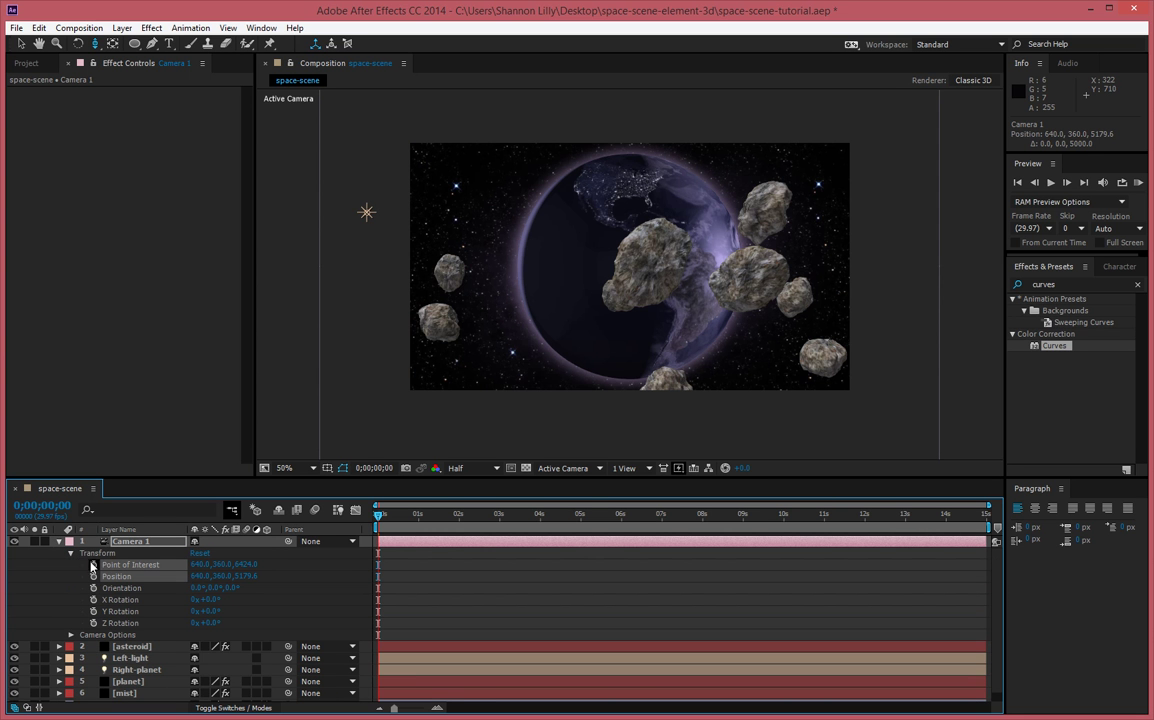
left_click(93, 576)
At 0;00;14;29, pull Camera 1 back from the planet to a Z position of about 2848 and collapse its properties.
key("End")
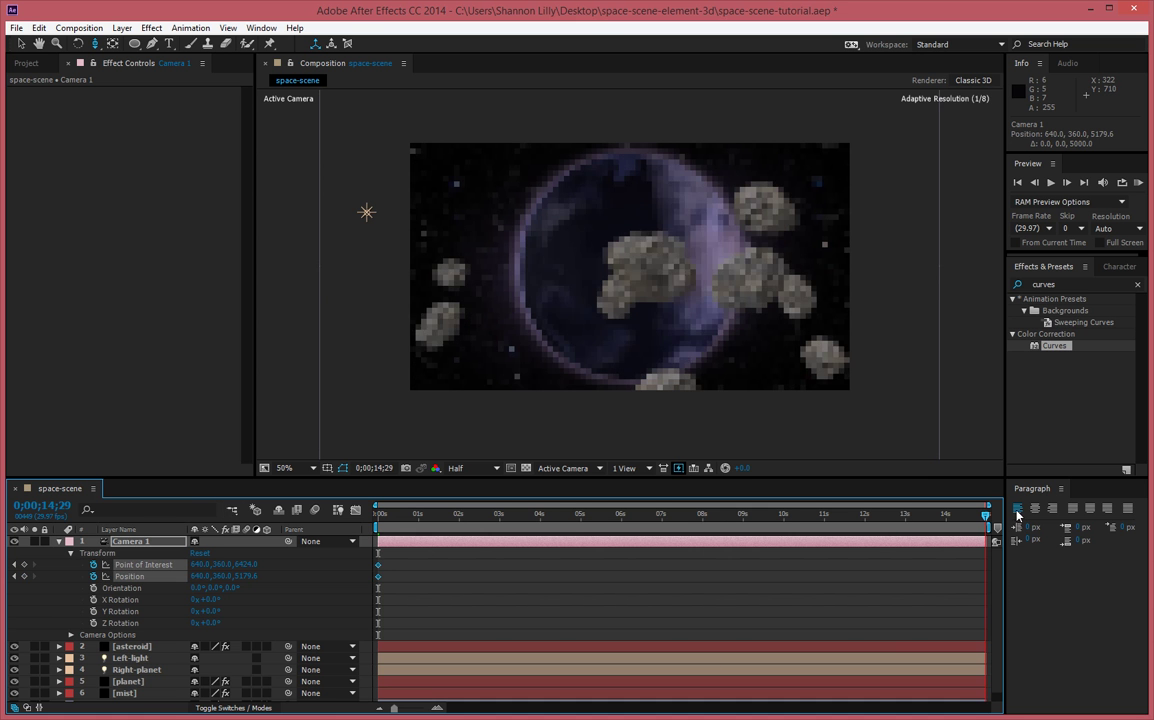
left_click_drag(778, 353, 637, 632)
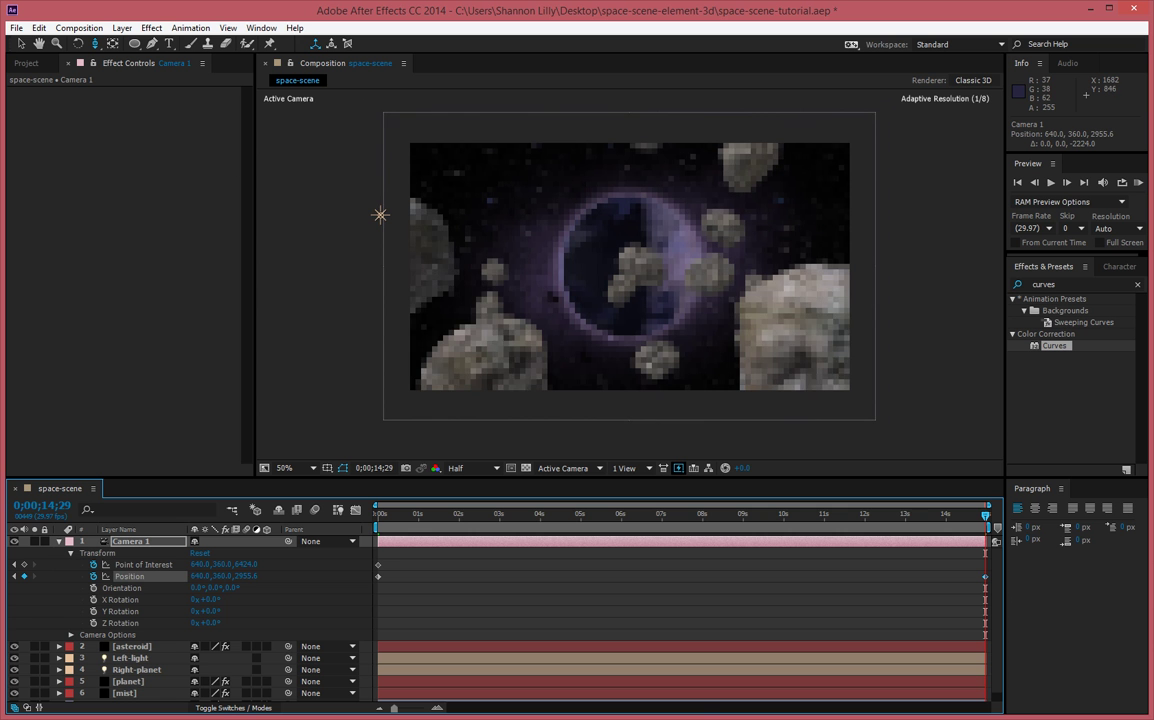
left_click_drag(677, 704, 677, 718)
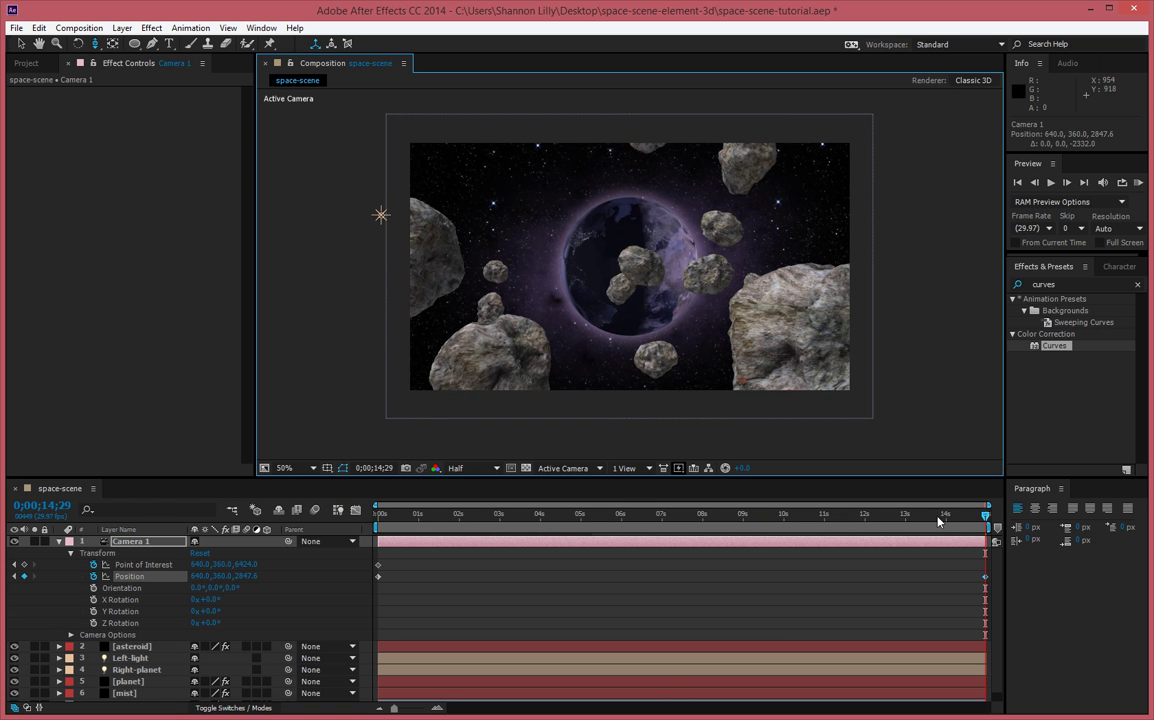
left_click_drag(938, 520, 993, 503)
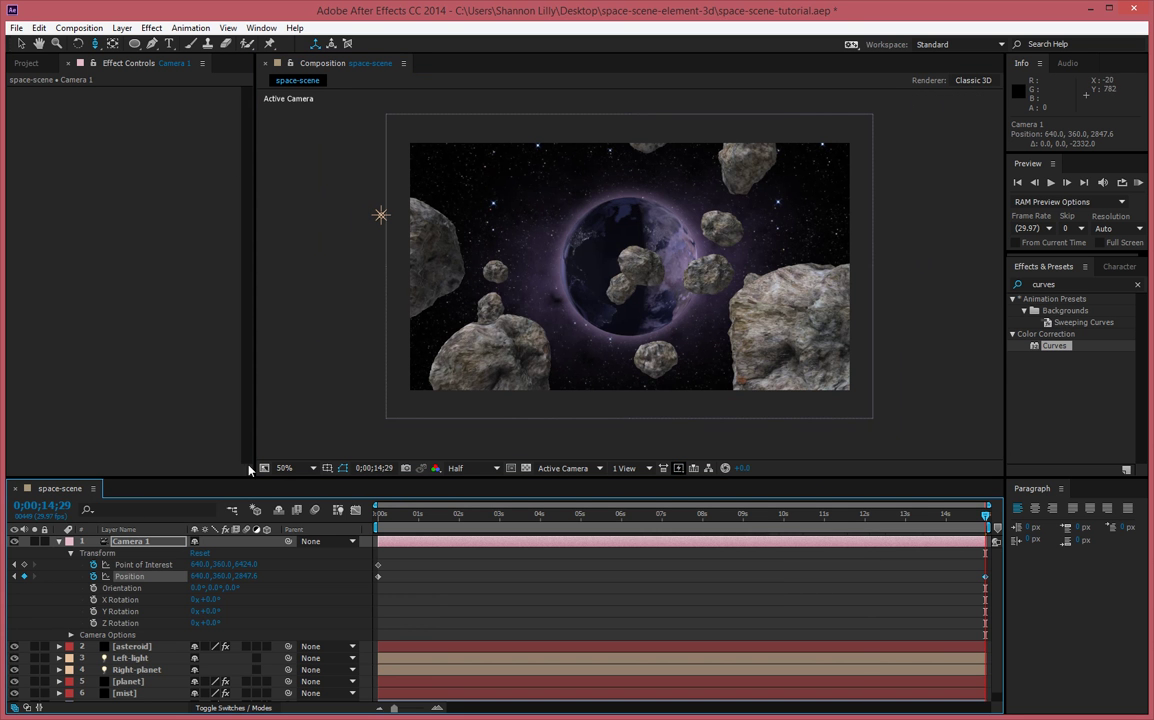
left_click(59, 542)
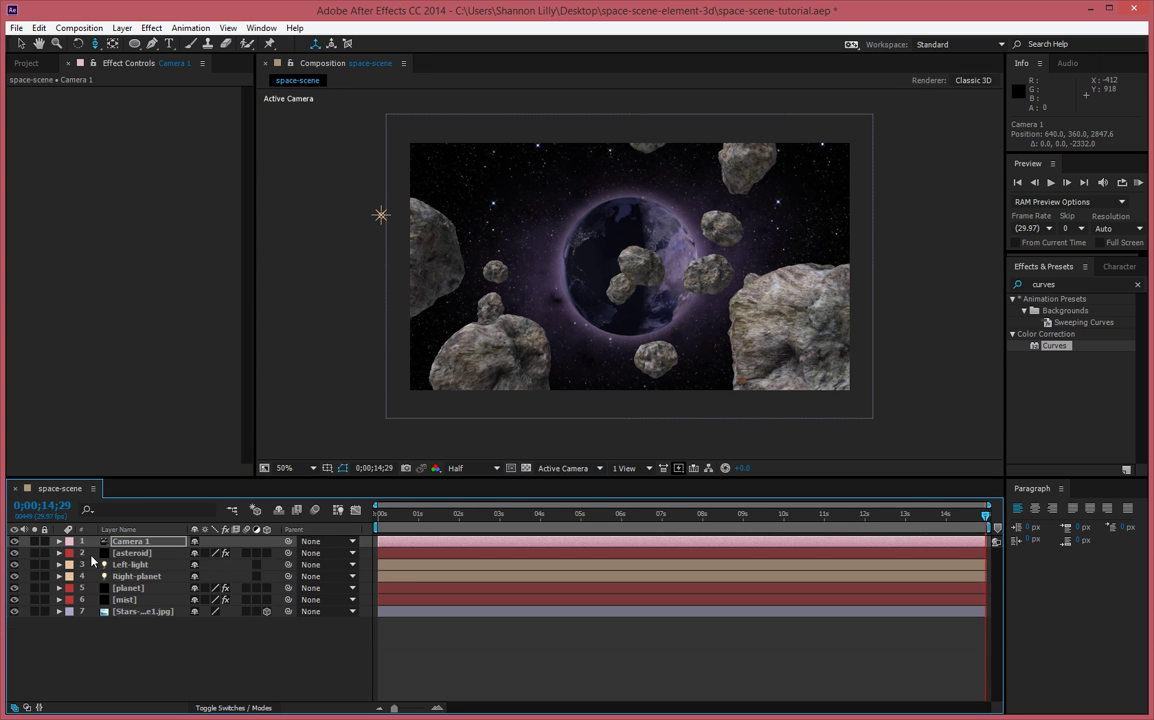
Add an orange point light named asteroid-light with 150% intensity to the composition.
right_click(138, 660)
mouse_move(250, 512)
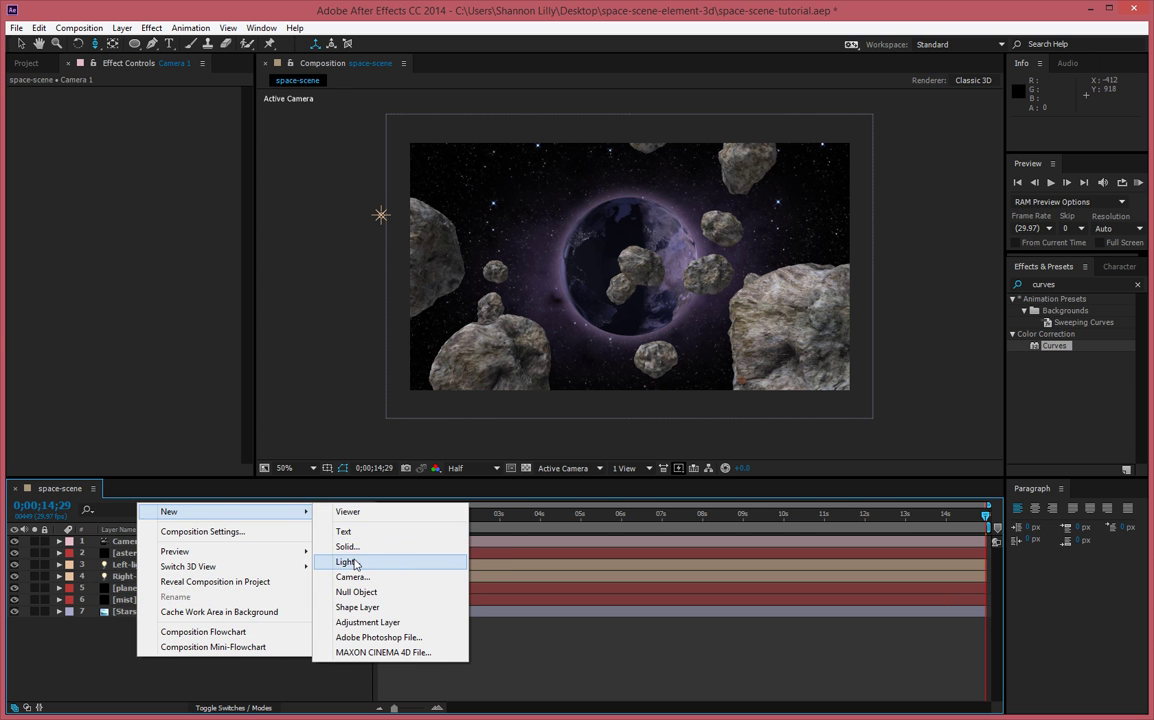
left_click(348, 562)
type("asteroid-light")
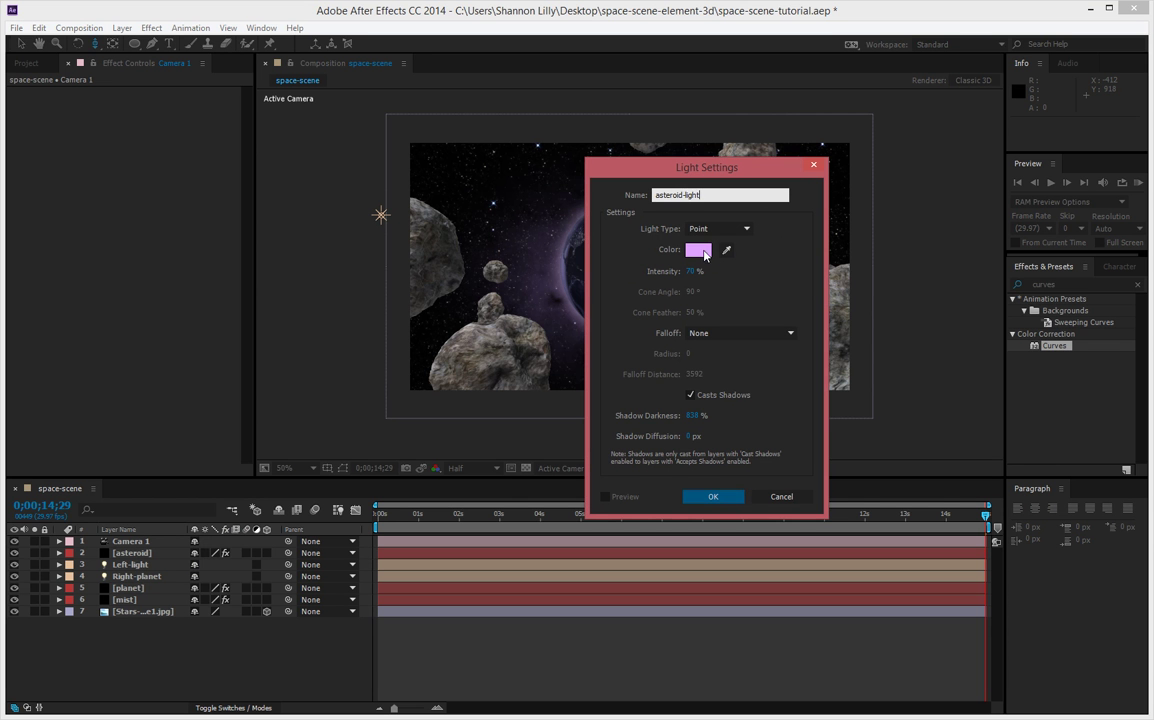
left_click(699, 250)
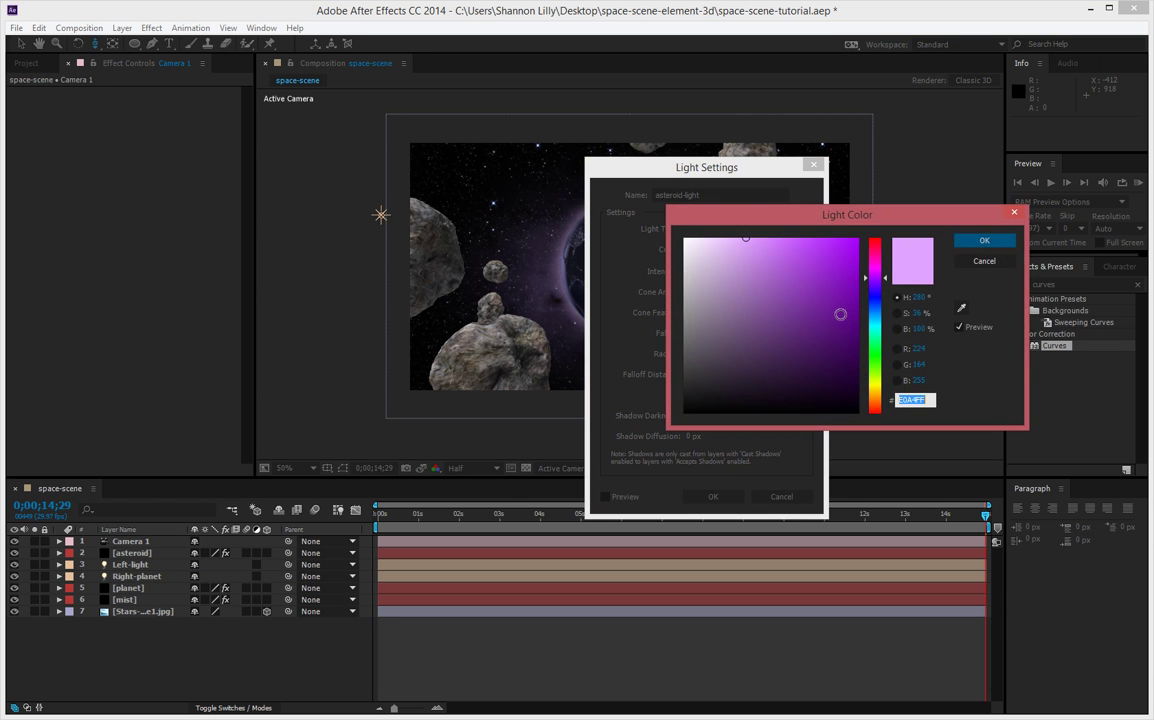
mouse_move(872, 393)
left_mouse_down()
mouse_move(873, 405)
mouse_move(884, 401)
left_mouse_up()
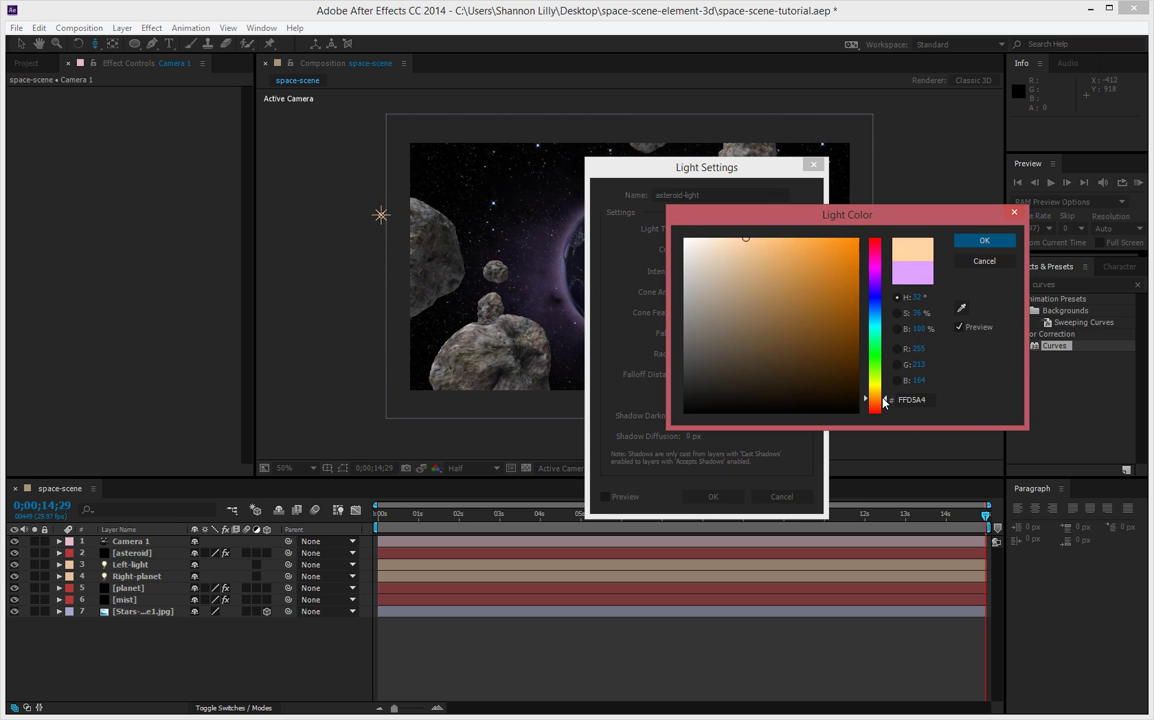
left_click_drag(840, 289, 826, 279)
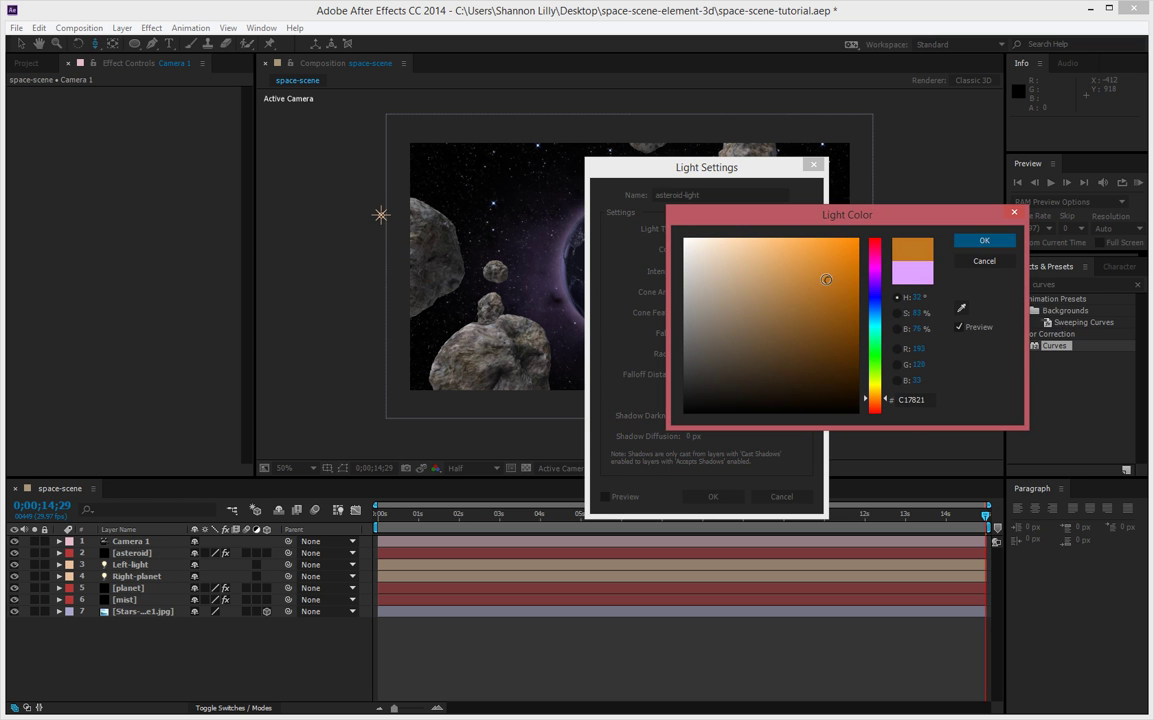
left_click(965, 243)
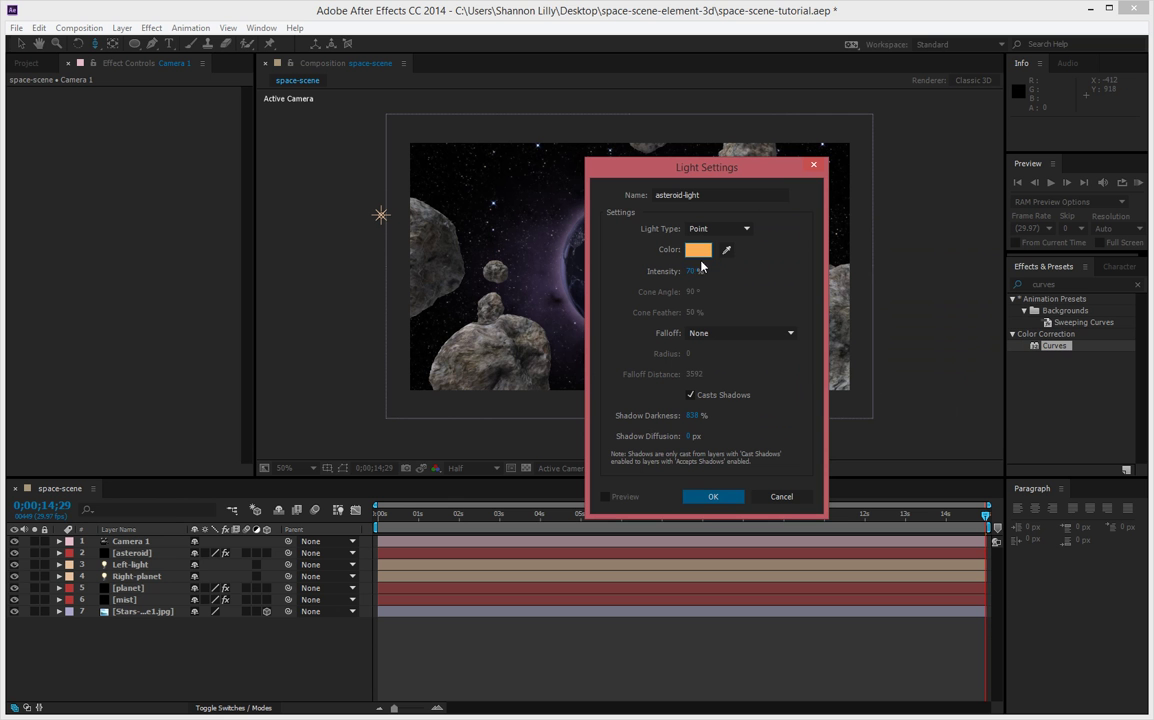
left_click(692, 268)
type("150")
key("Tab")
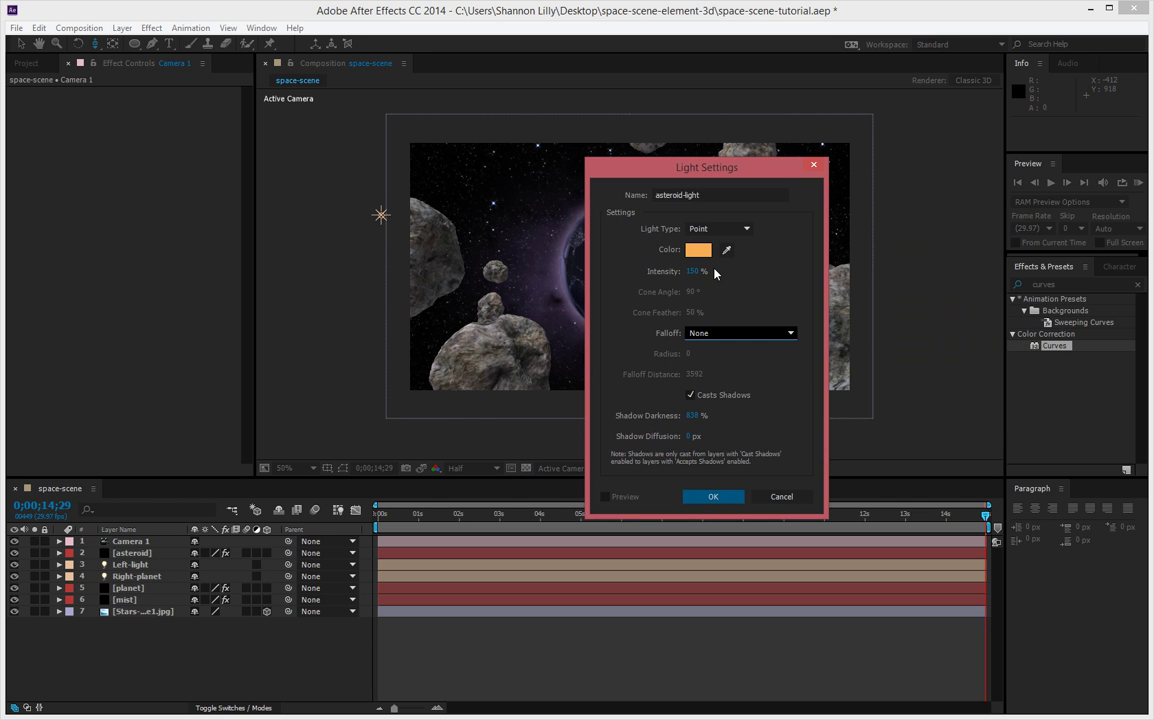
left_click(716, 497)
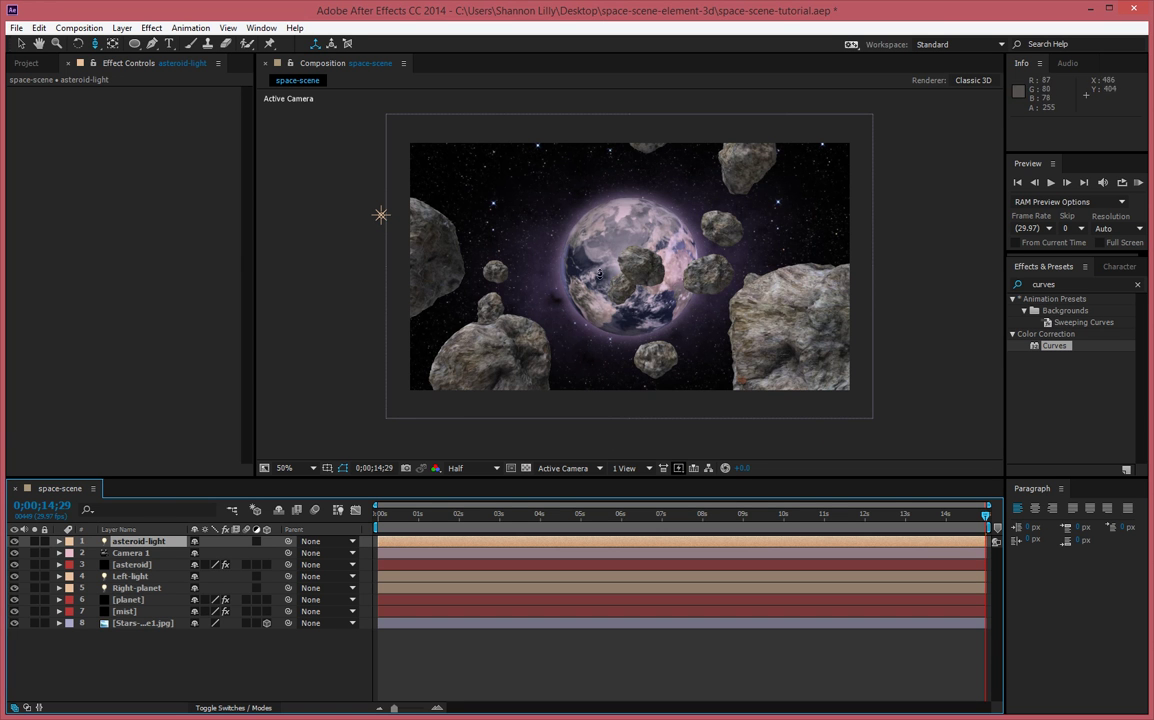
Show the composition in two side-by-side views, with Active Camera in one and Top in the other.
key("comma")
key("period")
left_click(634, 468)
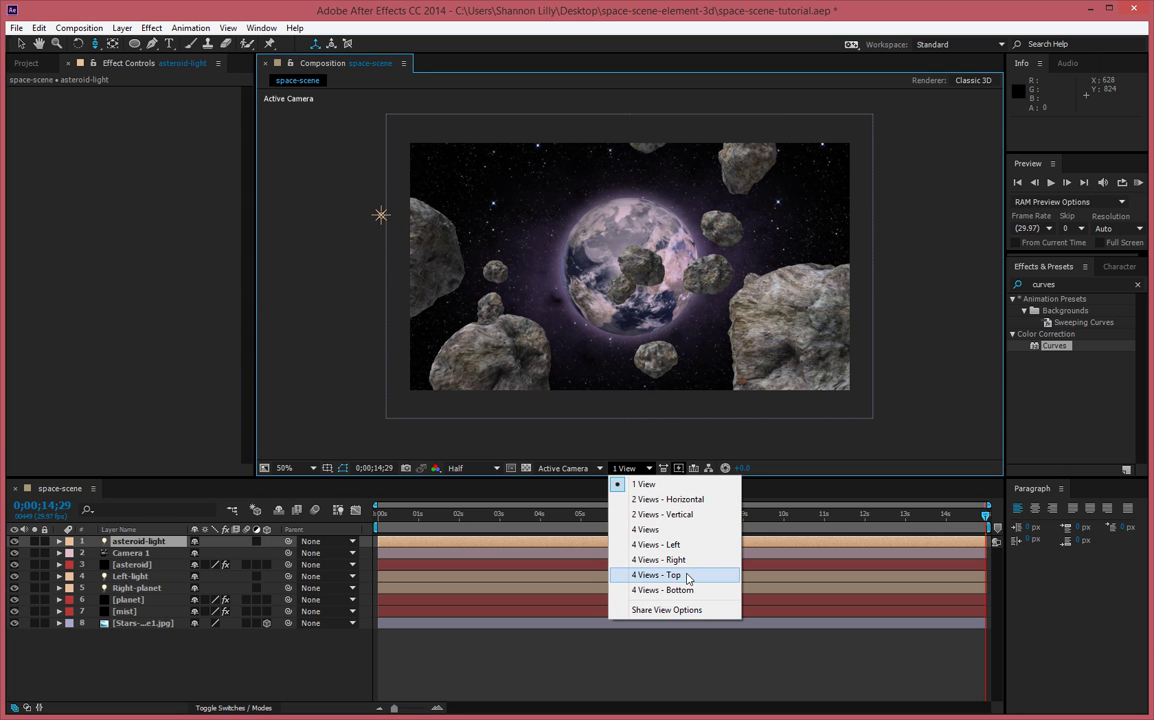
left_click(676, 499)
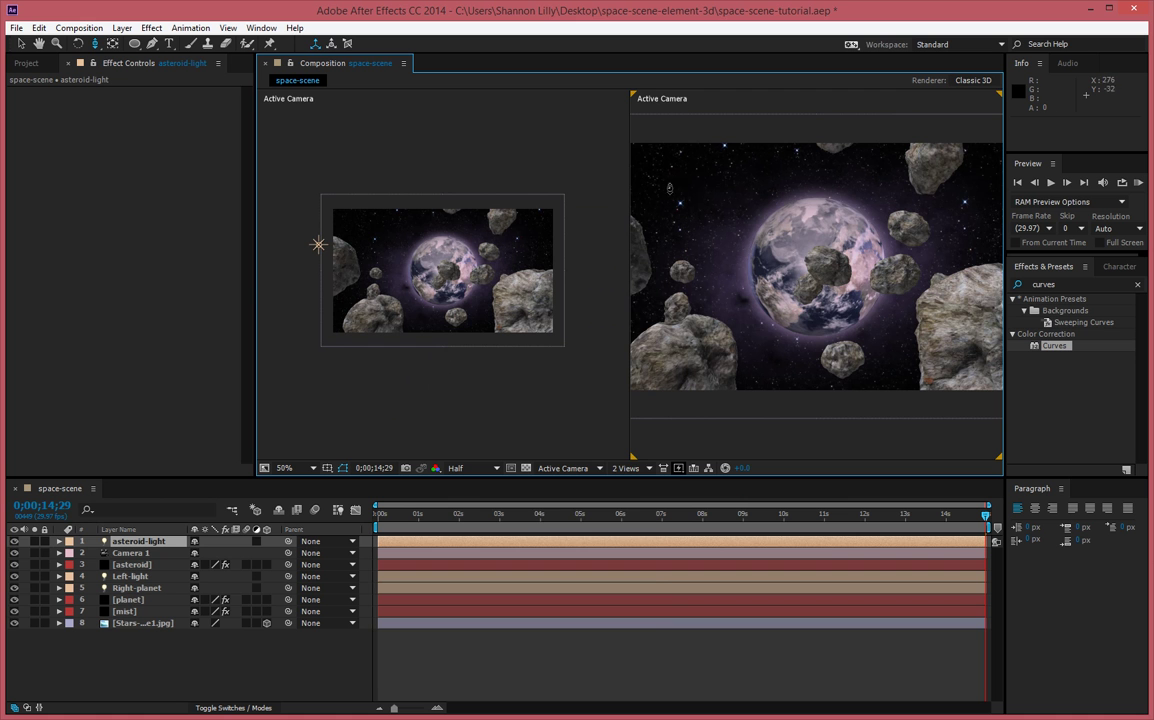
left_click(565, 468)
left_click(576, 556)
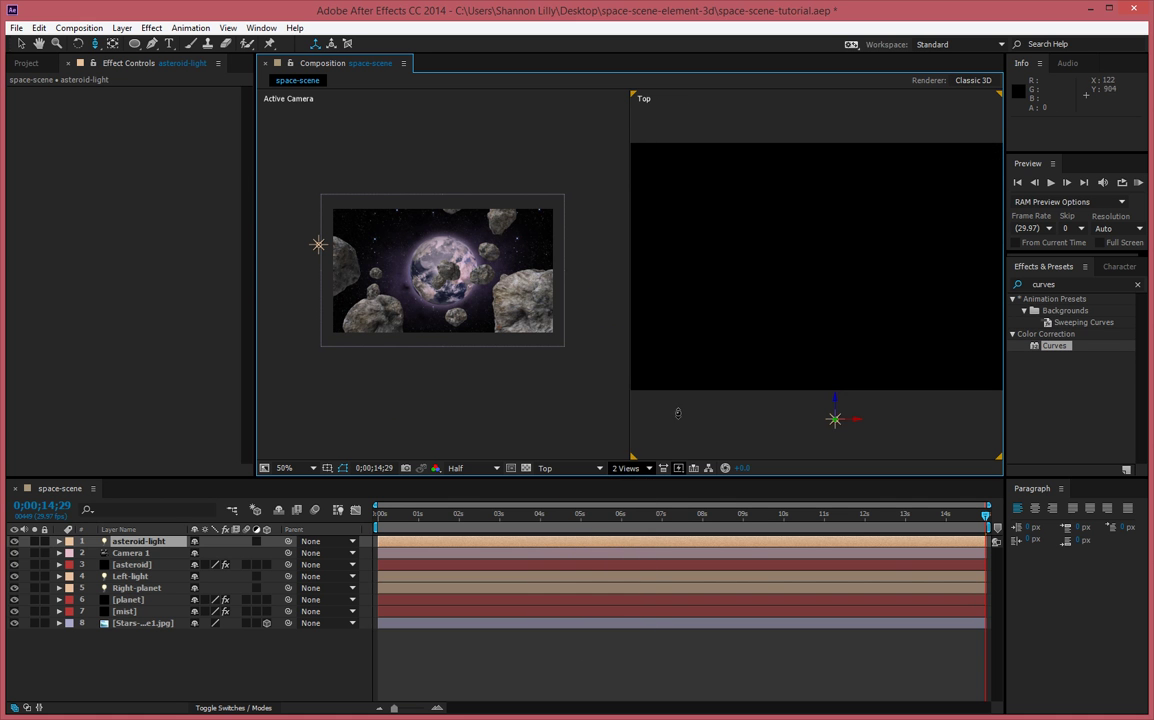
Move asteroid-light in the Top view deep into the scene beyond the camera, to about X 2677 and Z 8560.
left_click(20, 43)
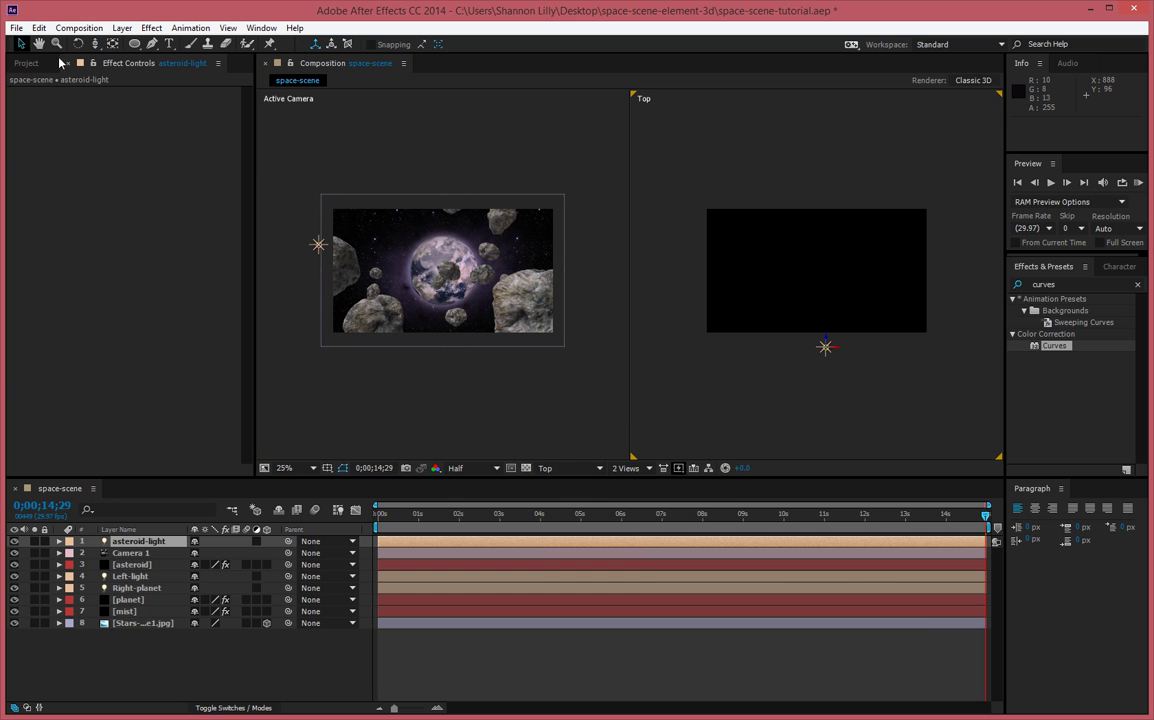
left_click(826, 345)
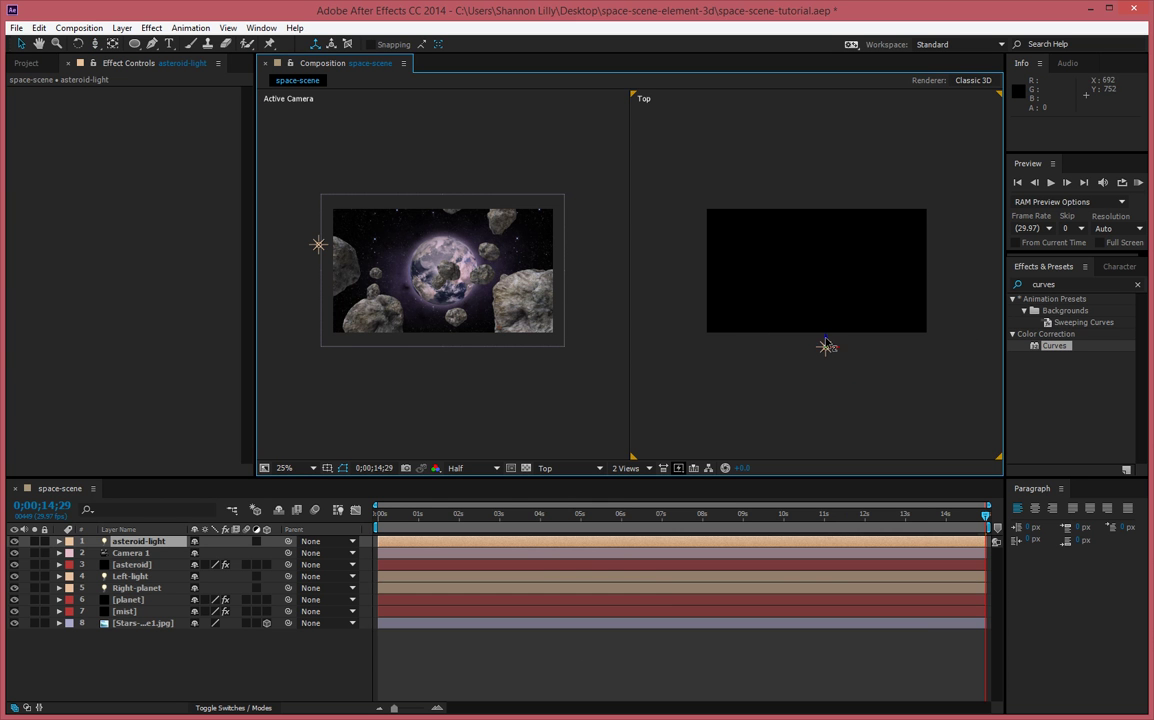
left_click_drag(826, 345, 830, 188)
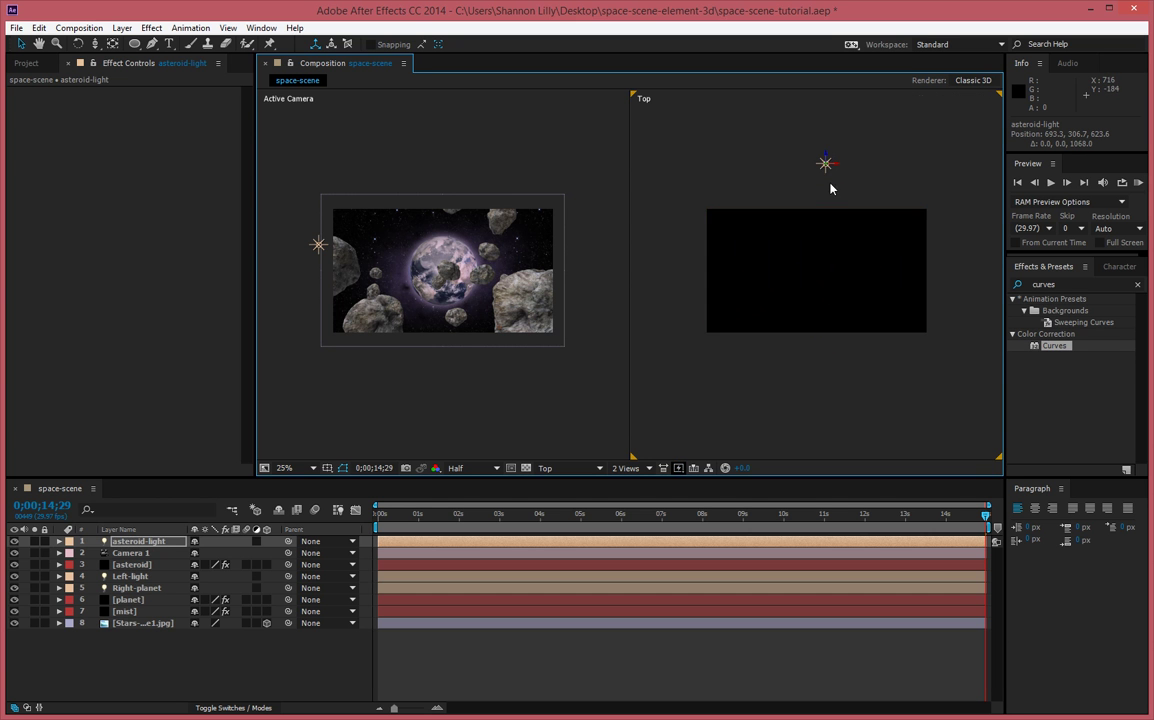
key("comma")
key("comma")
key("comma")
key("comma")
key("comma")
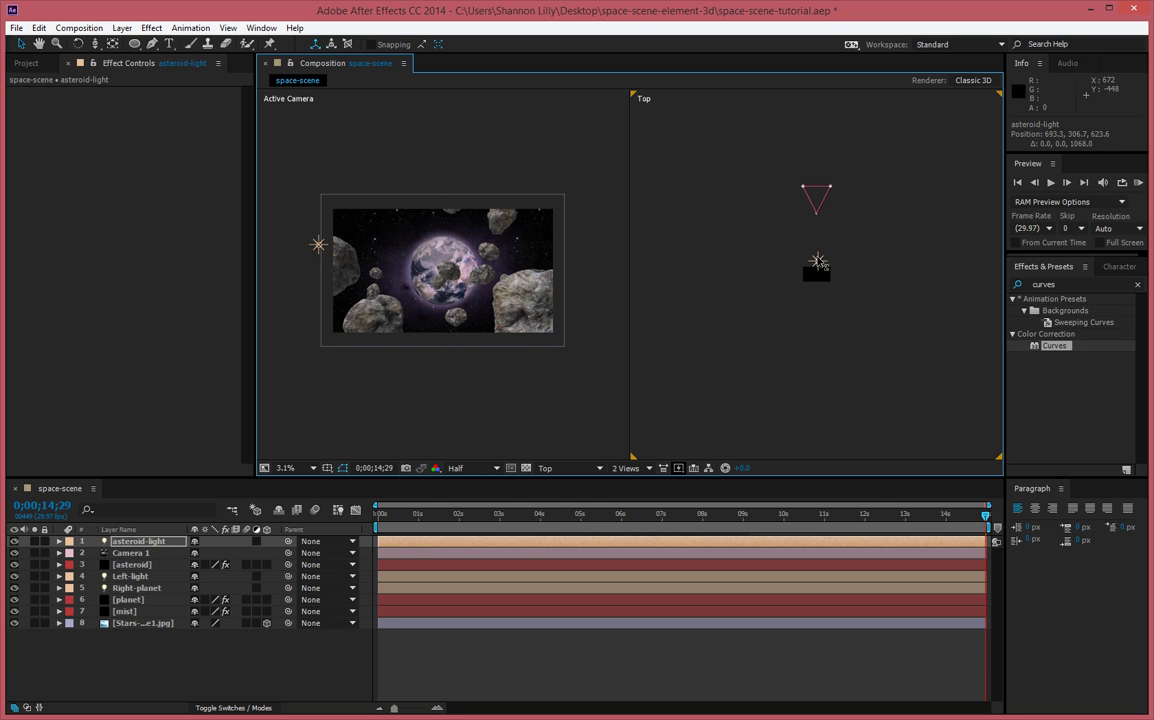
left_click_drag(818, 262, 781, 88)
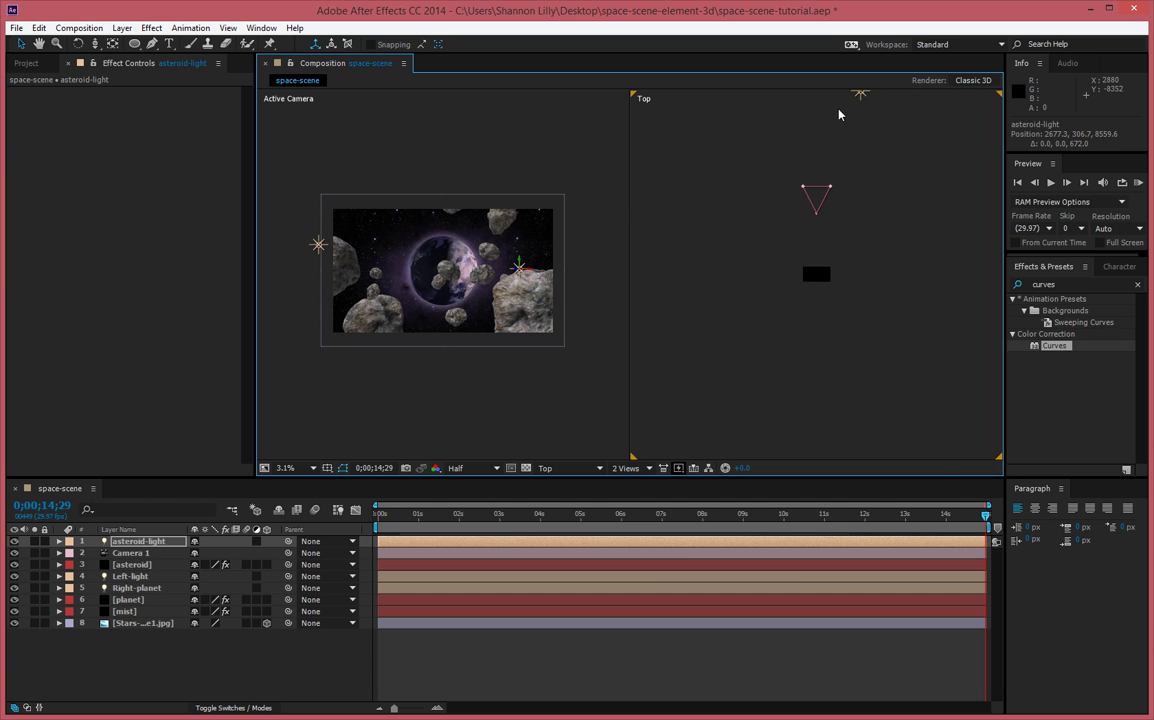
Turn on Use Comp Lights in the Element lighting settings of the asteroid layer.
scroll(403, 341, "up", 2)
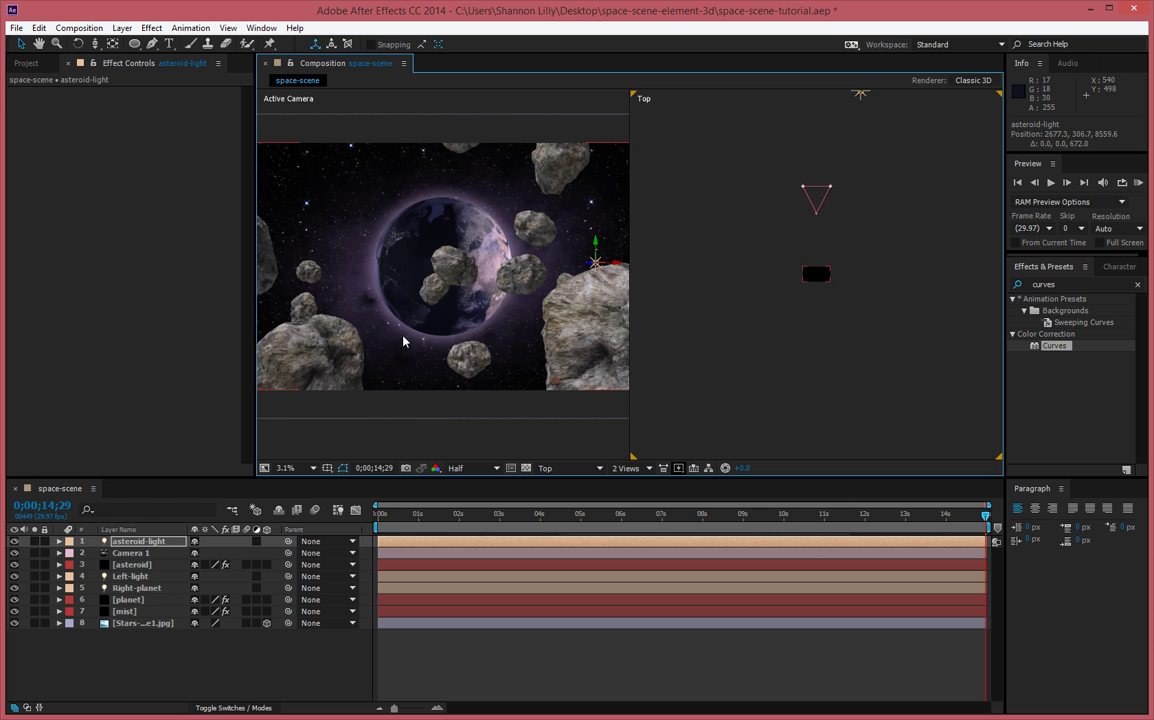
left_click(125, 564)
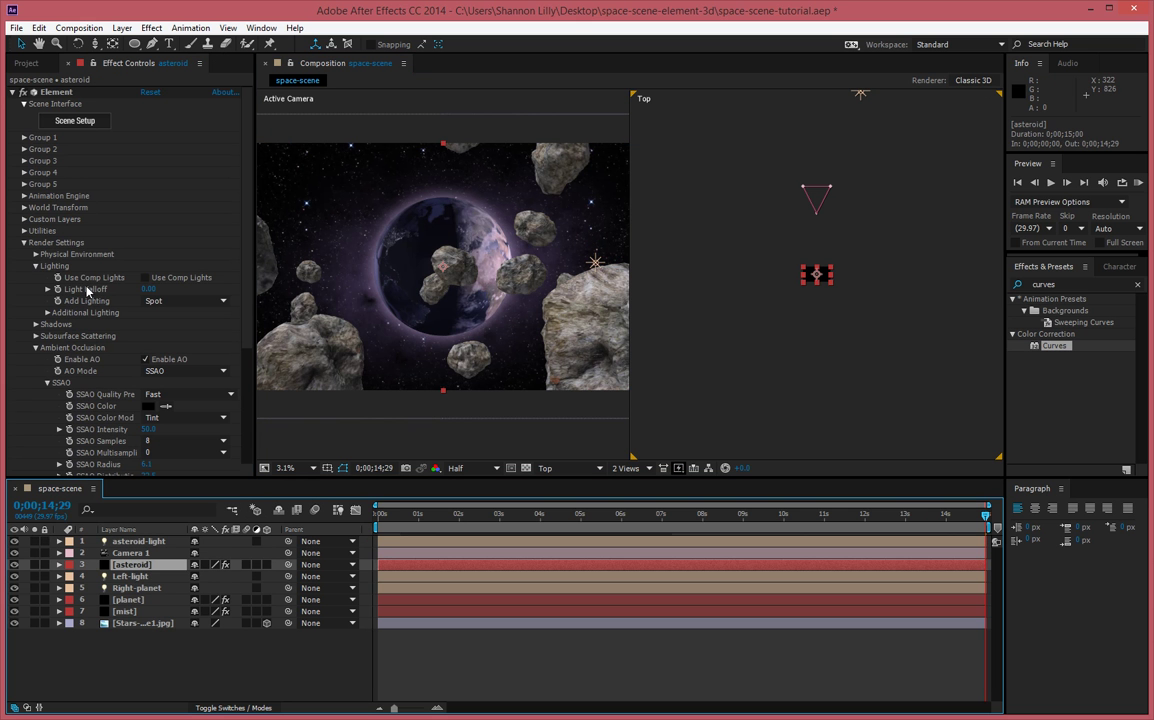
left_click(146, 278)
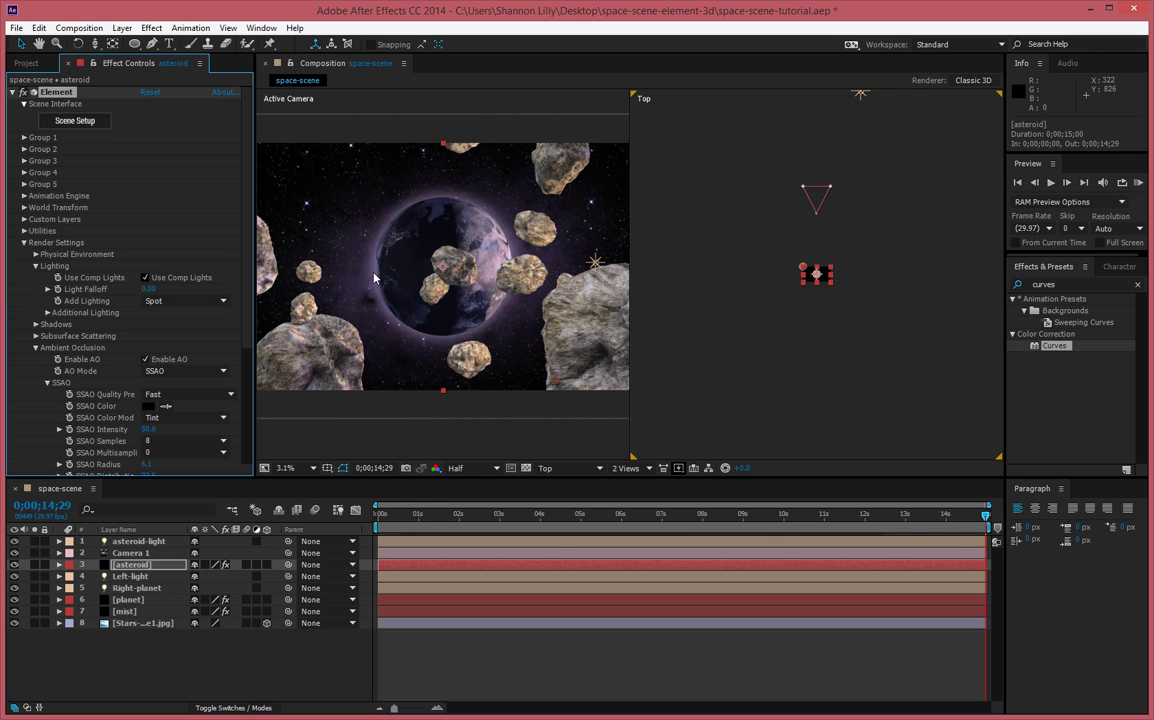
Reposition asteroid-light farther back beside the planet and higher, to about X 3277, Y -301, Z 12336.
left_click(861, 96)
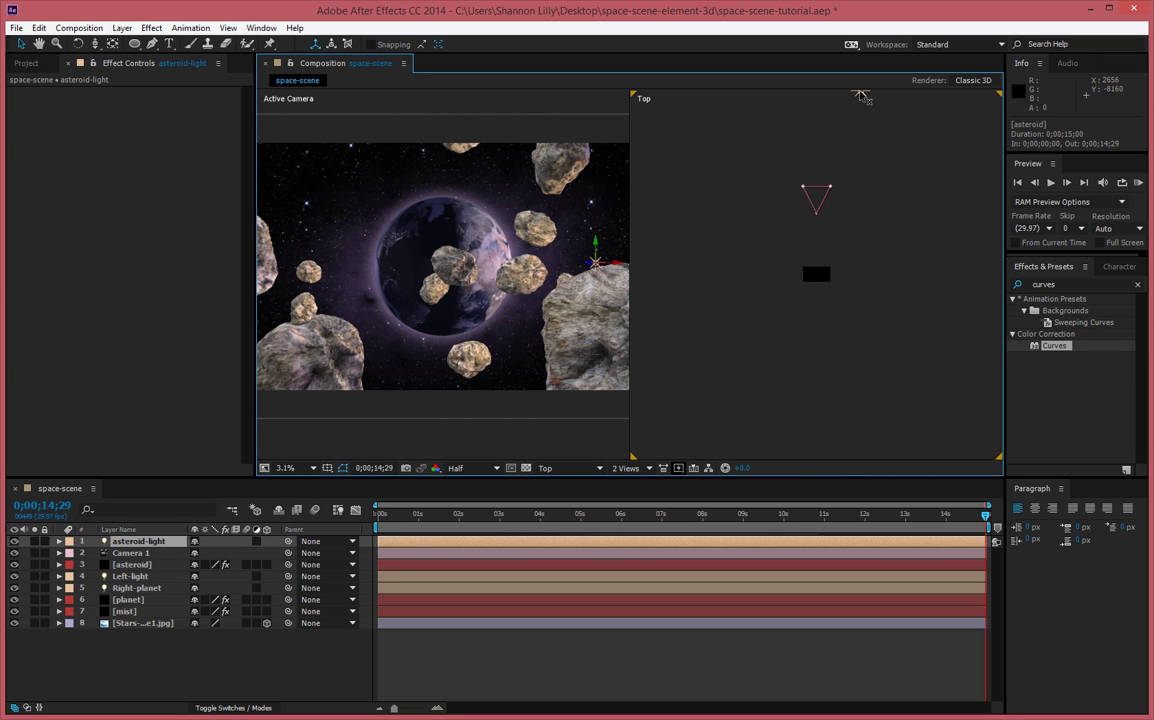
left_click_drag(861, 96, 884, 104)
key("comma")
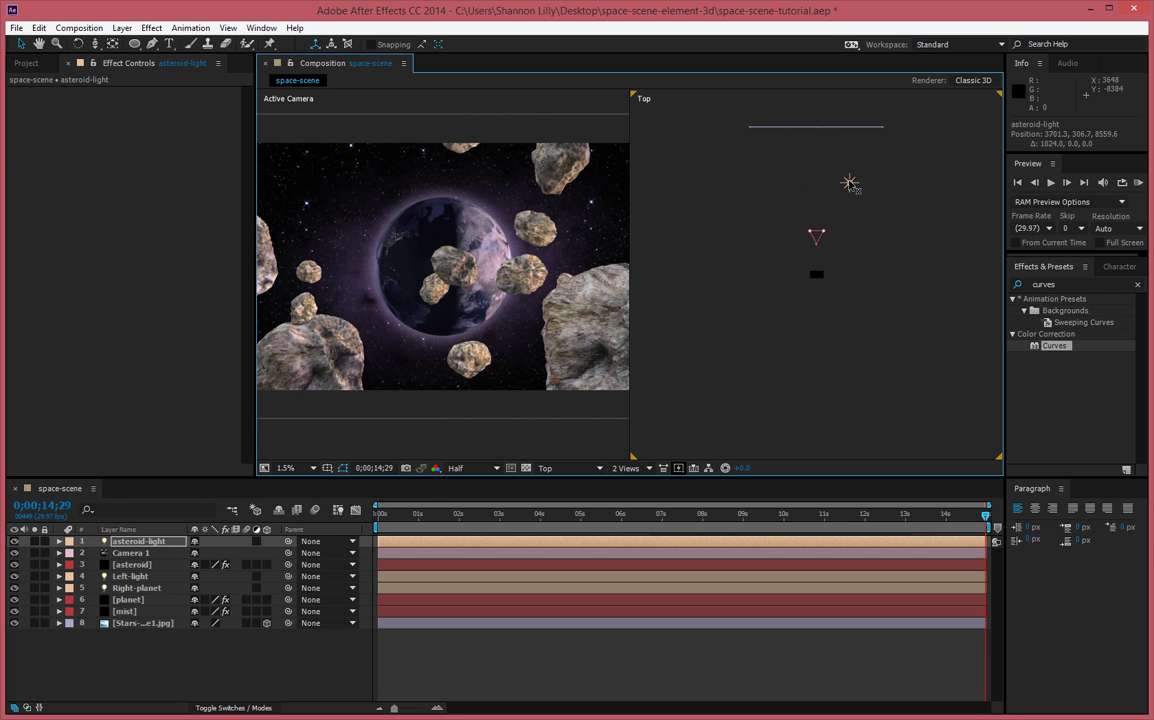
left_click_drag(850, 183, 850, 148)
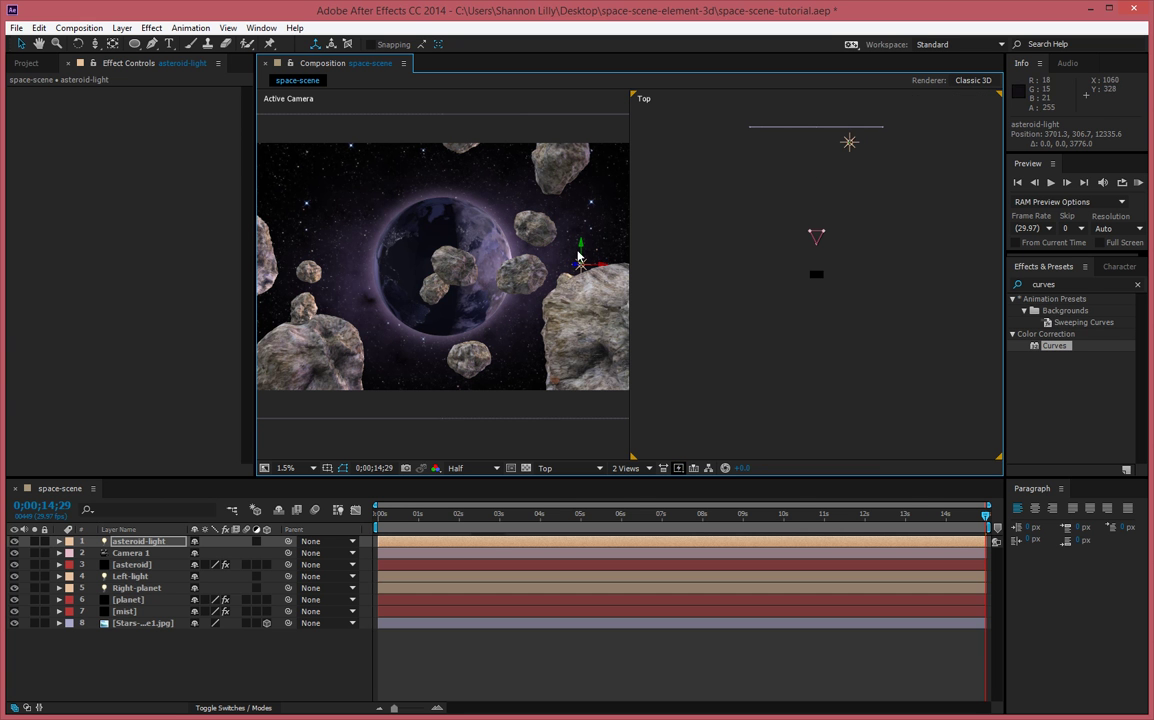
left_click_drag(585, 248, 585, 37)
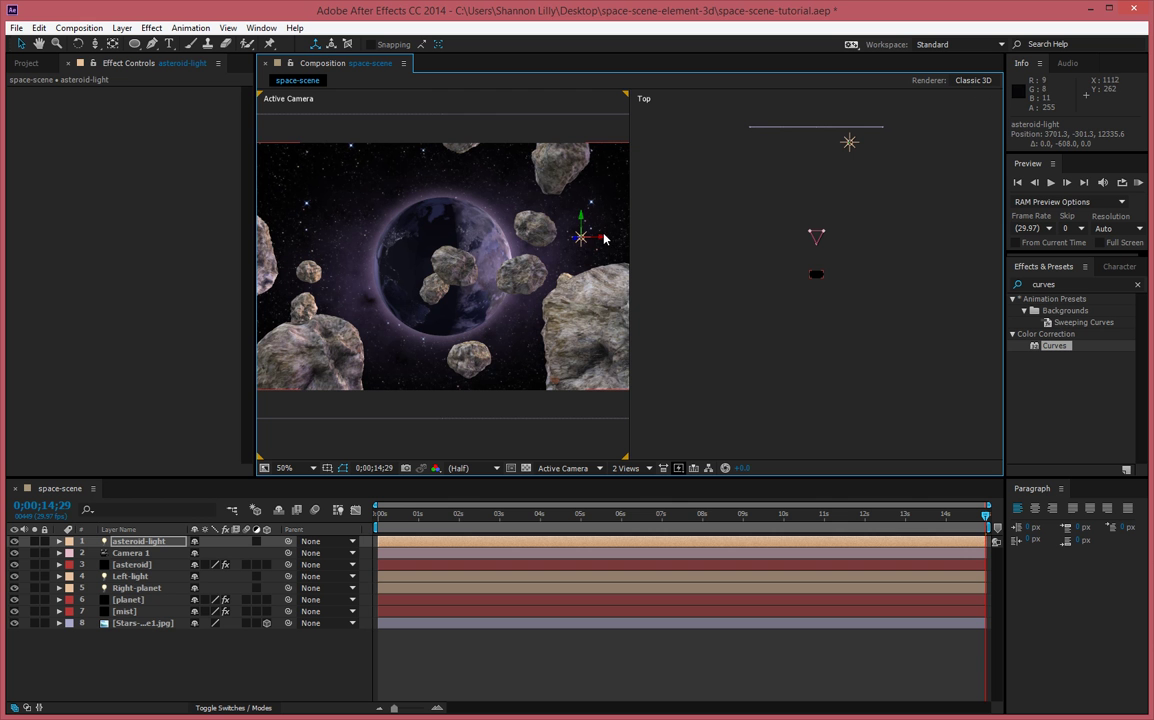
left_click_drag(595, 240, 452, 242)
key("ctrl+z")
left_click(582, 239)
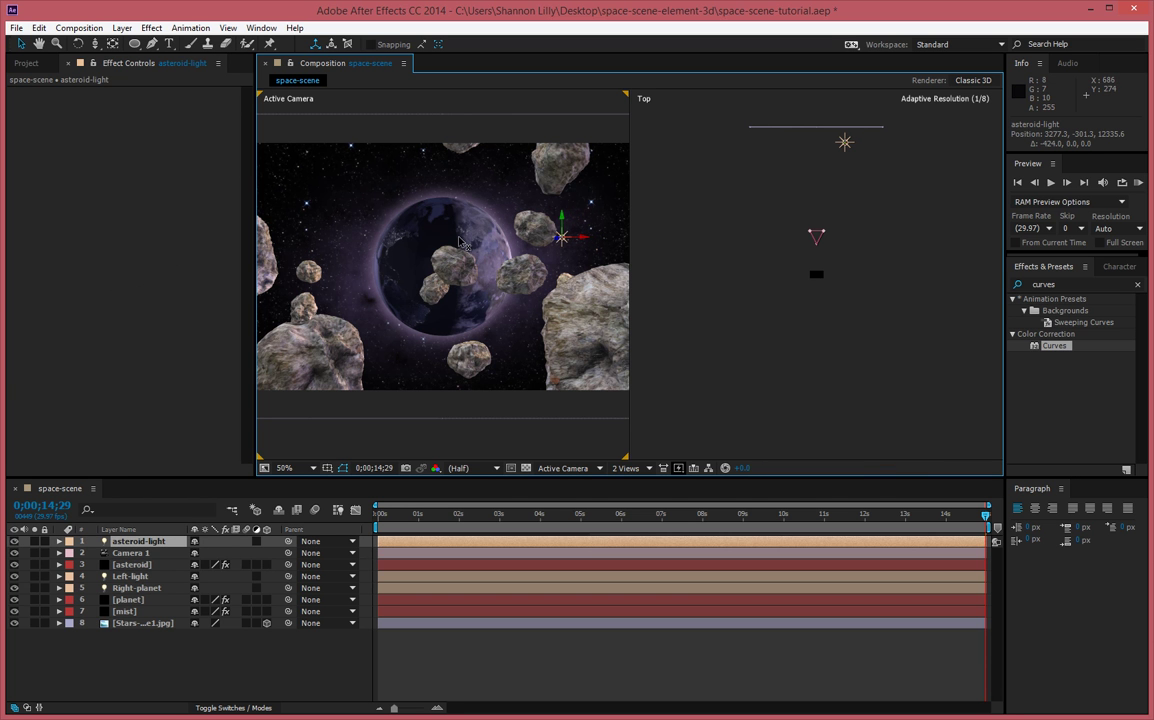
Greatly increase asteroid-light's intensity in its light settings.
double_click(121, 543)
left_click_drag(697, 278, 709, 270)
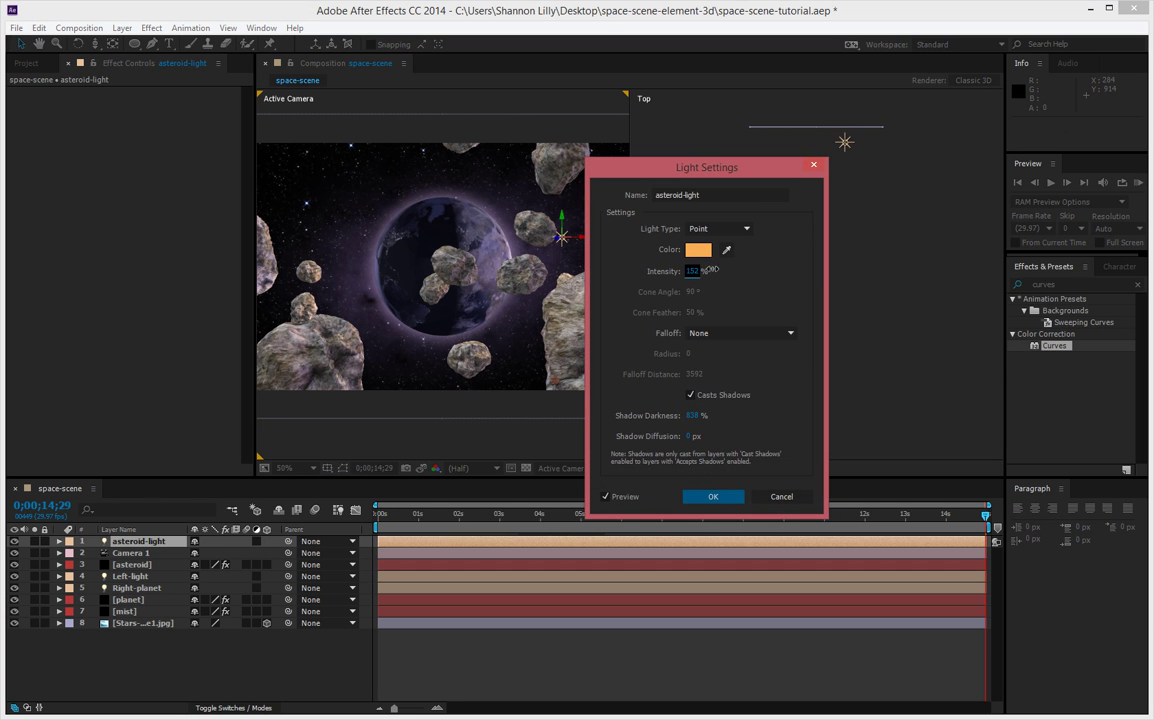
left_click_drag(796, 264, 967, 234)
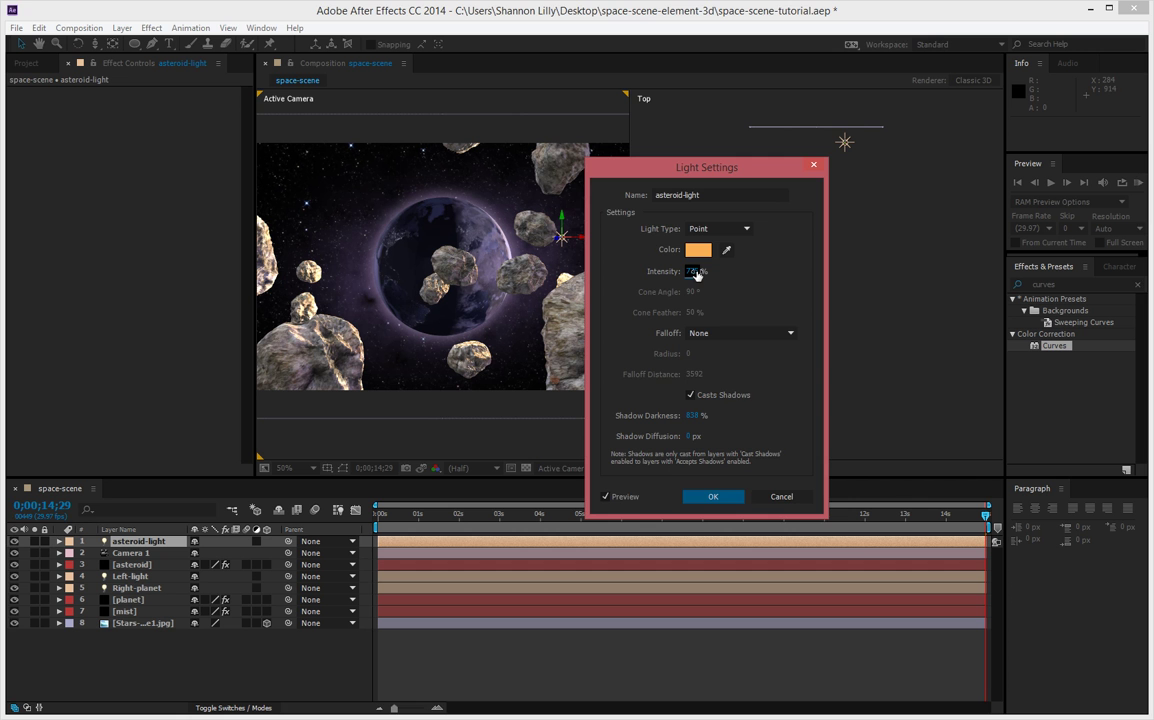
left_click(705, 499)
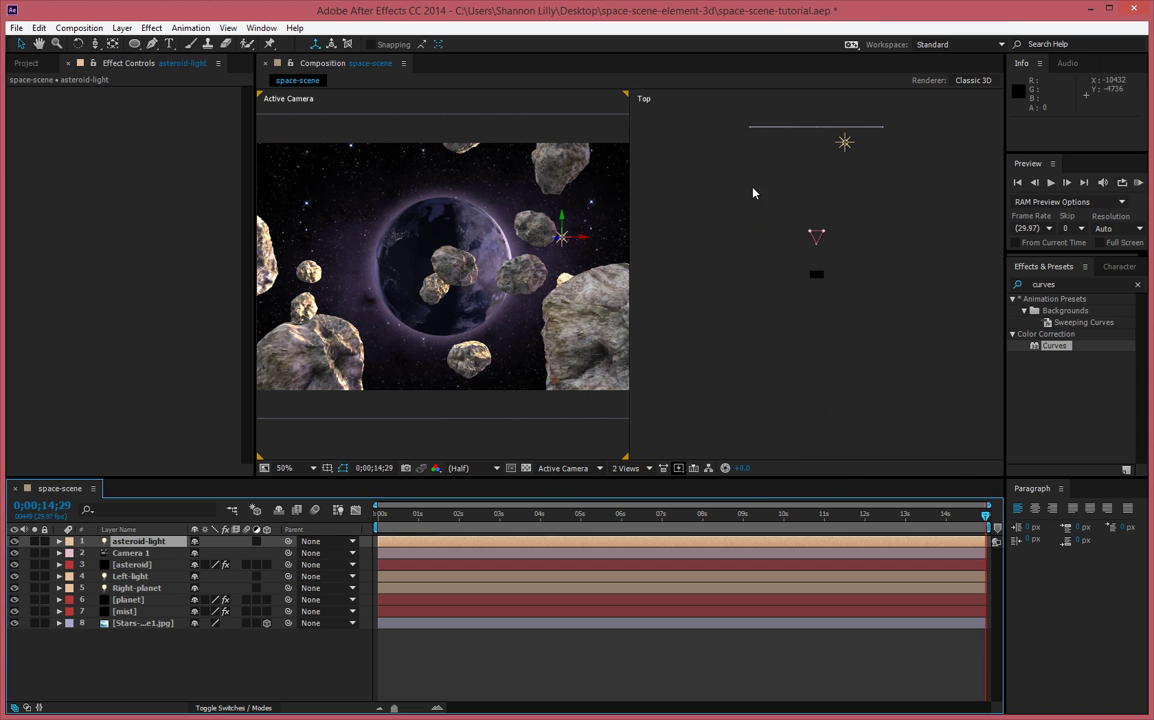
Return the composition to a single Active Camera view at 50% magnification and deselect the light.
left_click(626, 468)
left_click(644, 484)
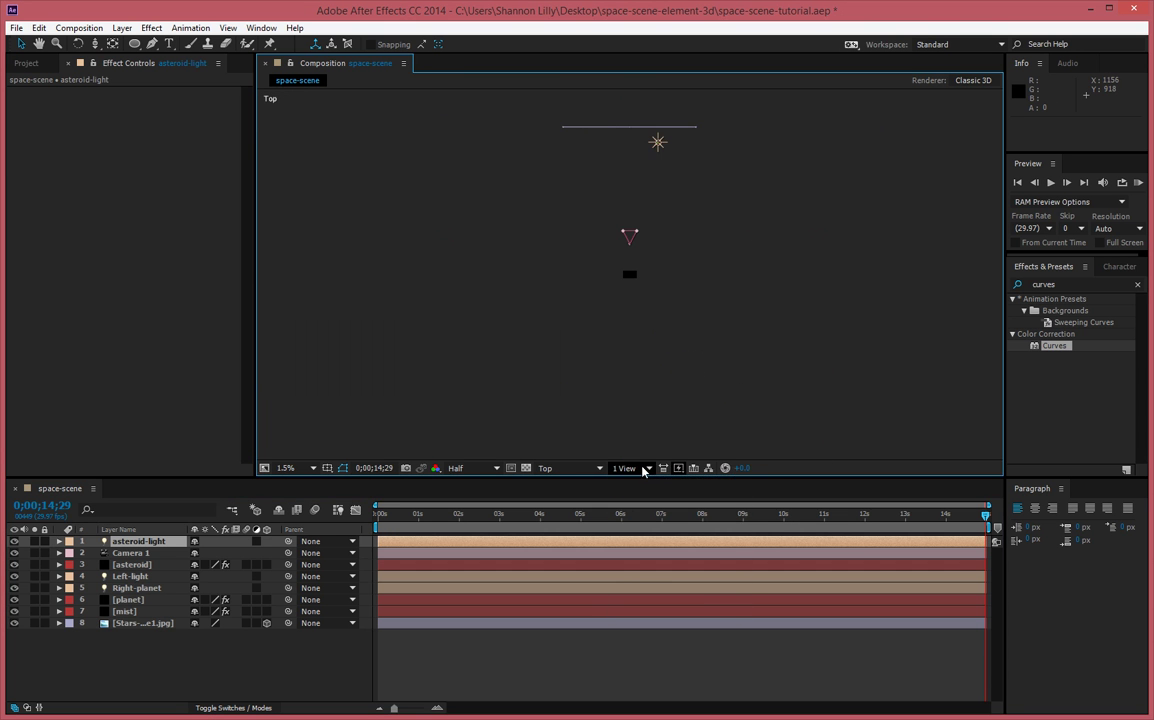
left_click(644, 468)
left_click(590, 468)
left_click(575, 483)
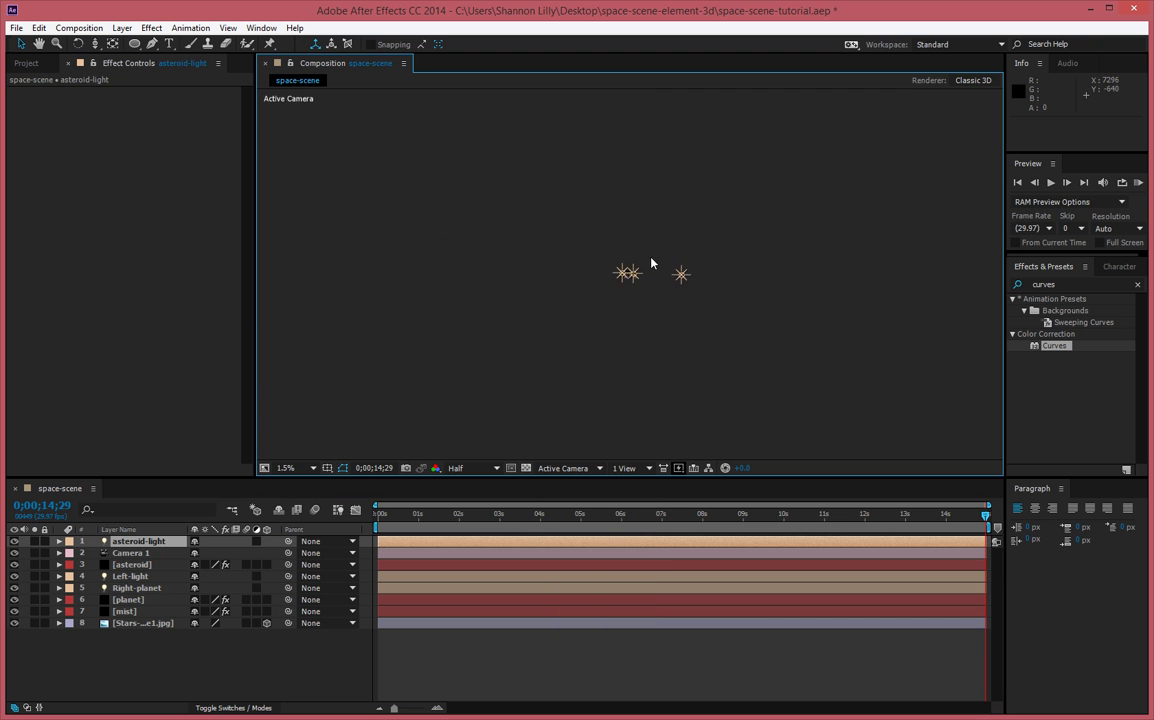
scroll(617, 284, "up", 6)
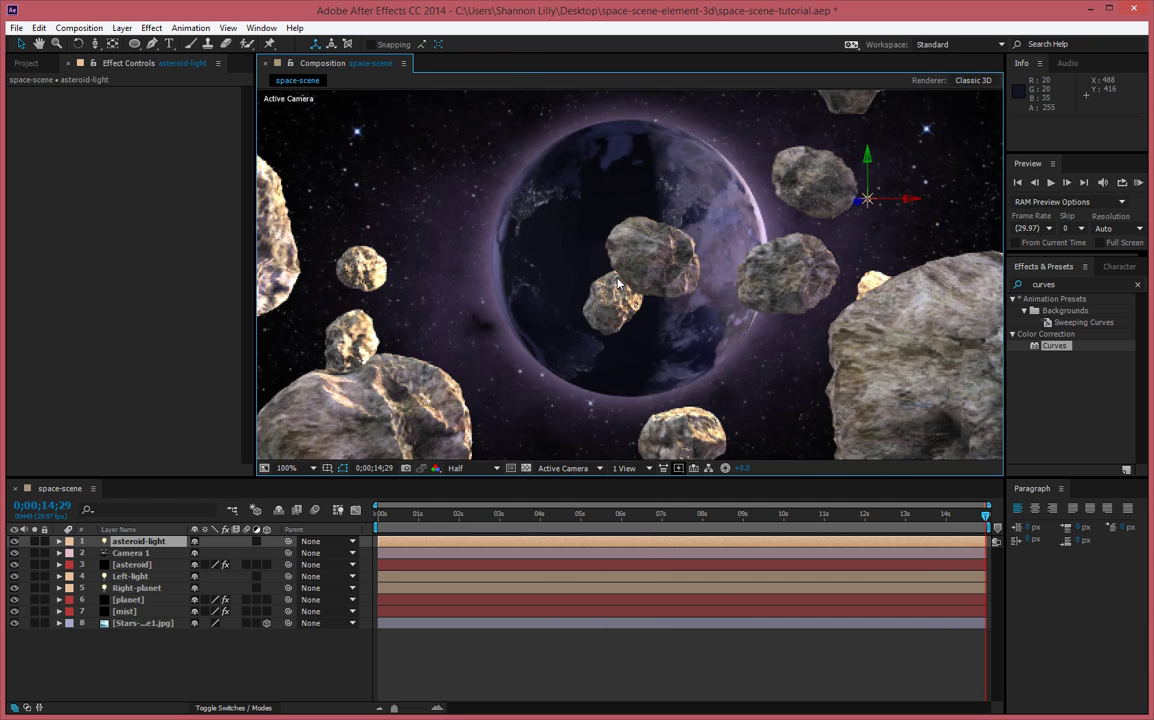
scroll(610, 282, "down", 2)
left_click(332, 260)
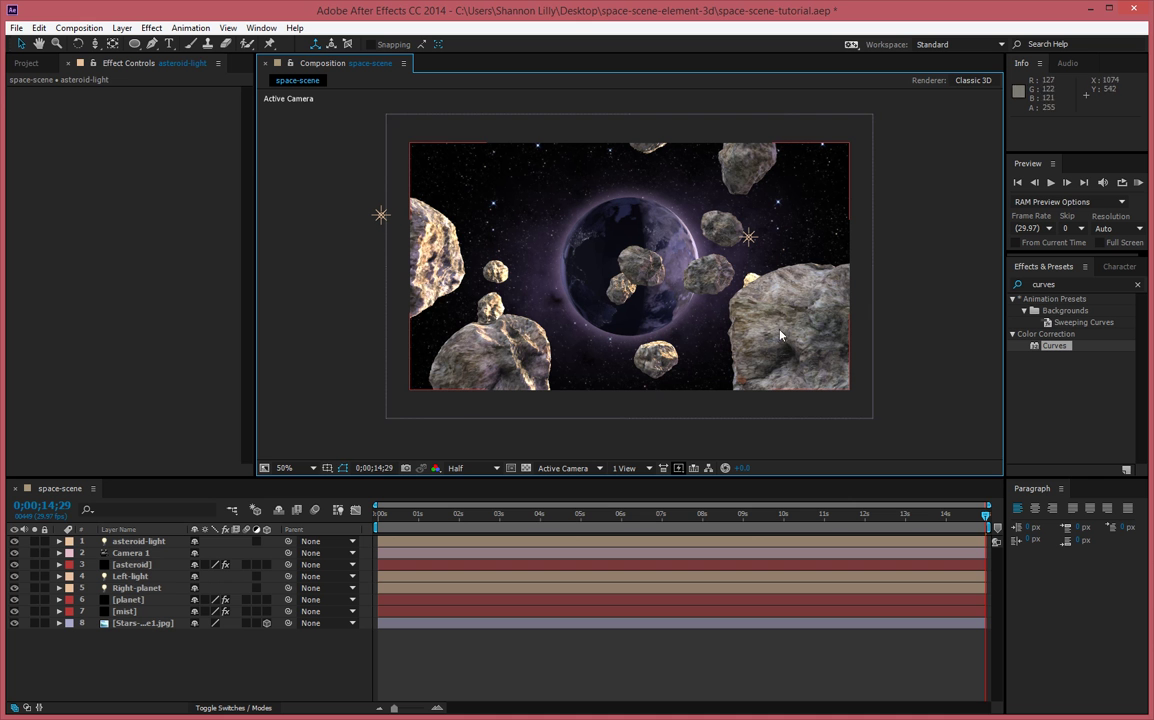
Set the asteroid layer's SSAO quality preset to Ultra (Slower) in the Element ambient occlusion settings.
left_click(137, 563)
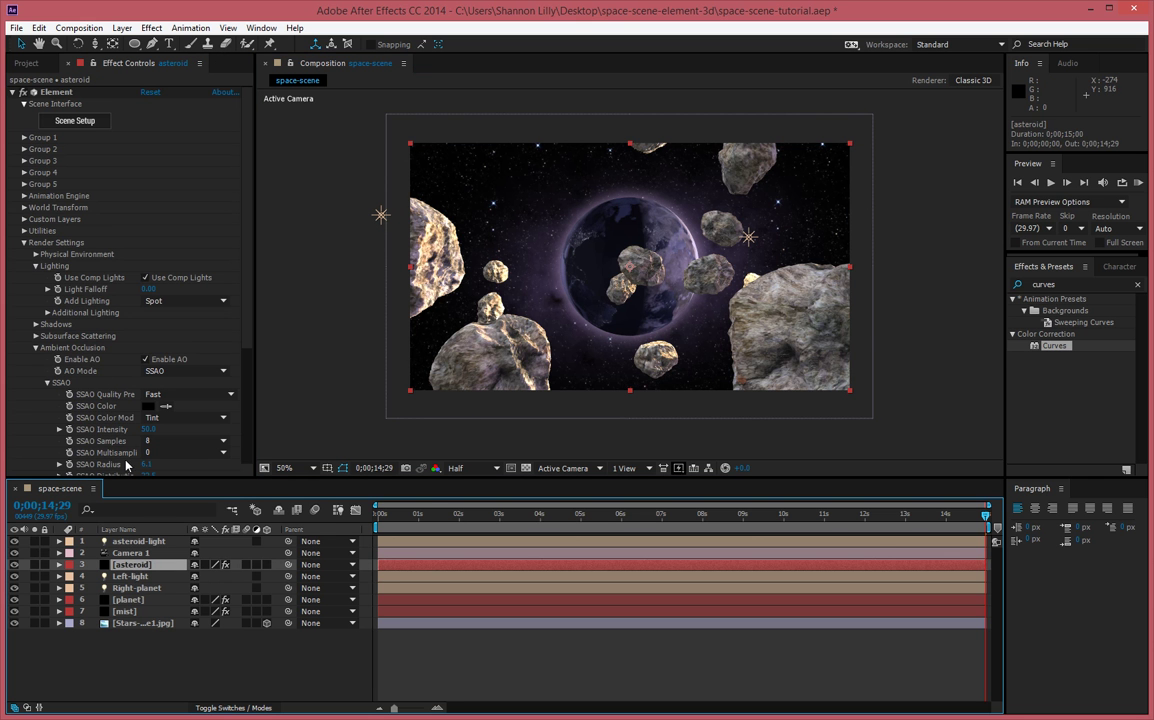
left_click(146, 282)
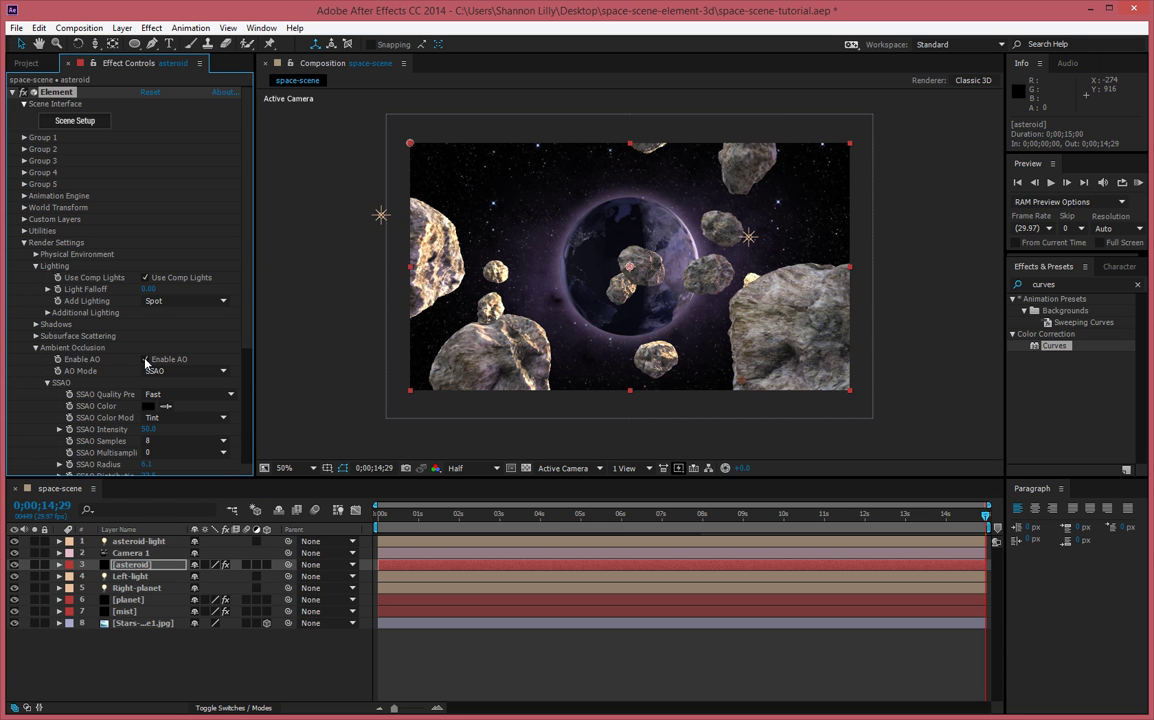
left_click(152, 395)
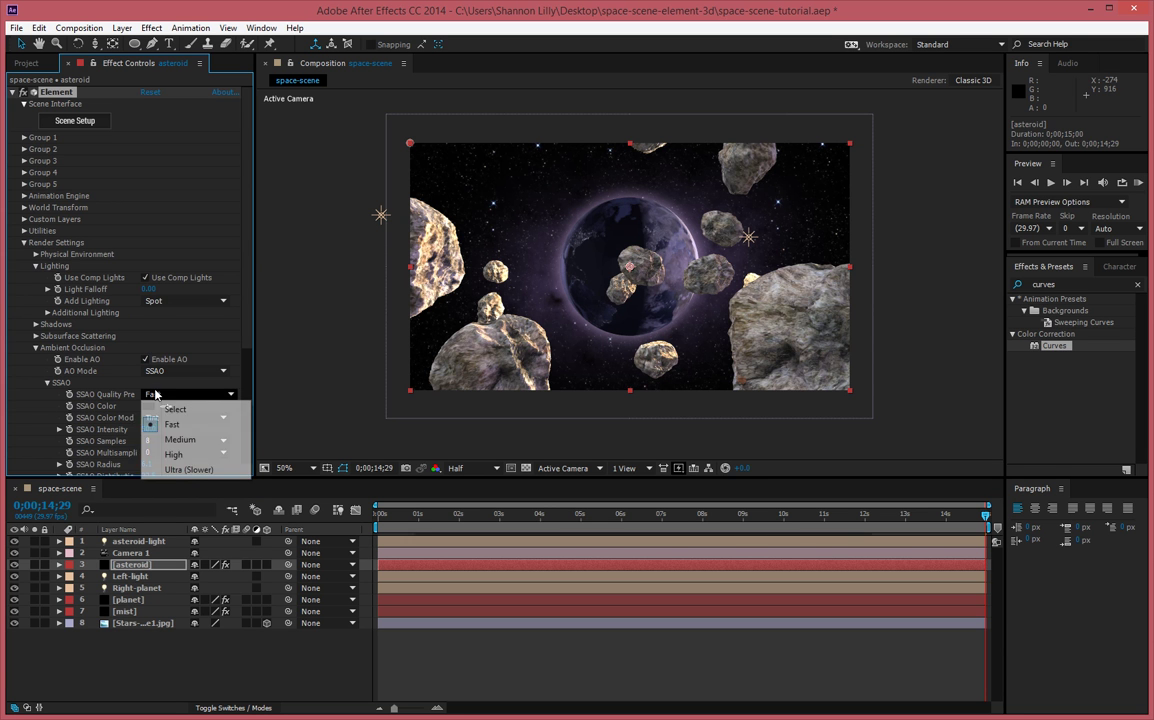
left_click(173, 470)
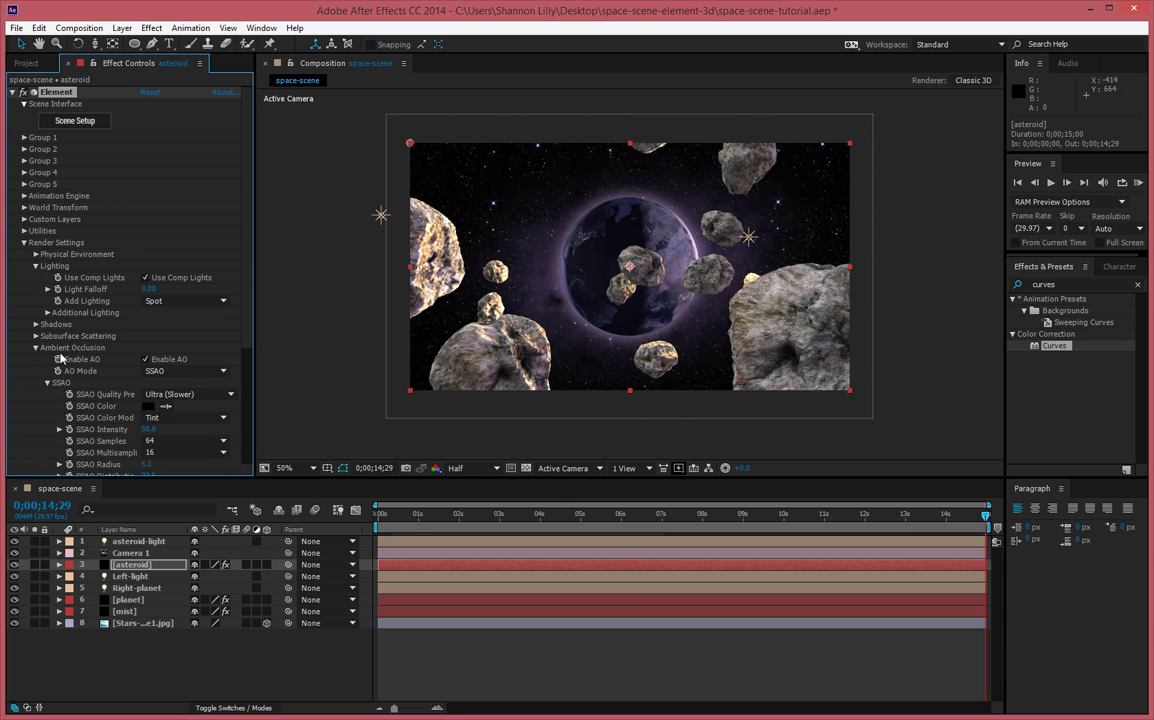
Examine the asteroid layer's Element shadow settings and output options, collapsing the lighting, shadow and render settings groups.
left_click(36, 325)
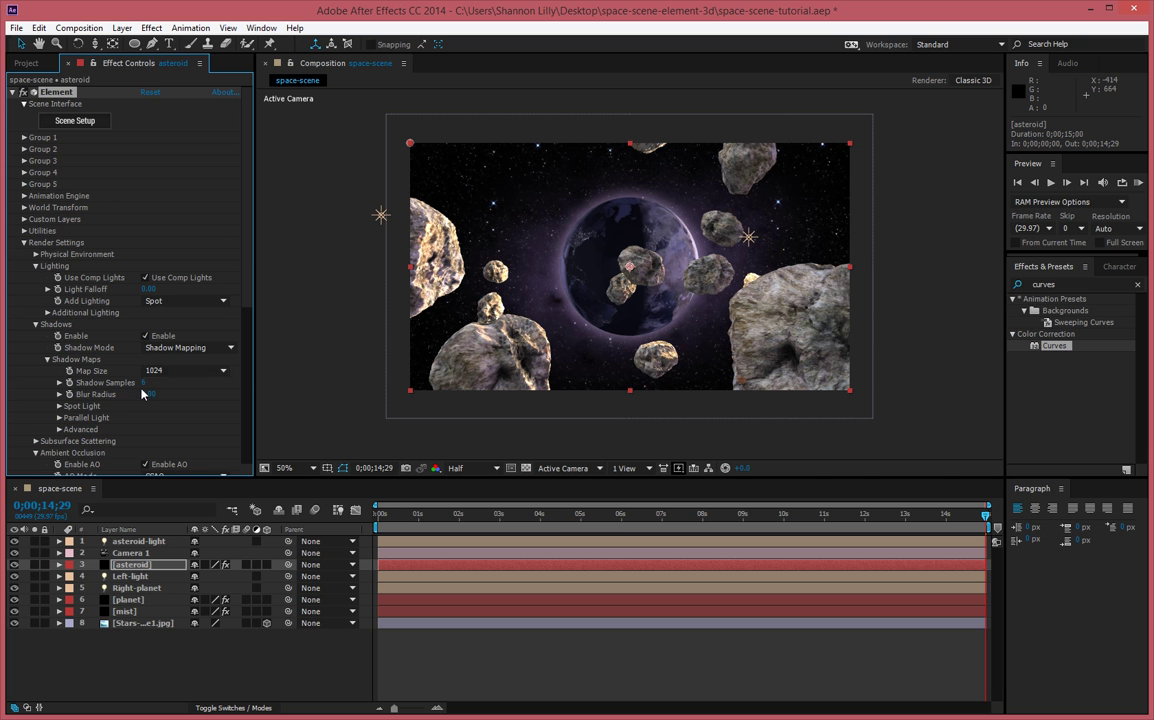
left_click(146, 337)
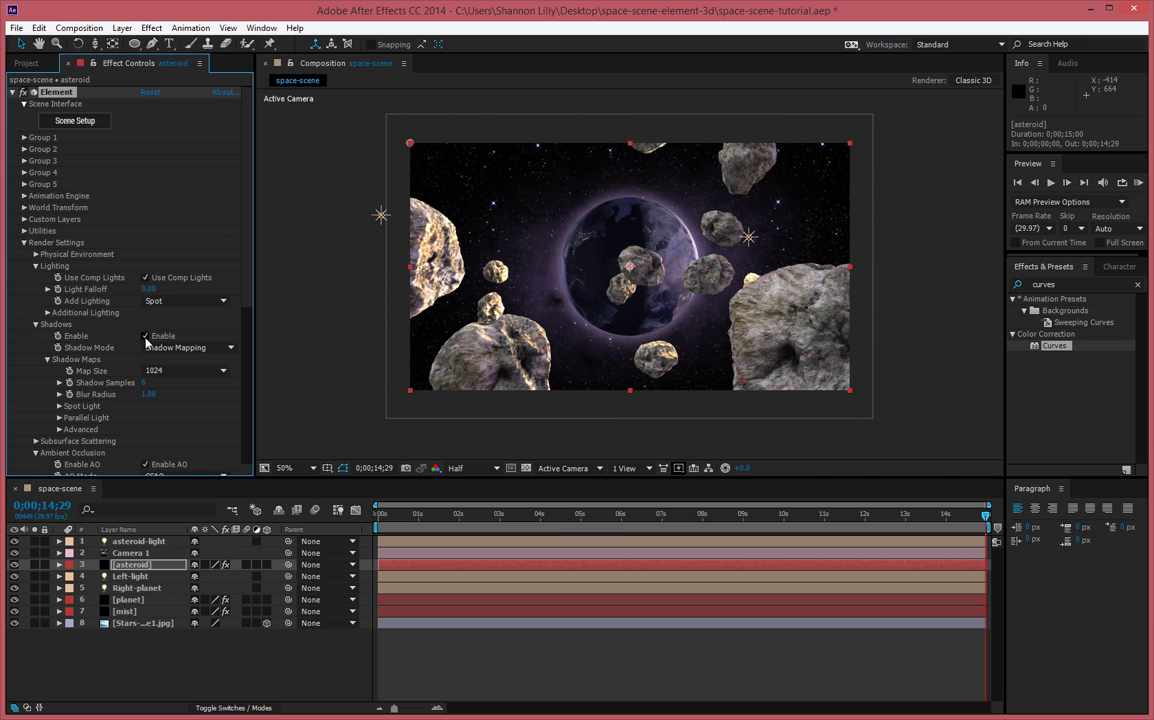
left_click(36, 325)
left_click(36, 268)
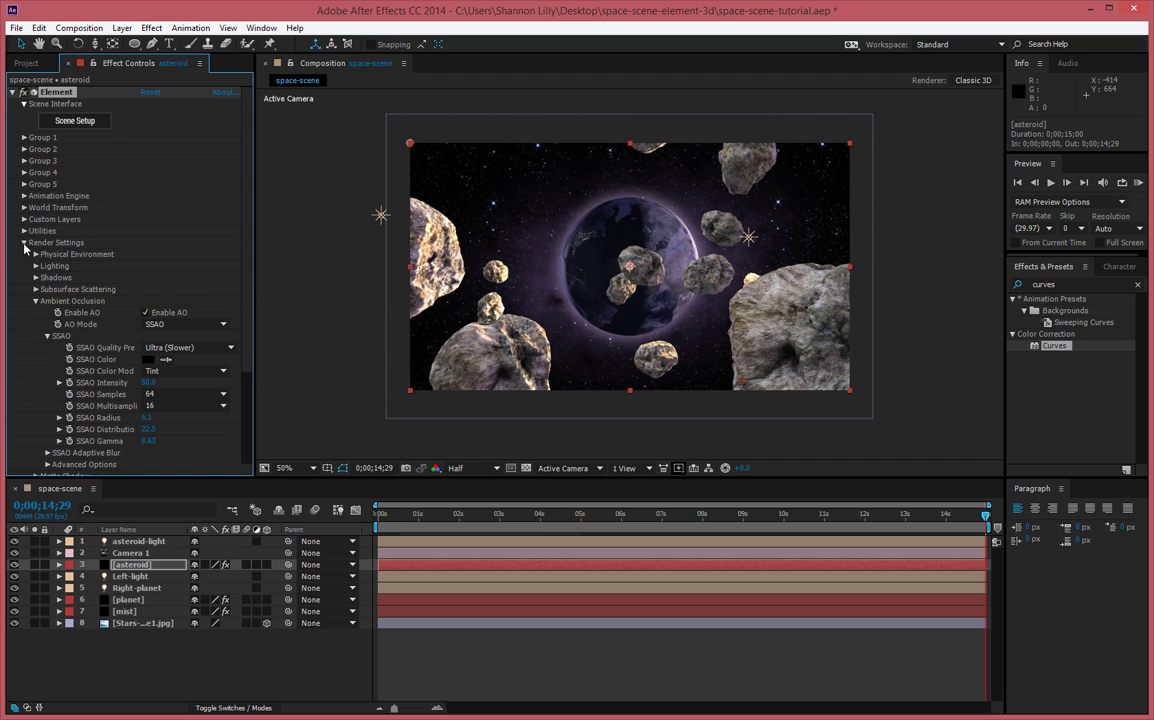
left_click(20, 250)
left_click(24, 244)
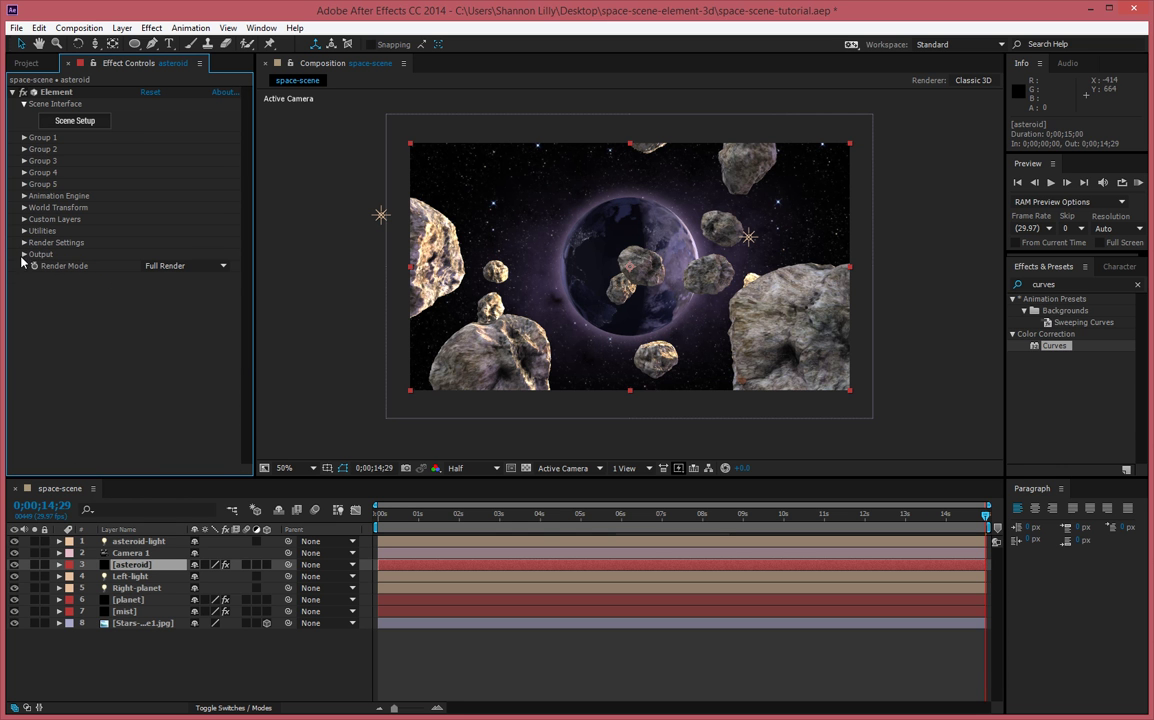
left_click(25, 255)
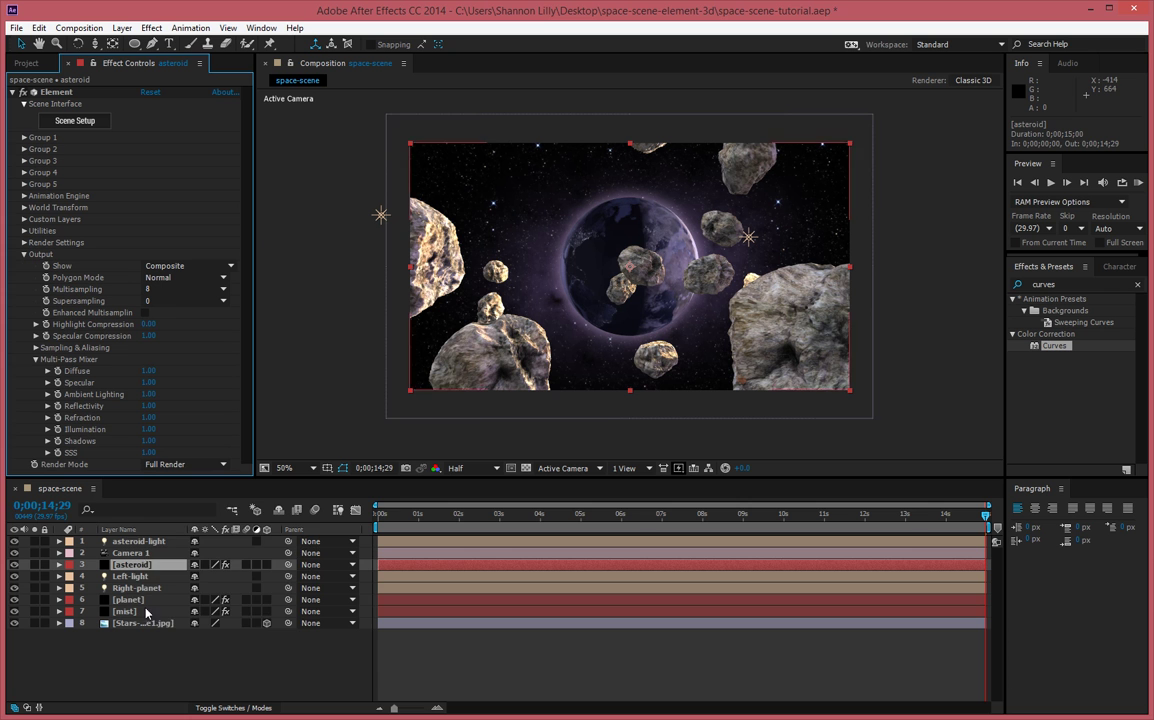
Create a black 1280 x 720 solid layer named sun in the space-scene composition.
right_click(140, 492)
mouse_move(227, 498)
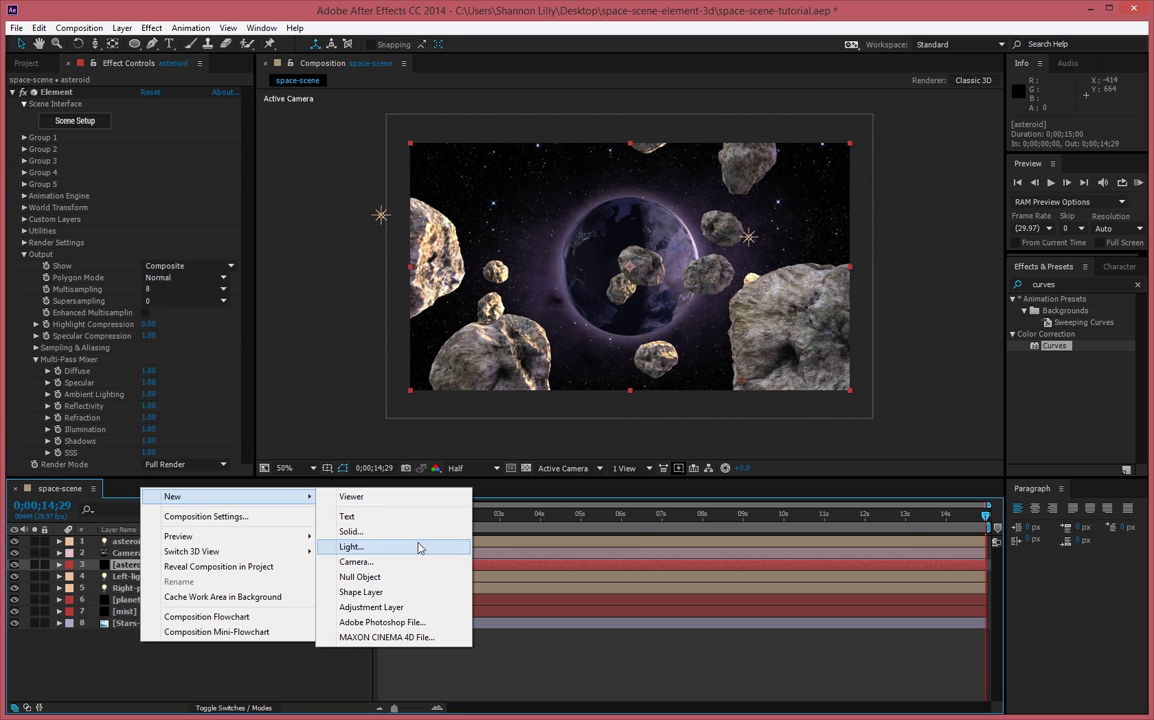
left_click(376, 528)
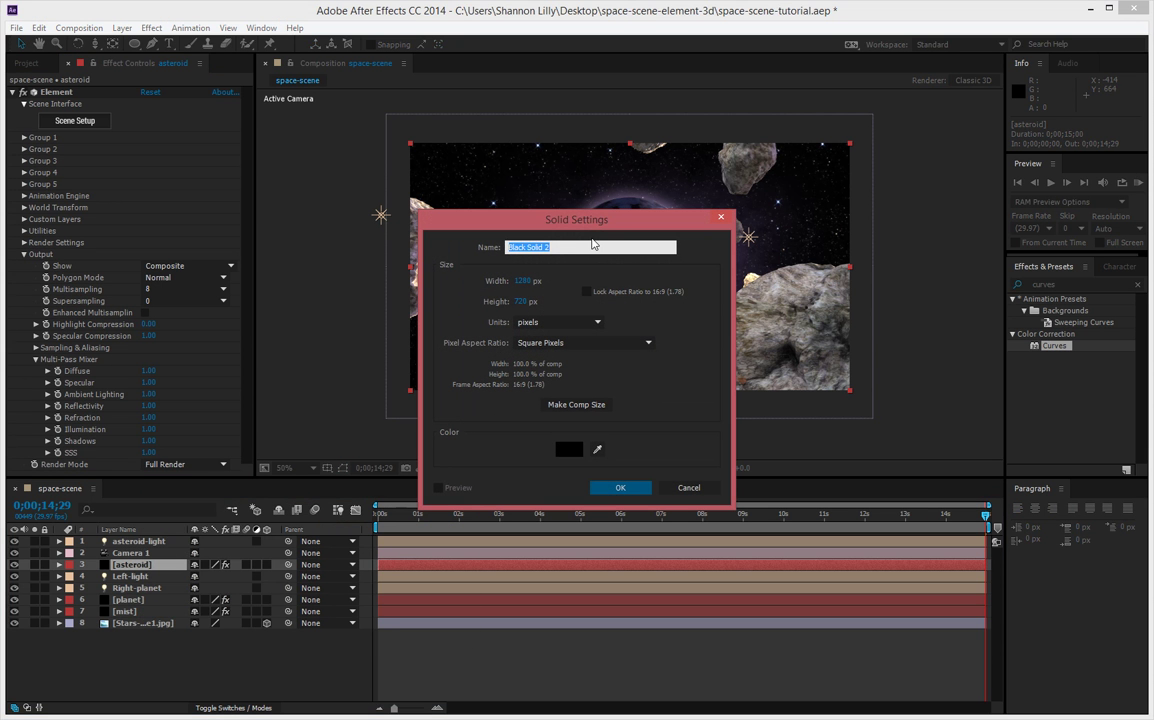
type("sun")
key("Return")
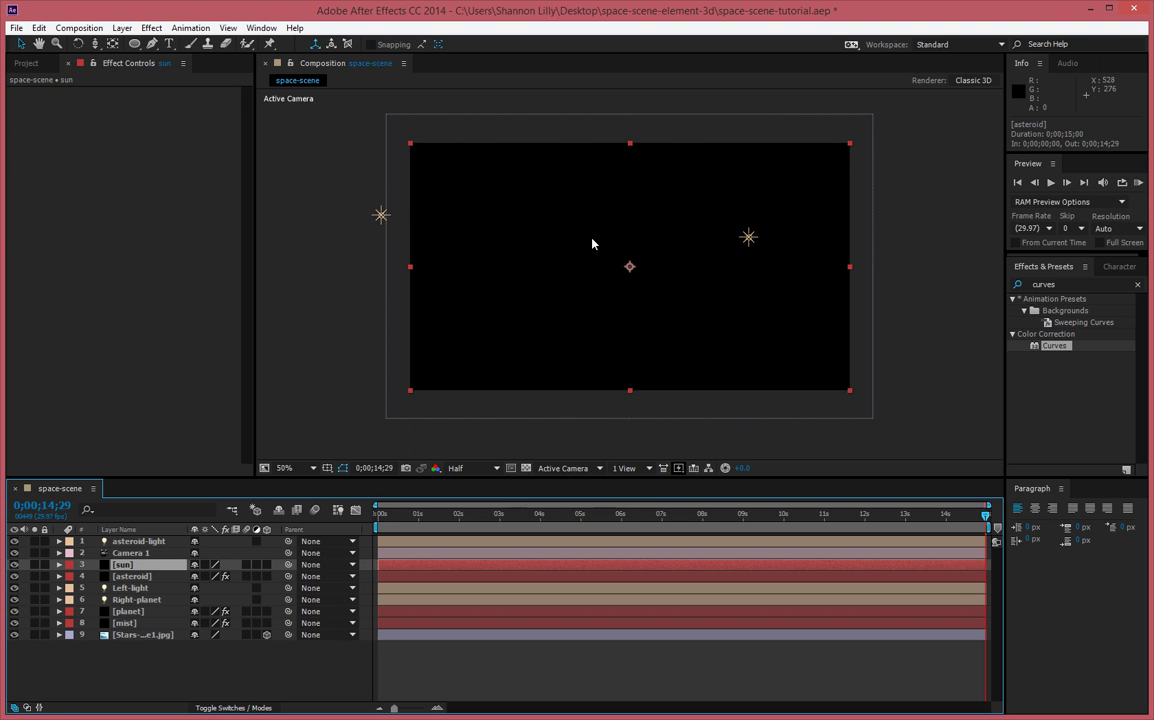
Apply the Video Copilot Optical Flares effect to the sun layer.
right_click(126, 572)
mouse_move(226, 220)
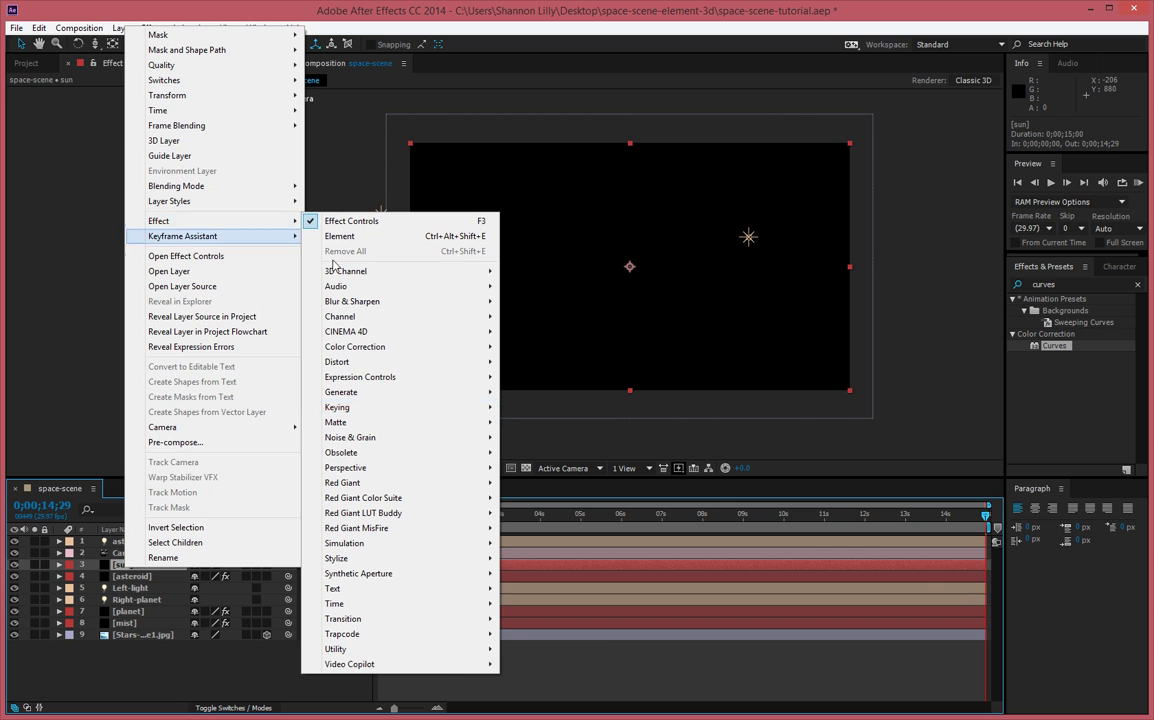
mouse_move(447, 666)
left_click(535, 681)
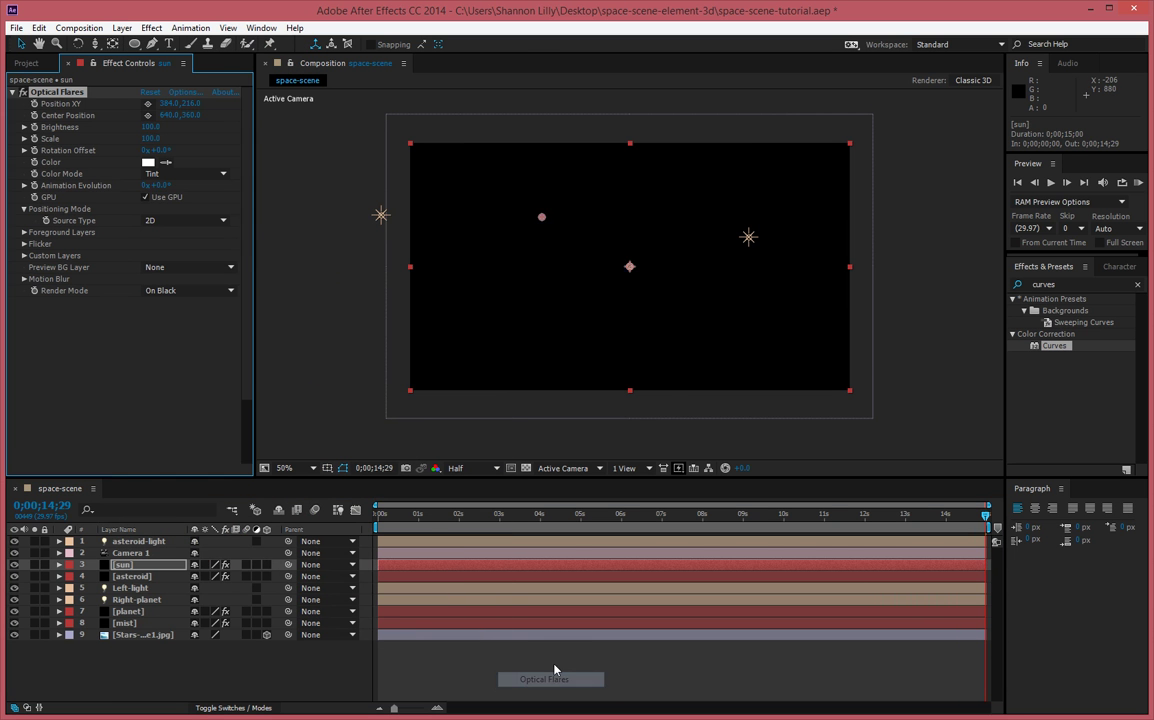
Load a warm white star-shaped flare from the Light presets folder in the Optical Flares options.
left_click(183, 92)
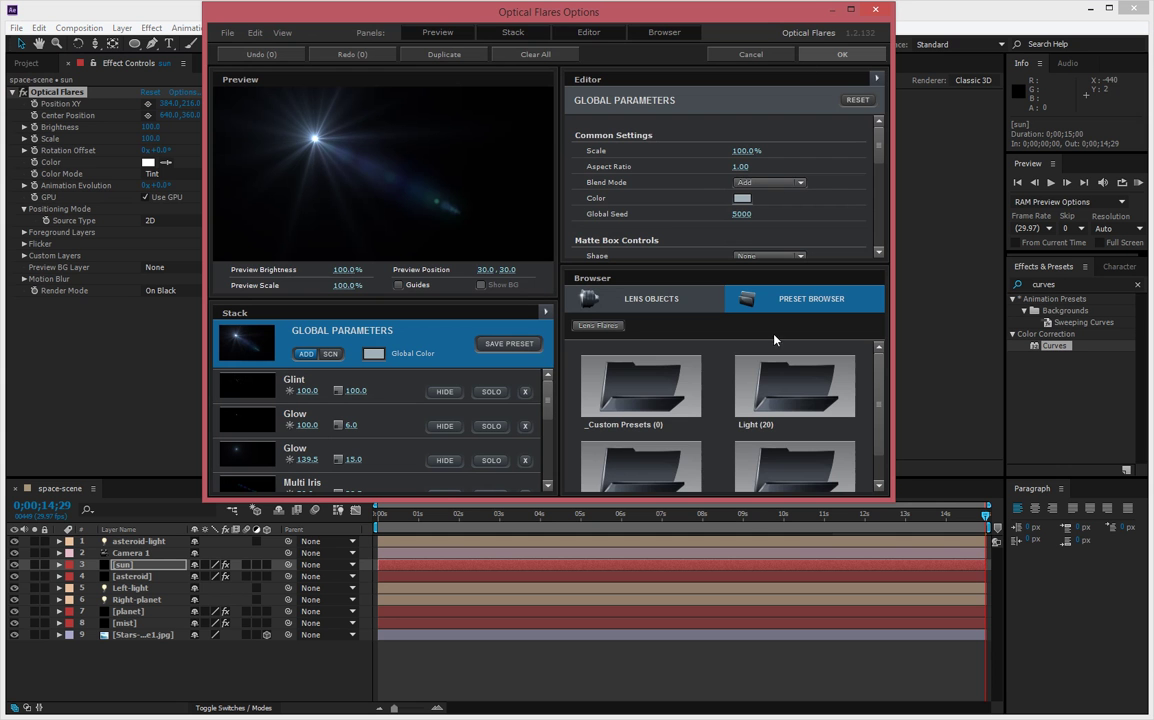
double_click(790, 390)
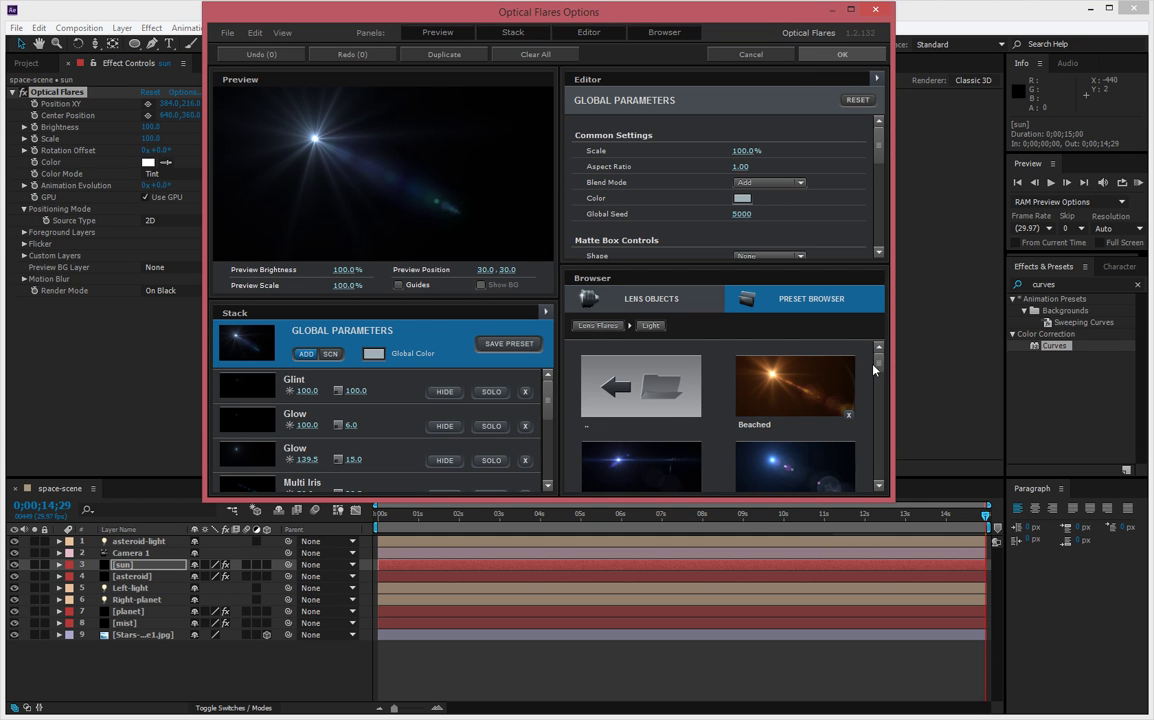
left_click_drag(873, 370, 893, 459)
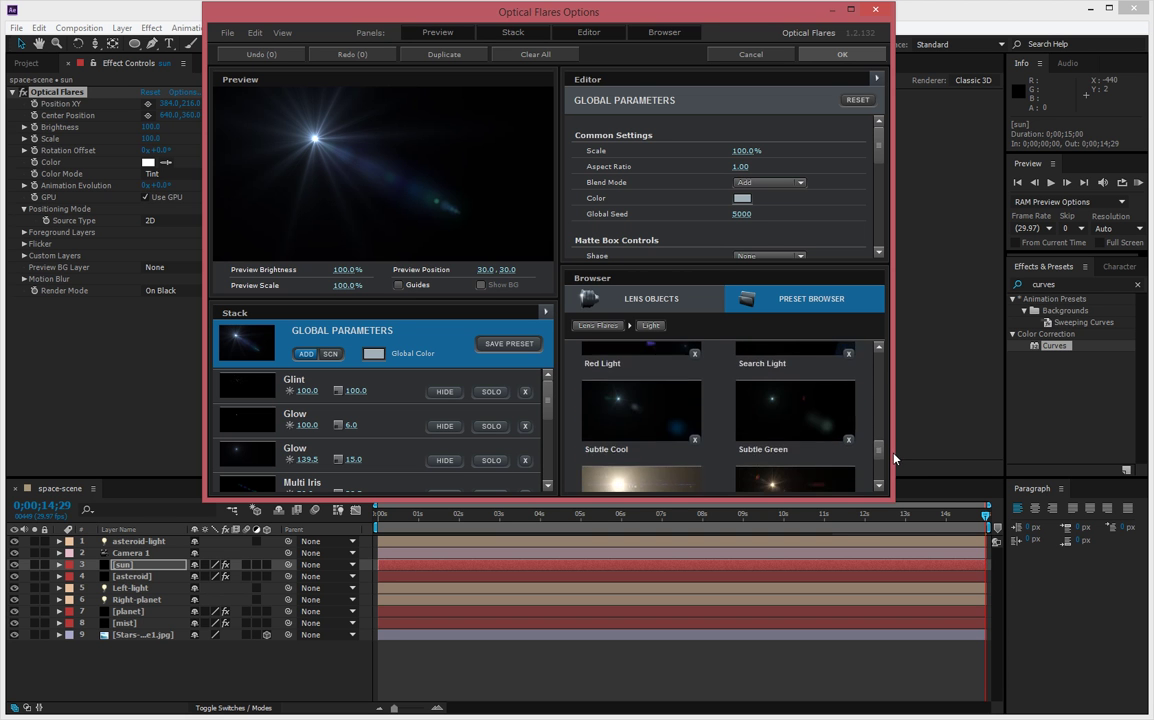
scroll(797, 353, "up", 10)
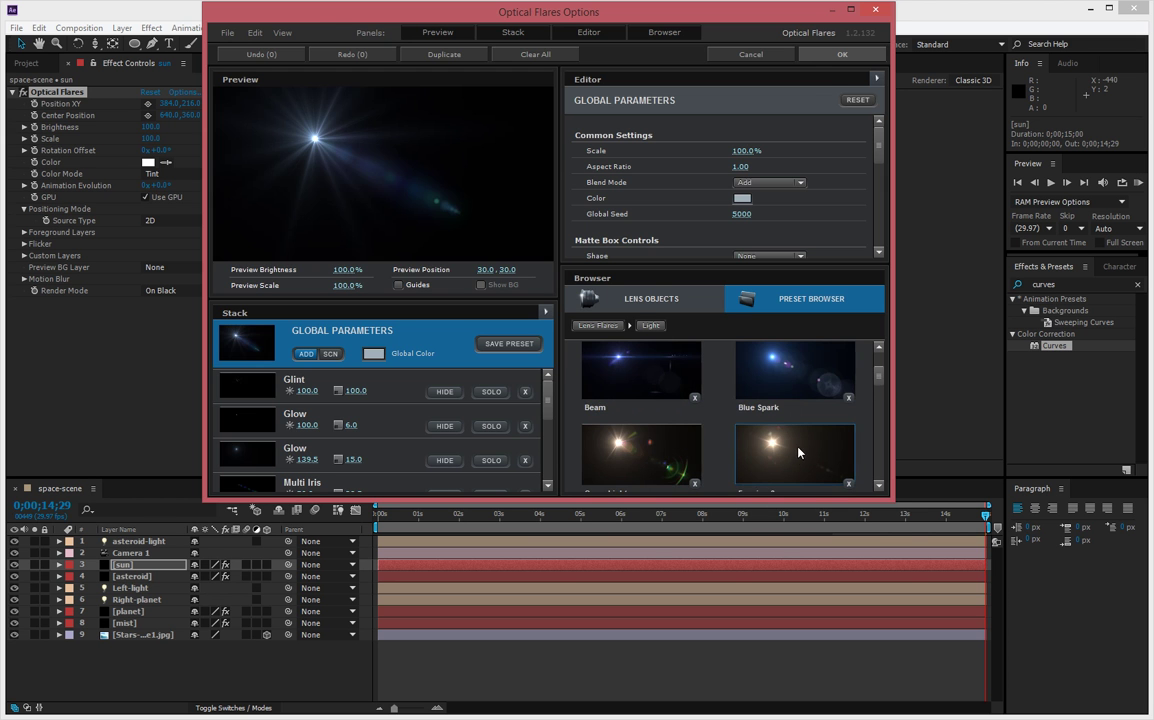
left_click(799, 452)
left_click(755, 52)
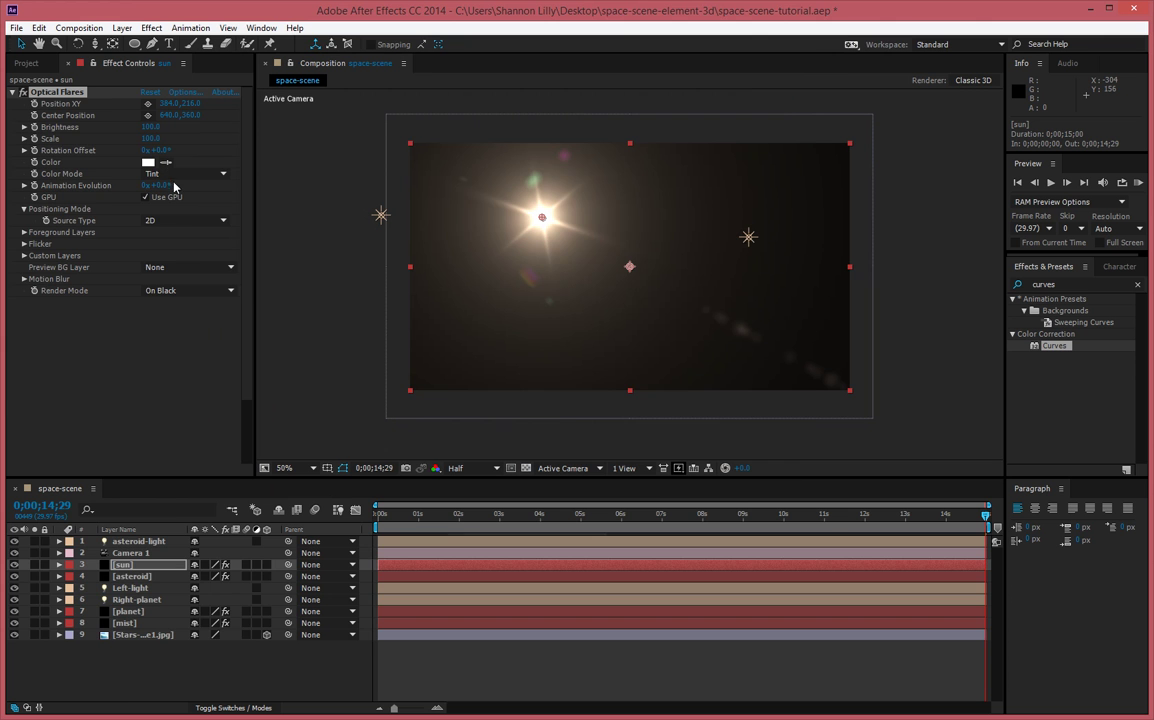
Switch the flare's positioning source type to 3D and push it back to Position Z 18600.
left_click(172, 221)
left_click(181, 251)
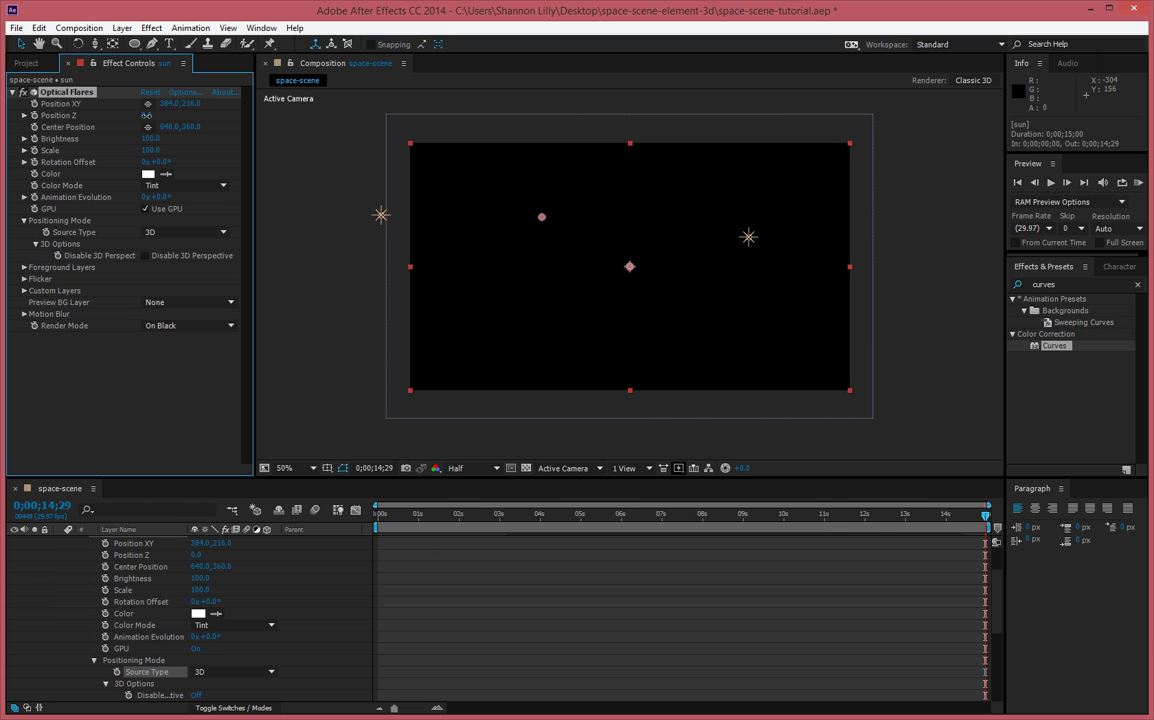
left_click_drag(146, 115, 267, 109)
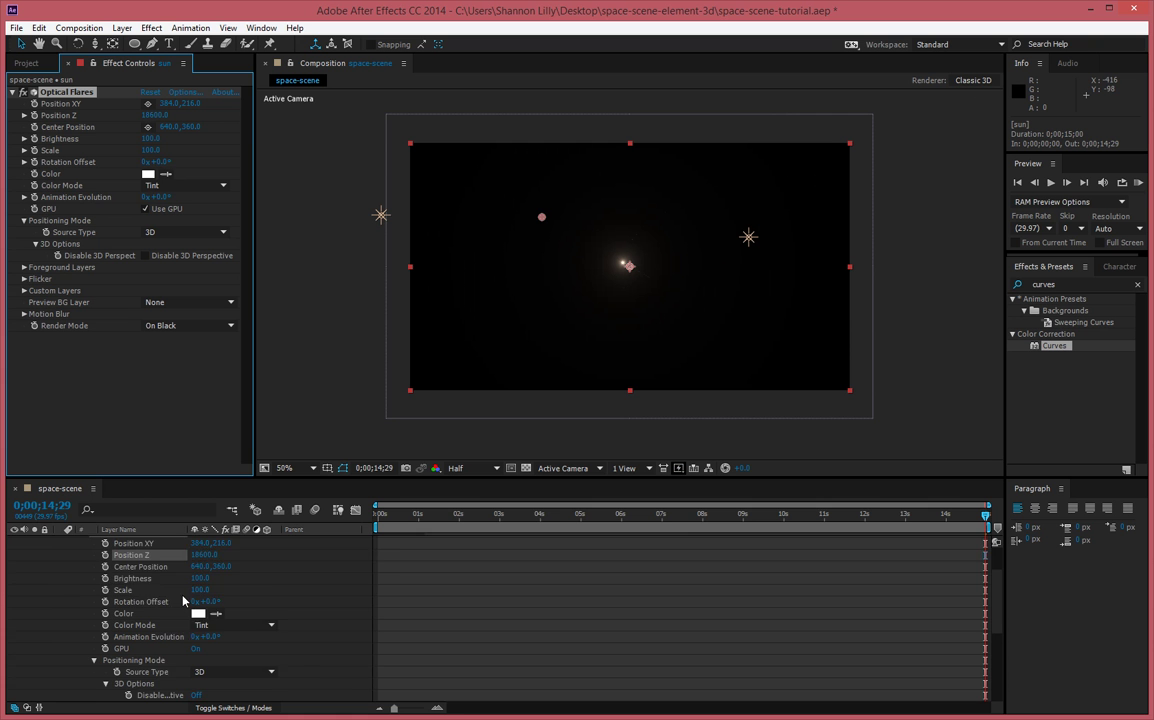
Set the sun layer's blending mode to Add so the flare combines with the scene.
scroll(184, 600, "up", 2)
left_click(233, 707)
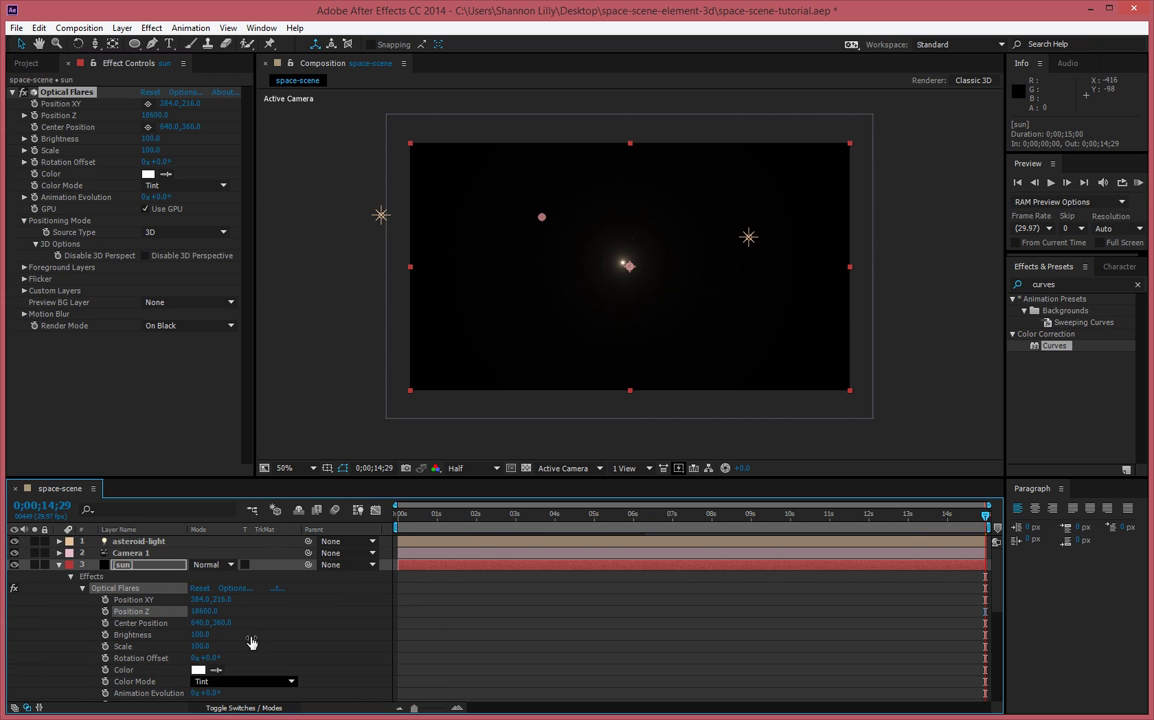
left_click(206, 564)
left_click(268, 264)
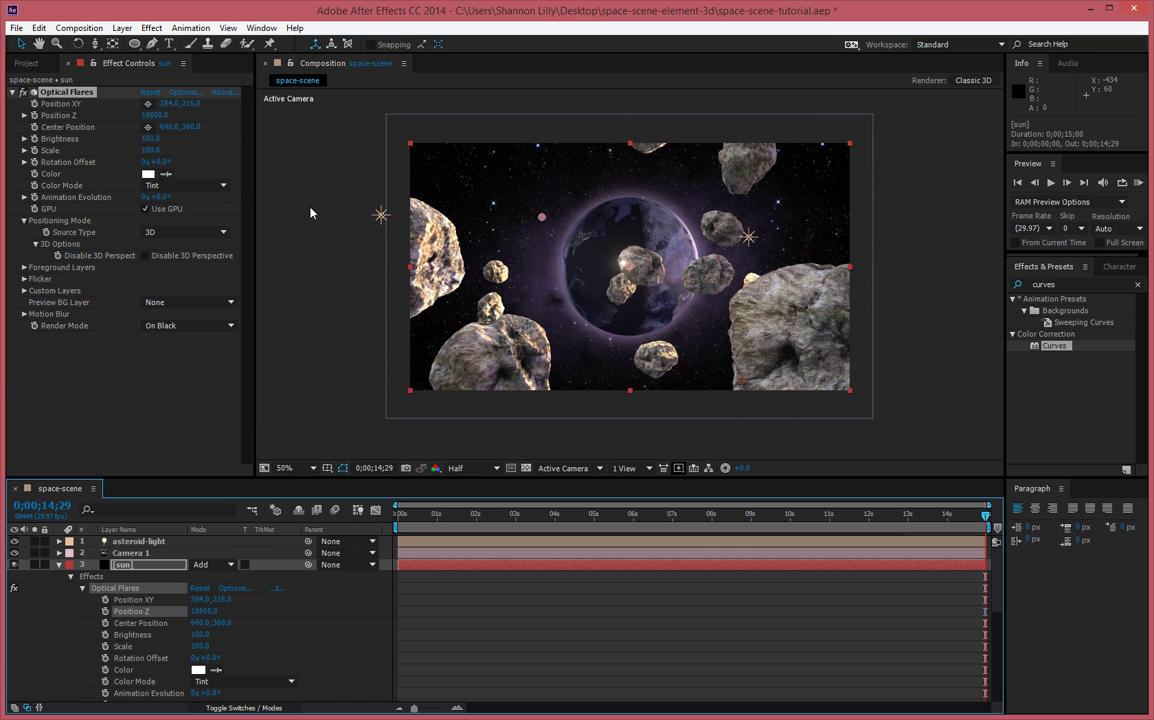
Place the sun flare beside the planet at Position XY 4864, -571, undoing the centre position change.
left_click_drag(631, 272, 649, 259)
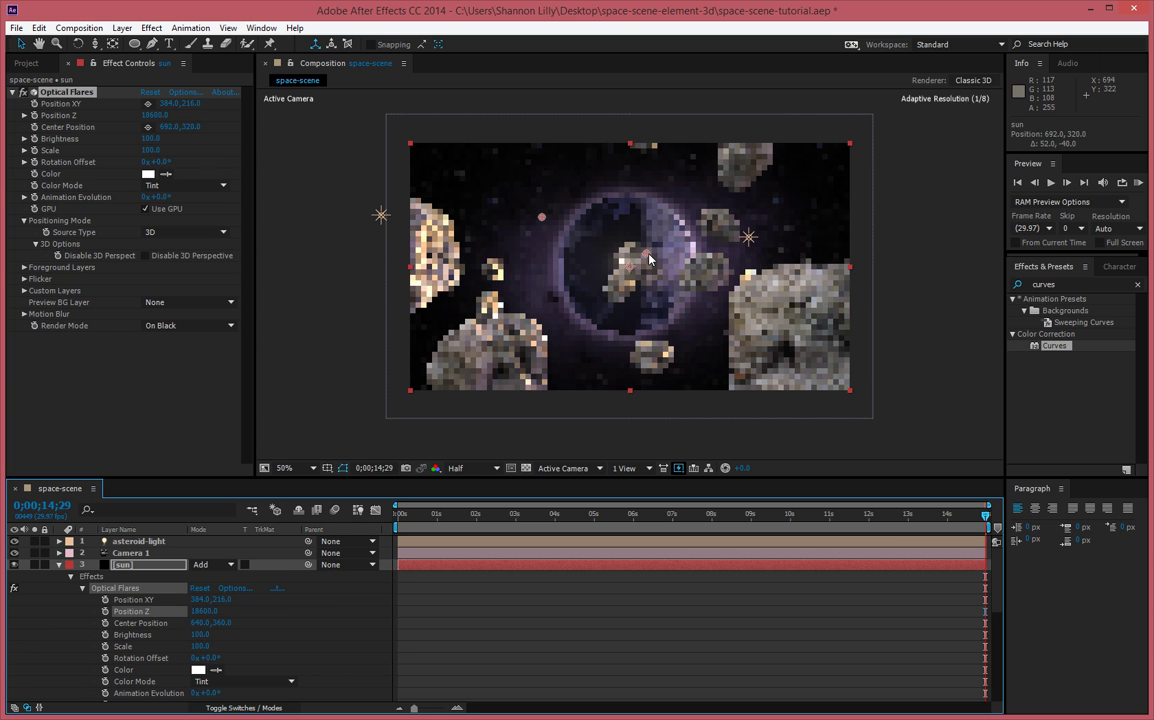
key("ctrl+z")
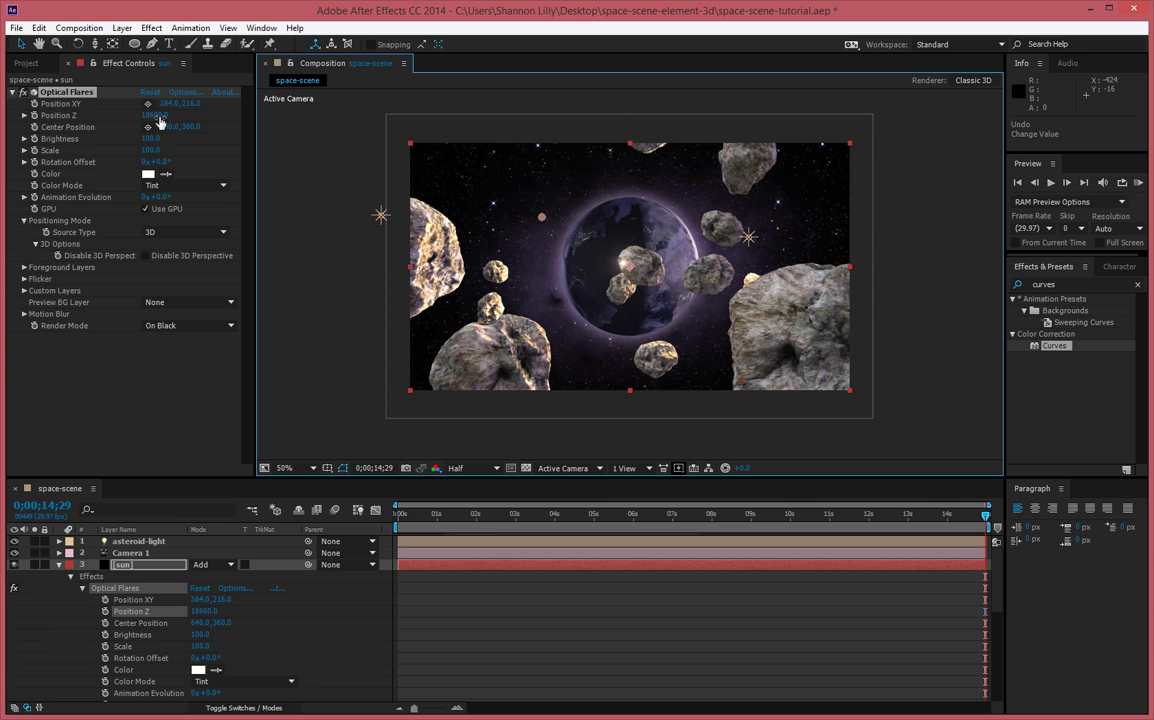
mouse_move(160, 104)
left_mouse_down()
mouse_move(1150, 85)
mouse_move(120, 110)
mouse_move(249, 119)
left_mouse_up()
left_click_drag(158, 103, 1150, 85)
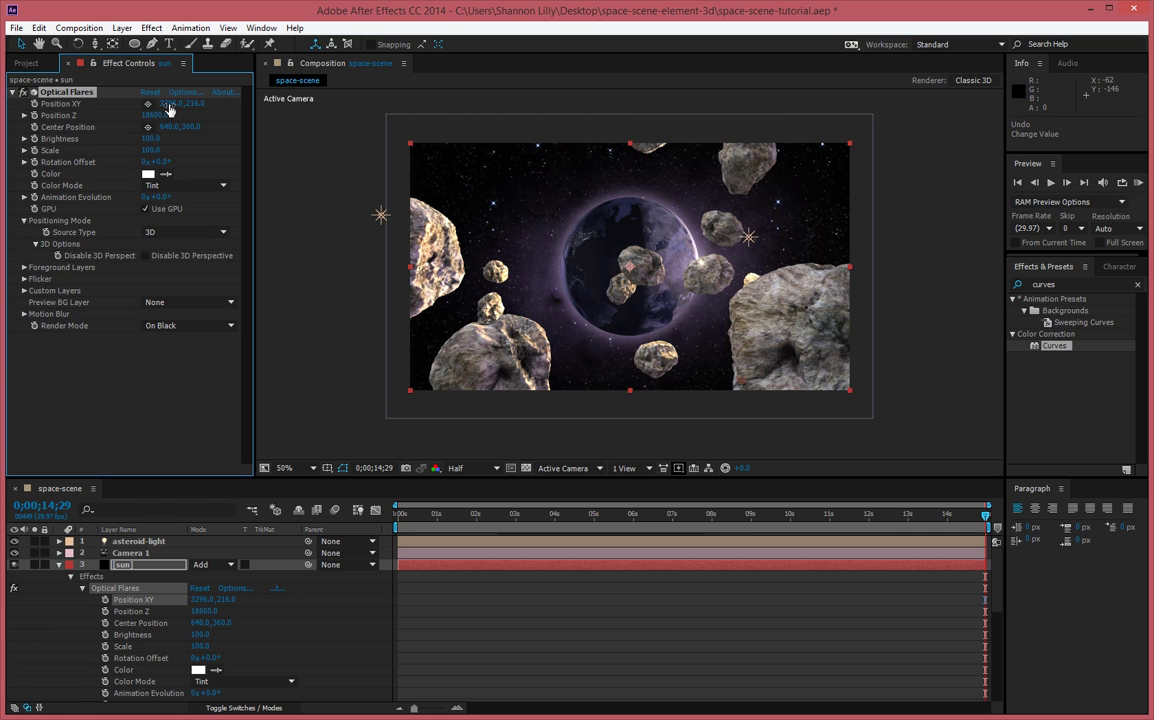
left_click_drag(166, 103, 4, 91)
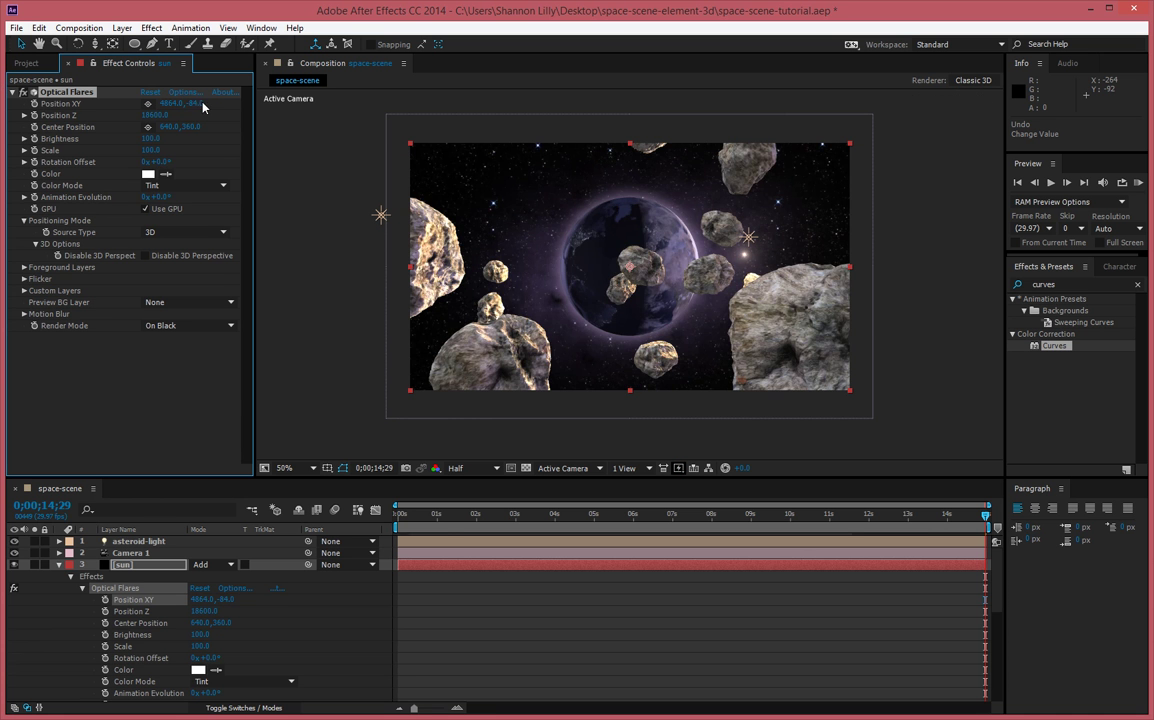
left_click_drag(126, 107, 100, 96)
left_click_drag(170, 103, 46, 100)
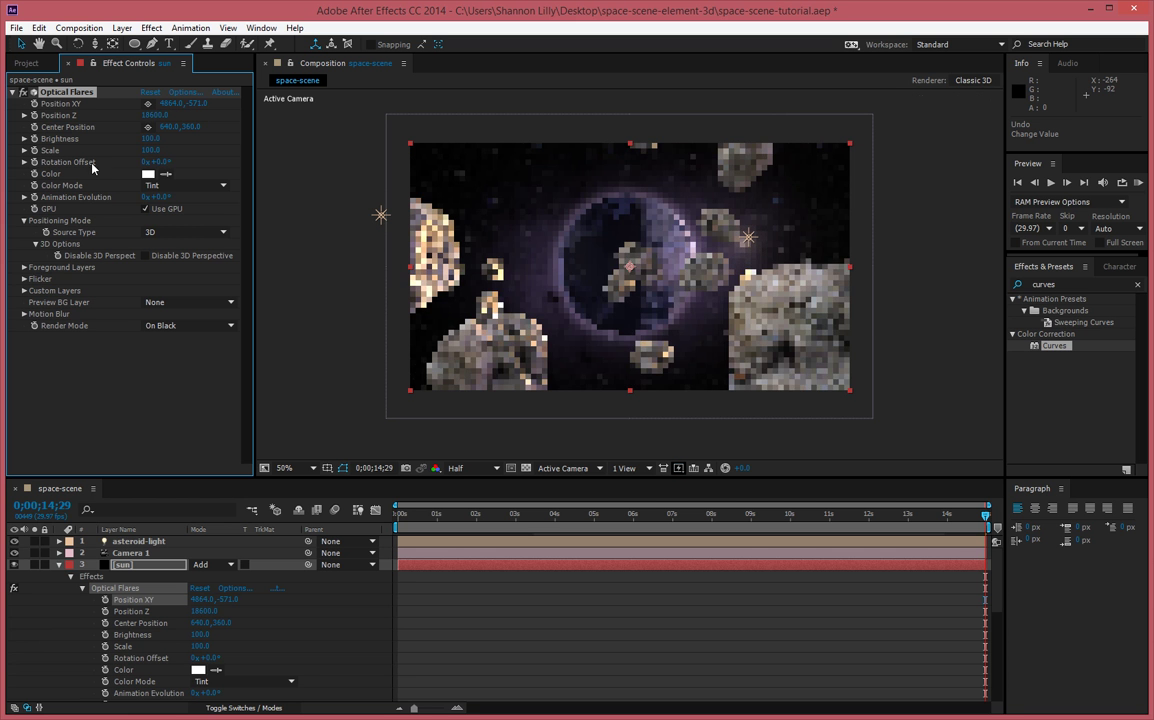
Enlarge and brighten the sun flare with a scale of 760 and a brightness of 210.
left_click_drag(149, 150, 213, 146)
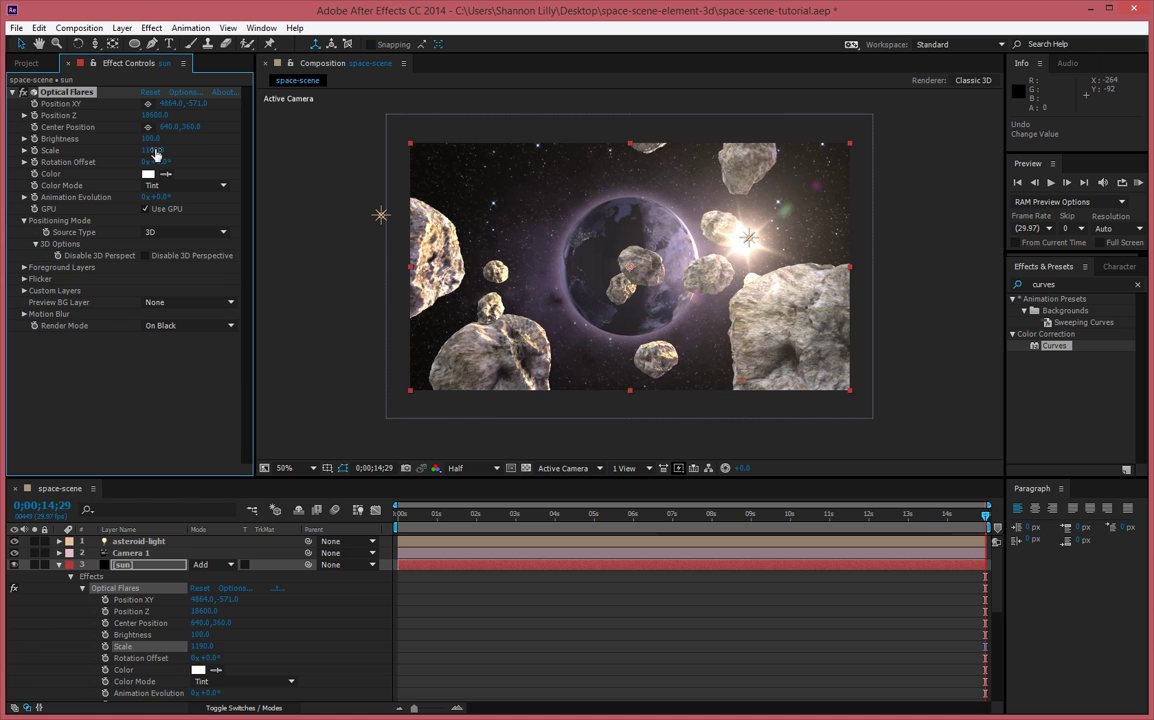
left_click_drag(155, 148, 155, 139)
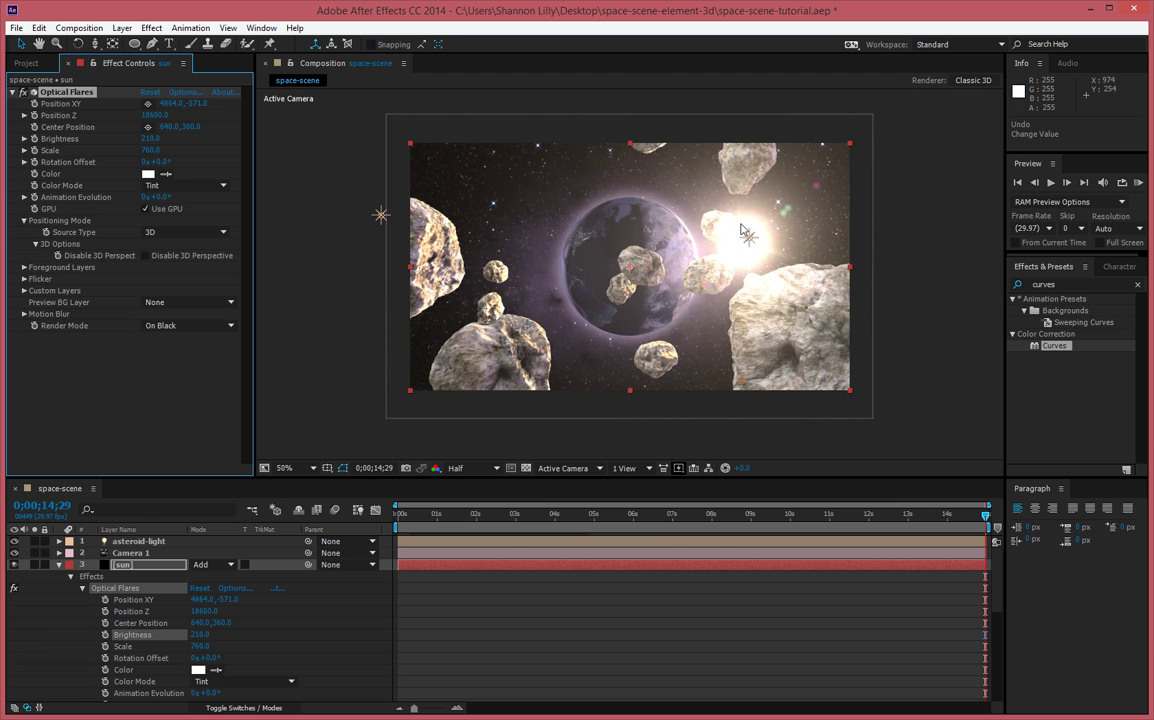
Replace the flare with the Real Sun preset and set its scale to 910 and brightness to 180.
left_click(183, 92)
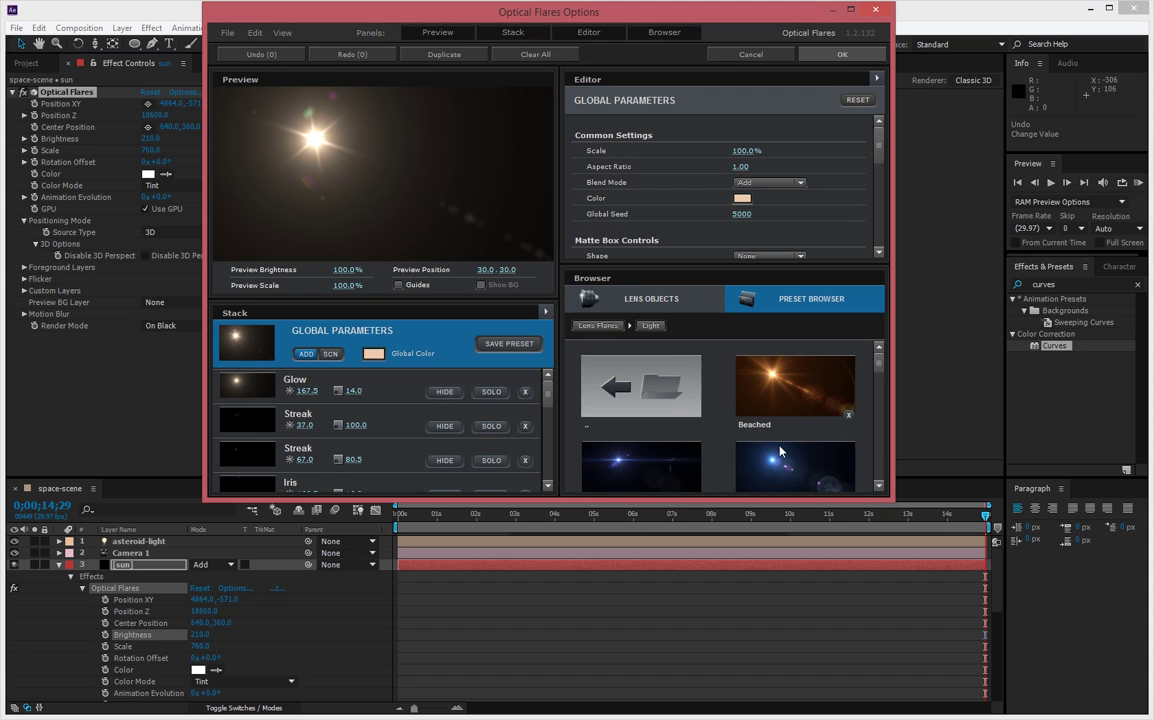
left_click_drag(877, 373, 872, 437)
left_click(800, 420)
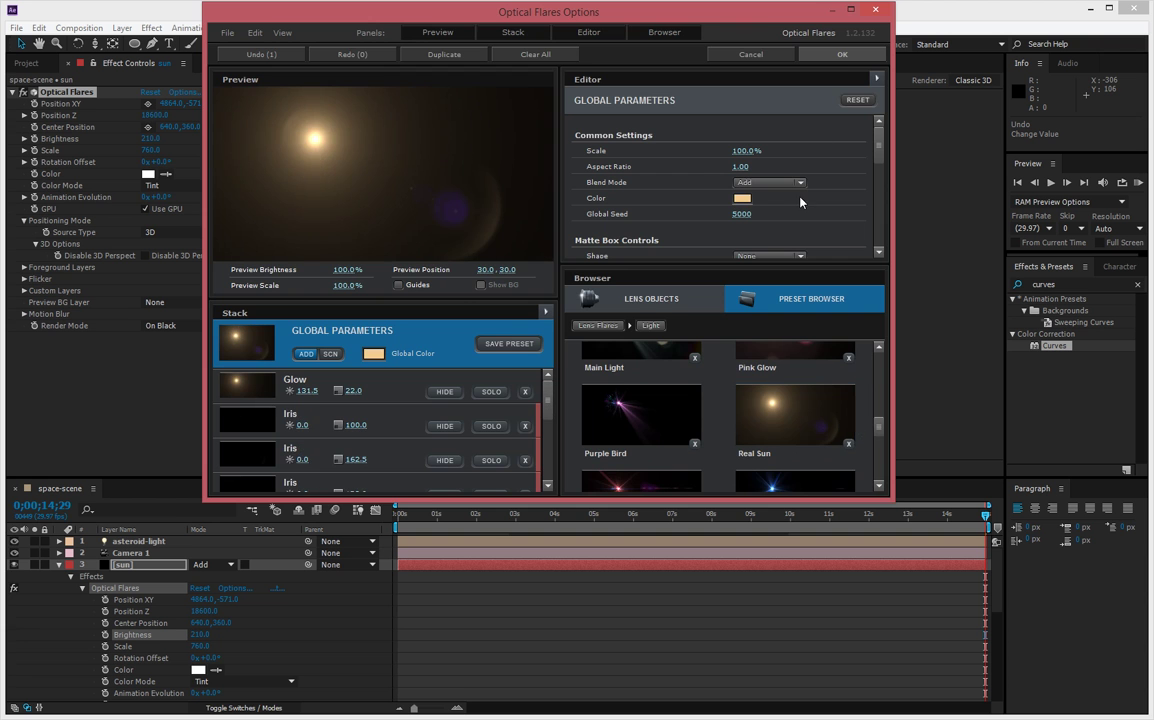
left_click(841, 55)
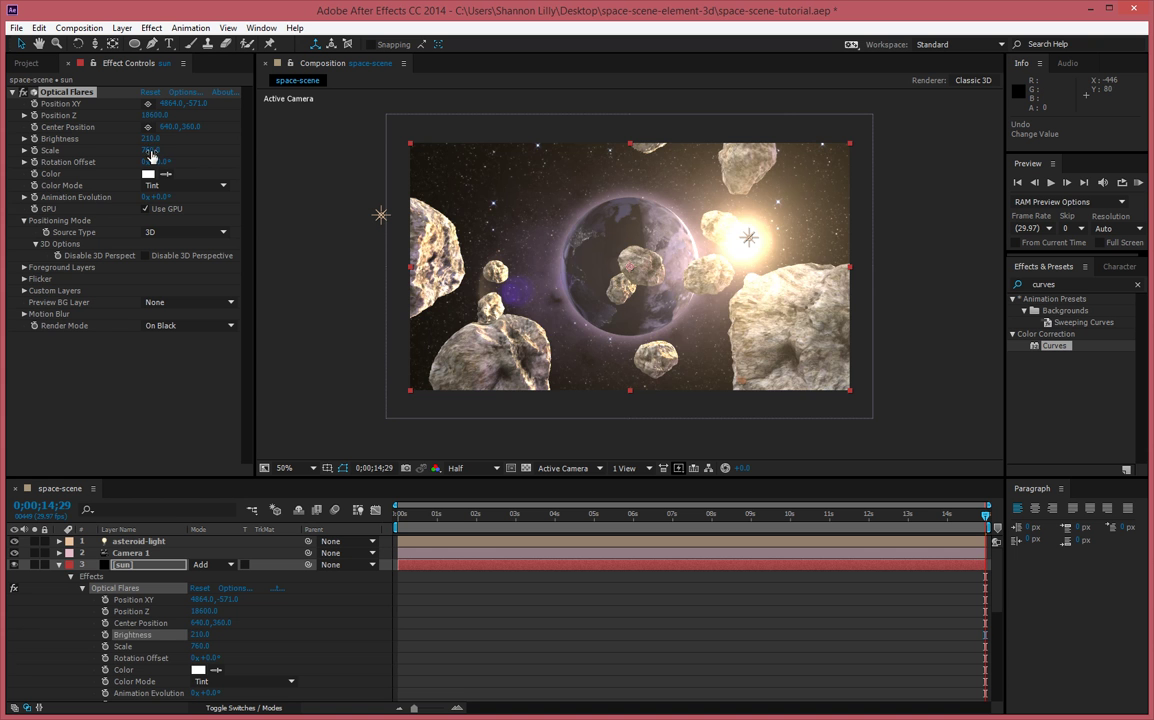
mouse_move(149, 150)
left_mouse_down()
mouse_move(166, 152)
mouse_move(150, 138)
left_mouse_up()
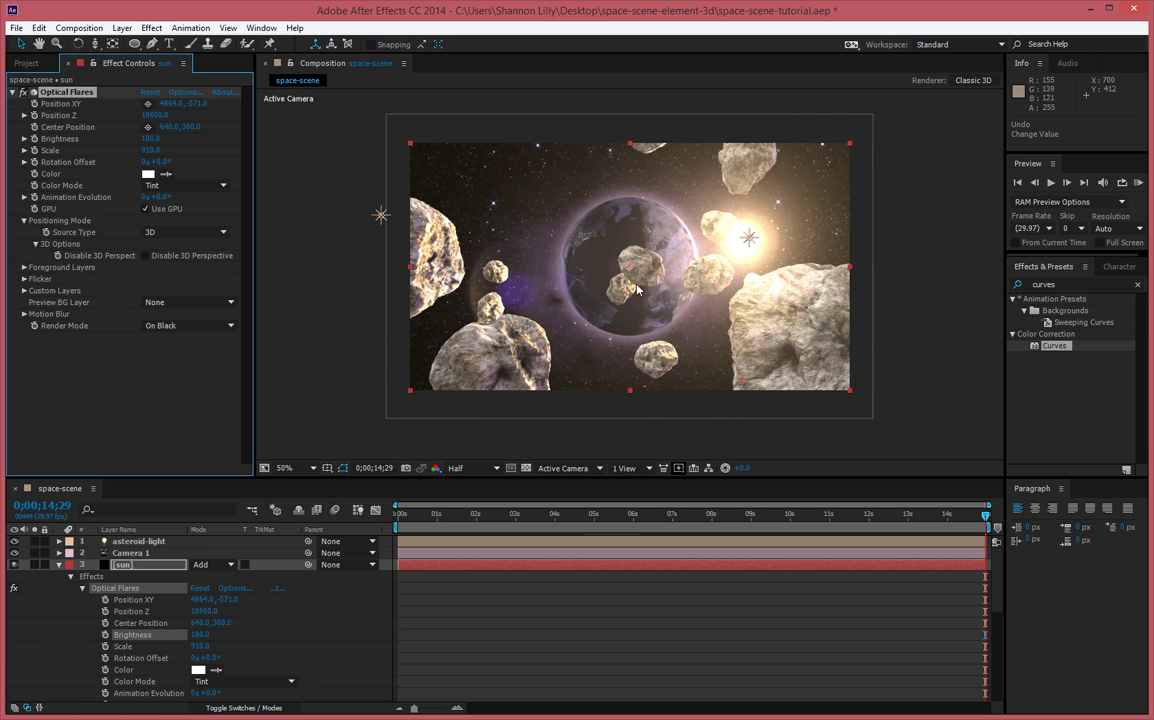
Reduce the intensity of the asteroid-light to 100% and keep its shadow casting enabled.
double_click(140, 540)
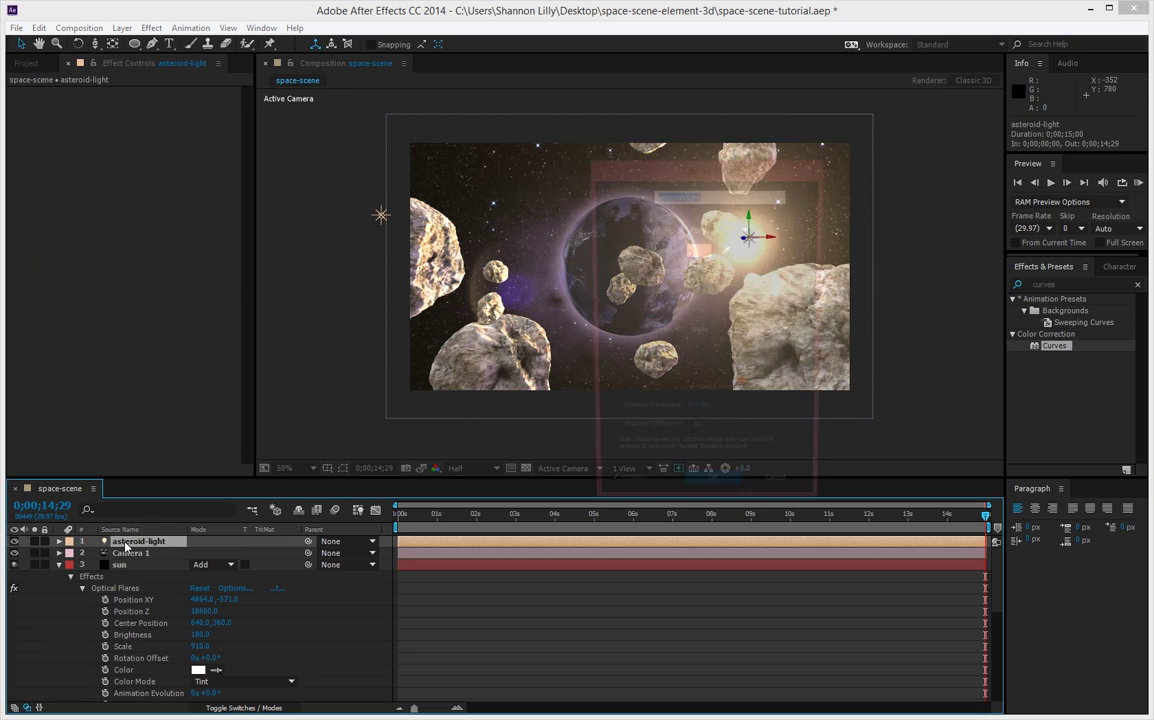
left_click(695, 273)
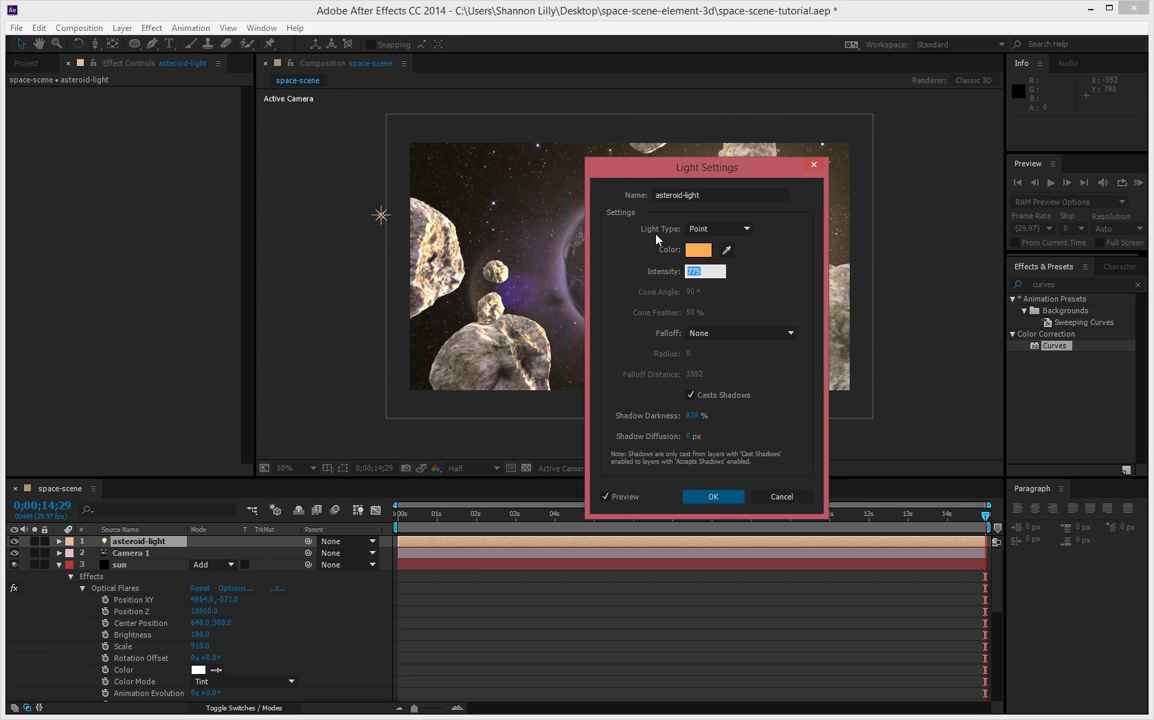
type("300")
key("Tab")
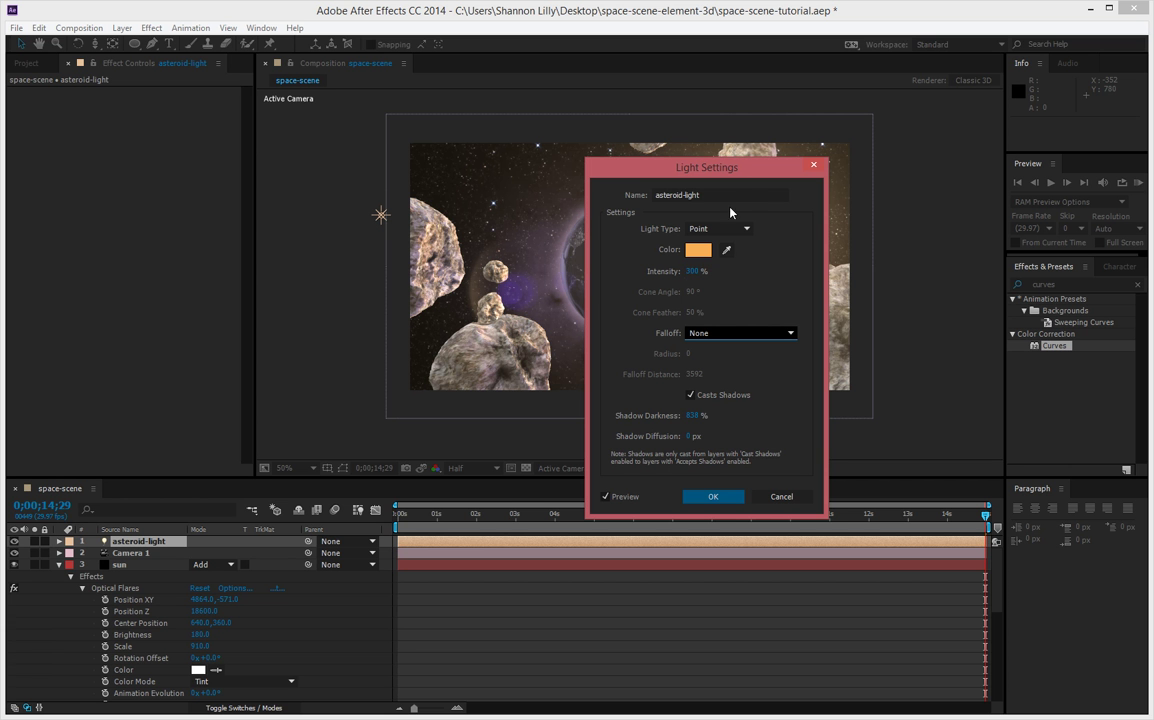
left_click_drag(729, 179, 307, 184)
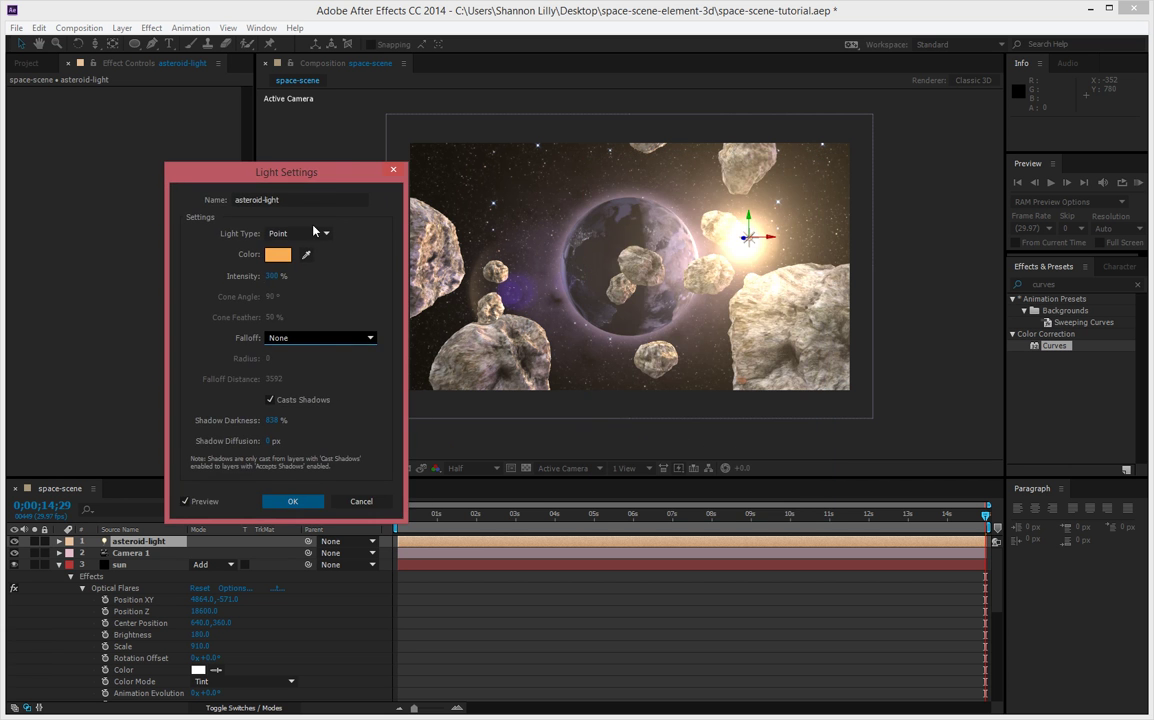
left_click(286, 279)
key("Tab")
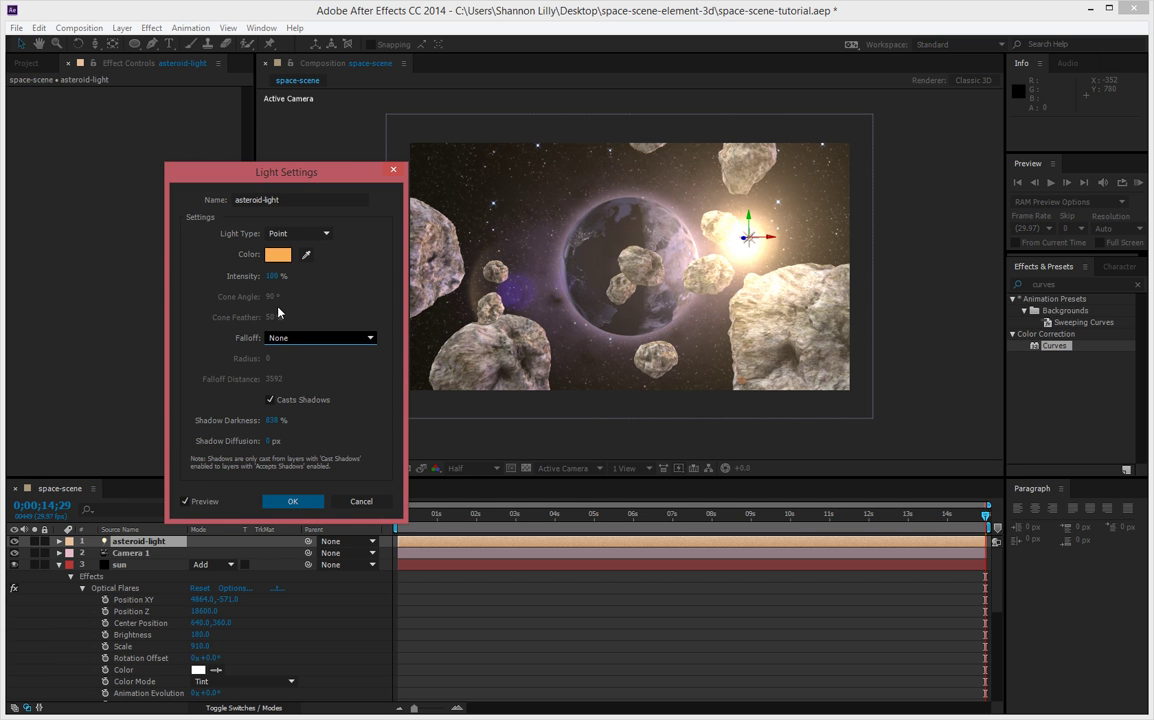
left_click(270, 400)
left_click(270, 400)
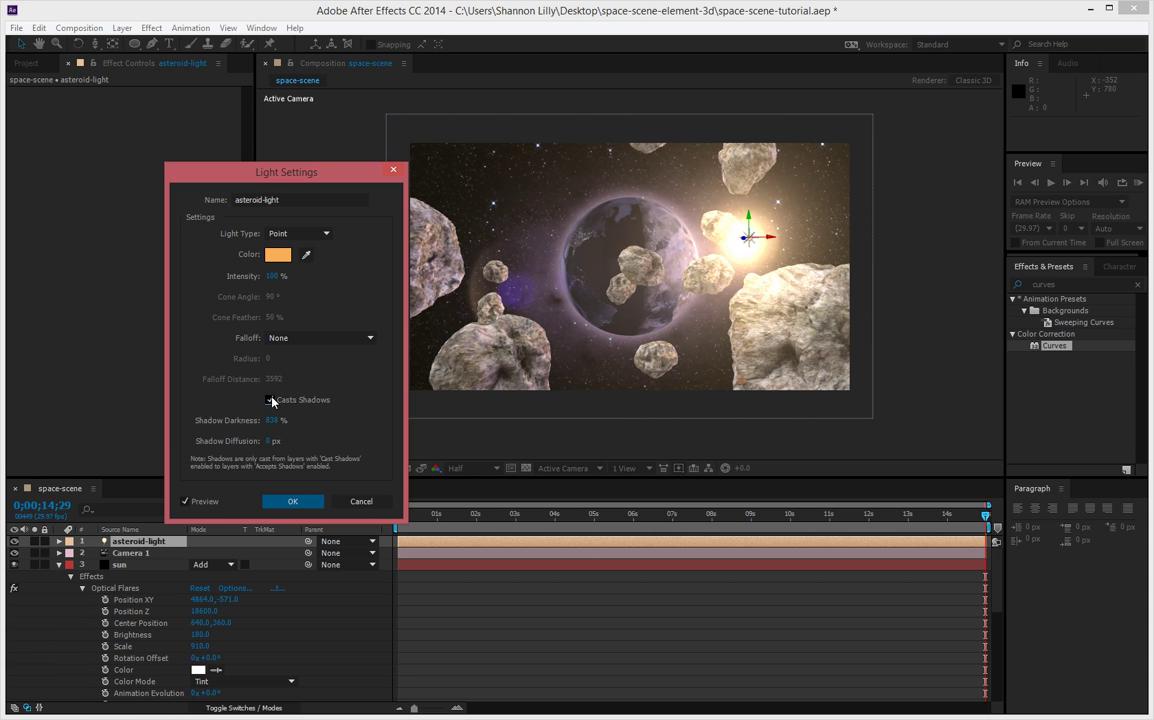
left_click(287, 503)
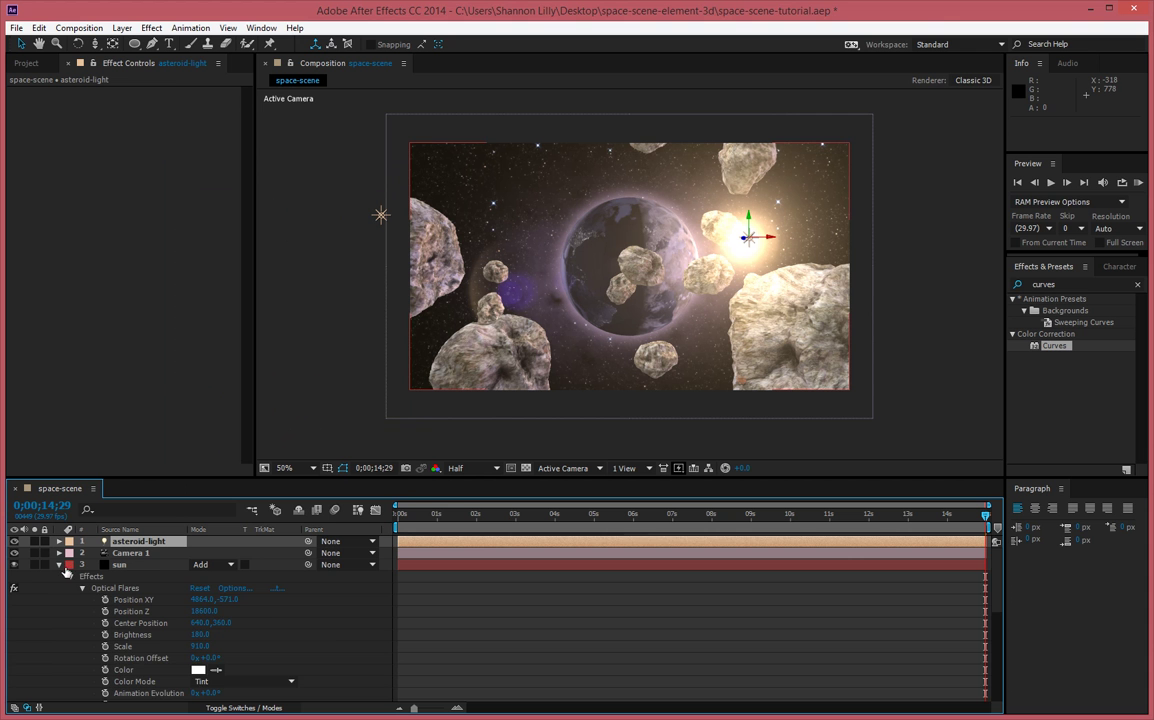
Create a new black solid at composition size and apply the Trapcode Particular effect to it.
left_click(59, 566)
right_click(147, 651)
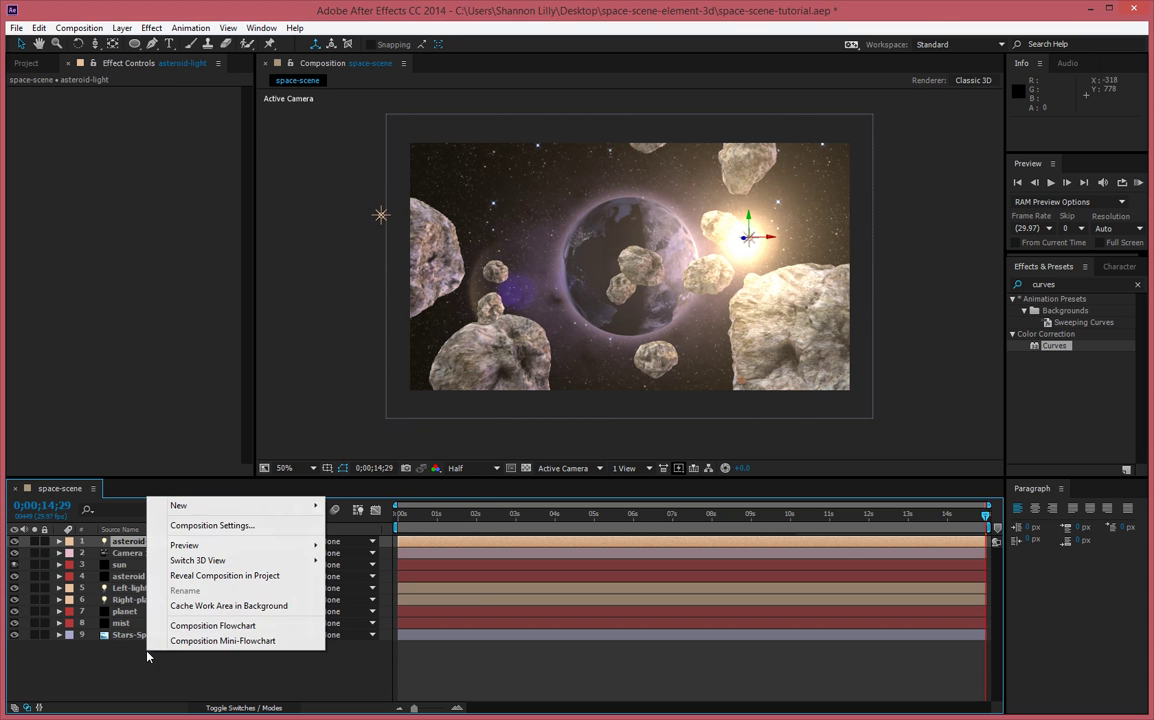
mouse_move(242, 506)
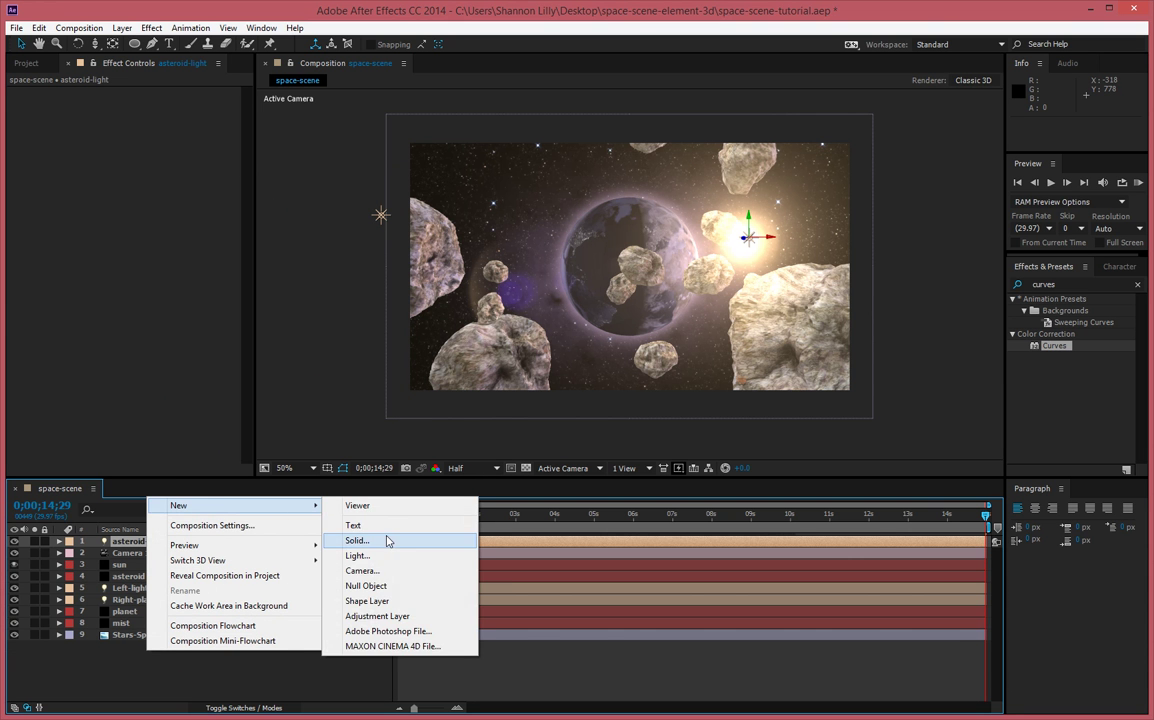
left_click(385, 539)
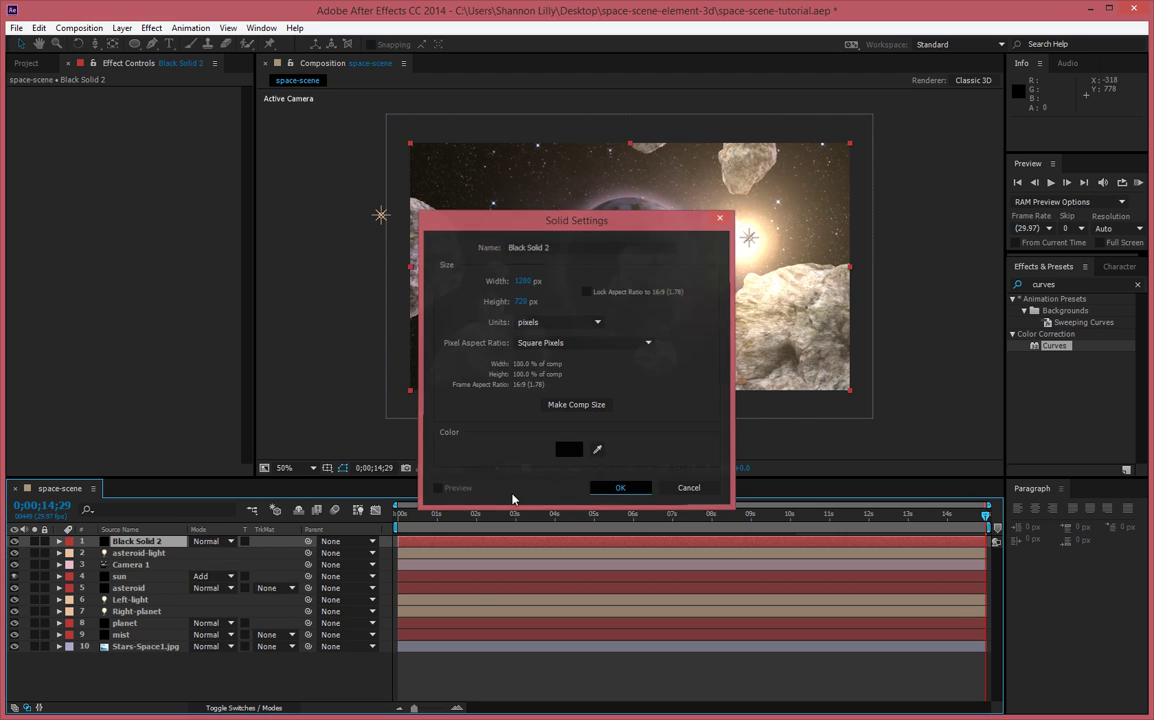
key("Return")
left_click(148, 28)
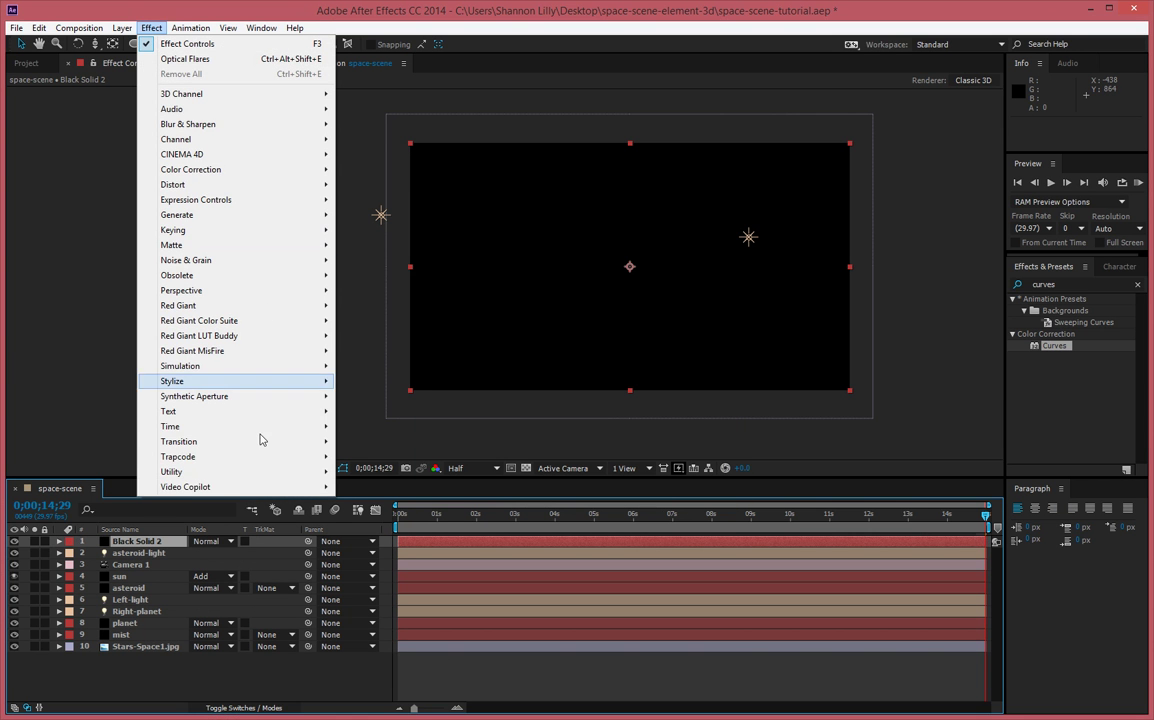
mouse_move(329, 460)
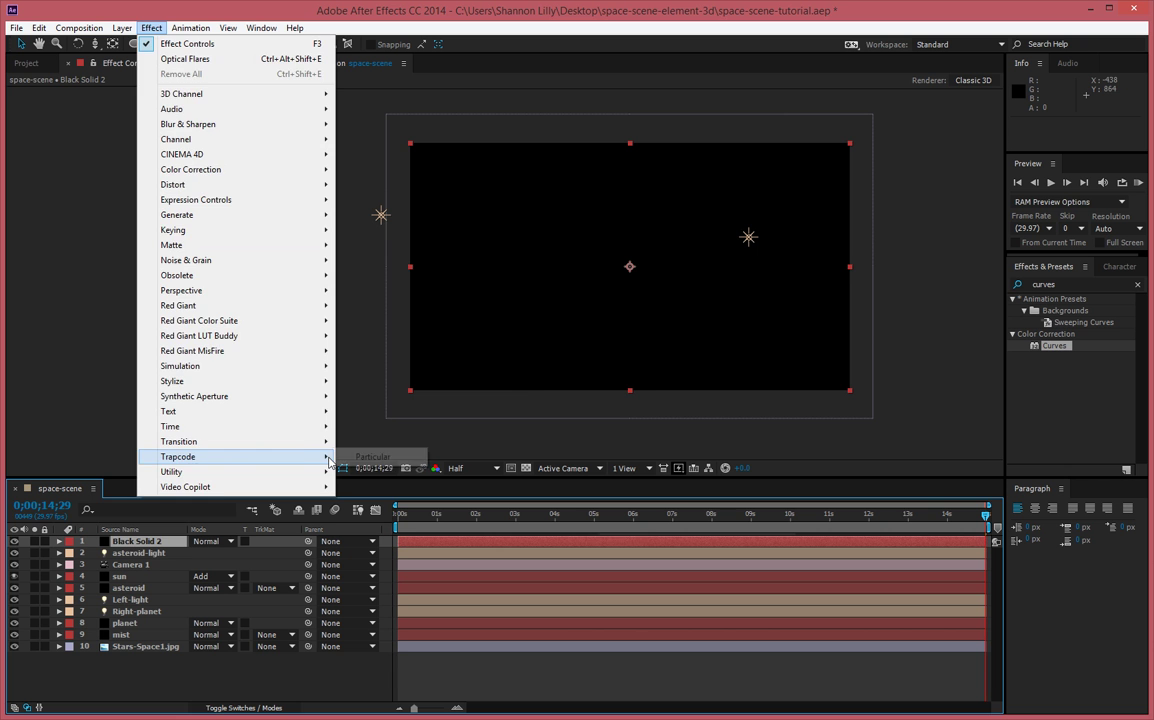
left_click(372, 457)
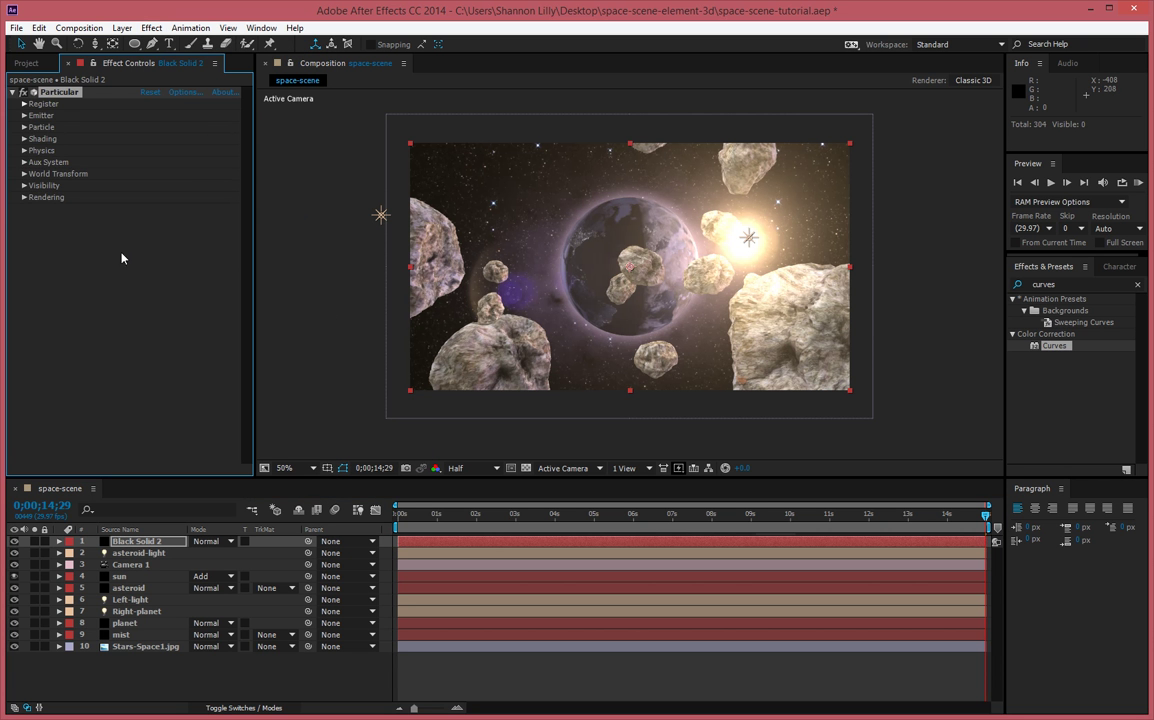
Set the Particular emitter's Position Z to 3300 and its emitter type to Box.
left_click(24, 116)
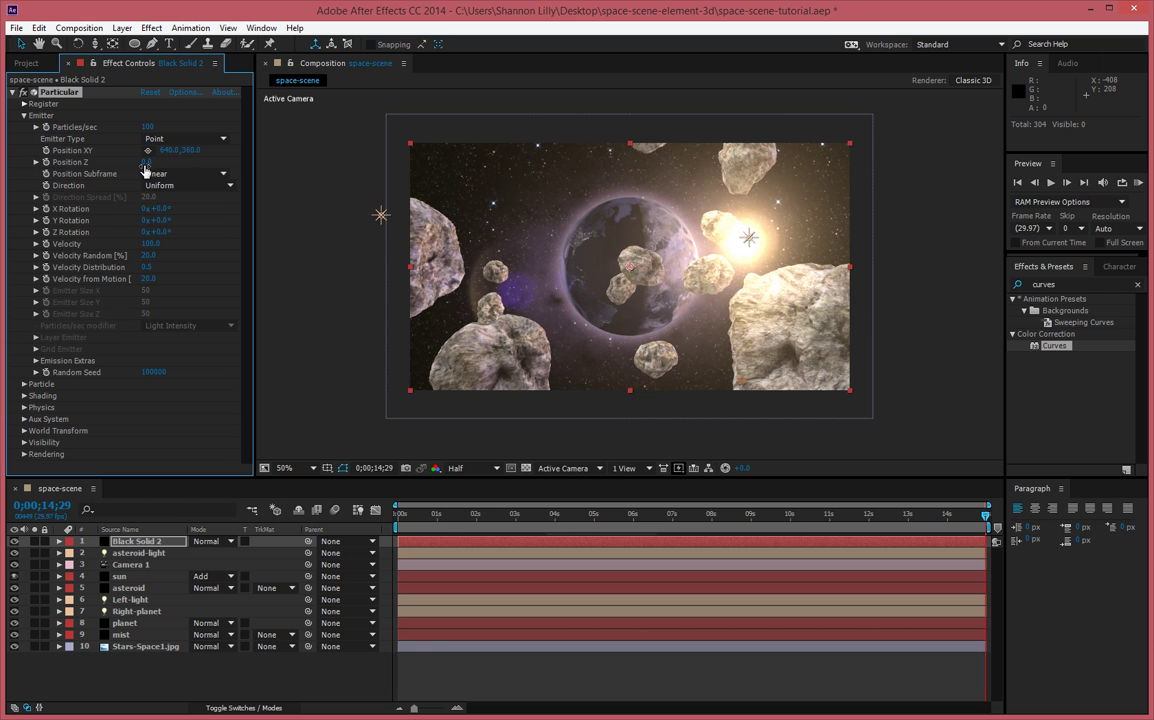
left_click_drag(146, 162, 224, 170)
left_click_drag(148, 161, 93, 155)
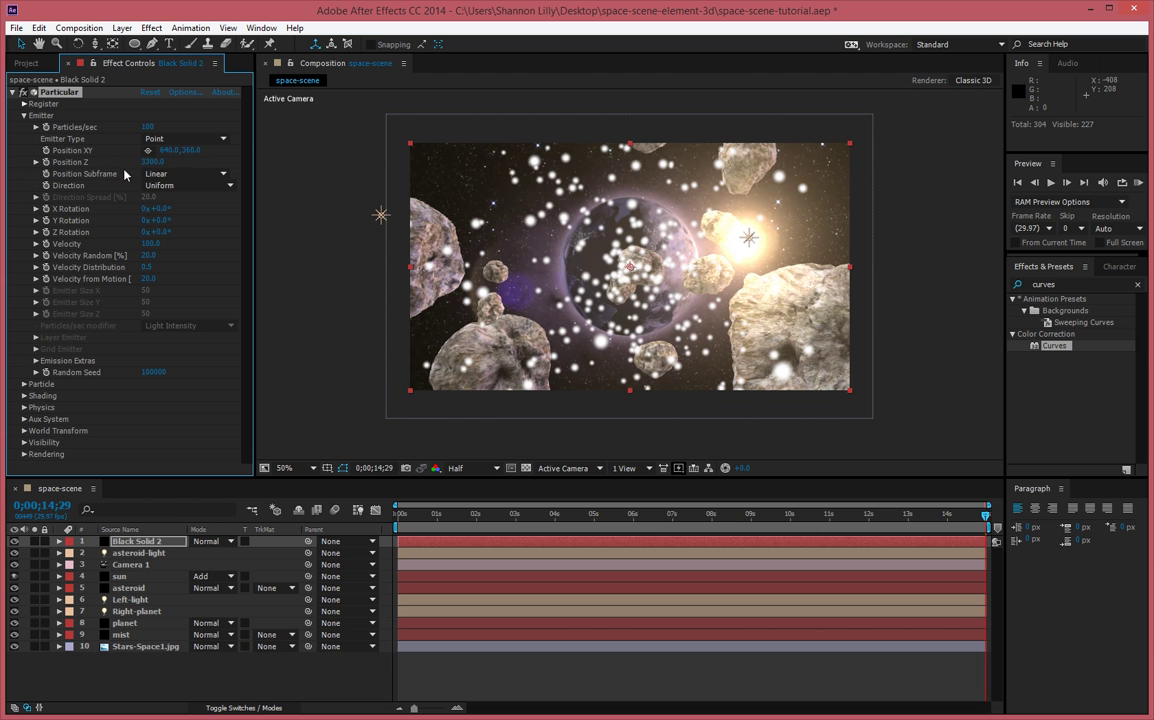
left_click(150, 138)
left_click(168, 171)
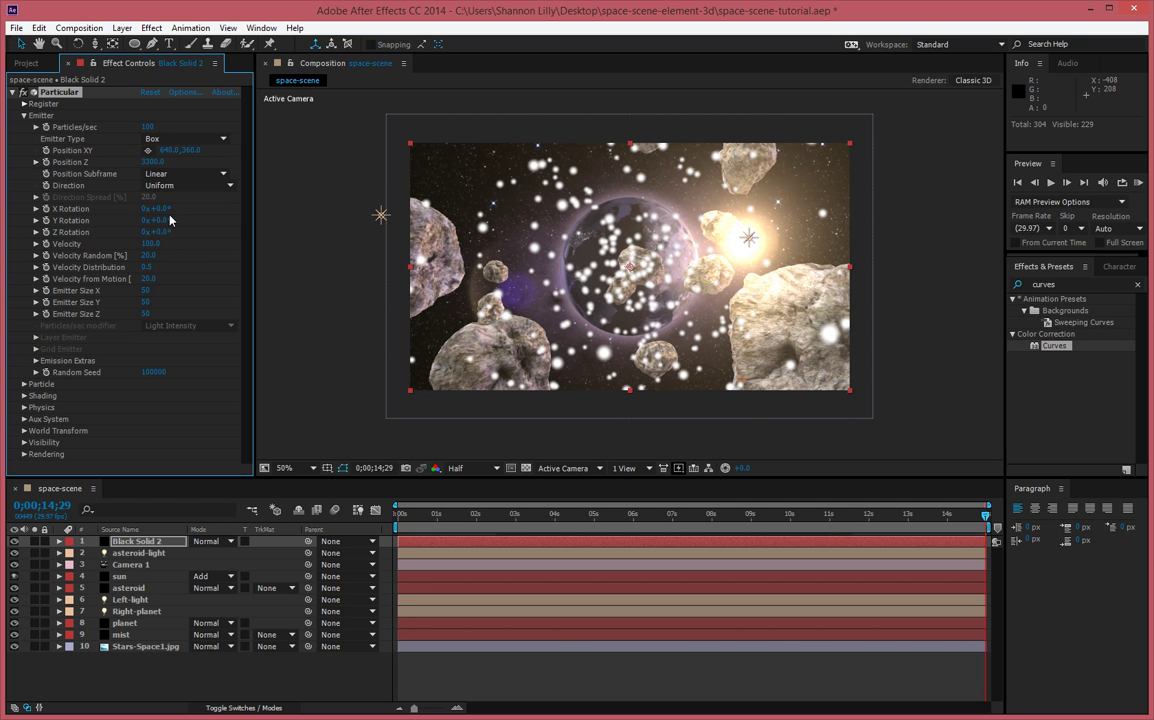
Set the box emitter's X, Y and Z sizes to 5.
left_click(143, 291)
type("5")
key("Tab")
type("5")
key("Tab")
type("5")
key("Tab")
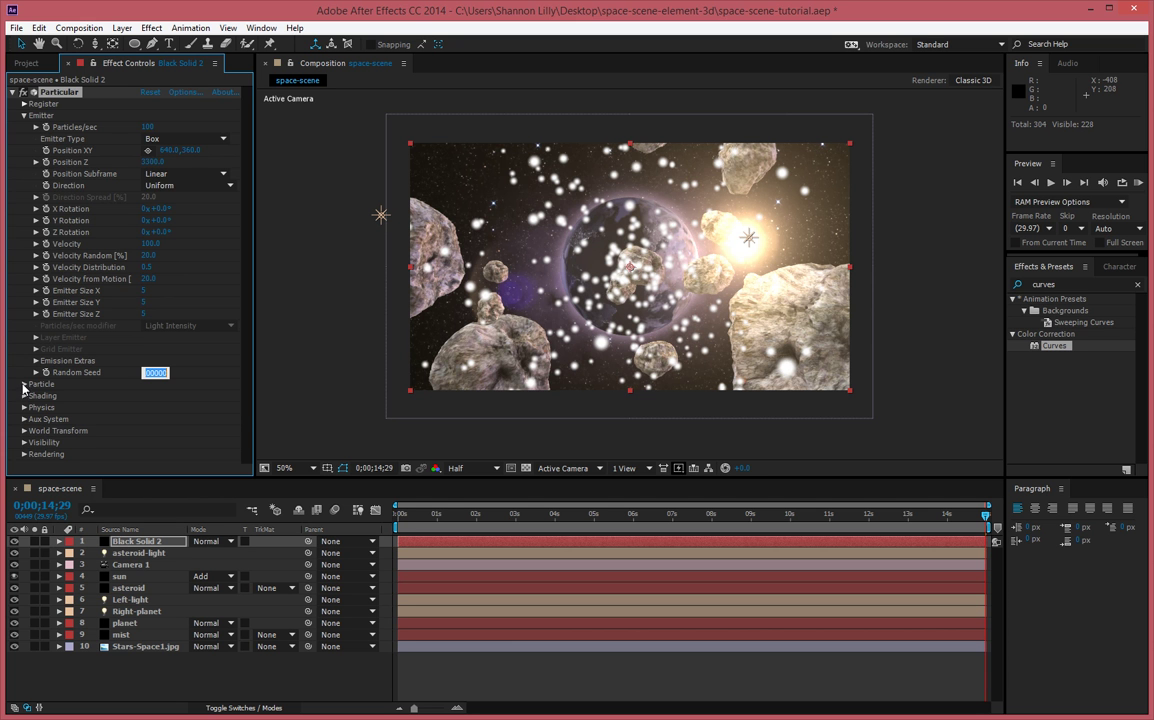
Change the particle type to Cloudlet with a cloudlet feather of 12 and a size of 6.
left_click(24, 385)
scroll(60, 300, "down", 4)
left_click(190, 271)
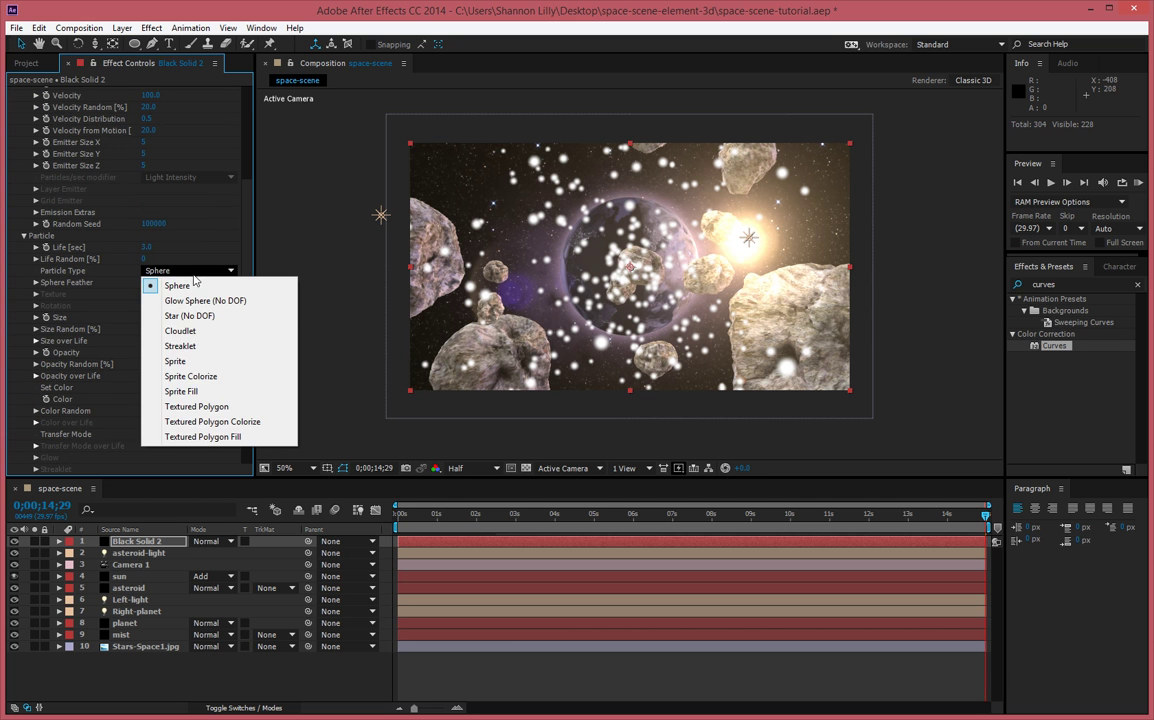
left_click(185, 331)
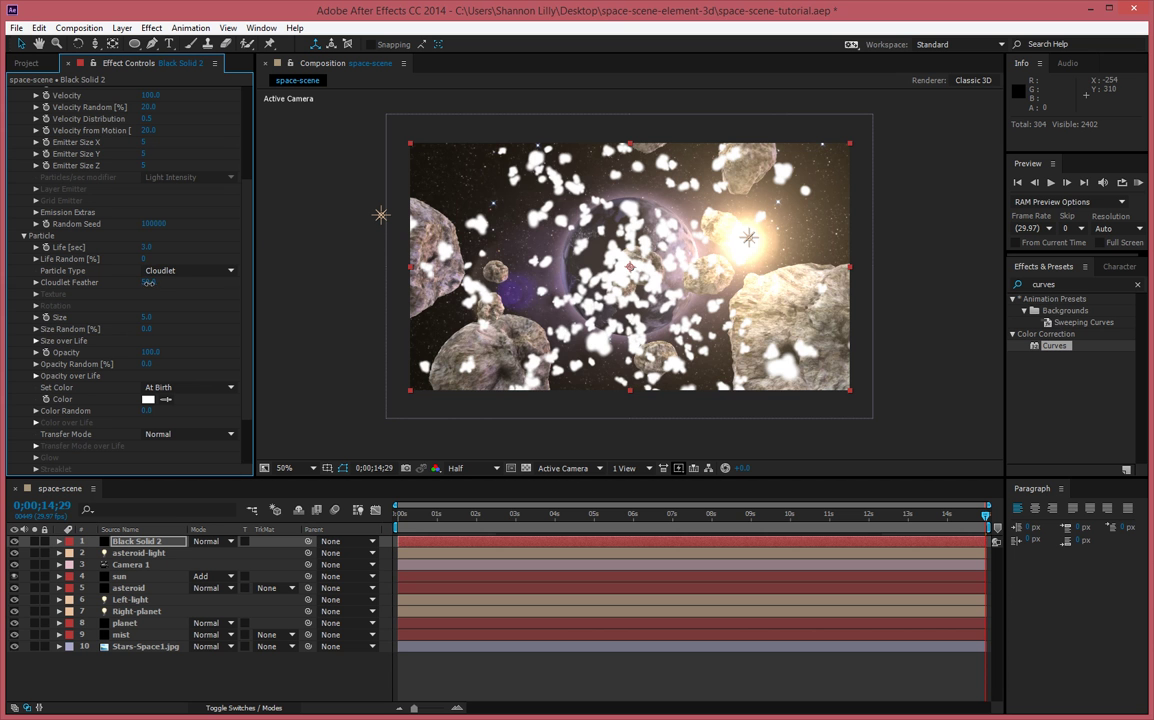
left_click_drag(167, 284, 179, 284)
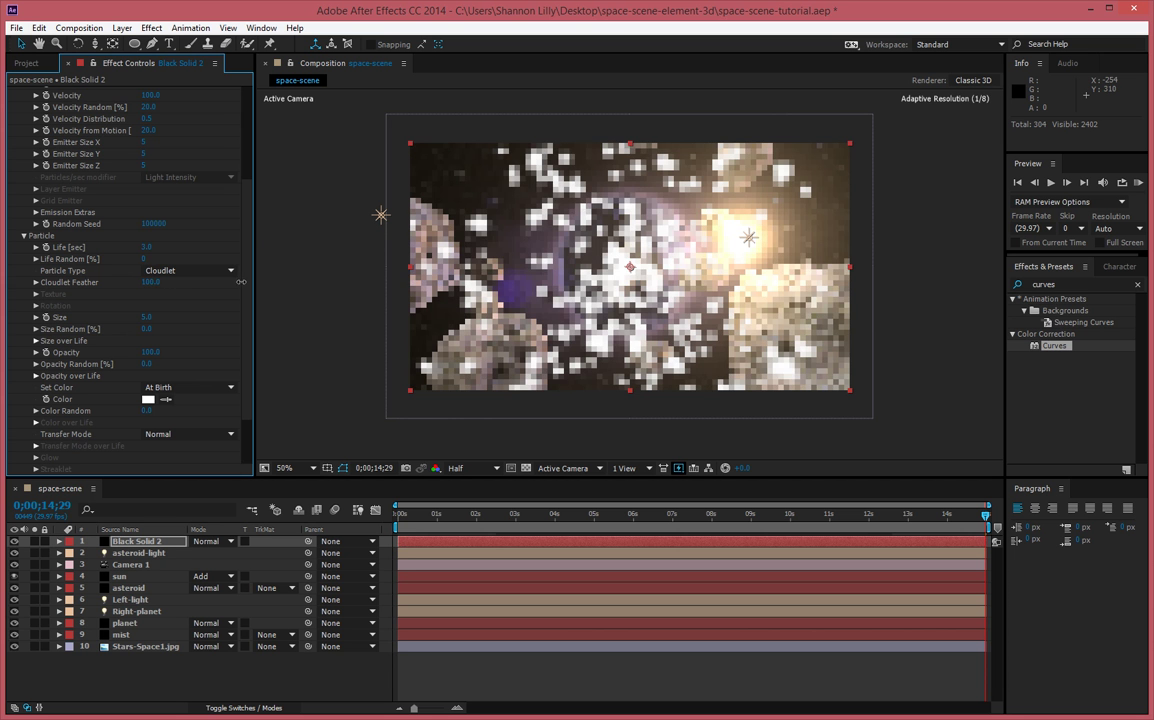
left_click_drag(146, 288, 26, 285)
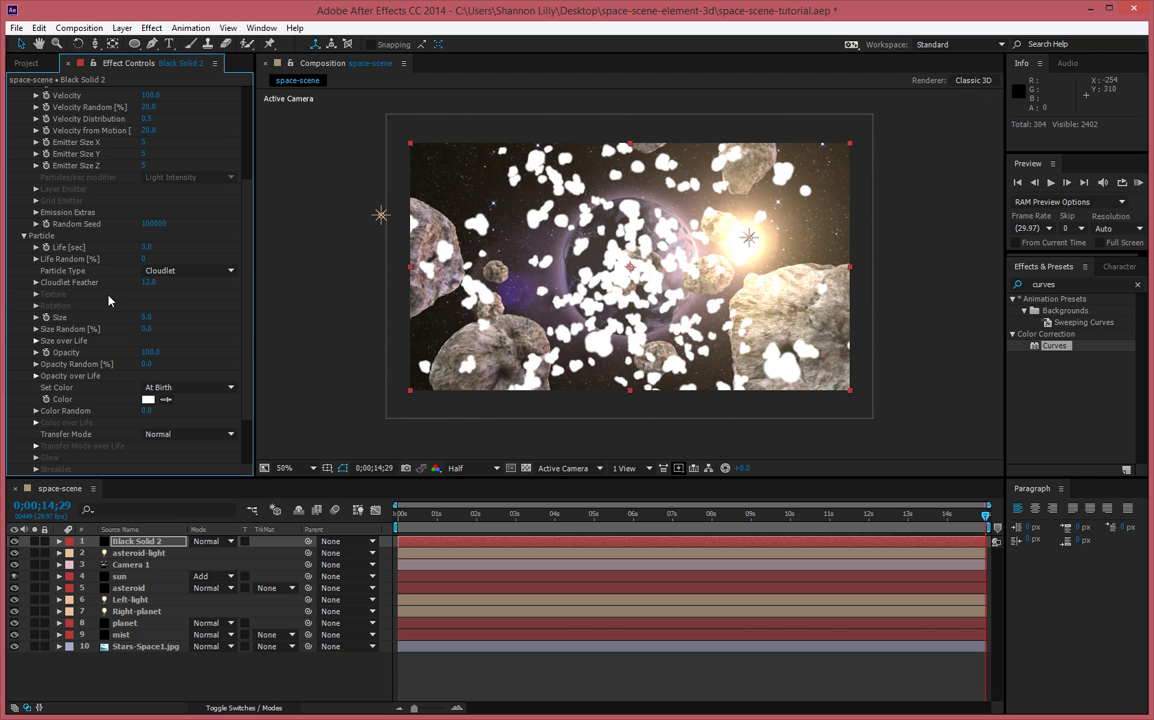
type("3")
key("Return")
mouse_move(150, 313)
left_mouse_down()
mouse_move(165, 313)
mouse_move(132, 306)
mouse_move(141, 313)
left_mouse_up()
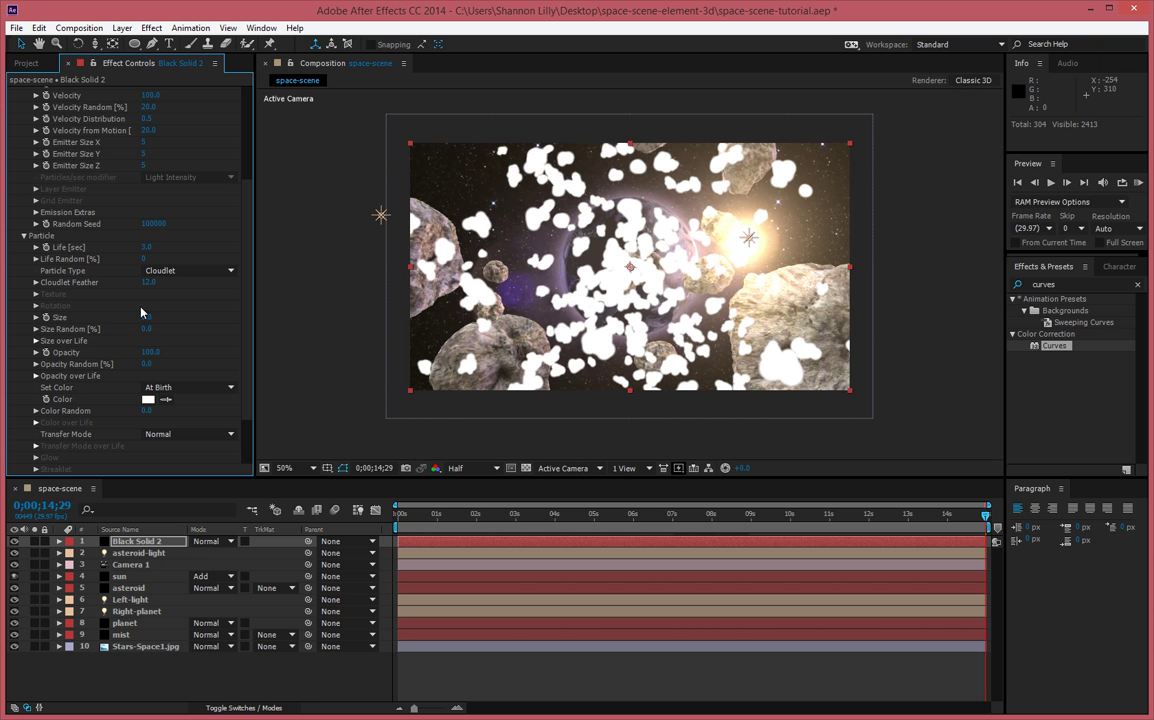
Try shading on the cloudlet particles and switch it back off.
scroll(194, 371, "down", 3)
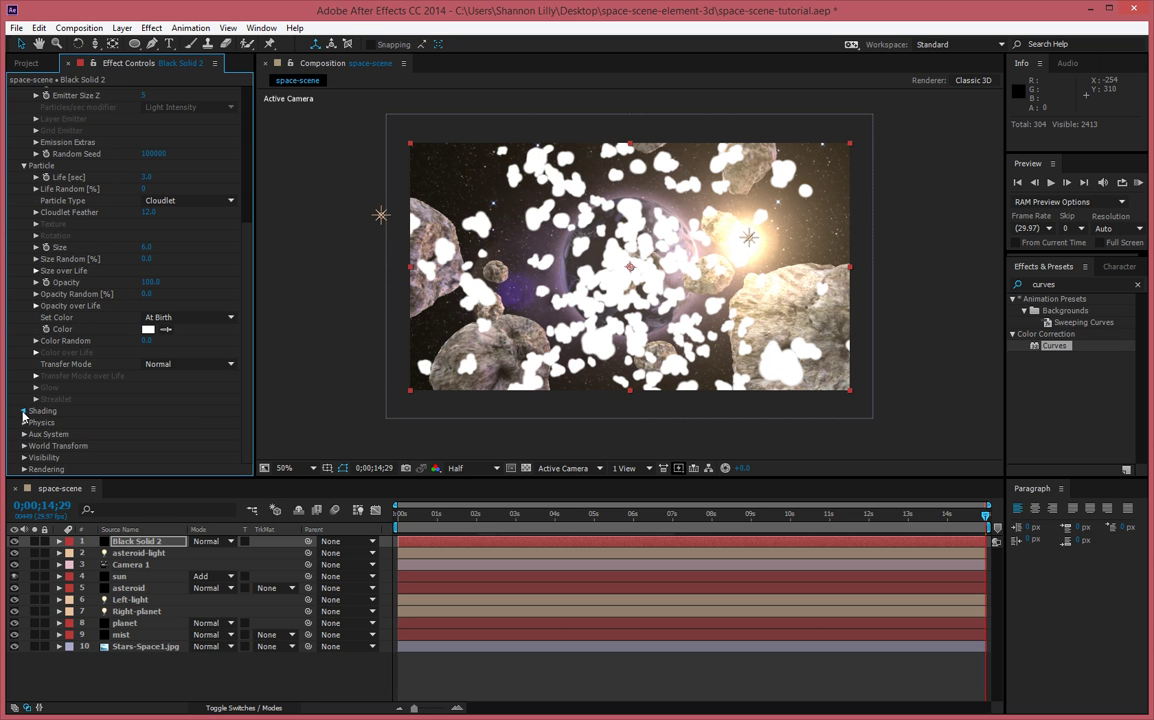
left_click(23, 411)
left_click(185, 341)
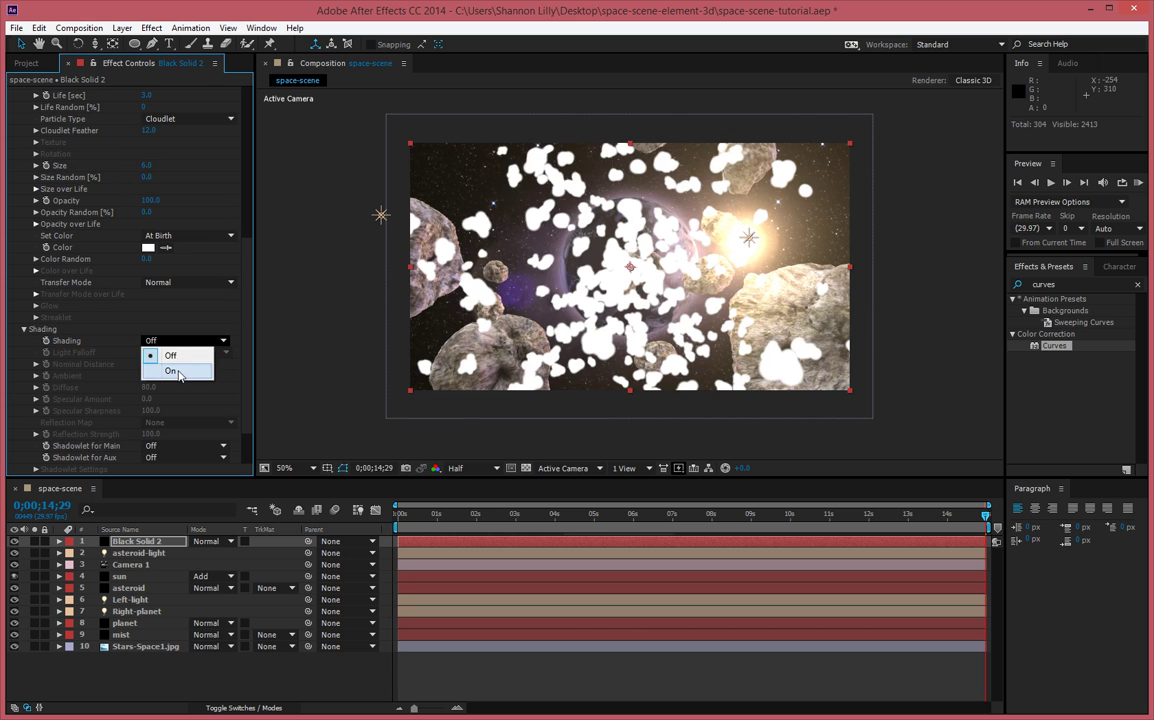
left_click(179, 373)
left_click(172, 341)
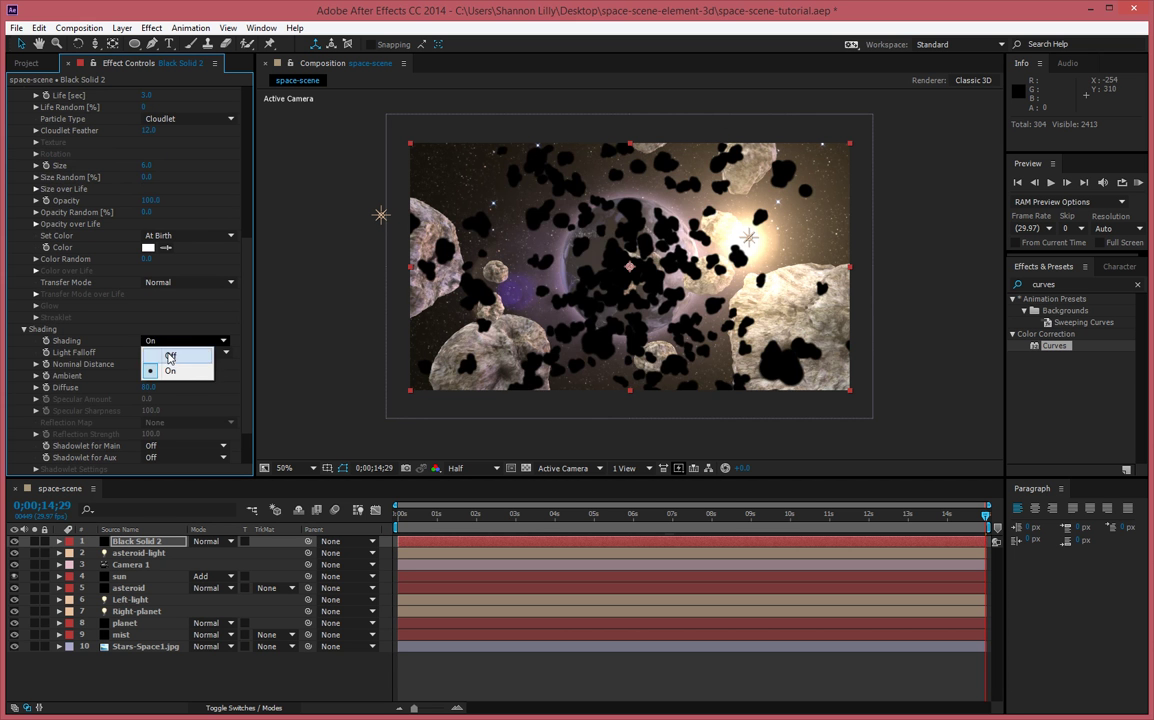
left_click(170, 358)
scroll(150, 390, "down", 2)
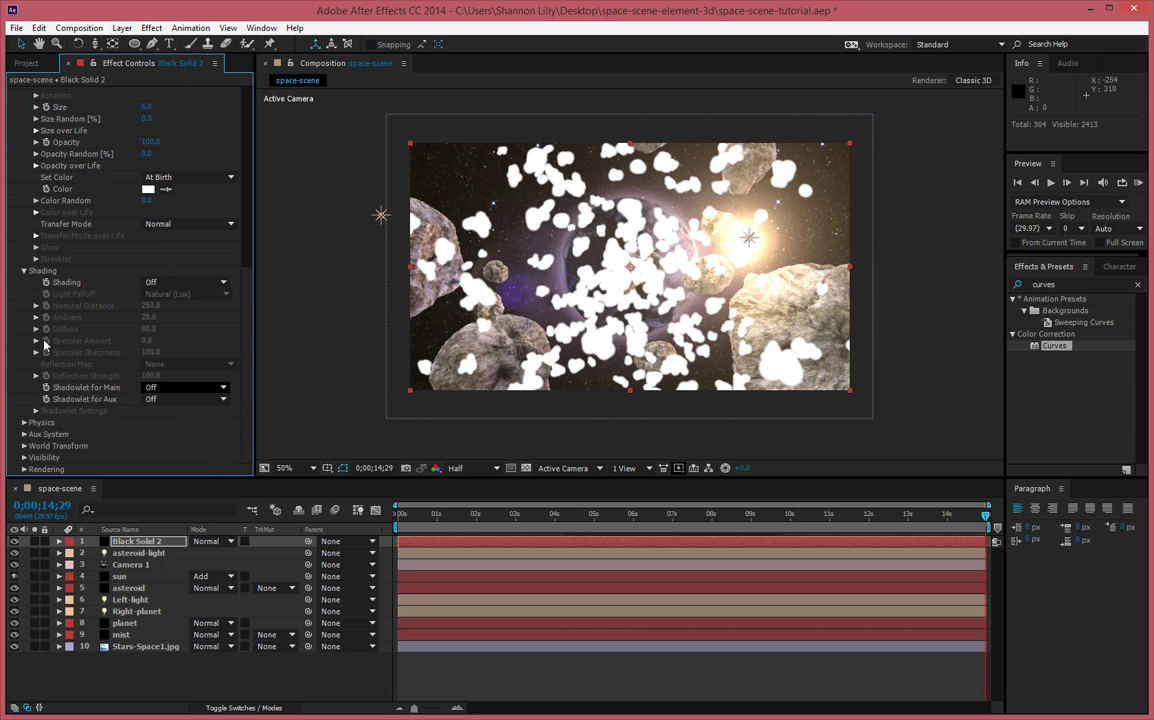
left_click(24, 271)
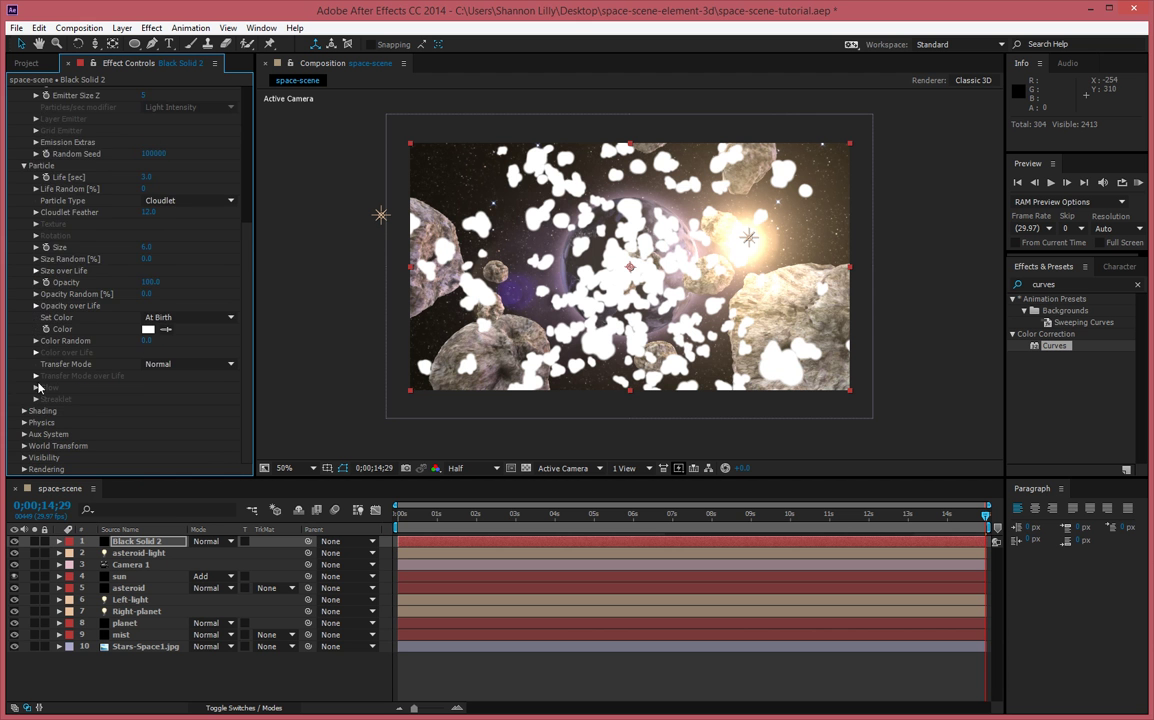
Set Particles/sec to 510, emitter rotation to X 29°, Y 20°, Z 18°, velocity to 450, randomness to 98%, distribution to 1.0 and velocity from motion to 126.
scroll(143, 208, "up", 8)
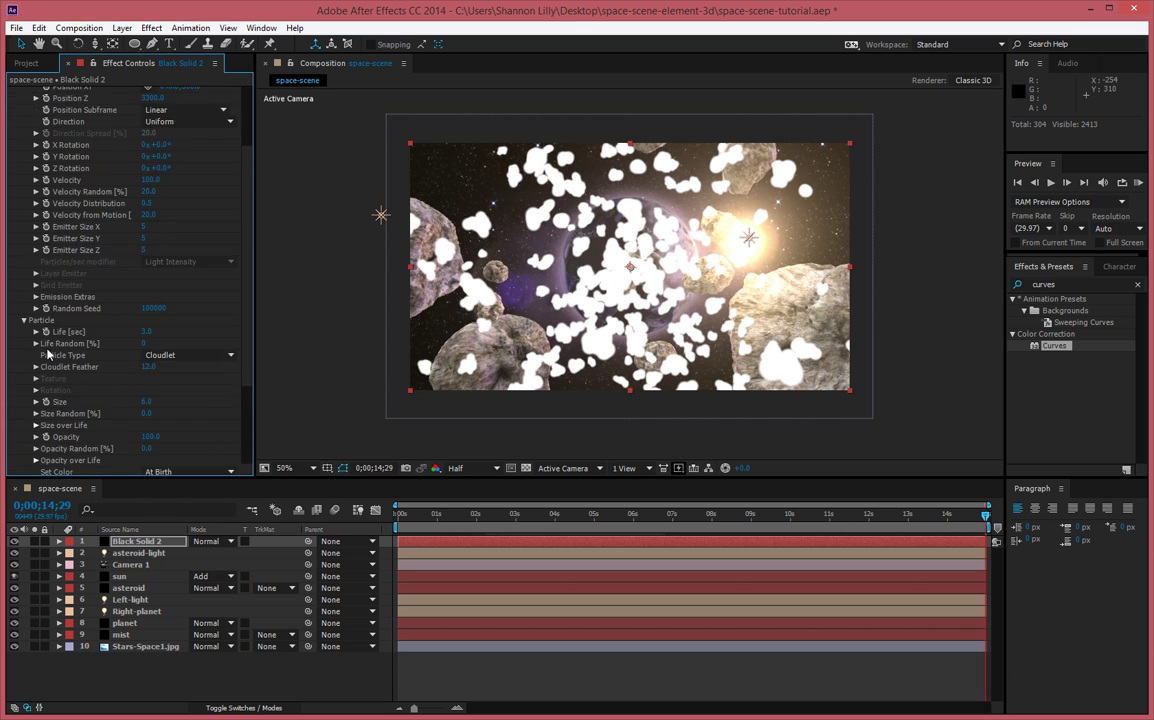
left_click_drag(147, 127, 183, 125)
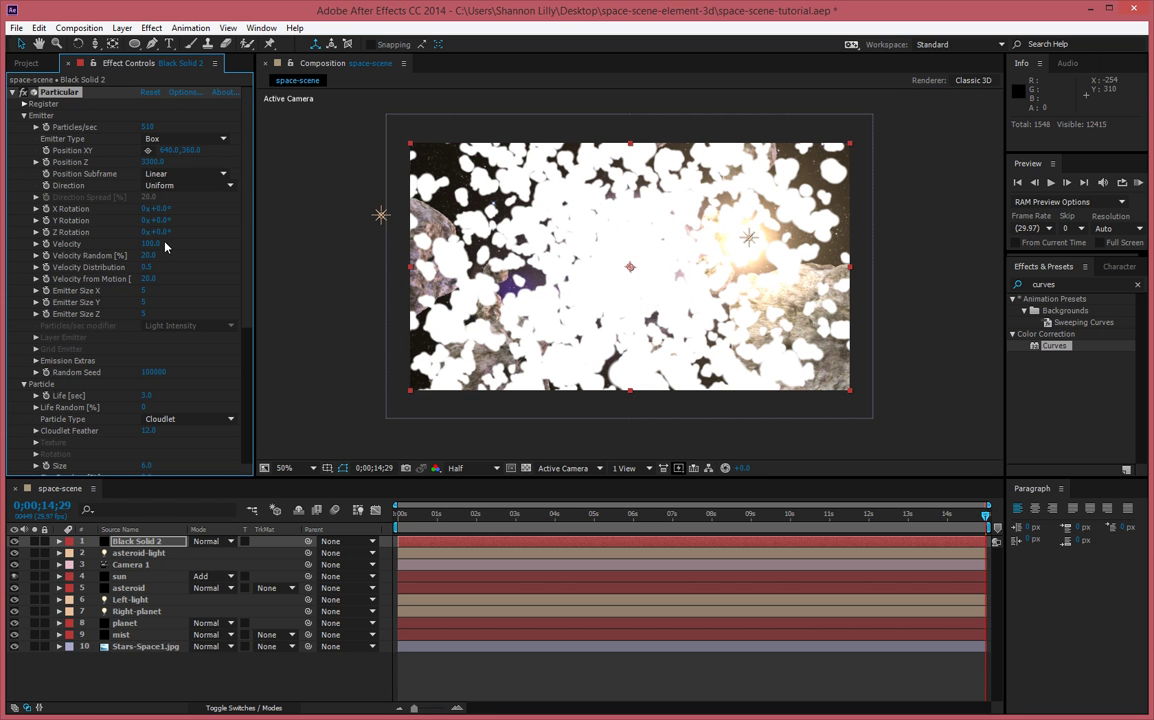
left_click_drag(168, 208, 172, 267)
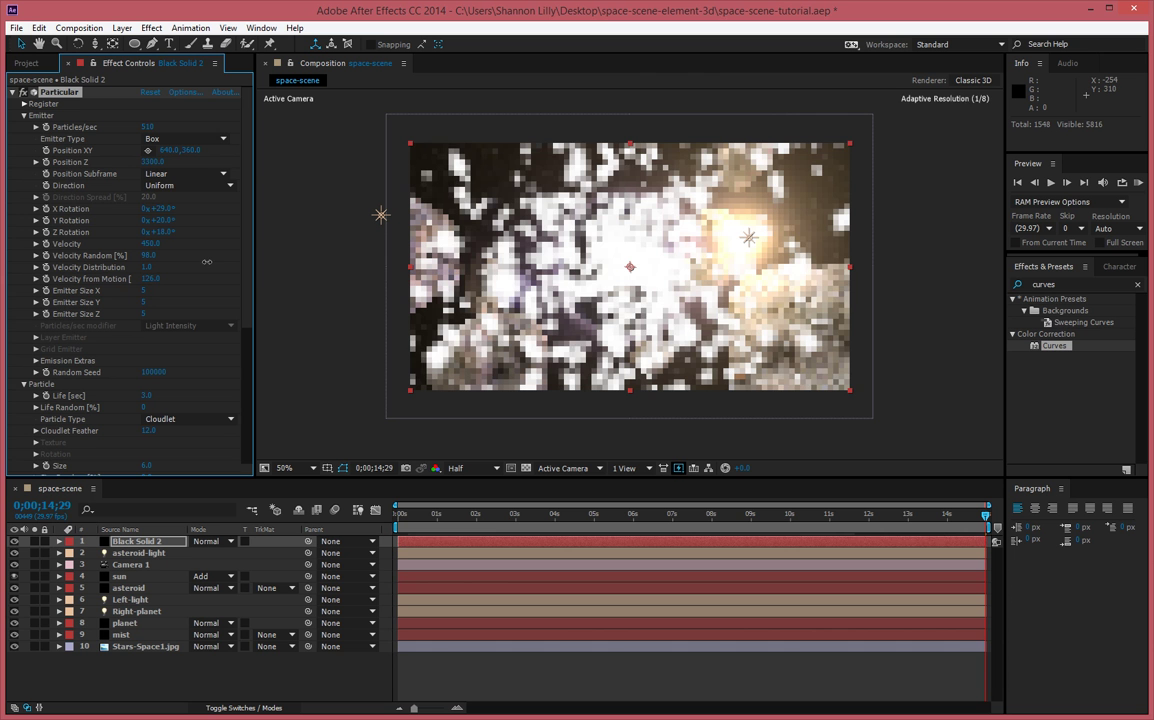
Shrink the emitter's X, Y and Z sizes to 1 and change the random seed to 101880.
left_click(148, 290)
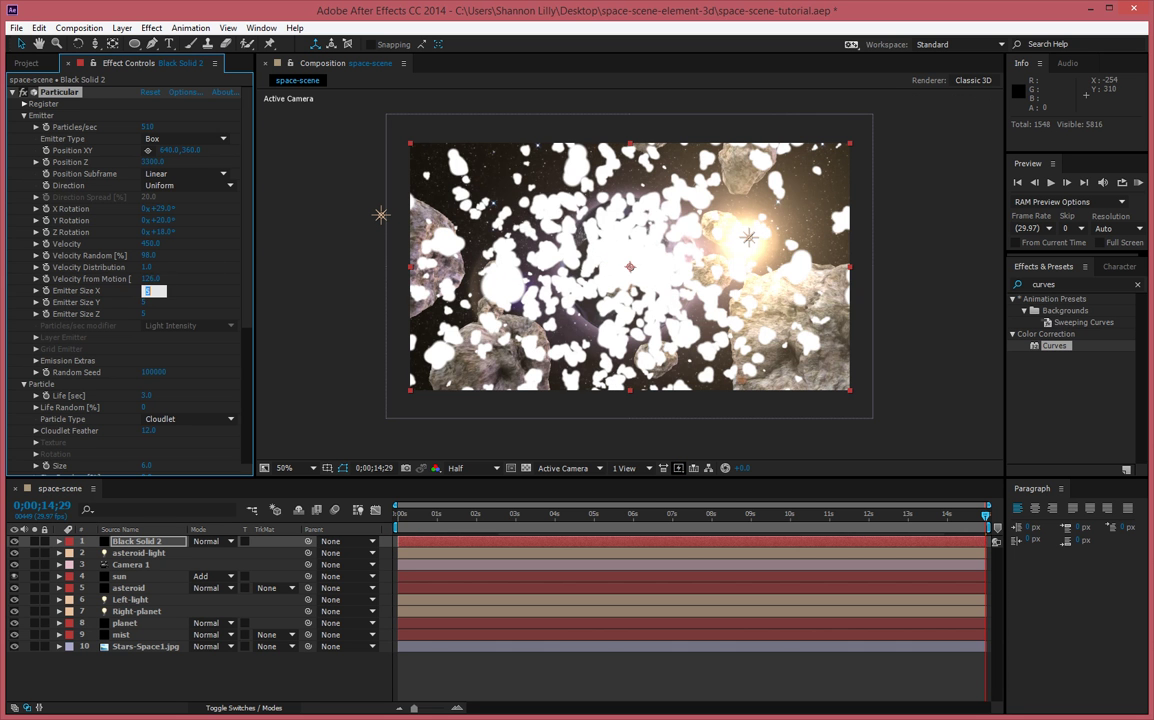
type("1")
key("Tab")
type("1")
key("Tab")
type("1")
key("Tab")
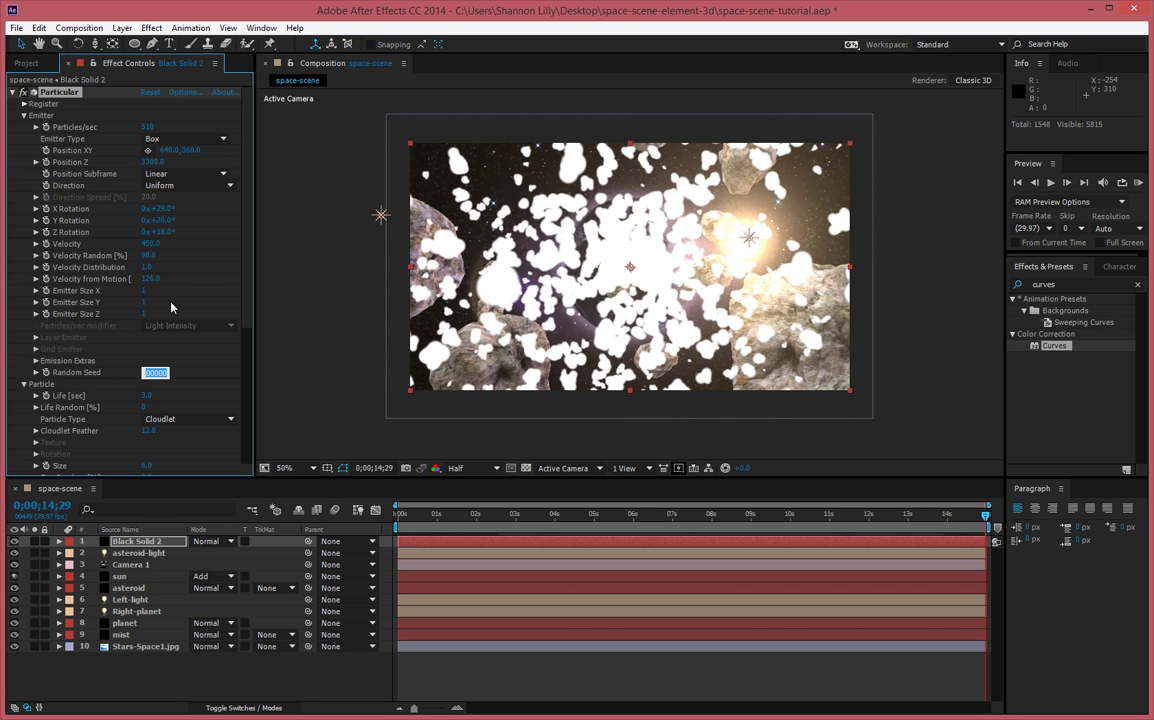
key("Return")
left_click_drag(180, 369, 268, 371)
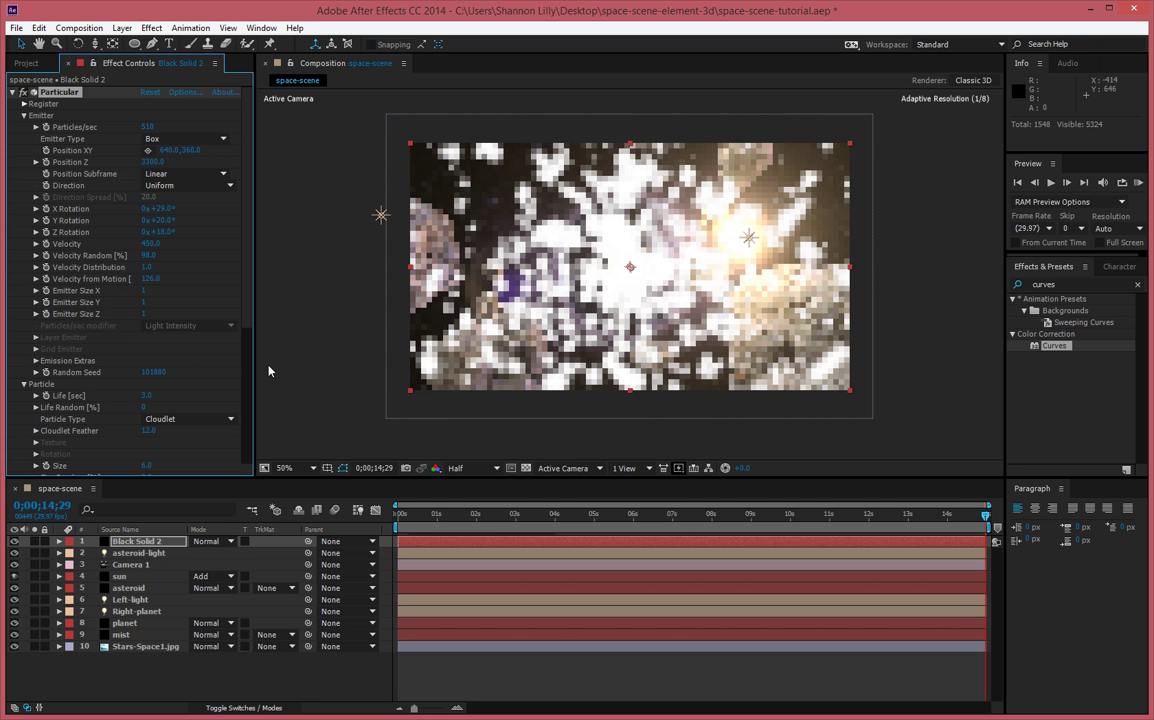
Try the Sprite, Streaklet and Sphere particle types and return to Cloudlet.
scroll(100, 380, "down", 2)
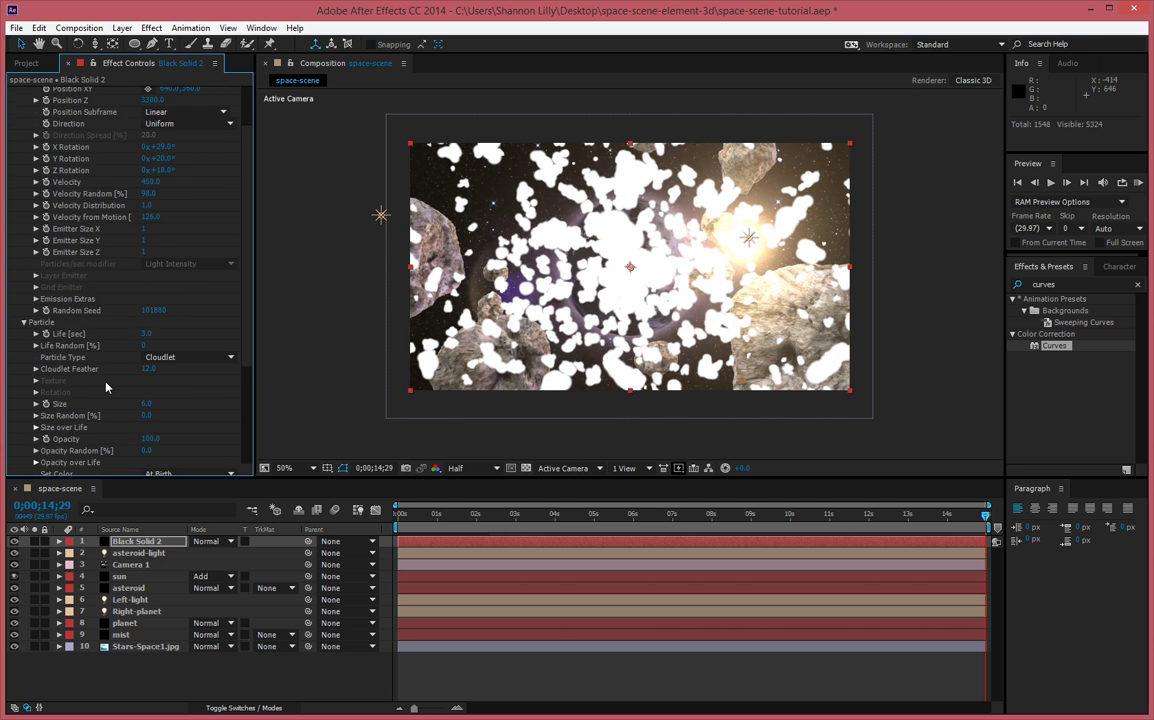
left_click(199, 359)
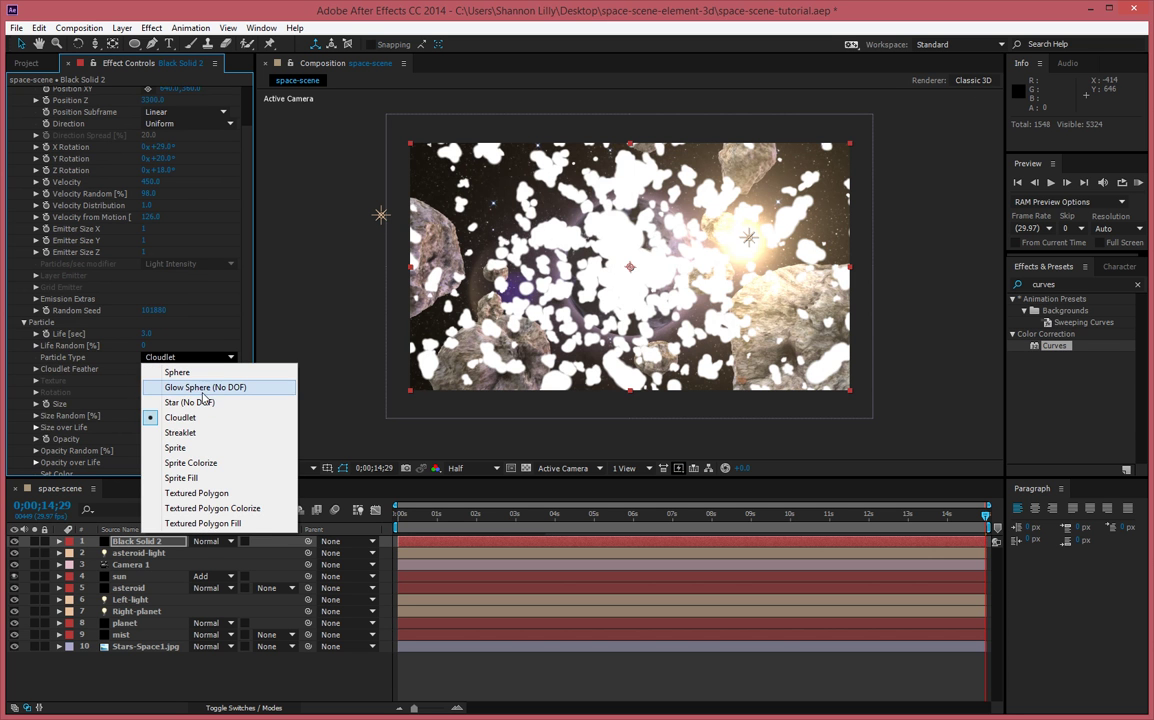
left_click(209, 448)
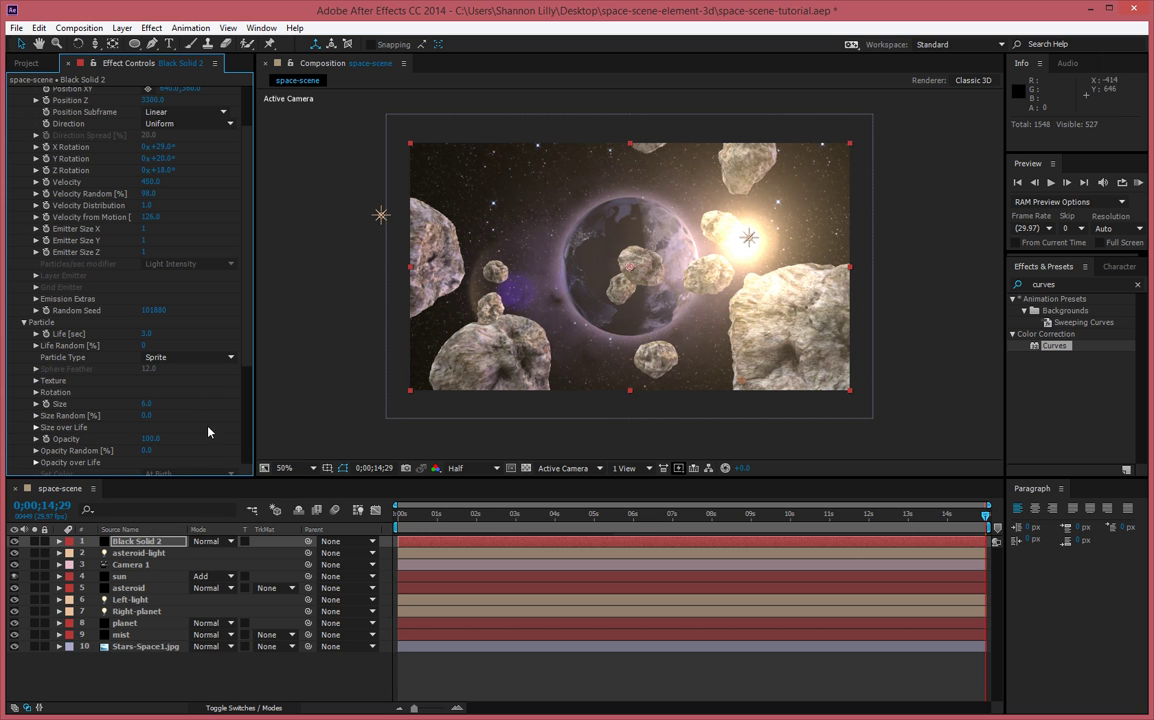
left_click(172, 358)
left_click(180, 432)
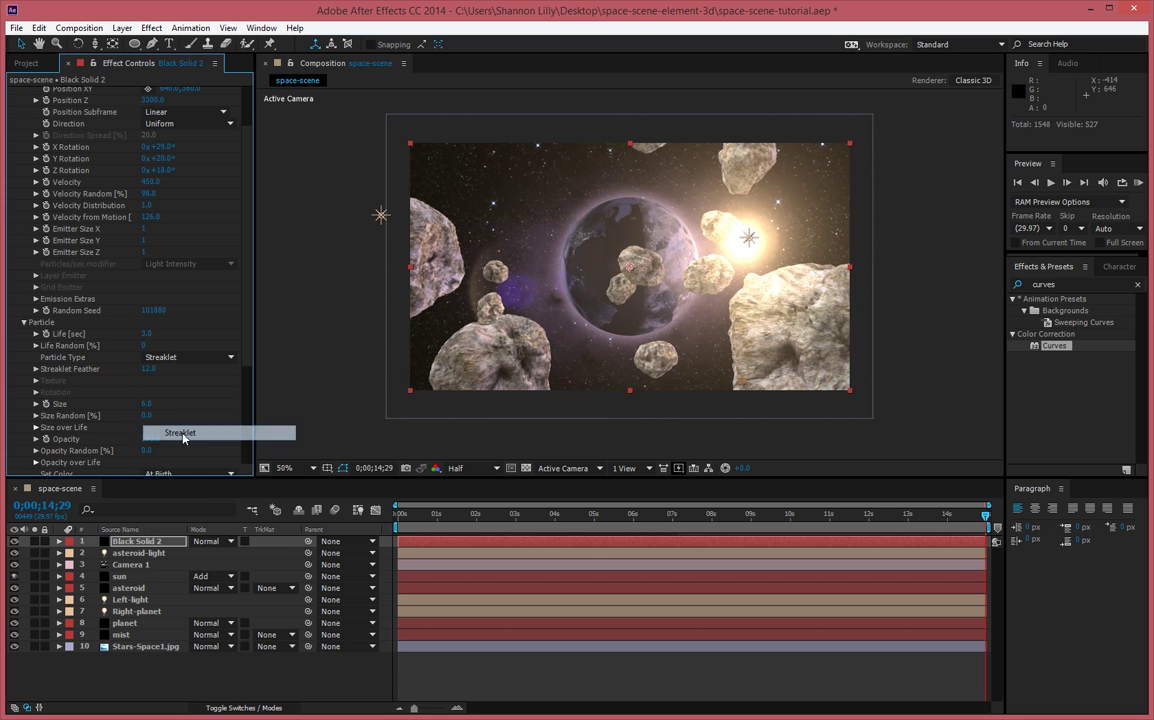
left_click(195, 357)
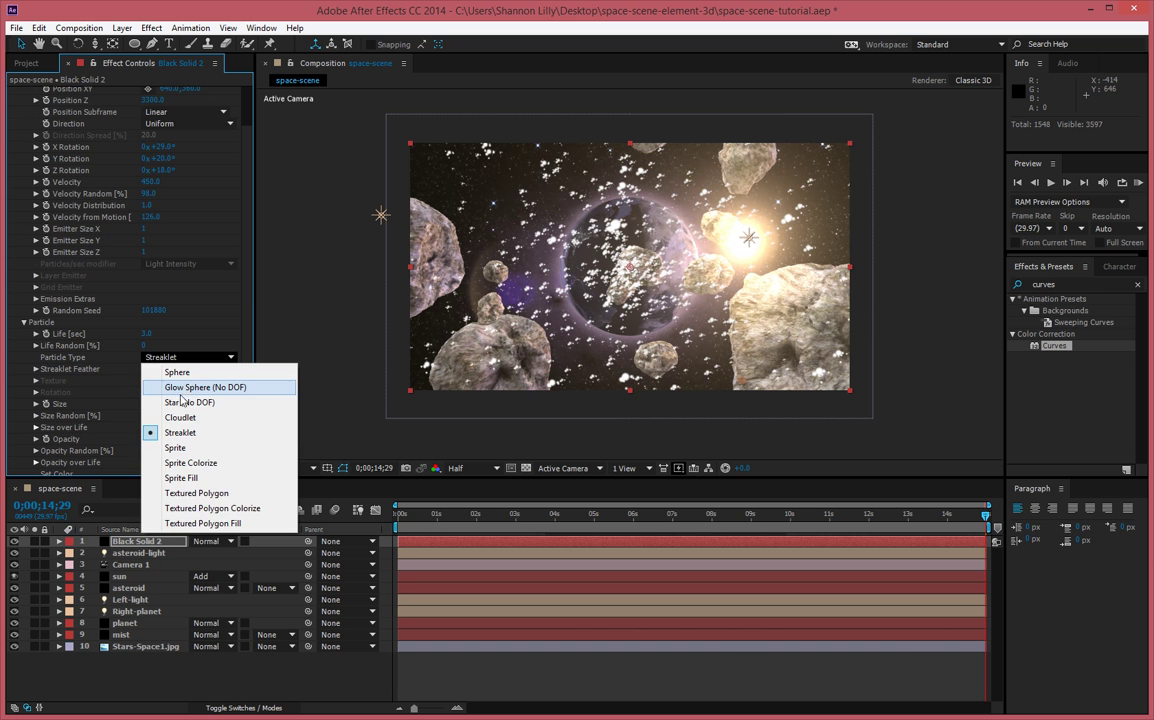
left_click(181, 377)
left_click(188, 357)
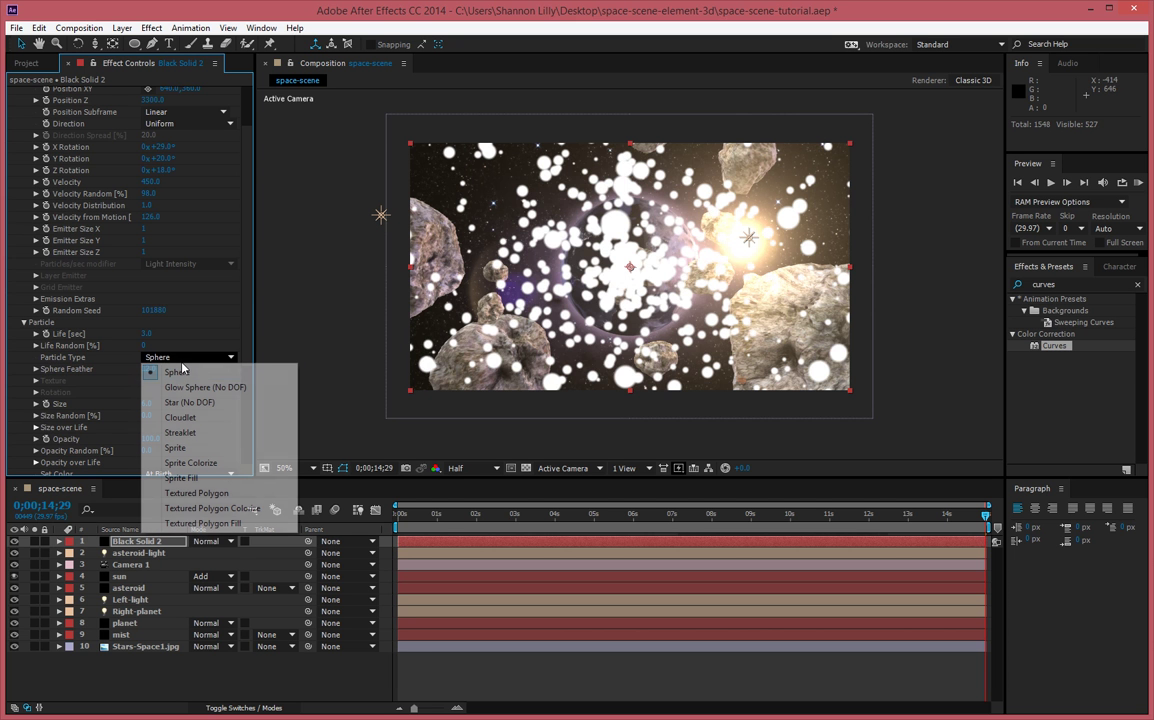
left_click(187, 418)
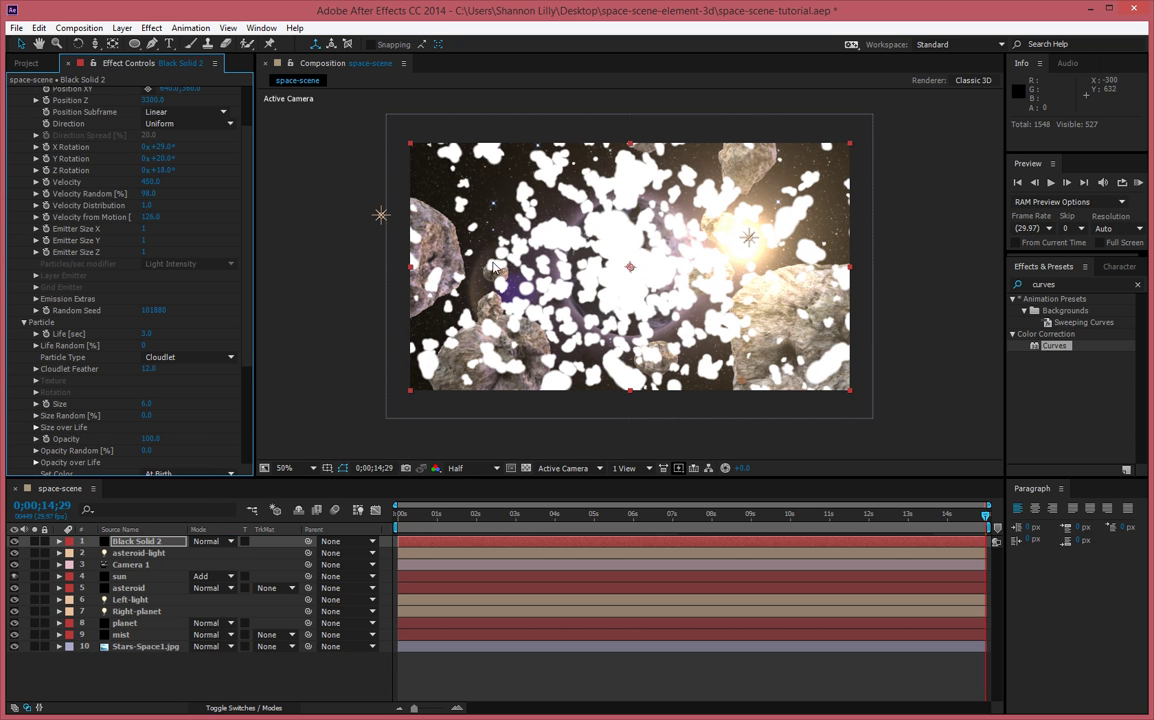
Turn on particle shading with light falloff None (AE), ambient 0 and diffuse 297.
scroll(141, 395, "down", 1)
scroll(141, 397, "down", 4)
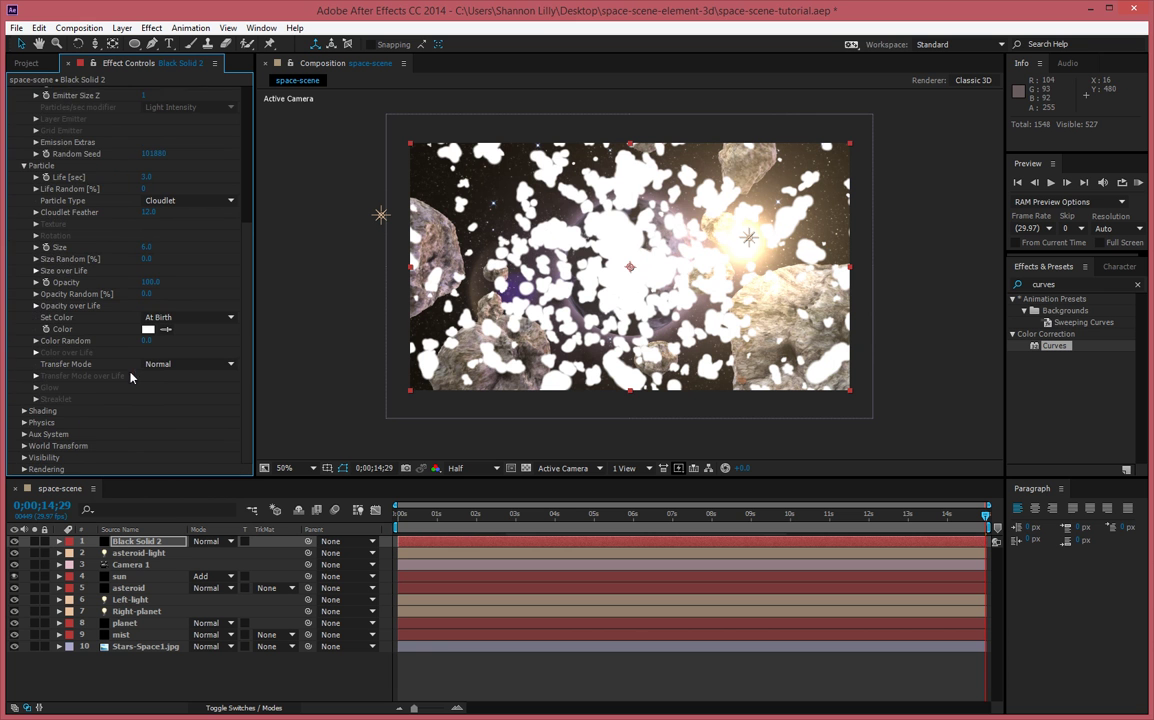
left_click(24, 423)
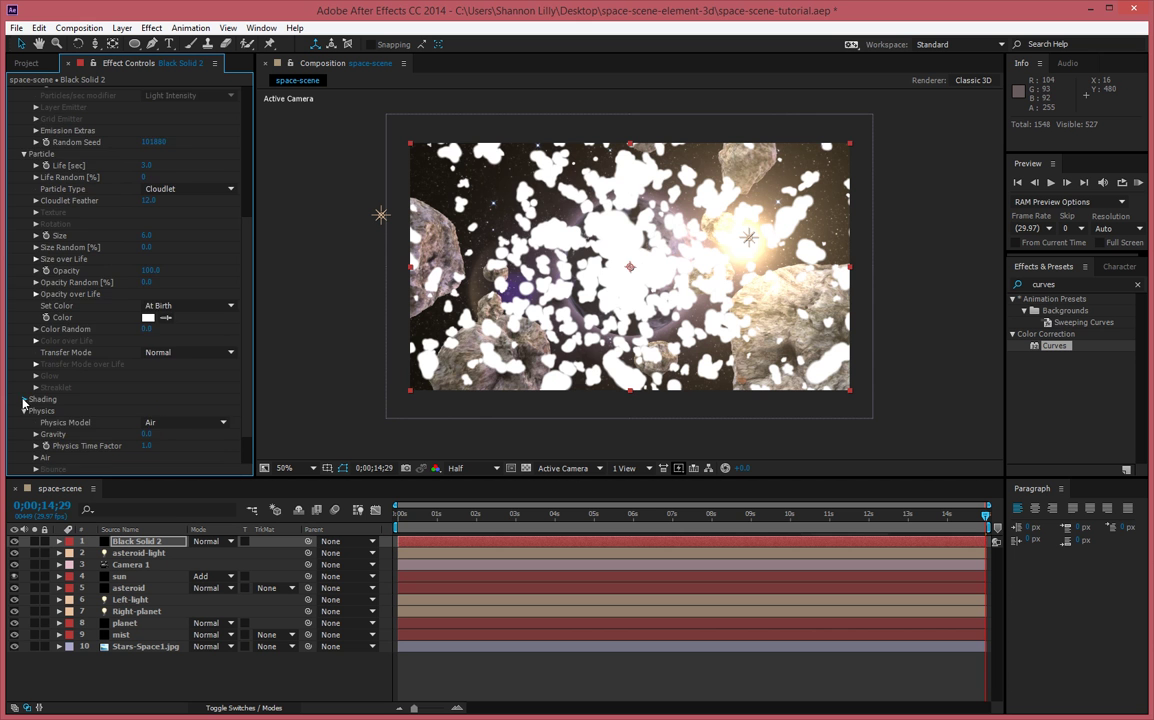
left_click(24, 399)
left_click(160, 341)
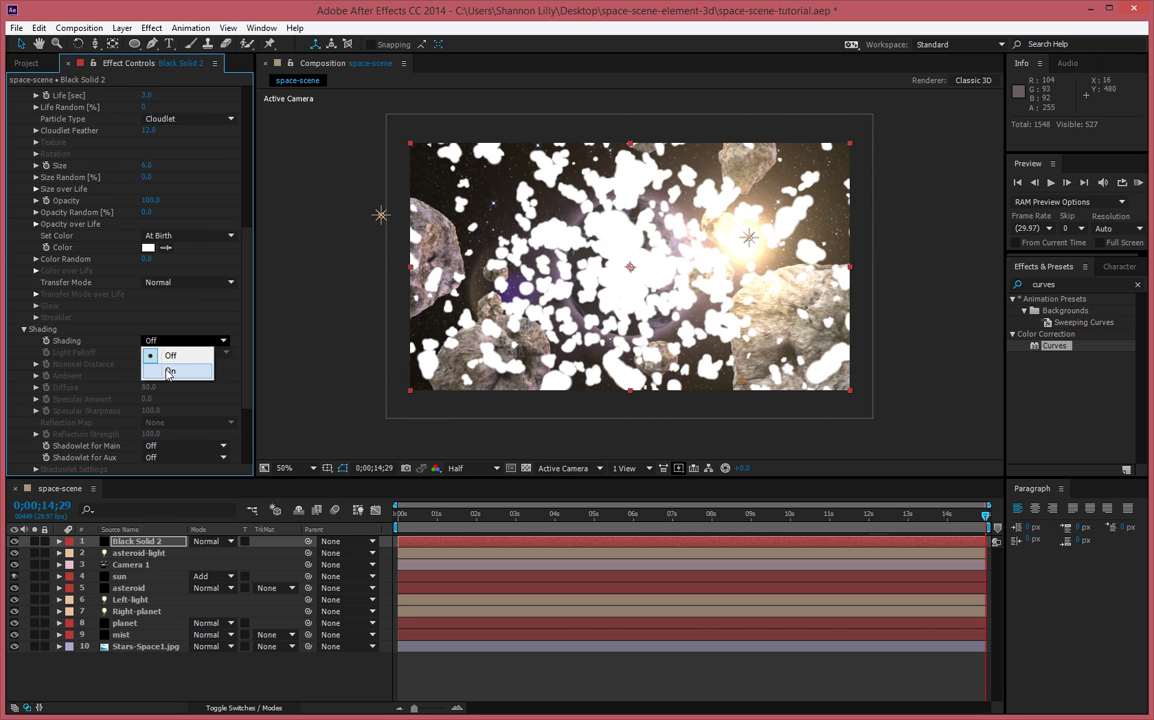
left_click(165, 356)
left_click(185, 354)
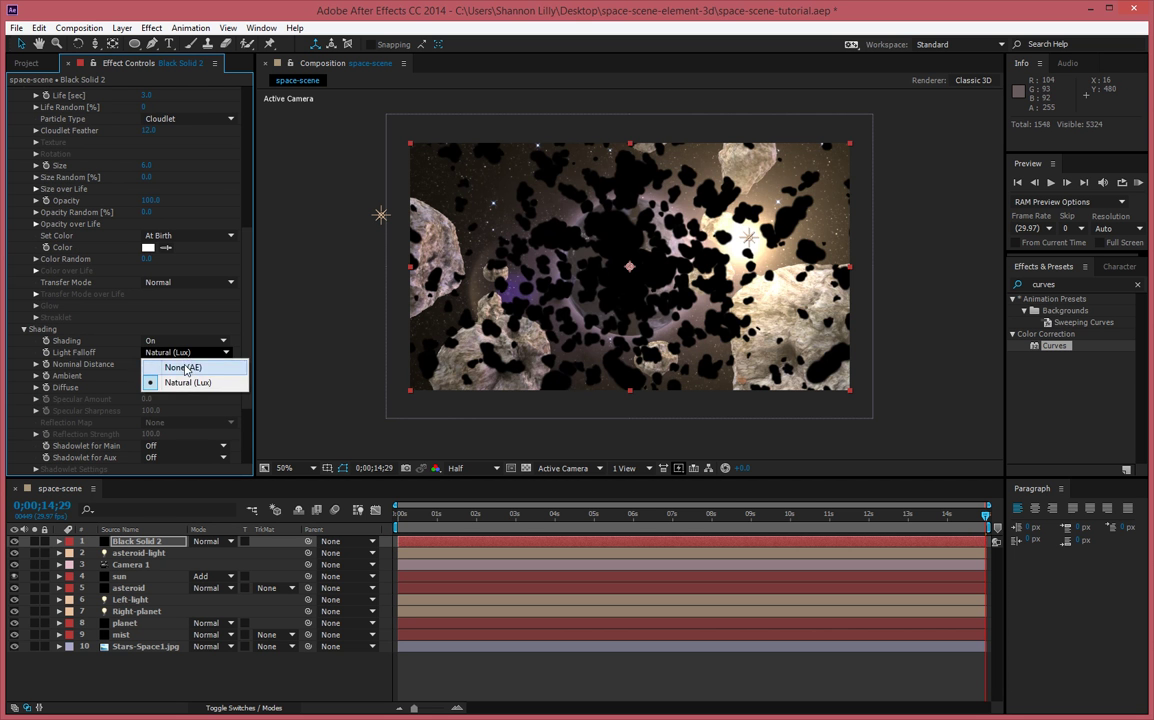
left_click(185, 369)
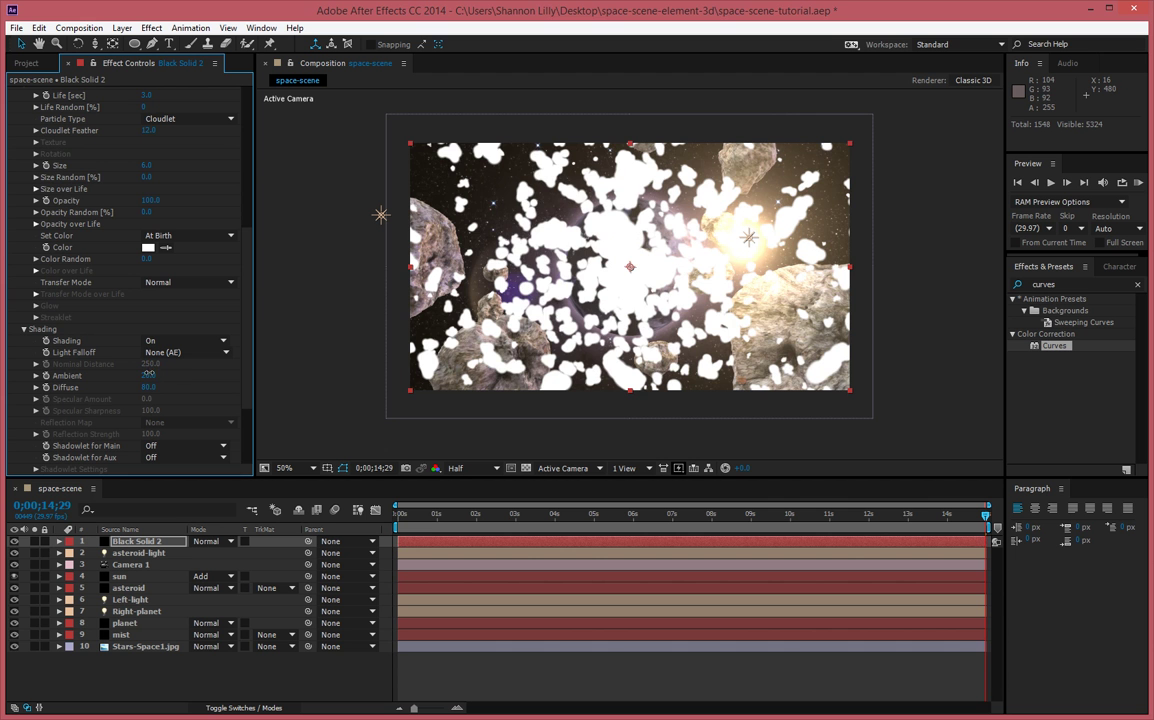
left_click_drag(149, 375, 178, 372)
left_click_drag(269, 371, 265, 334)
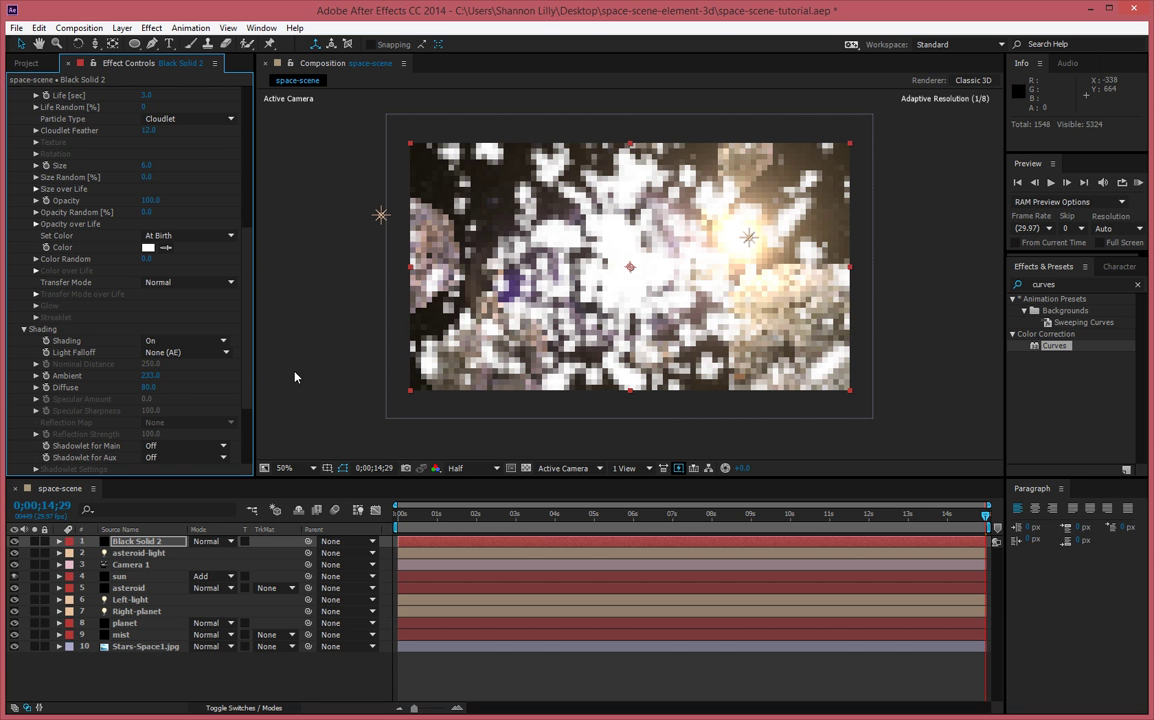
left_click_drag(148, 387, 217, 384)
left_click_drag(137, 386, 44, 385)
Set the particles' physics model to Bounce.
scroll(160, 415, "down", 3)
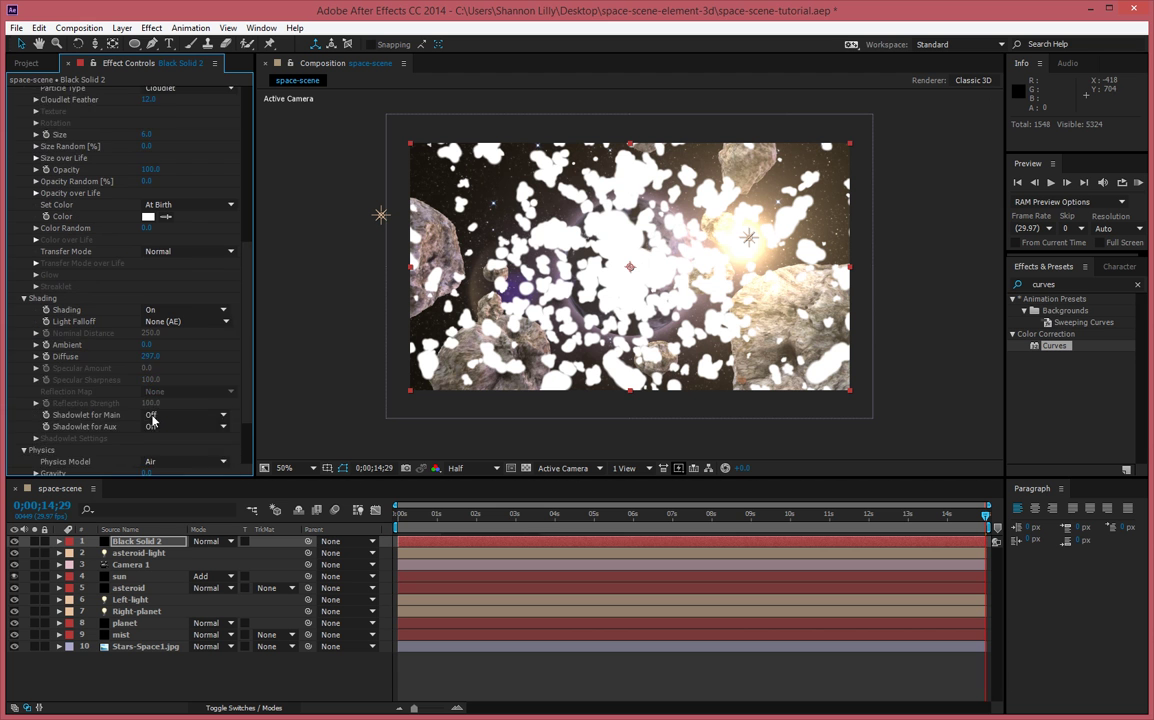
left_click(170, 400)
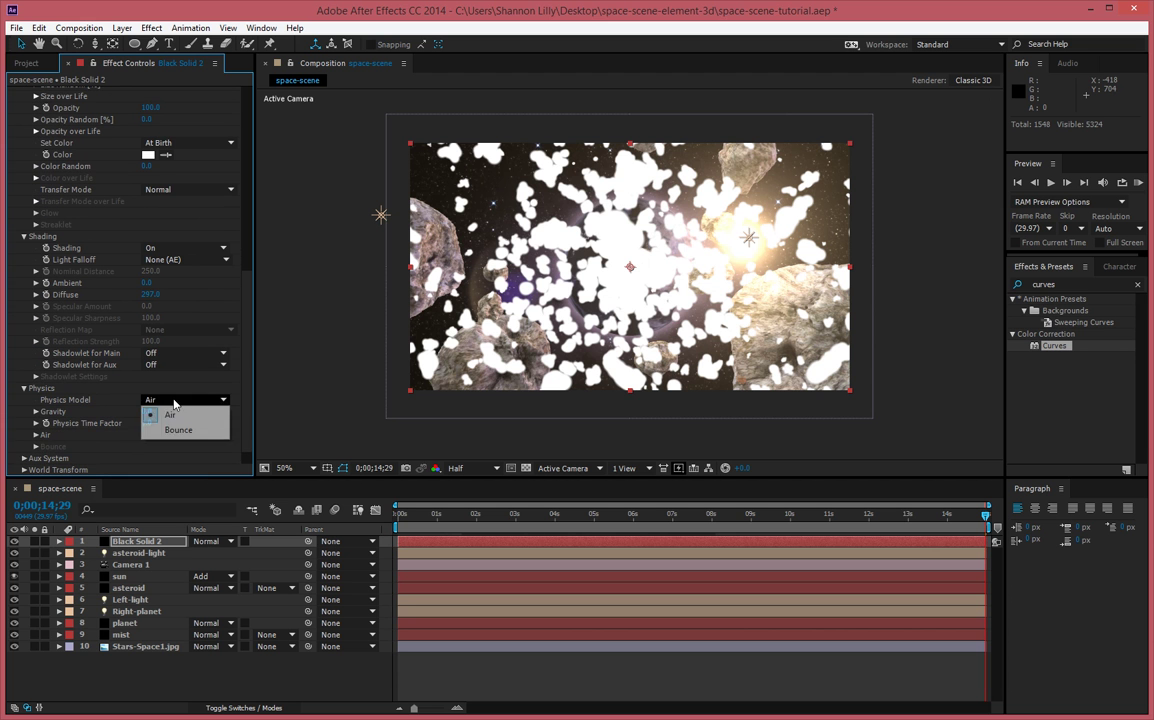
left_click(180, 431)
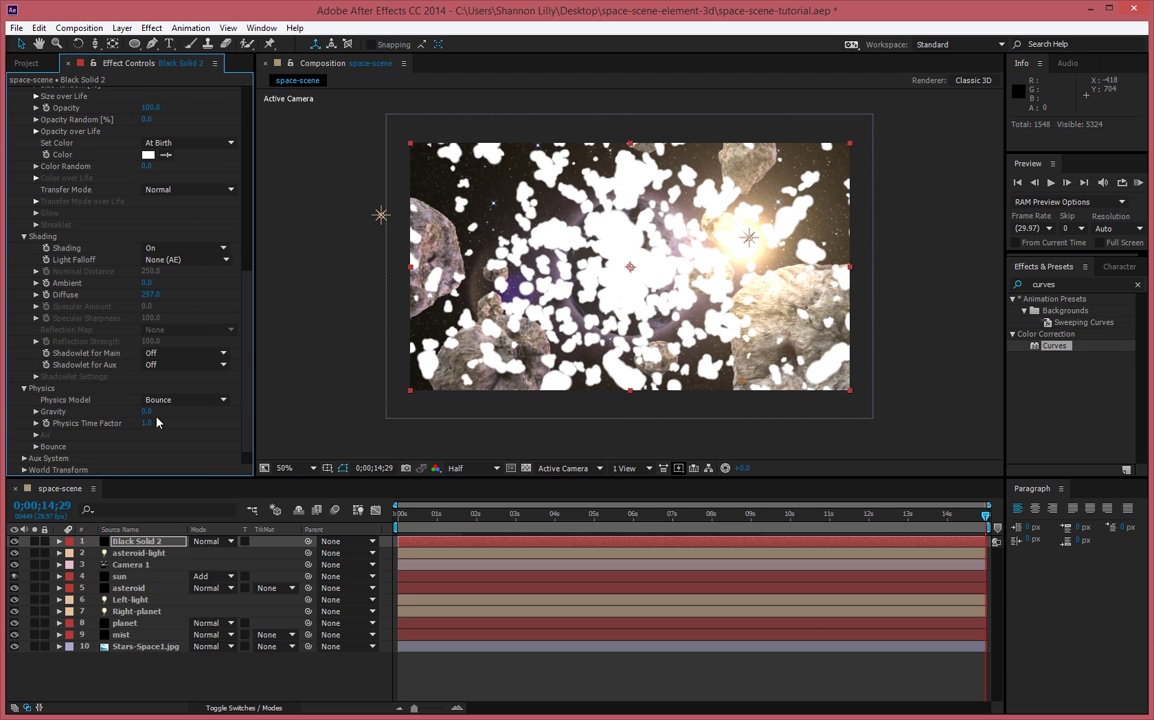
Try the Motion Preview render mode for the particles and return to Full Render.
scroll(150, 425, "down", 1)
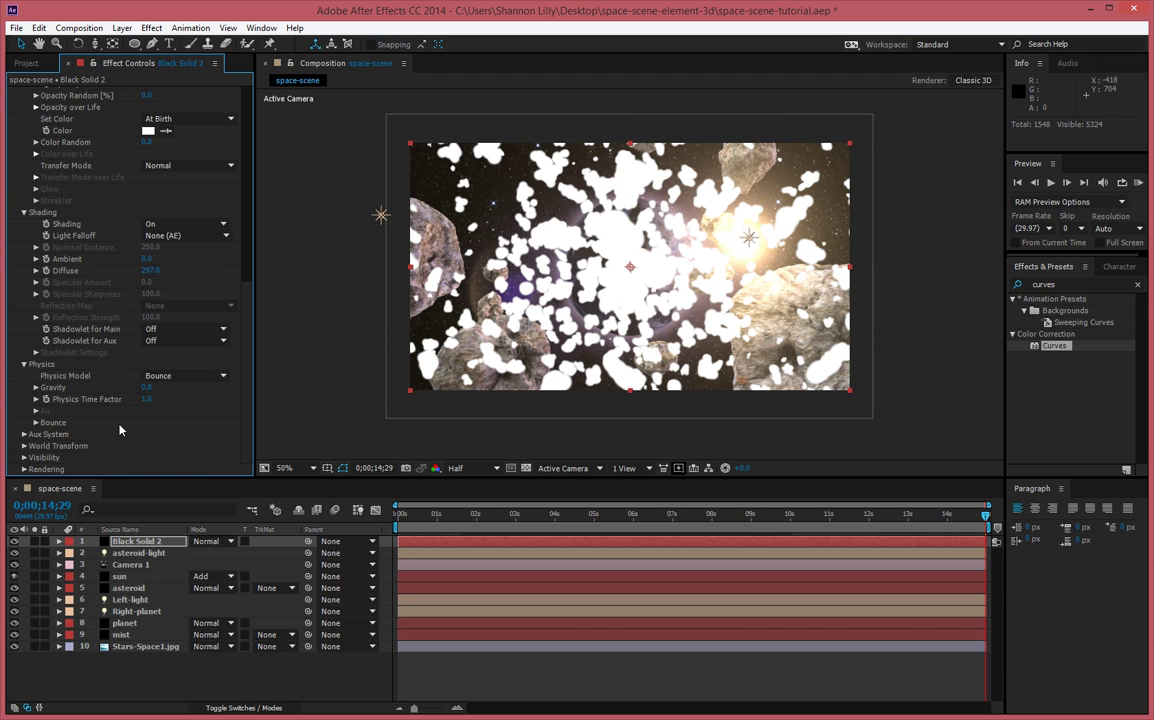
left_click(24, 469)
scroll(60, 456, "down", 3)
left_click(175, 399)
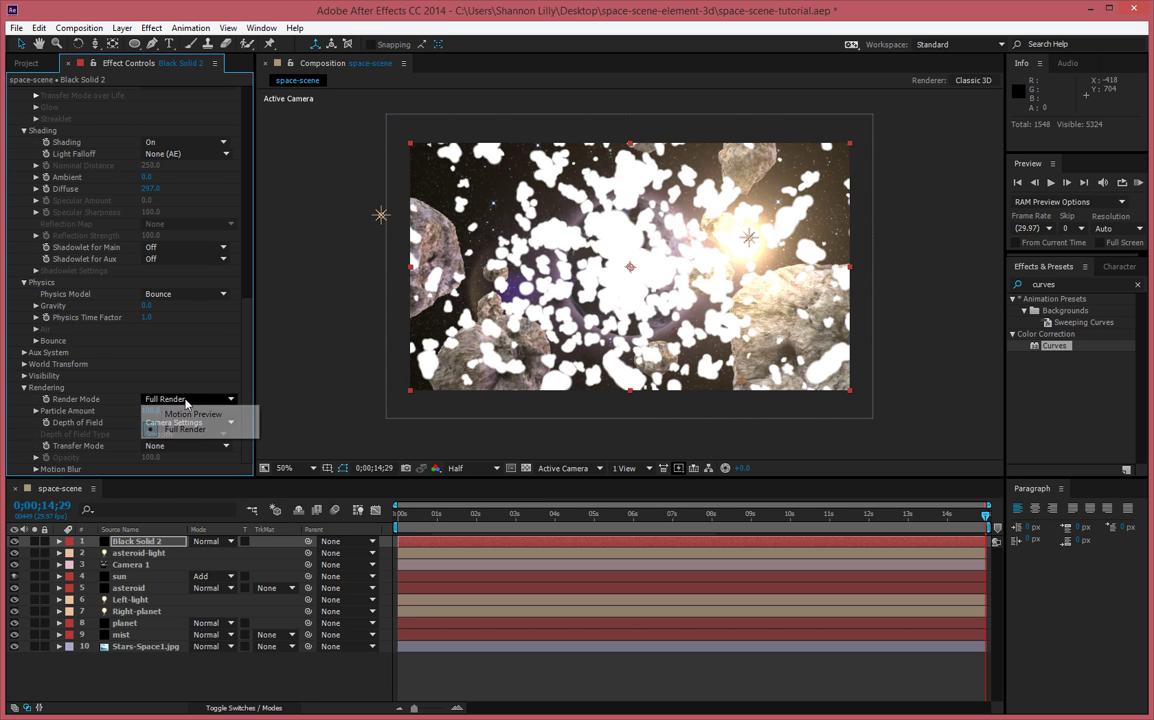
left_click(193, 414)
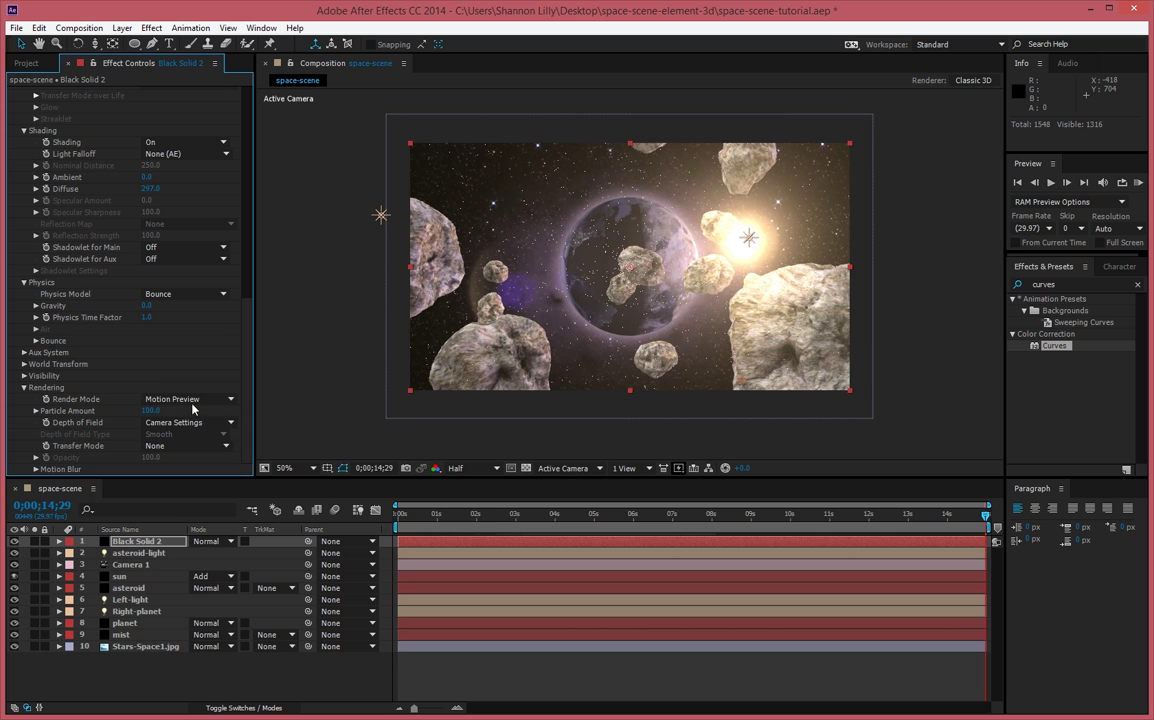
left_click(190, 400)
left_click(204, 427)
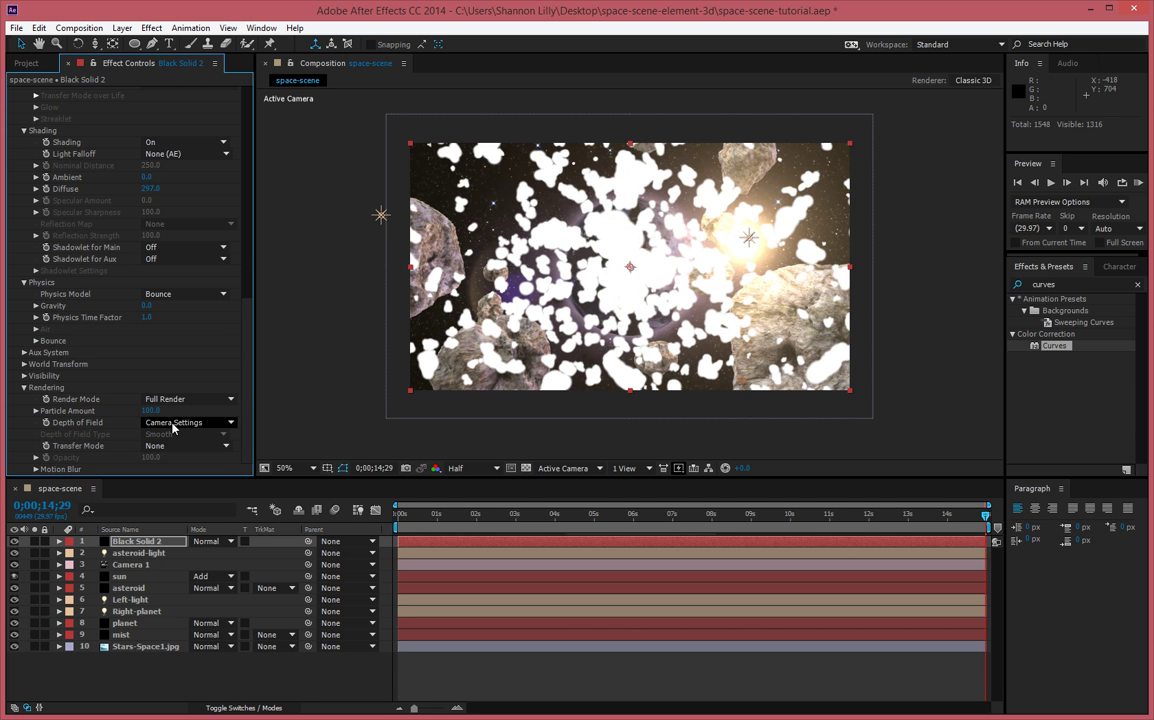
Try the Sprite Colorize, Sprite Fill and Star (No DOF) particle types.
scroll(57, 402, "up", 10)
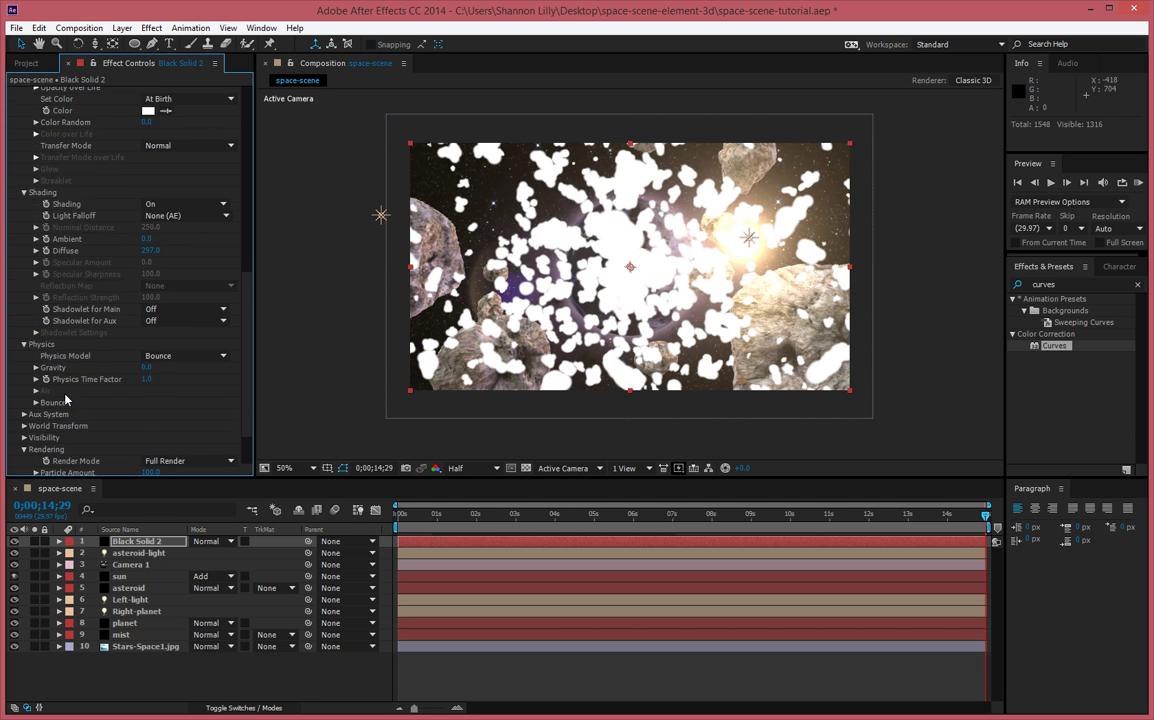
left_click(155, 291)
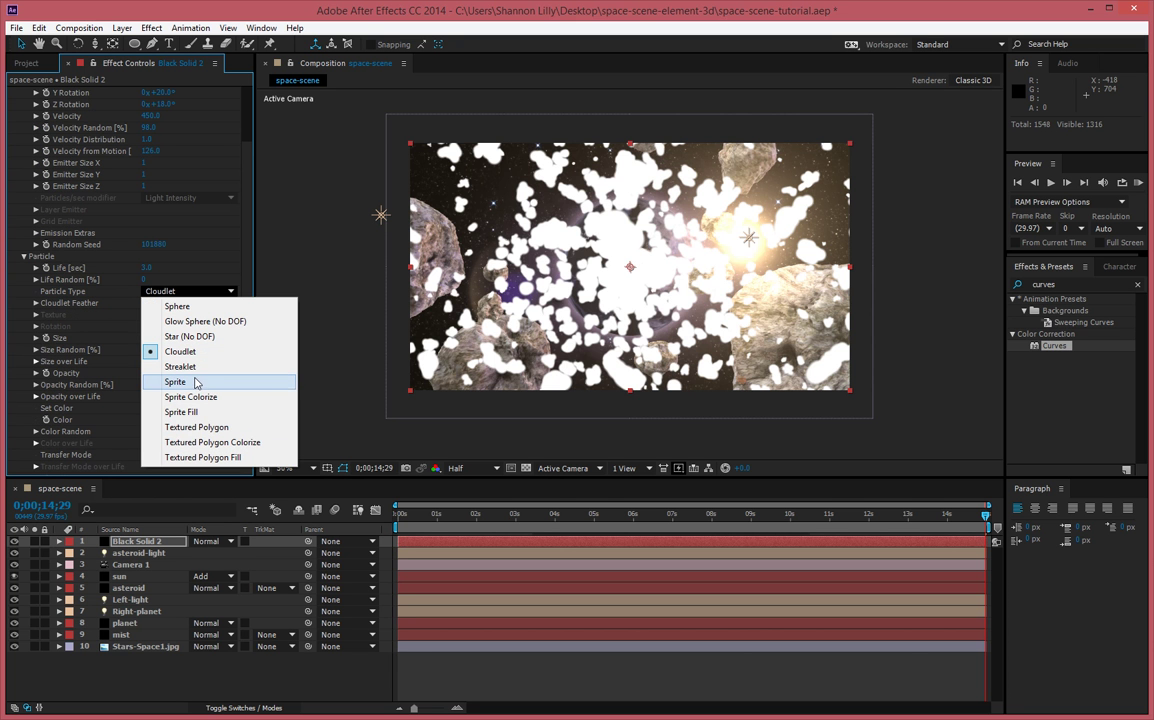
left_click(195, 398)
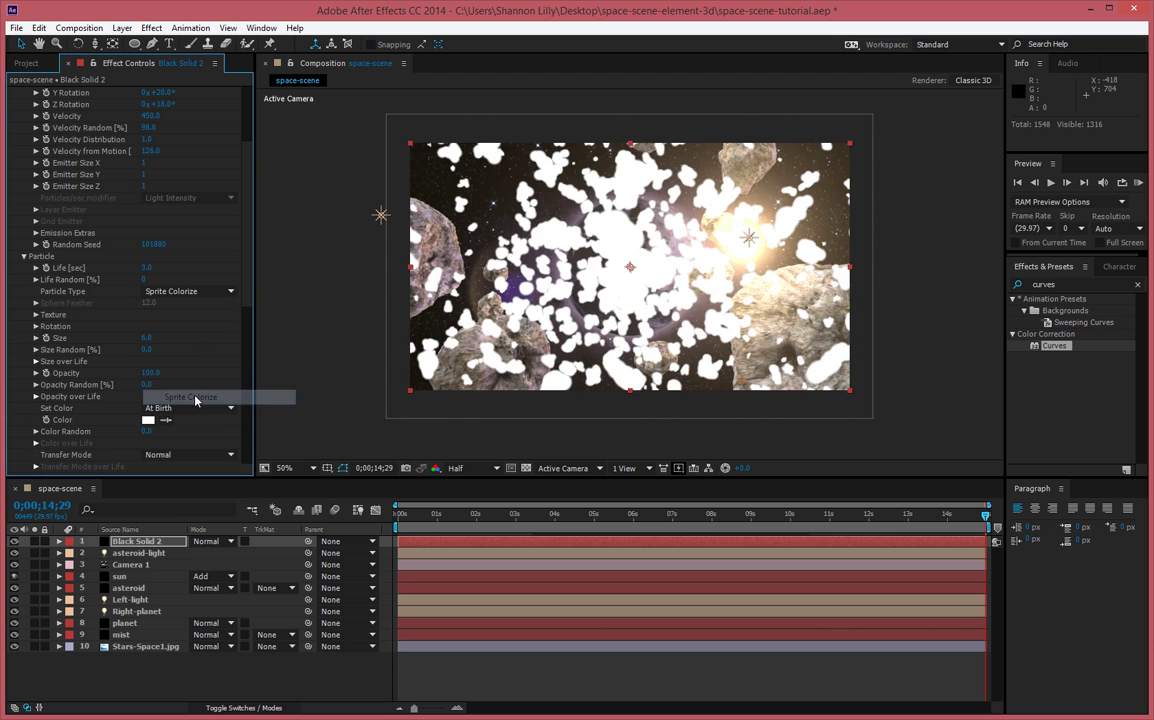
left_click(172, 291)
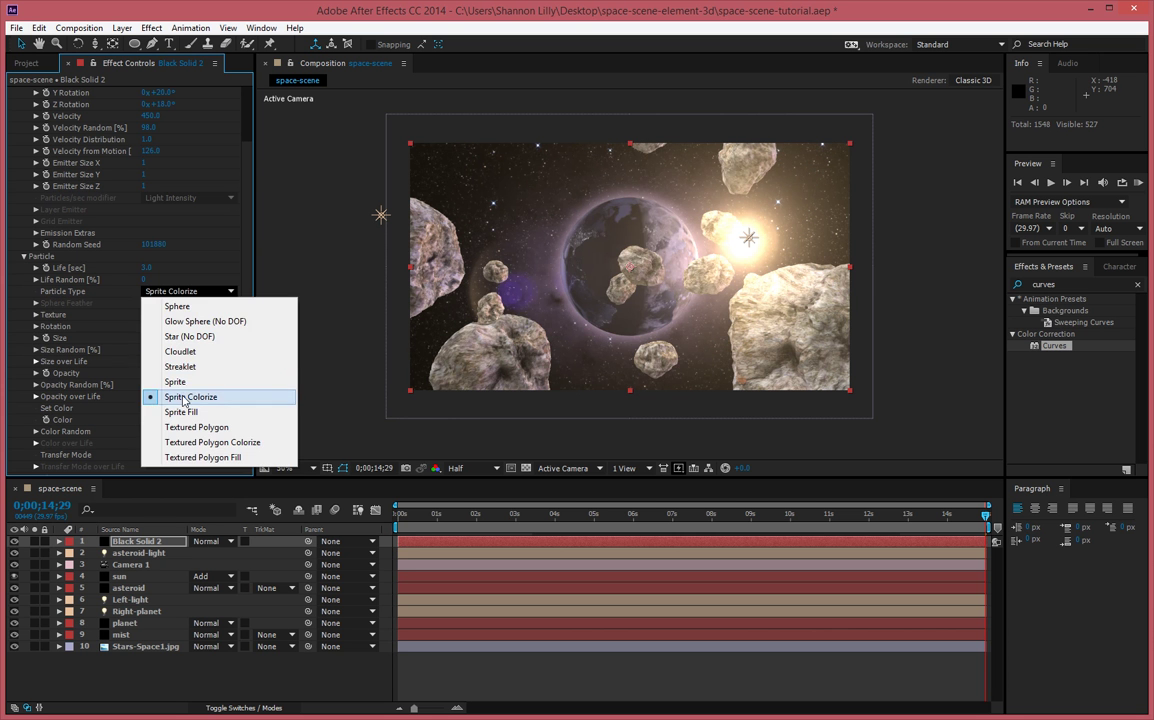
left_click(190, 413)
left_click(190, 291)
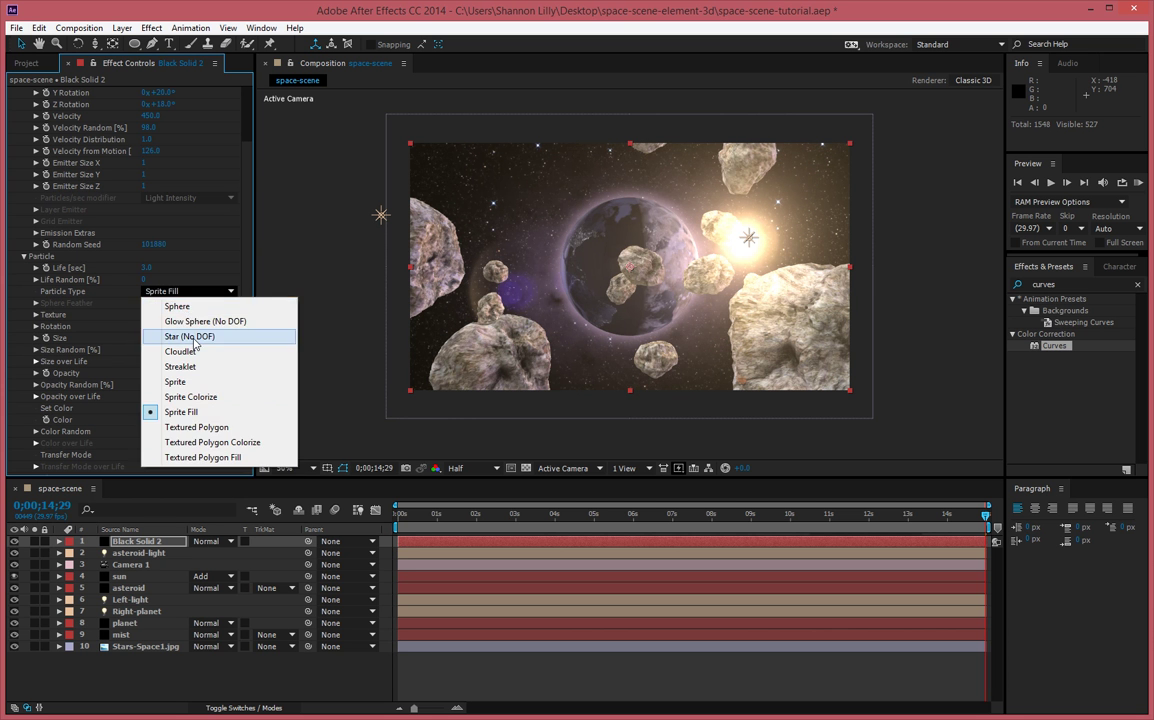
left_click(190, 335)
Change the particle type to Glow Sphere (No DOF) and raise its sphere feather to 100.
left_click(198, 291)
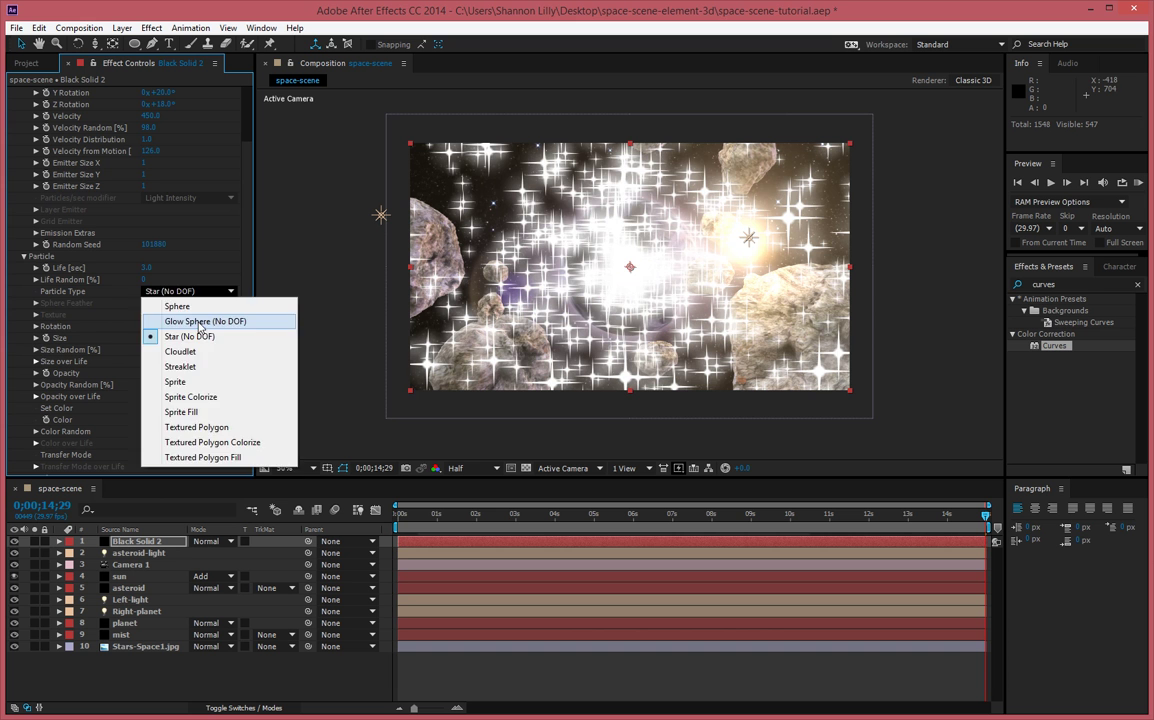
left_click(192, 320)
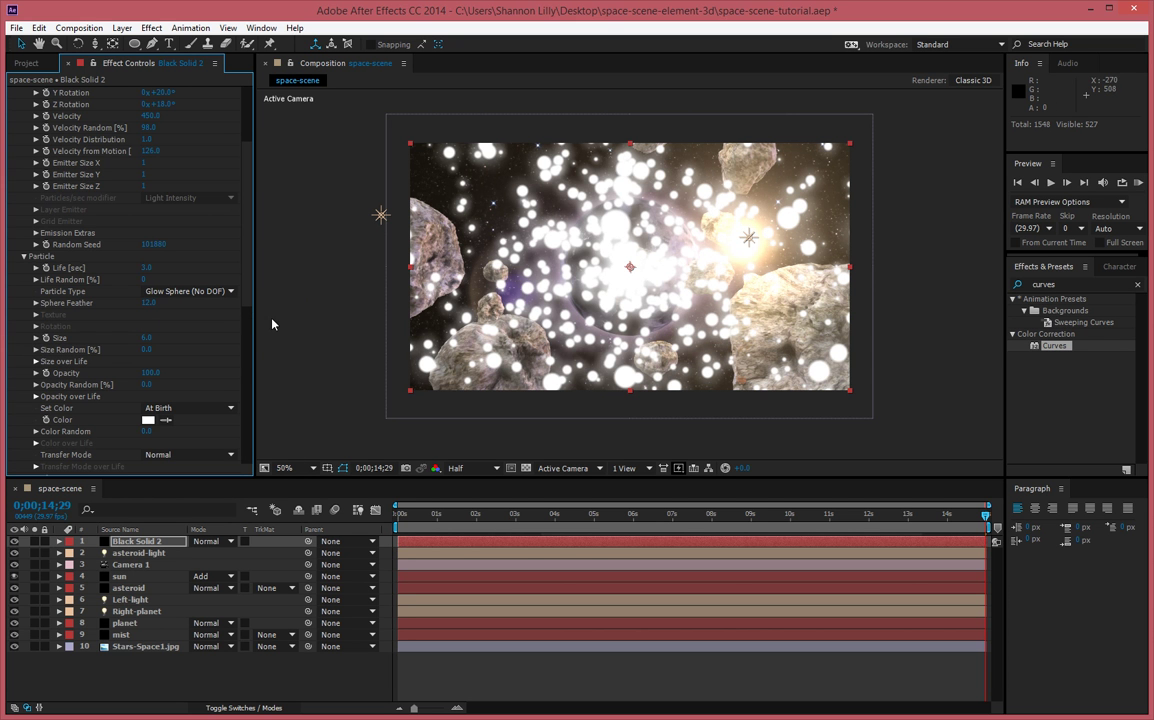
left_click_drag(148, 302, 235, 302)
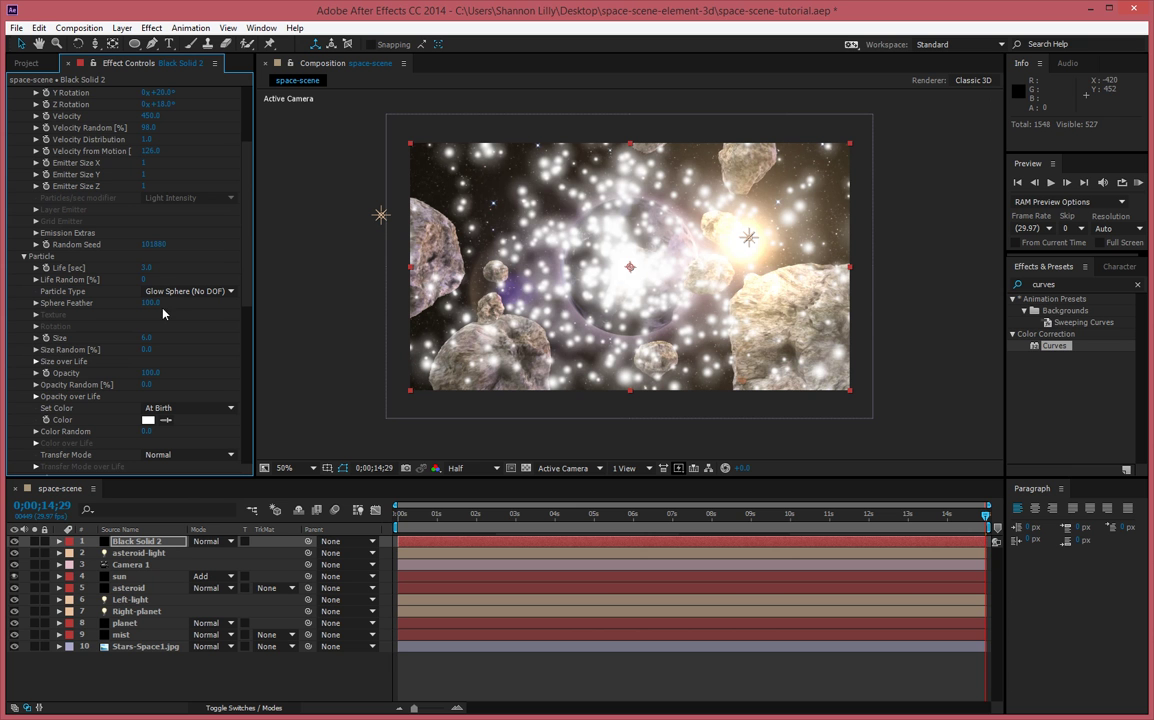
Lower the opacity of the Black Solid 2 particle layer to 8%.
left_click(258, 708)
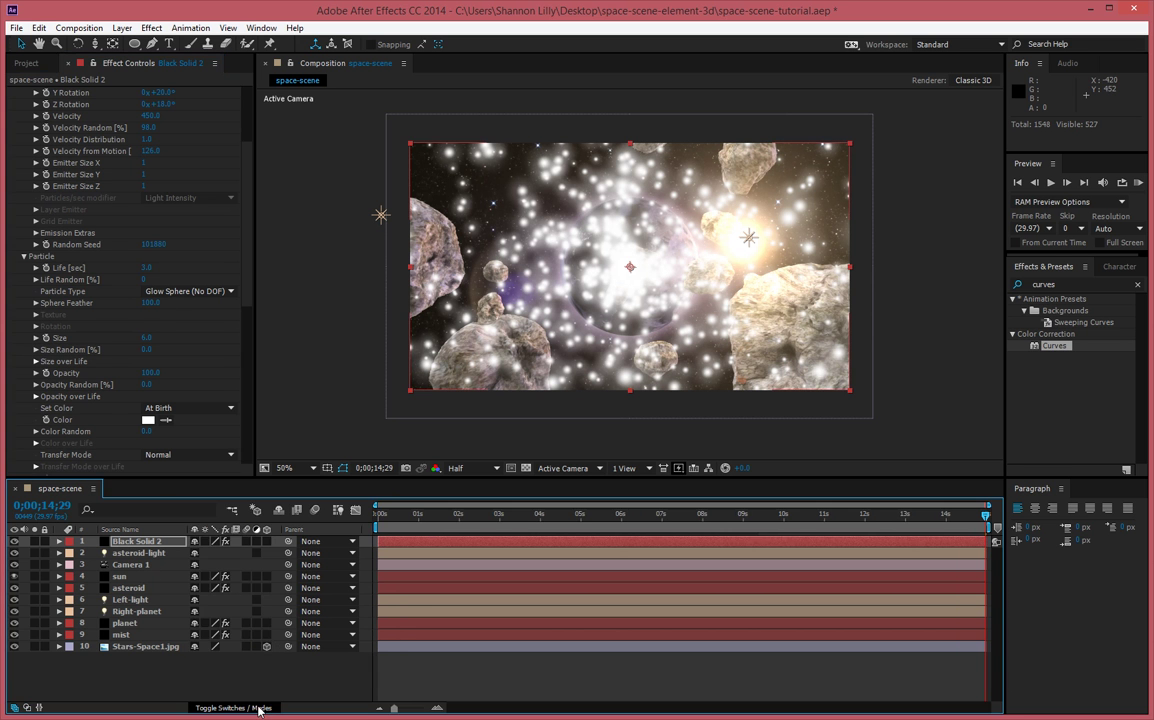
left_click(59, 541)
left_click(70, 565)
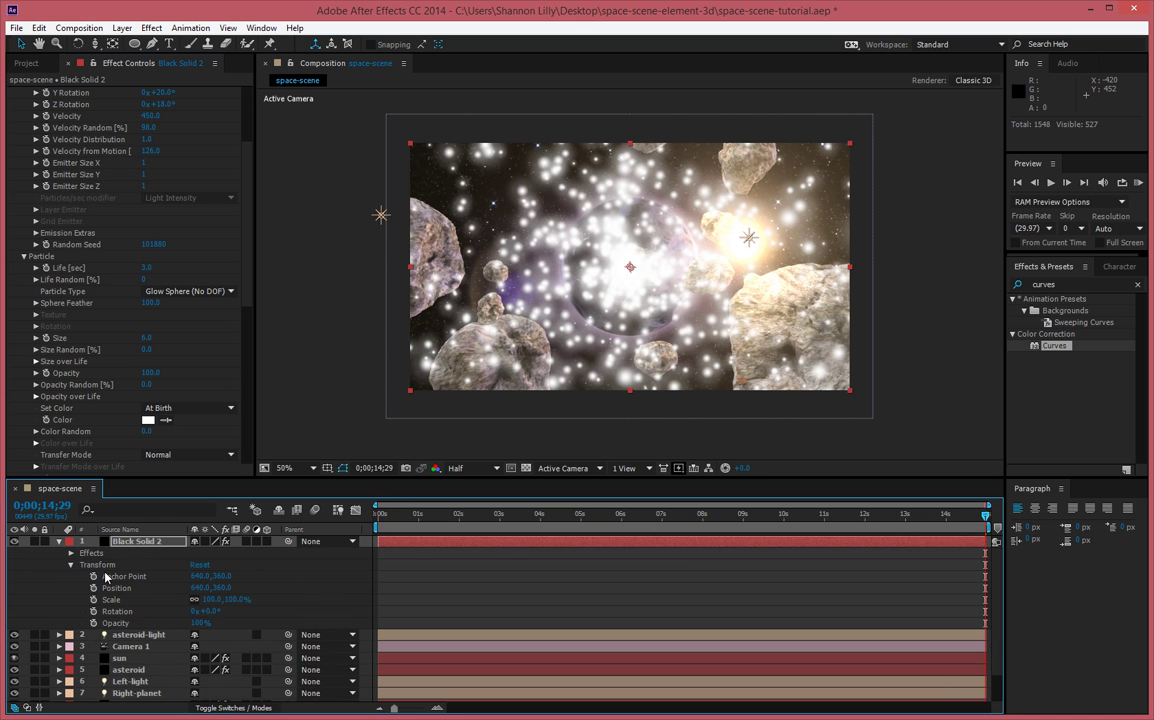
mouse_move(199, 622)
left_mouse_down()
mouse_move(141, 621)
mouse_move(190, 623)
mouse_move(183, 630)
left_mouse_up()
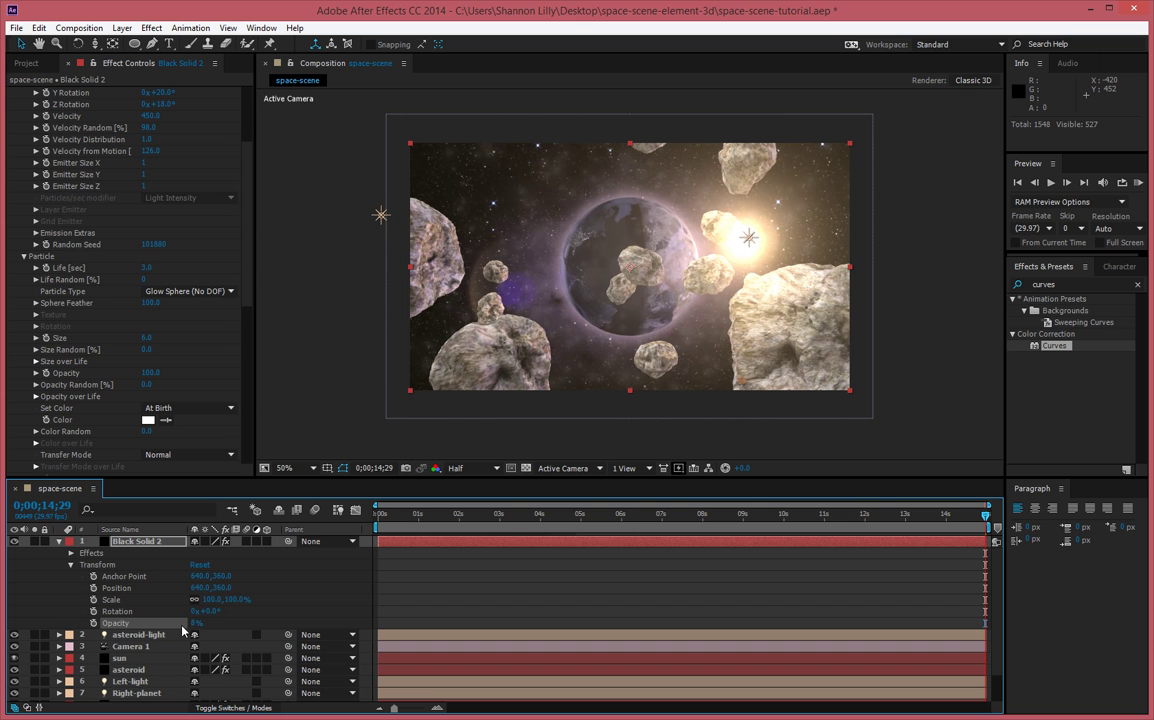
Rename the Black Solid 2 layer as dust.
right_click(143, 549)
left_click(180, 540)
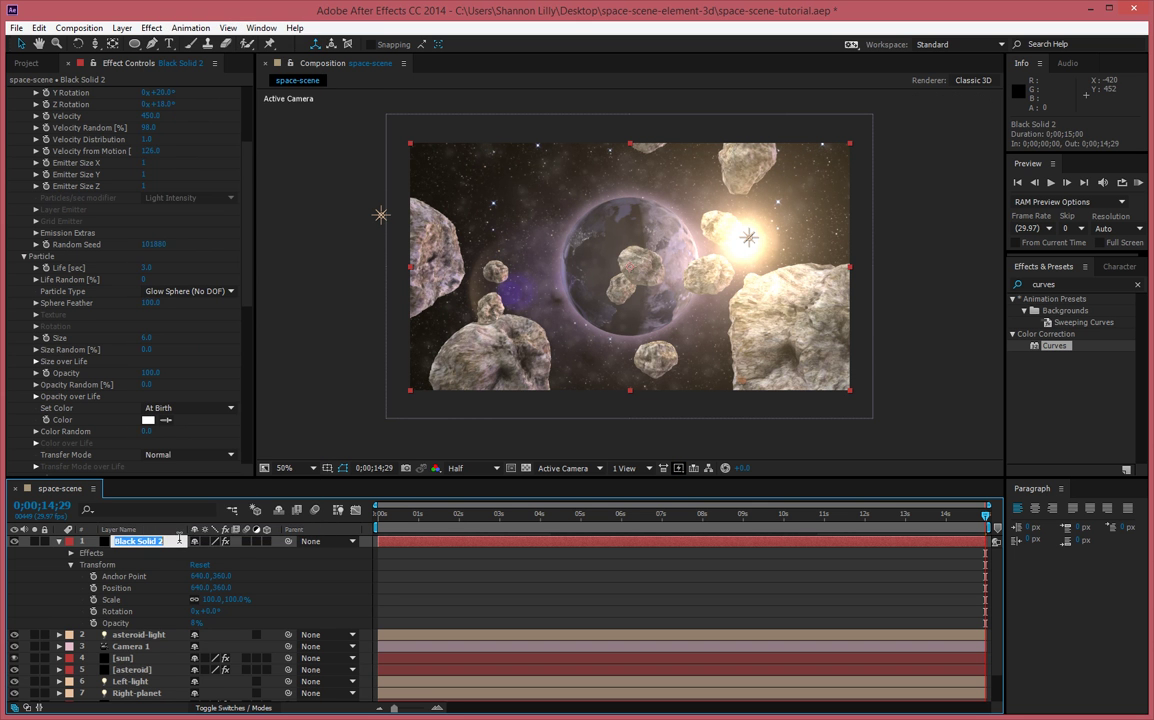
type("dust")
key("Return")
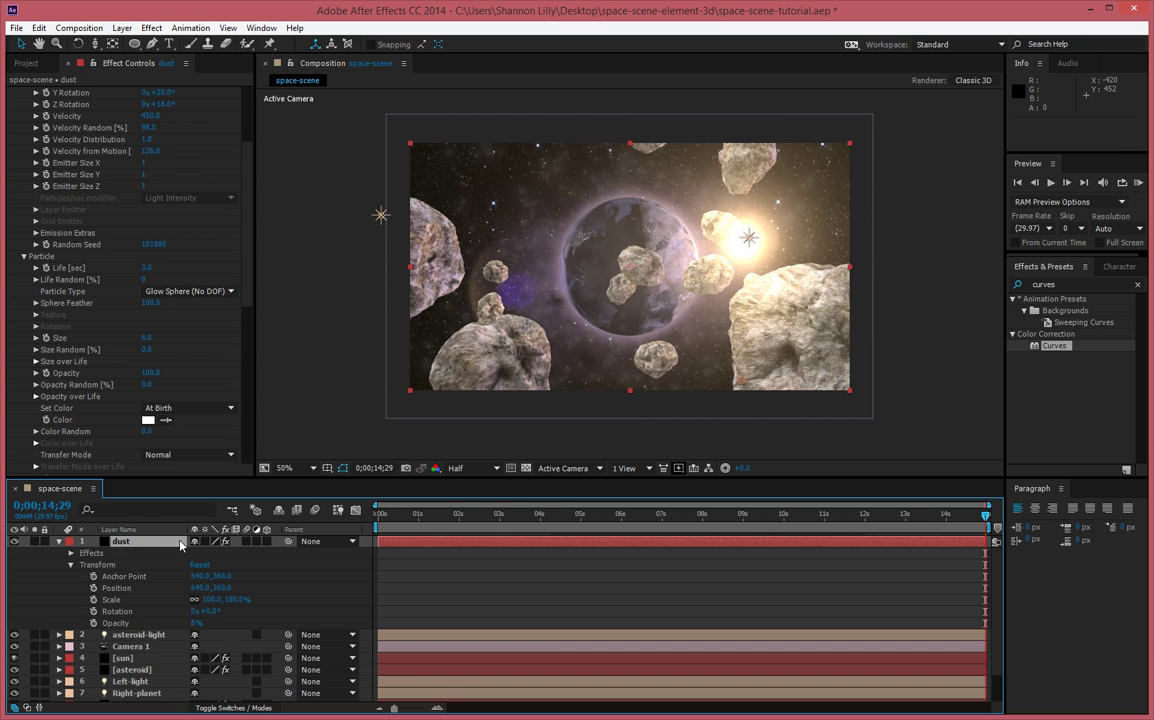
Move the dust layer between the sun and asteroid layers in the stacking order.
left_click_drag(130, 541, 148, 676)
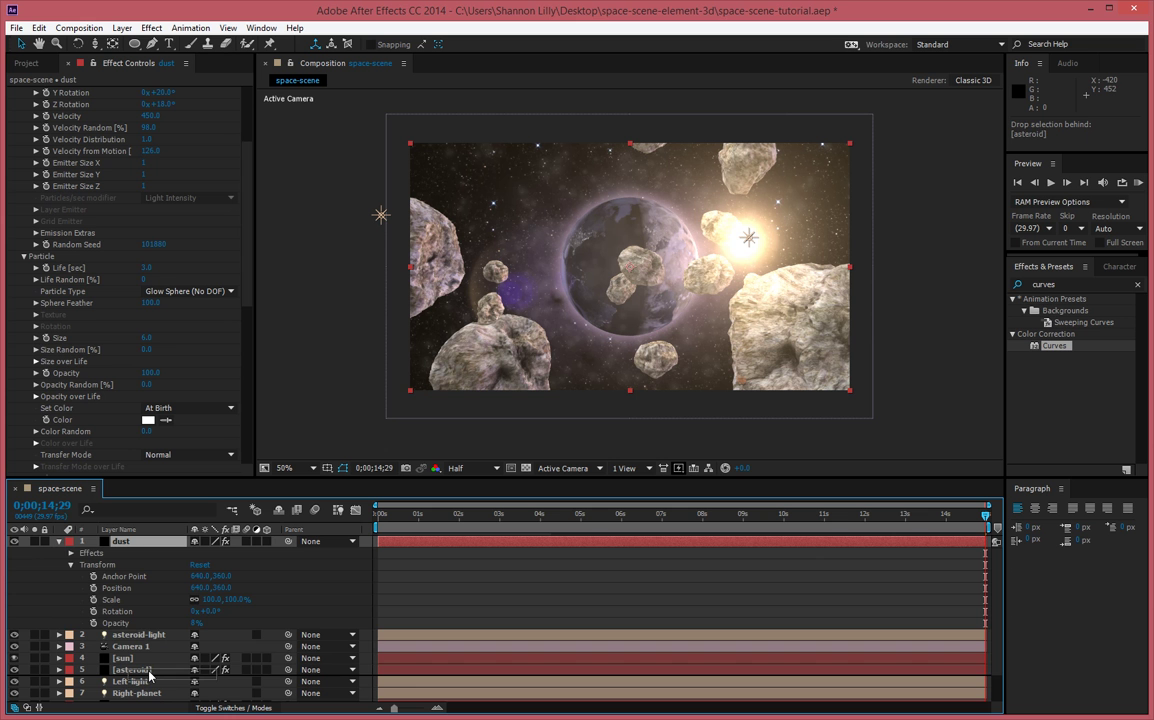
left_click_drag(148, 676, 148, 667)
scroll(137, 589, "down", 1)
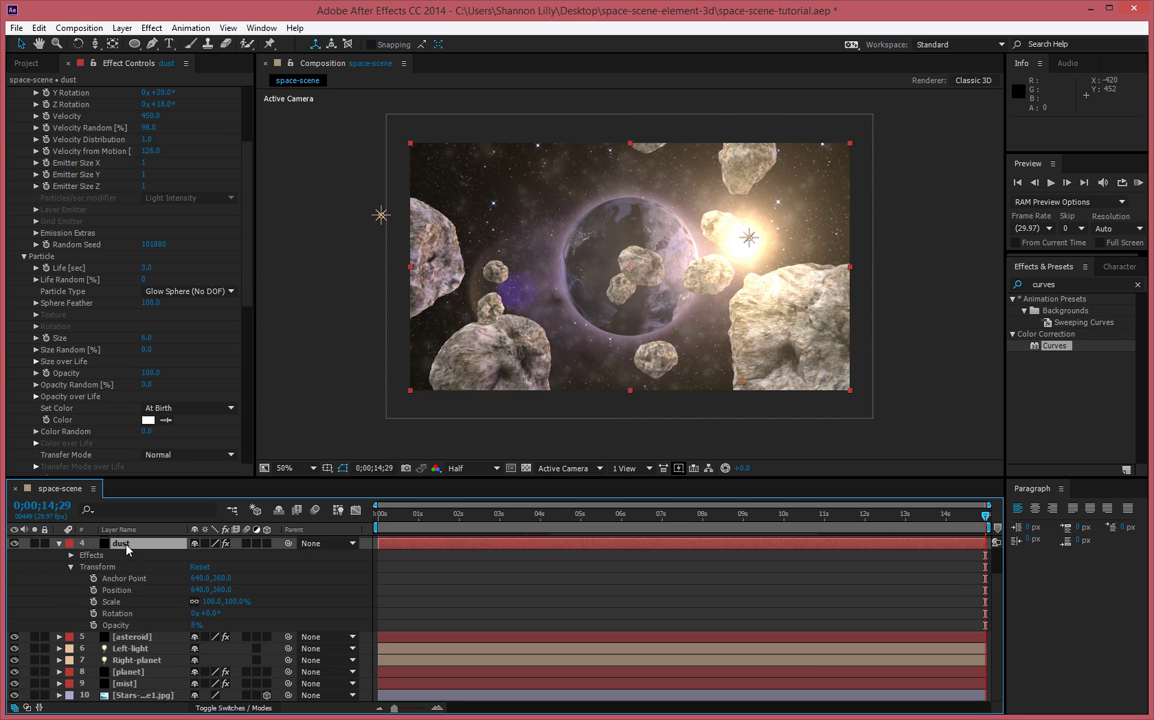
Move the dust layer below the planet layer, directly above mist, and set its opacity to 5%.
left_click_drag(127, 548, 140, 679)
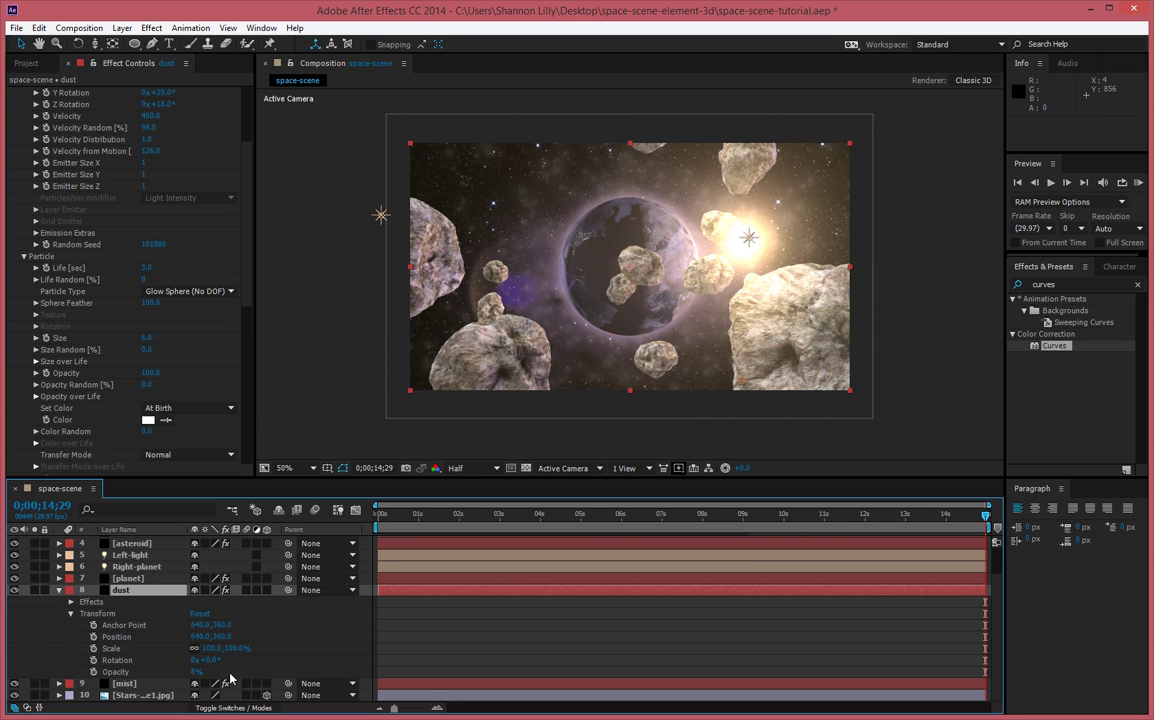
left_click(198, 671)
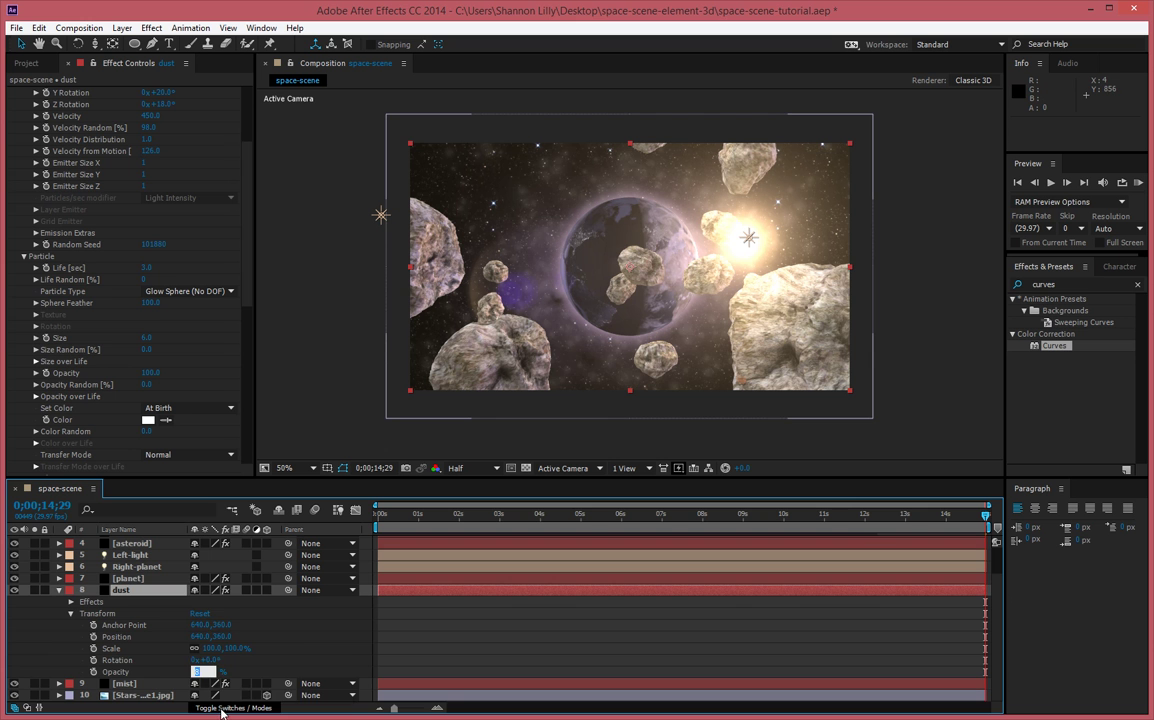
type("5")
key("Tab")
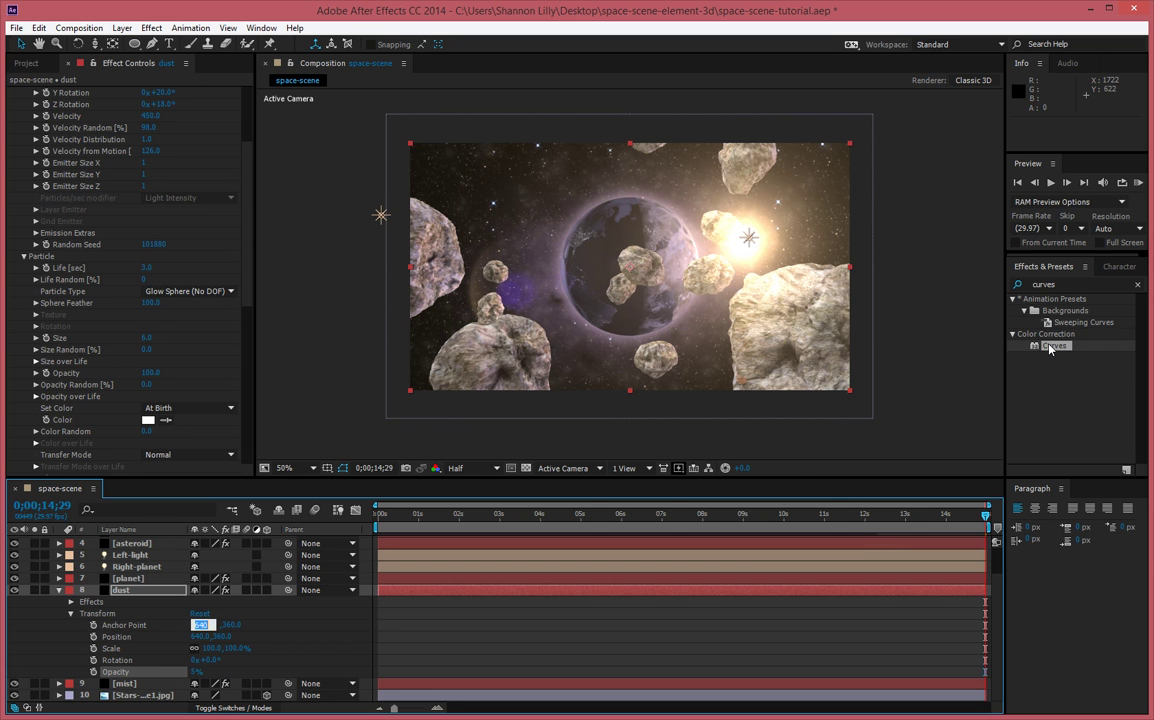
Apply the Curves effect to the dust layer.
left_click_drag(1050, 348, 146, 597)
left_click(185, 216)
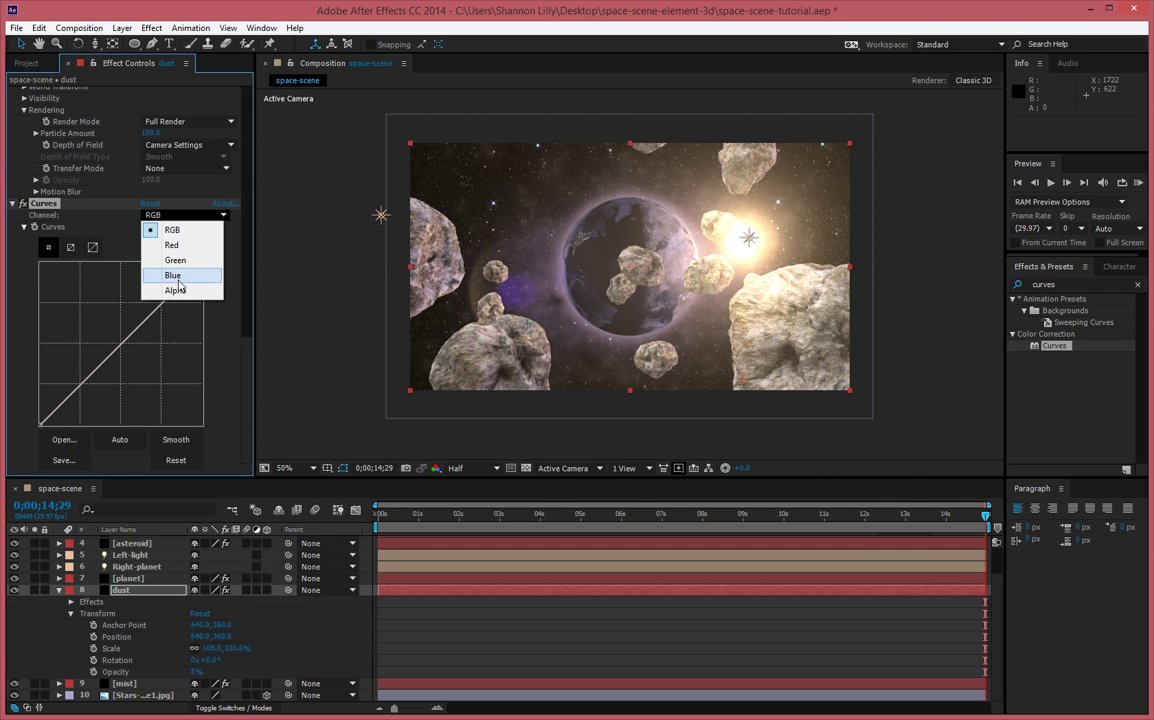
Try raising the dust layer's RGB curve in the shadows and bending its red curve downward, and undo both changes.
left_click_drag(87, 381, 82, 370)
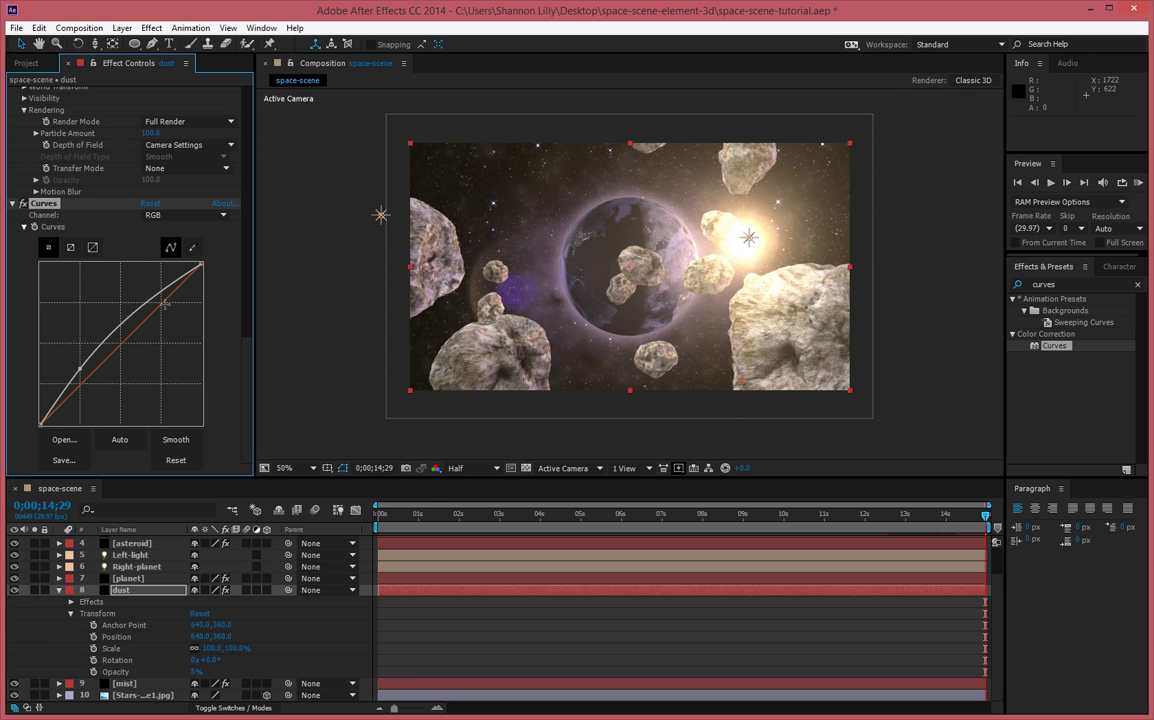
left_click_drag(163, 302, 185, 310)
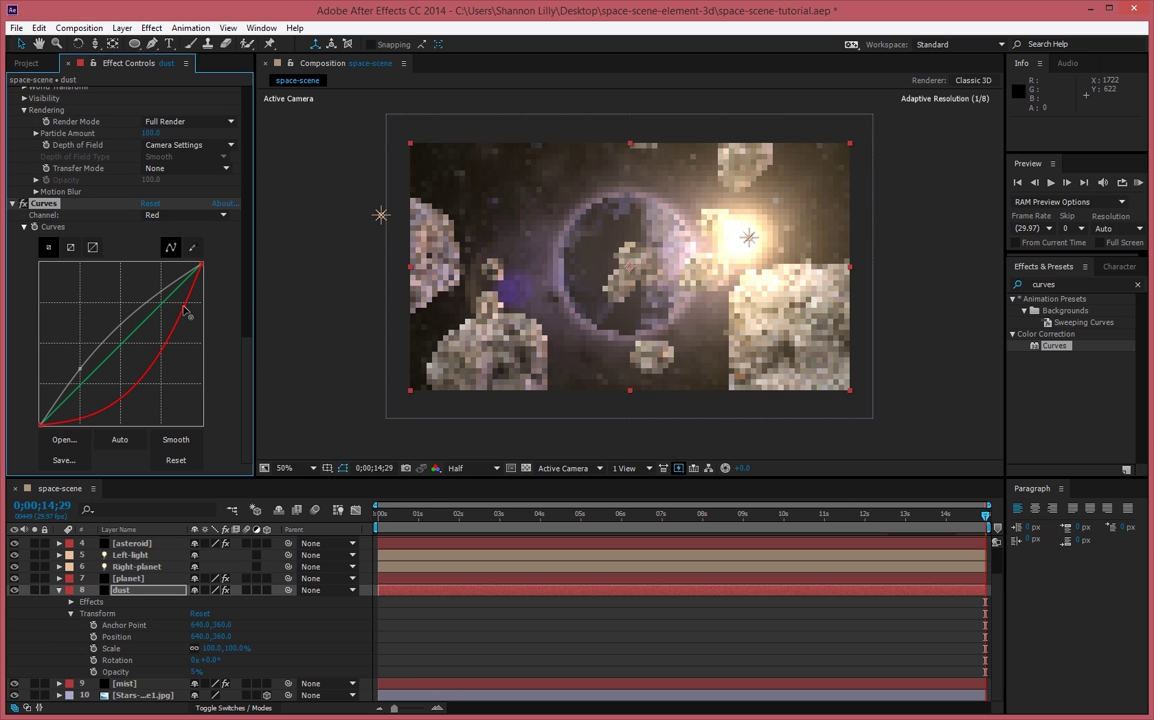
key("ctrl+z")
key("ctrl+z")
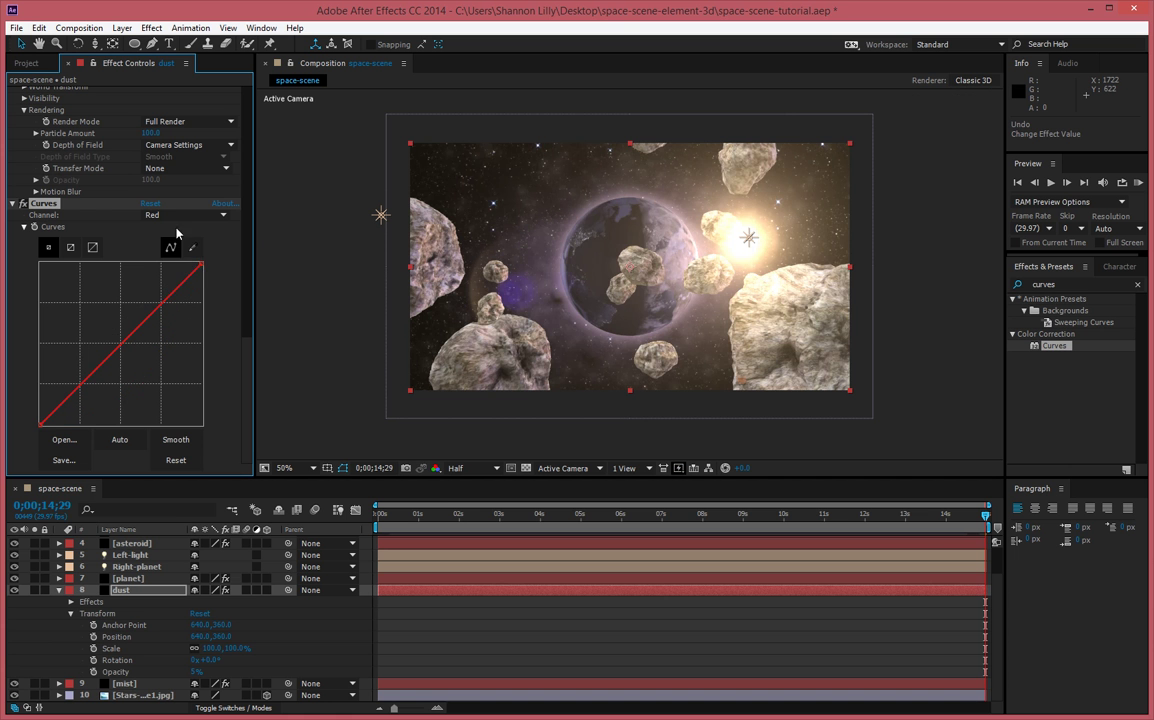
Shape the dust layer's RGB curve by lifting the shadows and pulling the highlights slightly below the diagonal.
left_click(178, 215)
left_click(175, 229)
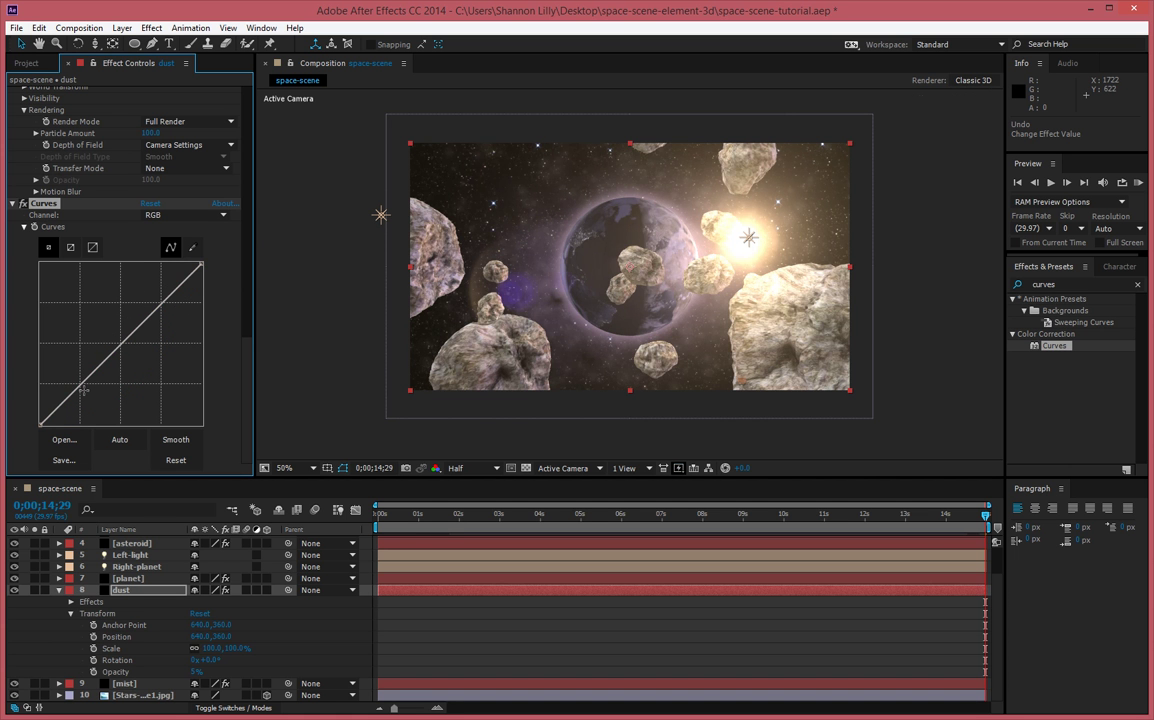
left_click_drag(84, 390, 72, 377)
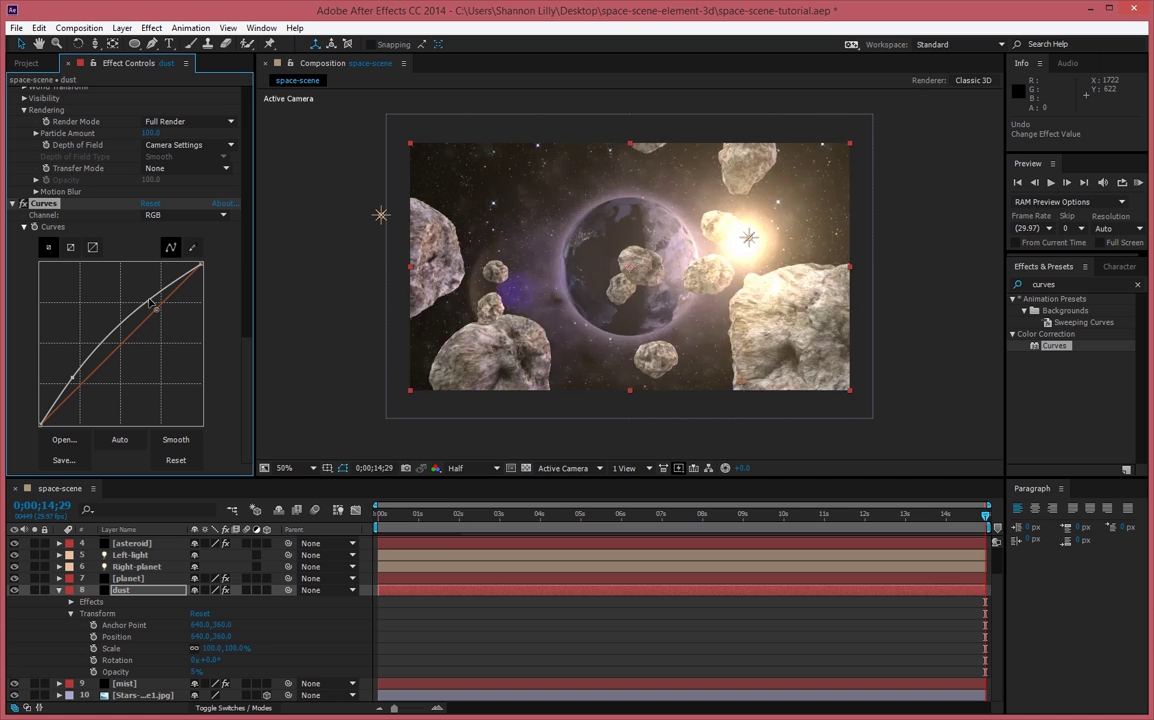
left_click_drag(150, 302, 158, 313)
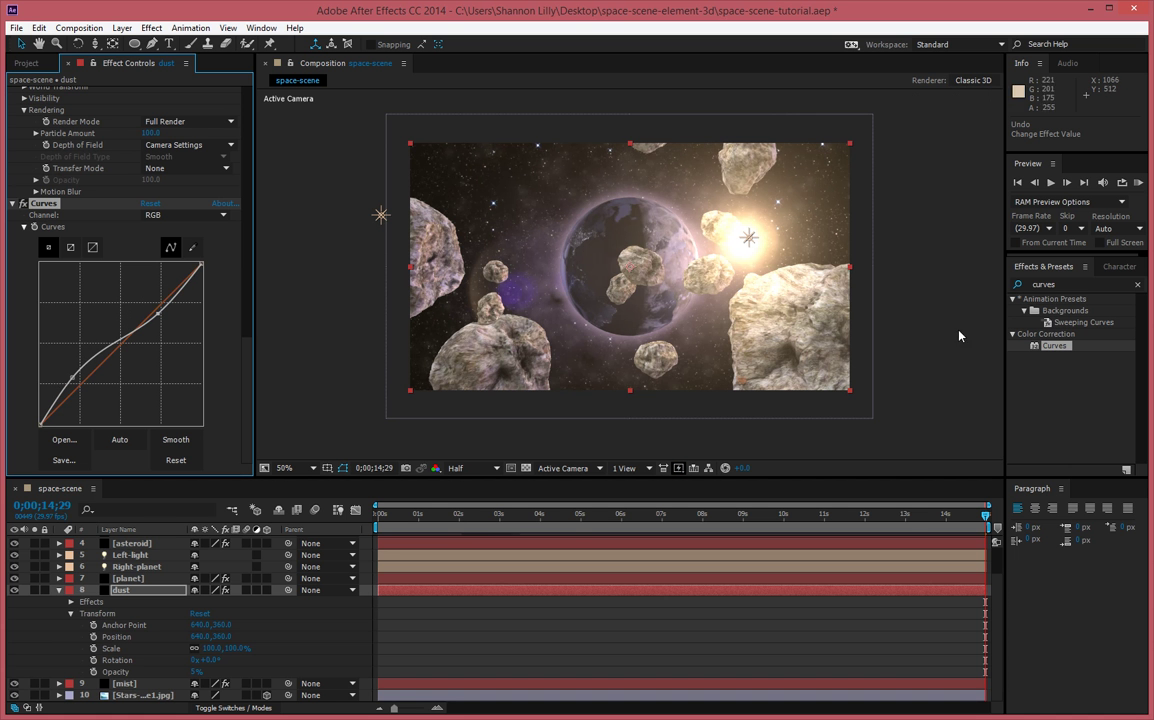
Apply a Tint to the dust layer that maps white to purple D666FF, and raise the layer's opacity to 24%.
left_click(1064, 290)
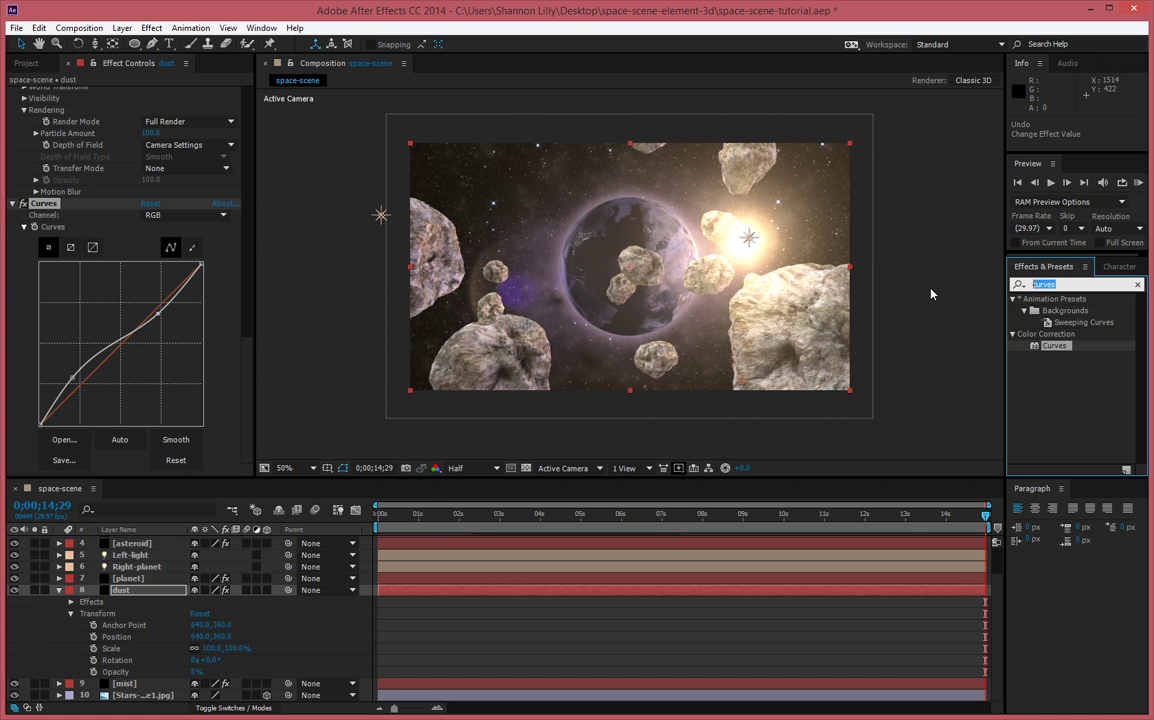
type("tint")
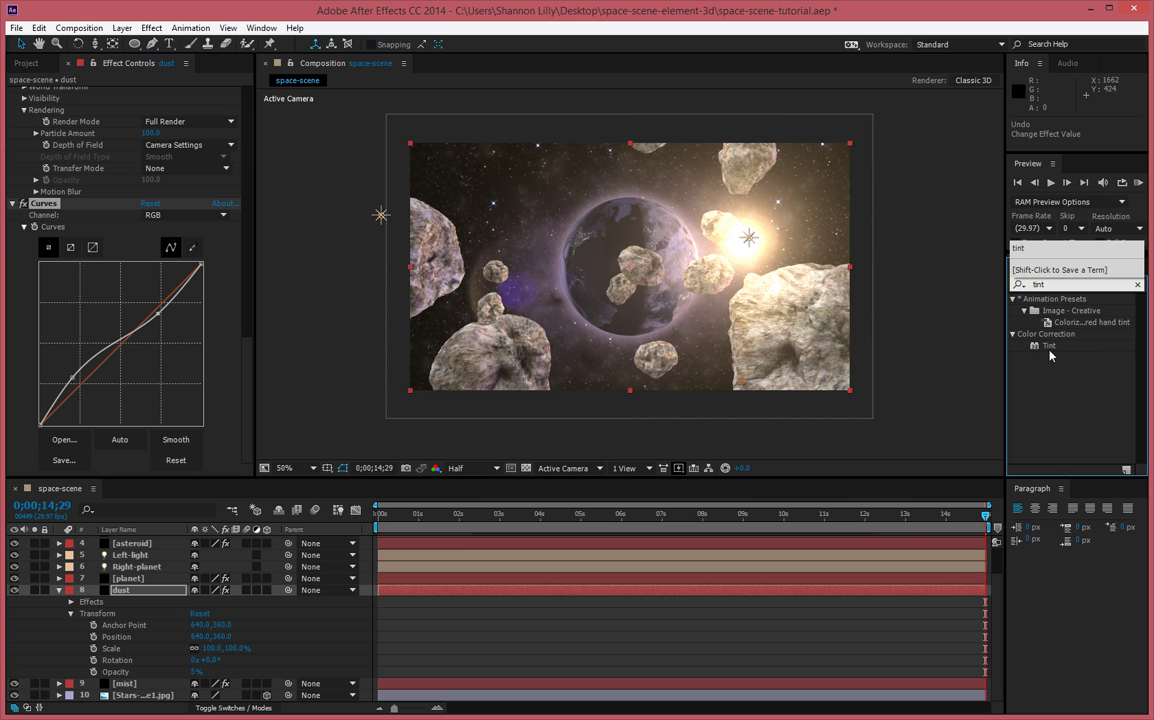
left_click_drag(1050, 355, 148, 596)
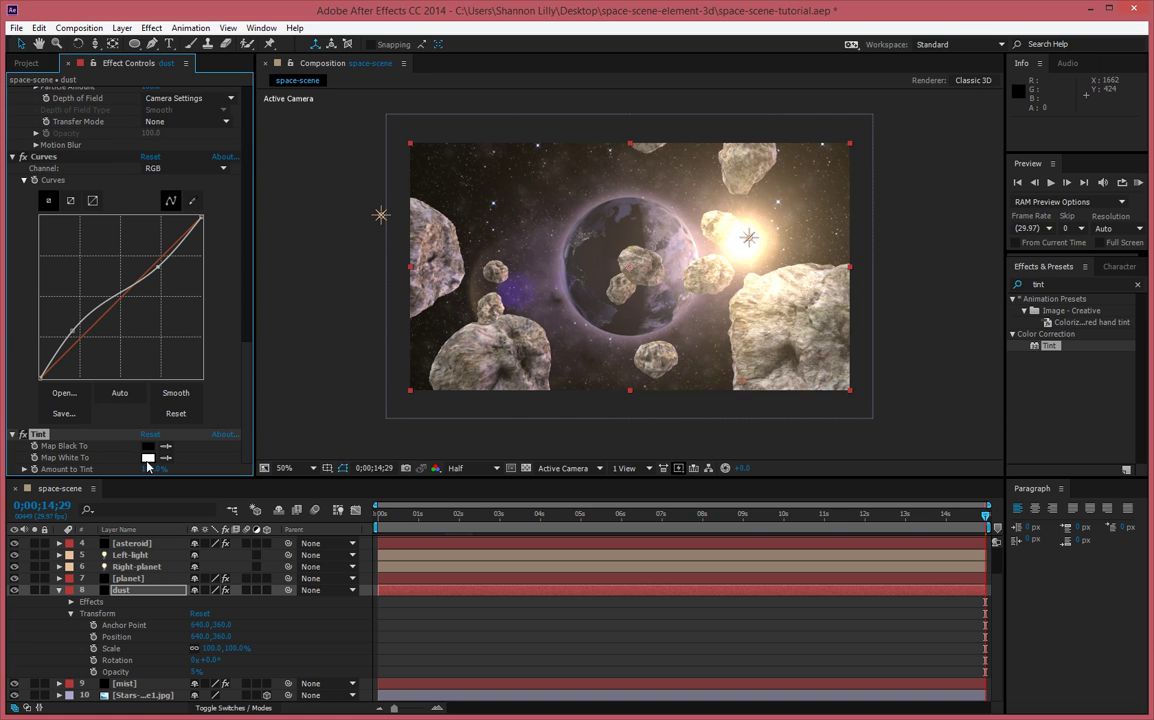
left_click(148, 458)
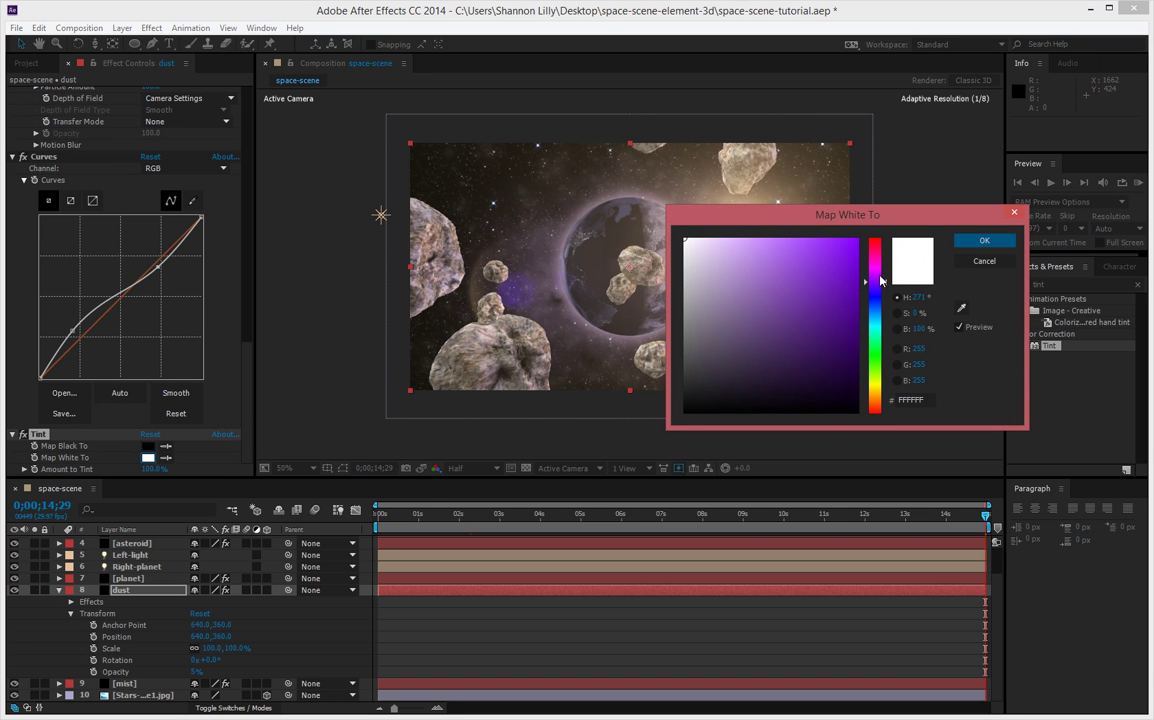
left_click(790, 242)
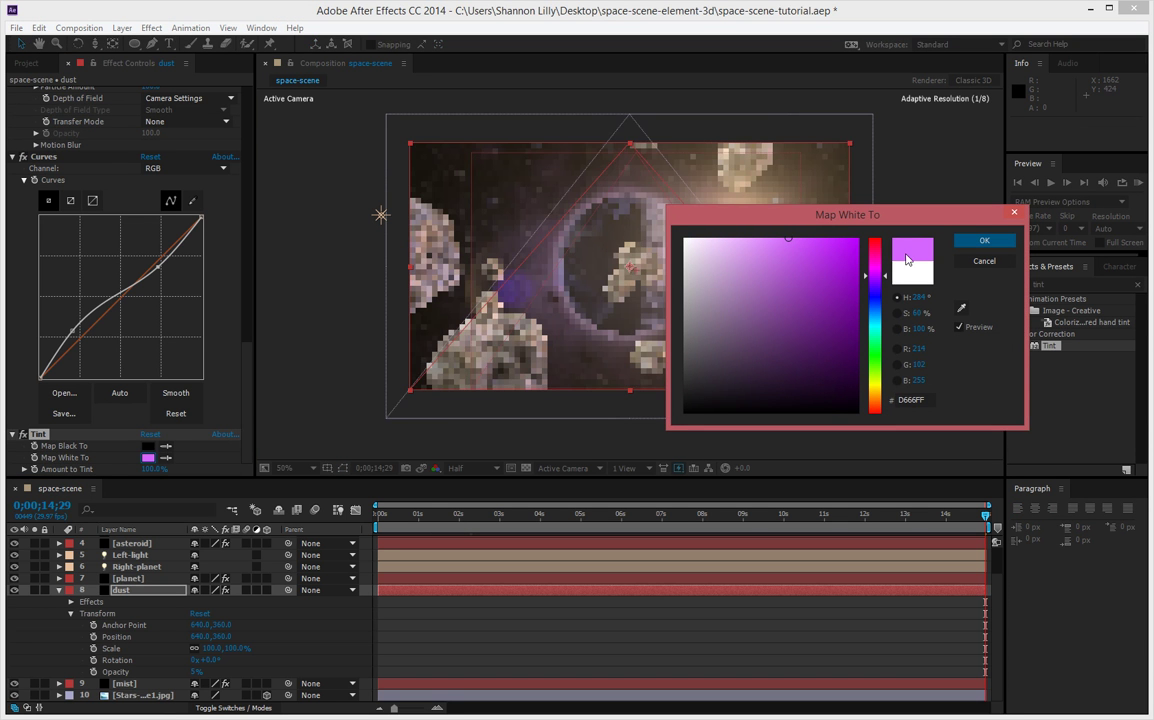
left_click(965, 241)
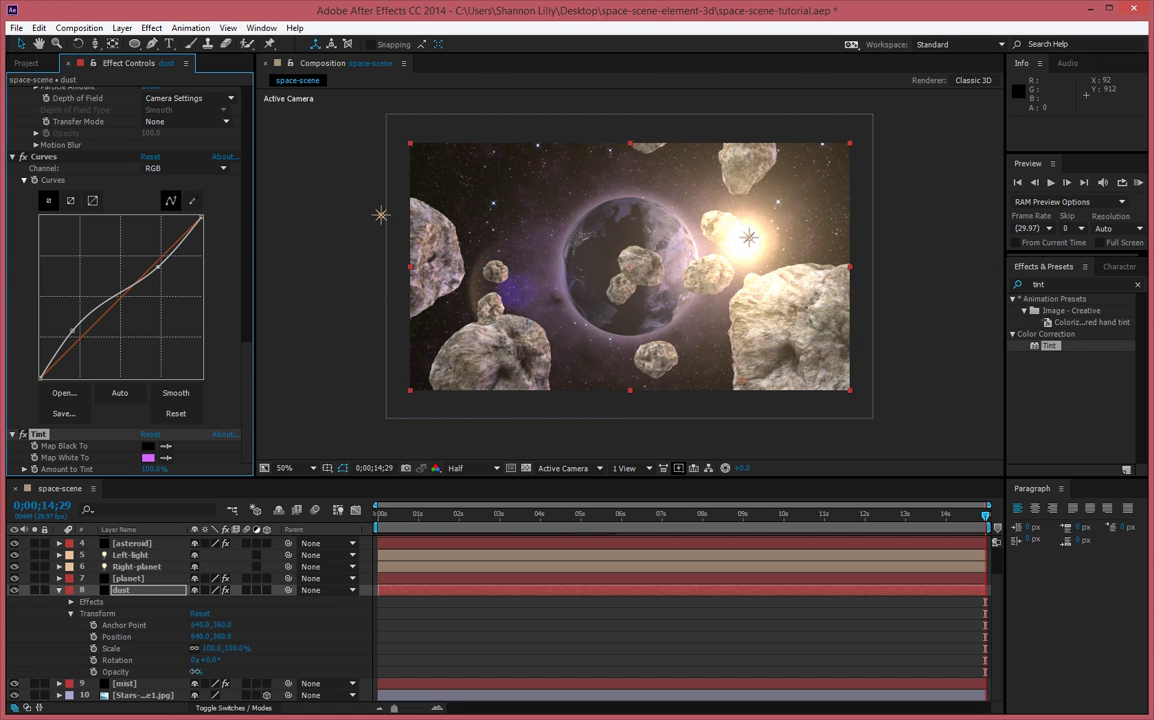
mouse_move(200, 672)
left_mouse_down()
mouse_move(225, 665)
mouse_move(205, 671)
left_mouse_up()
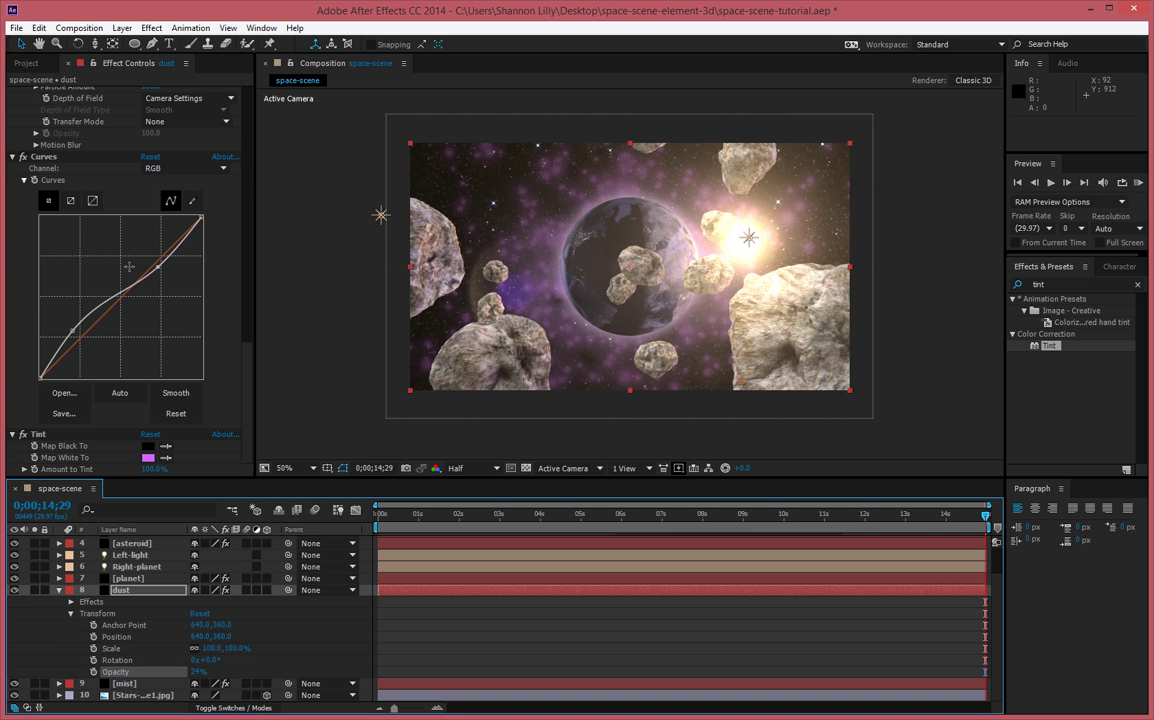
Try a Color Random of 60 on the dust particles and undo it.
scroll(147, 261, "up", 10)
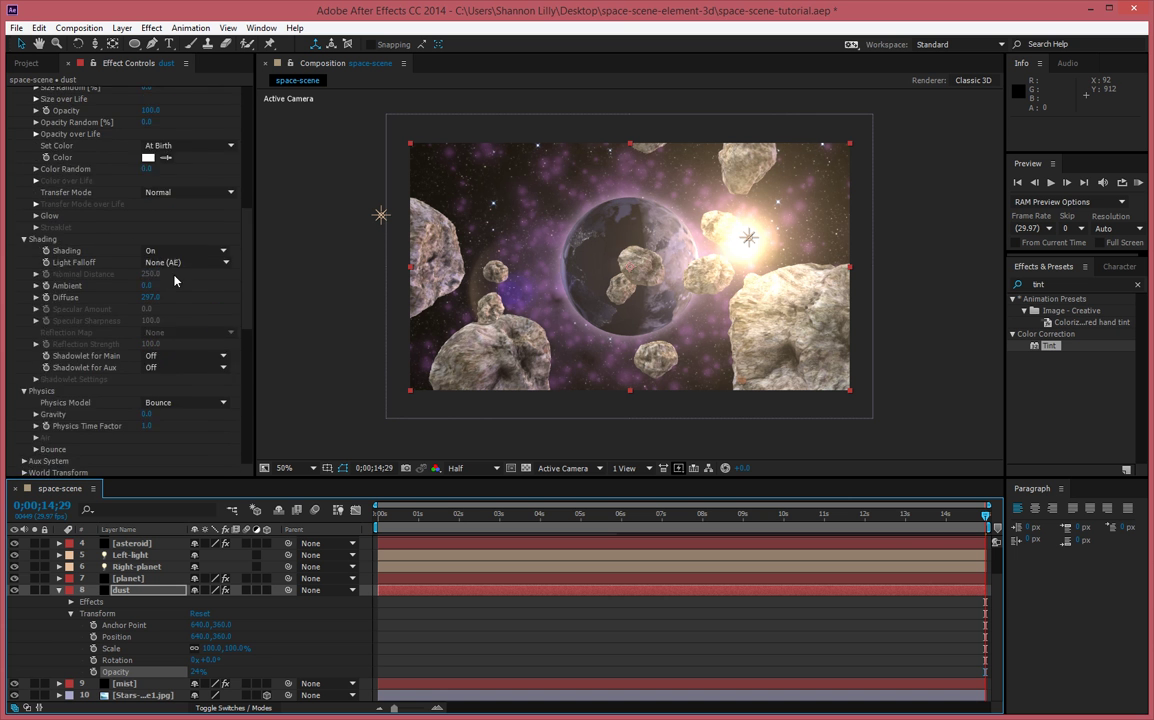
scroll(143, 262, "up", 4)
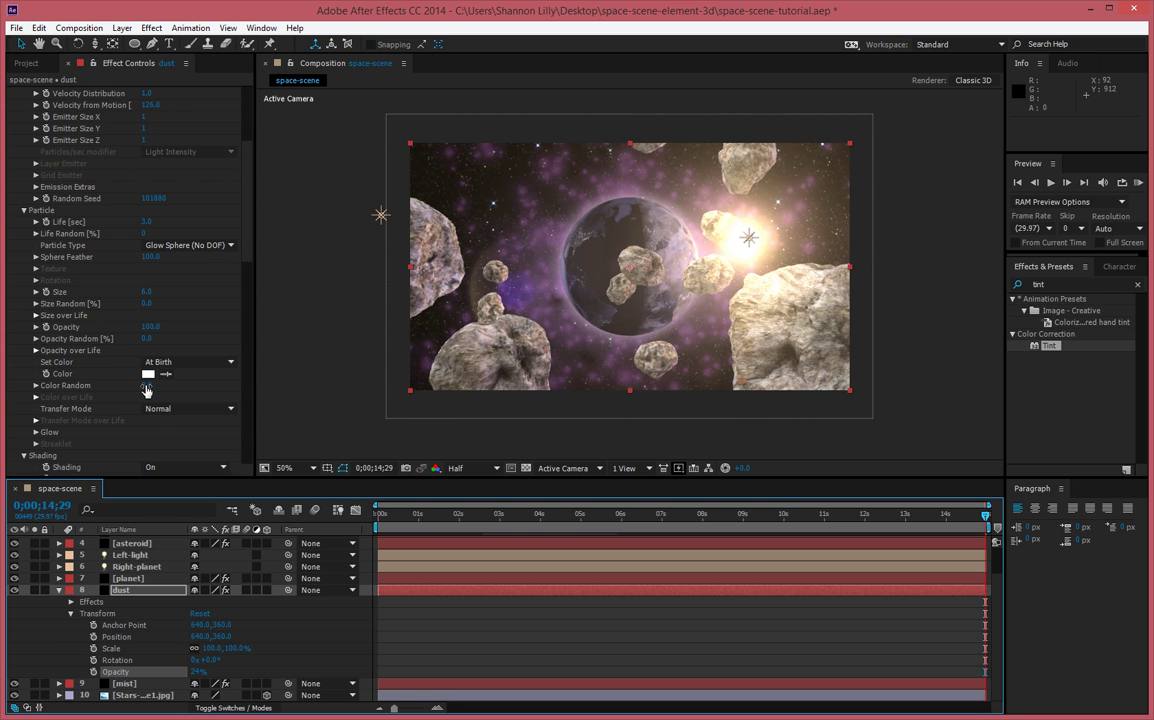
left_click_drag(147, 385, 157, 384)
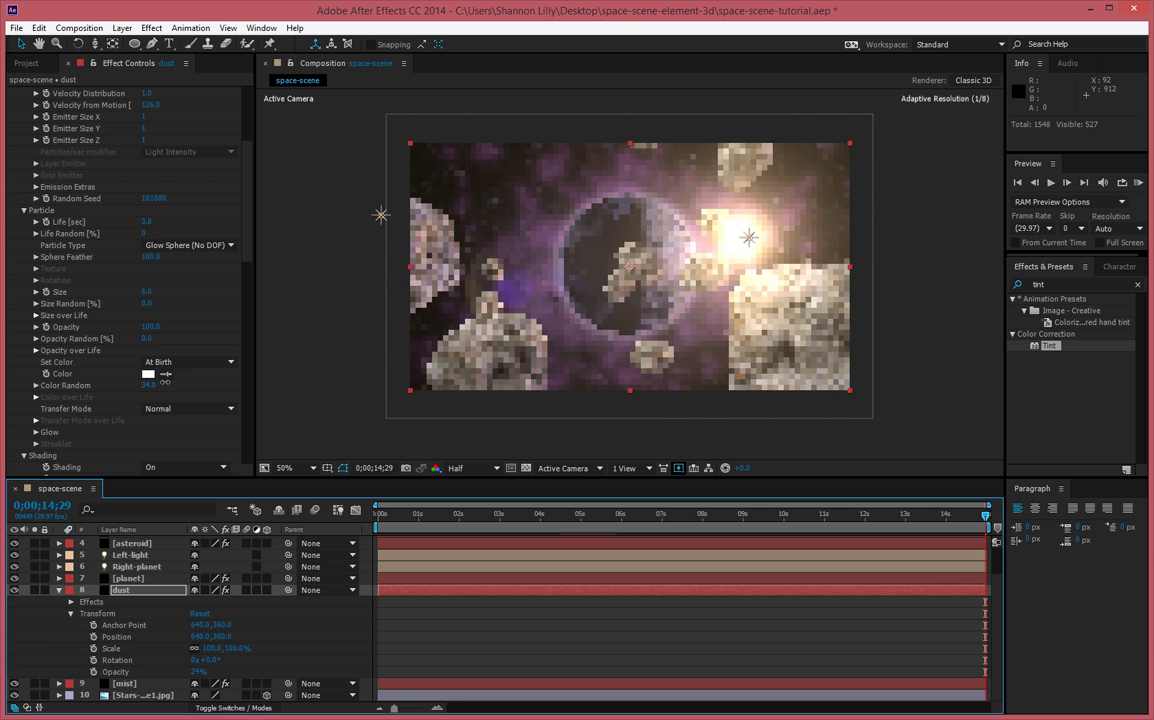
scroll(181, 382, "up", 3)
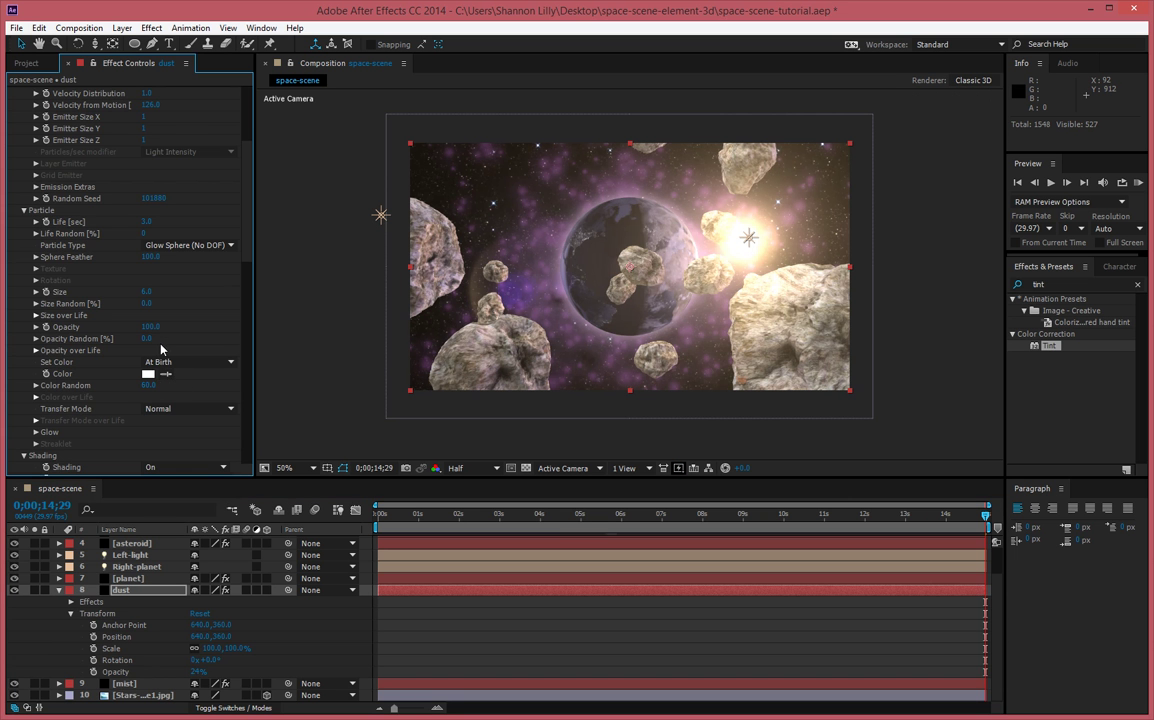
scroll(183, 368, "down", 1)
key("ctrl+z")
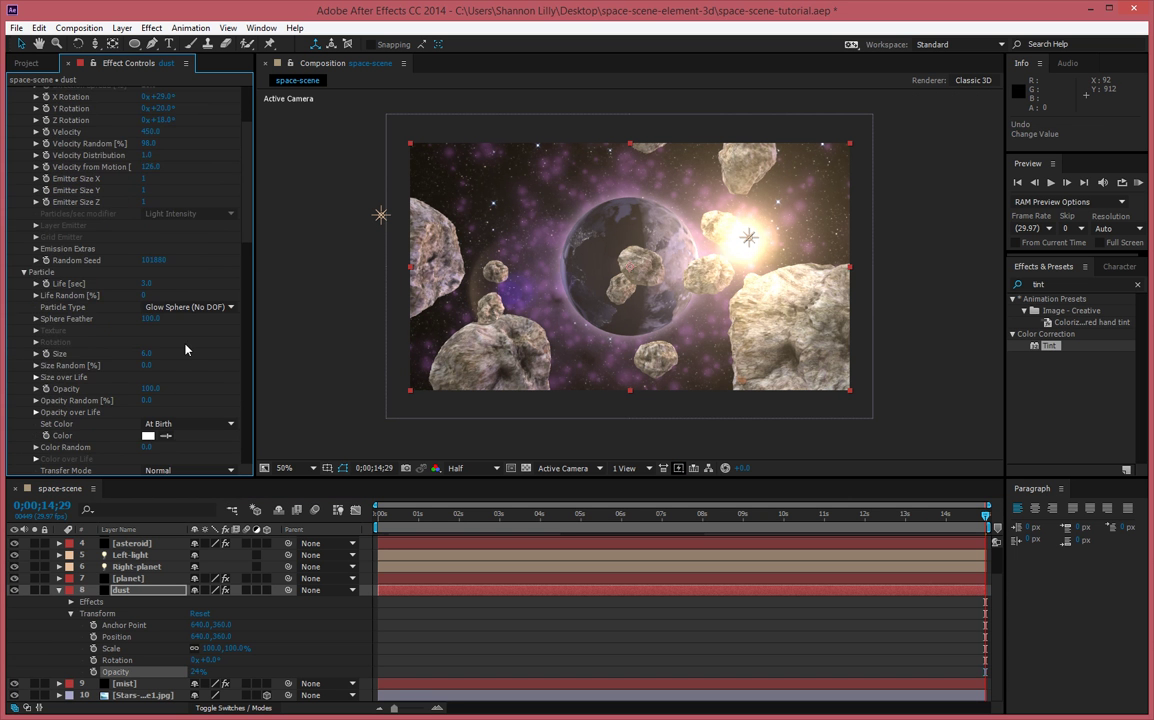
Set the dust emitter to 100 particles per second with a velocity of 900, and scrub the timeline to check the particles.
scroll(178, 311, "up", 3)
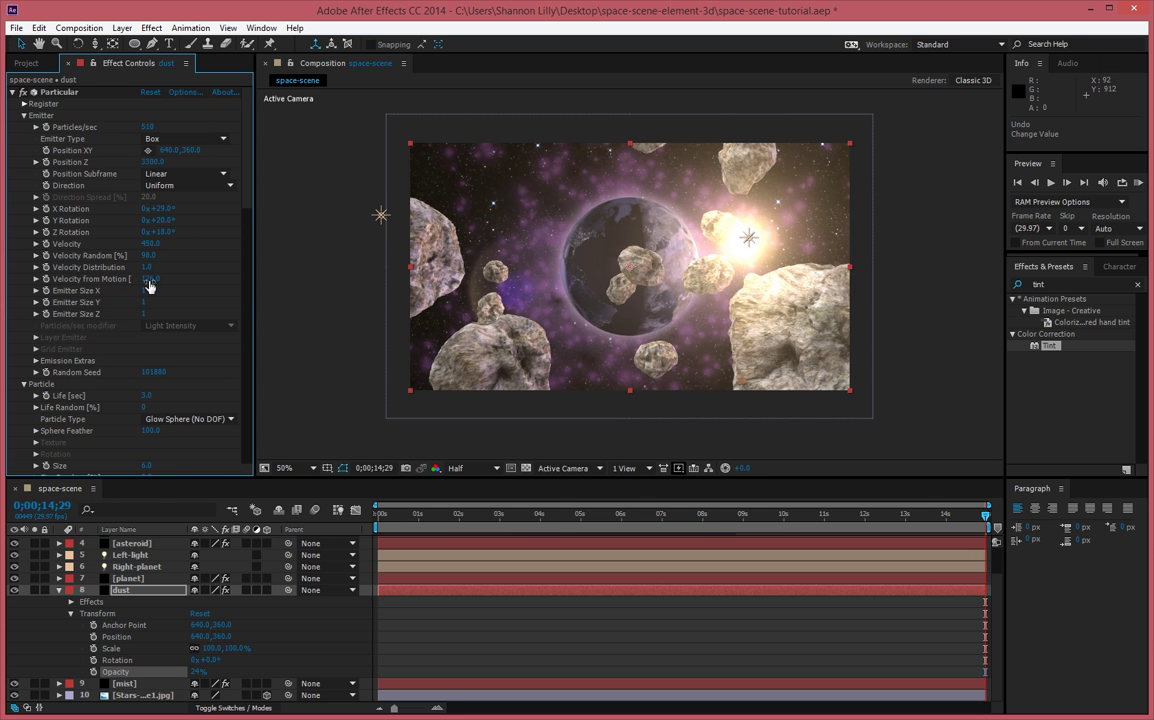
left_click(143, 126)
left_click_drag(143, 126, 115, 126)
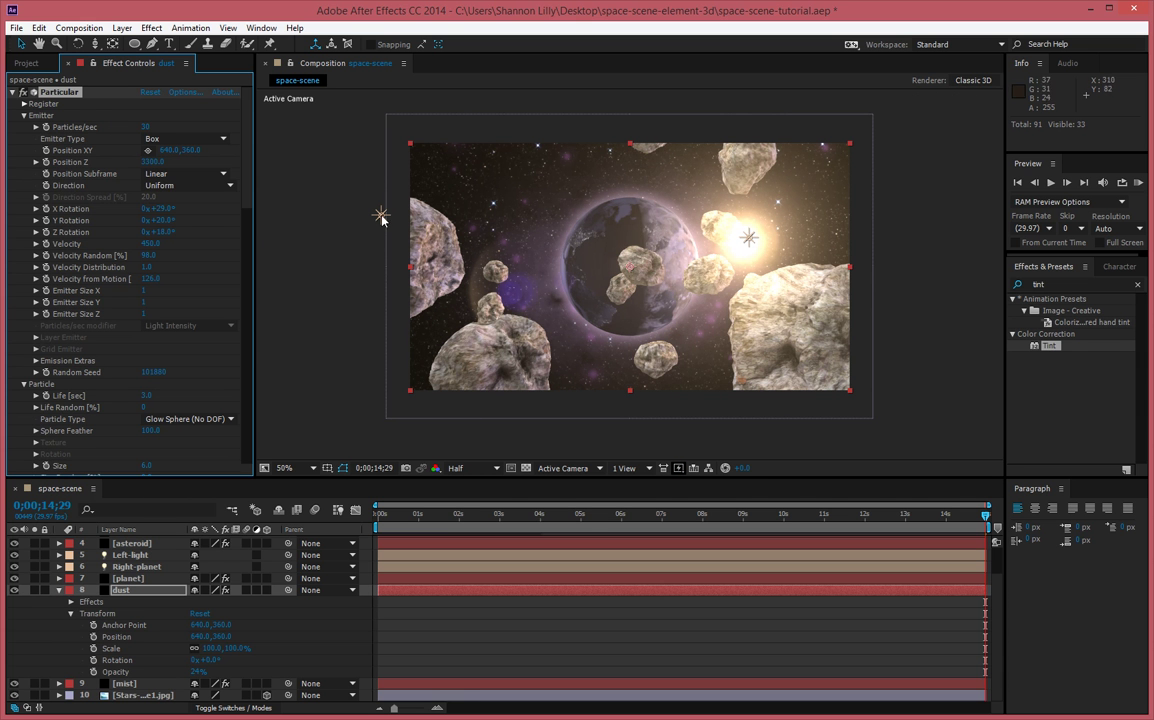
left_click(143, 128)
type("100")
key("Tab")
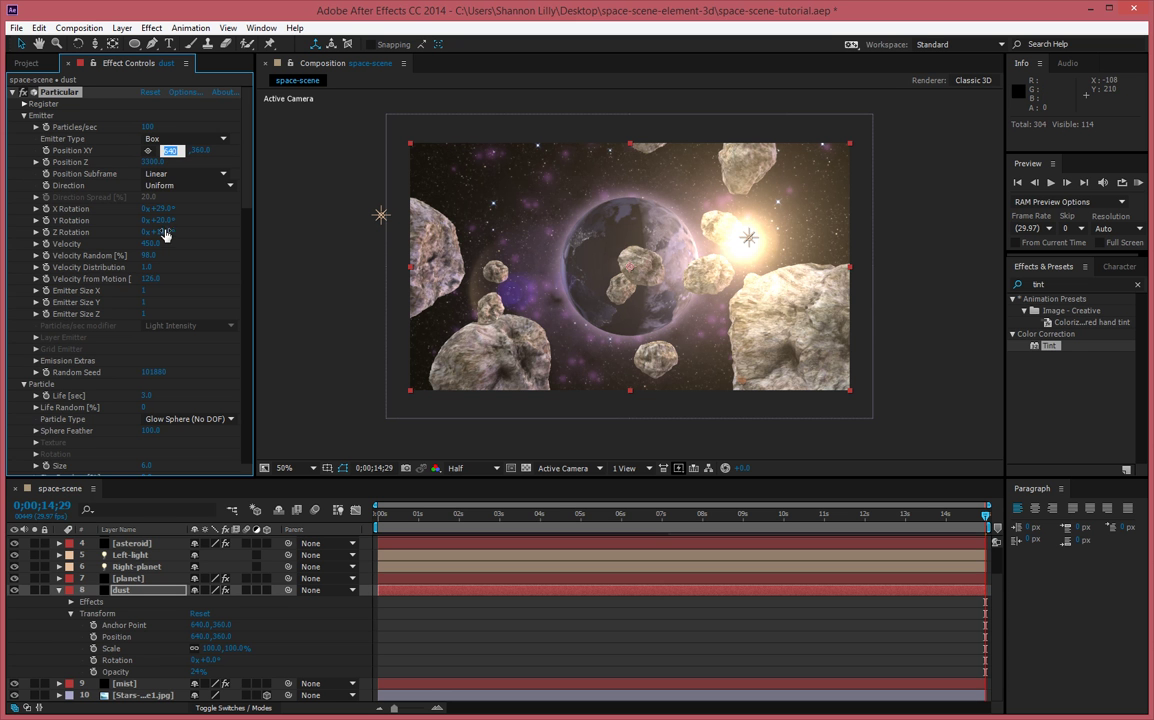
key("Return")
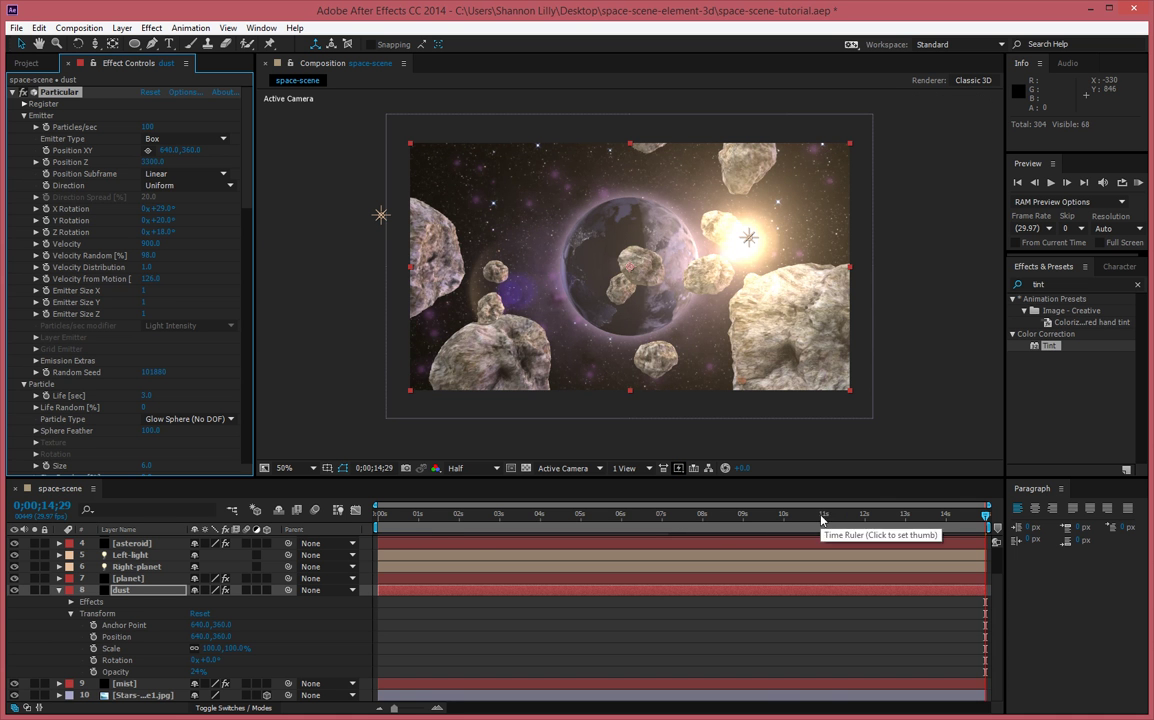
left_click(787, 517)
left_click_drag(768, 520, 911, 518)
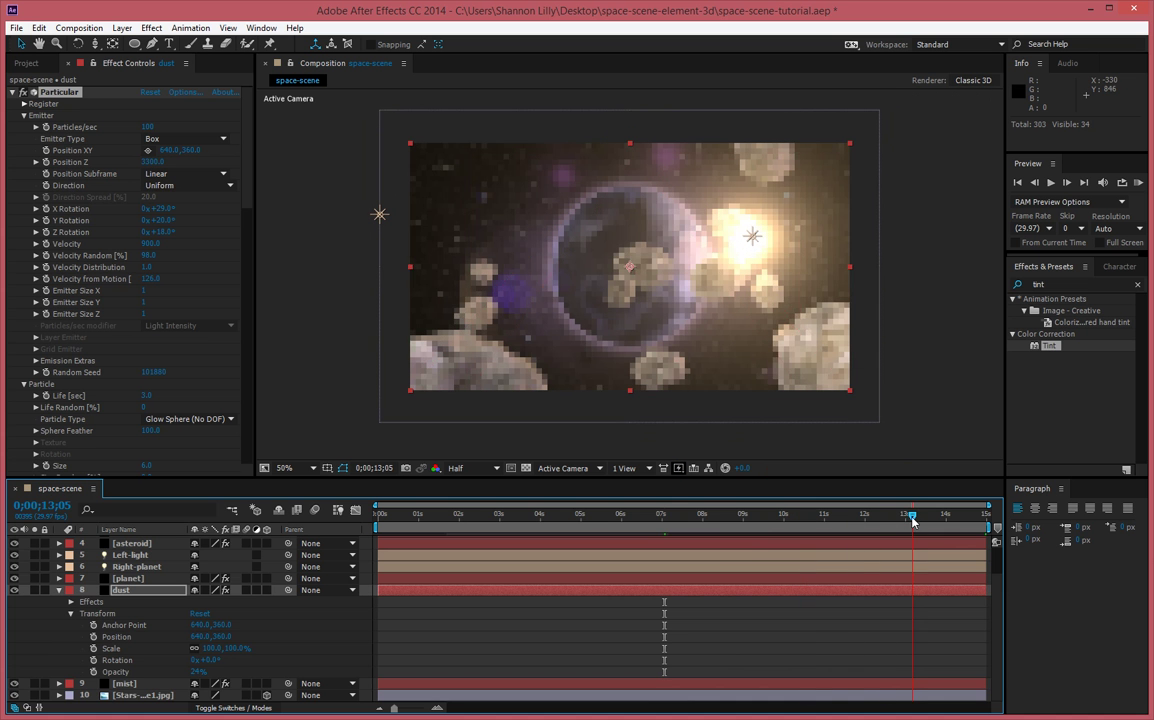
Collapse the dust layer's properties and add a new adjustment layer at the top of the composition.
left_click(58, 590)
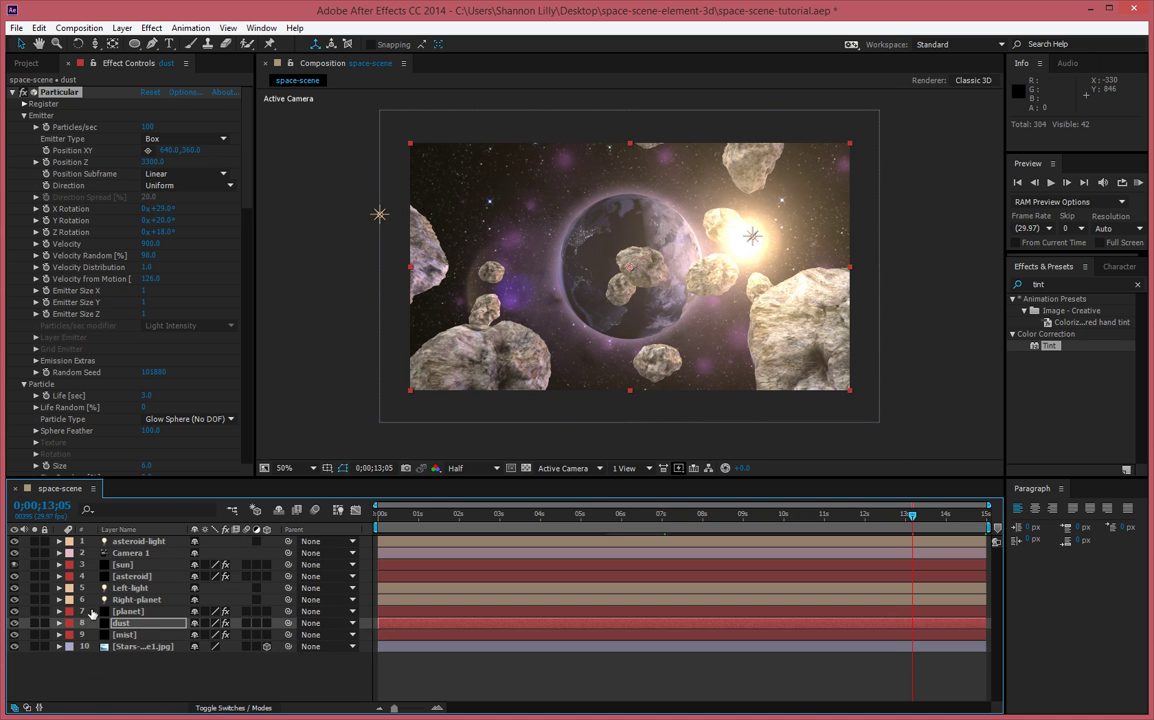
left_click(136, 668)
right_click(160, 670)
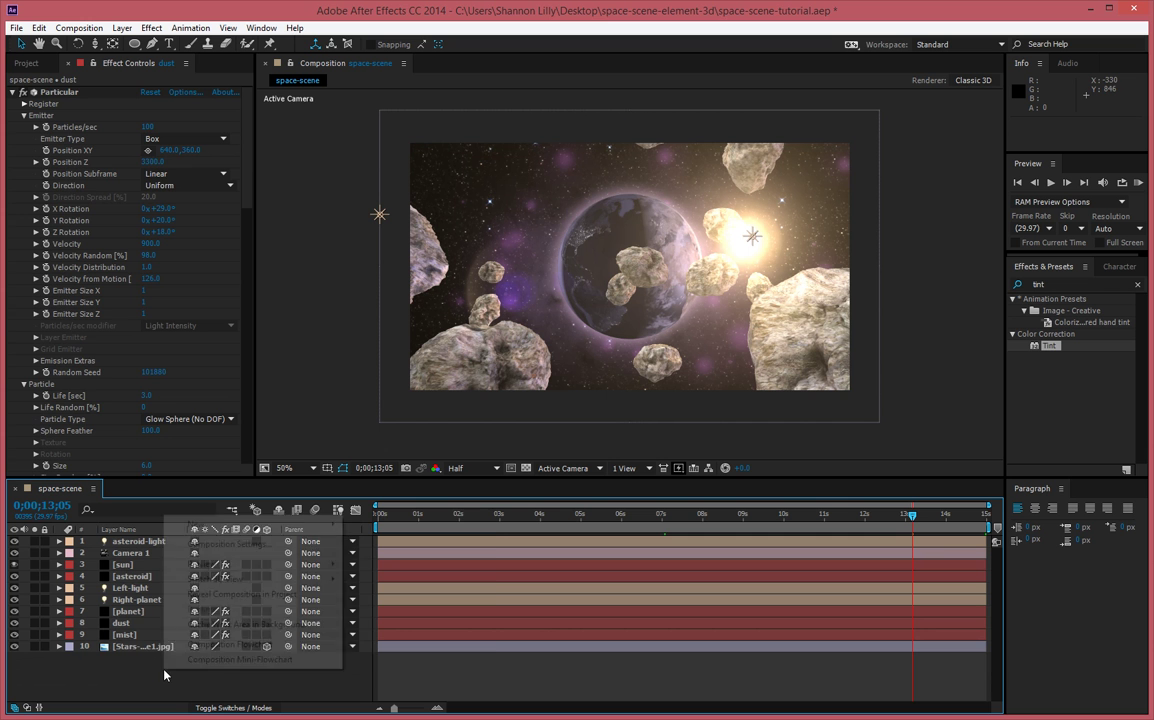
mouse_move(300, 524)
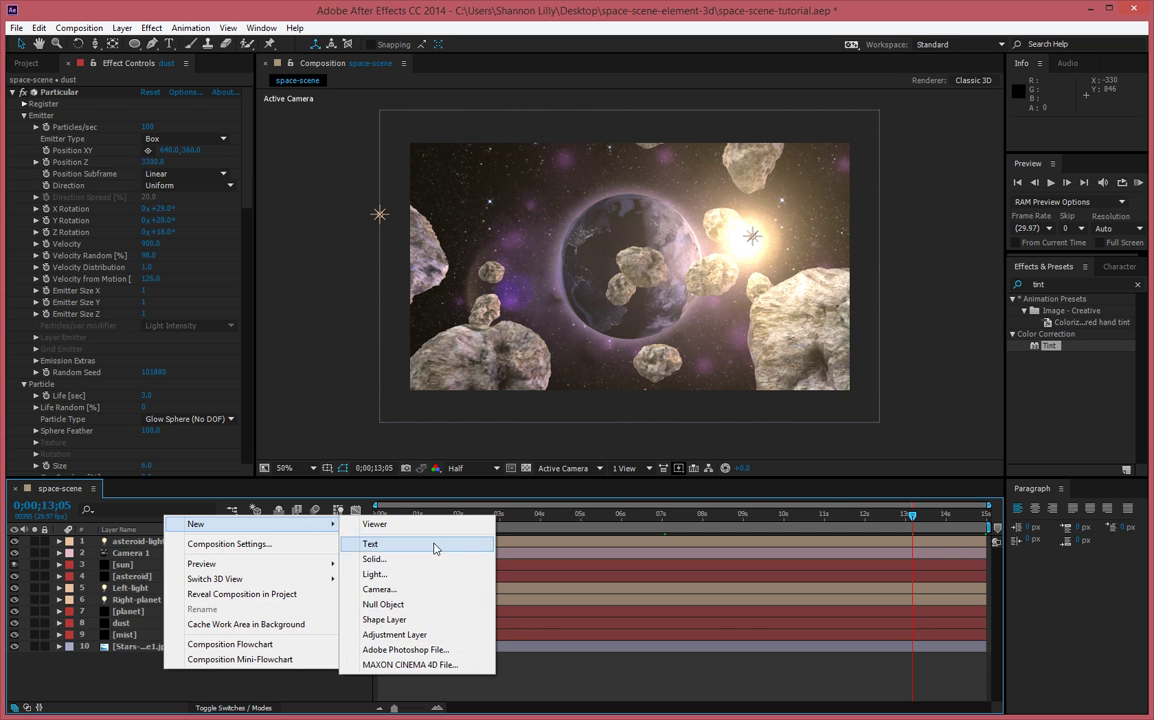
left_click(395, 634)
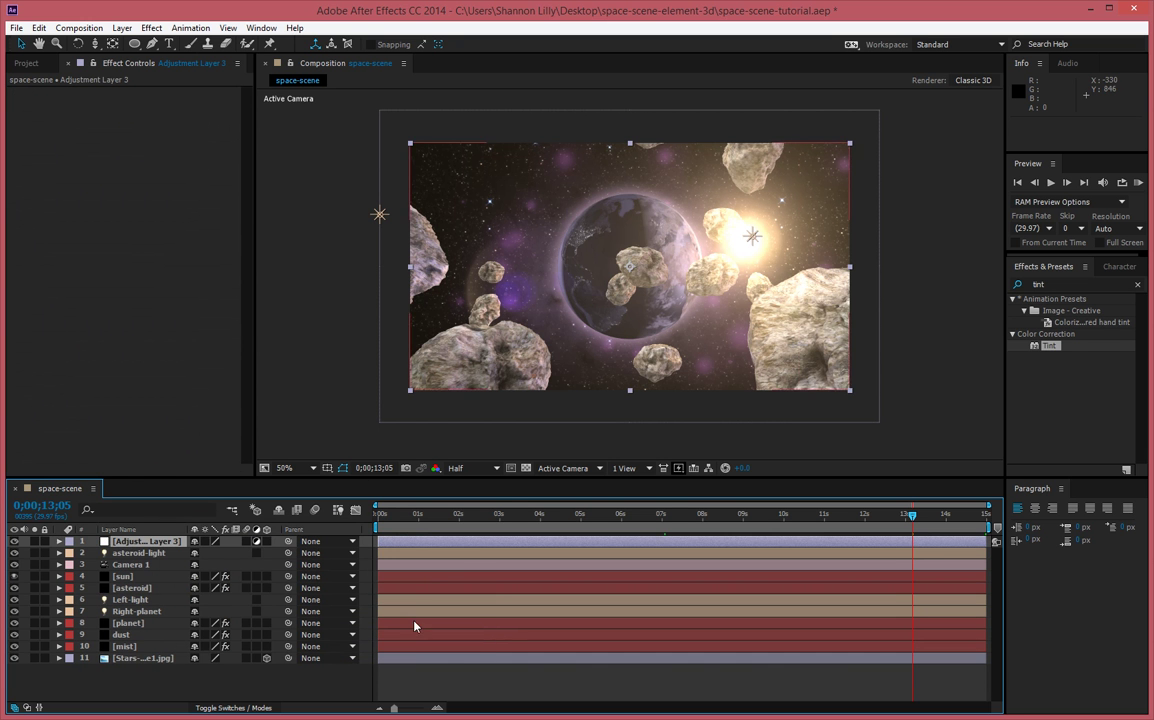
Apply the Curves effect to the new adjustment layer and pull the lower part of its RGB curve down to darken the shadows.
left_click(152, 28)
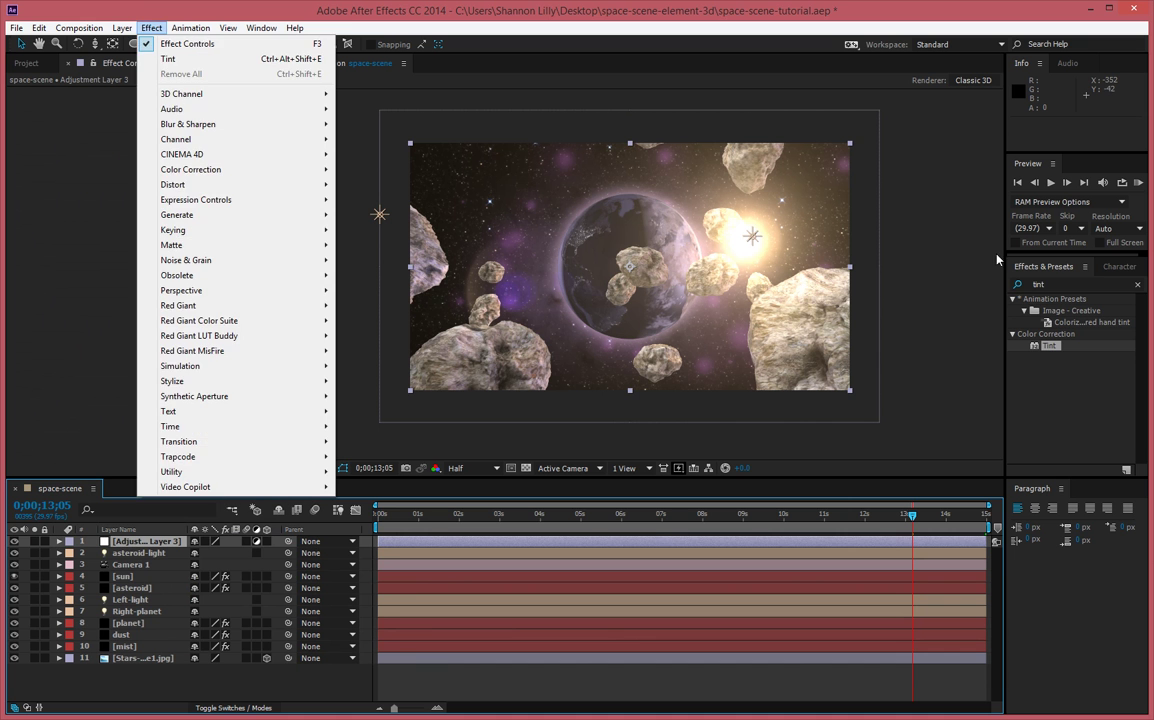
left_click(997, 262)
left_click(1023, 288)
left_click_drag(1047, 285, 1013, 286)
type("curves")
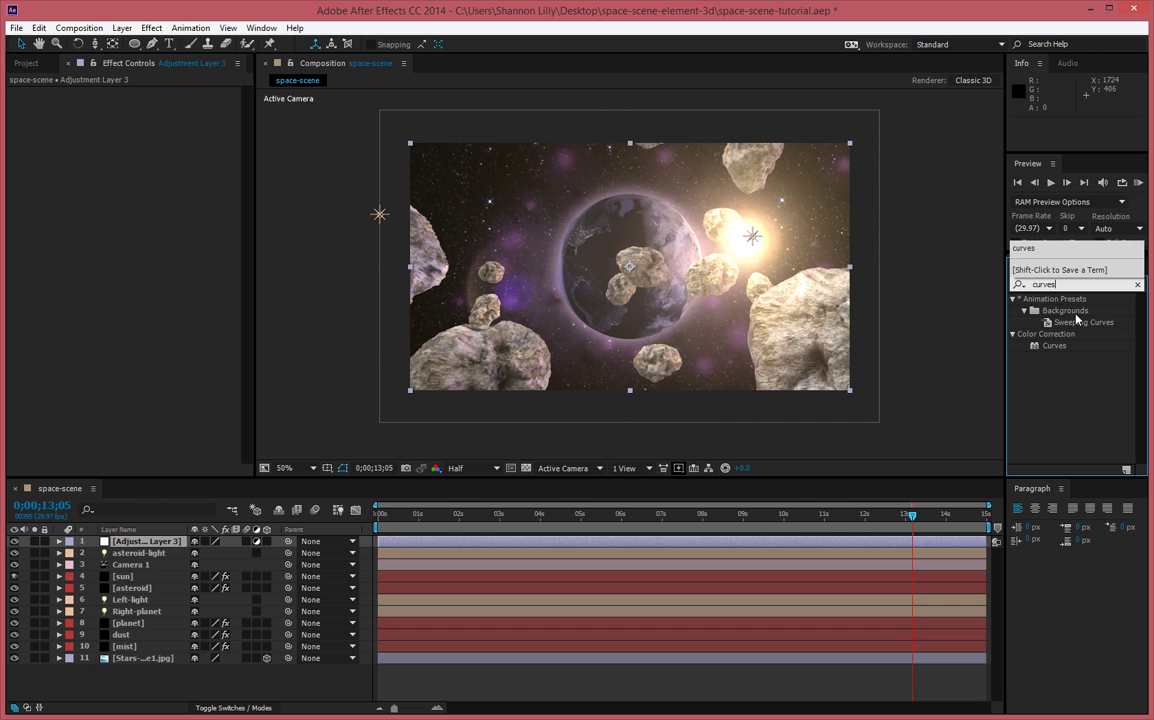
left_click_drag(1054, 345, 167, 549)
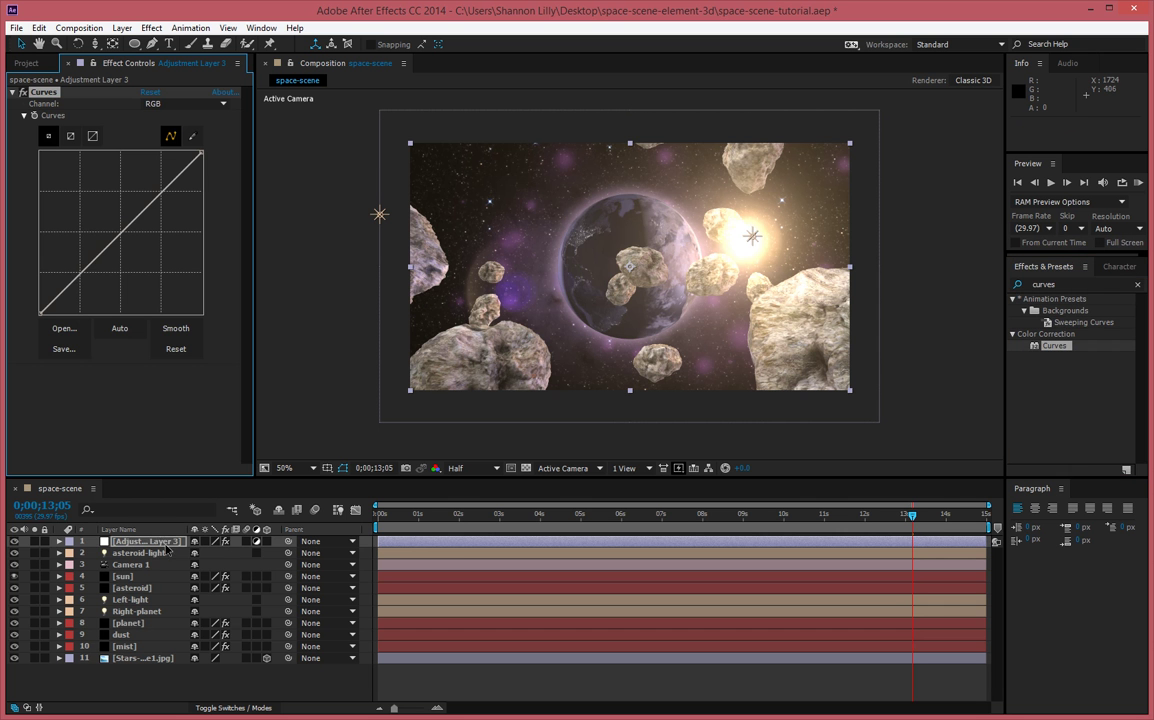
left_click_drag(91, 267, 103, 265)
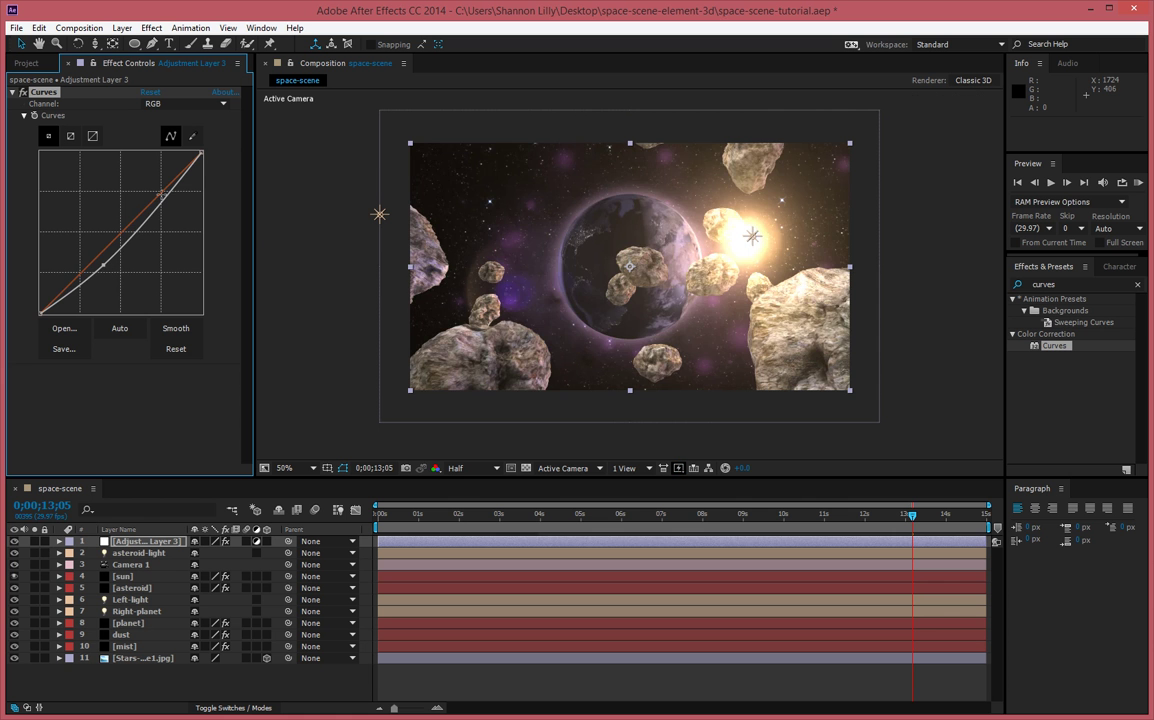
Raise the upper part of the Red channel's curve slightly, and search the effects for tint.
left_click_drag(161, 194, 152, 195)
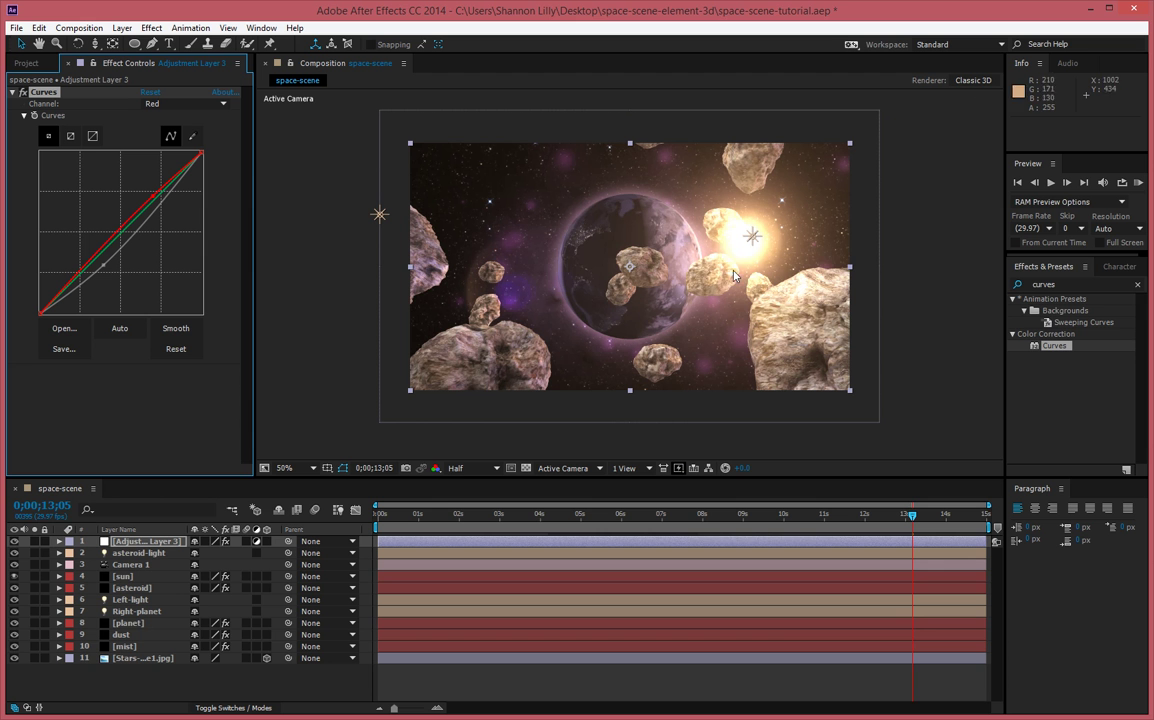
left_click(1094, 285)
type("tint")
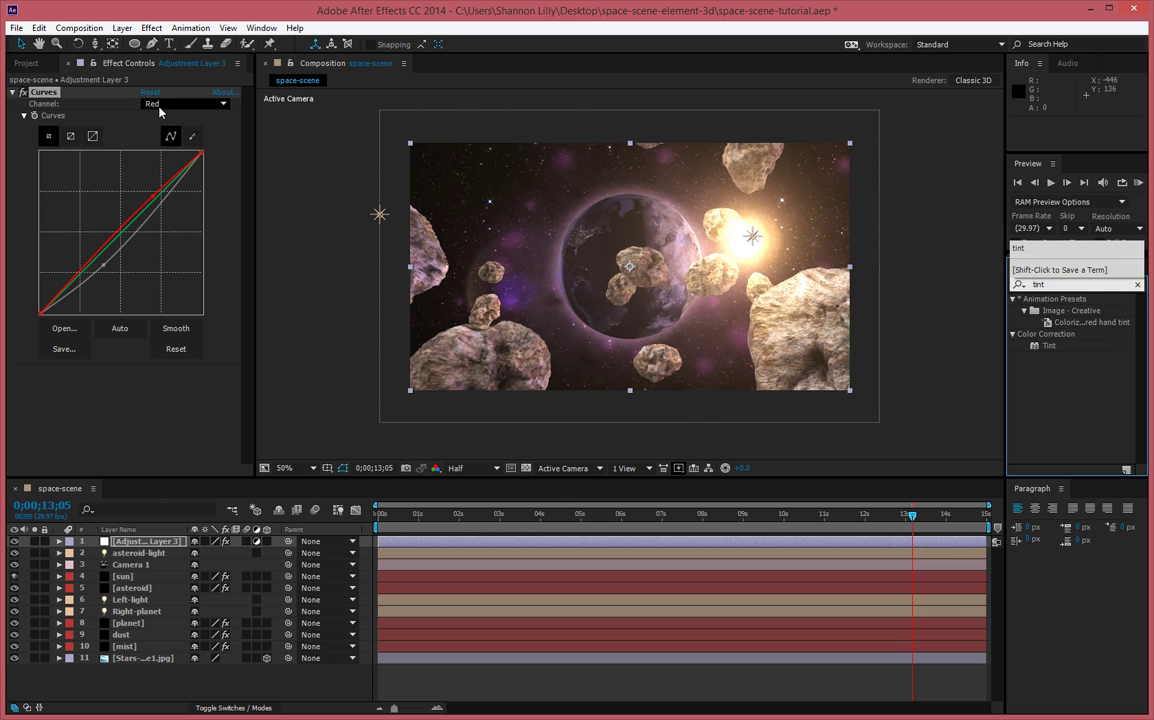
Try bending the Blue channel's curve in the Curves effect, and undo the last curve adjustments.
left_click(185, 103)
left_click(177, 165)
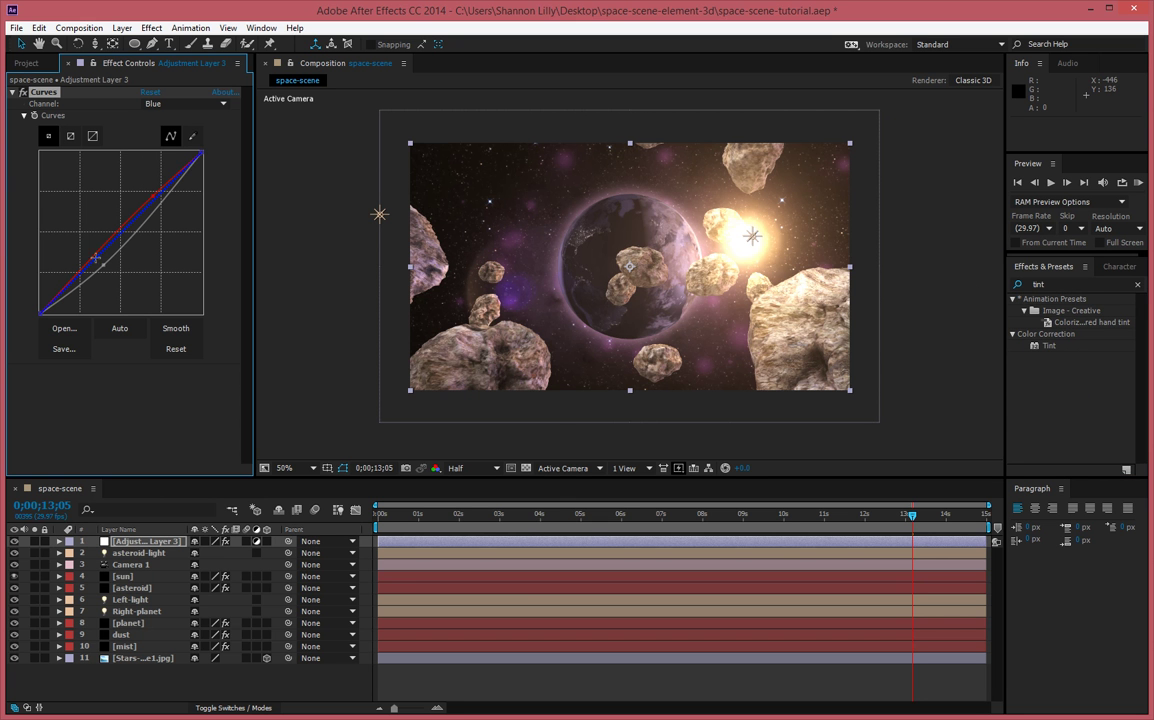
left_click_drag(92, 260, 86, 258)
left_click_drag(149, 202, 130, 234)
key("ctrl+z")
key("ctrl+z")
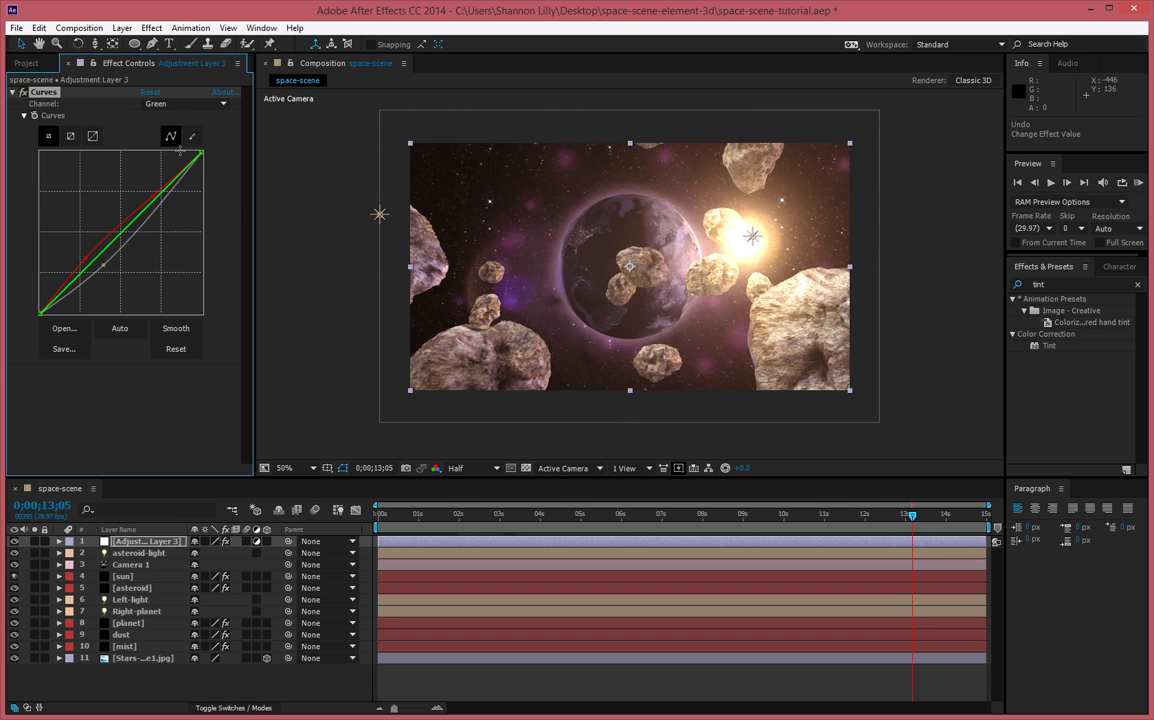
Raise the lower part of the Blue channel's curve and pull its upper part slightly down.
left_click(174, 105)
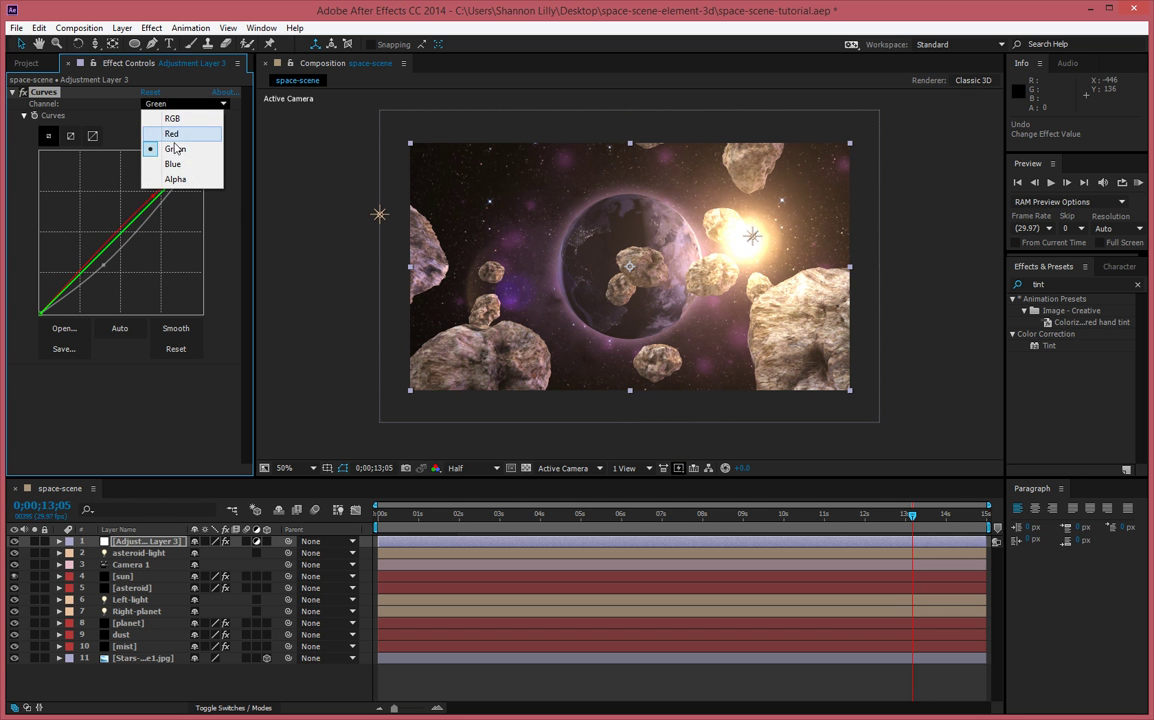
left_click(173, 163)
left_click_drag(97, 250, 94, 251)
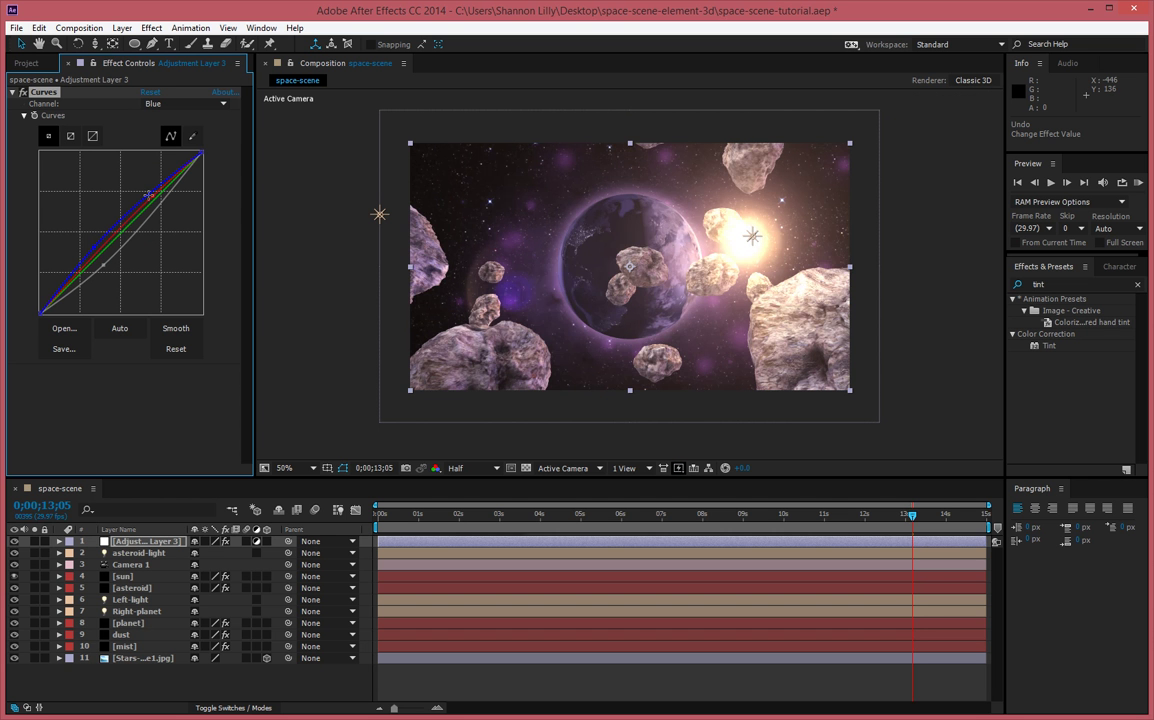
left_click_drag(146, 171, 167, 193)
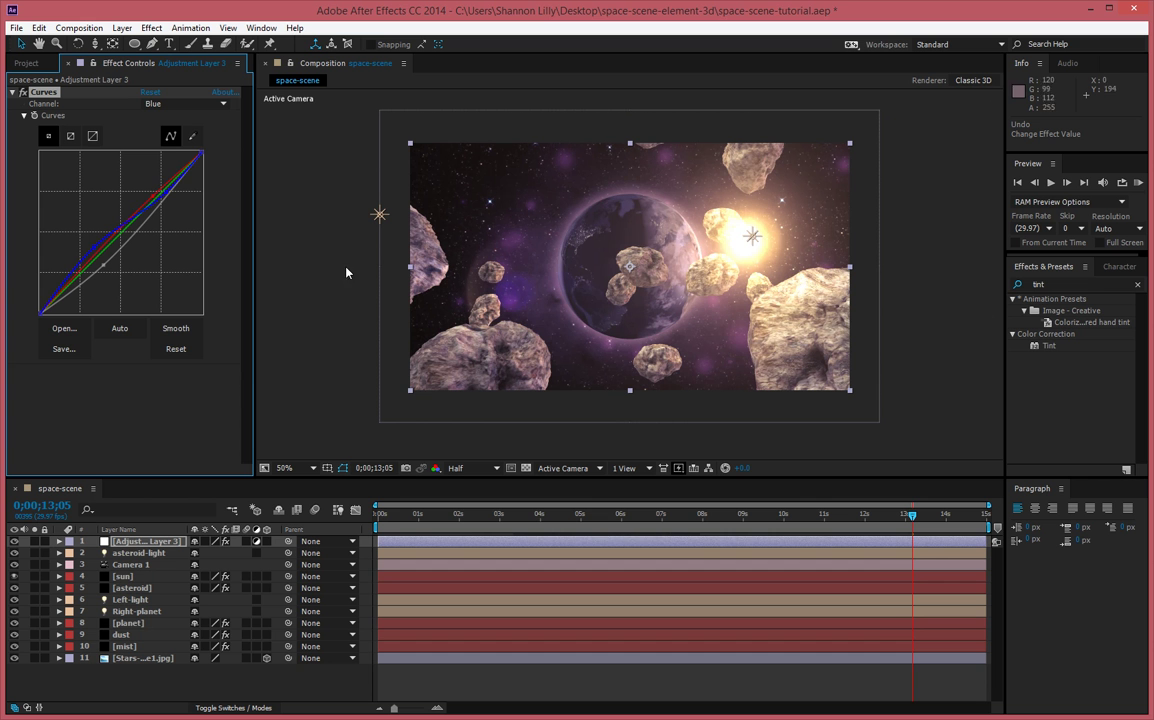
Apply the Magic Bullet Looks effect to the adjustment layer and open its look editor.
left_click(151, 27)
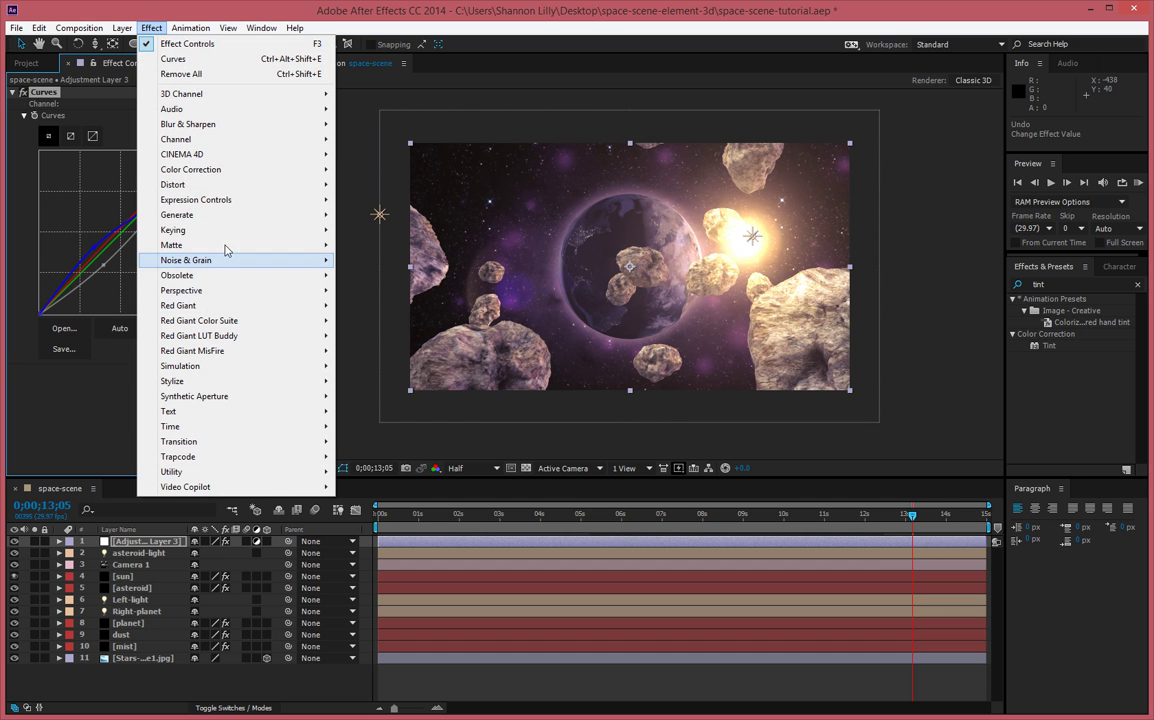
mouse_move(232, 320)
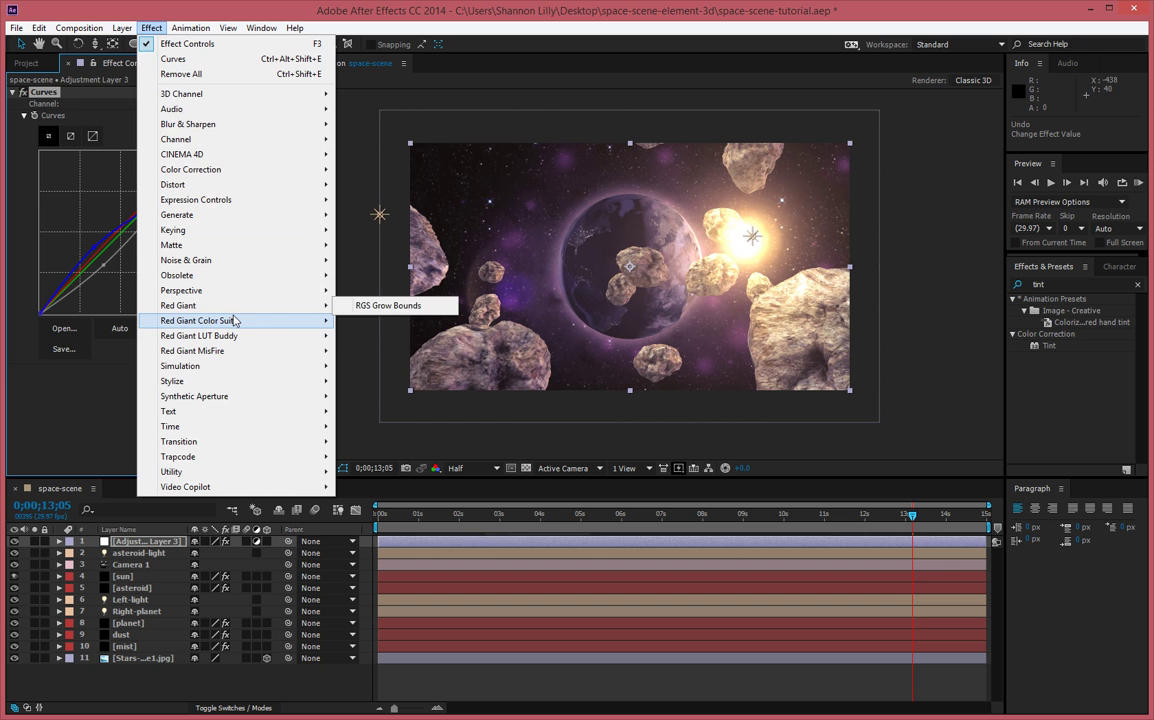
left_click(390, 320)
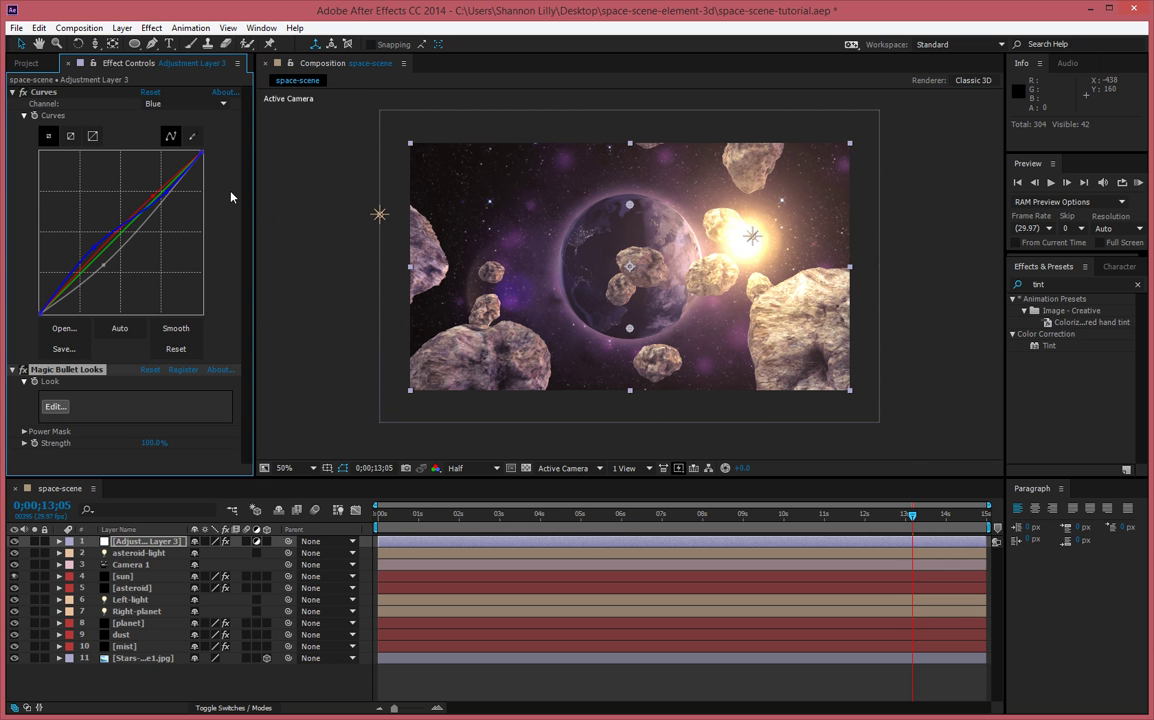
left_click(55, 407)
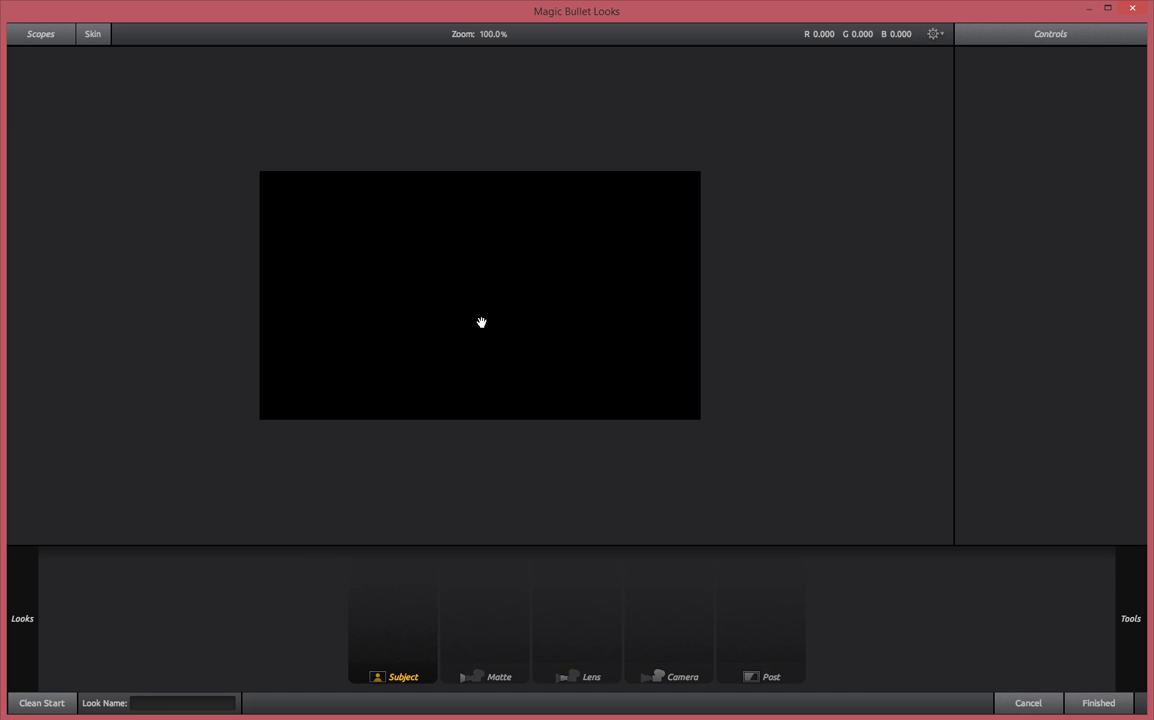
Preview preset looks from the Cinematic, Diffusion and Light, and Stylized groups on the scene, including Zombies, Ohio and Blockbuster.
mouse_move(21, 571)
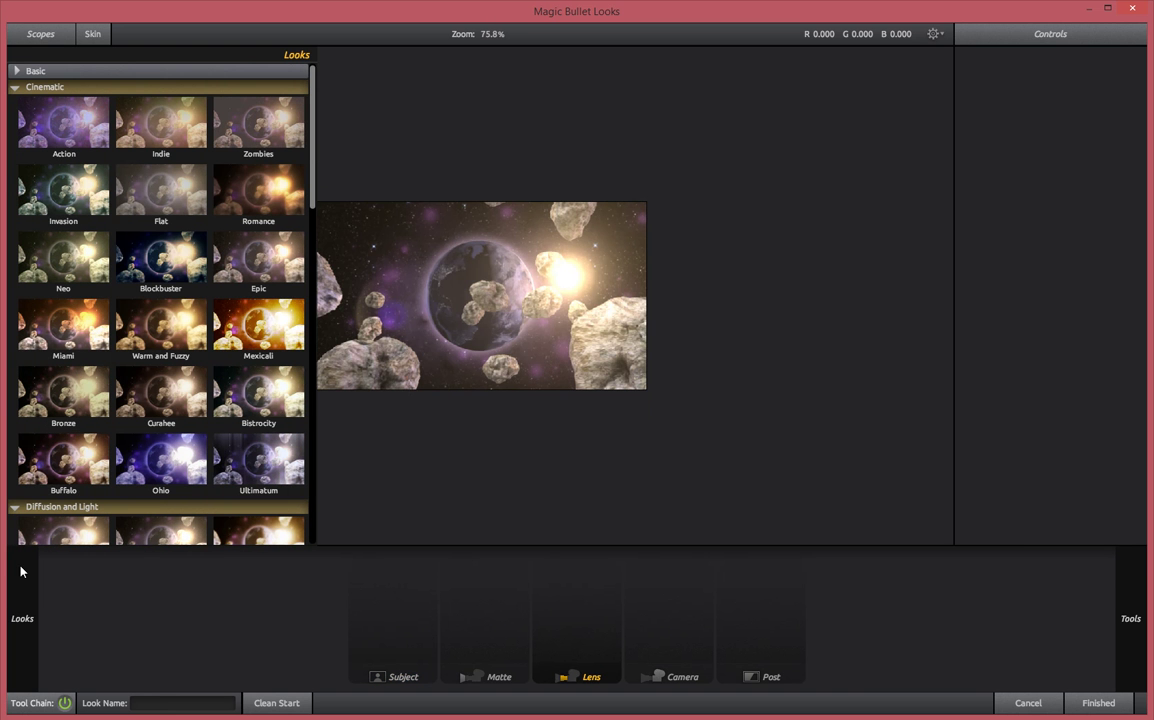
left_click(250, 140)
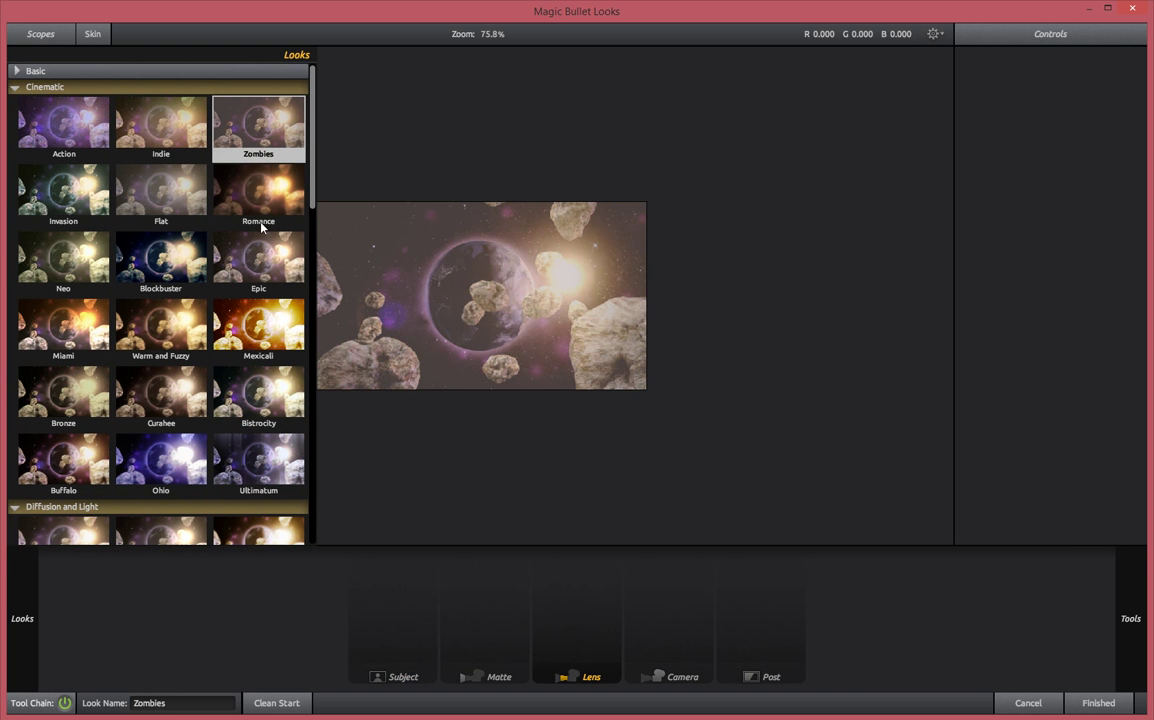
left_click(260, 452)
left_click(200, 450)
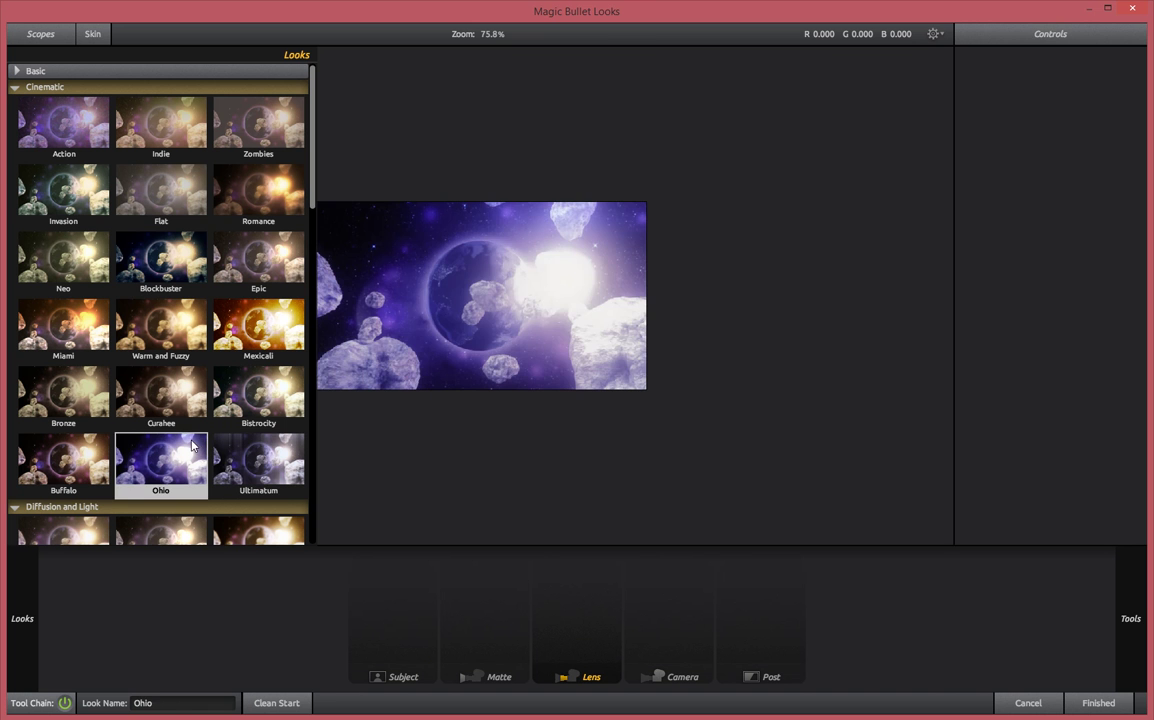
left_click(149, 255)
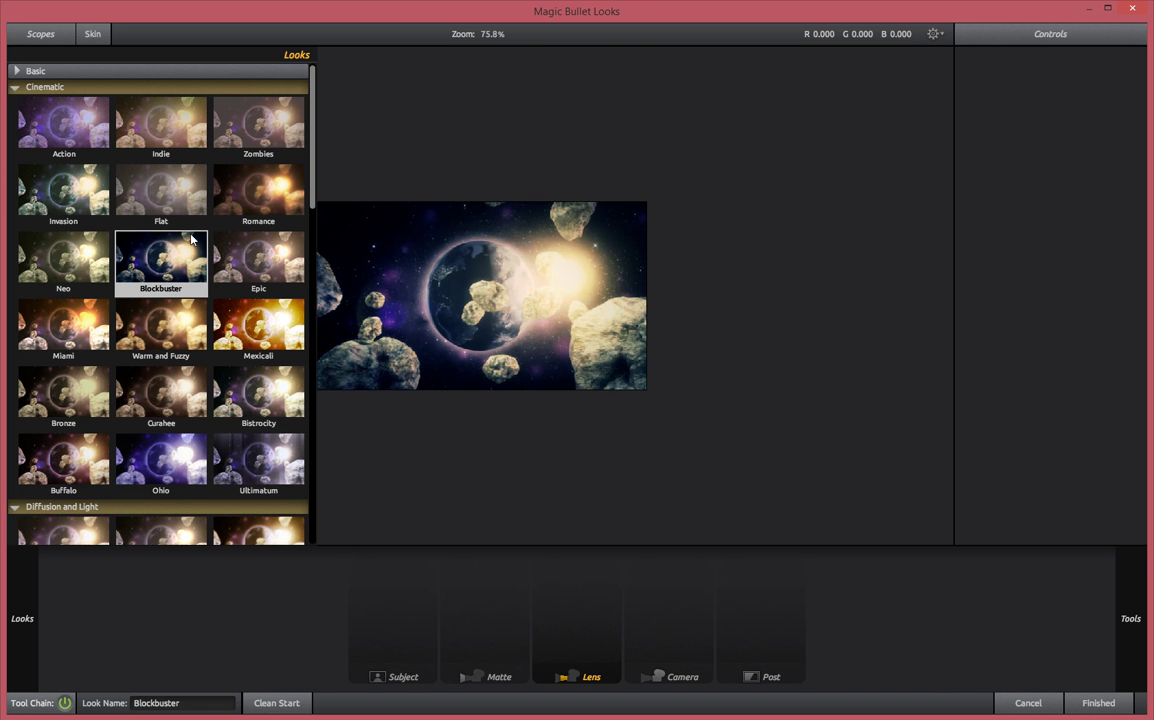
scroll(192, 238, "down", 5)
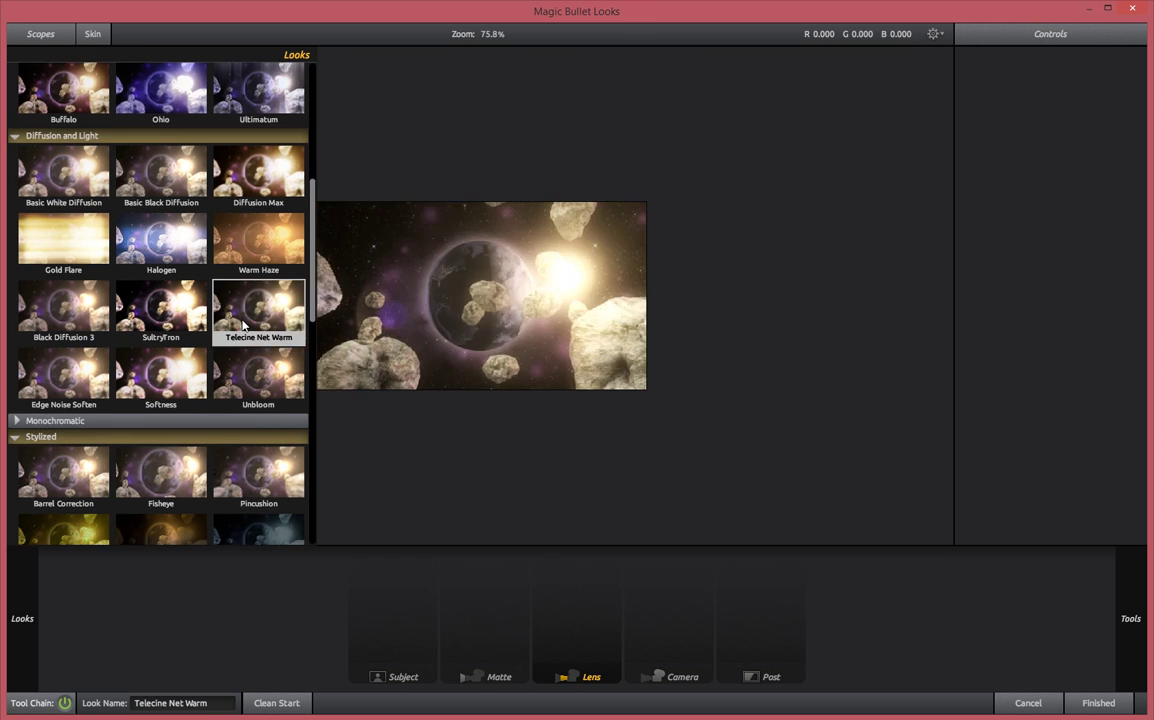
scroll(243, 325, "down", 5)
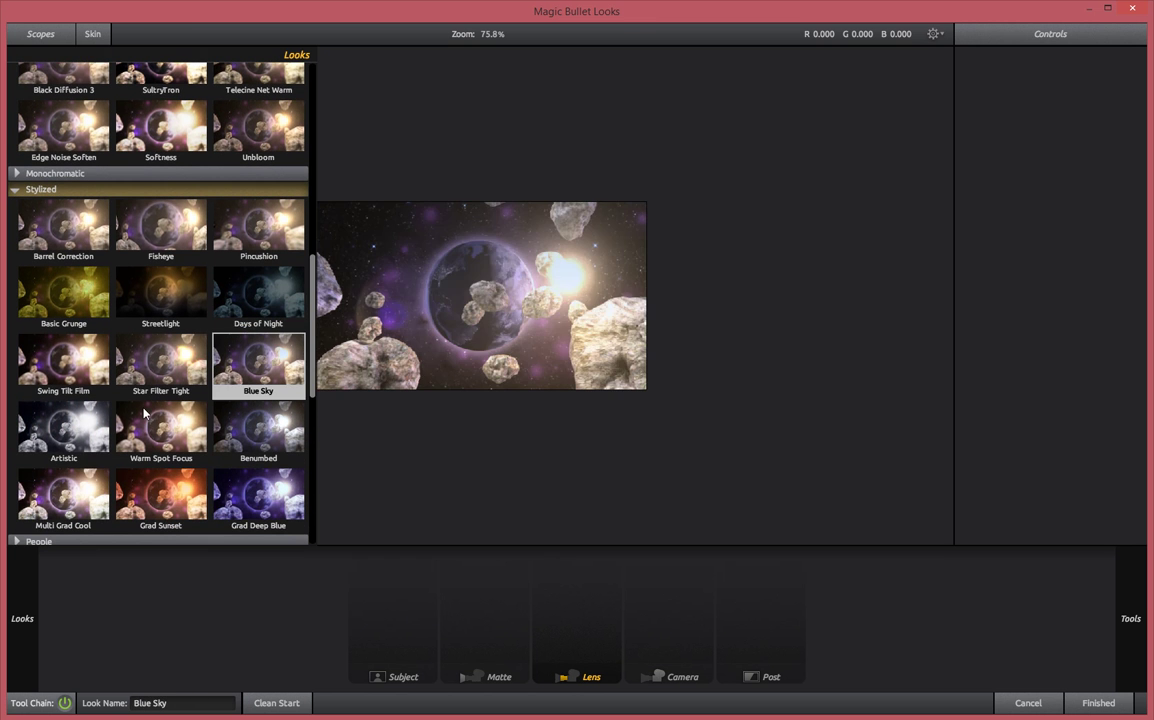
scroll(180, 445, "down", 1)
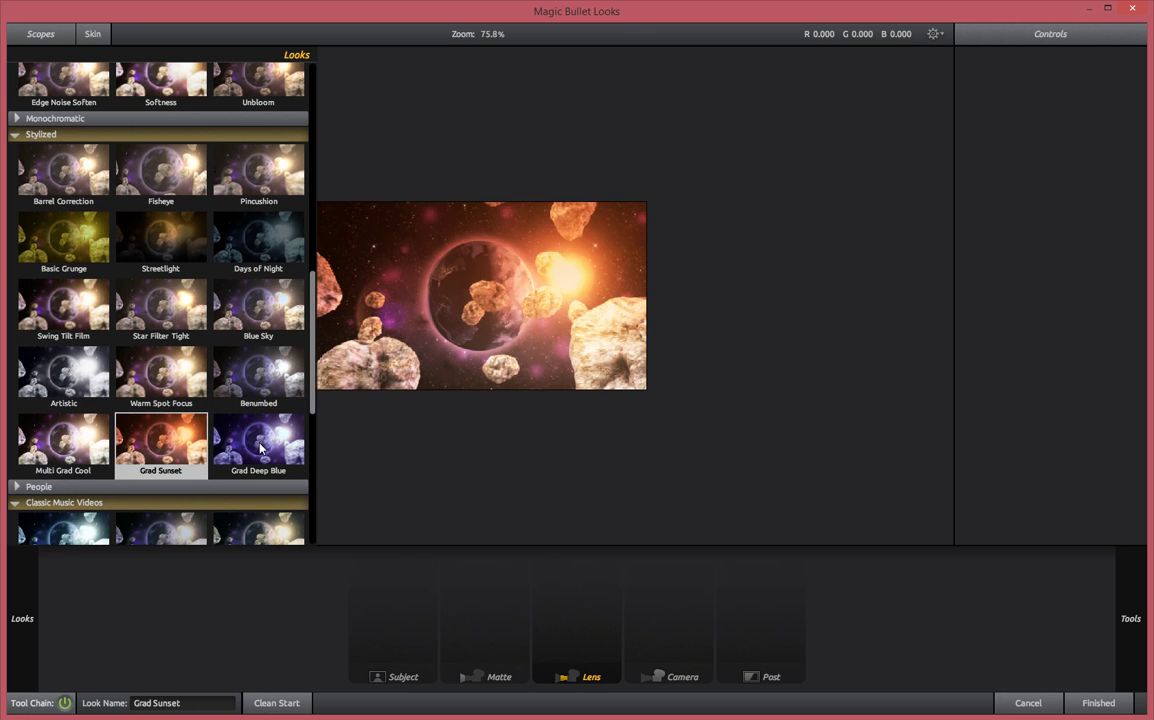
scroll(245, 420, "down", 3)
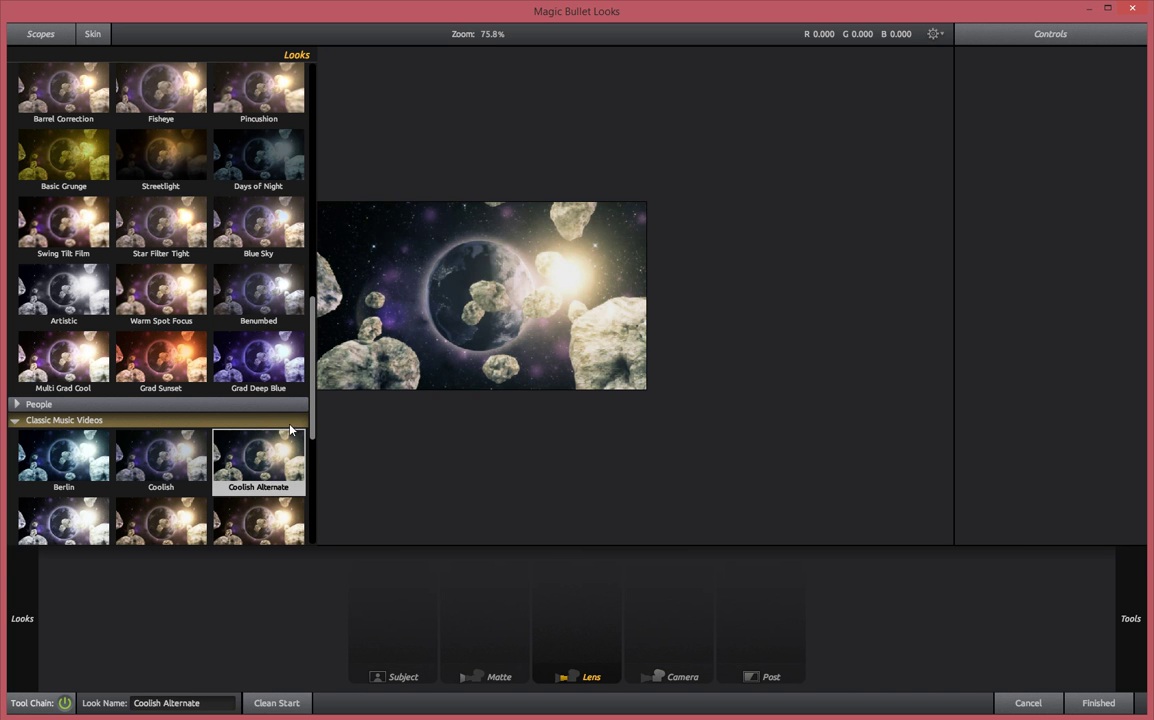
scroll(190, 245, "up", 8)
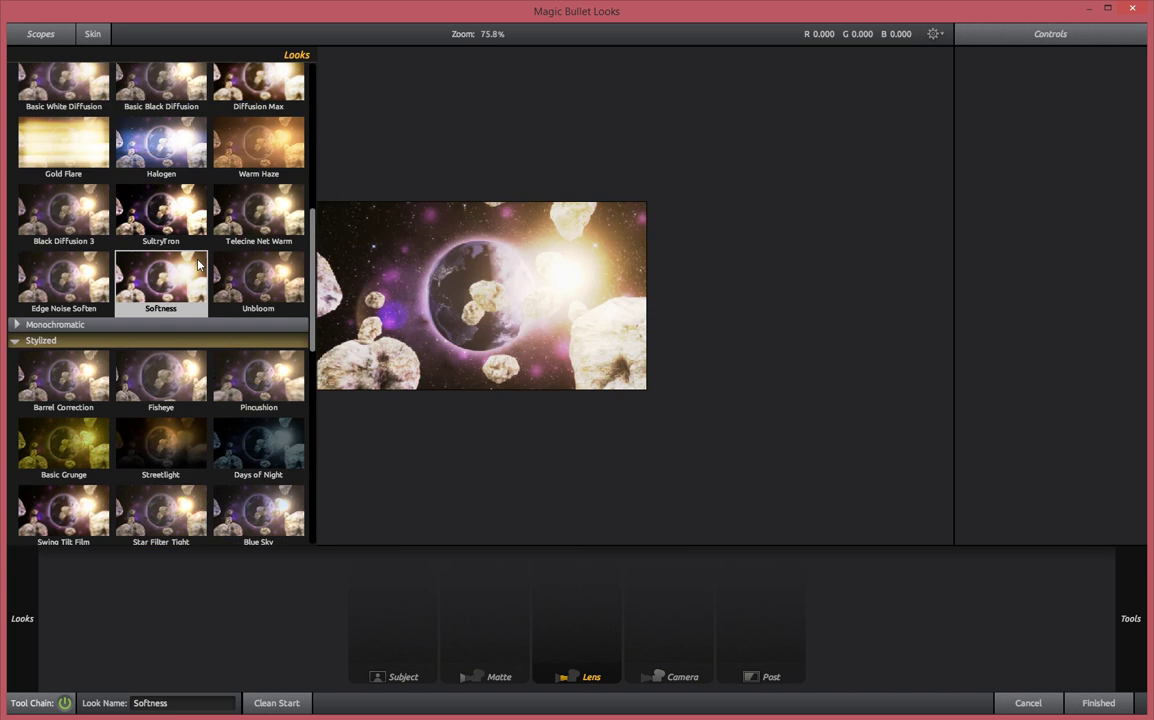
scroll(201, 260, "up", 5)
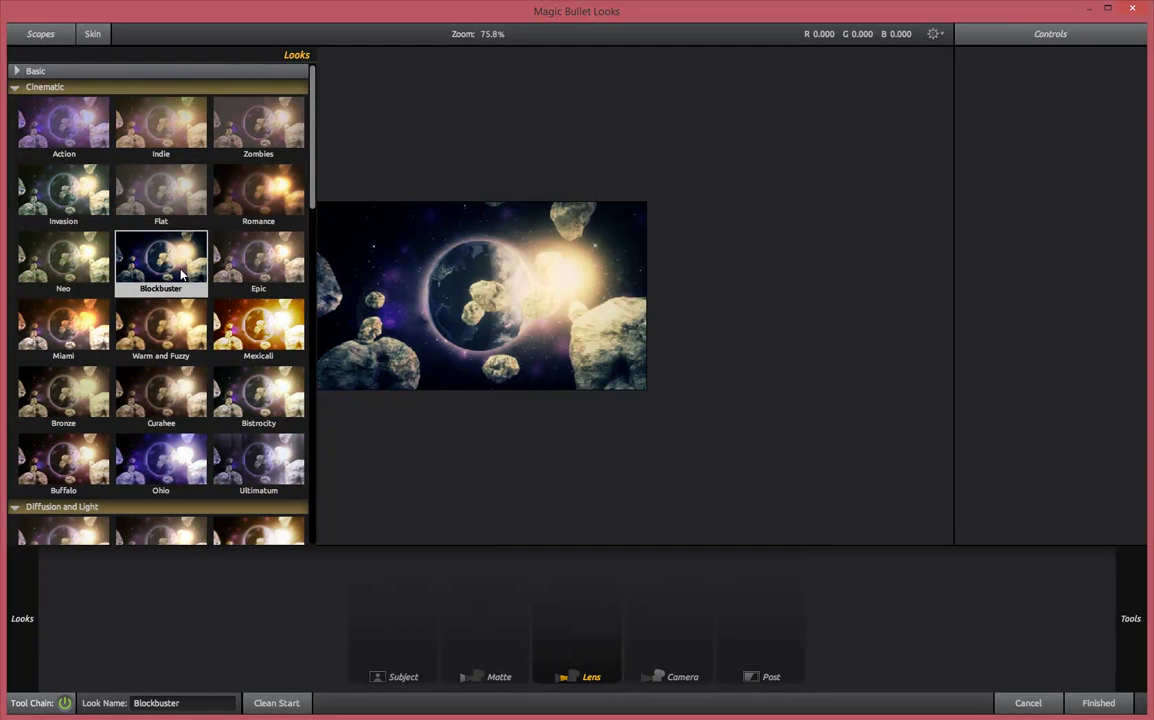
scroll(178, 256, "down", 1)
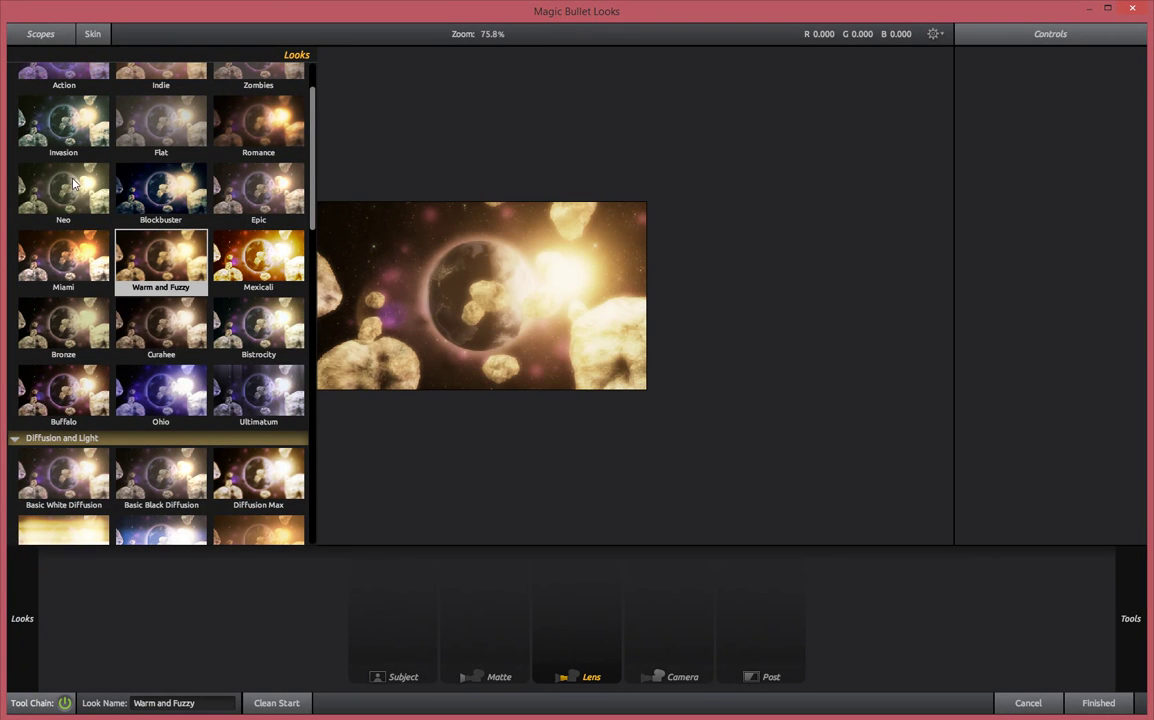
Apply the Invasion look with an added Lens vignette of radius 0.526 and aspect 2.250.
left_click(46, 139)
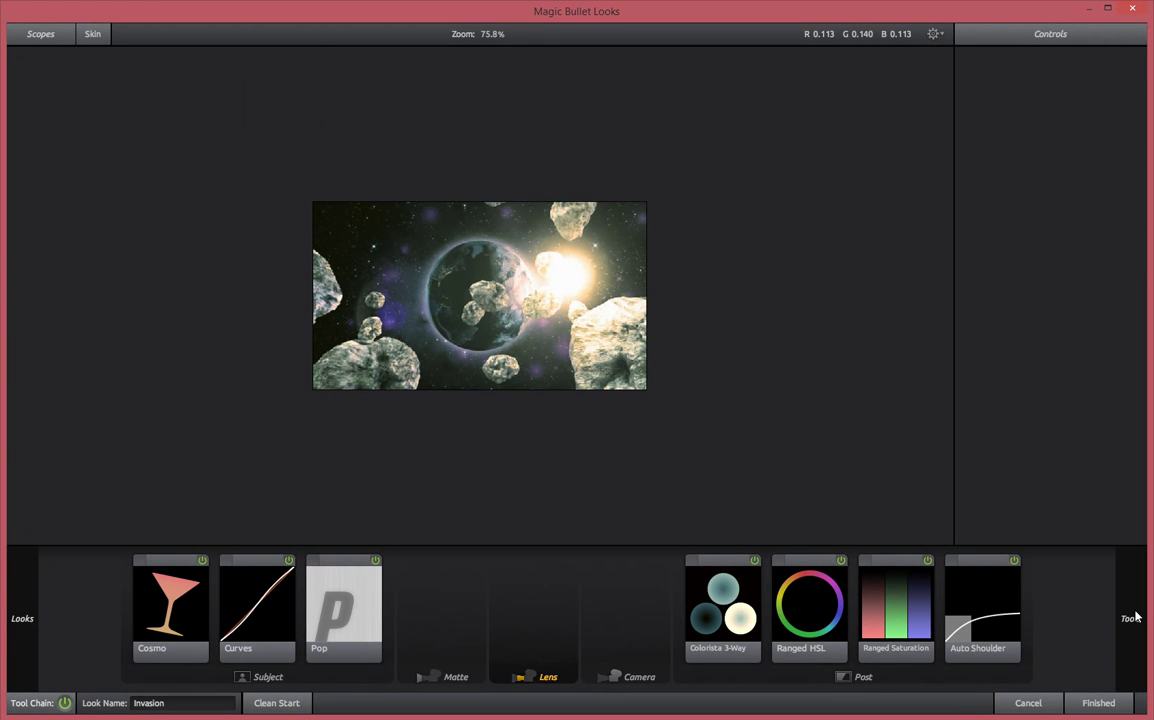
mouse_move(1135, 617)
left_click_drag(1100, 124, 510, 600)
left_click_drag(480, 97, 480, 196)
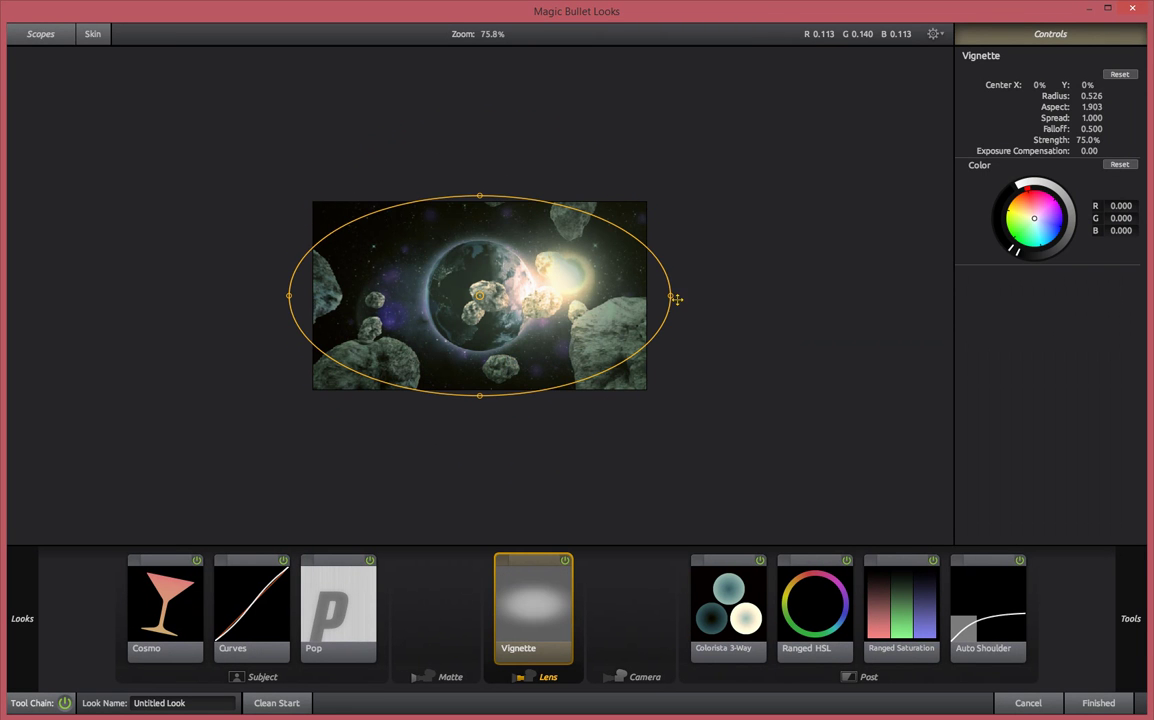
left_click_drag(665, 299, 707, 296)
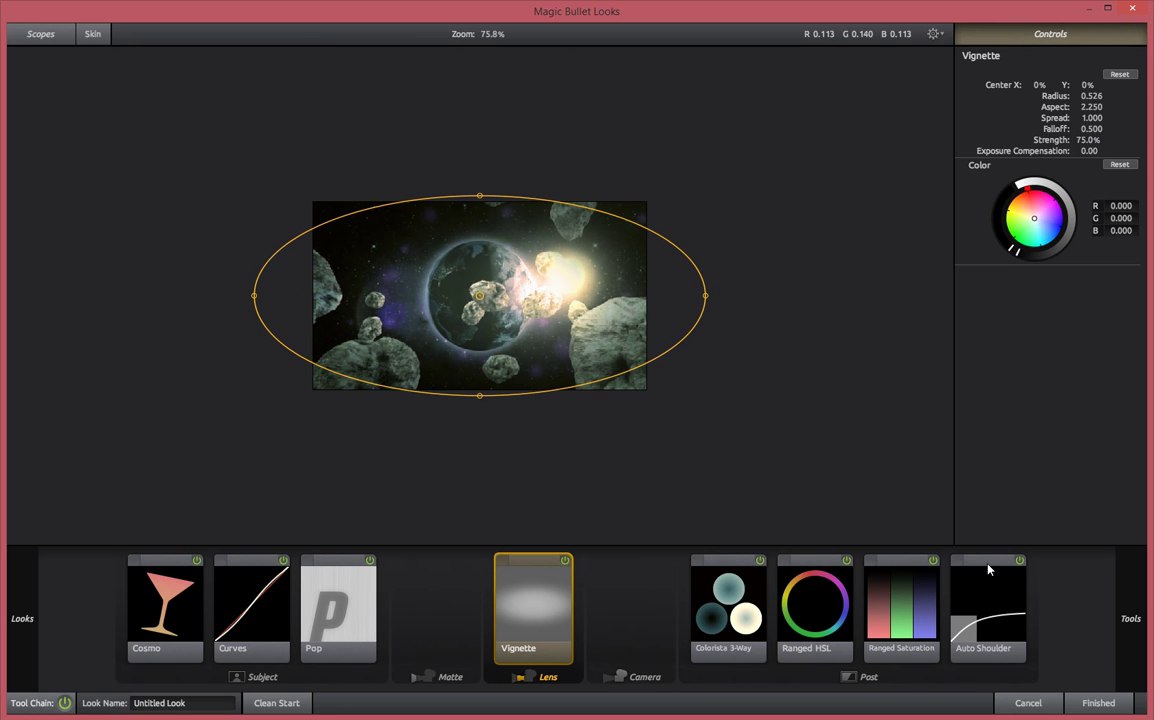
left_click(1098, 703)
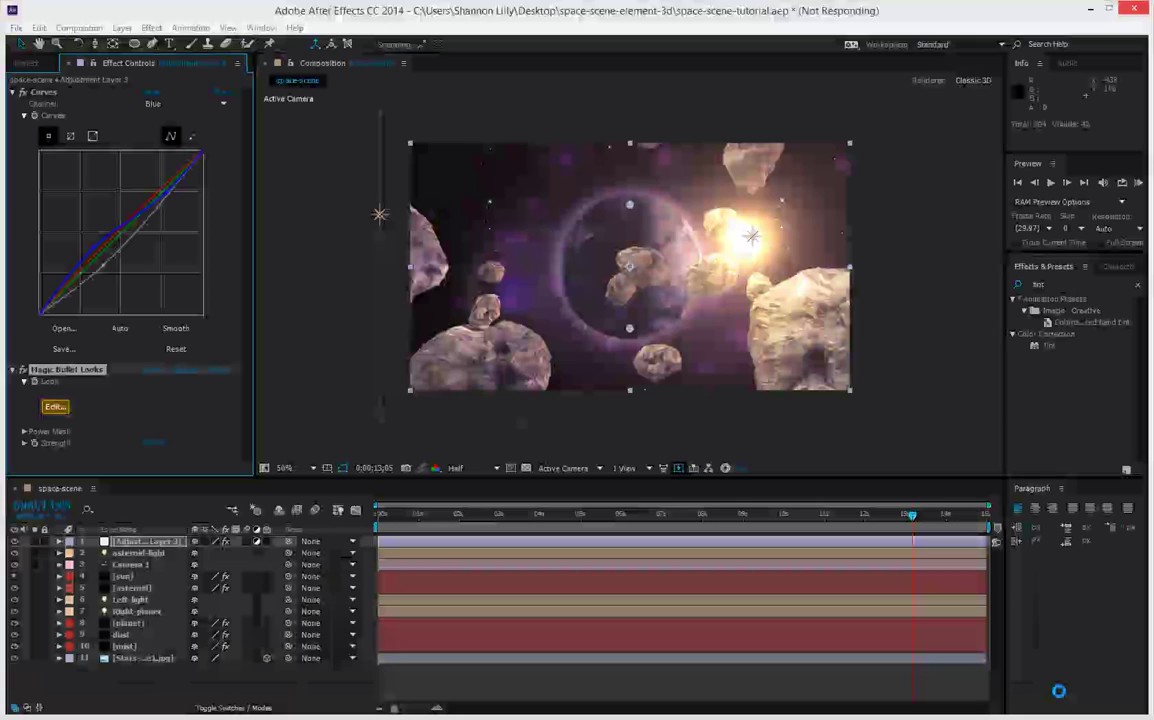
Set the adjustment layer's opacity to 64%.
left_click(135, 544)
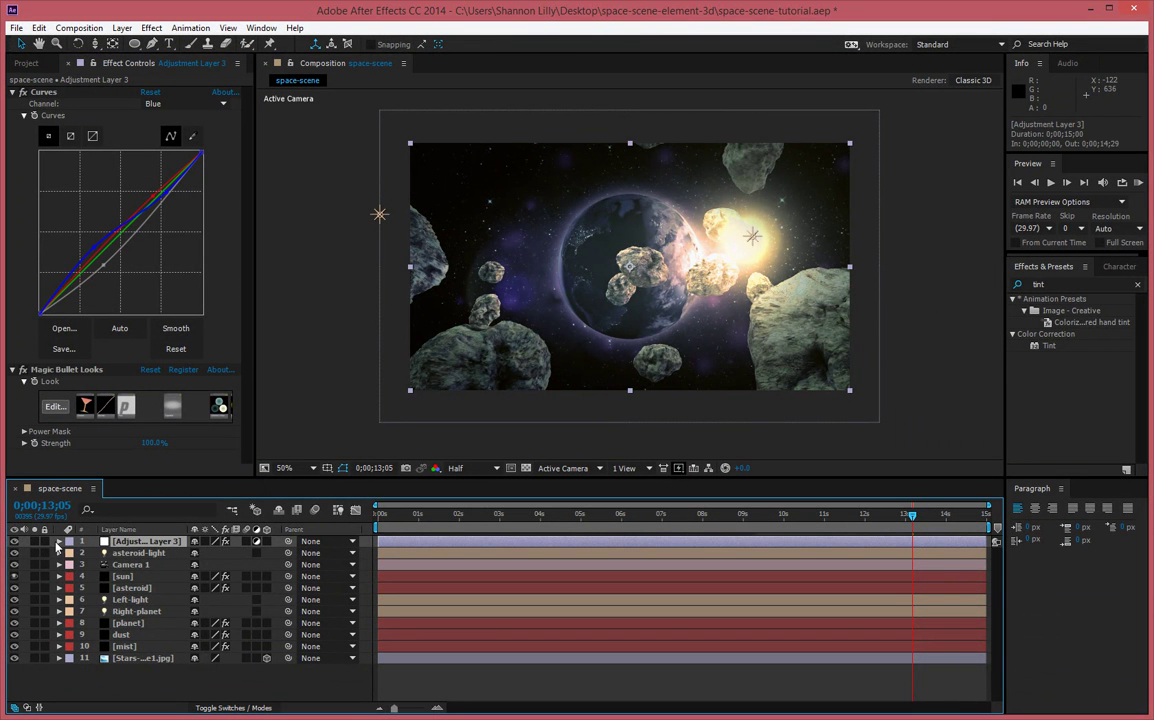
left_click(58, 541)
left_click(71, 565)
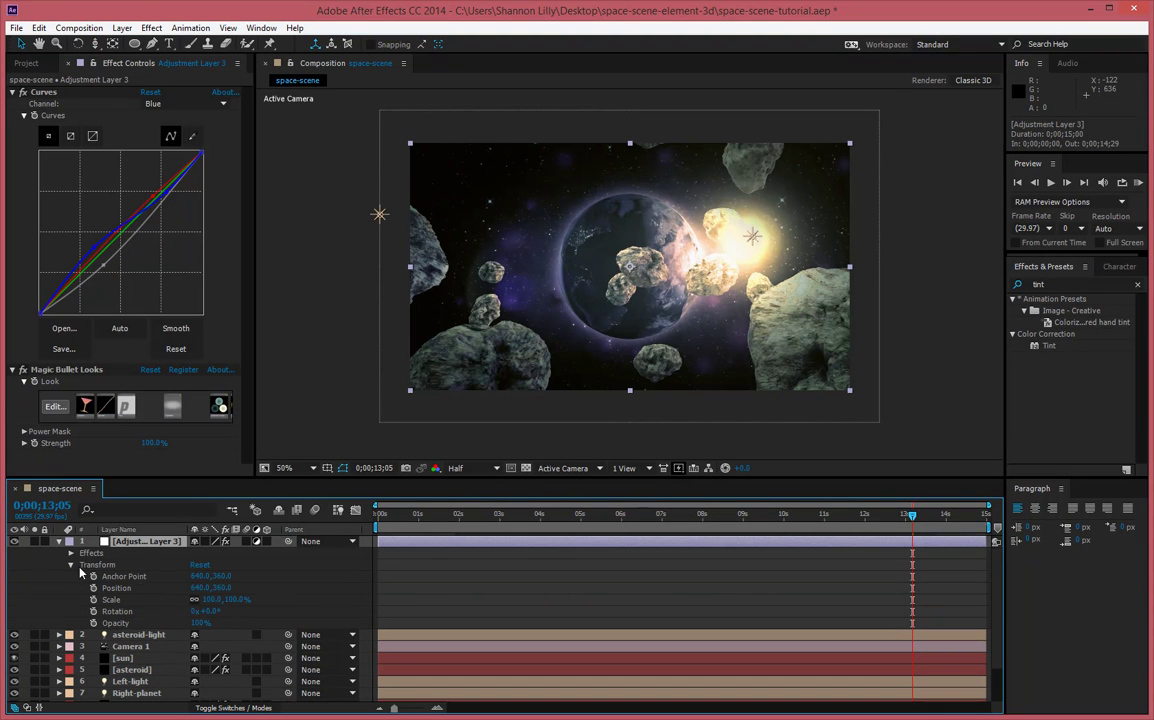
left_click_drag(200, 623, 176, 621)
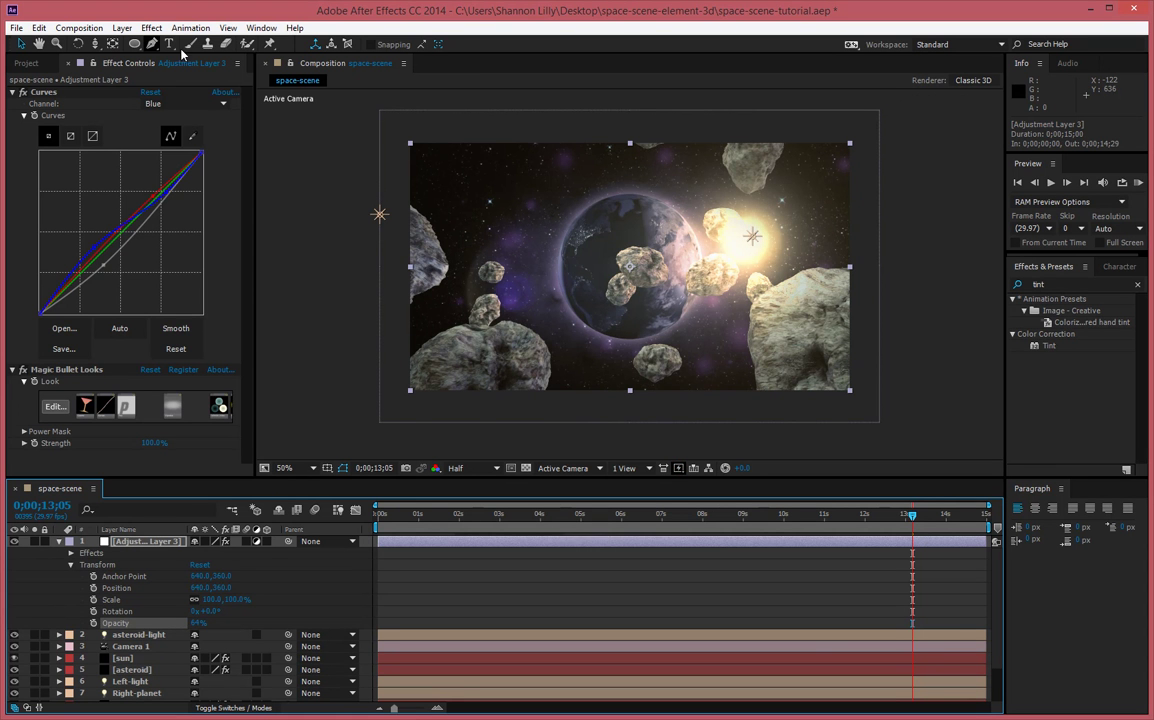
Add the Mojo effect to the adjustment layer, with Mojo at about 70.79 and Mojo Tint at about 65.92.
left_click(150, 30)
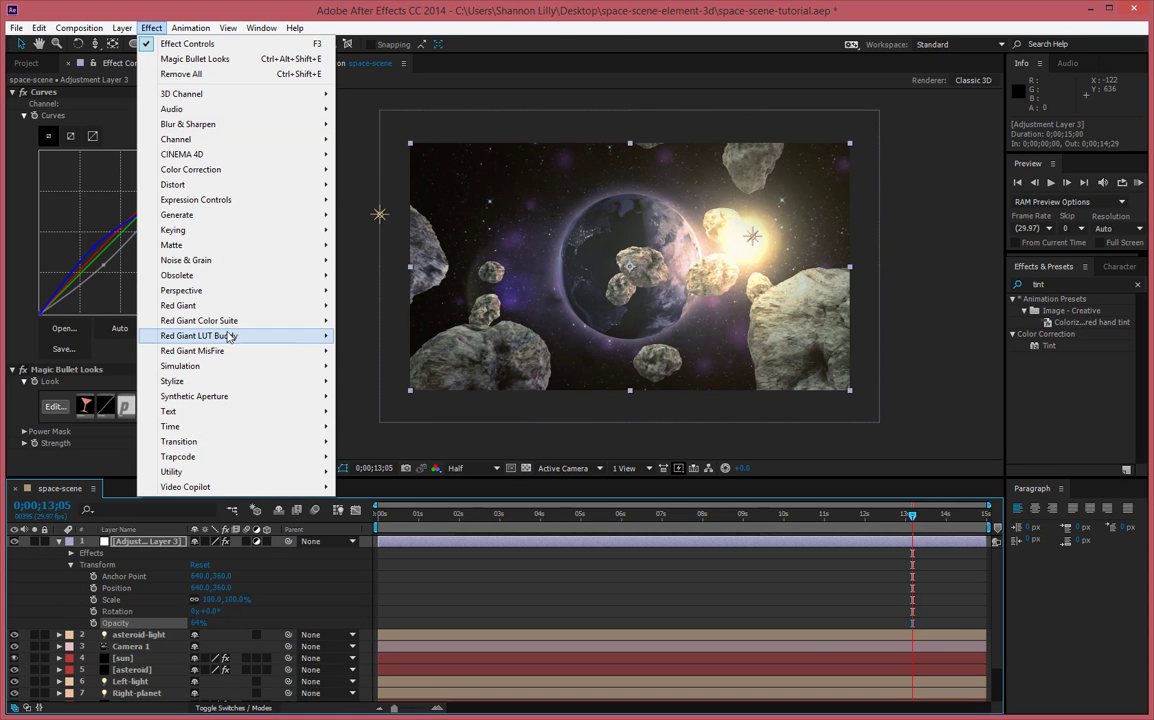
mouse_move(243, 323)
left_click(385, 335)
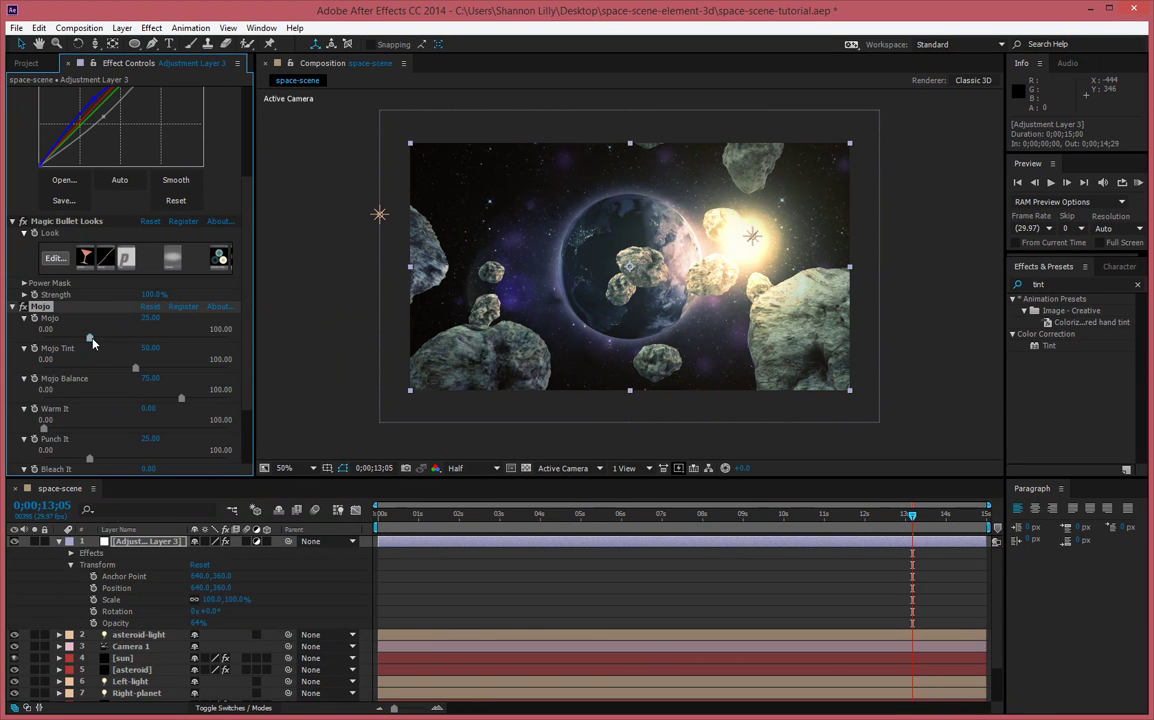
left_click_drag(91, 339, 165, 370)
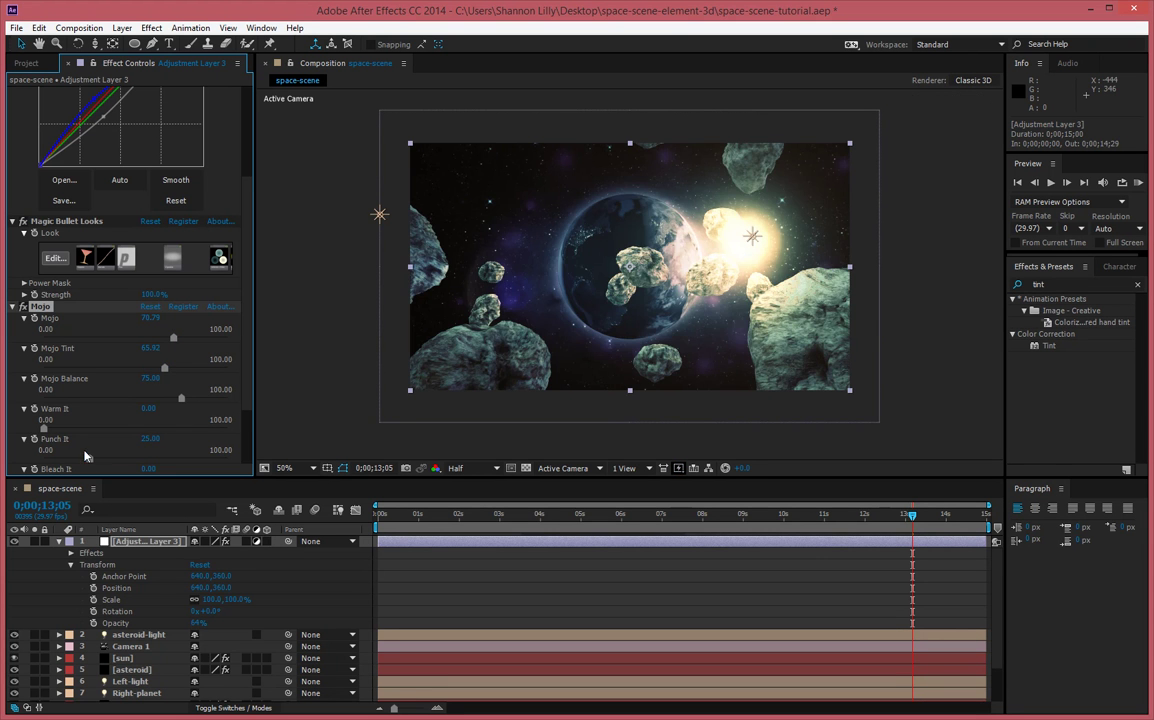
Set the Mojo effect's Punch It to about 40.82 and Warm It to about 28.09.
left_click_drag(90, 459, 108, 460)
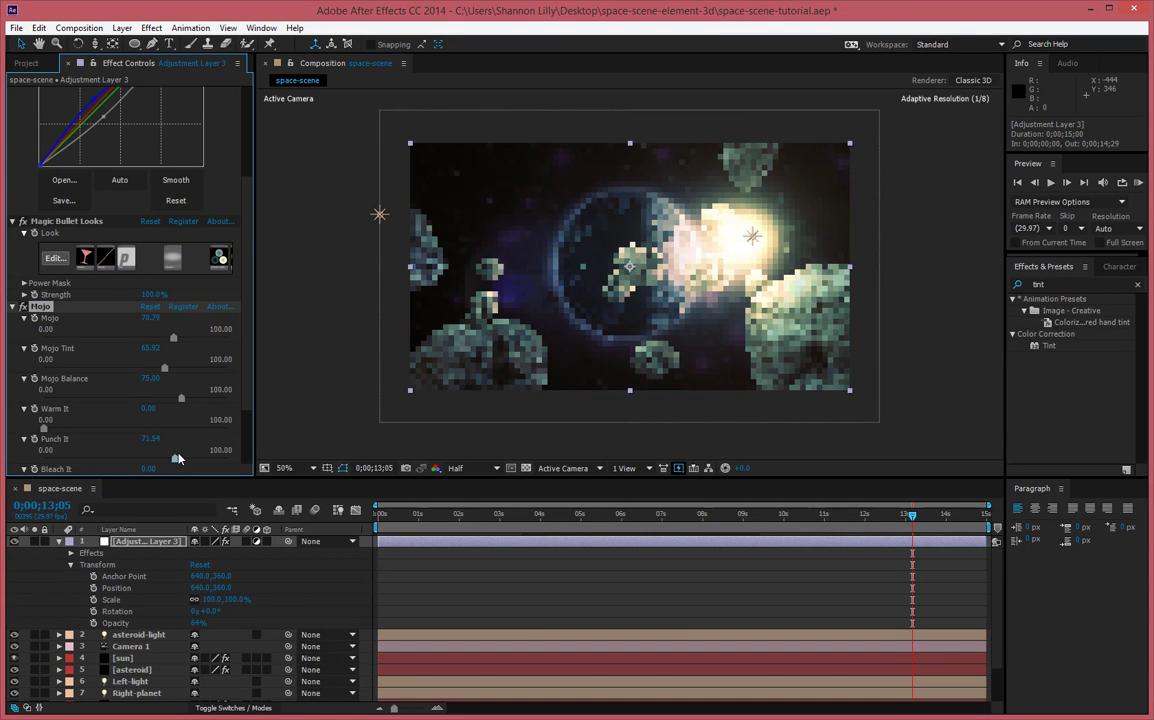
left_click_drag(178, 458, 118, 459)
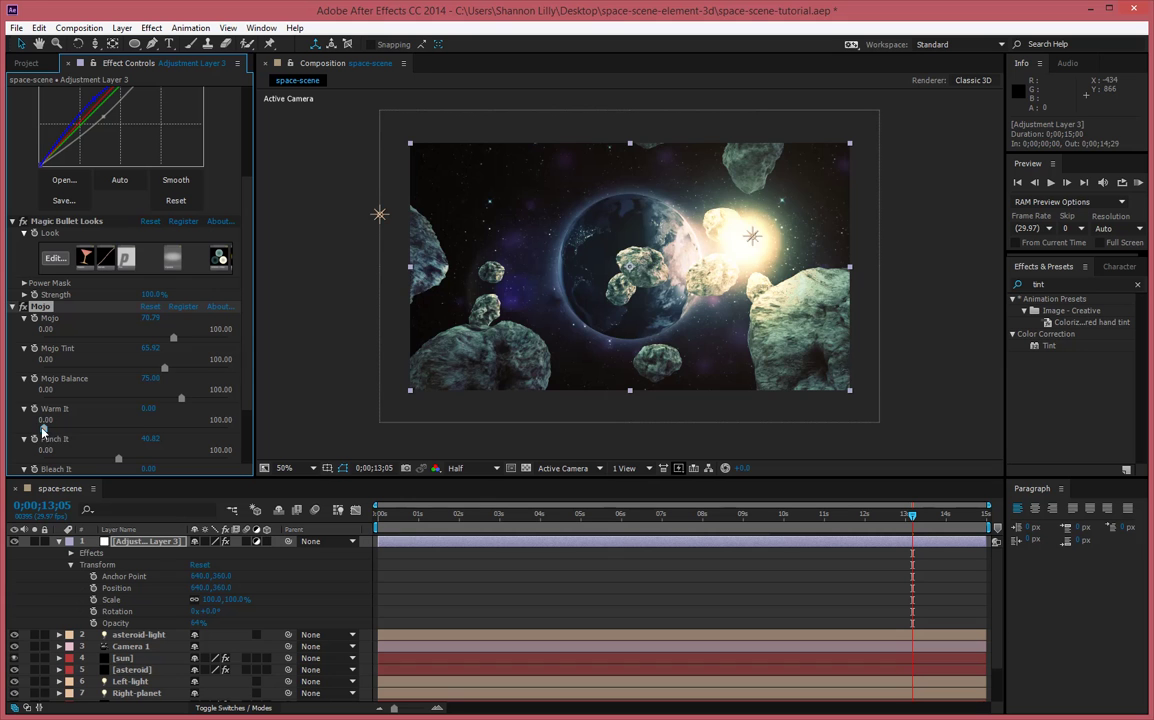
left_click_drag(44, 428, 97, 432)
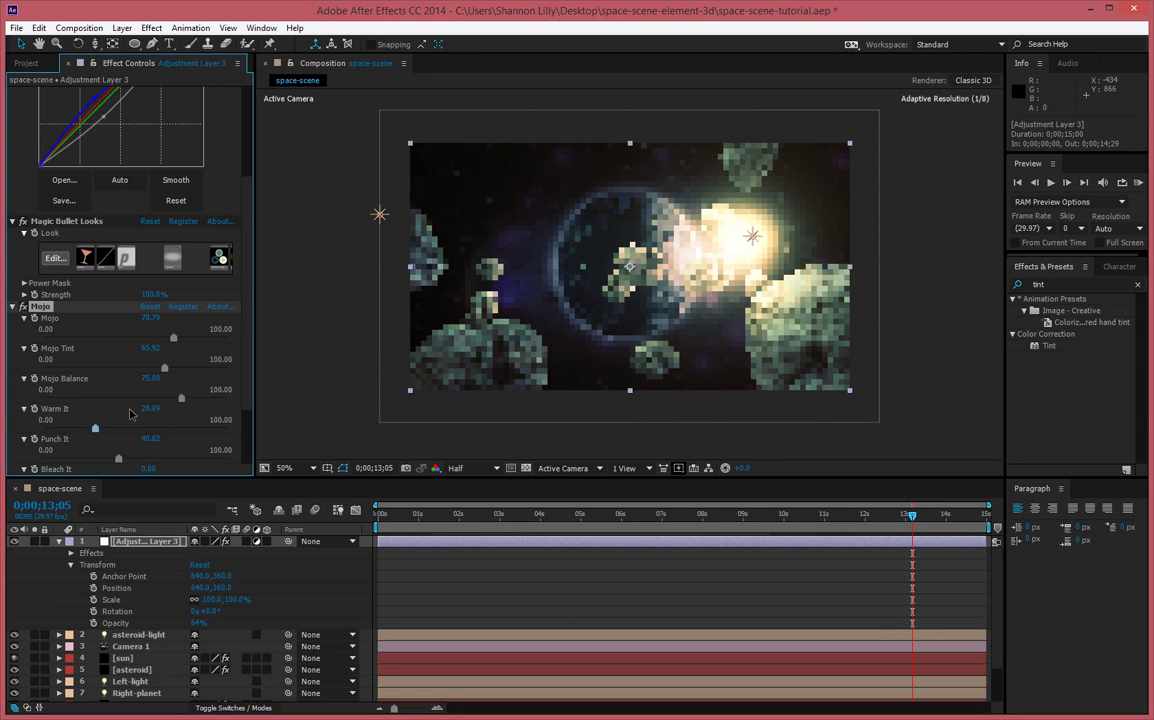
Set the Mojo effect's Mojo Balance to about 64.79 and the composition preview resolution to Full.
left_click_drag(180, 405, 148, 407)
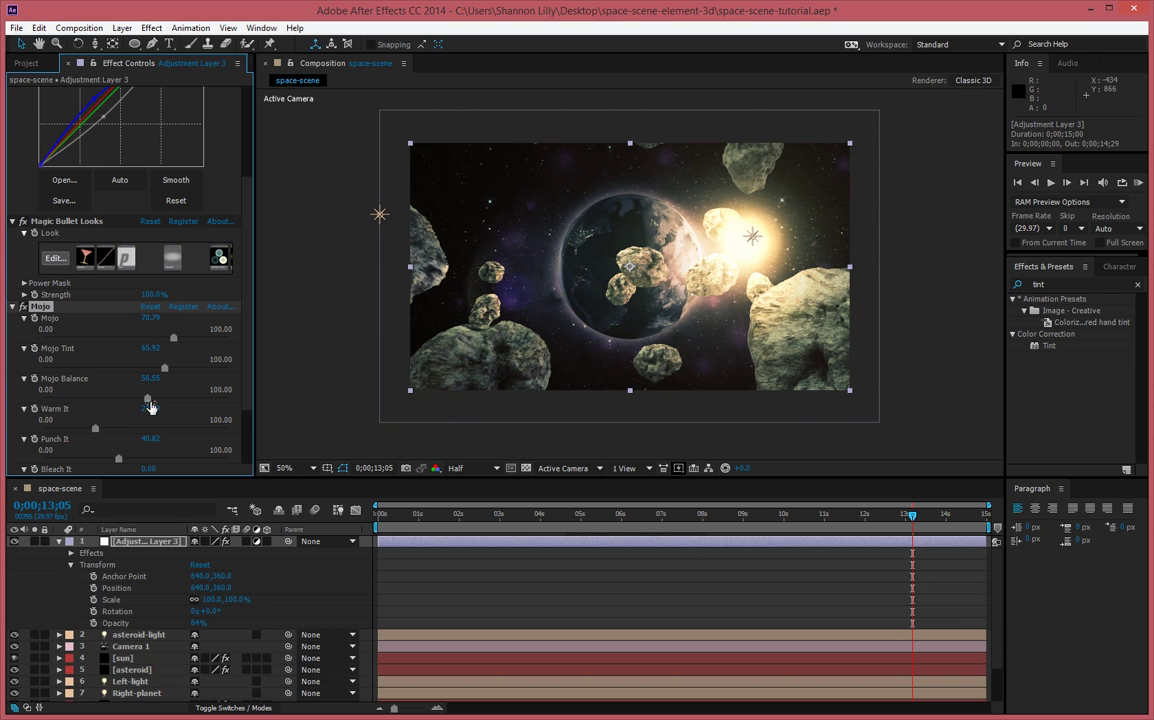
left_click_drag(147, 398, 164, 405)
left_click(490, 468)
left_click(478, 505)
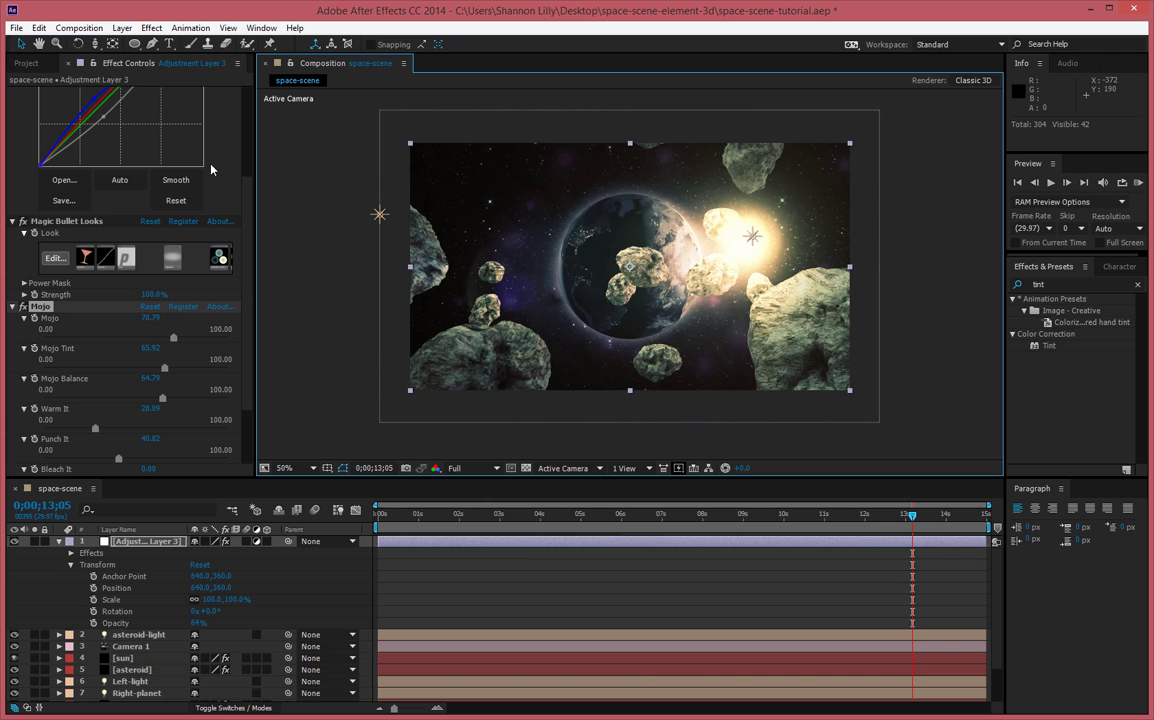
Collapse the grading layer's properties and add a new adjustment layer above all other layers in the space-scene composition.
left_click(57, 542)
right_click(148, 546)
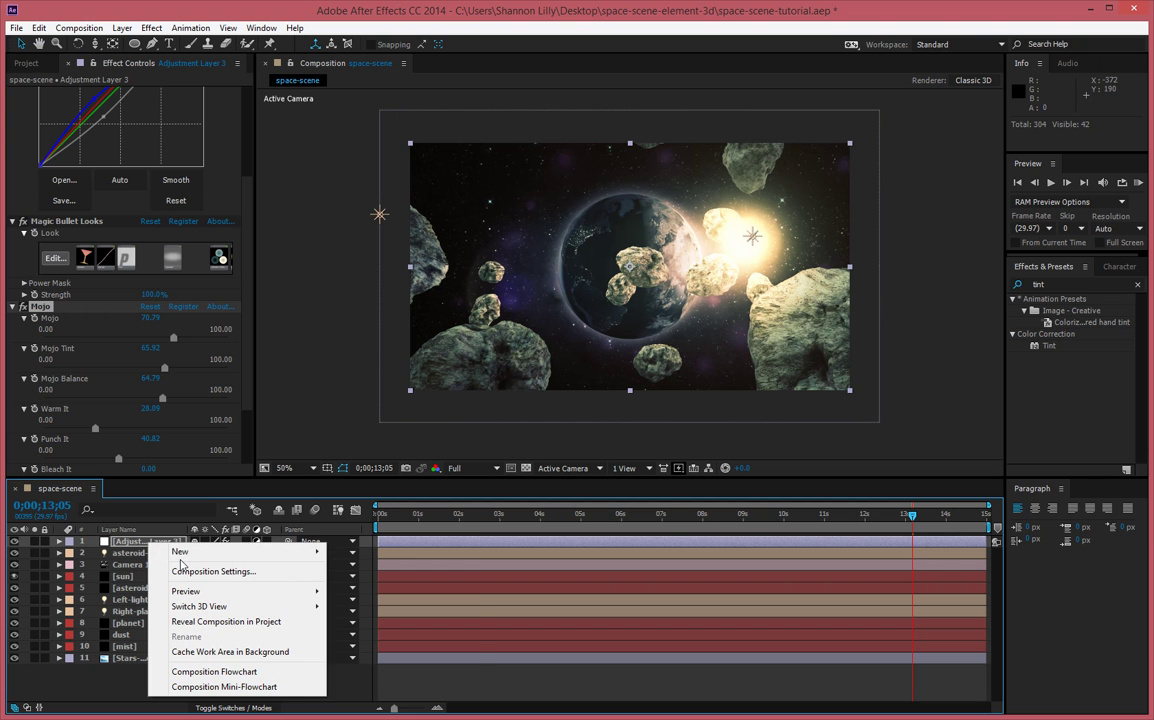
mouse_move(182, 552)
left_click(398, 662)
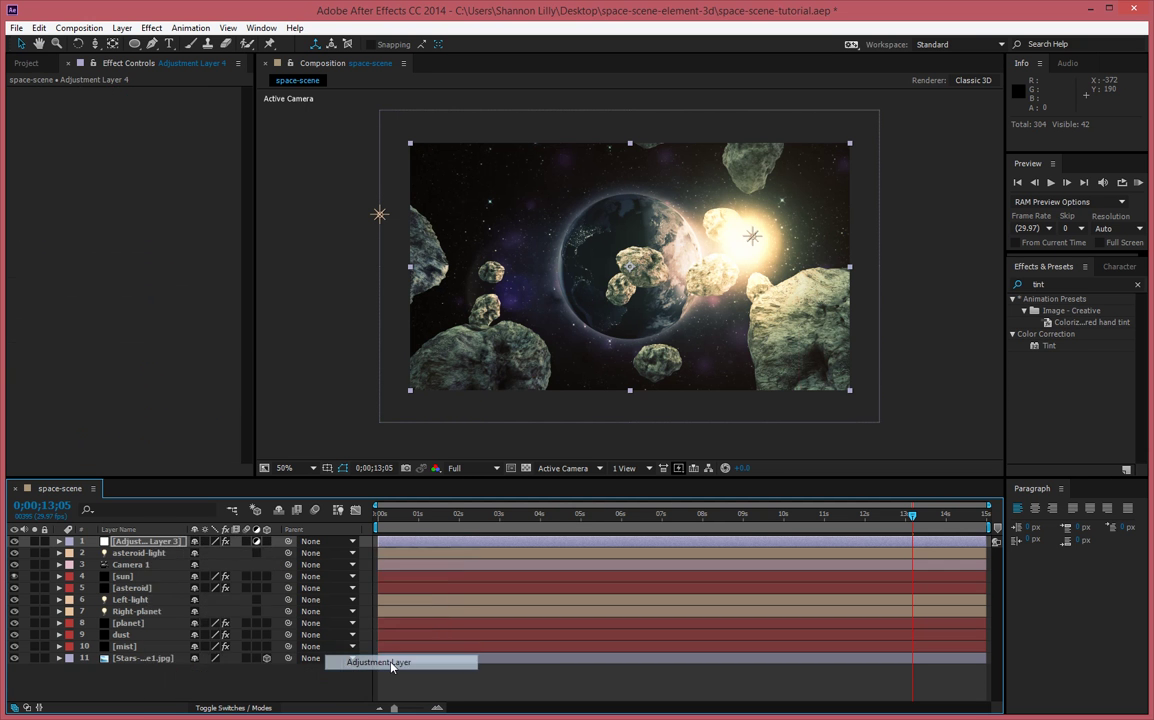
Find the aspect ratio presets and apply 2.40 Aspect Ratio to the new adjustment layer.
left_click(1066, 285)
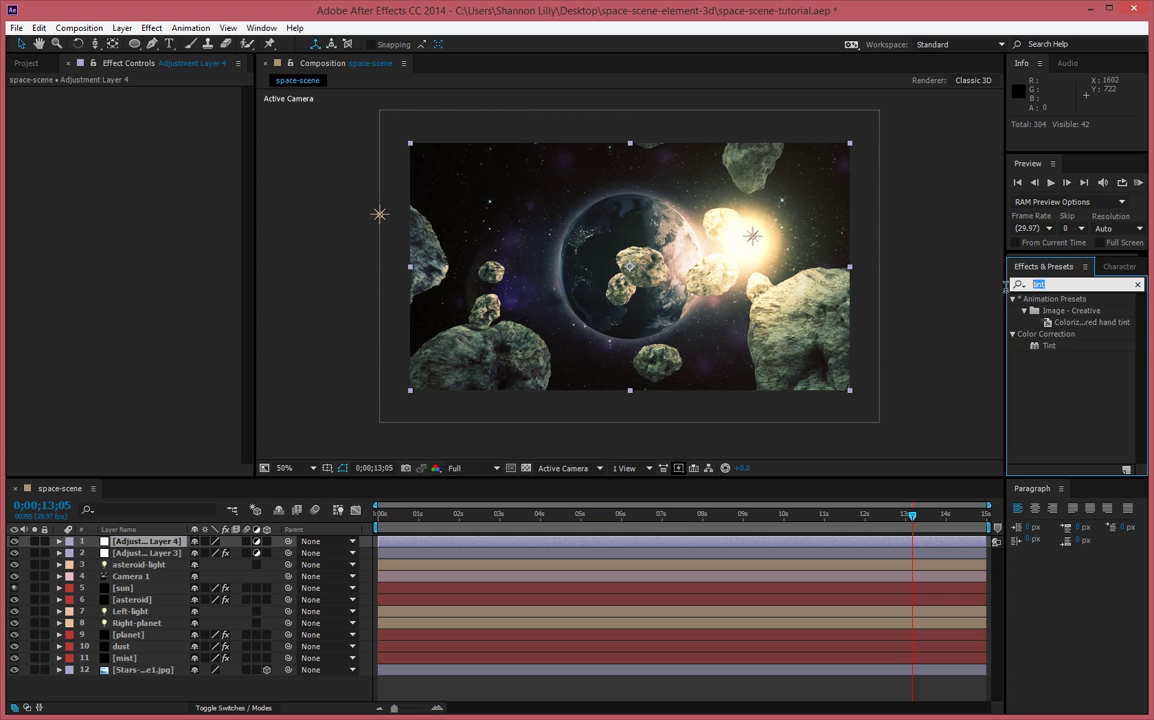
type("rati")
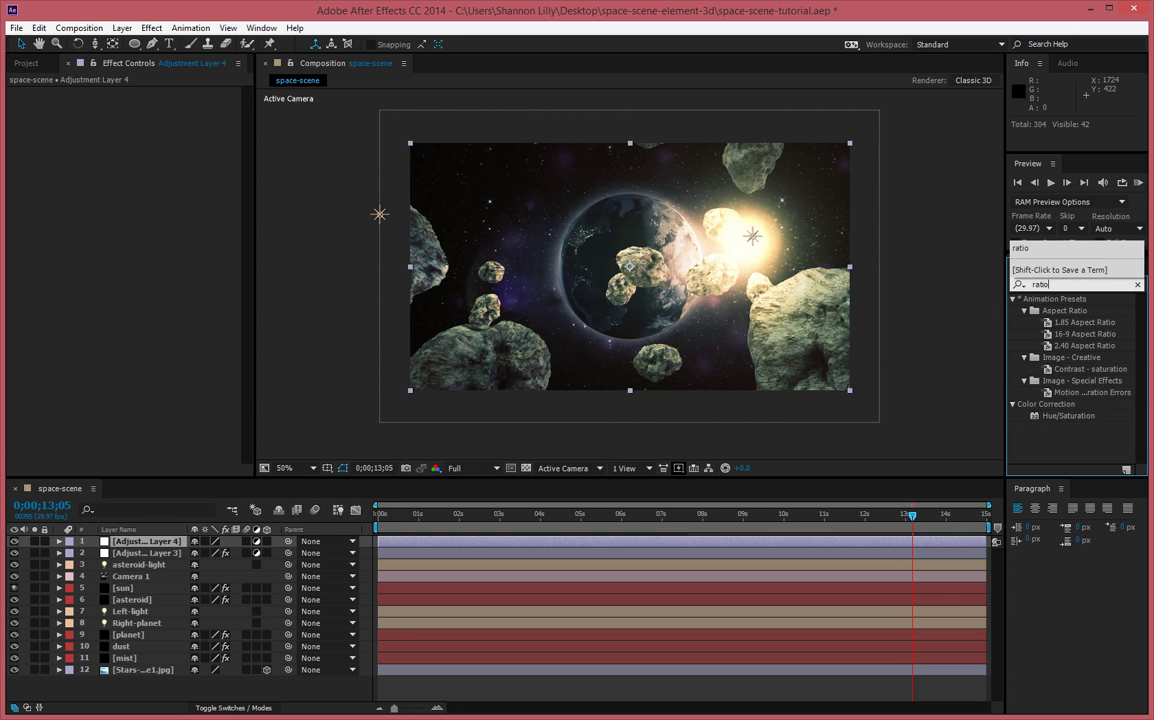
type("o")
left_click_drag(1080, 346, 168, 543)
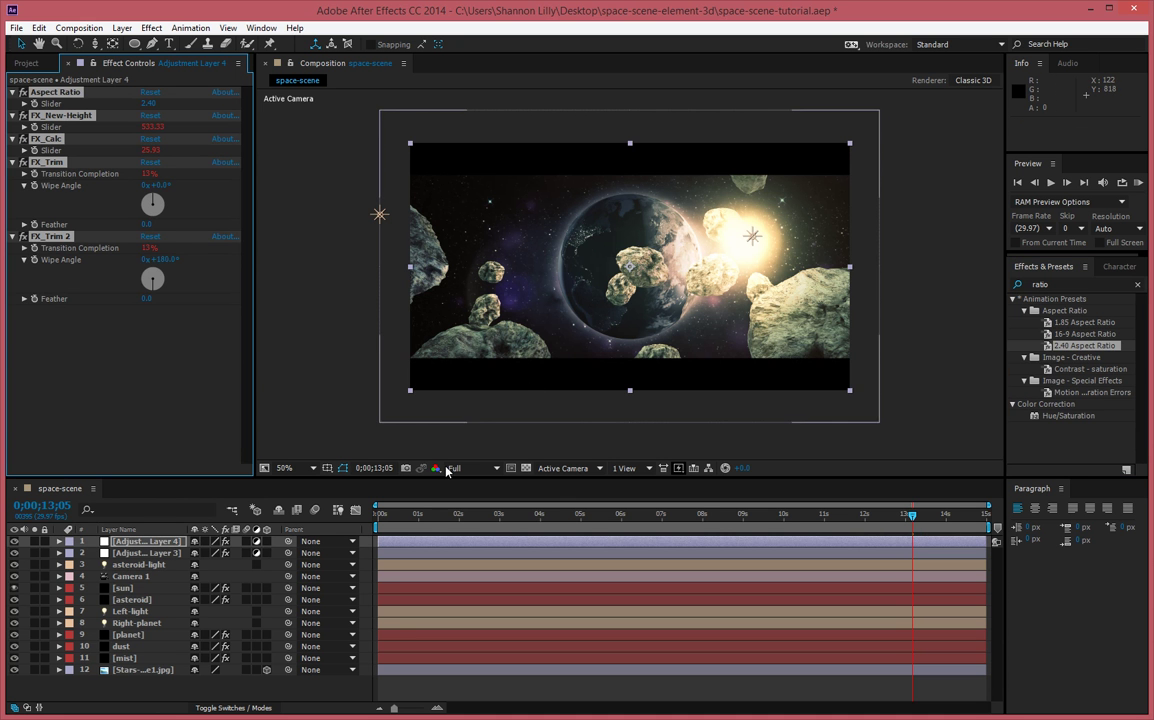
Return to the first frame of the timeline, save the project and run a RAM preview of the composition.
mouse_move(385, 514)
left_mouse_down()
mouse_move(610, 517)
mouse_move(379, 514)
left_mouse_up()
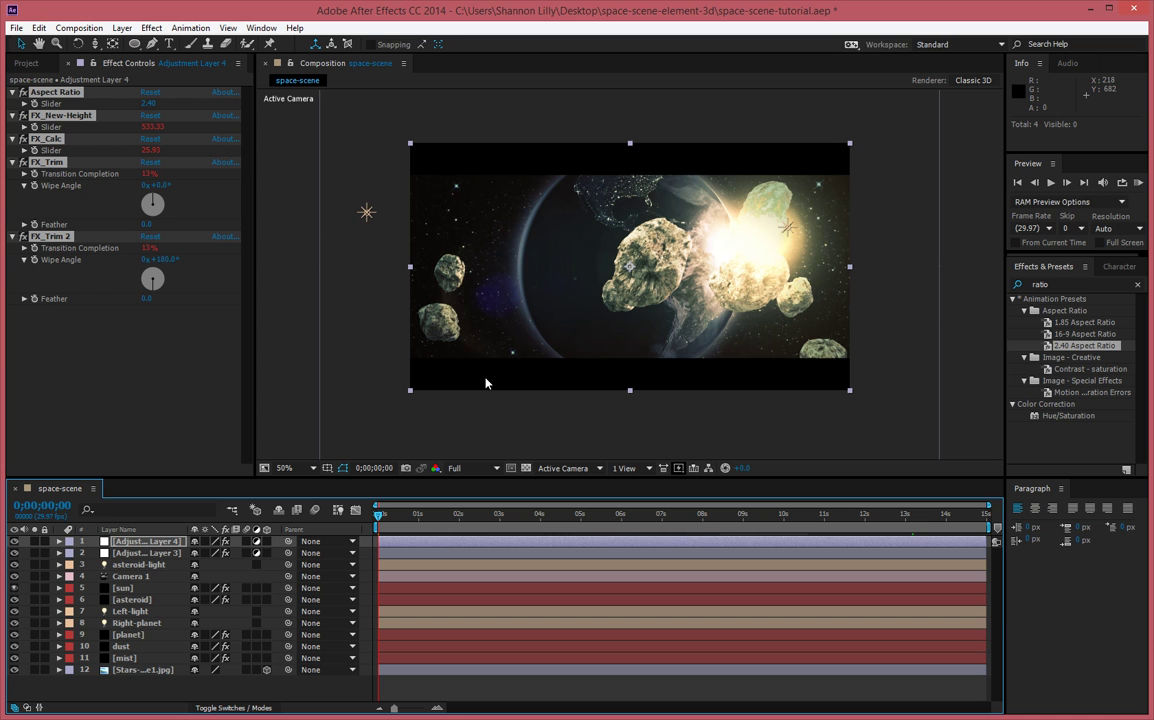
key("ctrl+s")
key("KP_0")
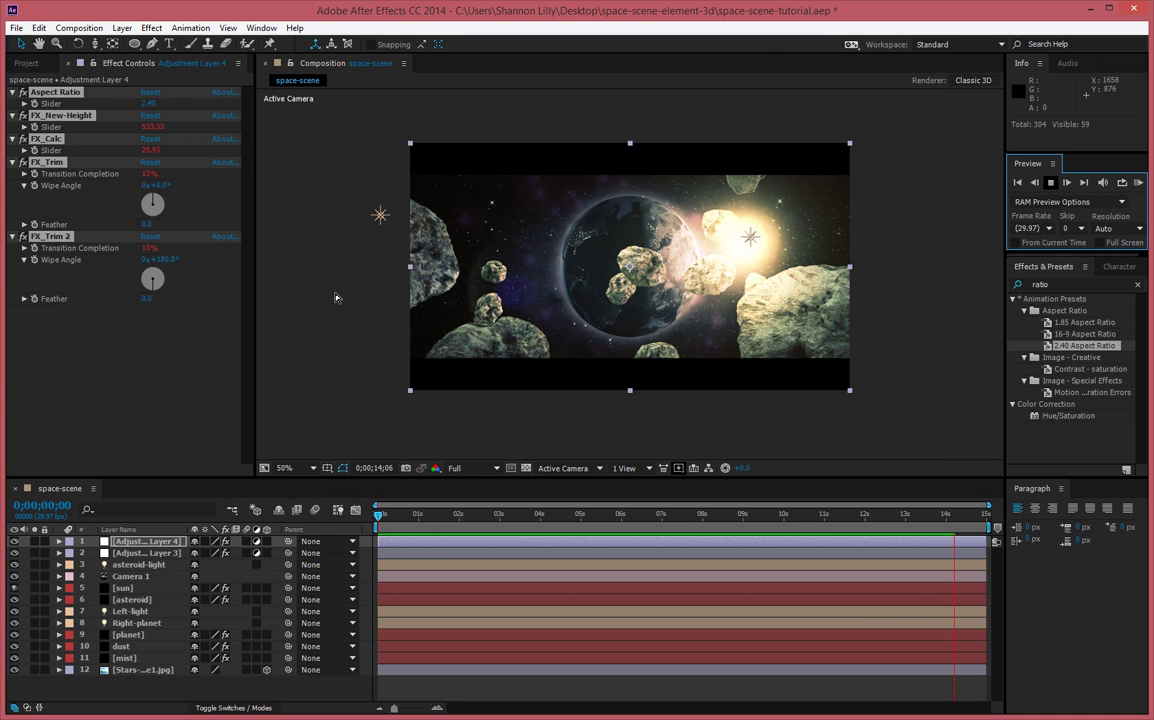